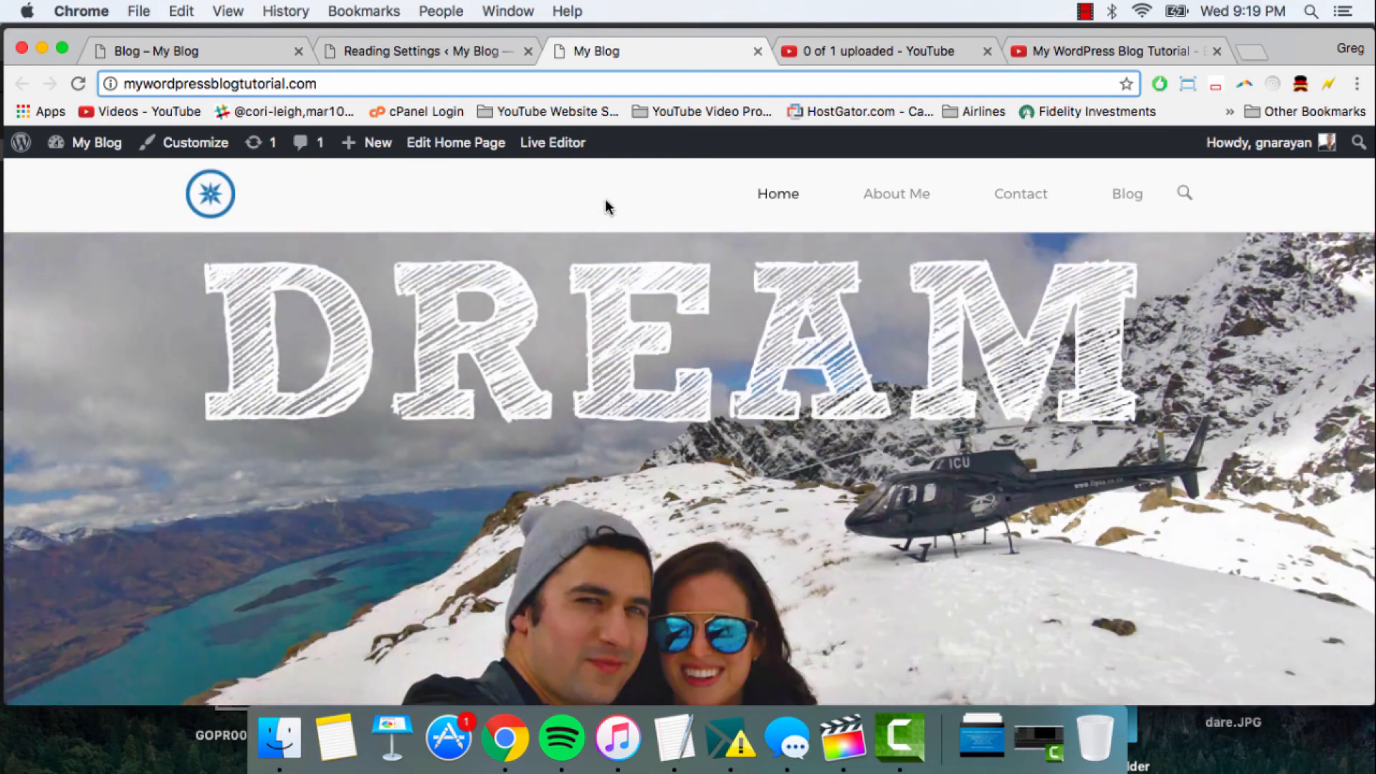
- Browse through the slides of the large image slider on the blog's home page
{"action": "scroll", "coordinate": [605, 206], "scroll_direction": "down", "scroll_amount": 2}
{"action": "scroll", "coordinate": [605, 206], "scroll_direction": "down", "scroll_amount": 4}
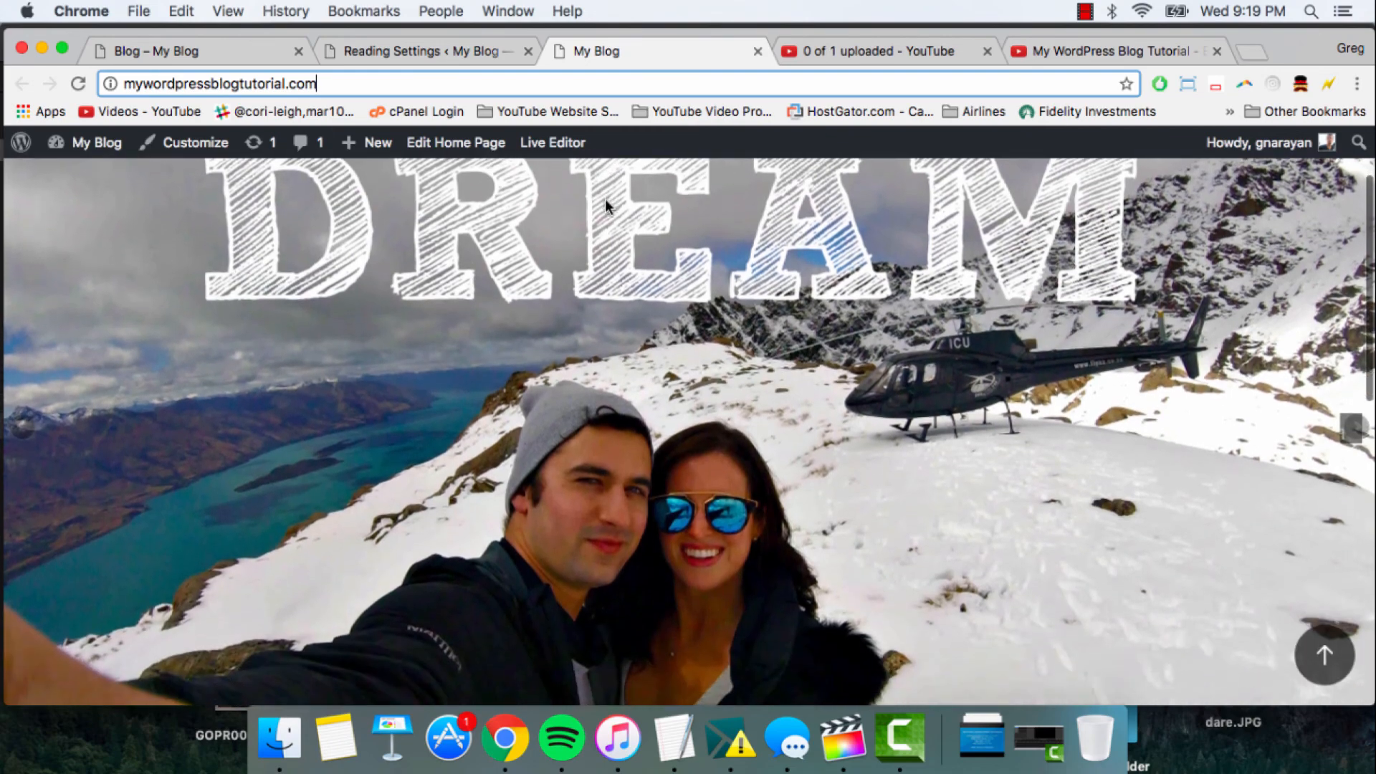
{"action": "scroll", "coordinate": [605, 206], "scroll_direction": "down", "scroll_amount": 1}
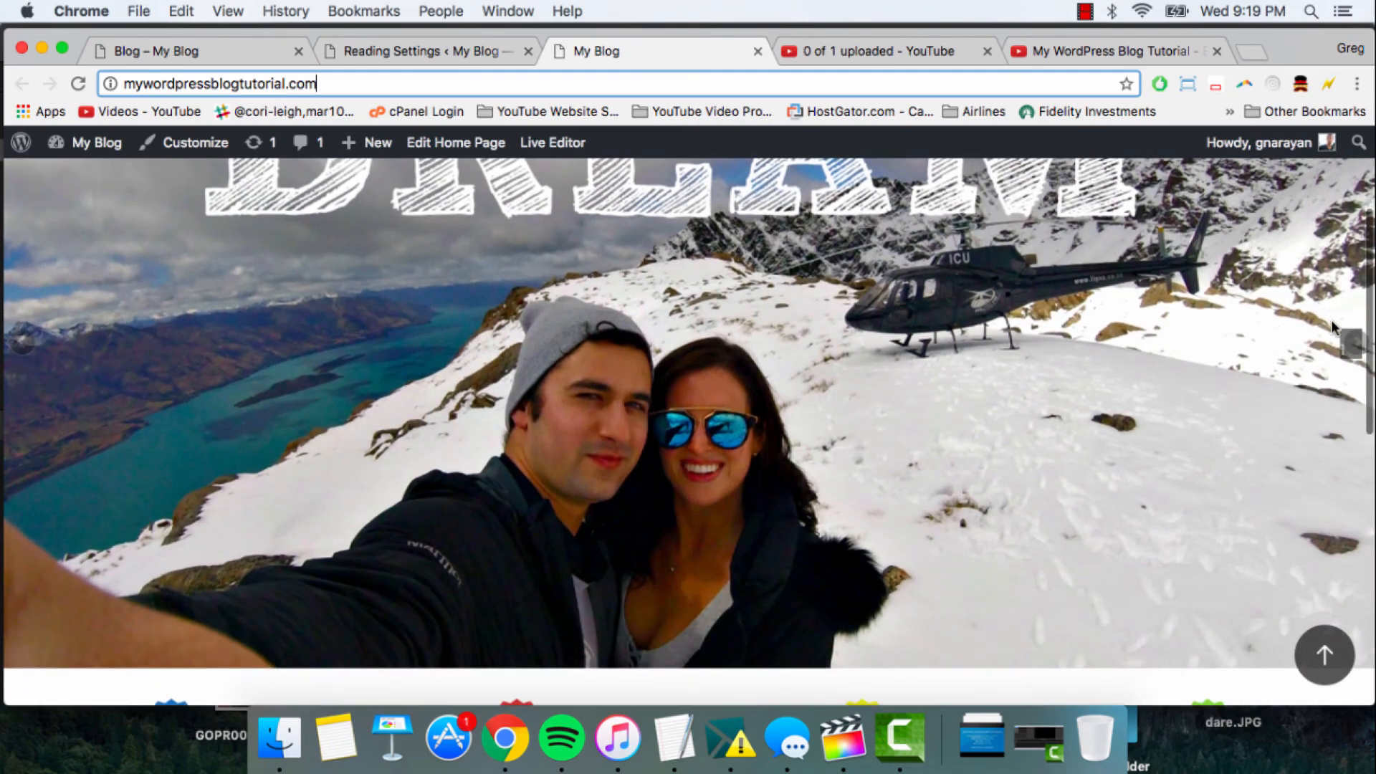
{"action": "left_click", "coordinate": [1353, 343]}
{"action": "left_click", "coordinate": [1353, 344]}
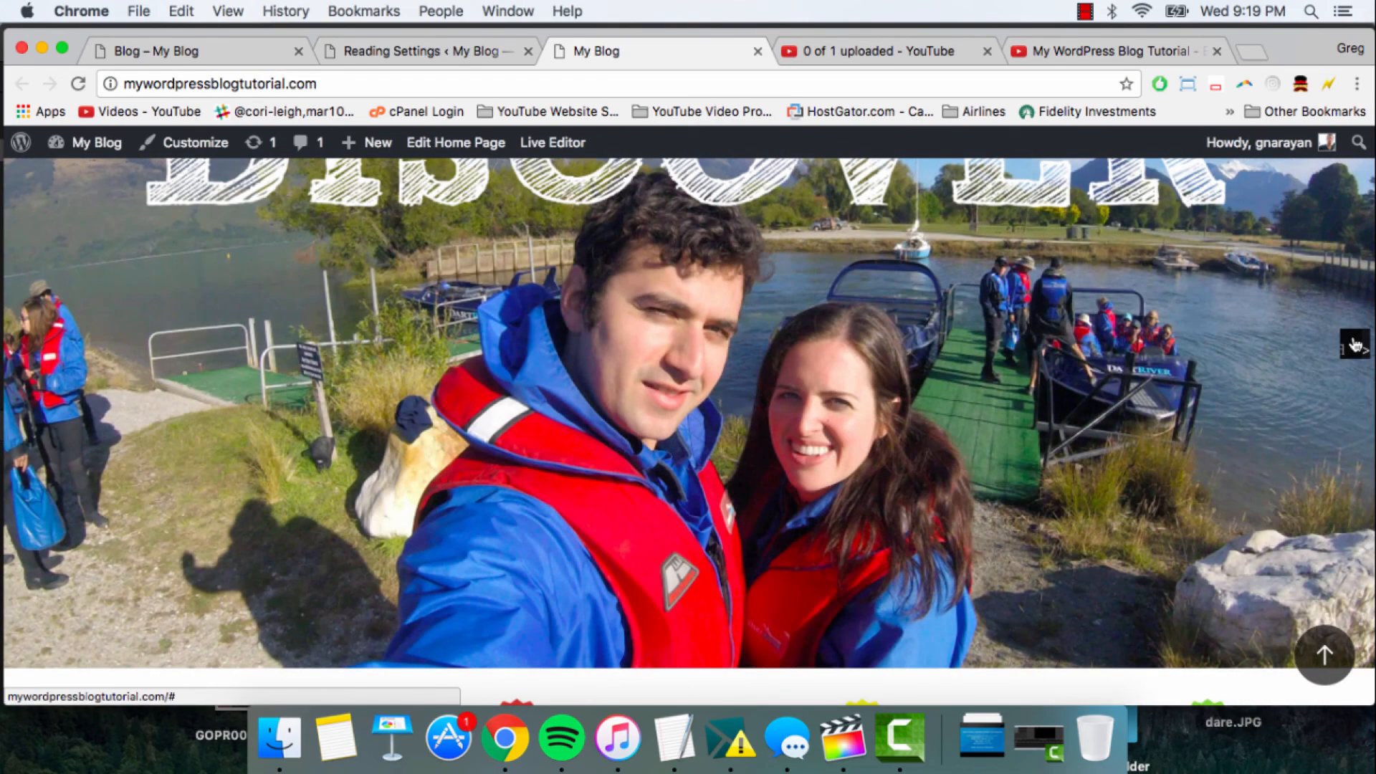
{"action": "left_click", "coordinate": [1353, 344]}
{"action": "left_click", "coordinate": [1353, 344]}
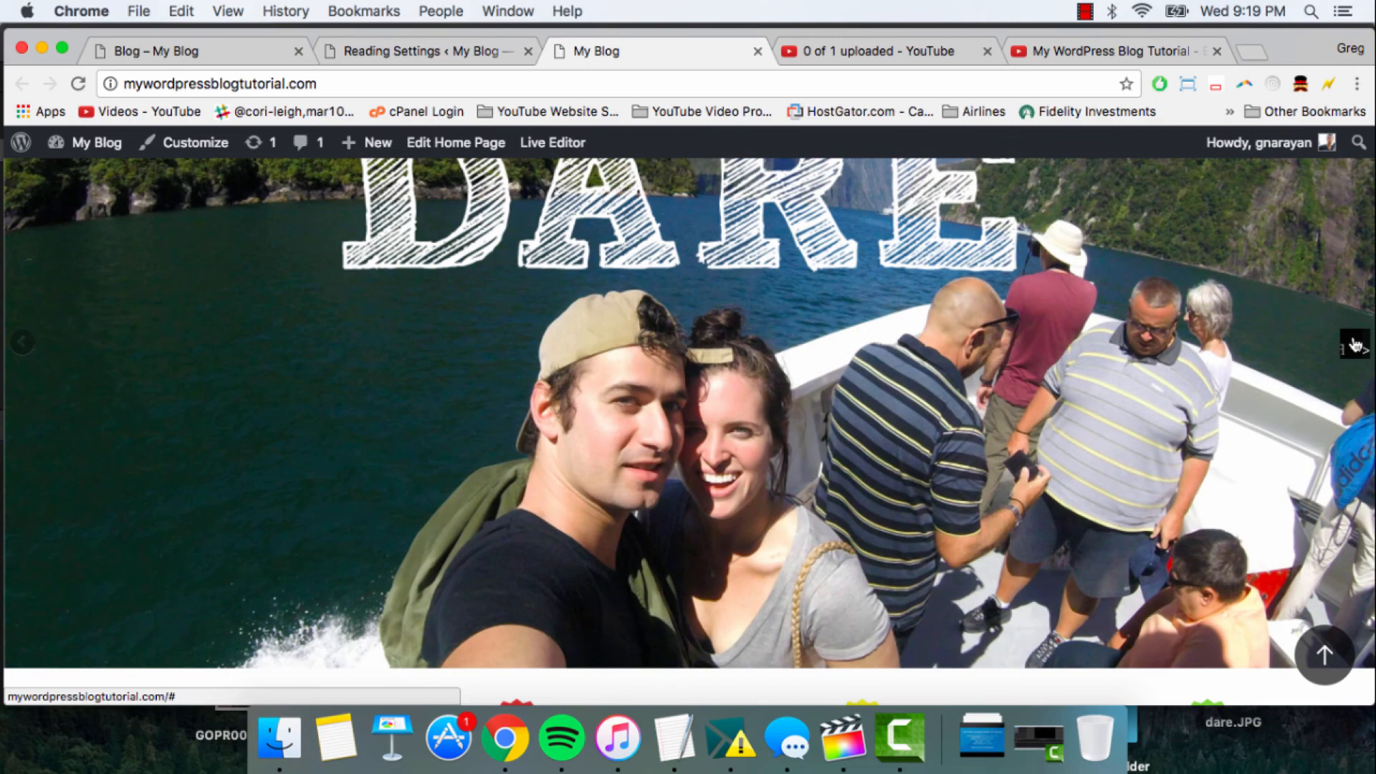
{"action": "left_click", "coordinate": [1353, 344]}
{"action": "left_click", "coordinate": [1354, 344]}
{"action": "left_click", "coordinate": [1353, 344]}
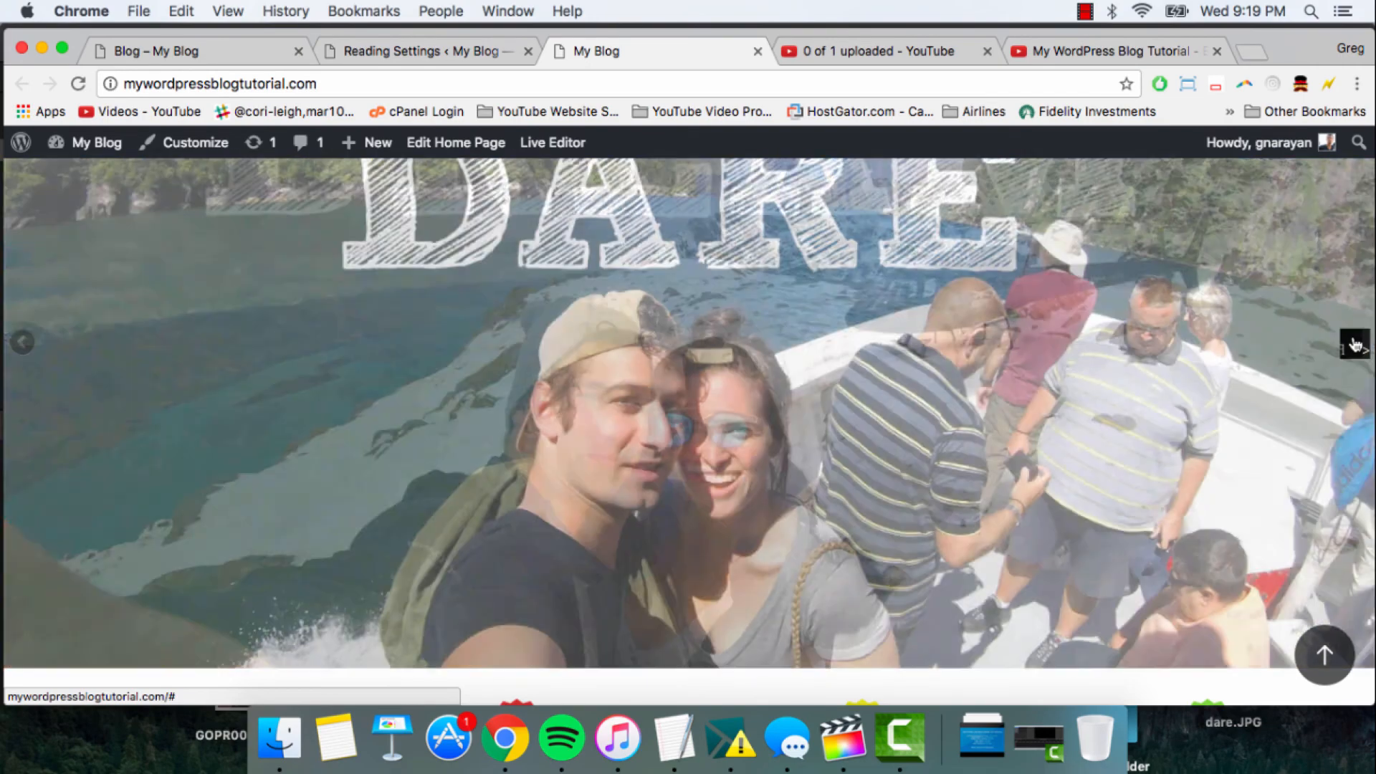
- Examine the home page sections below the slider: the four icon features, the text block, the video and the footer
{"action": "scroll", "coordinate": [1099, 379], "scroll_direction": "down", "scroll_amount": 5}
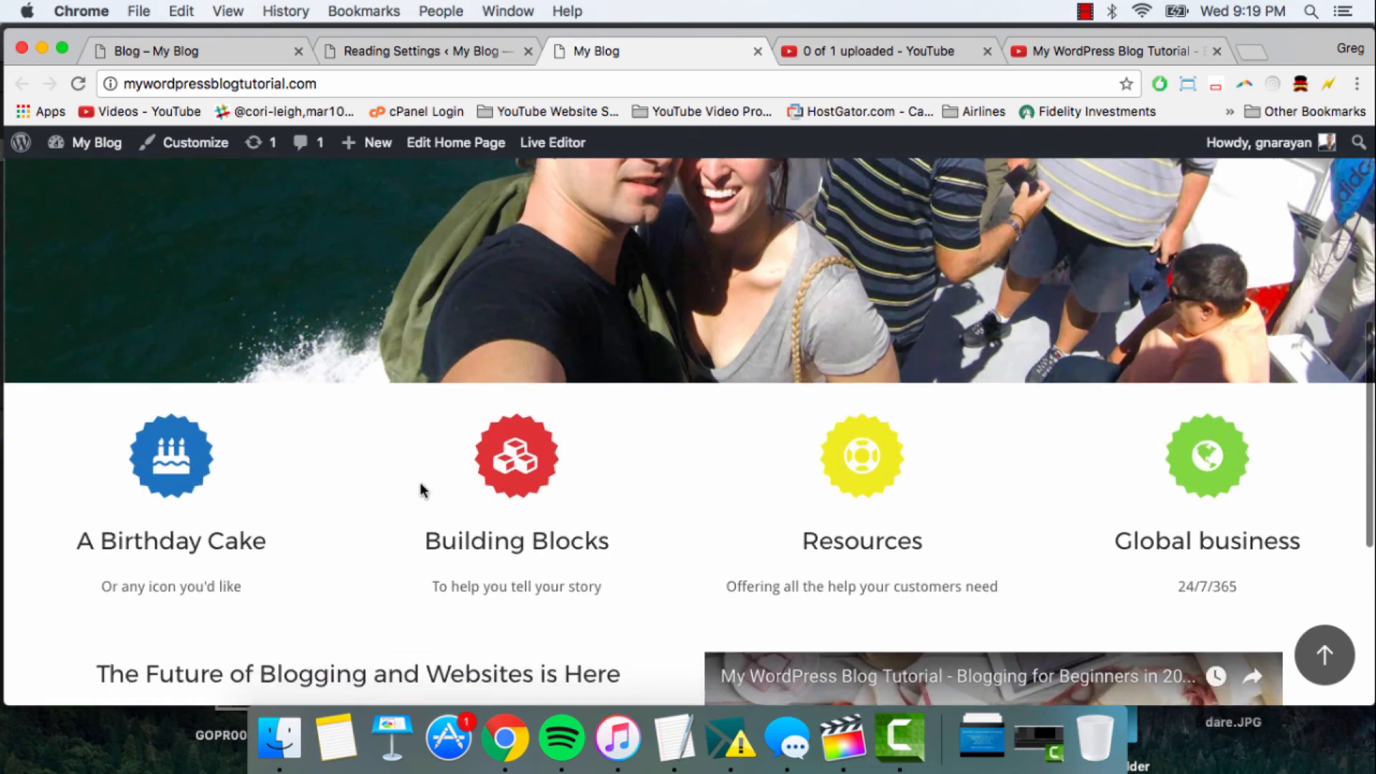
{"action": "scroll", "coordinate": [517, 477], "scroll_direction": "down", "scroll_amount": 3}
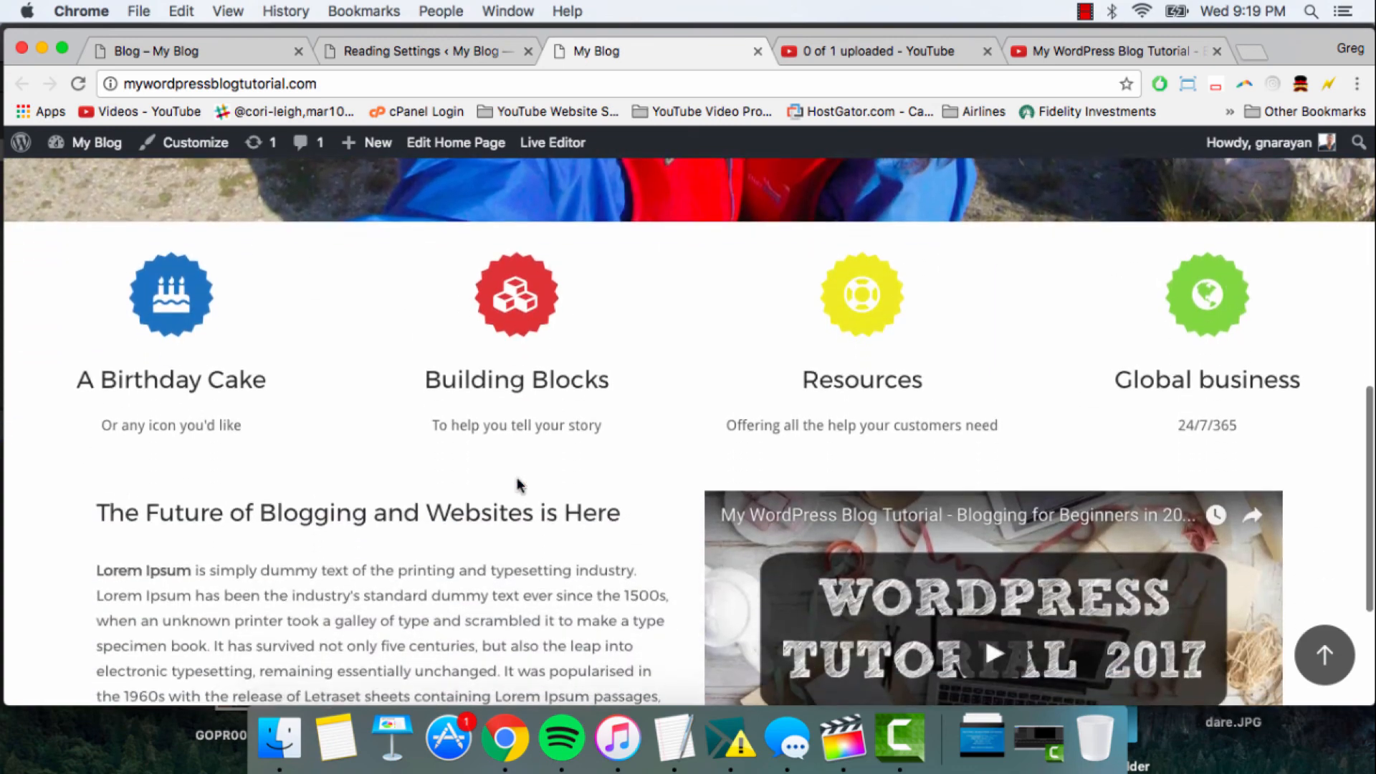
{"action": "scroll", "coordinate": [518, 484], "scroll_direction": "down", "scroll_amount": 3}
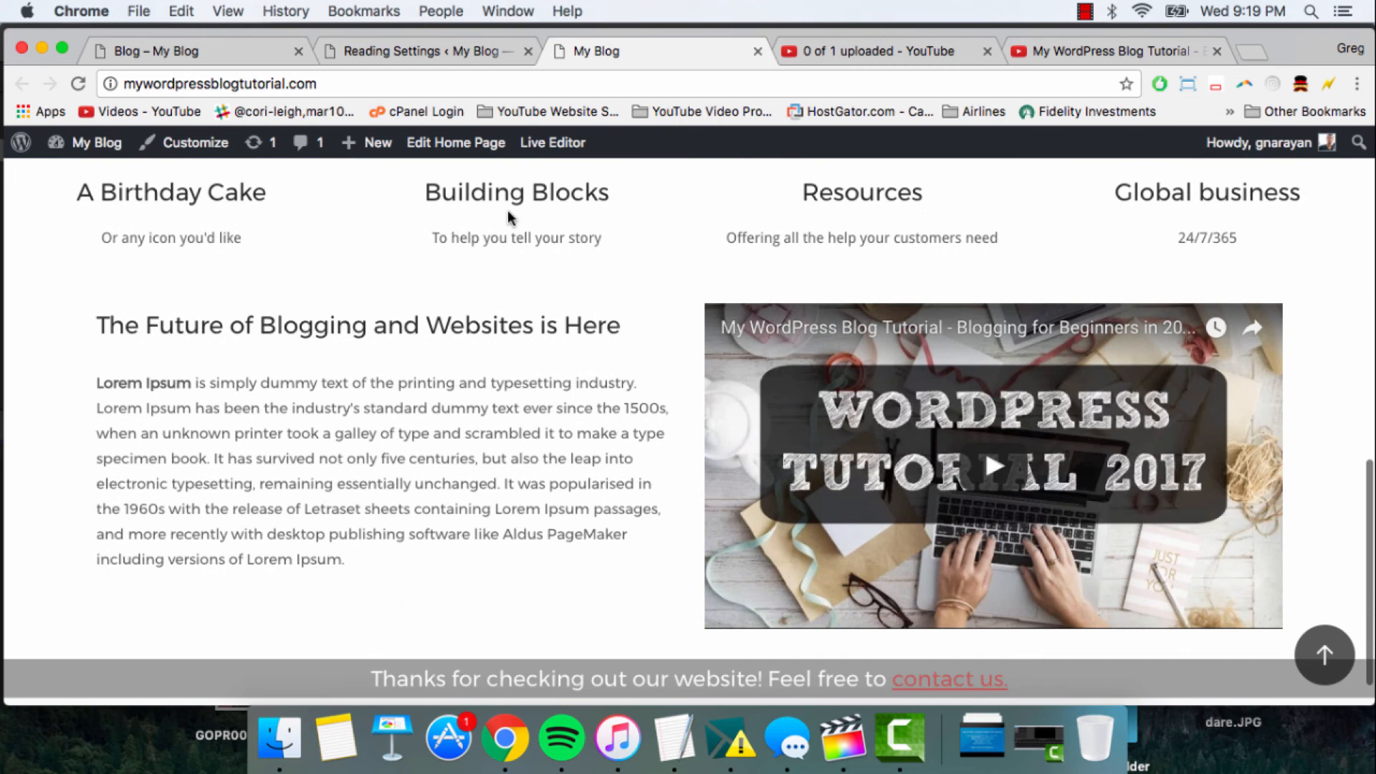
{"action": "scroll", "coordinate": [630, 287], "scroll_direction": "down", "scroll_amount": 1}
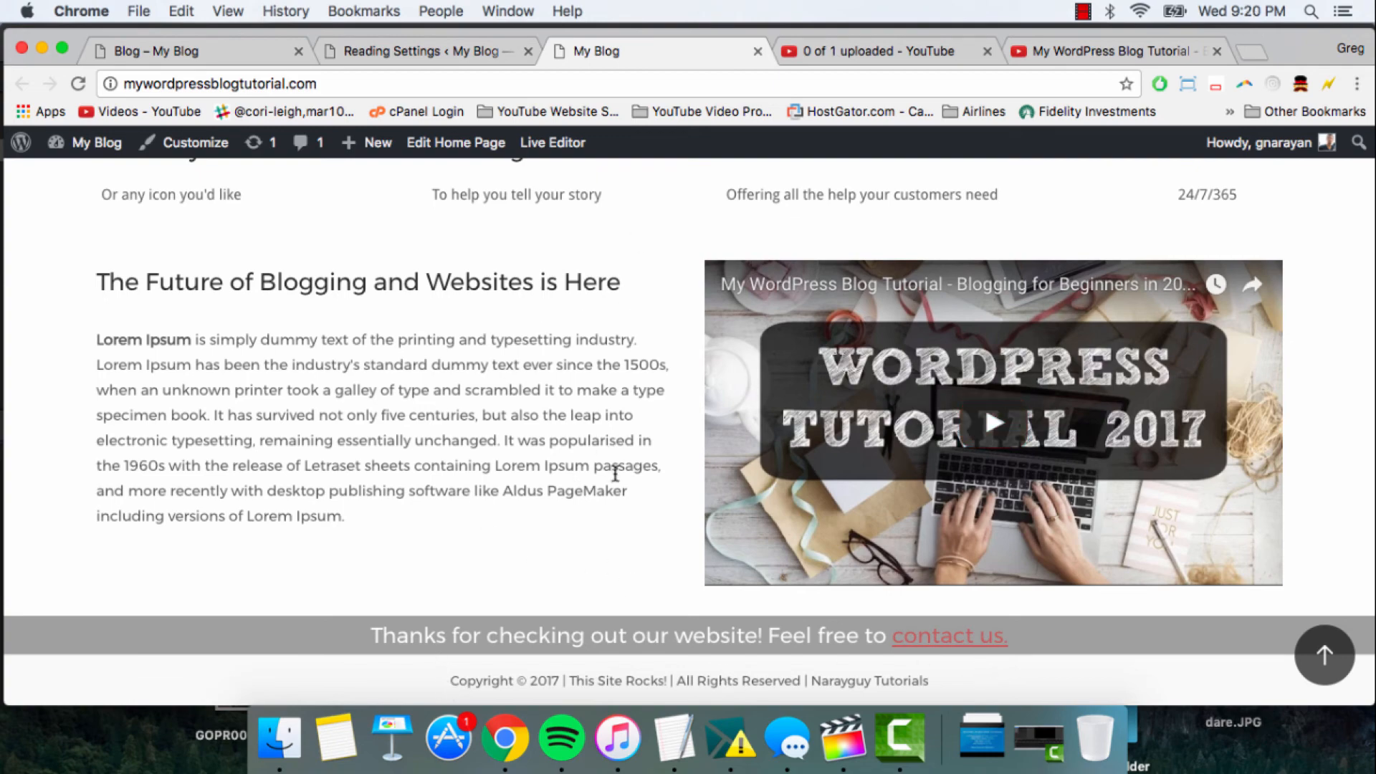
{"action": "scroll", "coordinate": [586, 308], "scroll_direction": "up", "scroll_amount": 15}
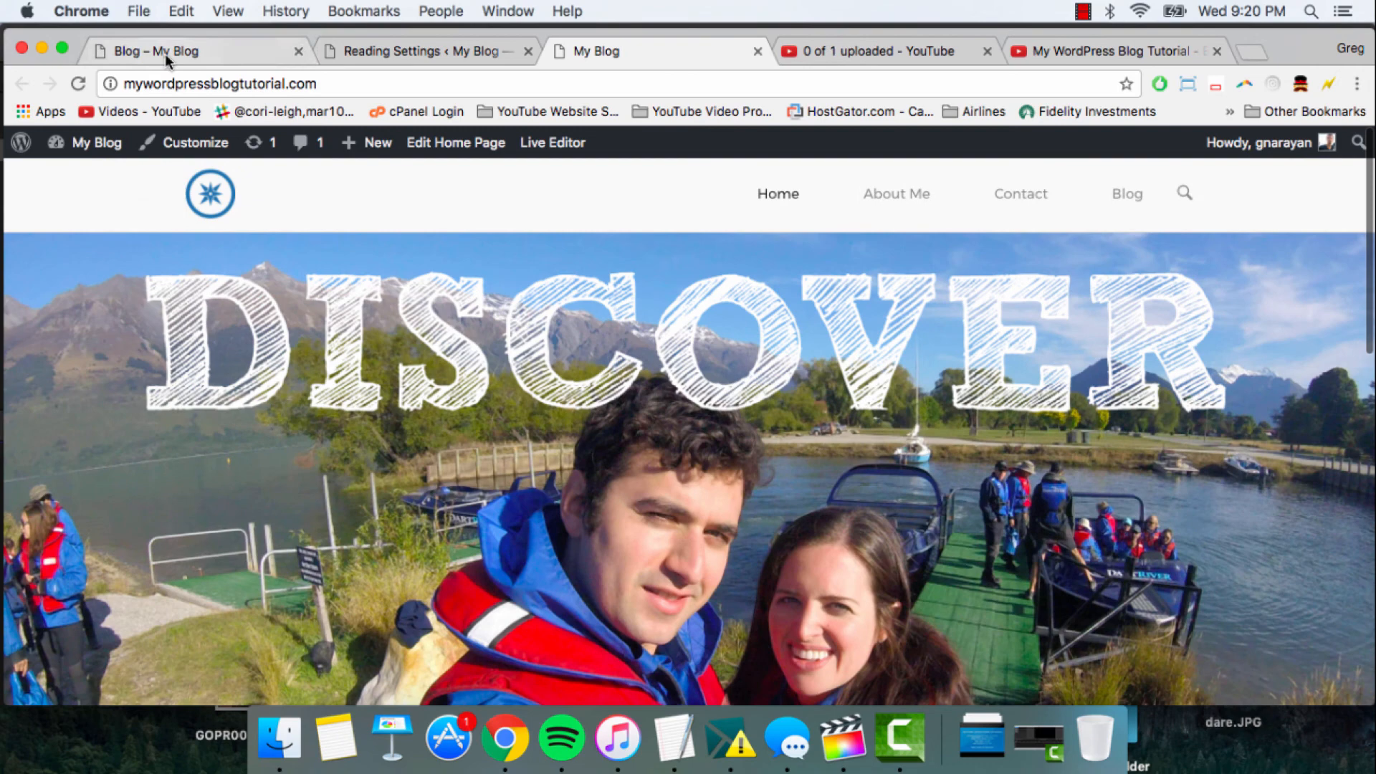
- Open the site's Blog page and look through its post list and sidebar, ending back at the header
{"action": "left_click", "coordinate": [167, 54]}
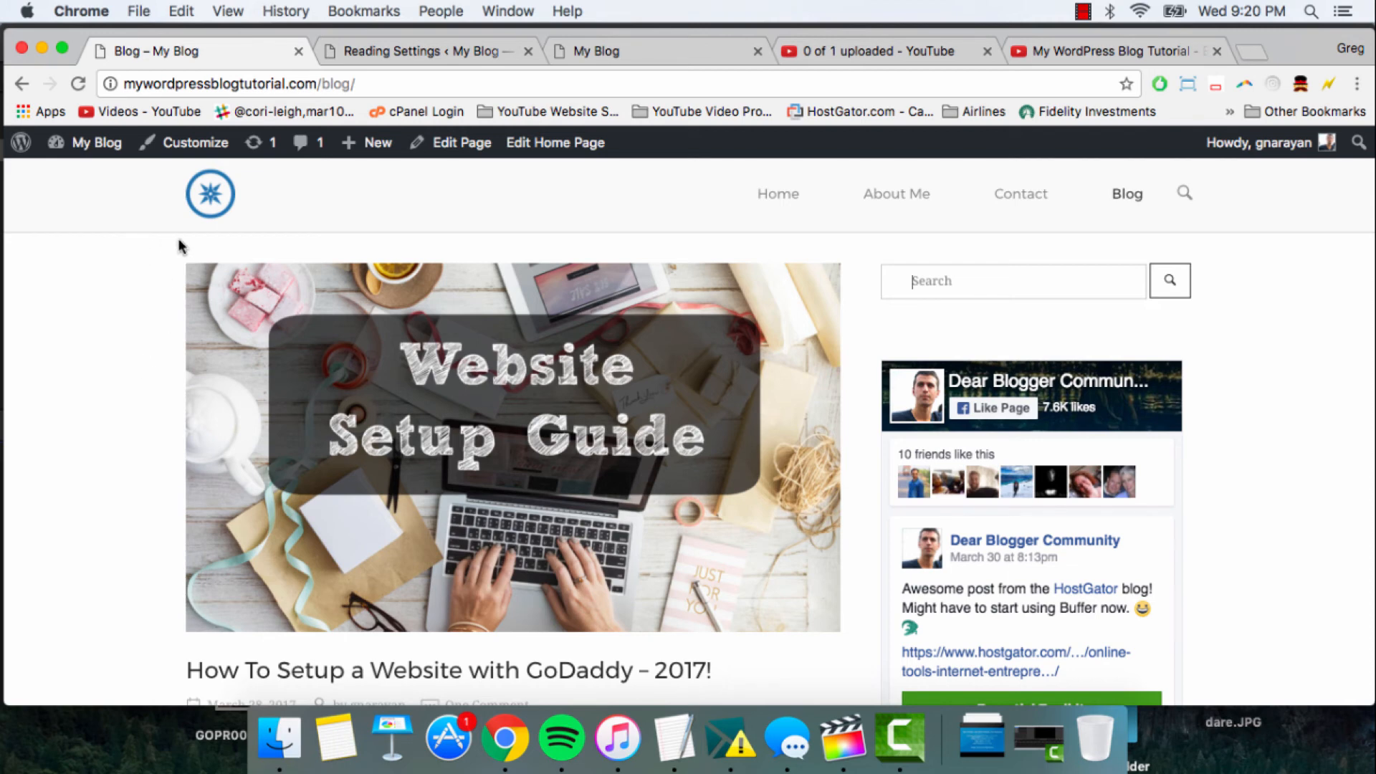
{"action": "scroll", "coordinate": [179, 245], "scroll_direction": "down", "scroll_amount": 5}
{"action": "scroll", "coordinate": [177, 238], "scroll_direction": "down", "scroll_amount": 8}
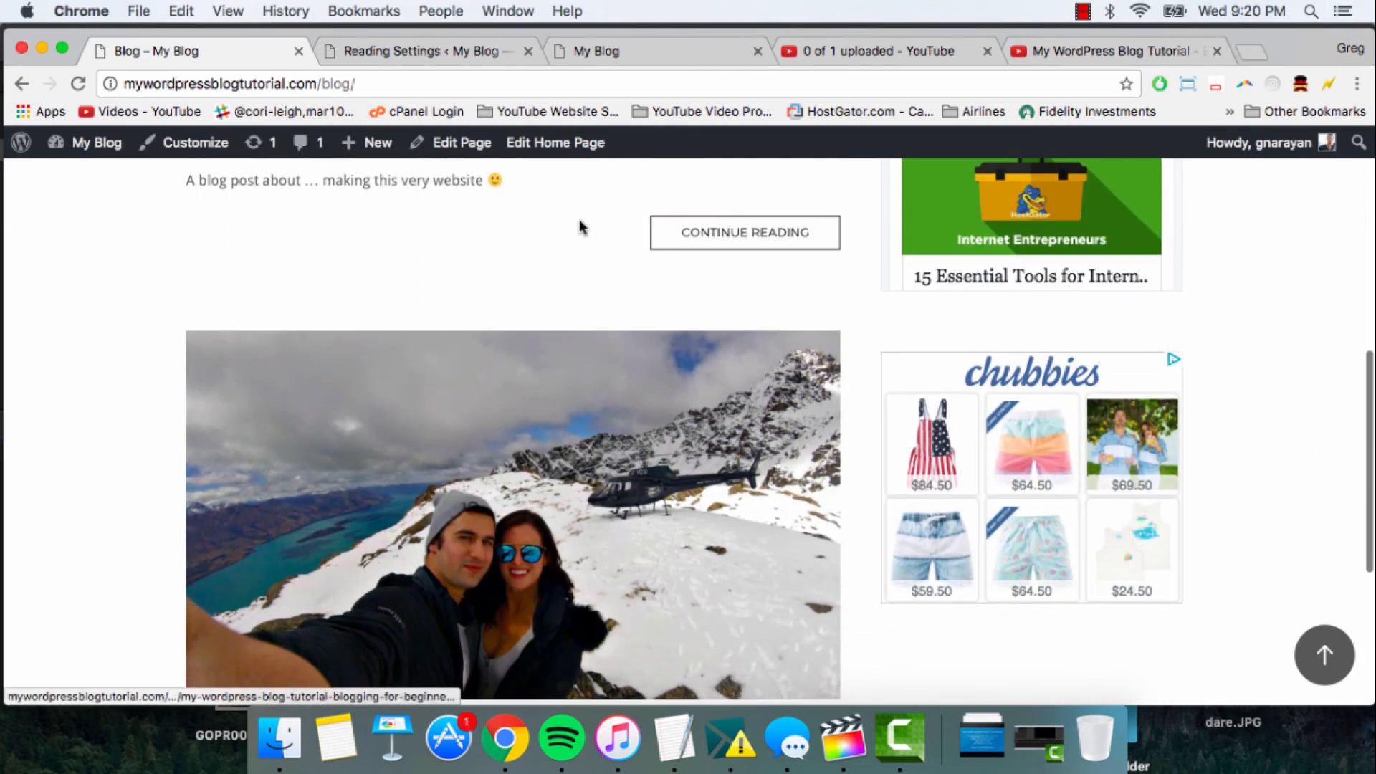
{"action": "scroll", "coordinate": [566, 223], "scroll_direction": "down", "scroll_amount": 7}
{"action": "scroll", "coordinate": [882, 424], "scroll_direction": "up", "scroll_amount": 20}
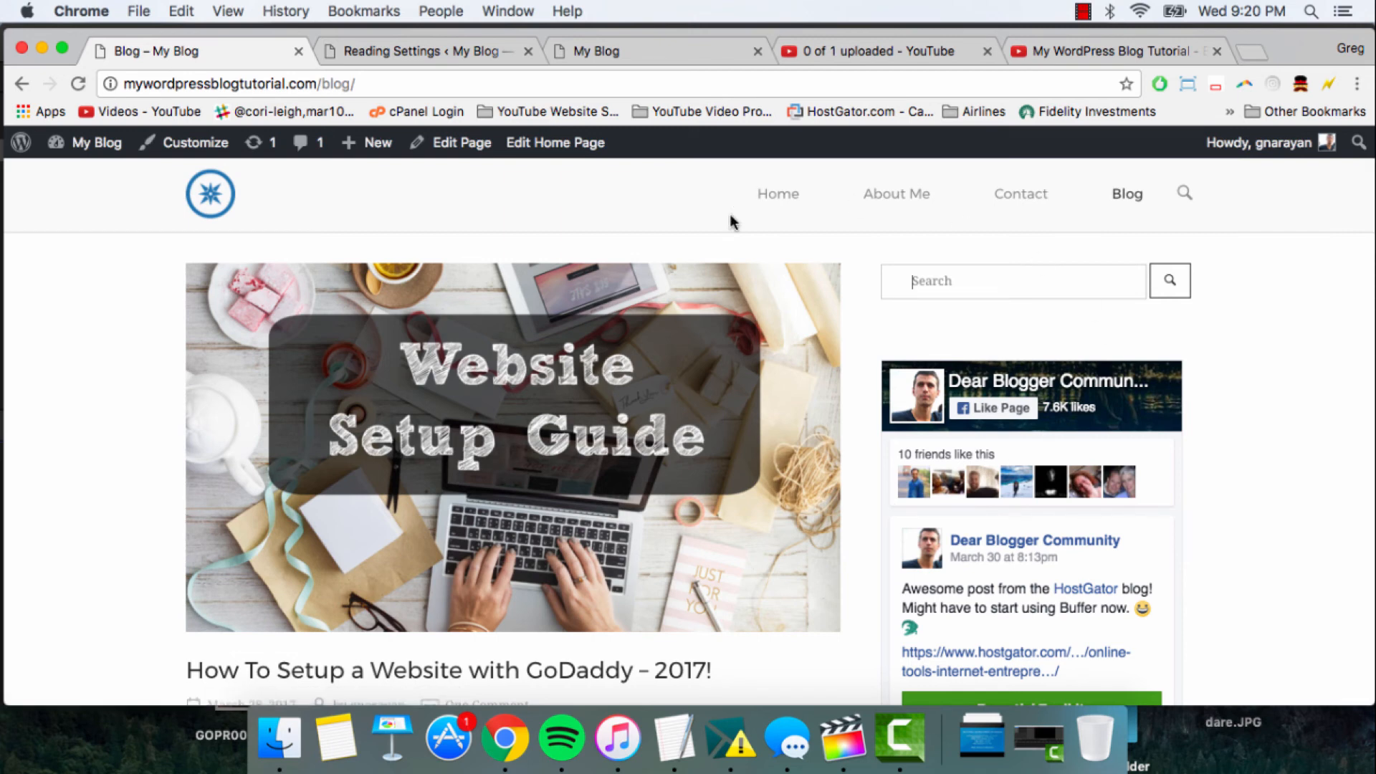
- Return to the home page and look over its layout from the slider down to the footer
{"action": "left_click", "coordinate": [634, 51]}
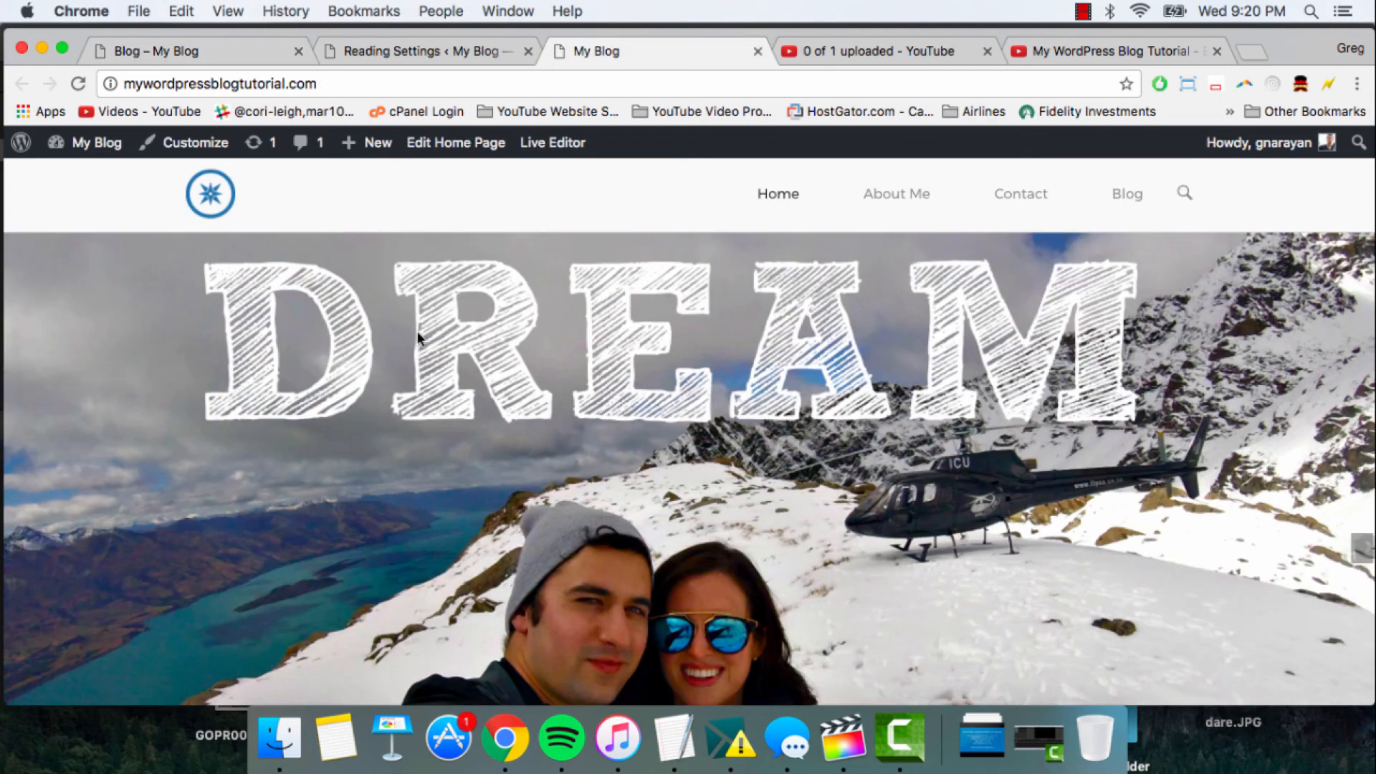
{"action": "scroll", "coordinate": [589, 319], "scroll_direction": "down", "scroll_amount": 3}
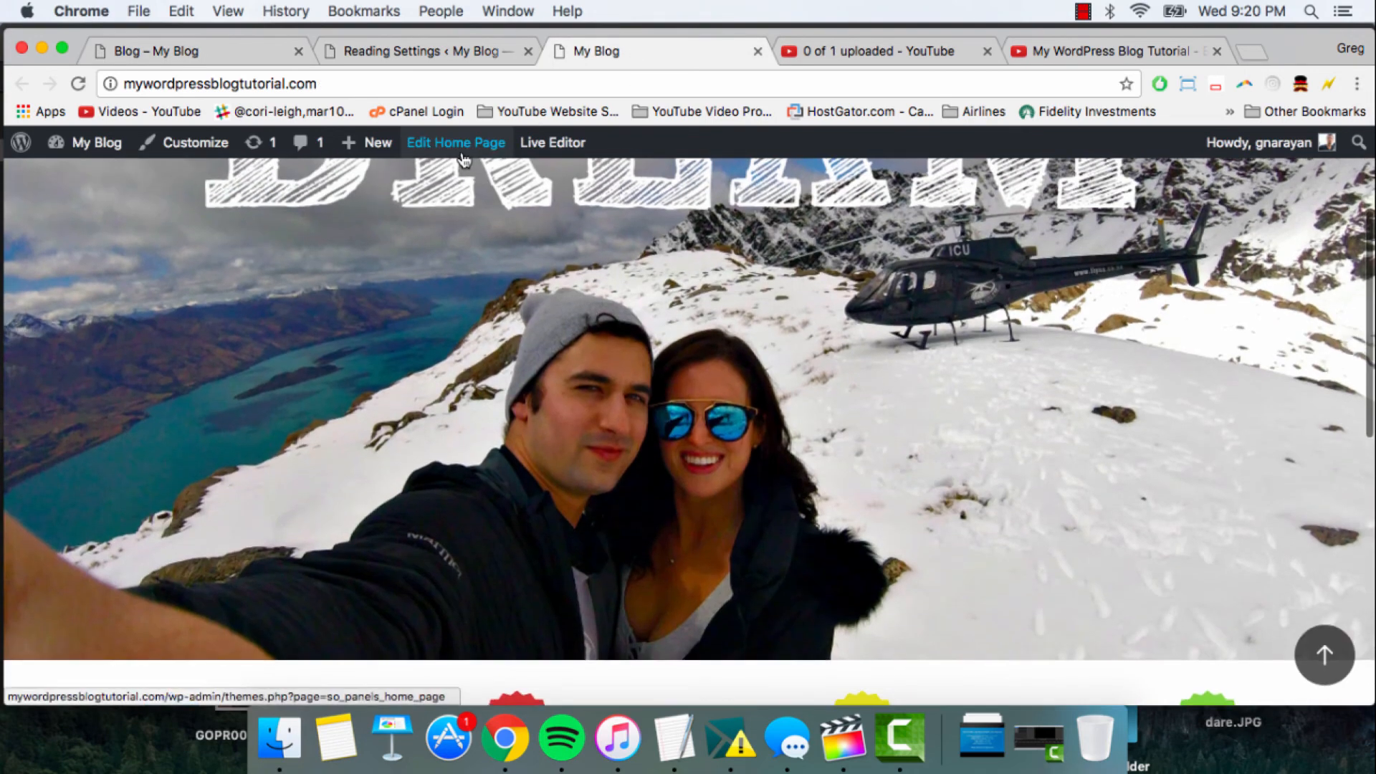
{"action": "scroll", "coordinate": [573, 206], "scroll_direction": "down", "scroll_amount": 5}
{"action": "scroll", "coordinate": [657, 298], "scroll_direction": "down", "scroll_amount": 5}
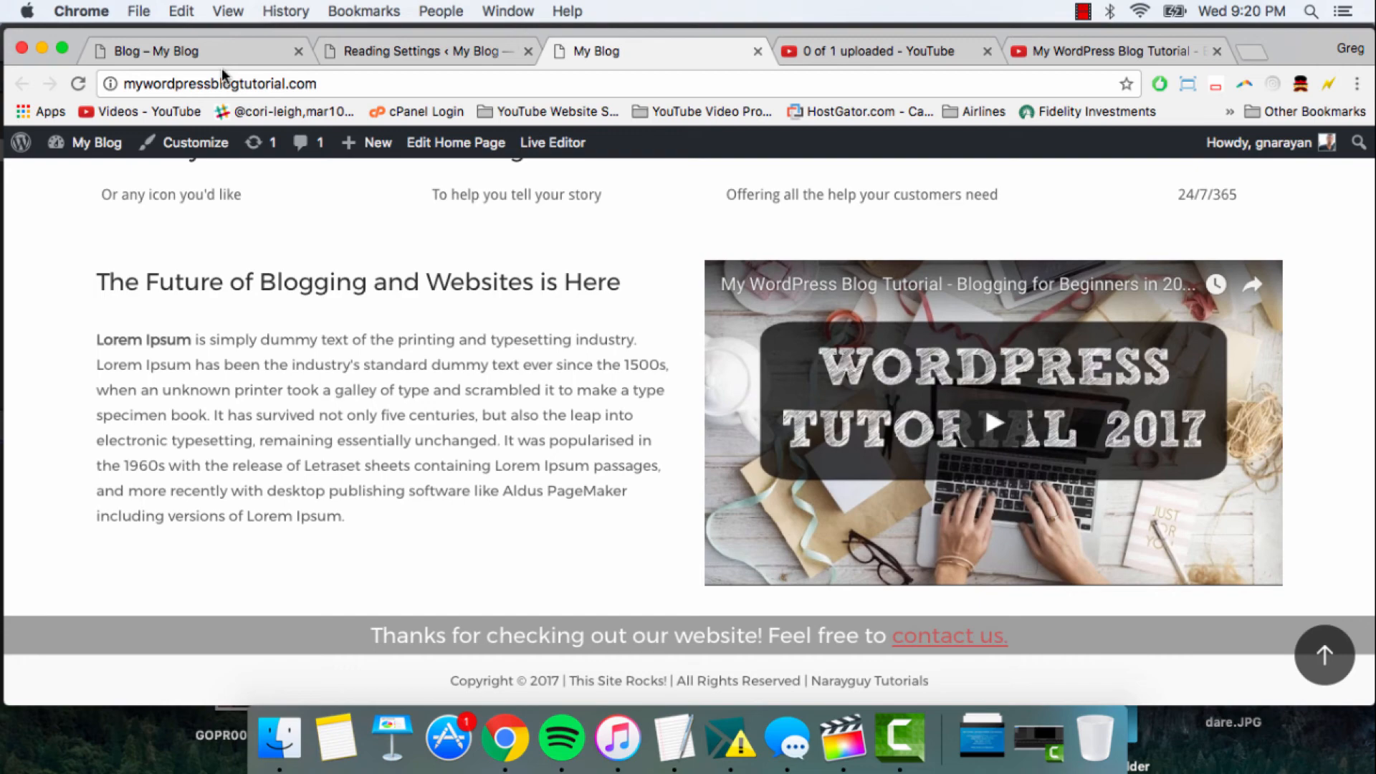
- Examine the Front page and Posts page assignments under the static page option in the Reading Settings
{"action": "left_click", "coordinate": [387, 51]}
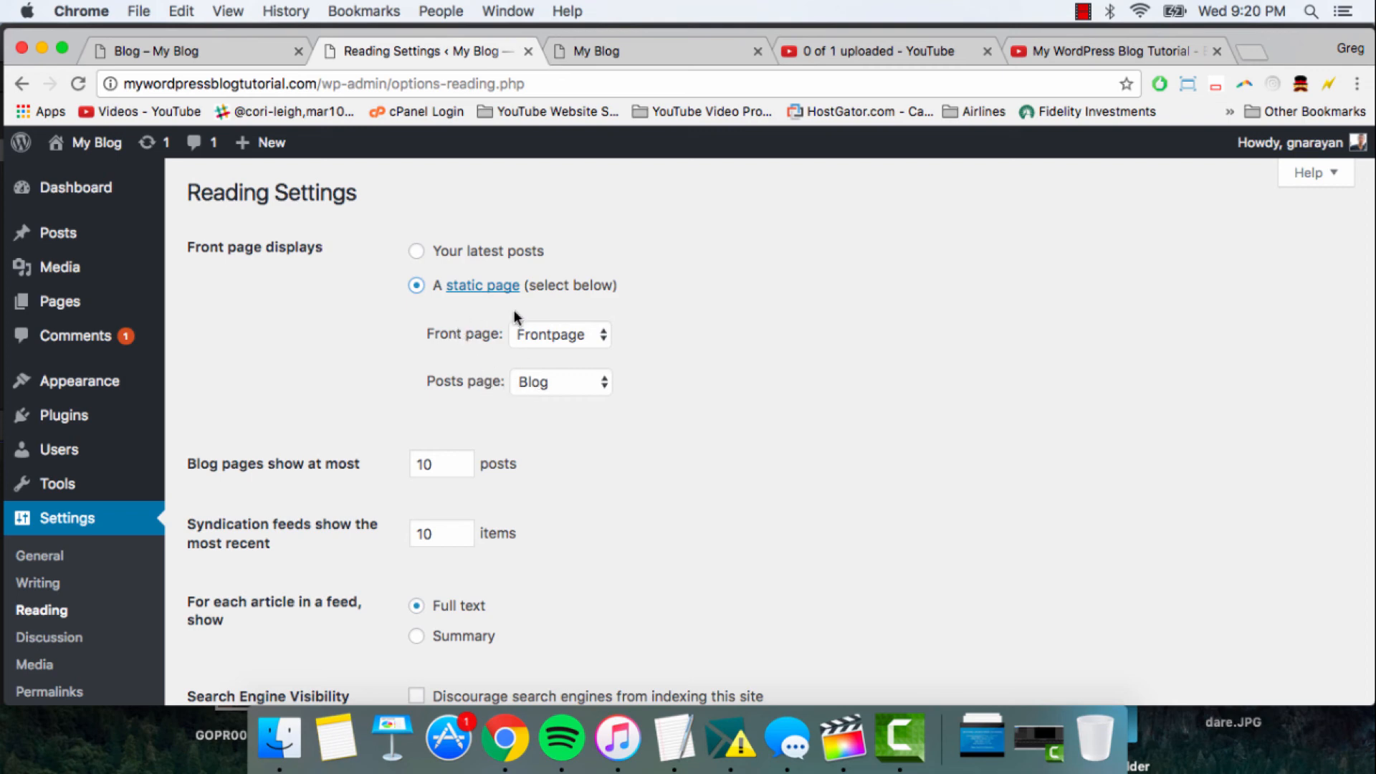
{"action": "left_click_drag", "start_coordinate": [428, 335], "coordinate": [496, 341]}
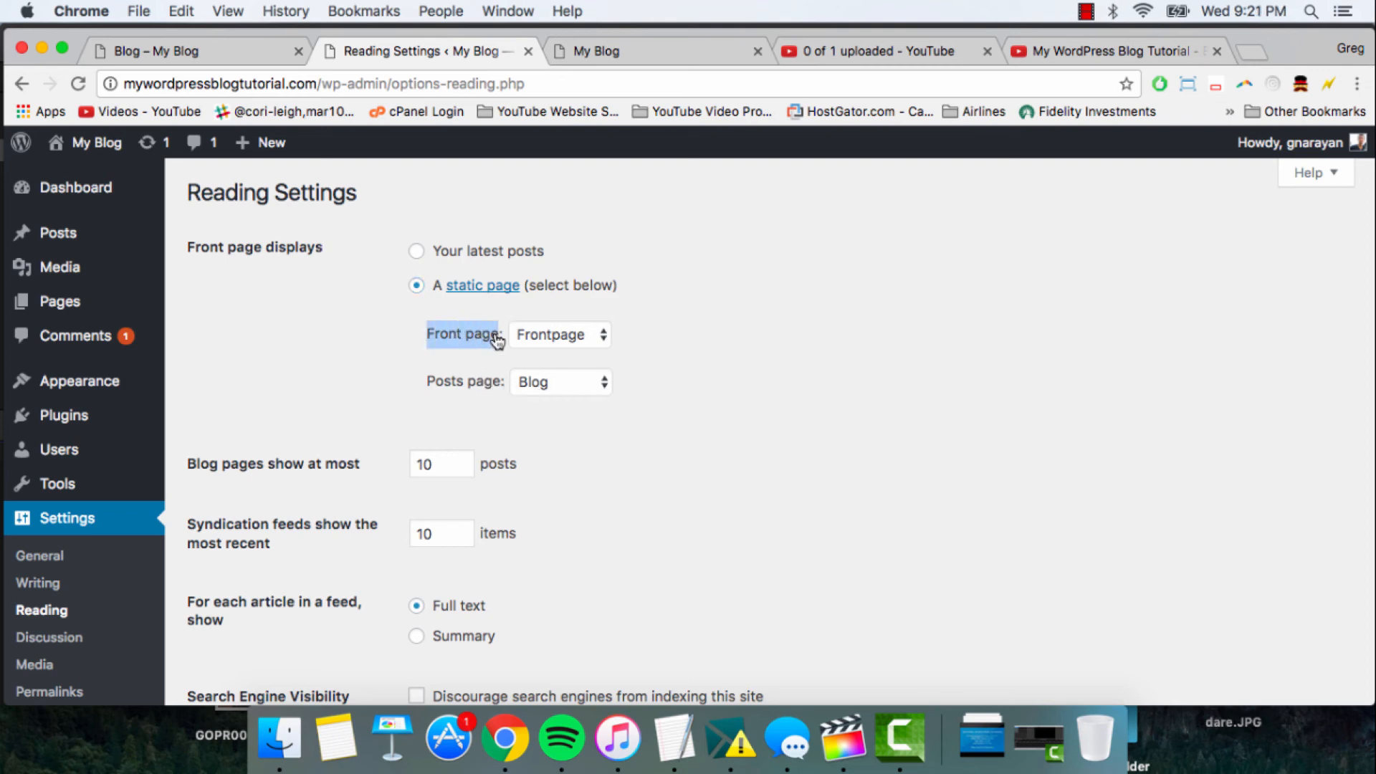
{"action": "left_click_drag", "start_coordinate": [427, 381], "coordinate": [500, 387]}
{"action": "left_click", "coordinate": [440, 382]}
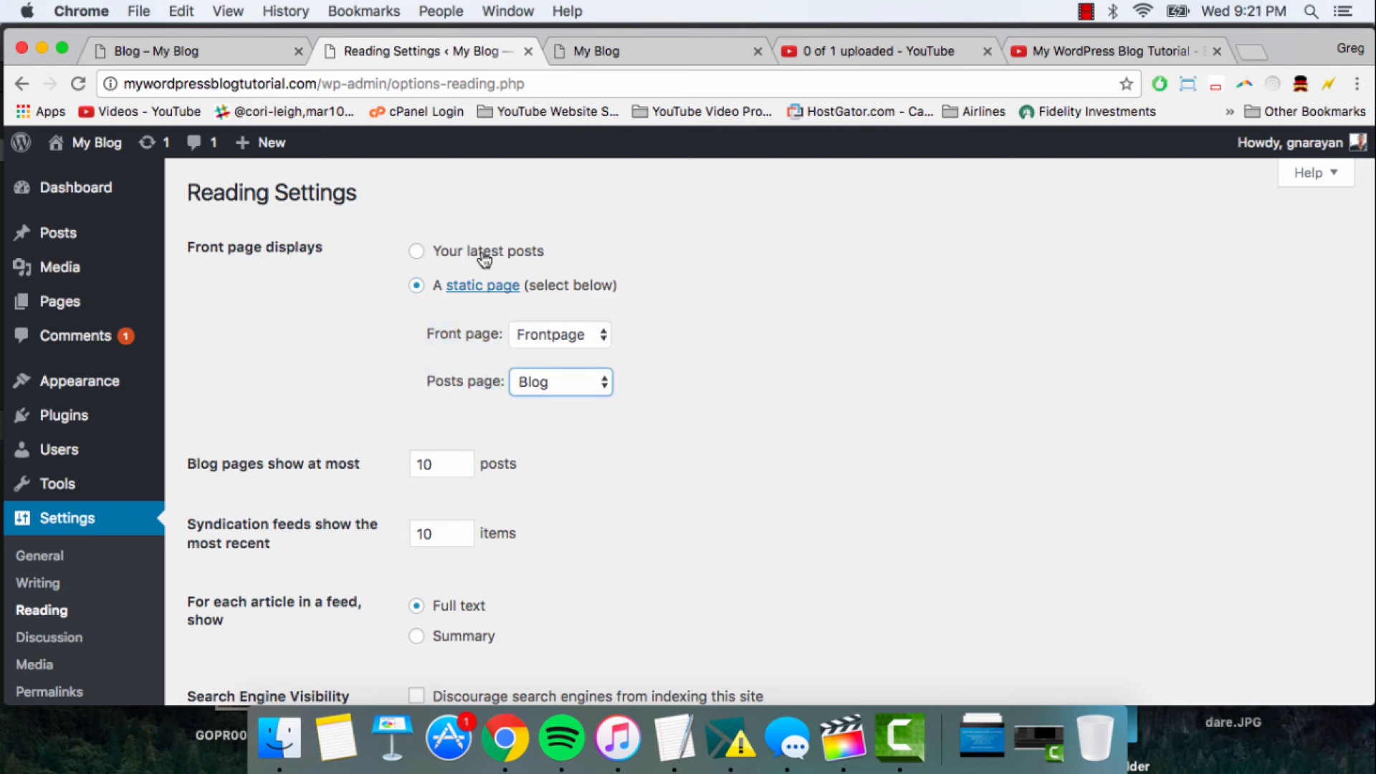
- Compare the Blog page and its /blog/ address with the home page at the site's root address
{"action": "left_click", "coordinate": [178, 51]}
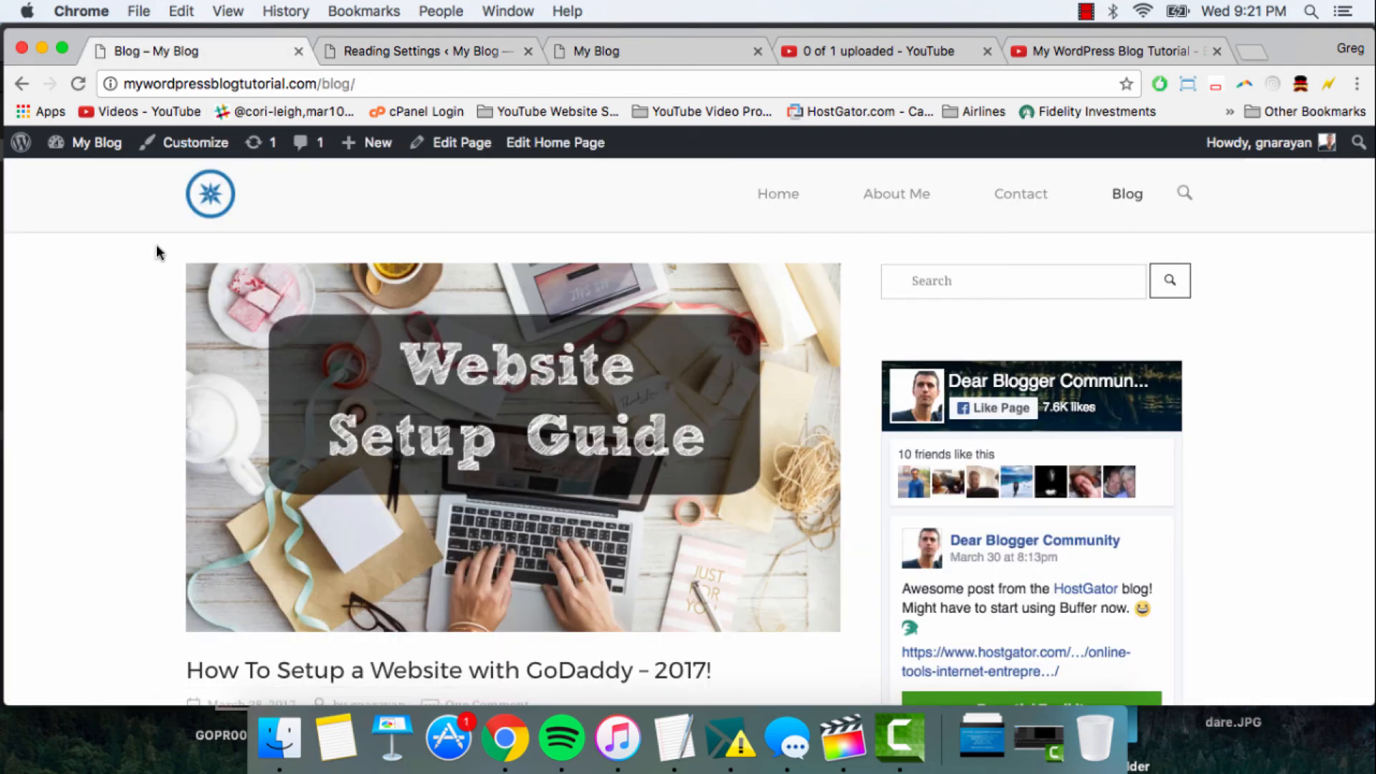
{"action": "left_click", "coordinate": [297, 82]}
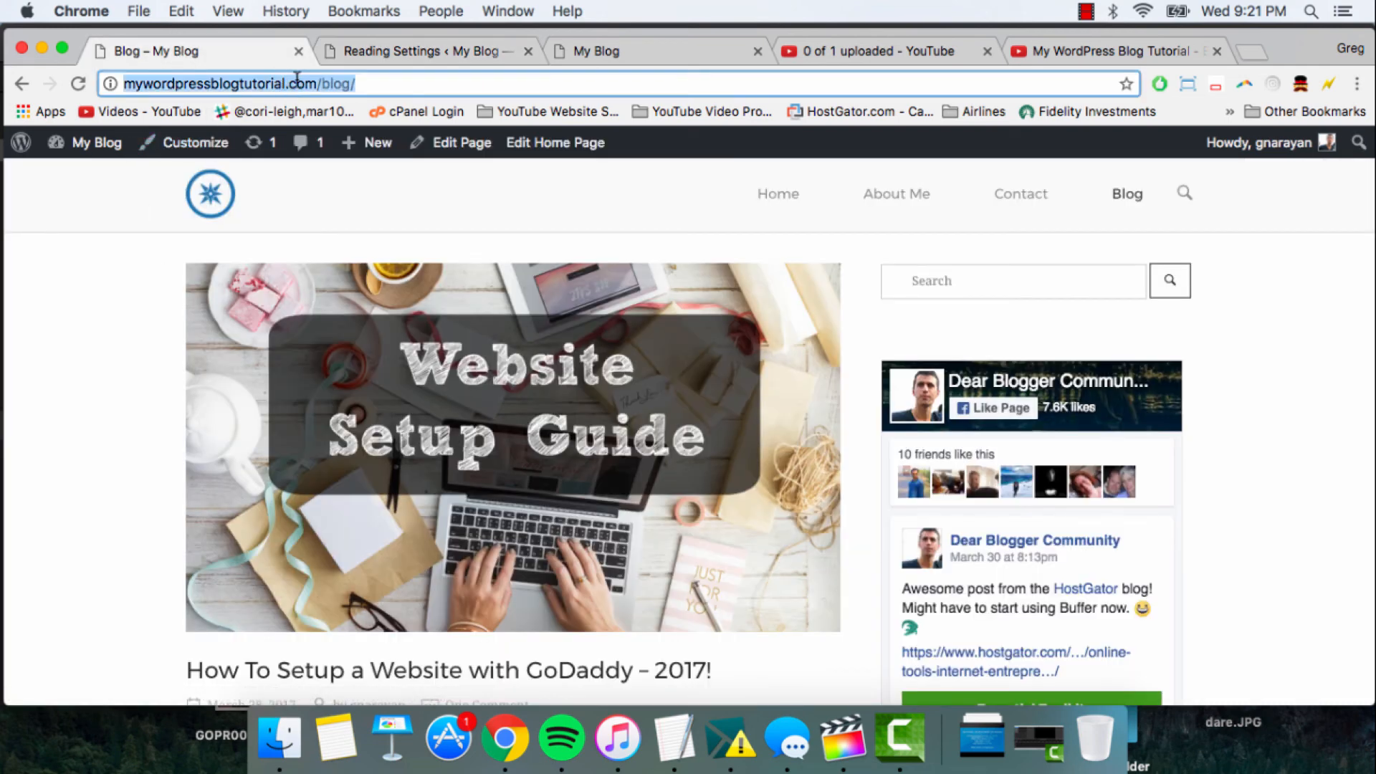
{"action": "double_click", "coordinate": [334, 82]}
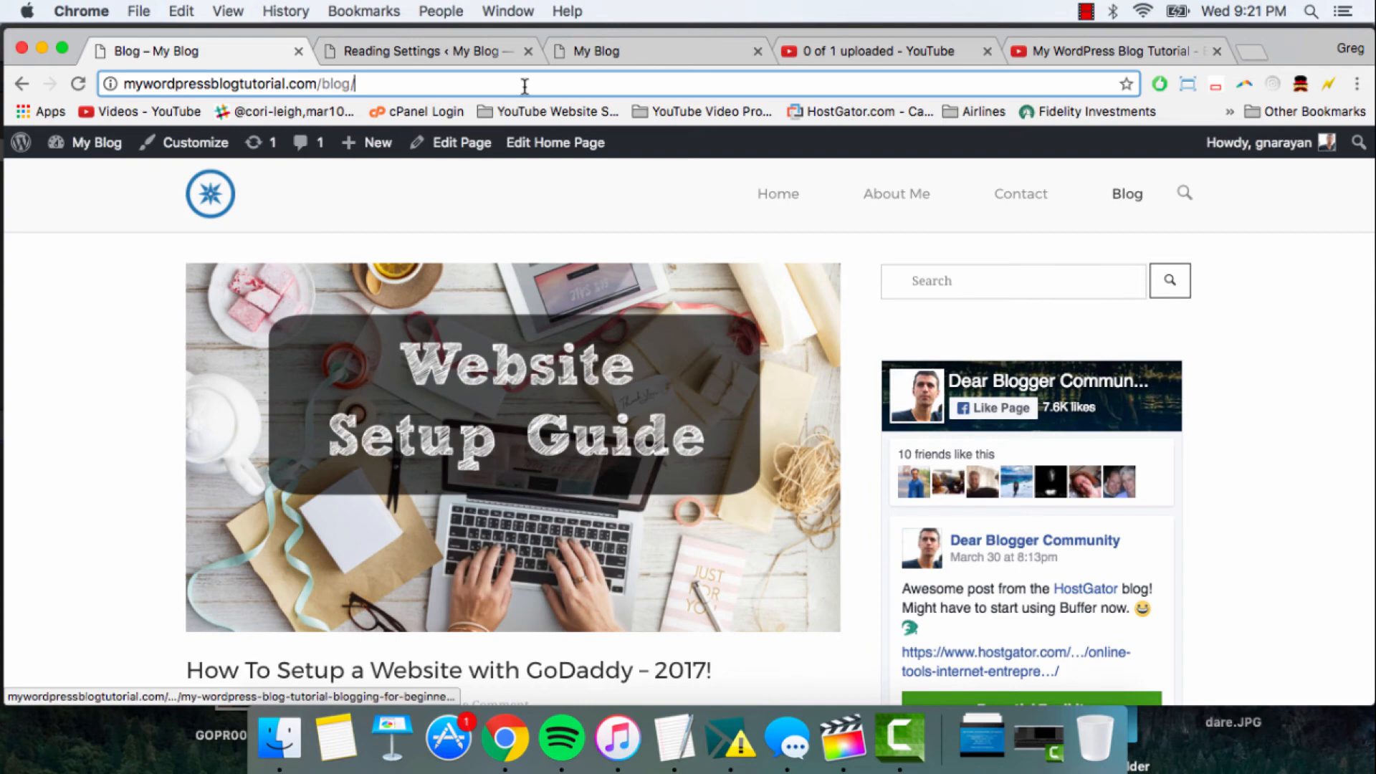
{"action": "left_click", "coordinate": [625, 57]}
{"action": "scroll", "coordinate": [439, 412], "scroll_direction": "up", "scroll_amount": 15}
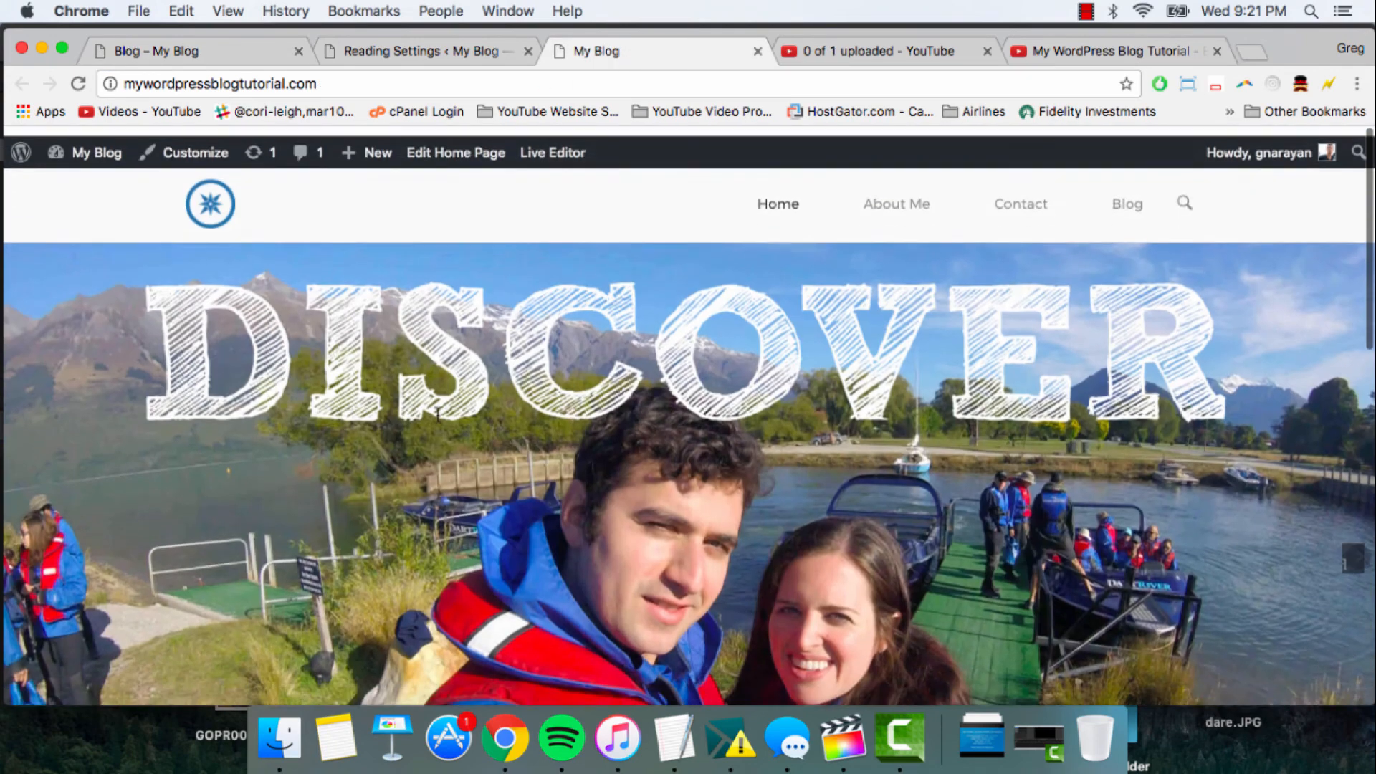
- Check the Reading Settings, and view the video player on the My WordPress Blog Tutorial page on YouTube
{"action": "left_click", "coordinate": [415, 54]}
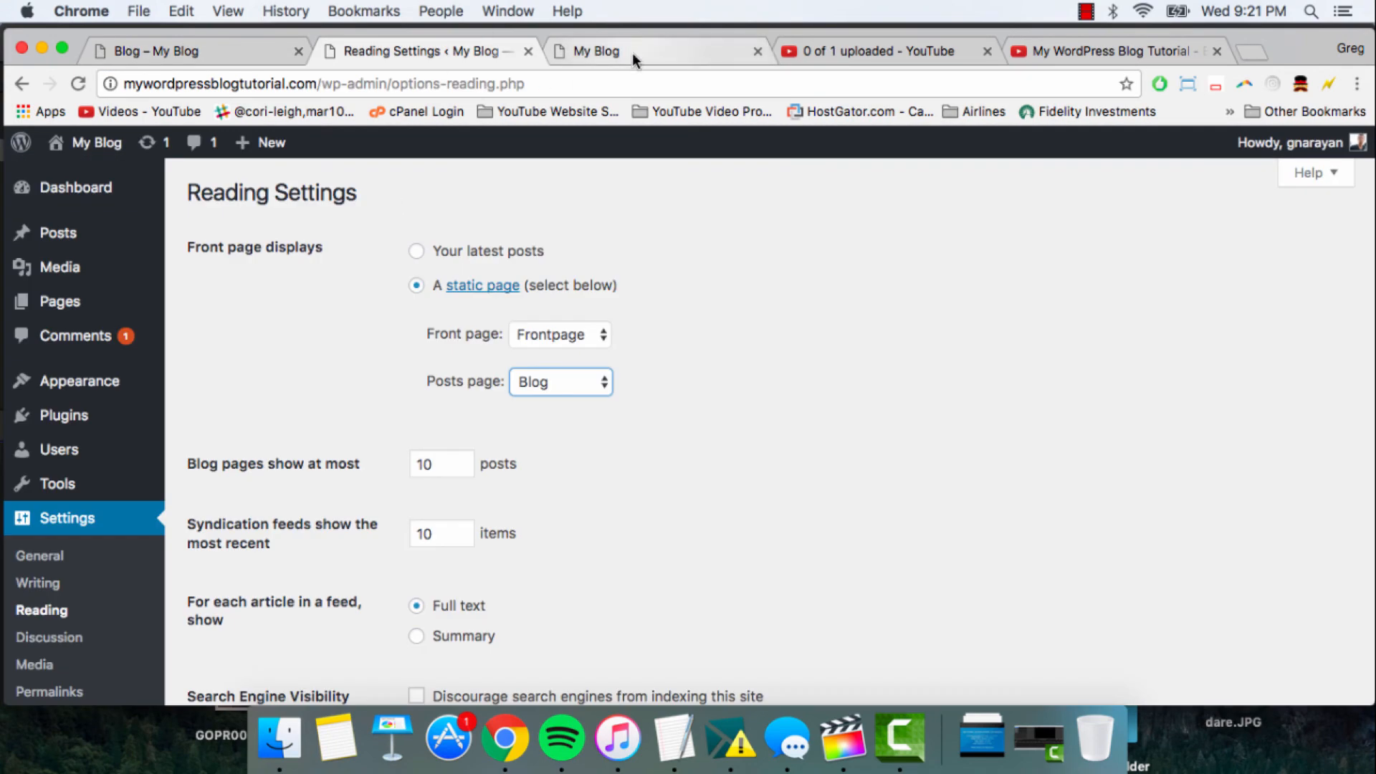
{"action": "left_click", "coordinate": [1095, 50]}
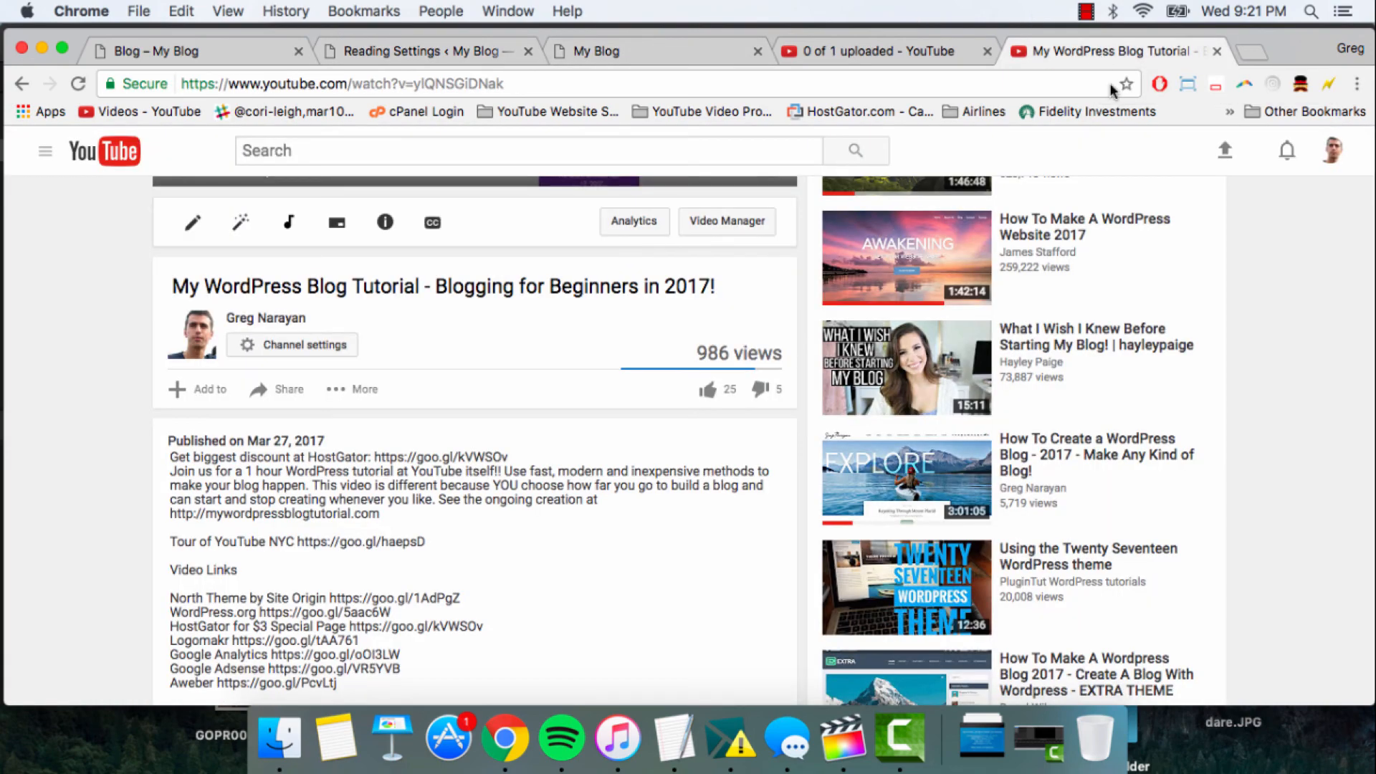
{"action": "scroll", "coordinate": [638, 439], "scroll_direction": "up", "scroll_amount": 5}
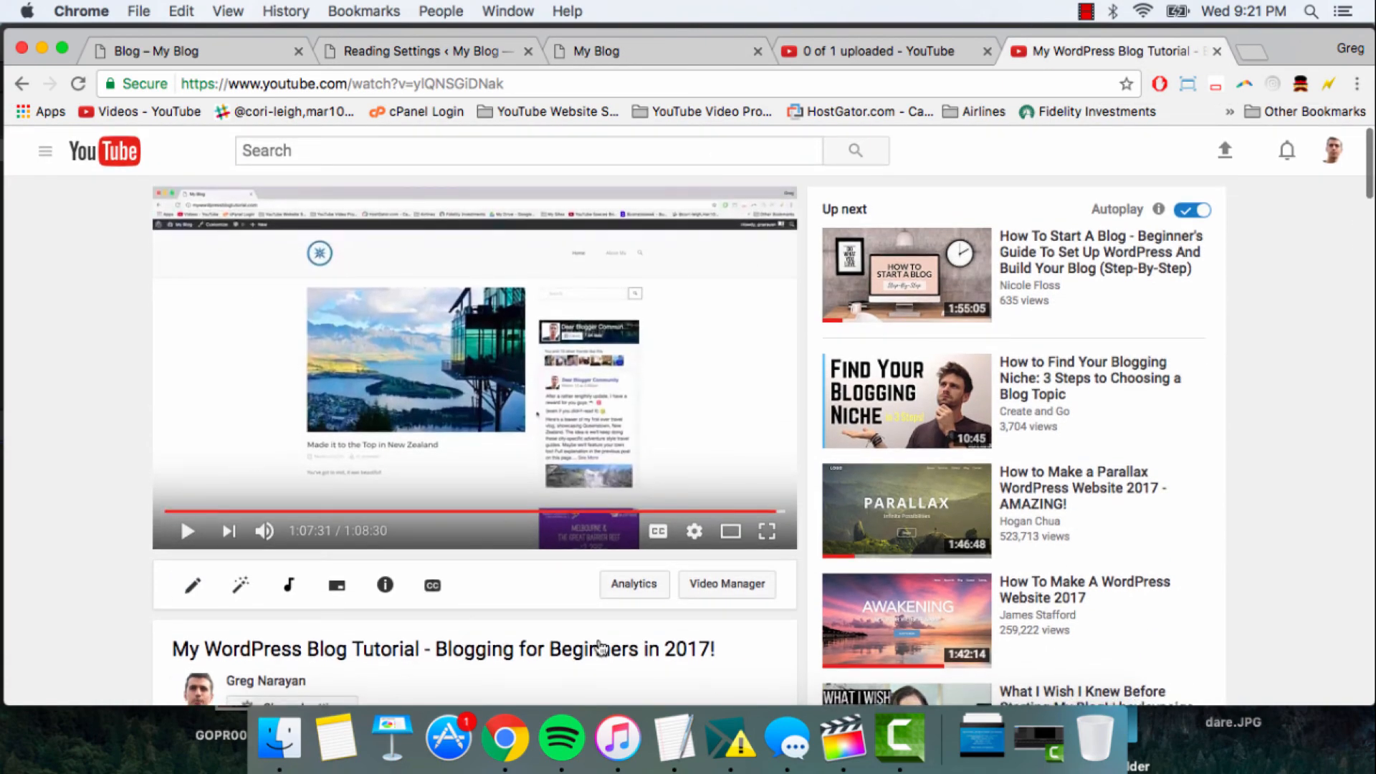
- Review the Blog page's posts down to the New Zealand entry and return to its header
{"action": "left_click", "coordinate": [221, 52]}
{"action": "scroll", "coordinate": [133, 265], "scroll_direction": "down", "scroll_amount": 10}
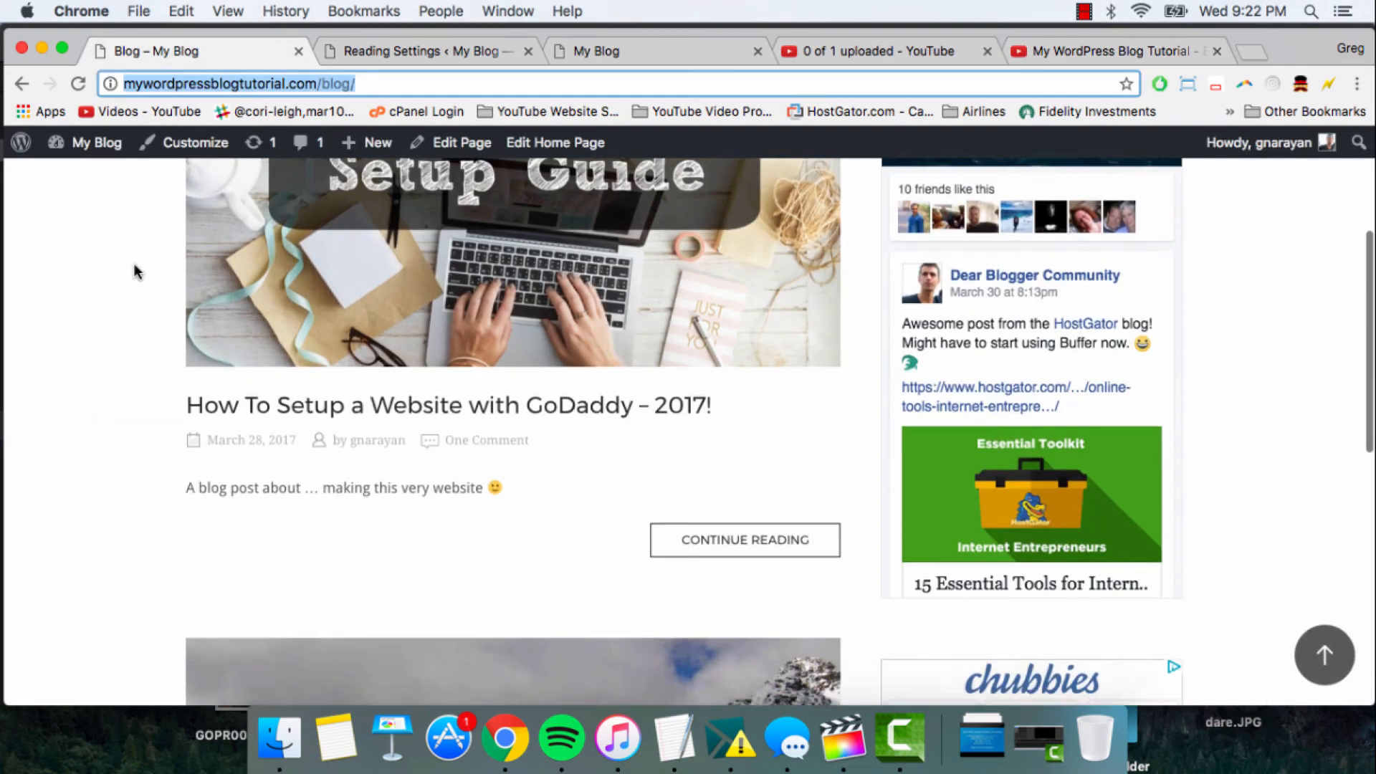
{"action": "scroll", "coordinate": [133, 266], "scroll_direction": "down", "scroll_amount": 3}
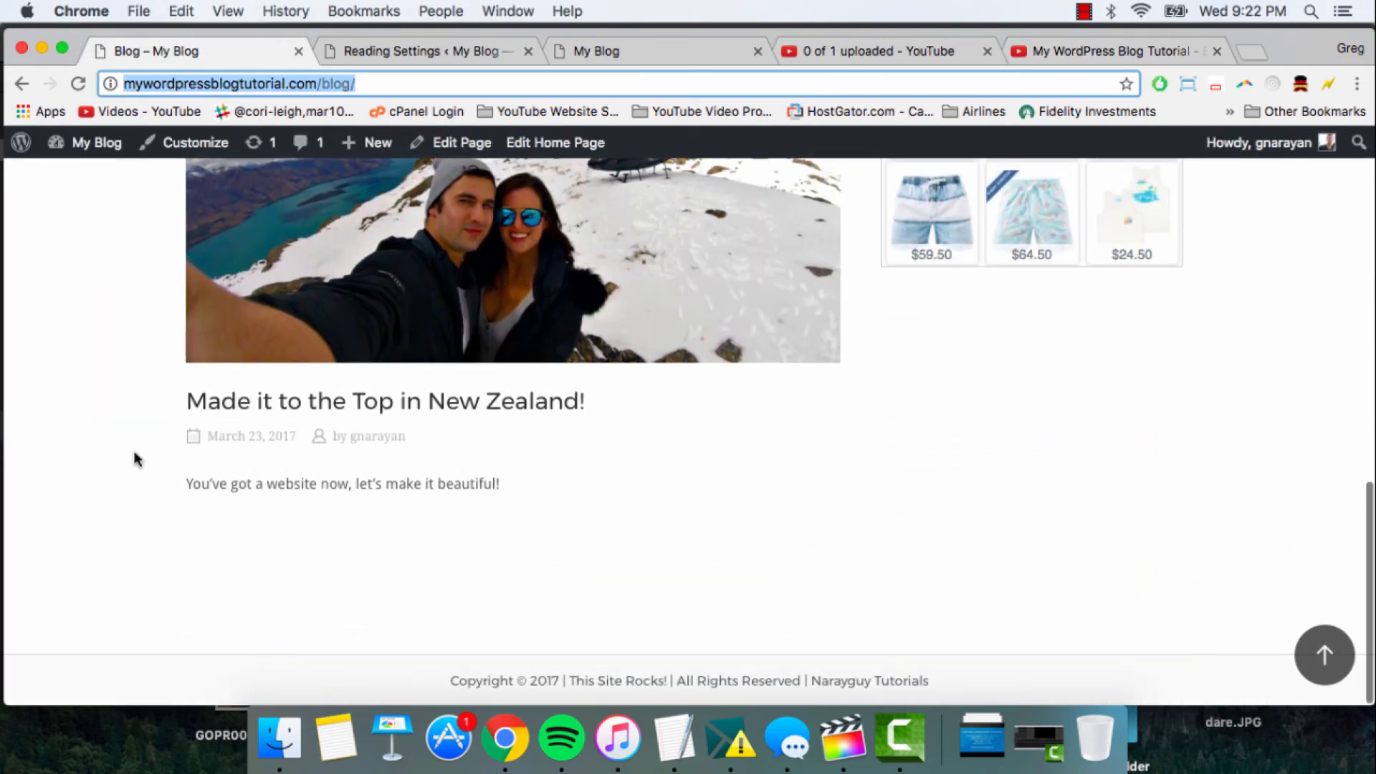
{"action": "scroll", "coordinate": [132, 457], "scroll_direction": "up", "scroll_amount": 15}
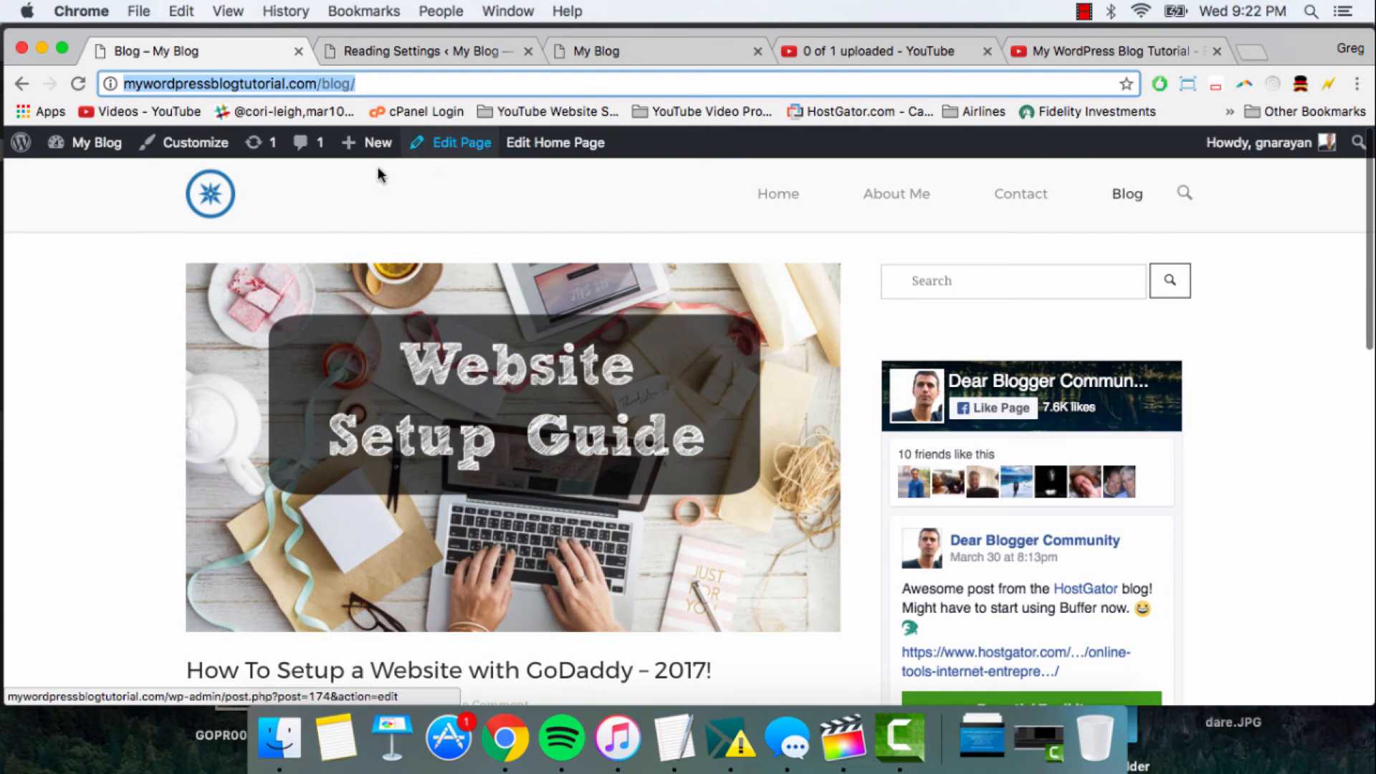
- Review the static home page down to its copyright line and return to the slider
{"action": "left_click", "coordinate": [672, 49]}
{"action": "scroll", "coordinate": [539, 212], "scroll_direction": "down", "scroll_amount": 1}
{"action": "scroll", "coordinate": [539, 212], "scroll_direction": "down", "scroll_amount": 10}
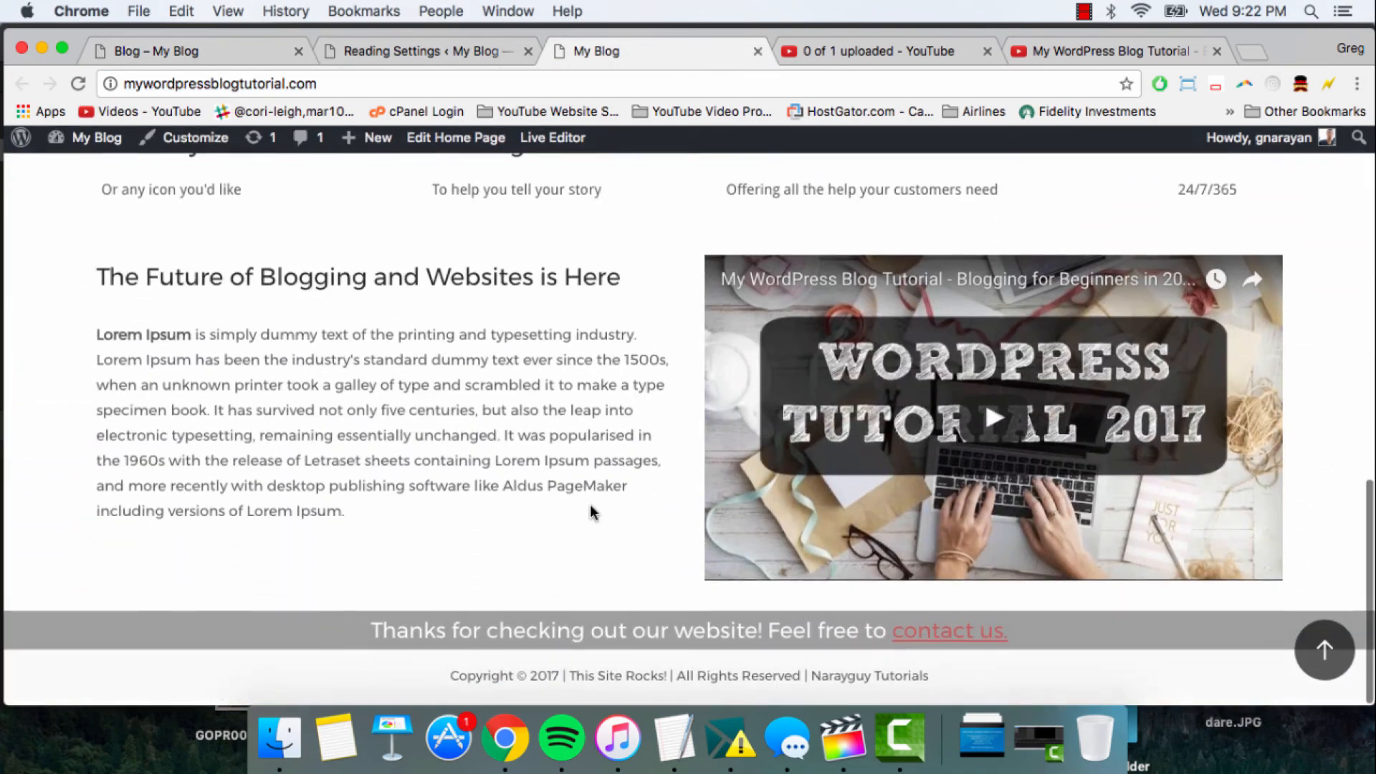
{"action": "scroll", "coordinate": [590, 504], "scroll_direction": "up", "scroll_amount": 12}
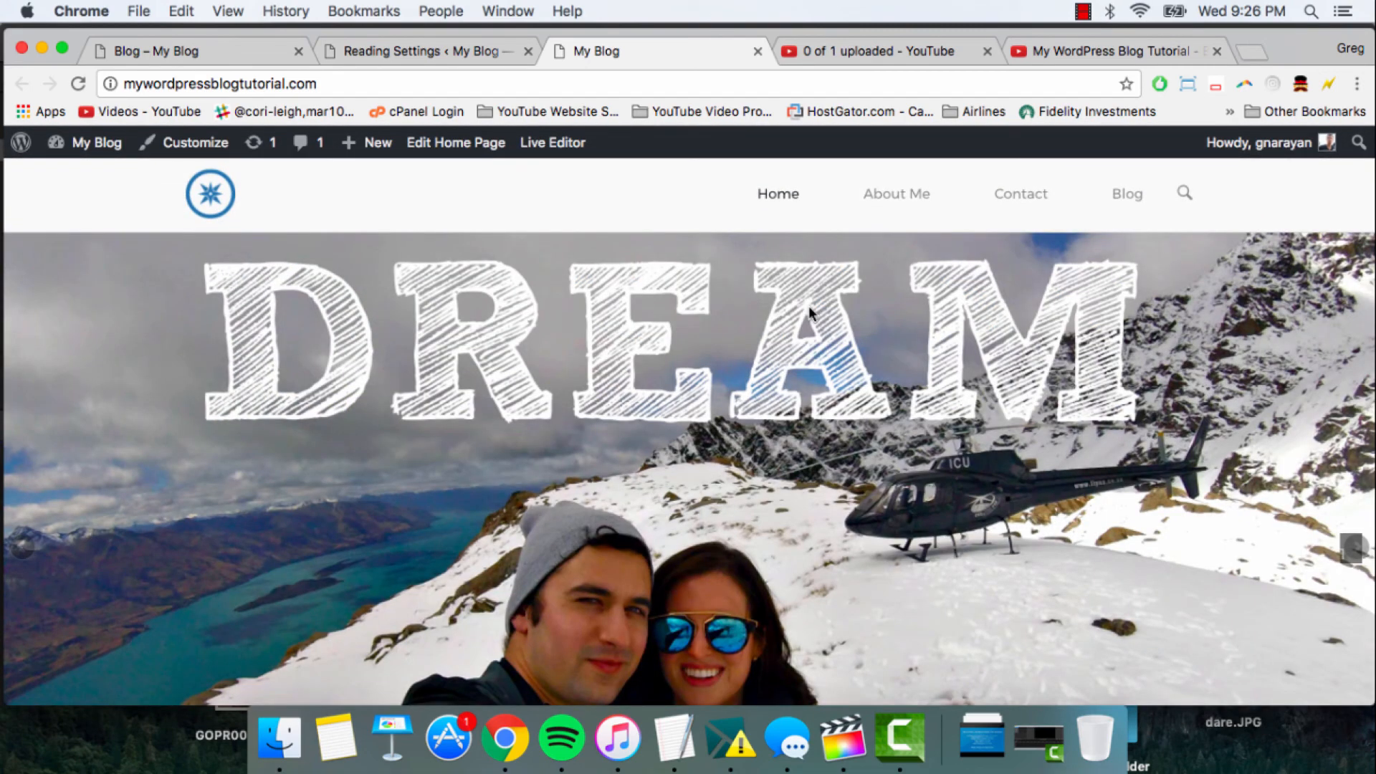
- In the Reading Settings, set the front page display to a static page
{"action": "left_click", "coordinate": [463, 51]}
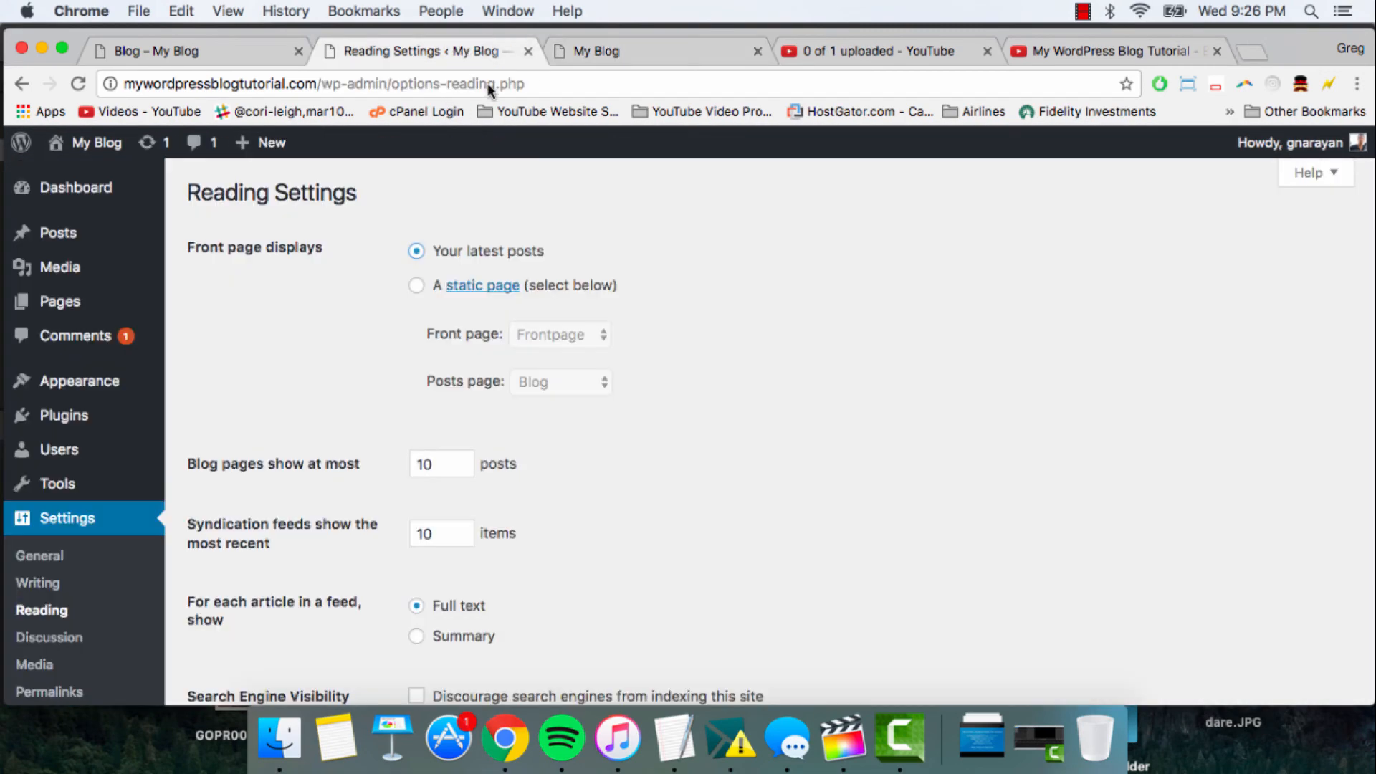
{"action": "left_click", "coordinate": [415, 286]}
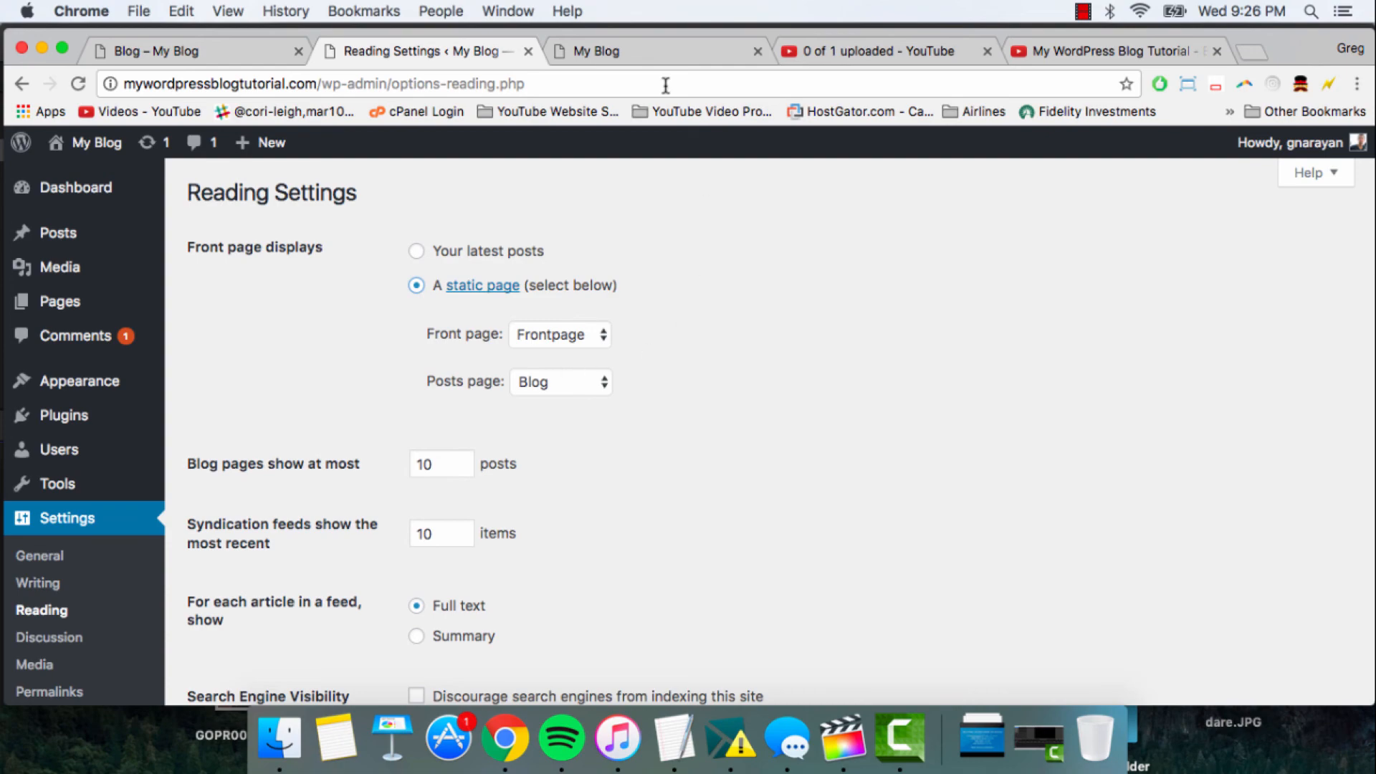
- View the home page beside the Blog page, looking at the GoDaddy website setup post
{"action": "left_click", "coordinate": [654, 53]}
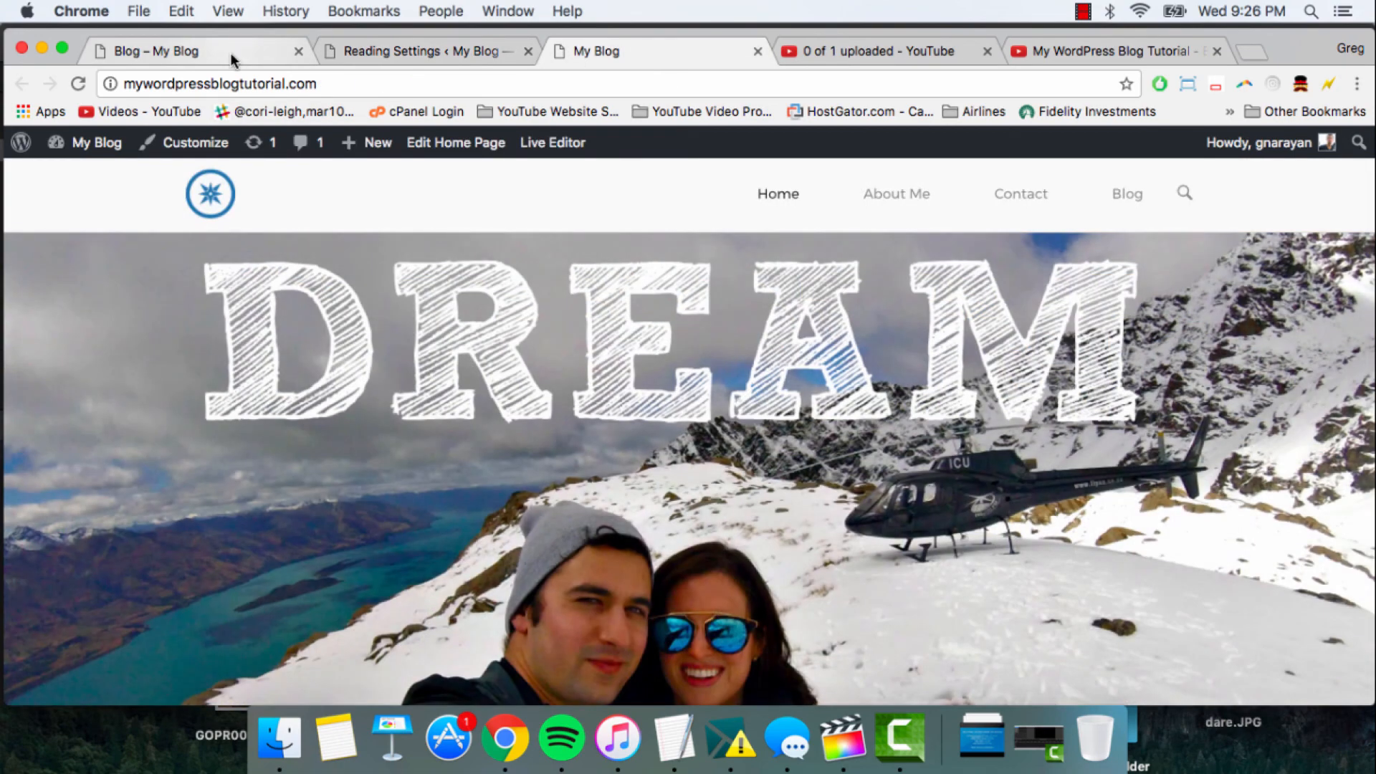
{"action": "left_click", "coordinate": [233, 56]}
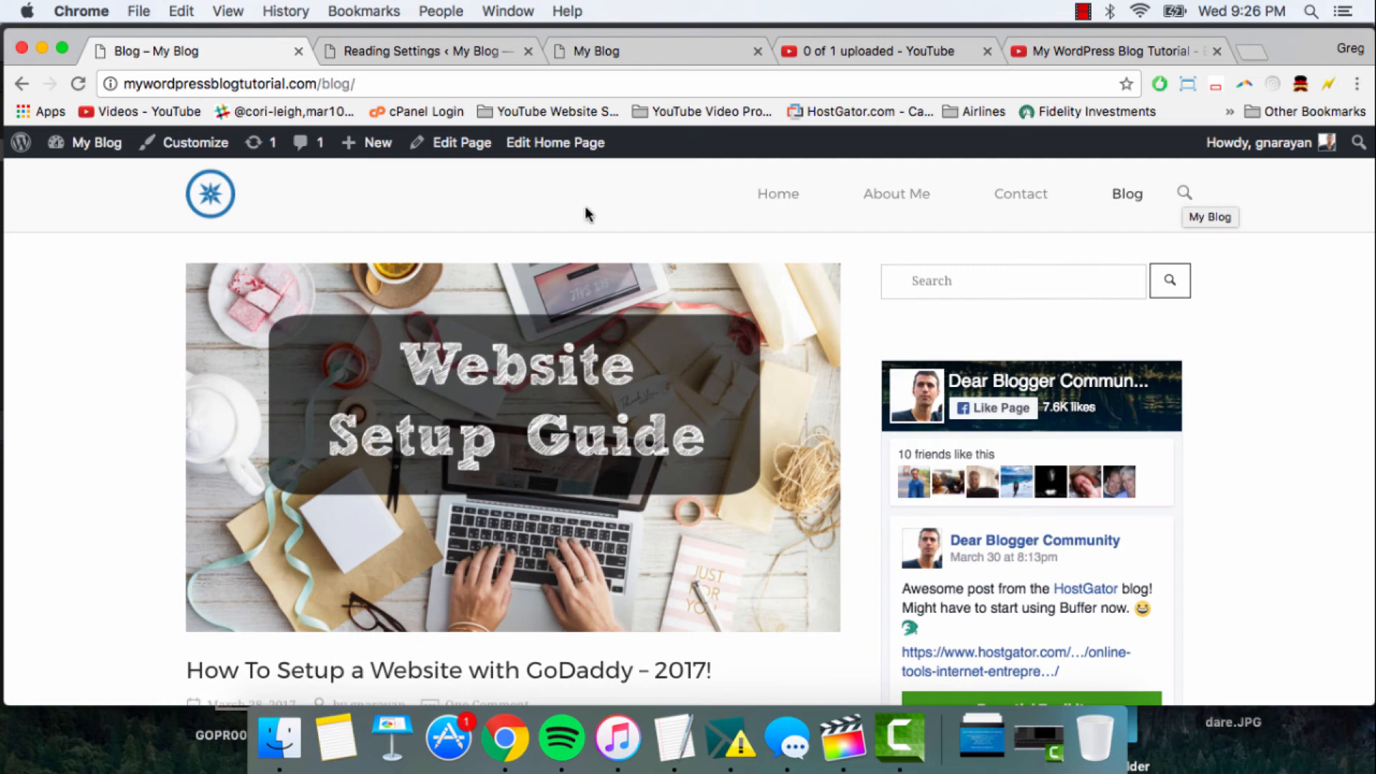
{"action": "scroll", "coordinate": [705, 541], "scroll_direction": "down", "scroll_amount": 15}
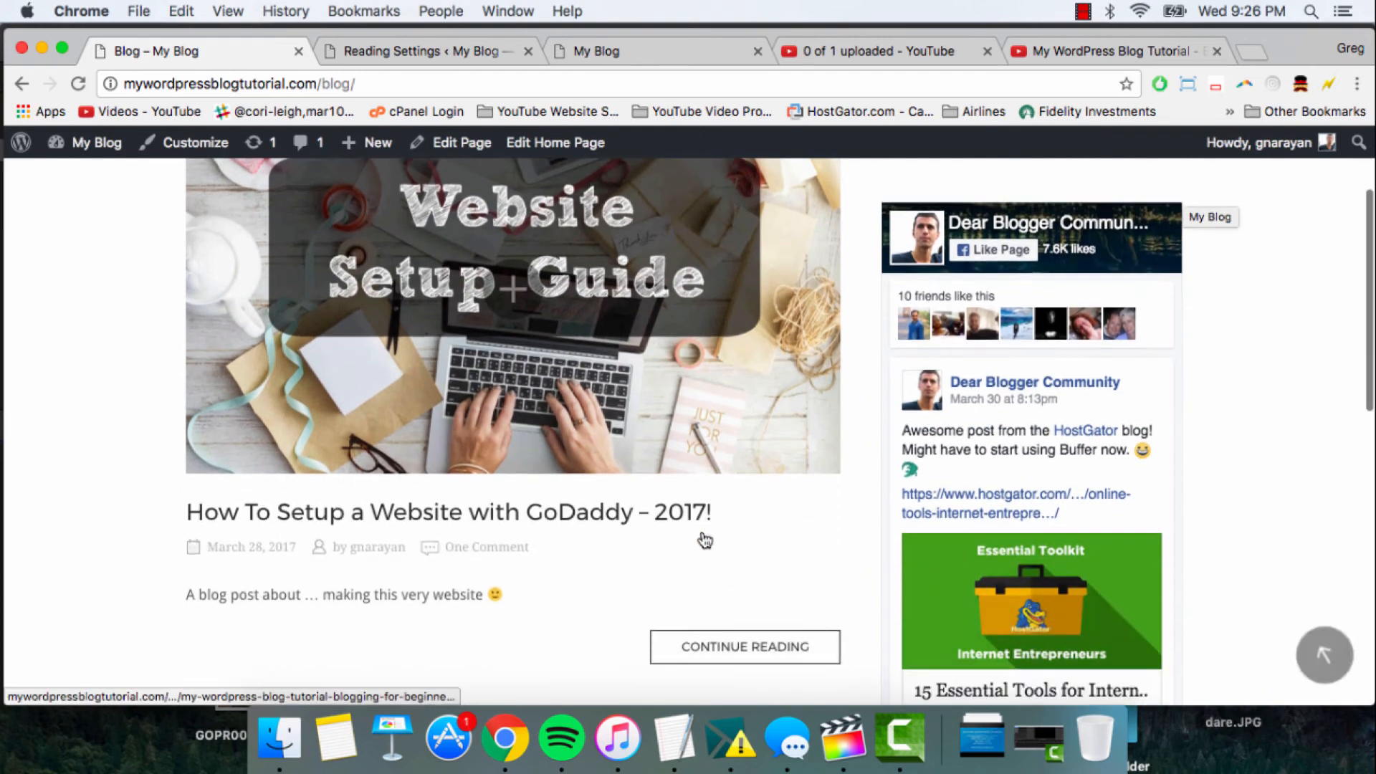
- Return to the Blog page's header and switch back to the Reading Settings
{"action": "scroll", "coordinate": [618, 429], "scroll_direction": "up", "scroll_amount": 15}
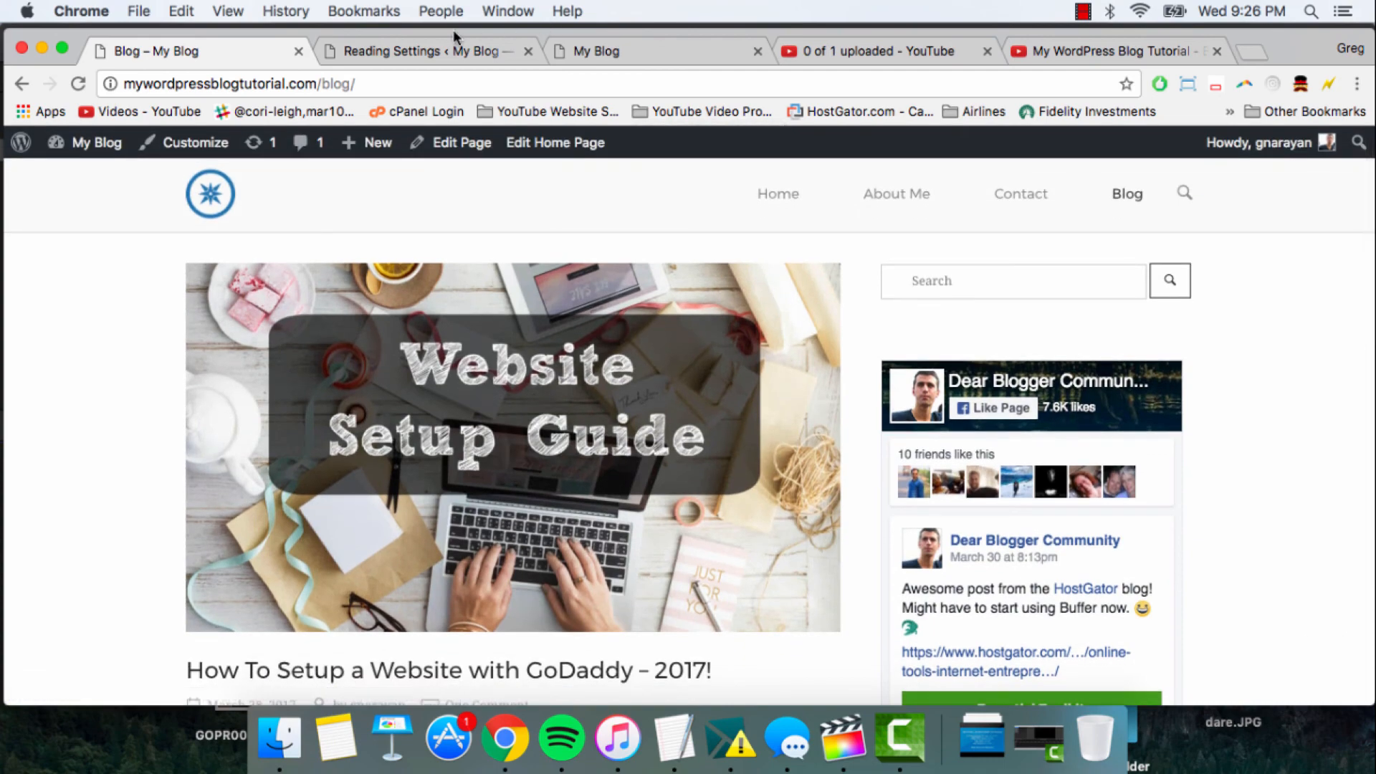
{"action": "left_click", "coordinate": [499, 58]}
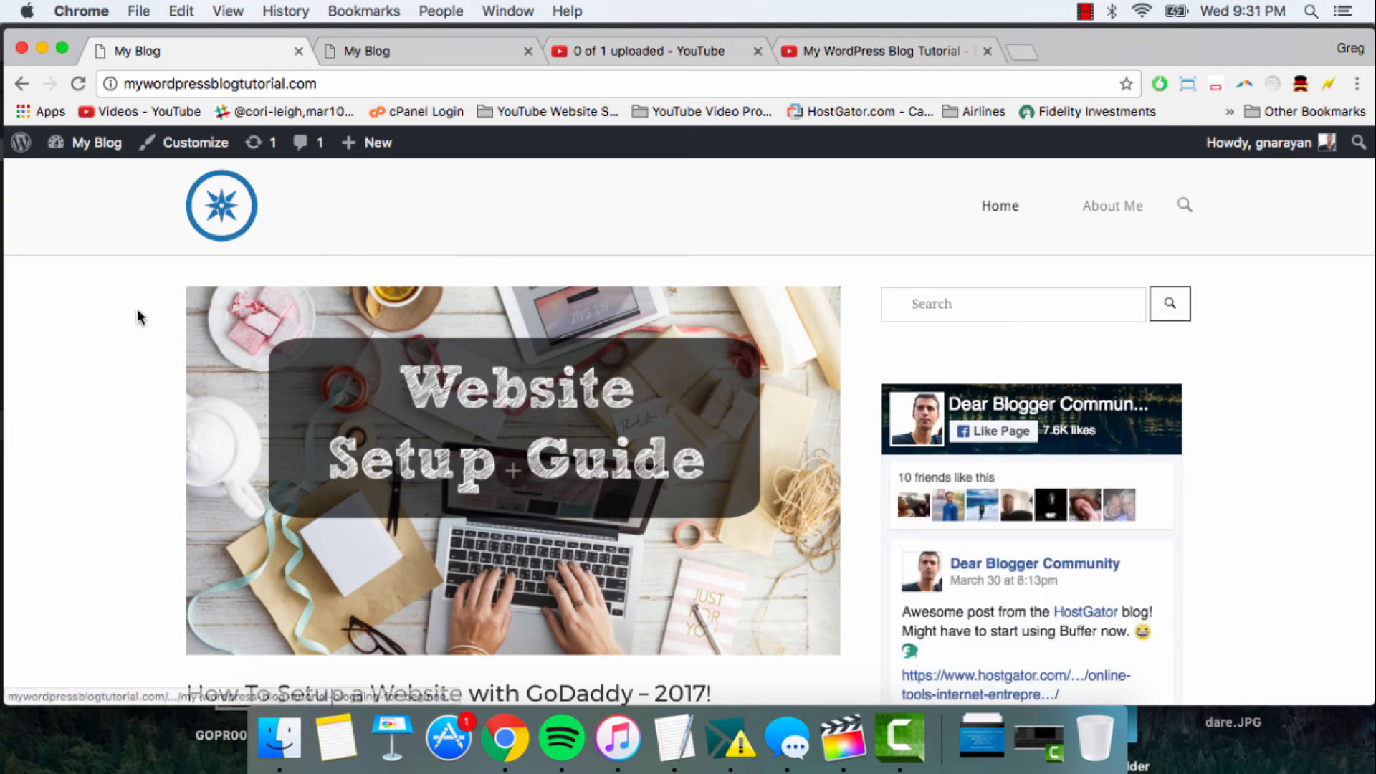
- Review the home page's posts down to the New Zealand entry and return to its header
{"action": "scroll", "coordinate": [136, 310], "scroll_direction": "down", "scroll_amount": 5}
{"action": "scroll", "coordinate": [138, 317], "scroll_direction": "down", "scroll_amount": 8}
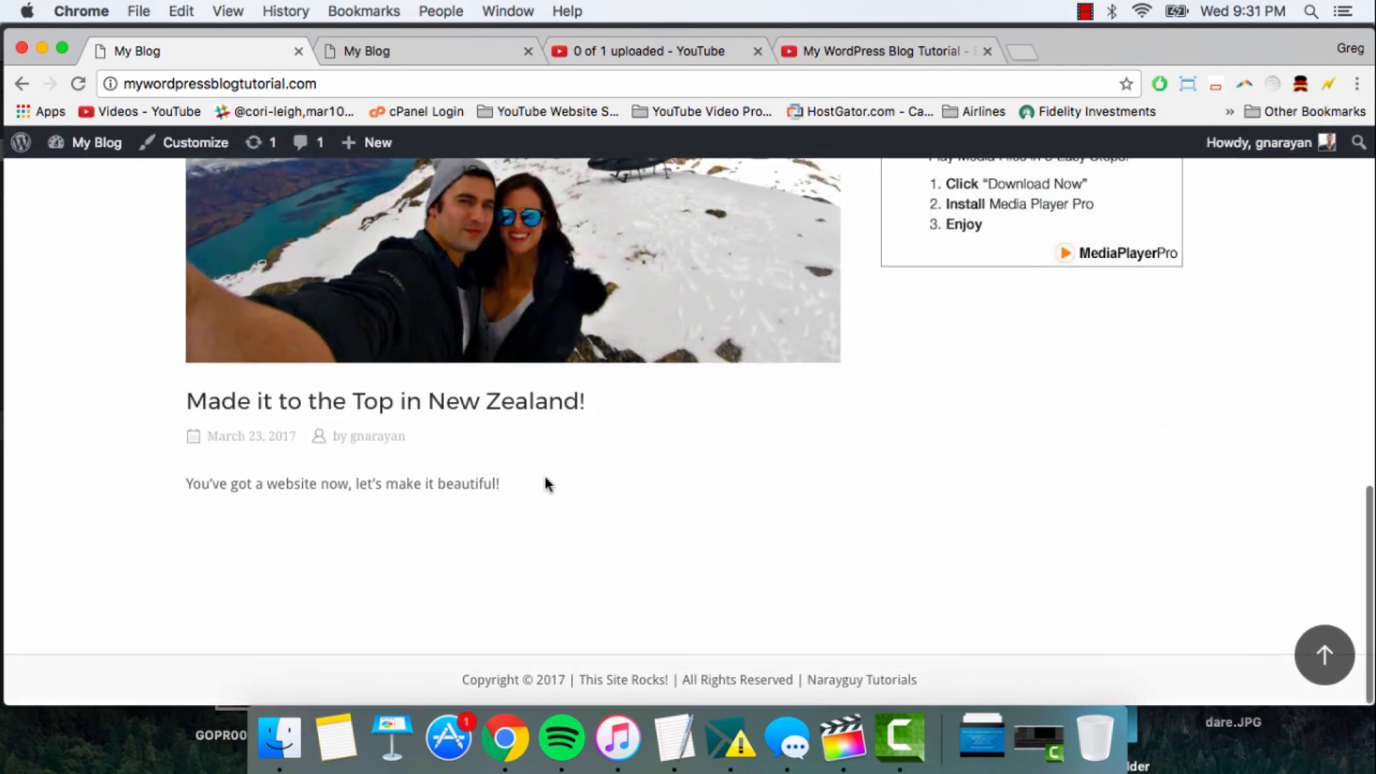
{"action": "scroll", "coordinate": [546, 481], "scroll_direction": "up", "scroll_amount": 10}
{"action": "scroll", "coordinate": [544, 476], "scroll_direction": "up", "scroll_amount": 3}
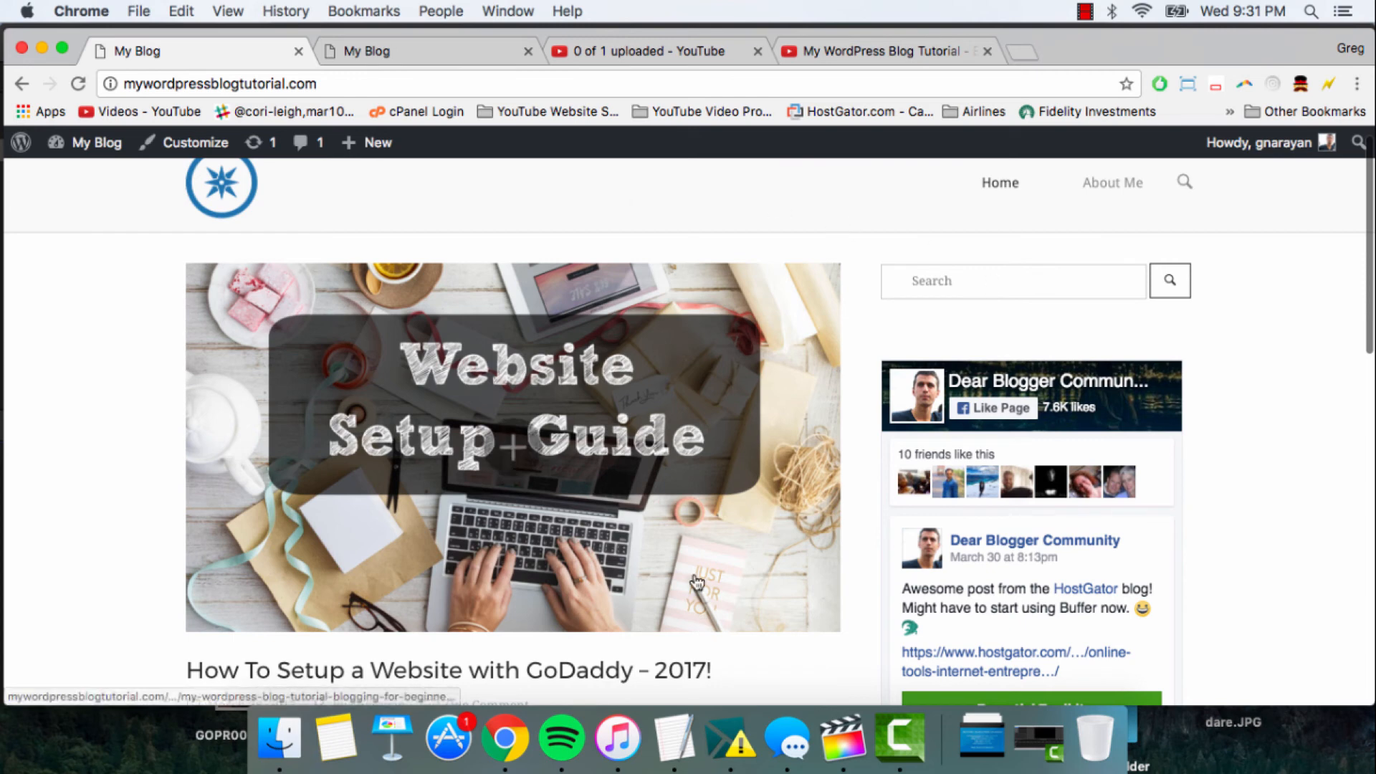
{"action": "scroll", "coordinate": [824, 566], "scroll_direction": "up", "scroll_amount": 1}
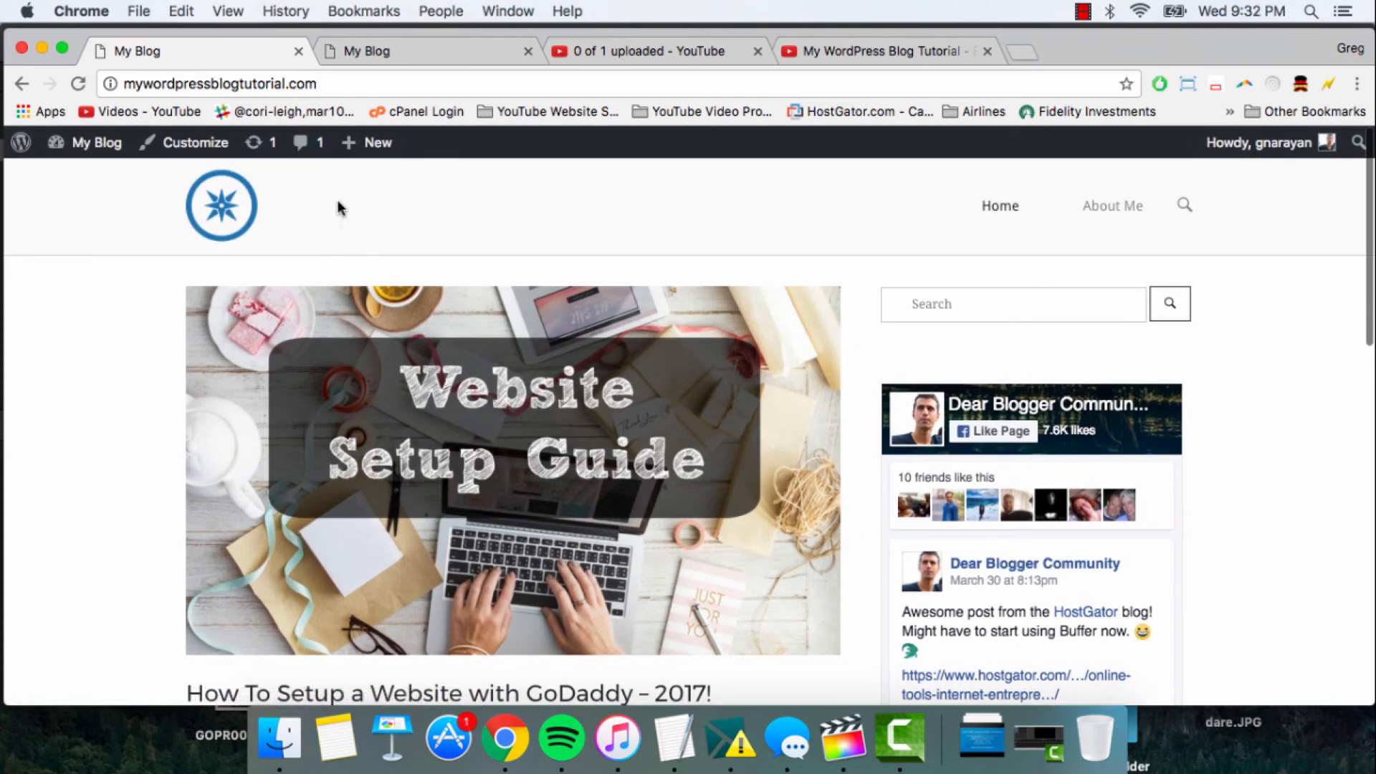
- Create a new page from the site's admin area and title it Frontpage
{"action": "left_click", "coordinate": [100, 148]}
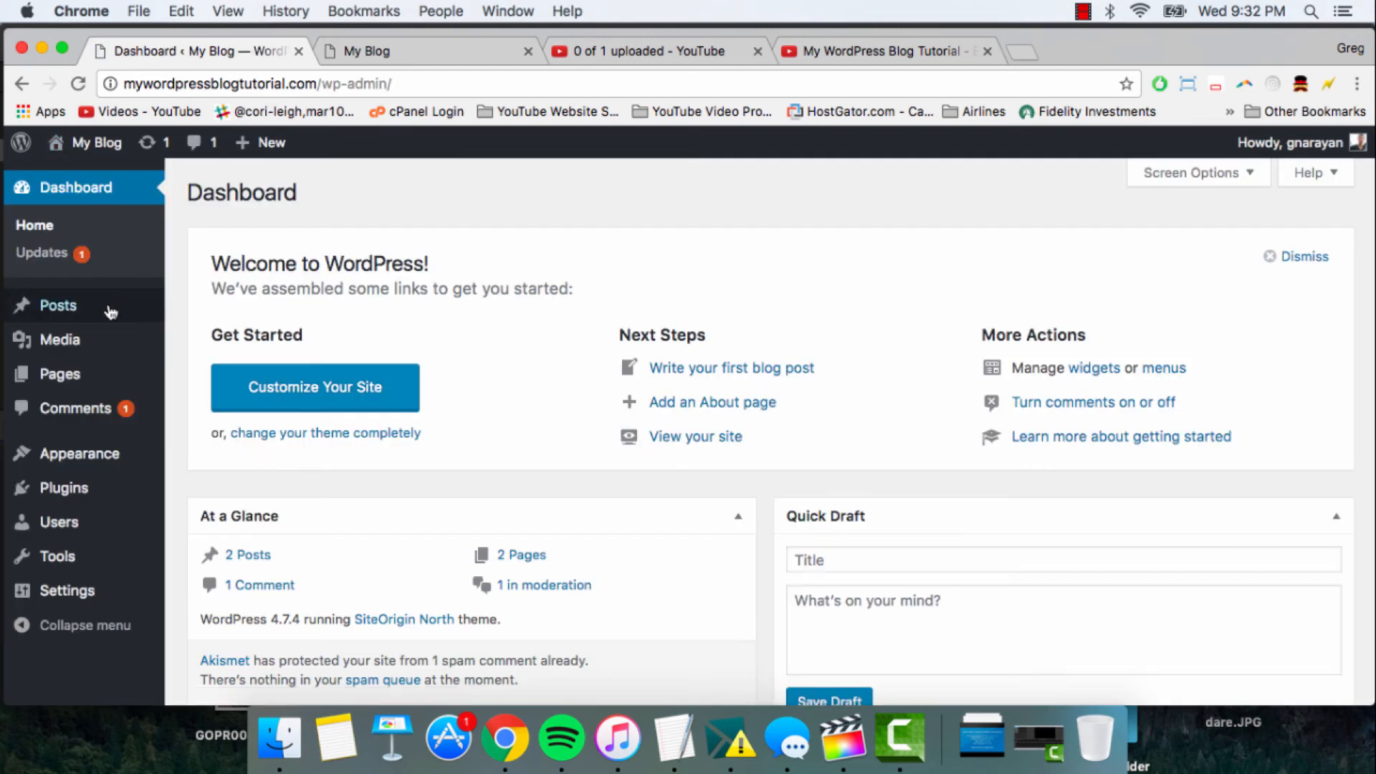
{"action": "left_click", "coordinate": [68, 378]}
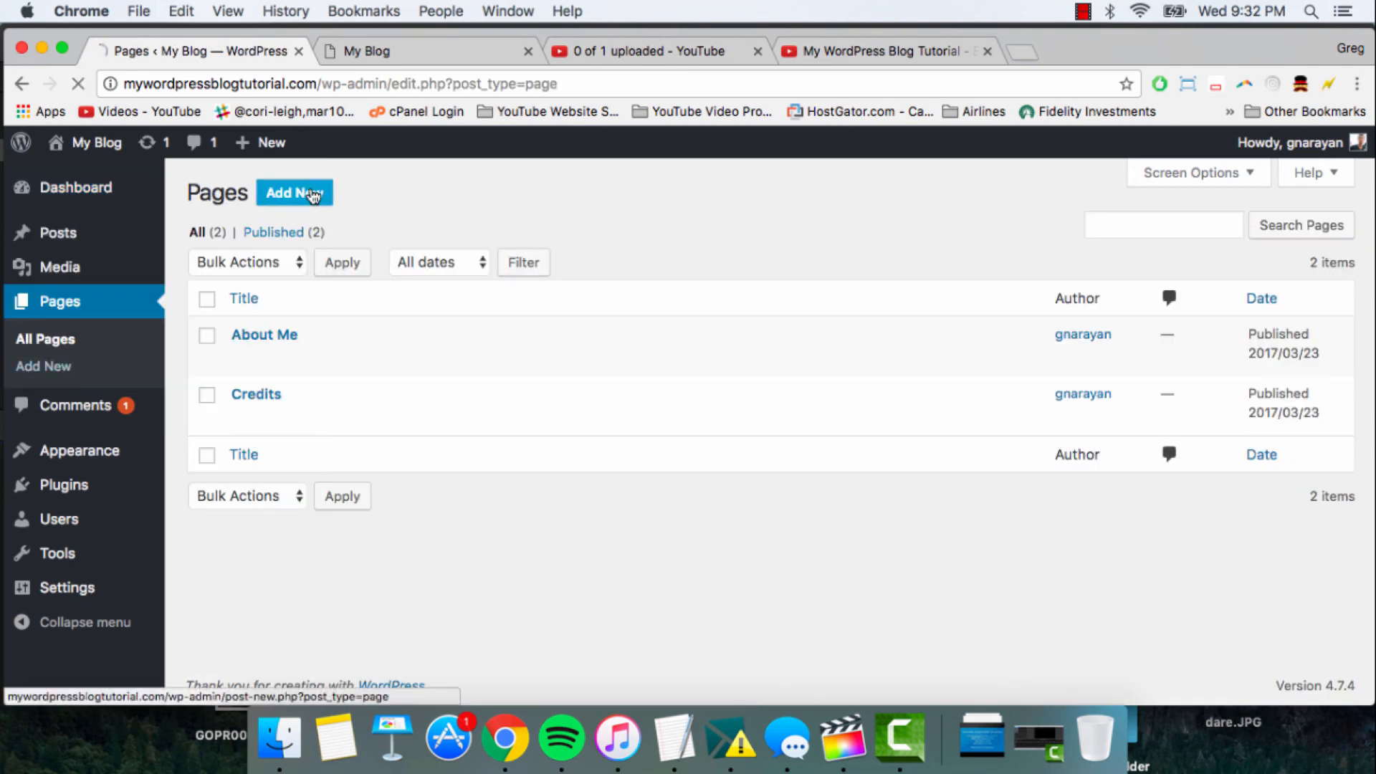
{"action": "left_click", "coordinate": [311, 193]}
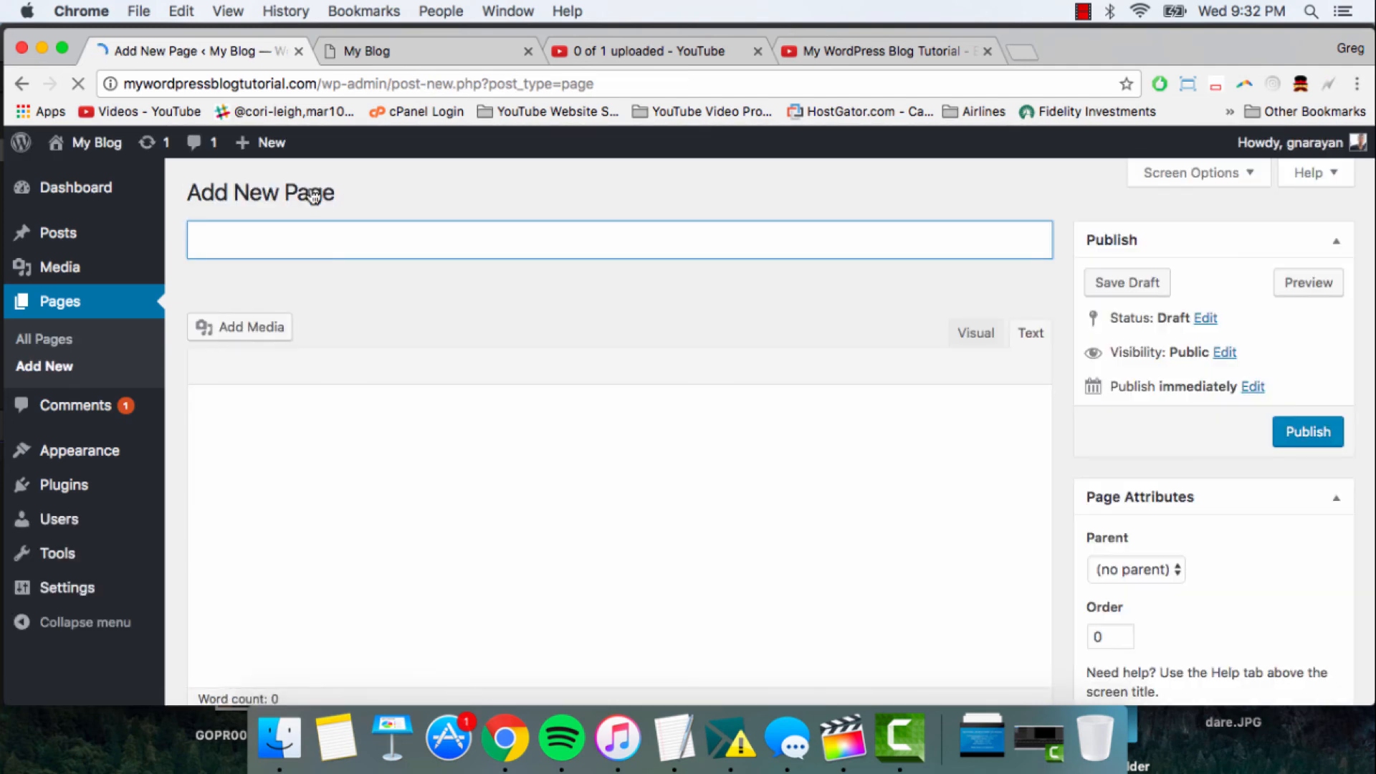
{"action": "type", "text": "Frontpage"}
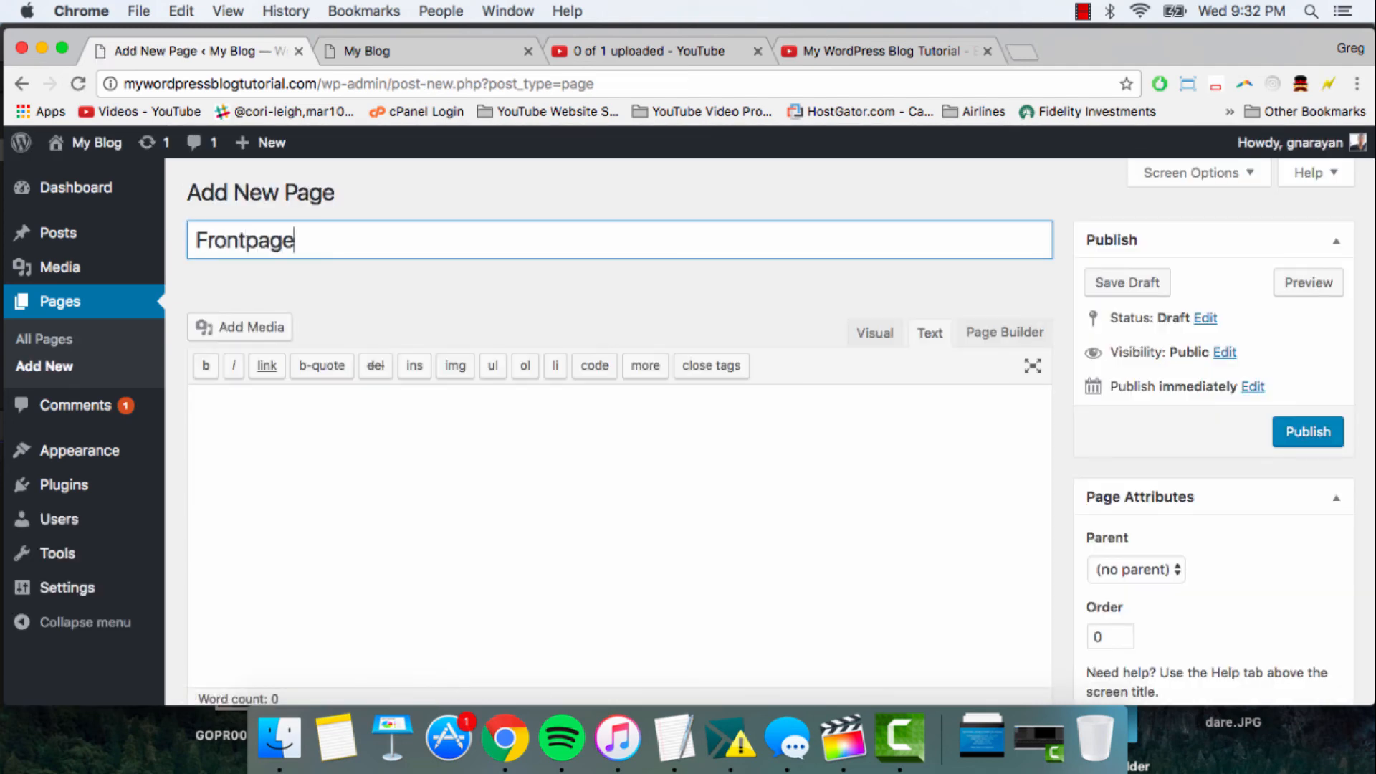
{"action": "key", "text": "BackSpace"}
{"action": "type", "text": "P"}
{"action": "key", "text": "BackSpace"}
{"action": "key", "text": "BackSpace"}
{"action": "type", "text": "p"}
- Publish the empty Frontpage page
{"action": "scroll", "coordinate": [1155, 427], "scroll_direction": "down", "scroll_amount": 3}
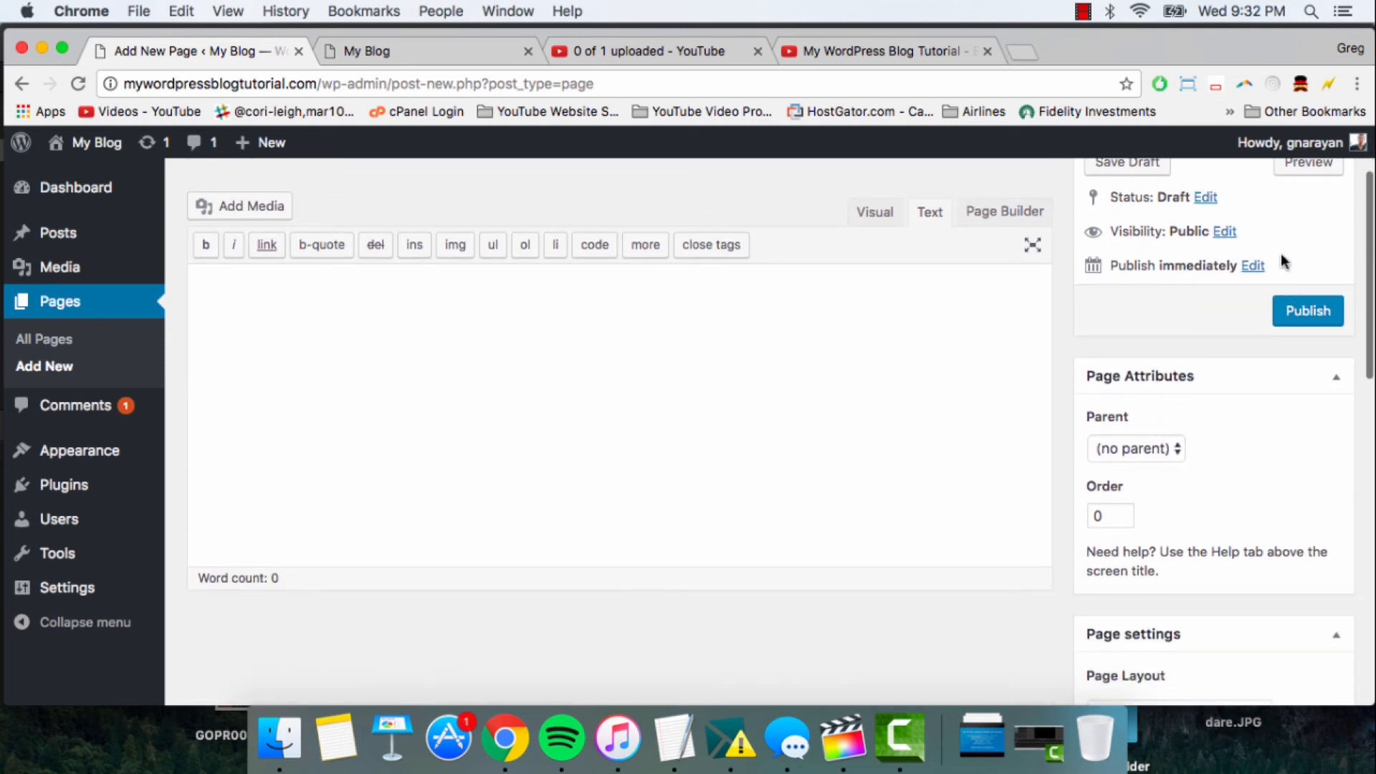
{"action": "left_click", "coordinate": [1297, 315]}
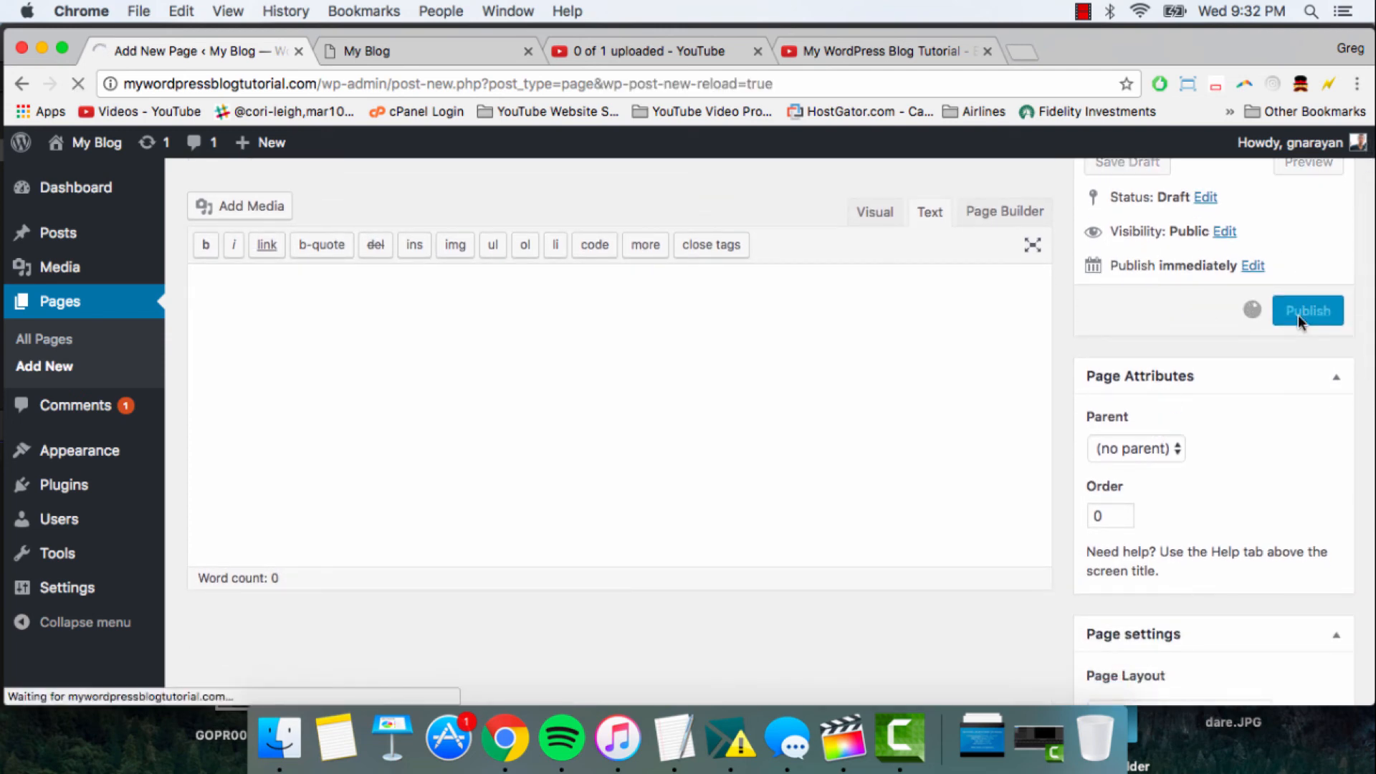
{"action": "scroll", "coordinate": [1082, 449], "scroll_direction": "down", "scroll_amount": 2}
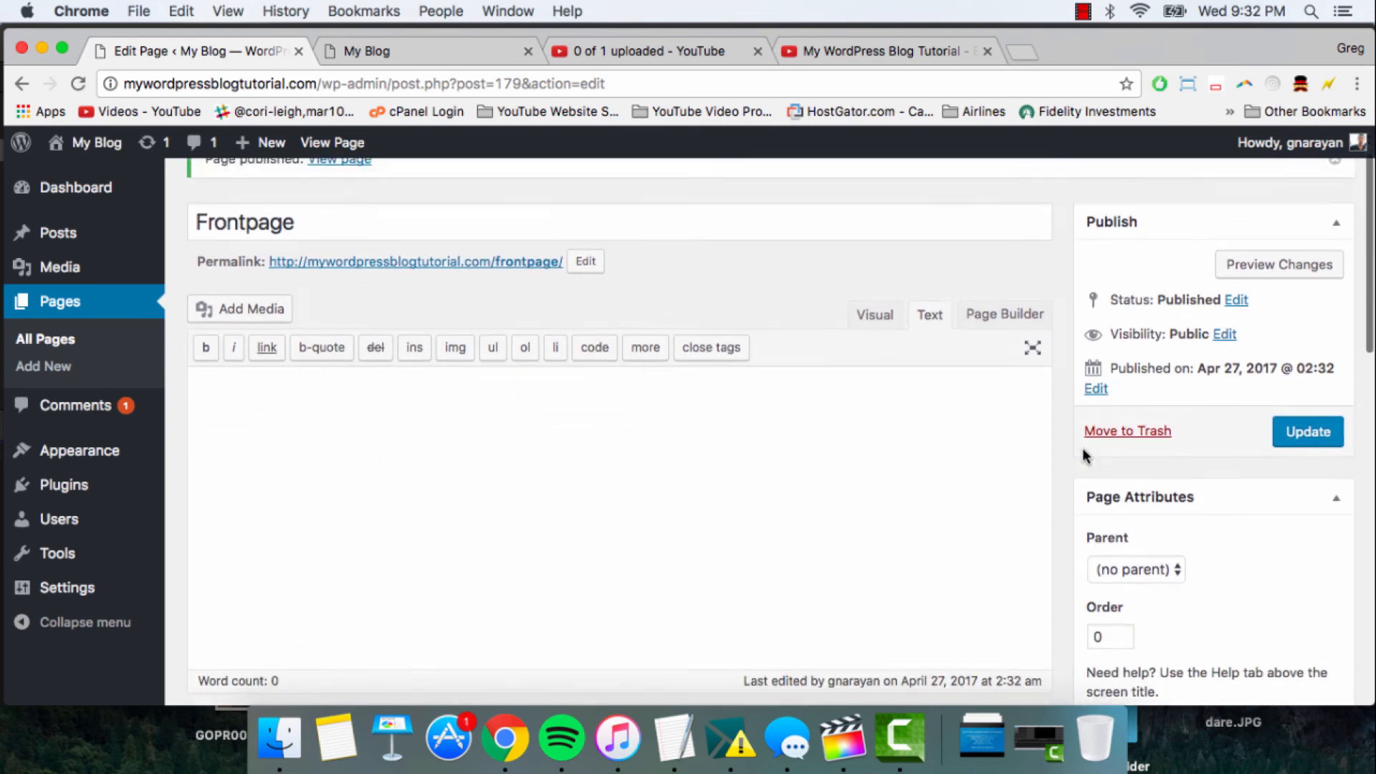
{"action": "scroll", "coordinate": [1082, 450], "scroll_direction": "up", "scroll_amount": 2}
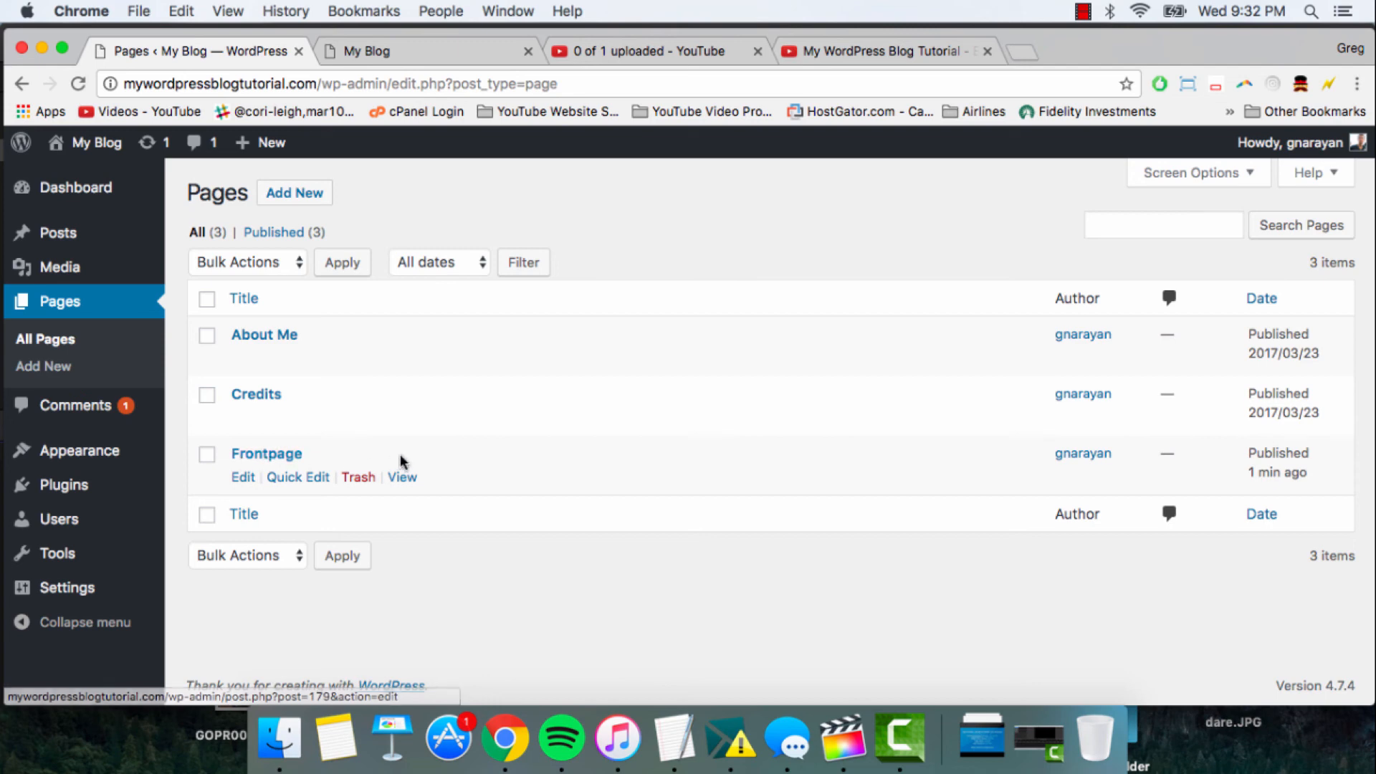
- Open the Frontpage page for editing and install the SiteOrigin Page Builder plugin from its editor
{"action": "left_click", "coordinate": [253, 454]}
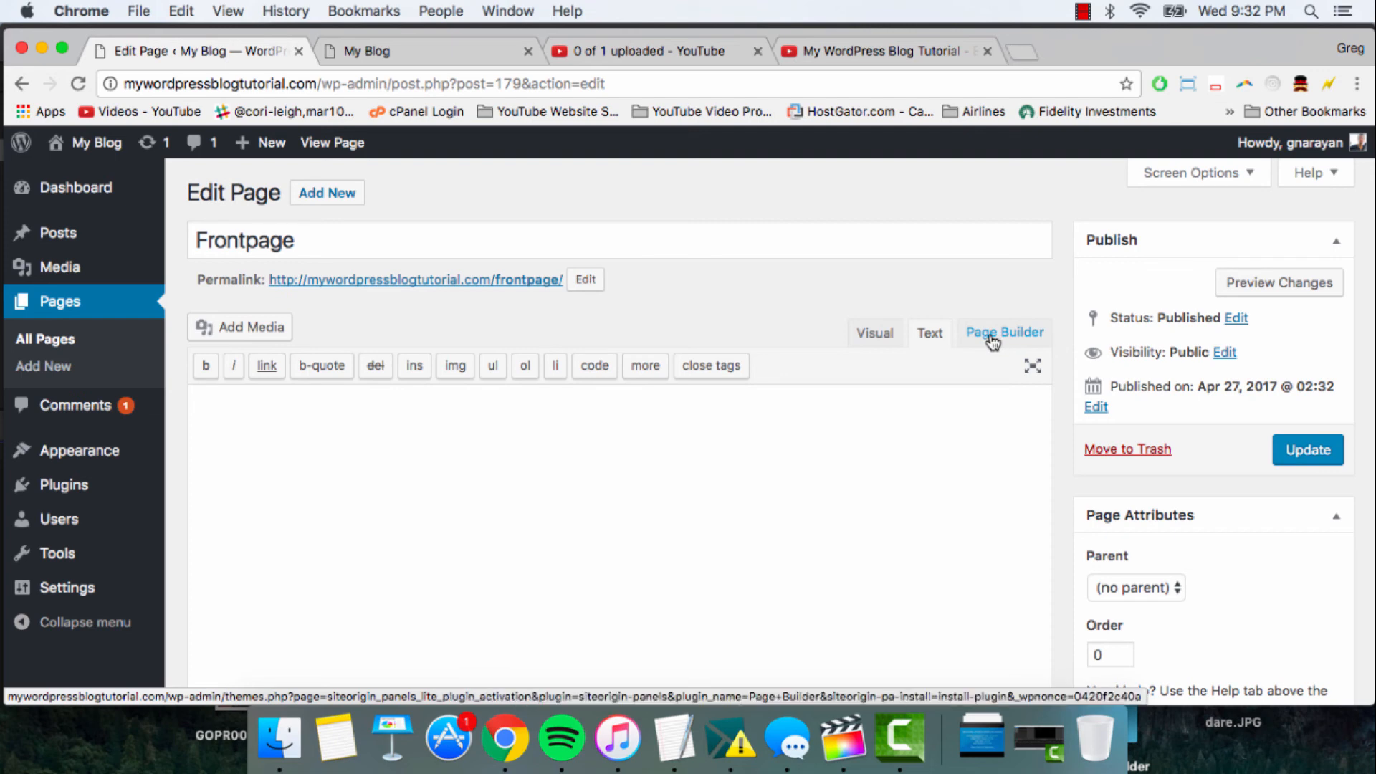
{"action": "mouse_move", "coordinate": [46, 489]}
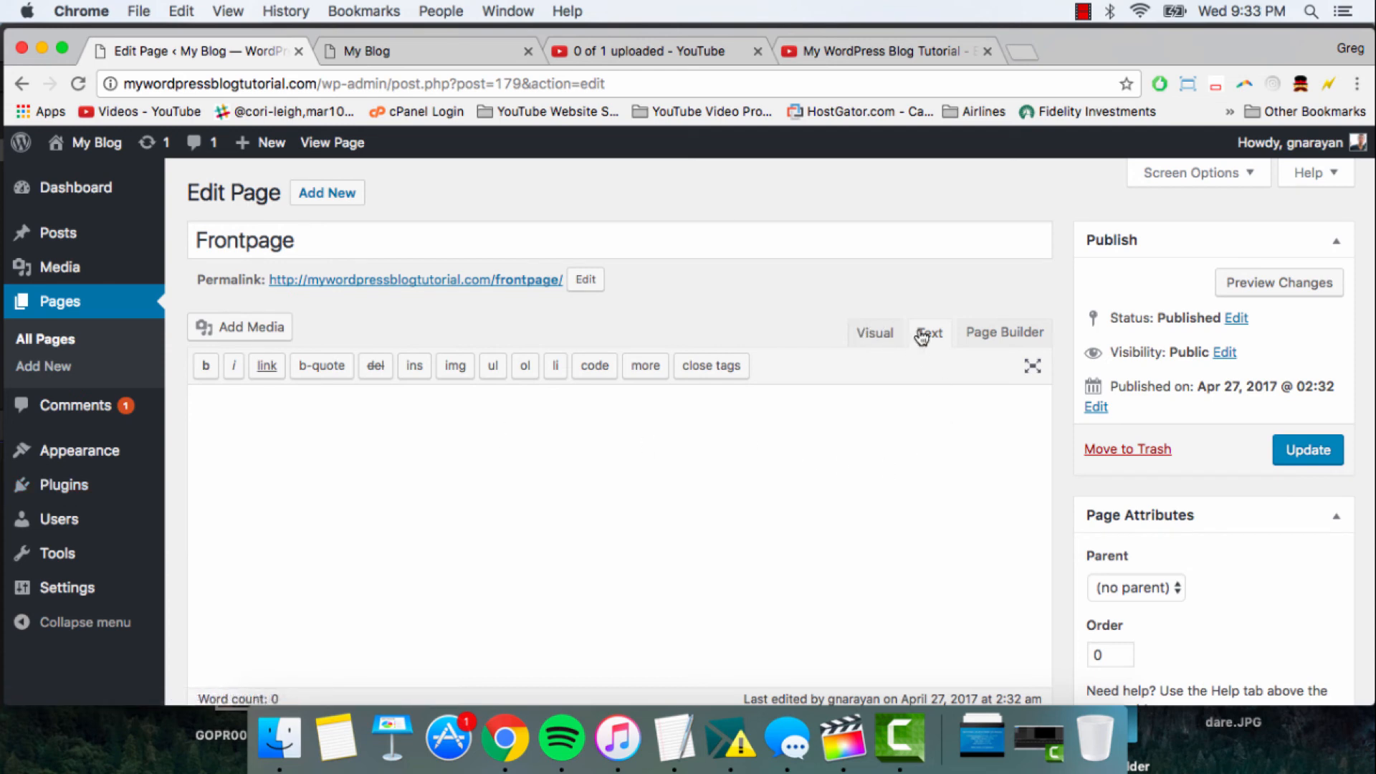
{"action": "left_click", "coordinate": [1000, 334]}
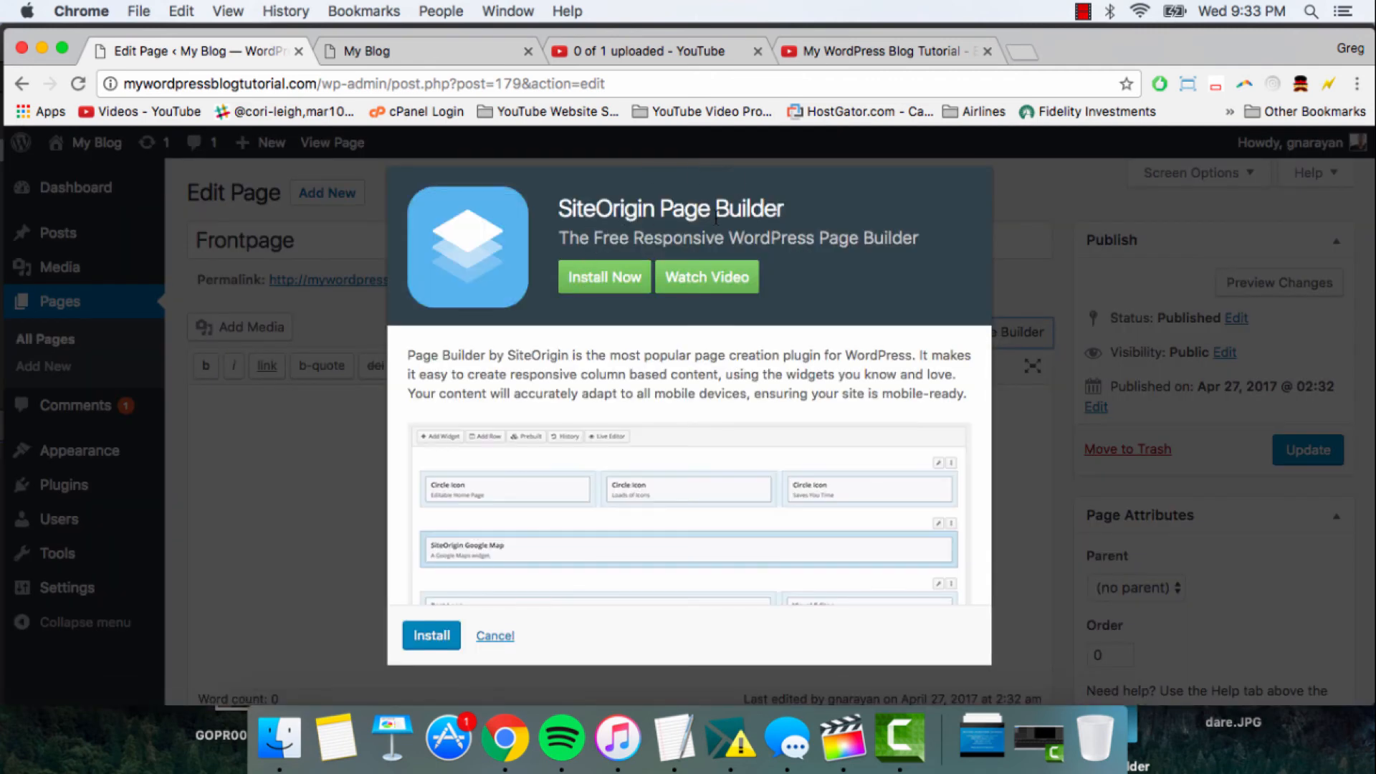
{"action": "left_click", "coordinate": [602, 278]}
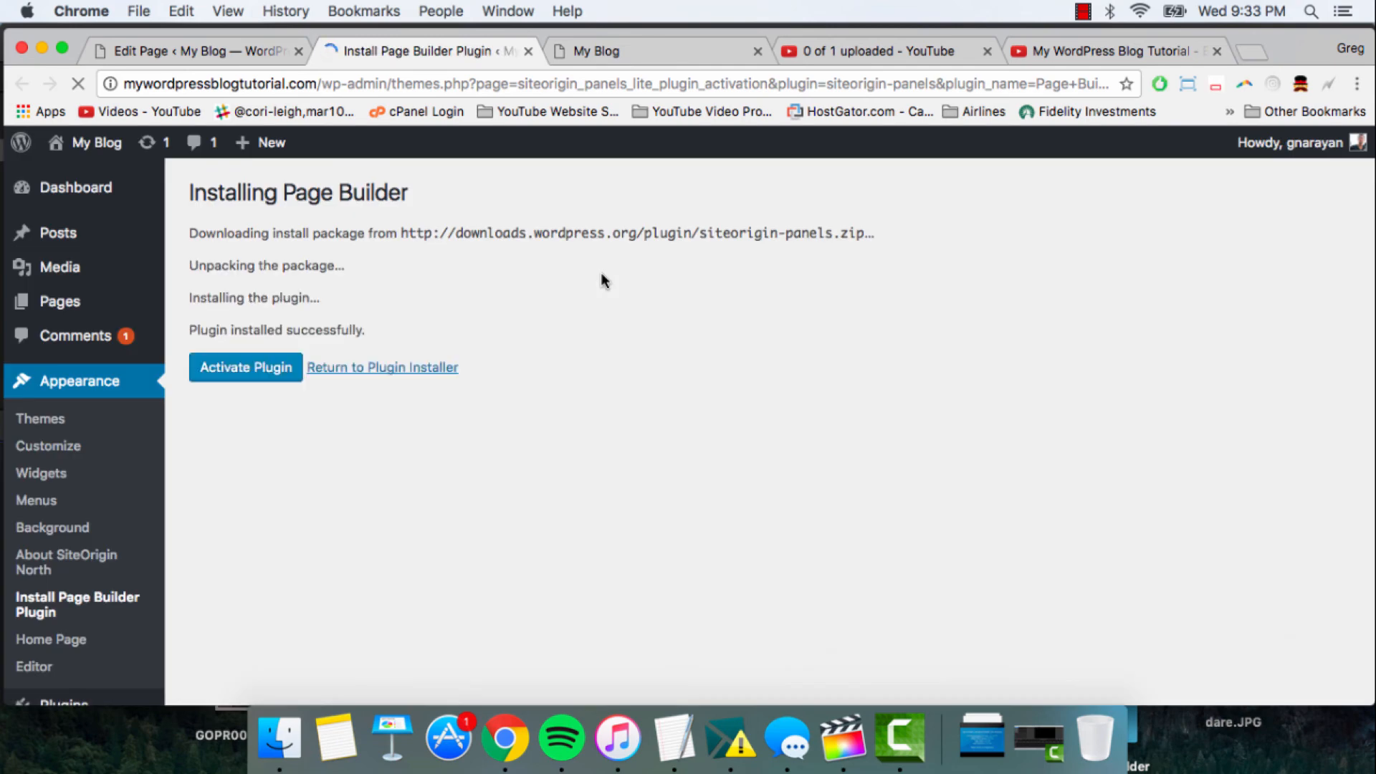
- Activate the Page Builder plugin and locate its entry in the installed plugins list
{"action": "left_click", "coordinate": [265, 369]}
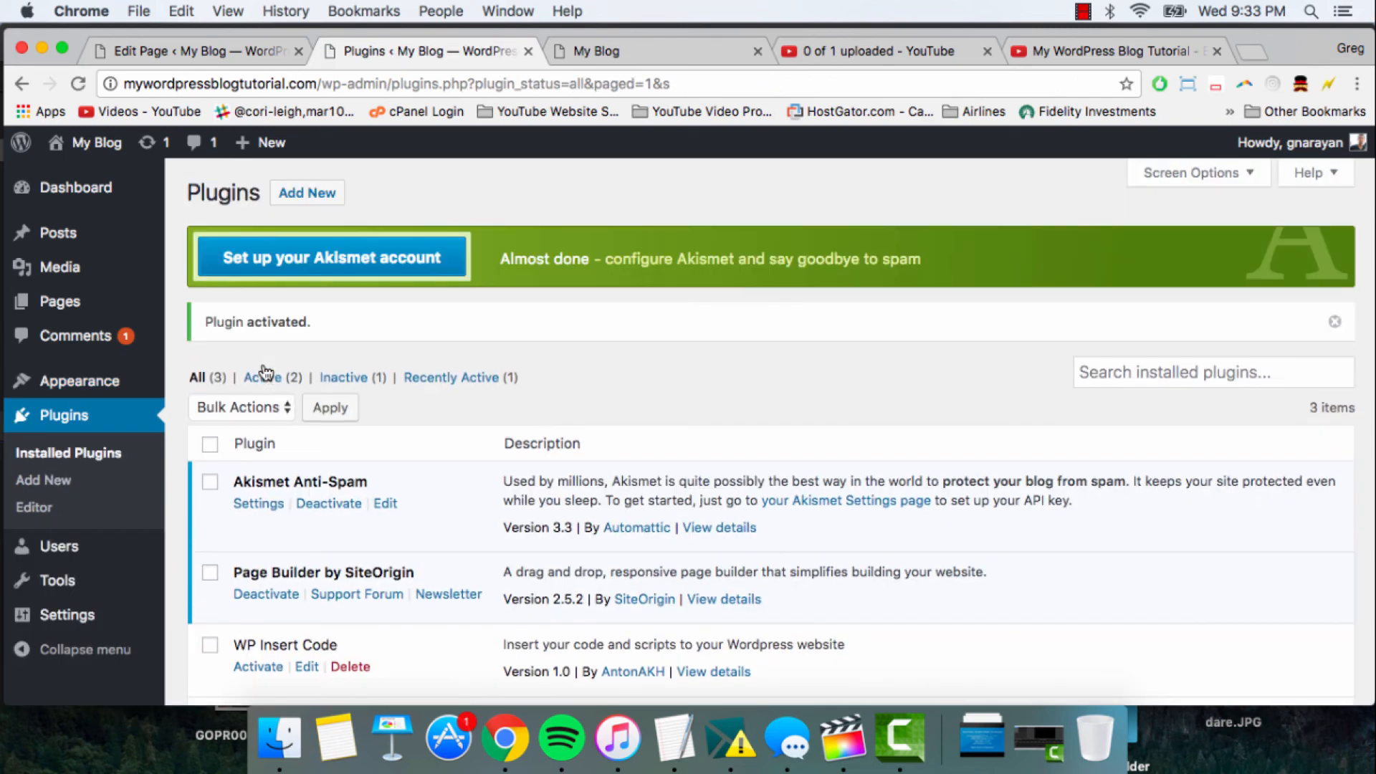
{"action": "scroll", "coordinate": [625, 333], "scroll_direction": "down", "scroll_amount": 3}
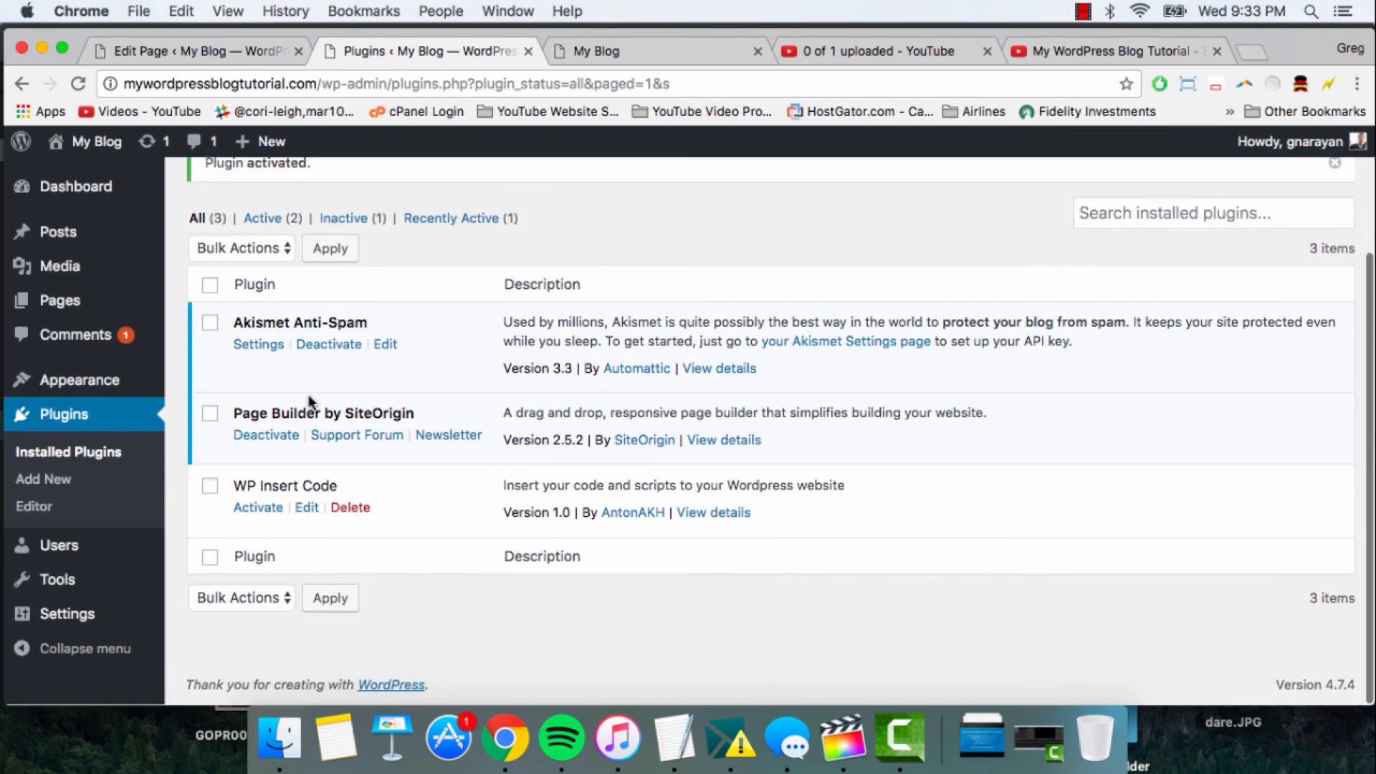
{"action": "left_click_drag", "start_coordinate": [236, 410], "coordinate": [411, 416]}
{"action": "left_click", "coordinate": [411, 416]}
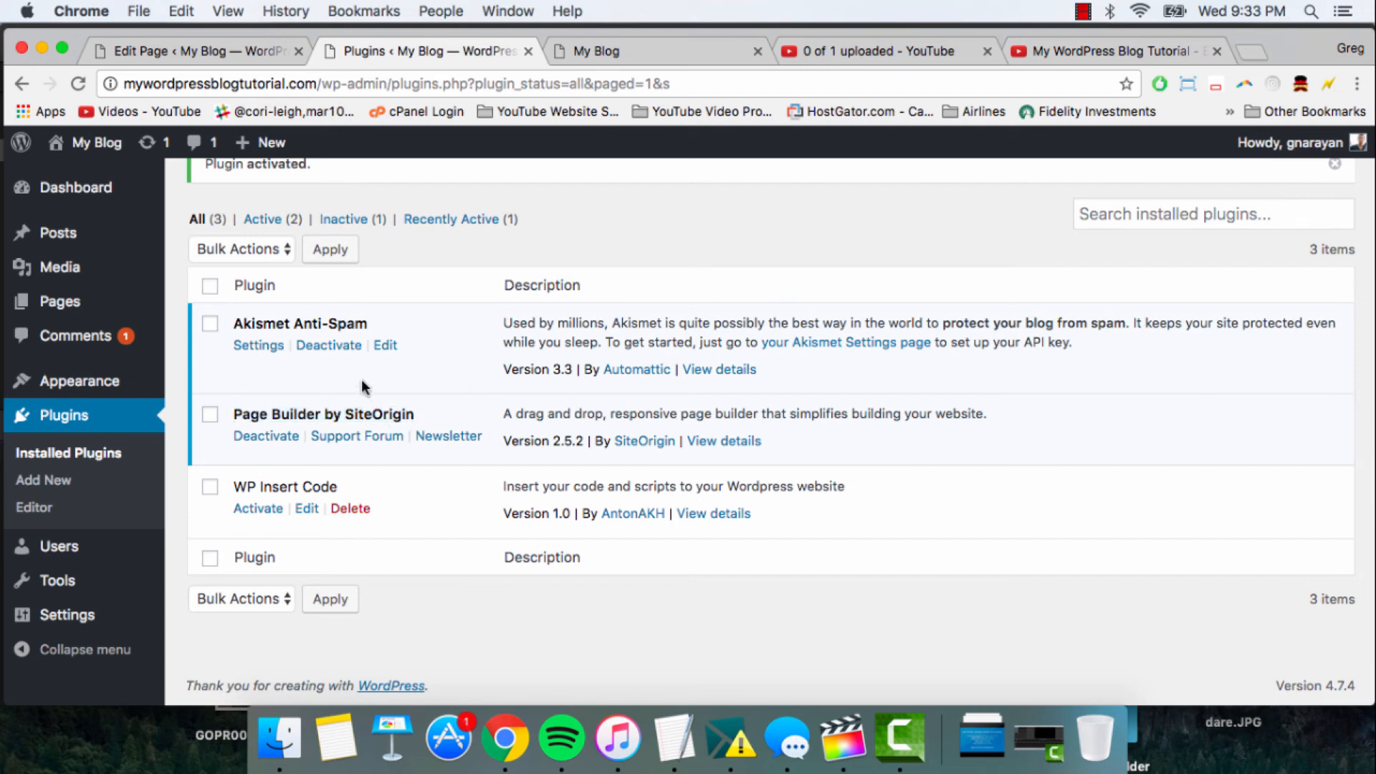
{"action": "mouse_move", "coordinate": [84, 308]}
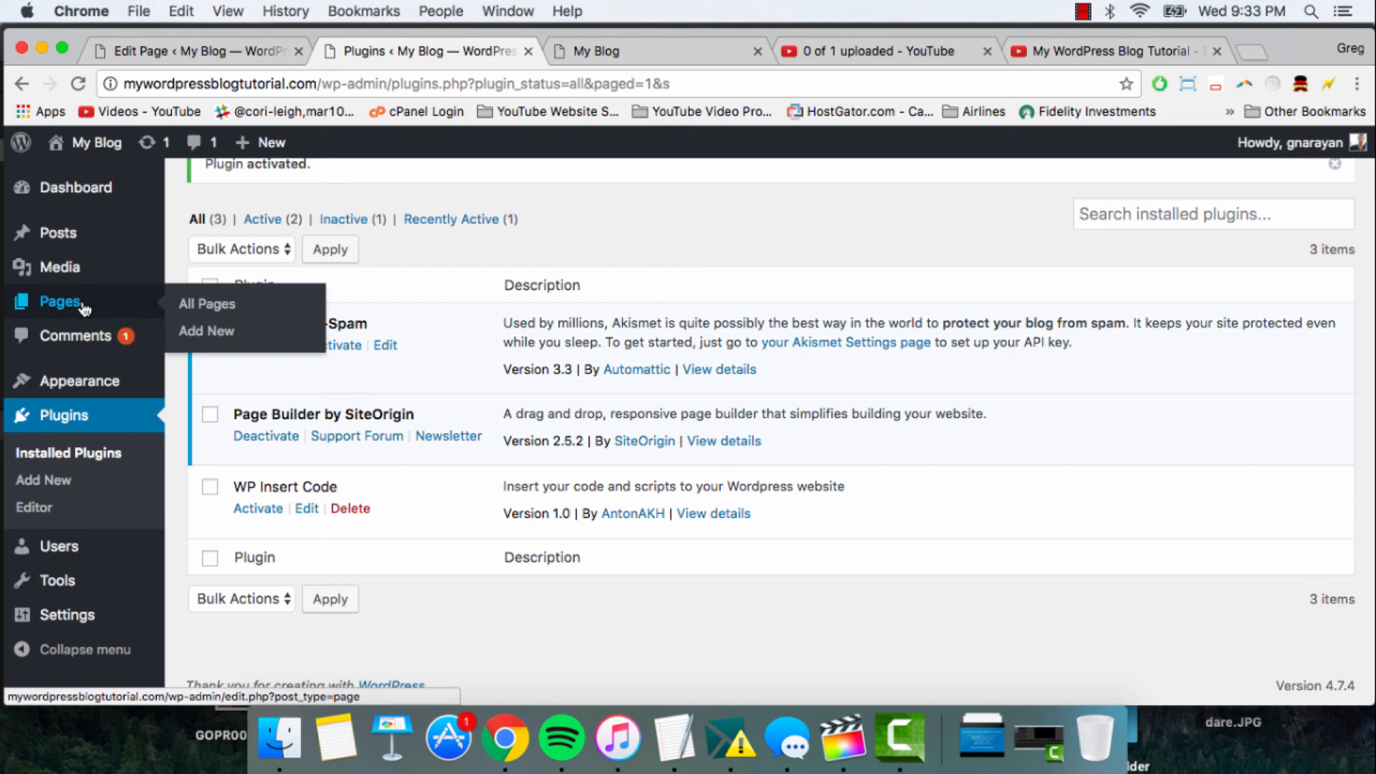
- Reload the Frontpage page's editor and switch its content area to Page Builder
{"action": "left_click", "coordinate": [165, 56]}
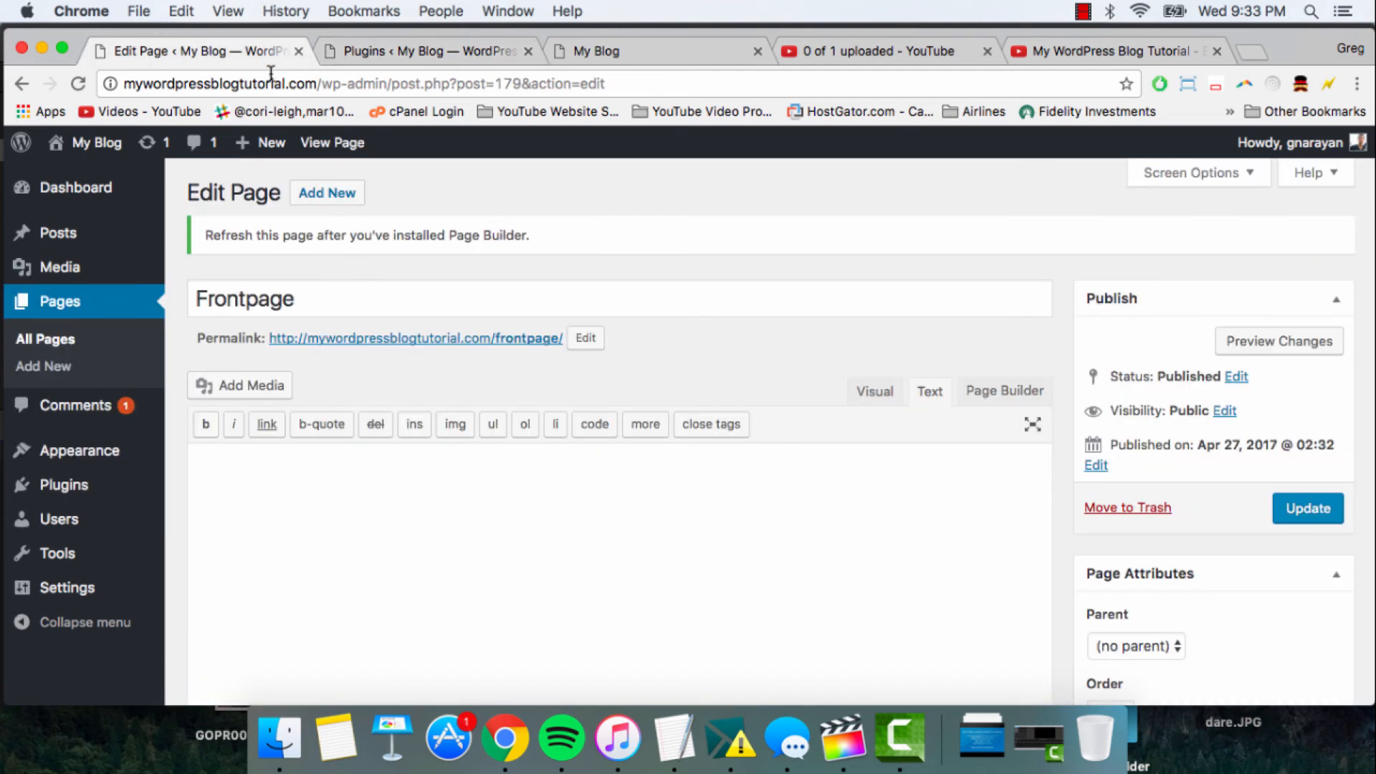
{"action": "left_click", "coordinate": [271, 80]}
{"action": "key", "text": "Return"}
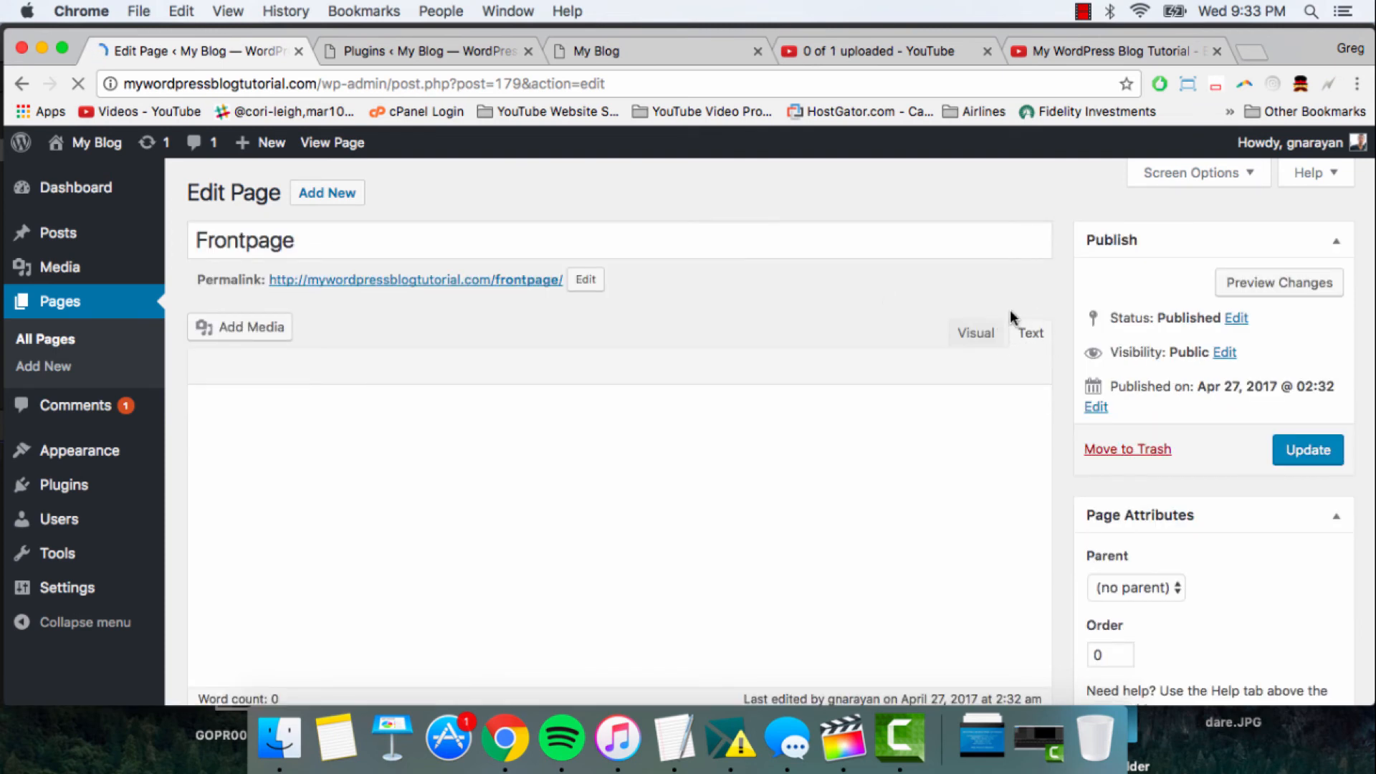
{"action": "left_click", "coordinate": [900, 439]}
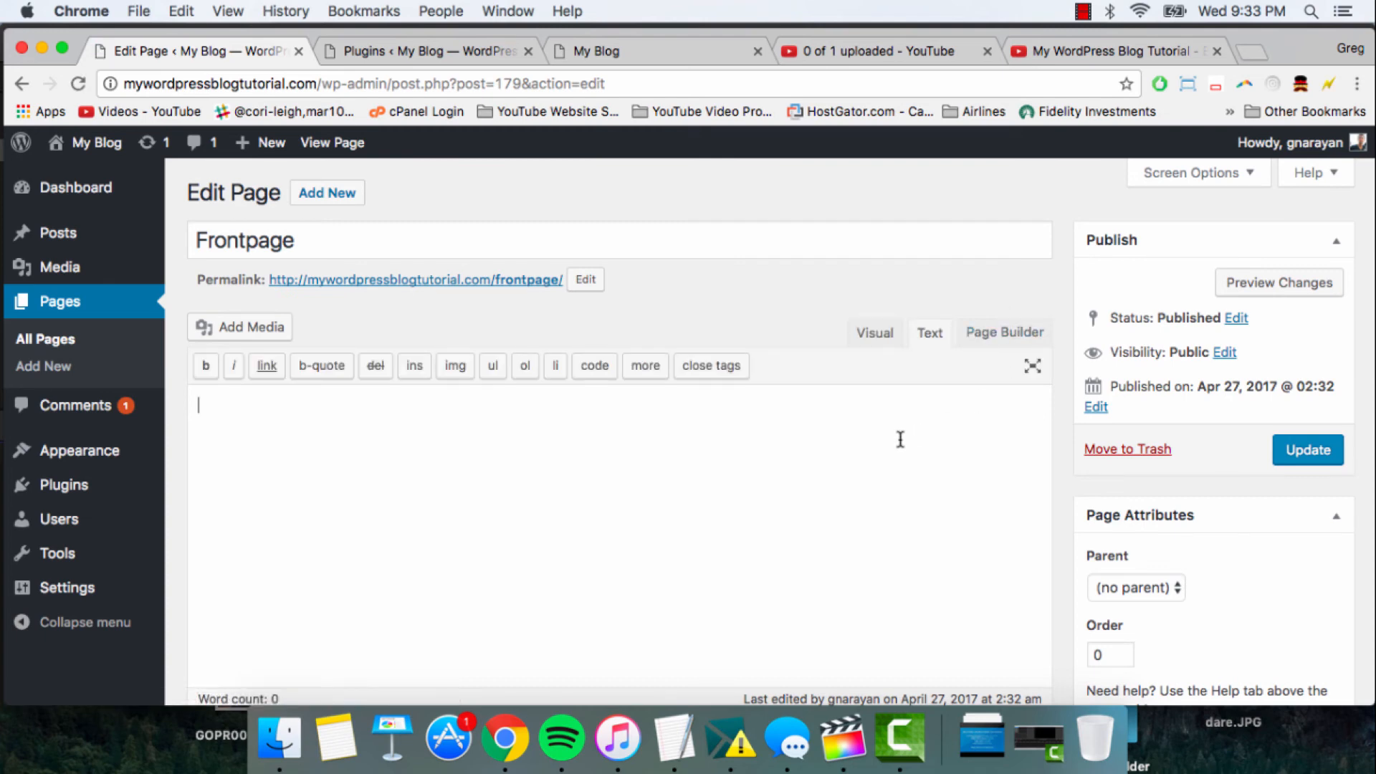
{"action": "left_click", "coordinate": [992, 336]}
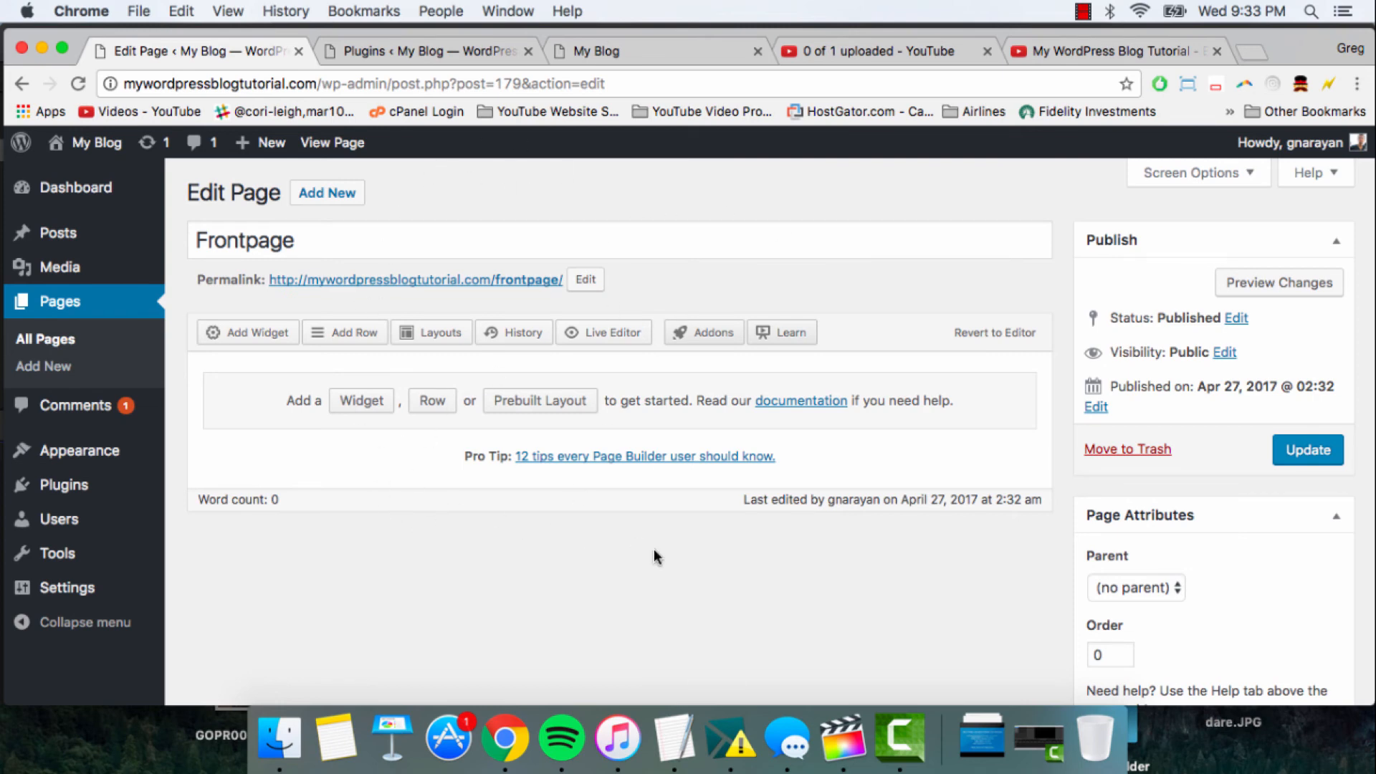
- Insert a first row with 1 column into the Frontpage layout
{"action": "left_click", "coordinate": [432, 401]}
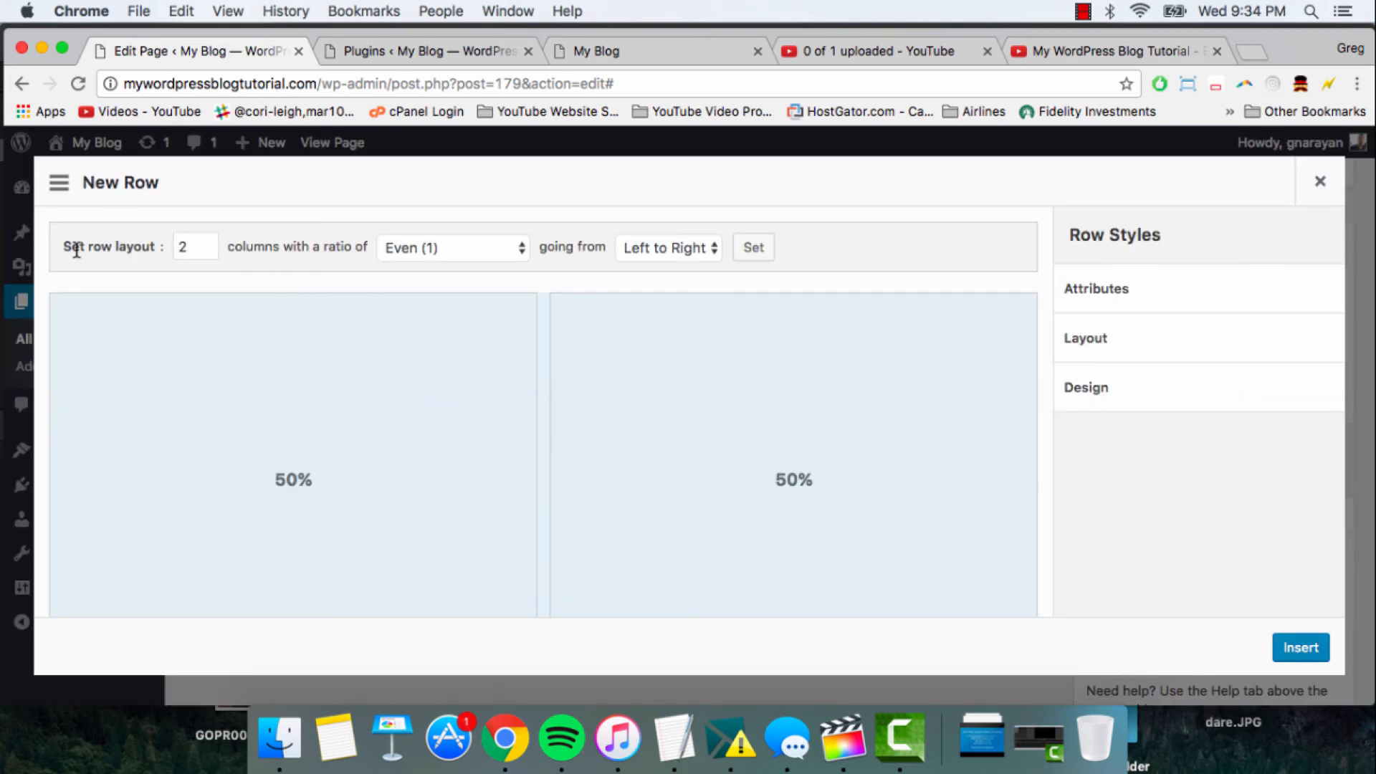
{"action": "left_click", "coordinate": [205, 251]}
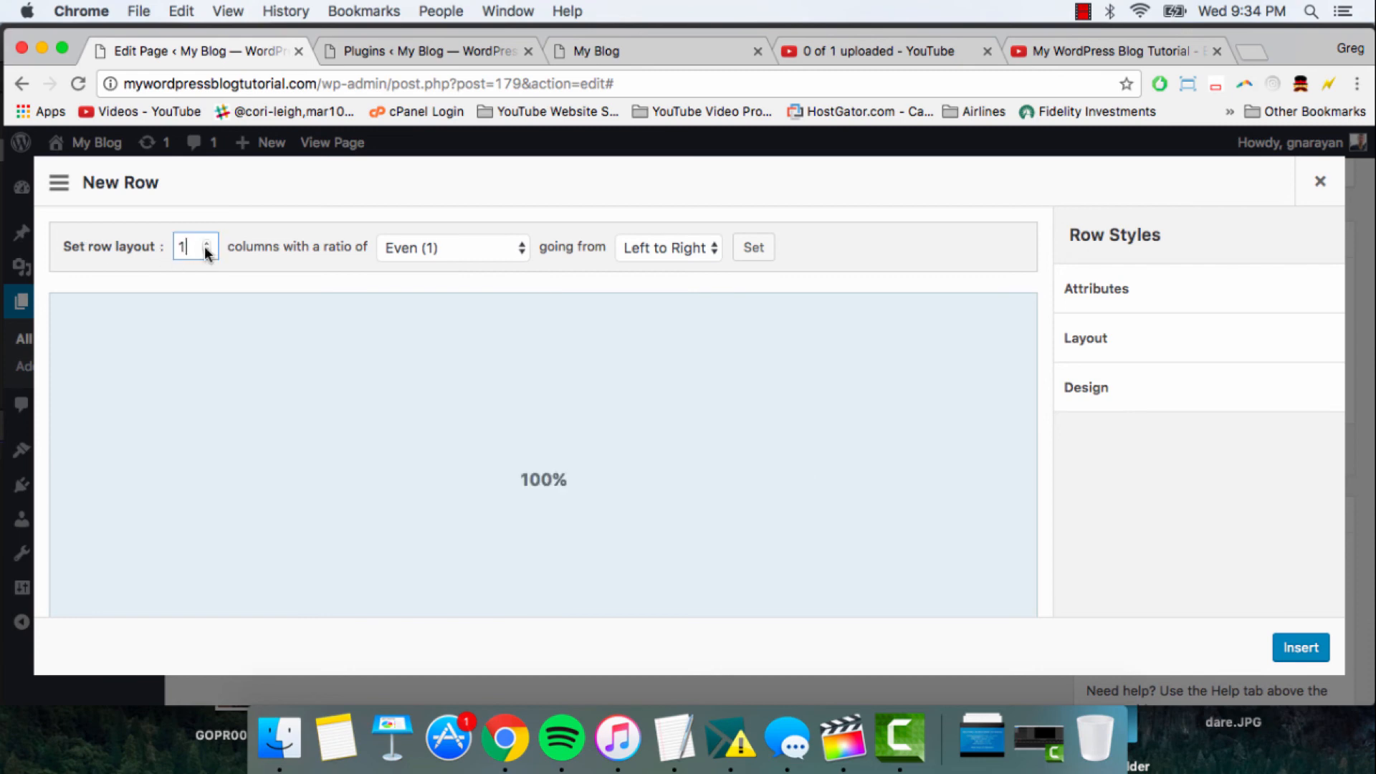
{"action": "left_click", "coordinate": [1295, 639]}
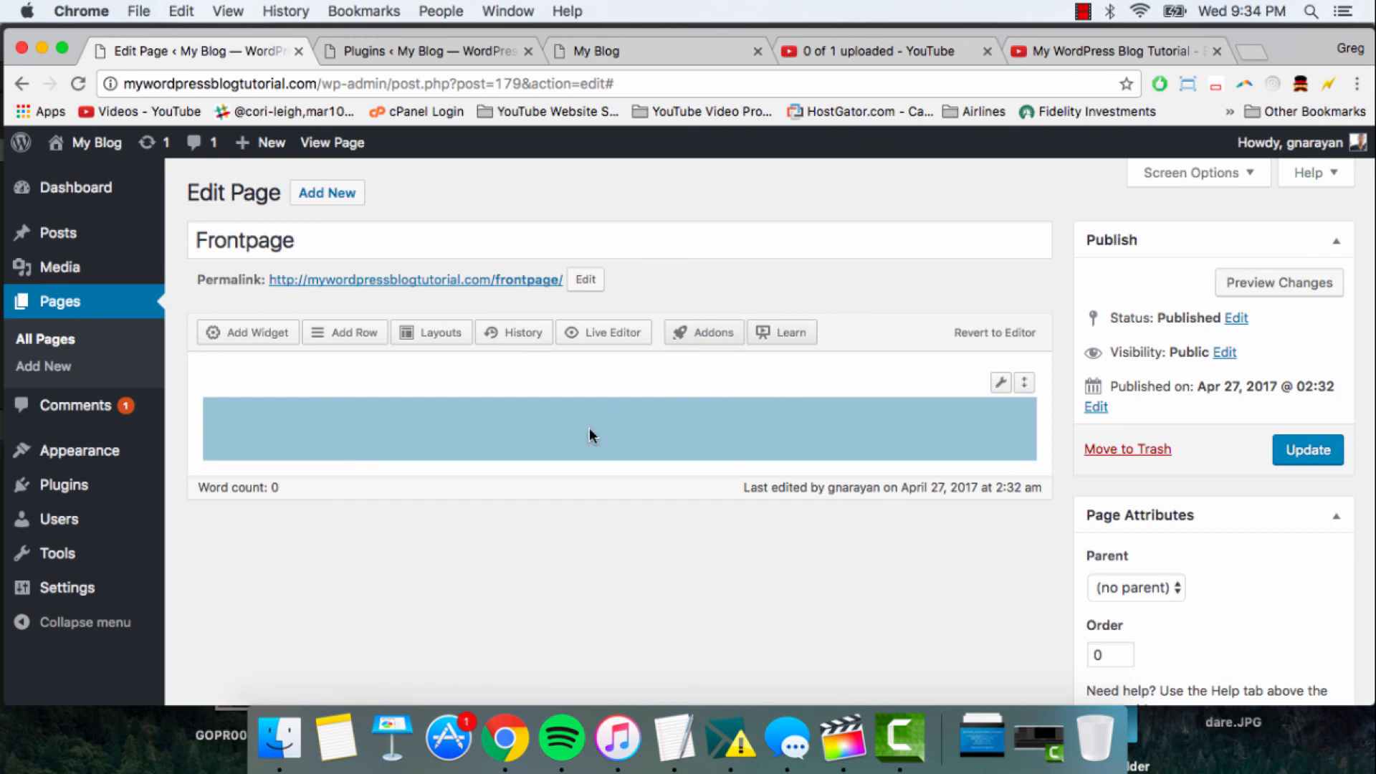
- Insert a second 1-column row below the first one
{"action": "left_click", "coordinate": [377, 347]}
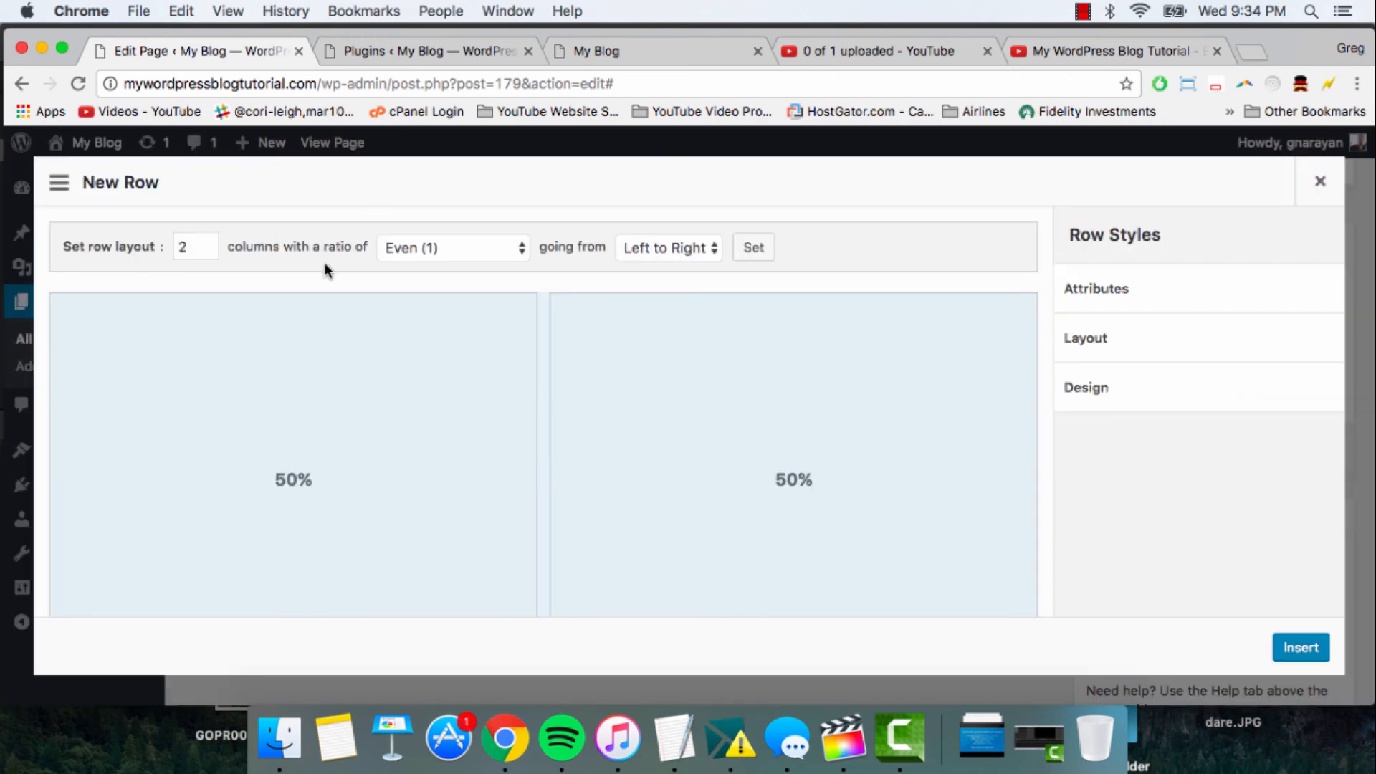
{"action": "left_click", "coordinate": [206, 248]}
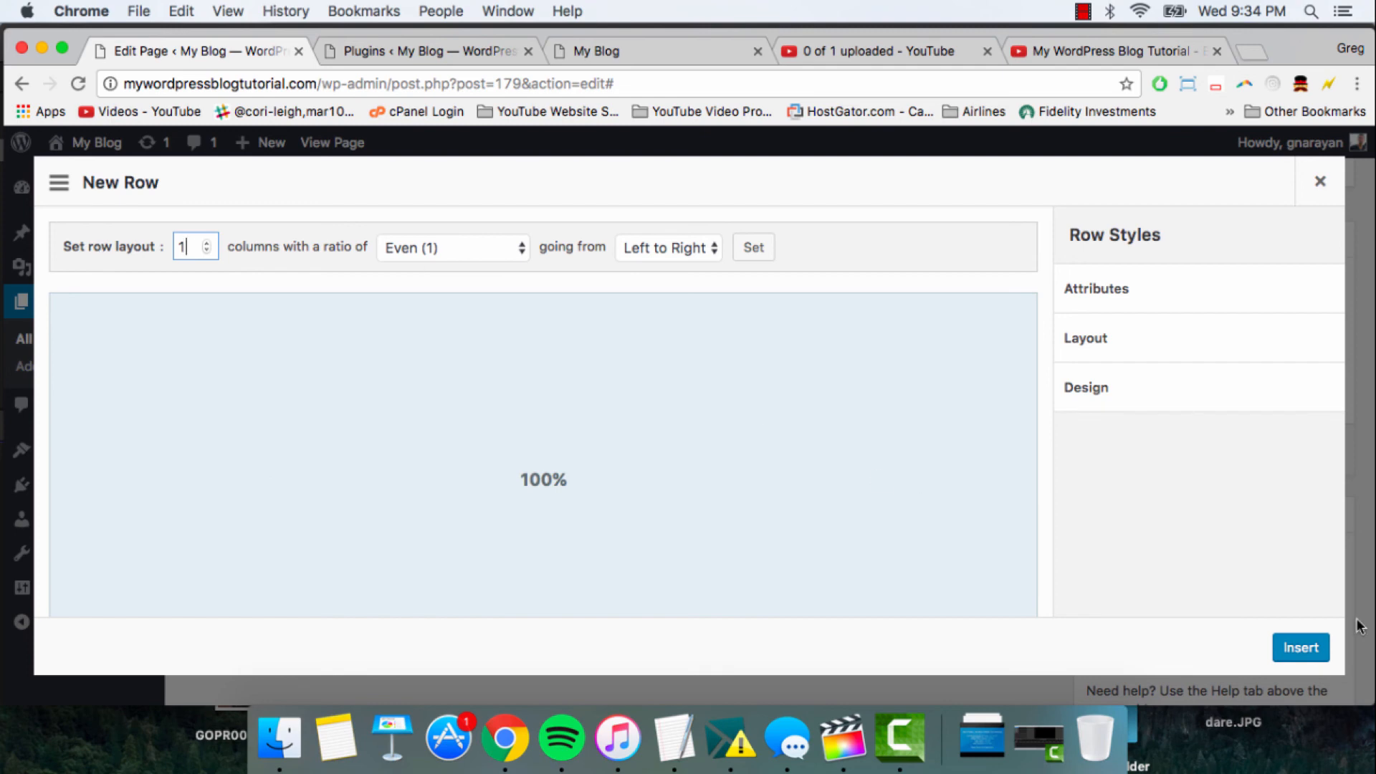
{"action": "left_click", "coordinate": [1304, 645]}
{"action": "left_click", "coordinate": [506, 509]}
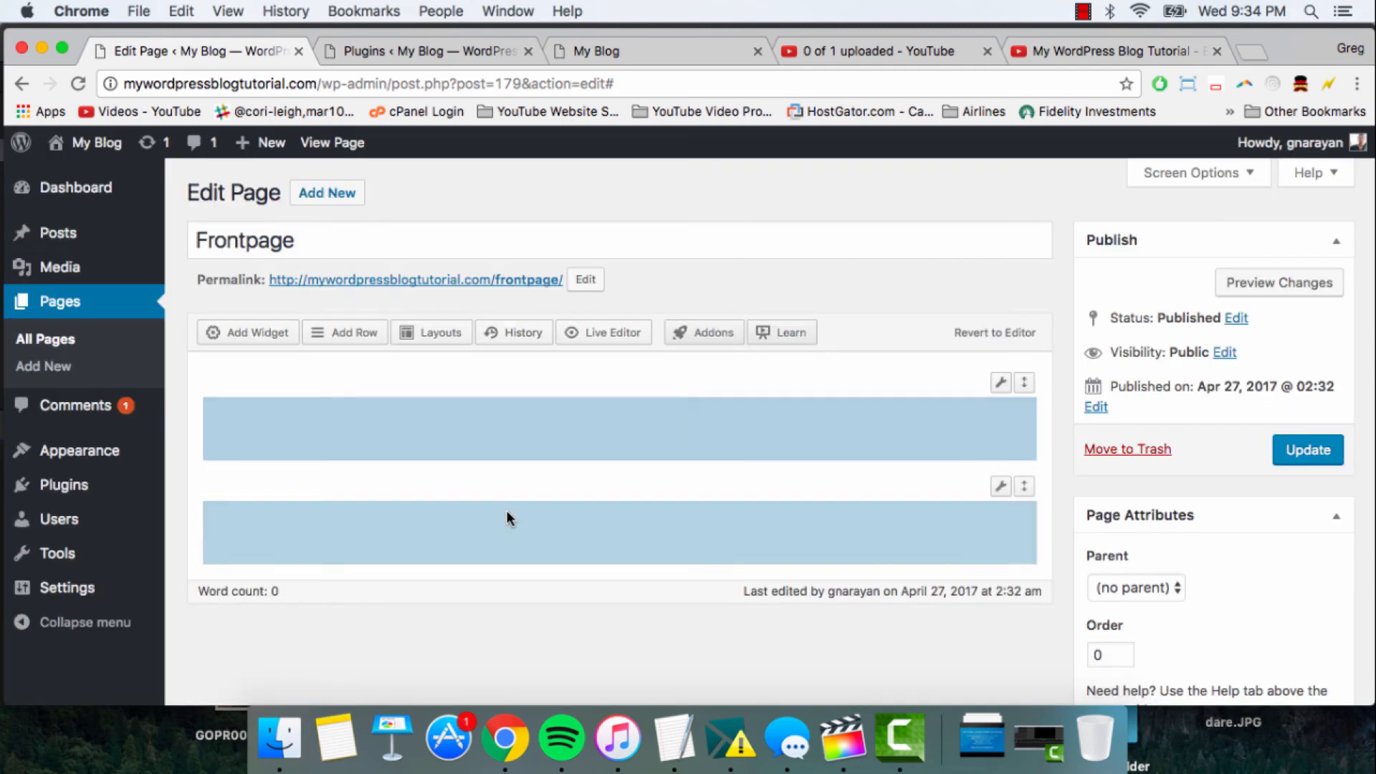
- Insert a third row with 2 even columns below the two single-column rows
{"action": "left_click", "coordinate": [341, 331]}
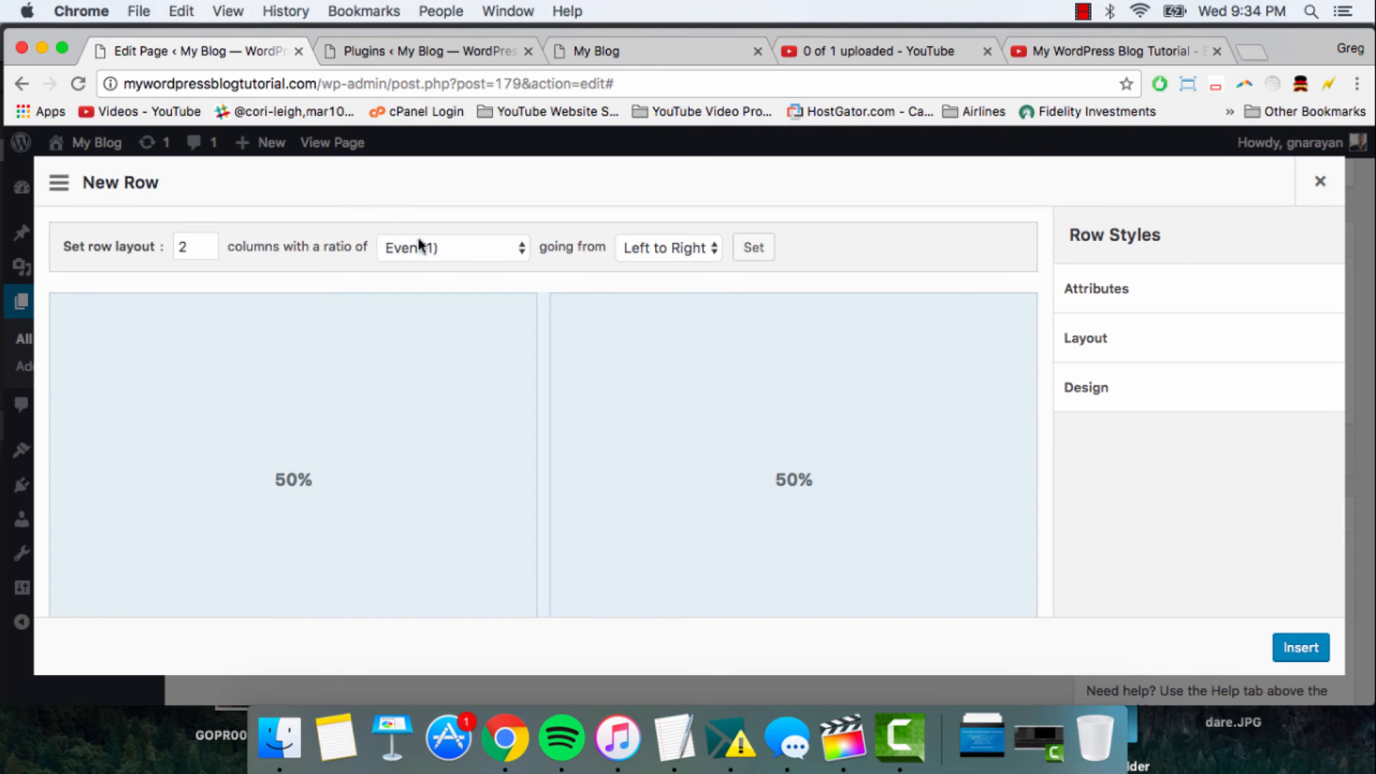
{"action": "left_click", "coordinate": [1300, 648]}
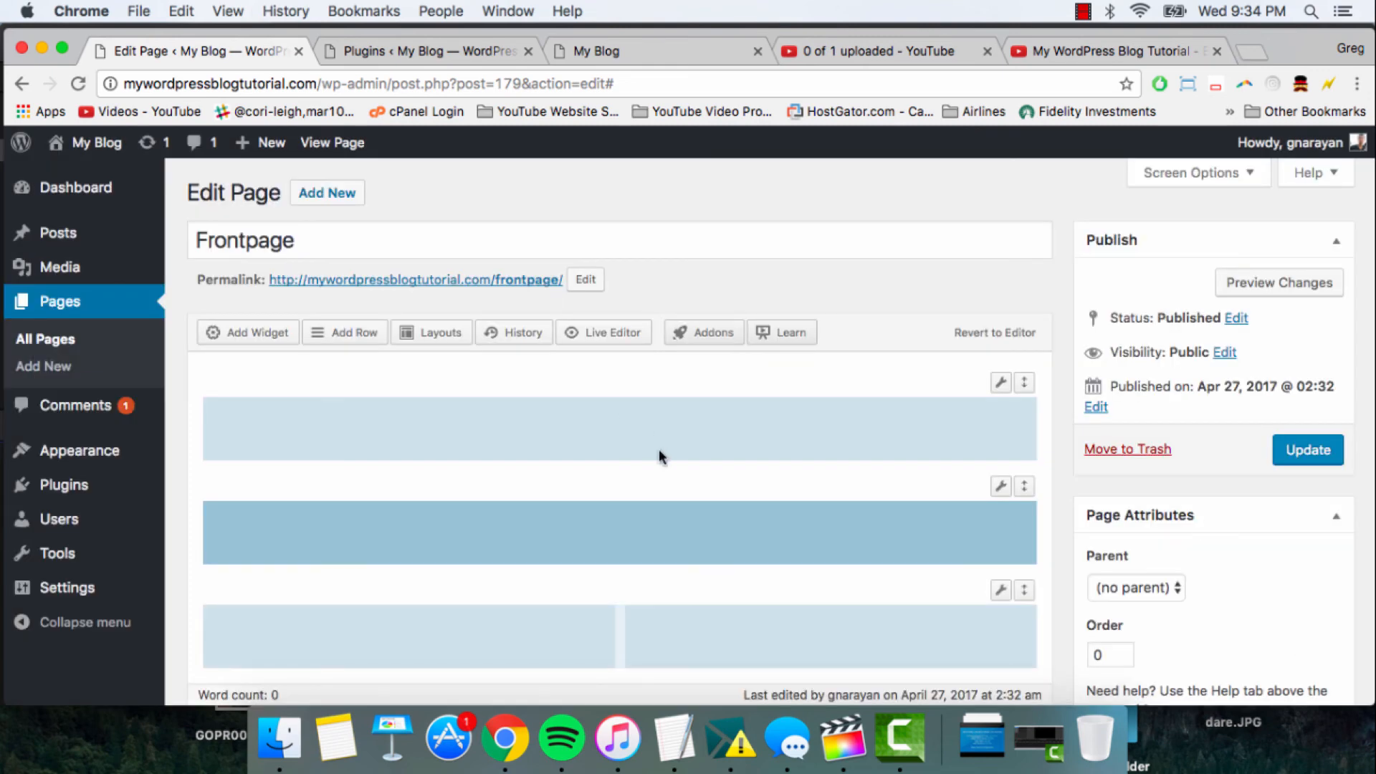
- Insert another 1-column row into the Frontpage layout and move the two-column row above it, into third place
{"action": "scroll", "coordinate": [659, 452], "scroll_direction": "down", "scroll_amount": 3}
{"action": "left_click", "coordinate": [351, 204]}
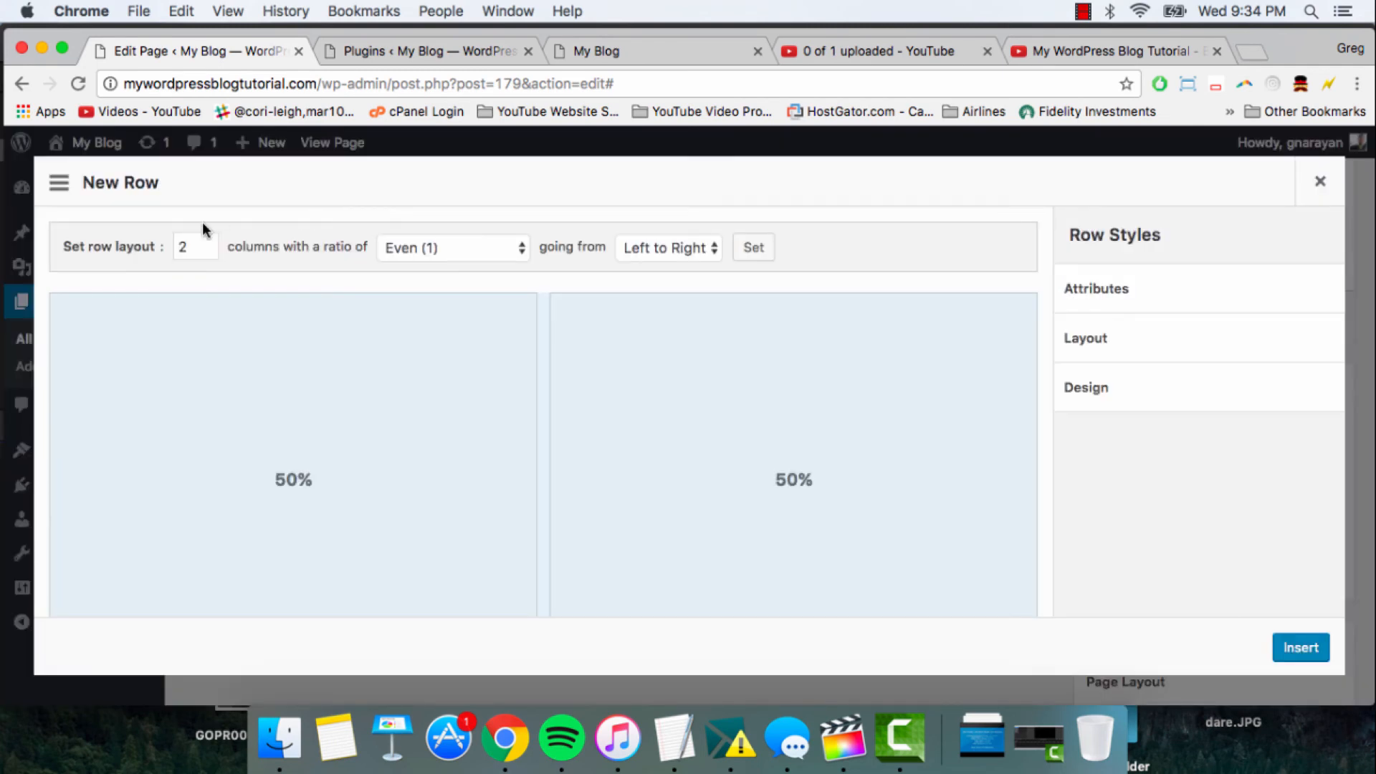
{"action": "left_click", "coordinate": [205, 247]}
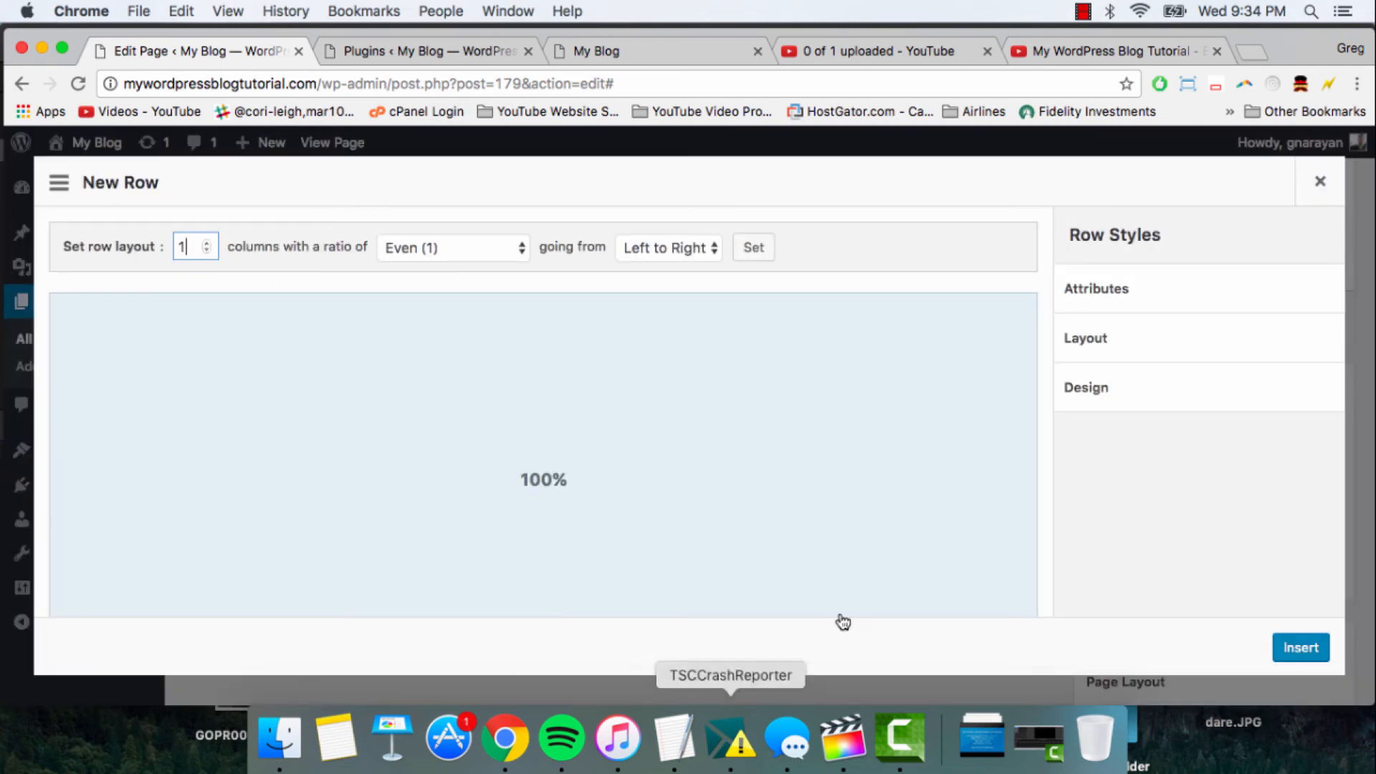
{"action": "left_click", "coordinate": [1299, 648]}
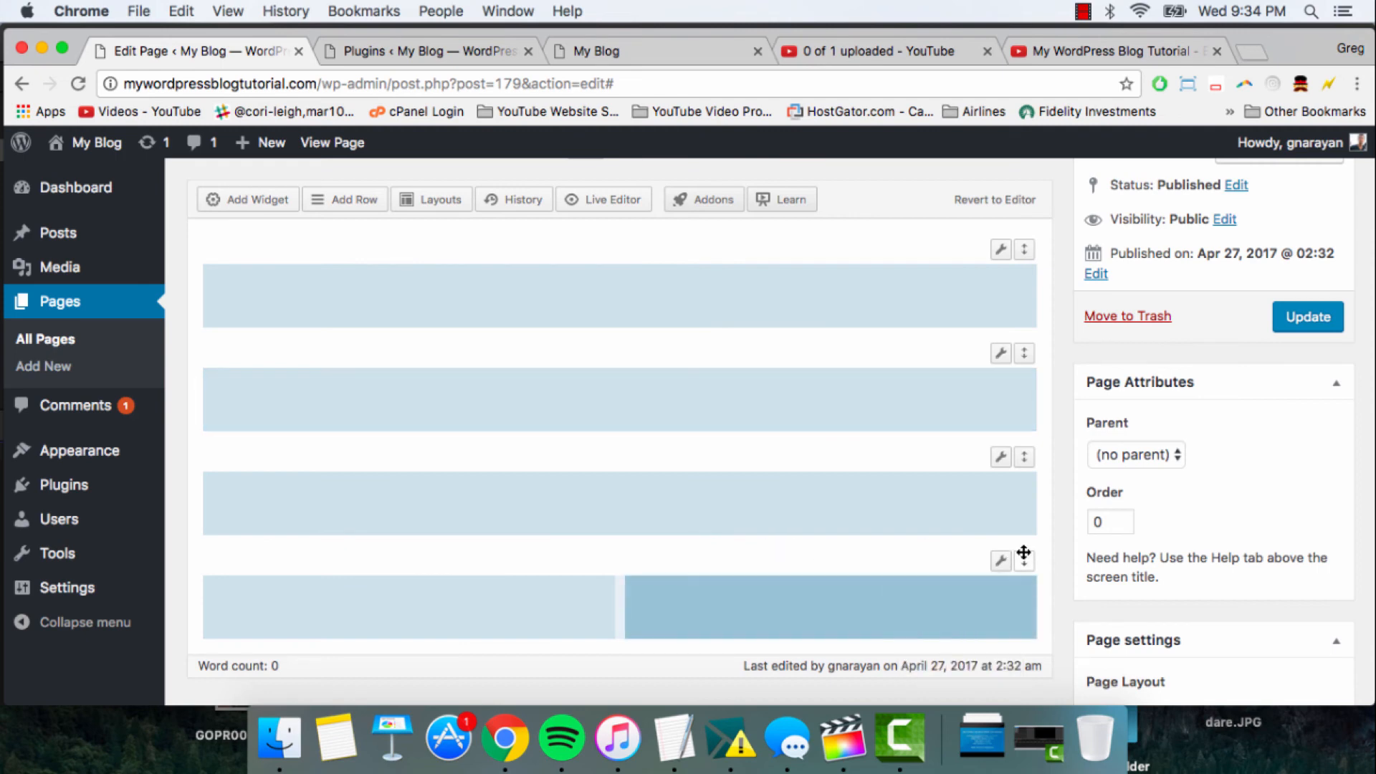
{"action": "left_click_drag", "start_coordinate": [1024, 562], "coordinate": [1027, 445]}
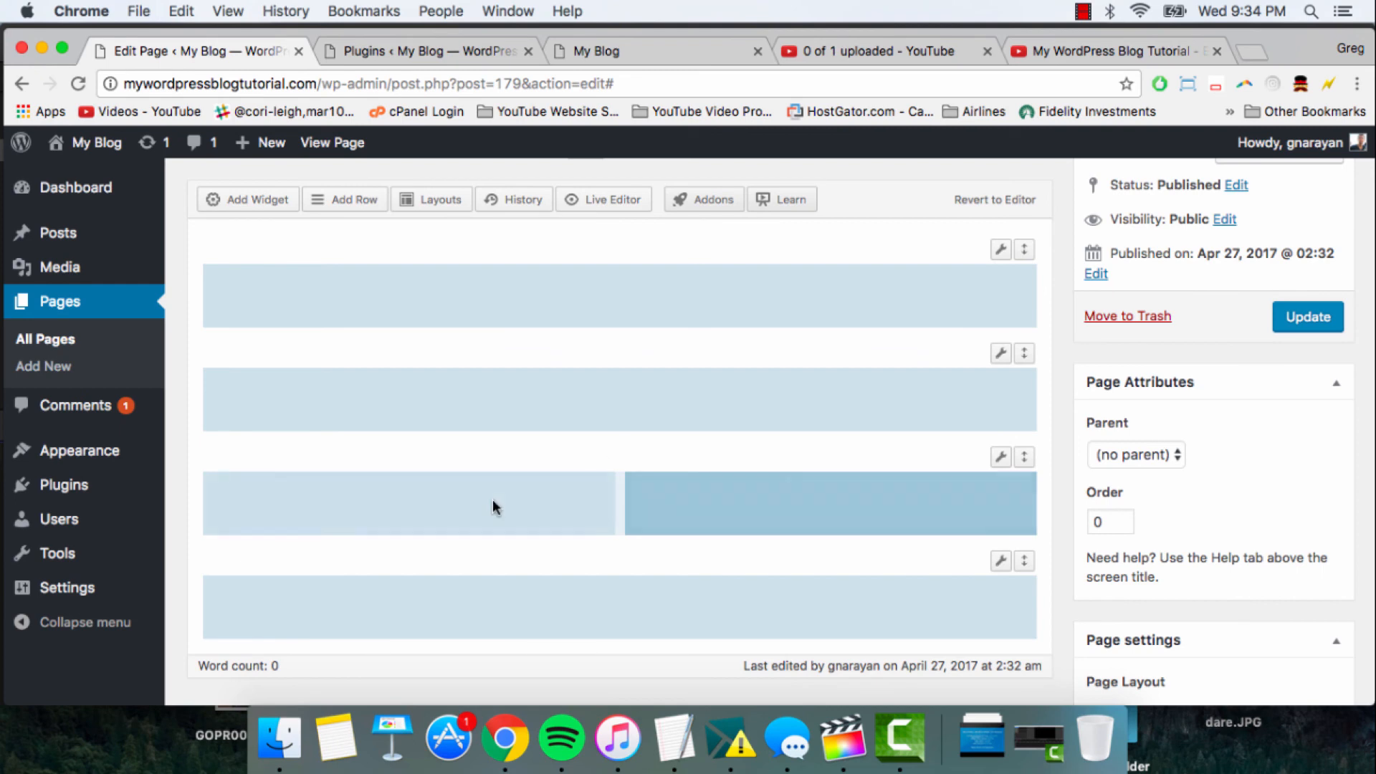
{"action": "scroll", "coordinate": [493, 499], "scroll_direction": "up", "scroll_amount": 1}
{"action": "scroll", "coordinate": [492, 502], "scroll_direction": "up", "scroll_amount": 3}
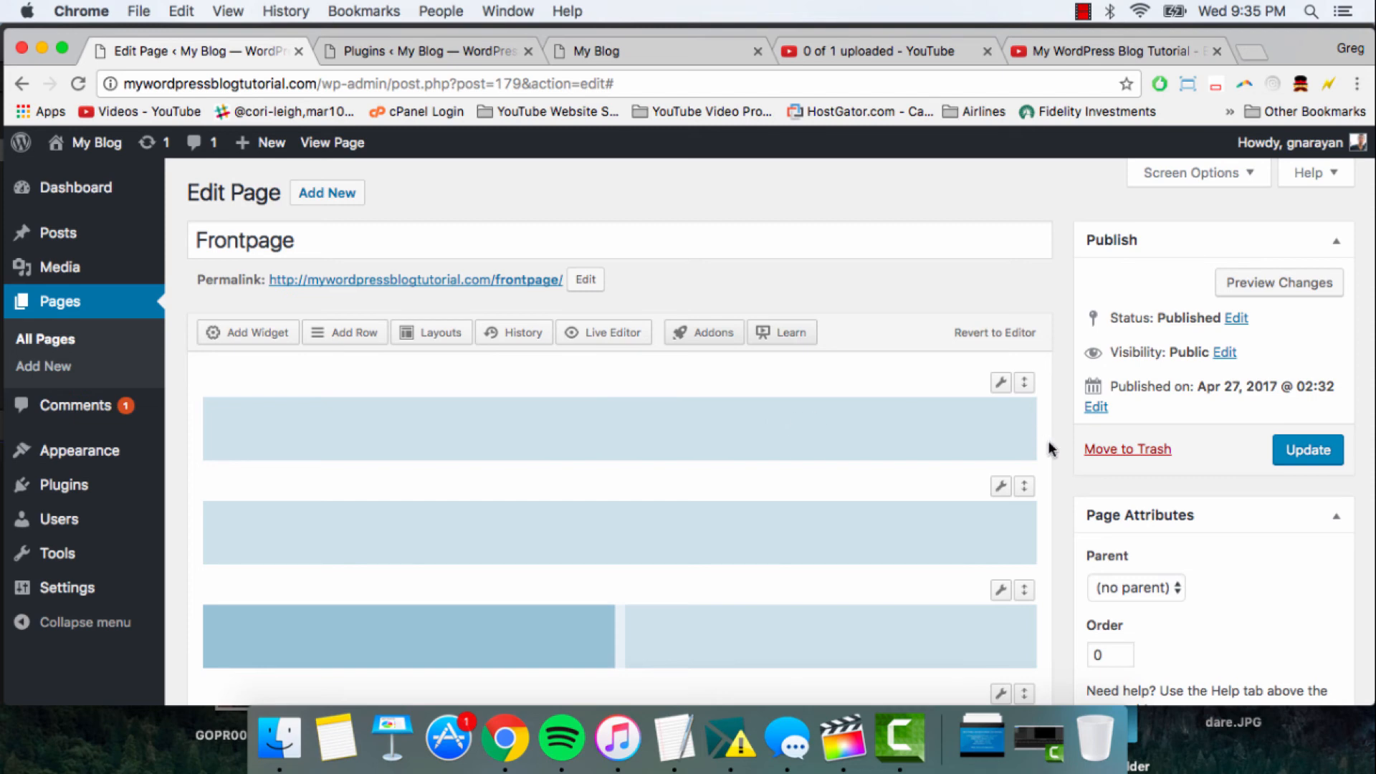
- In the page settings, turn off the page title display, the masthead bottom margin and the footer top margin
{"action": "scroll", "coordinate": [1050, 449], "scroll_direction": "down", "scroll_amount": 6}
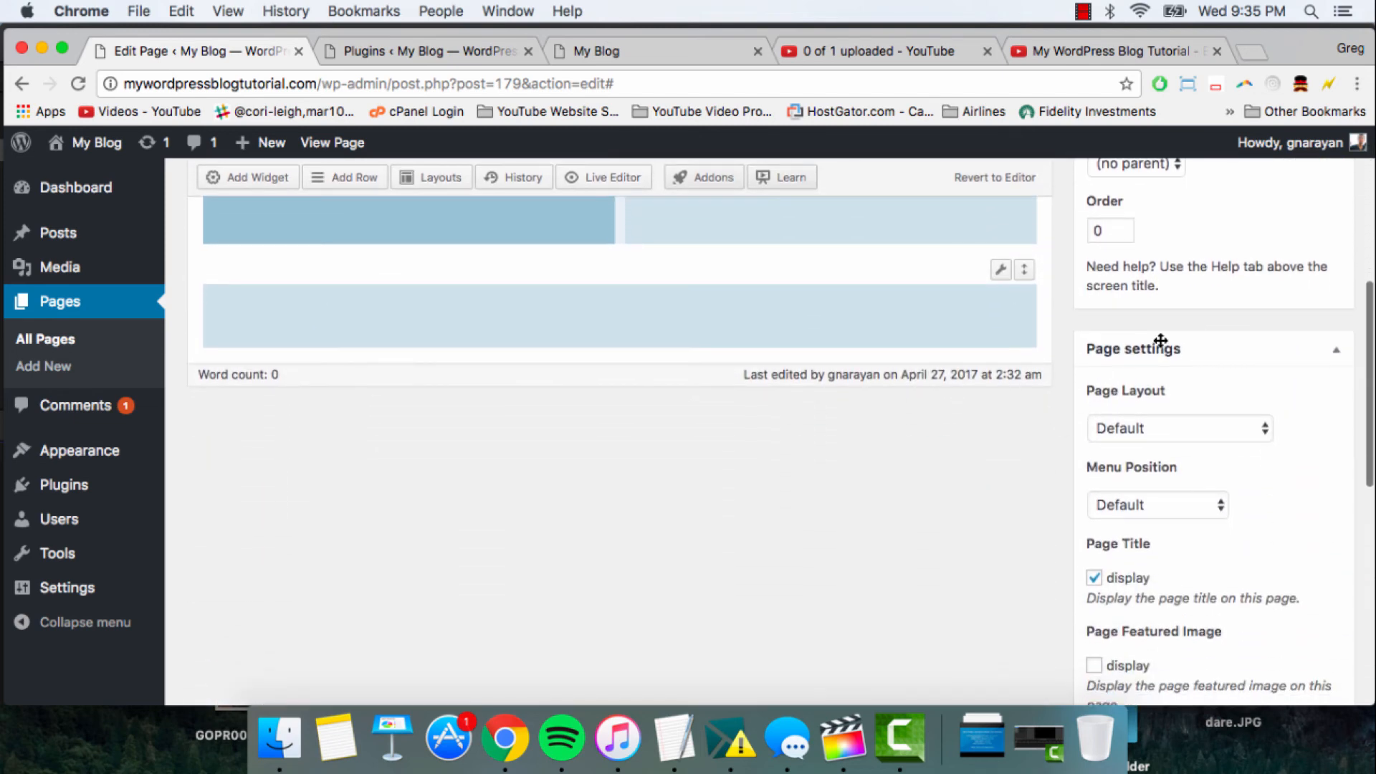
{"action": "scroll", "coordinate": [1106, 458], "scroll_direction": "down", "scroll_amount": 2}
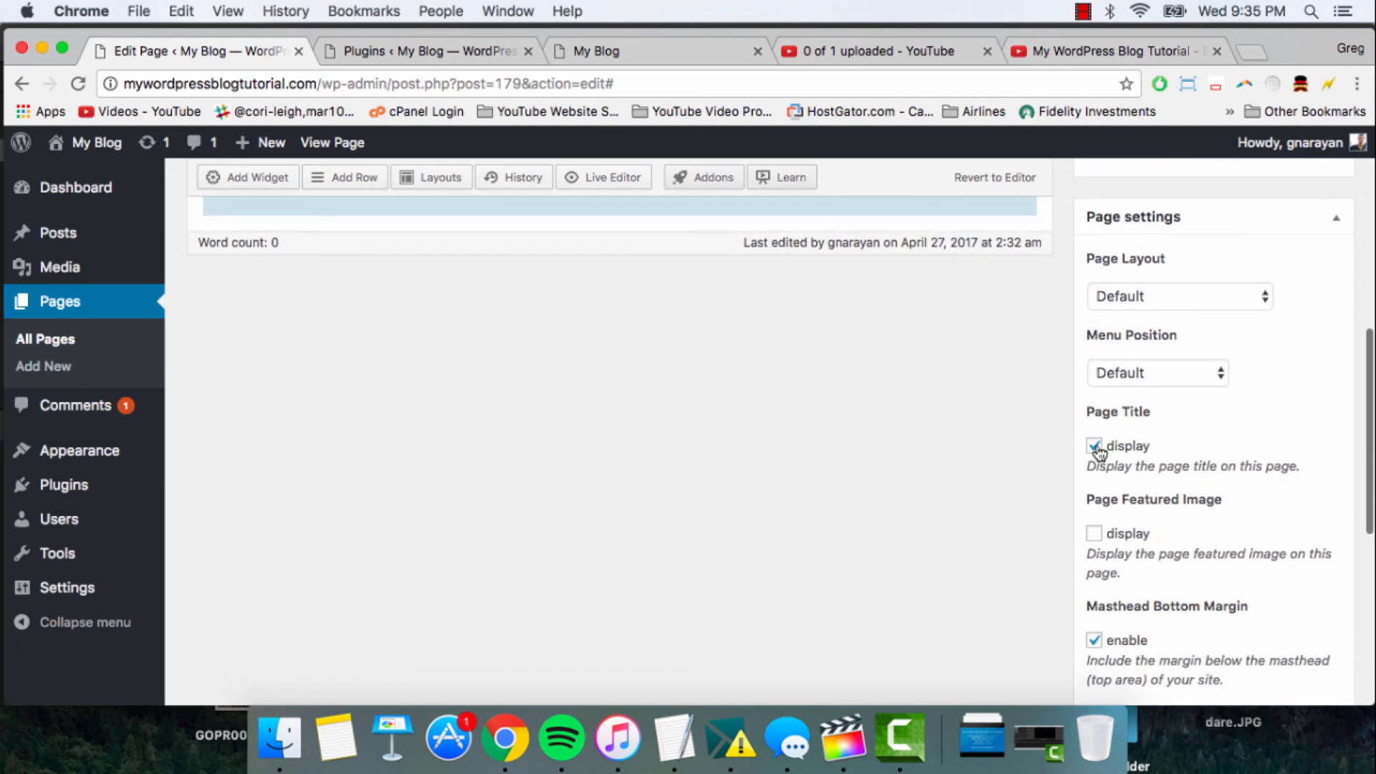
{"action": "left_click", "coordinate": [1094, 448]}
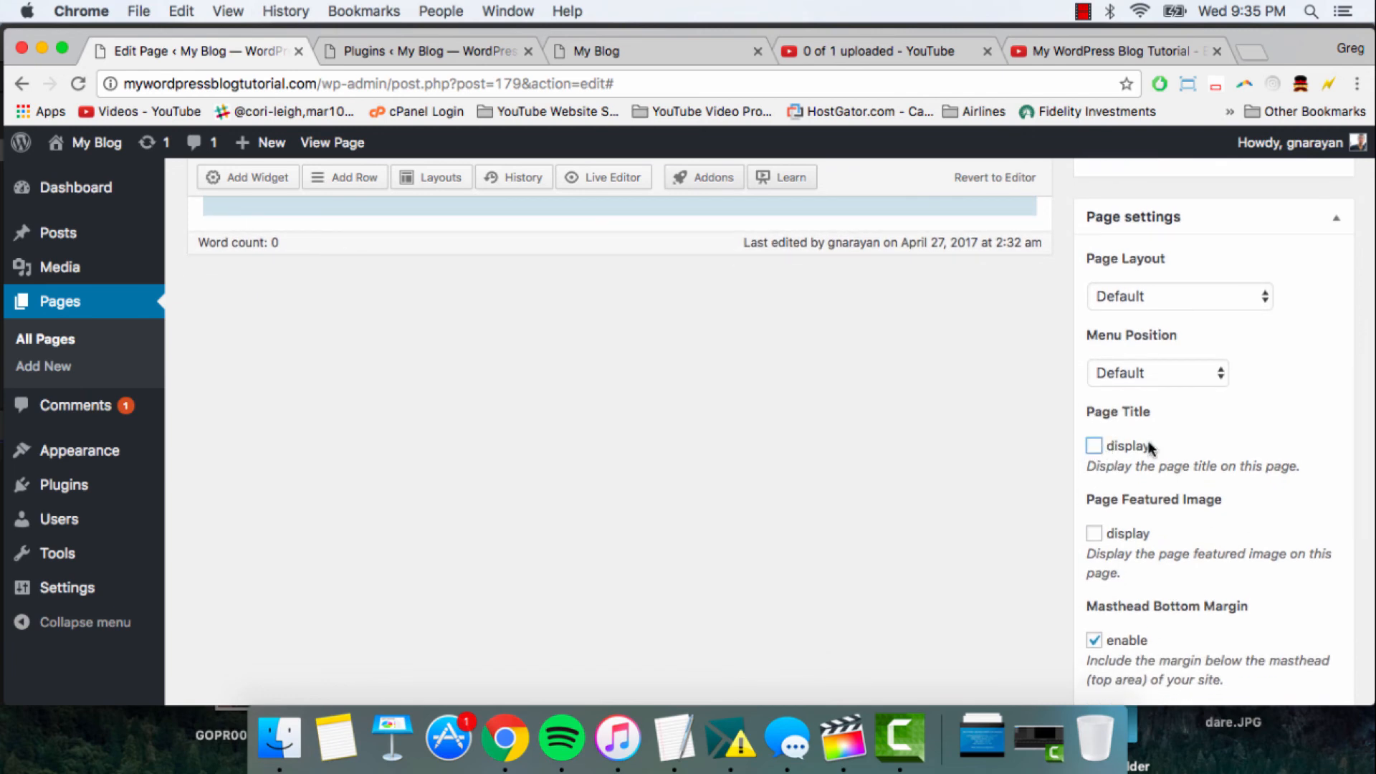
{"action": "scroll", "coordinate": [1107, 453], "scroll_direction": "down", "scroll_amount": 3}
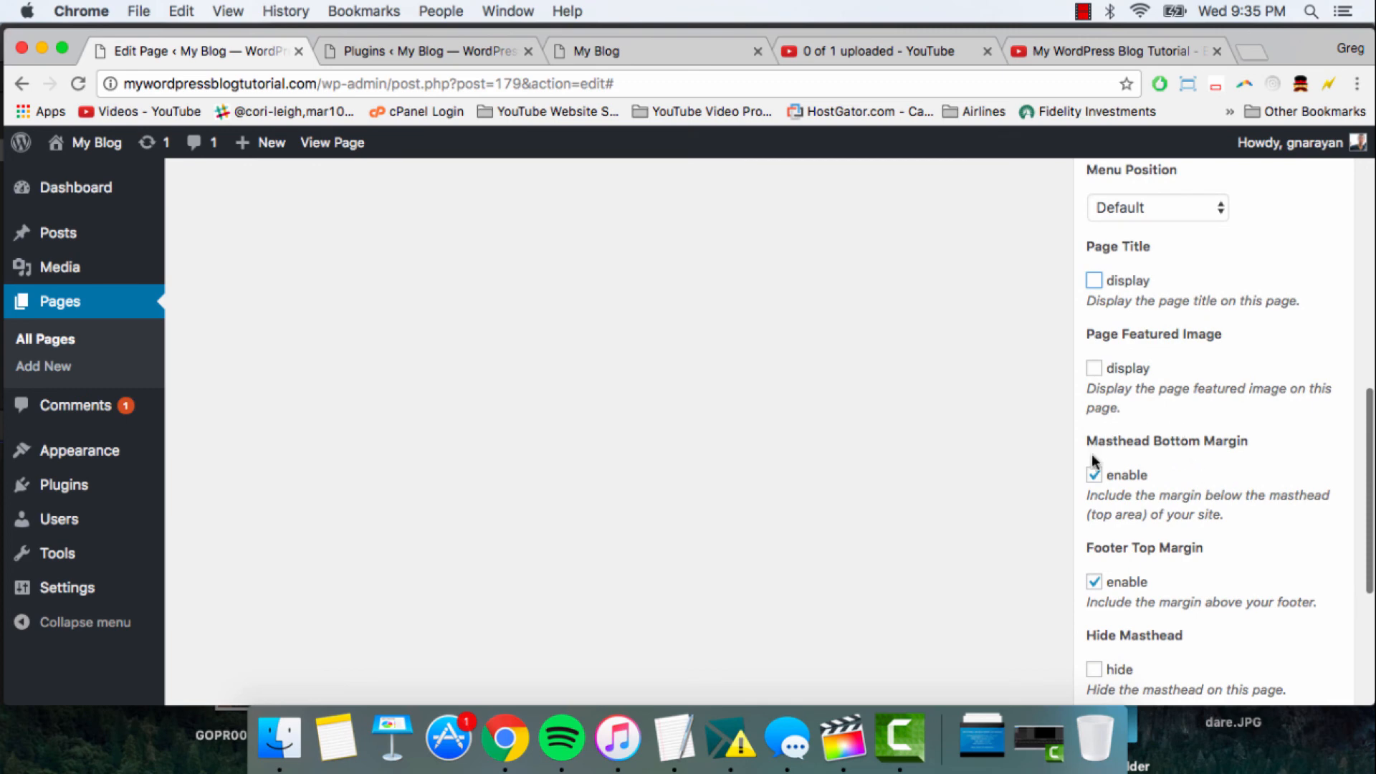
{"action": "left_click", "coordinate": [1093, 475]}
{"action": "left_click", "coordinate": [1093, 584]}
{"action": "scroll", "coordinate": [1189, 609], "scroll_direction": "down", "scroll_amount": 1}
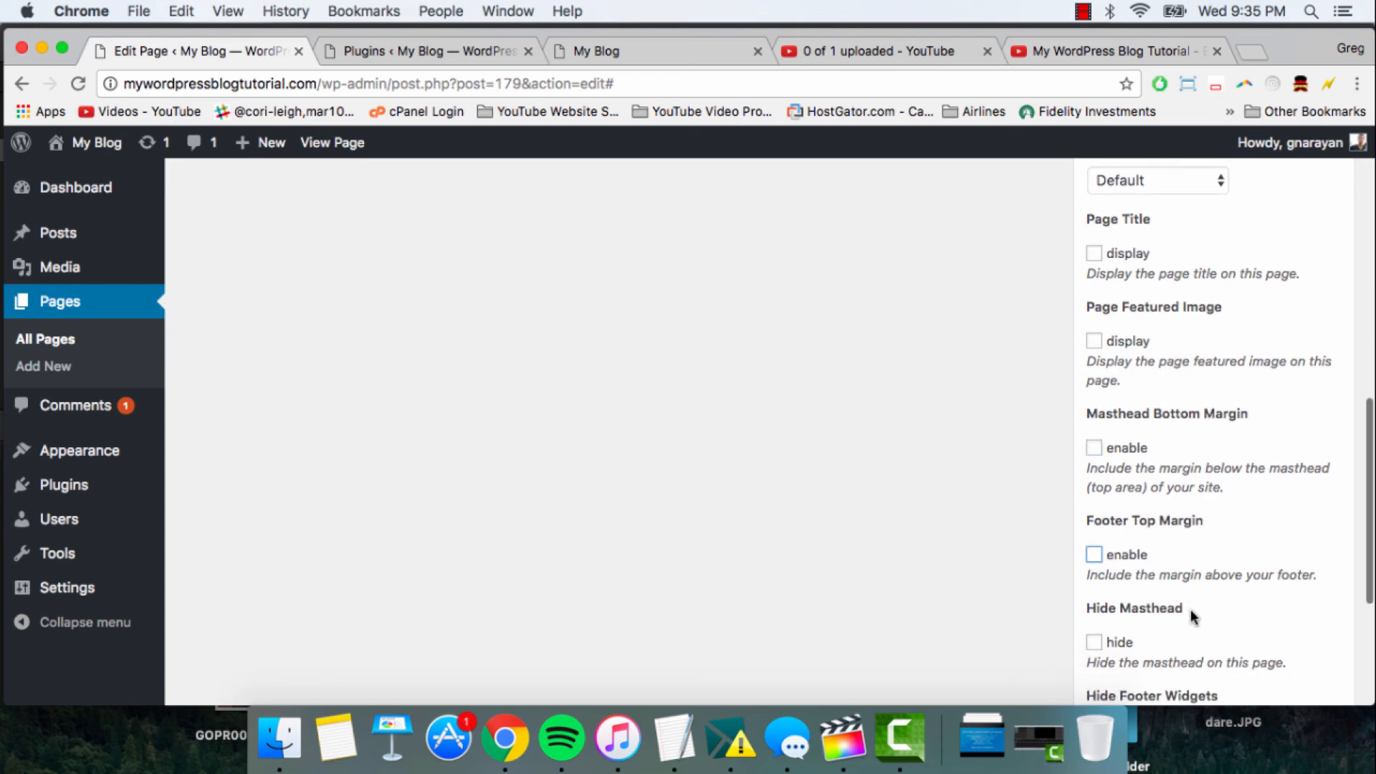
{"action": "scroll", "coordinate": [1235, 369], "scroll_direction": "down", "scroll_amount": 2}
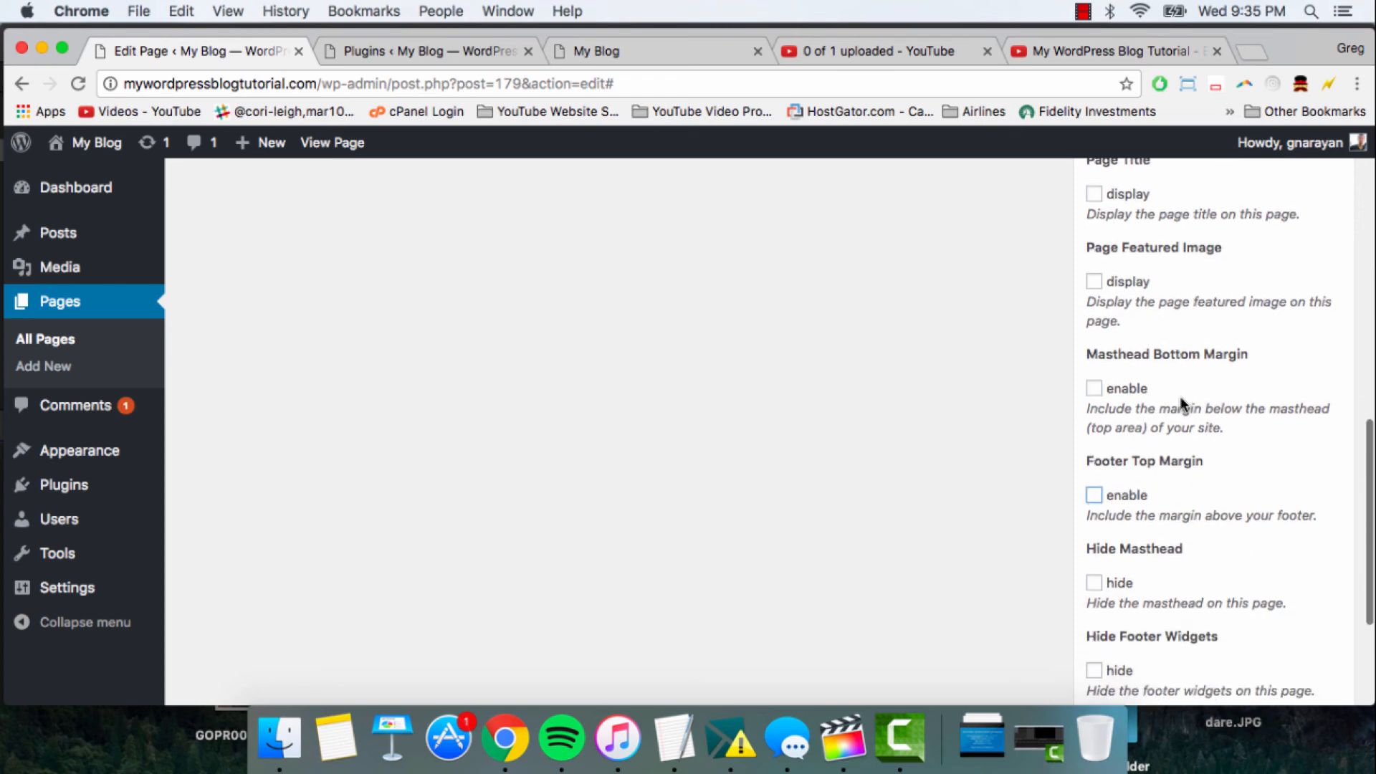
- Set the Frontpage page's layout to Full Width in its page settings
{"action": "scroll", "coordinate": [1183, 401], "scroll_direction": "up", "scroll_amount": 10}
{"action": "scroll", "coordinate": [1183, 550], "scroll_direction": "up", "scroll_amount": 7}
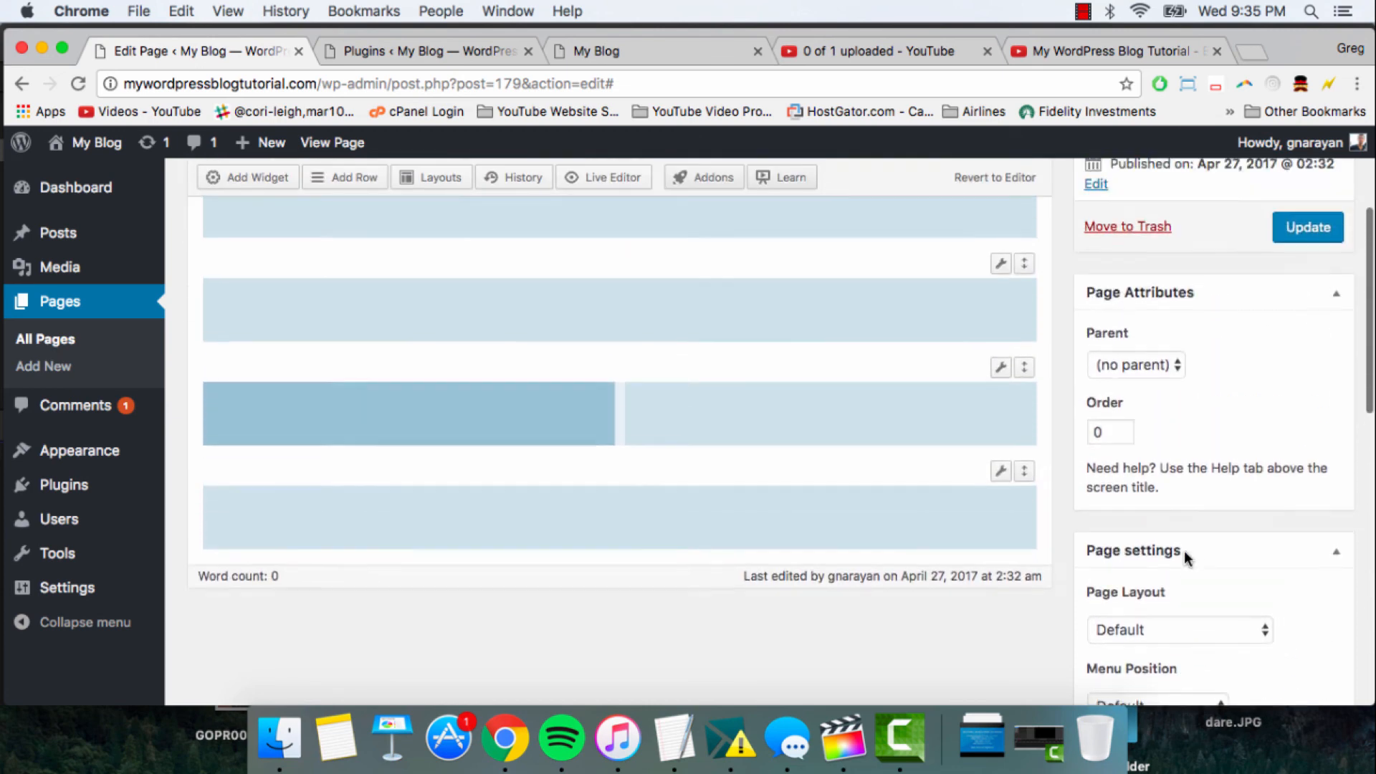
{"action": "scroll", "coordinate": [1184, 551], "scroll_direction": "down", "scroll_amount": 8}
{"action": "scroll", "coordinate": [1183, 551], "scroll_direction": "down", "scroll_amount": 2}
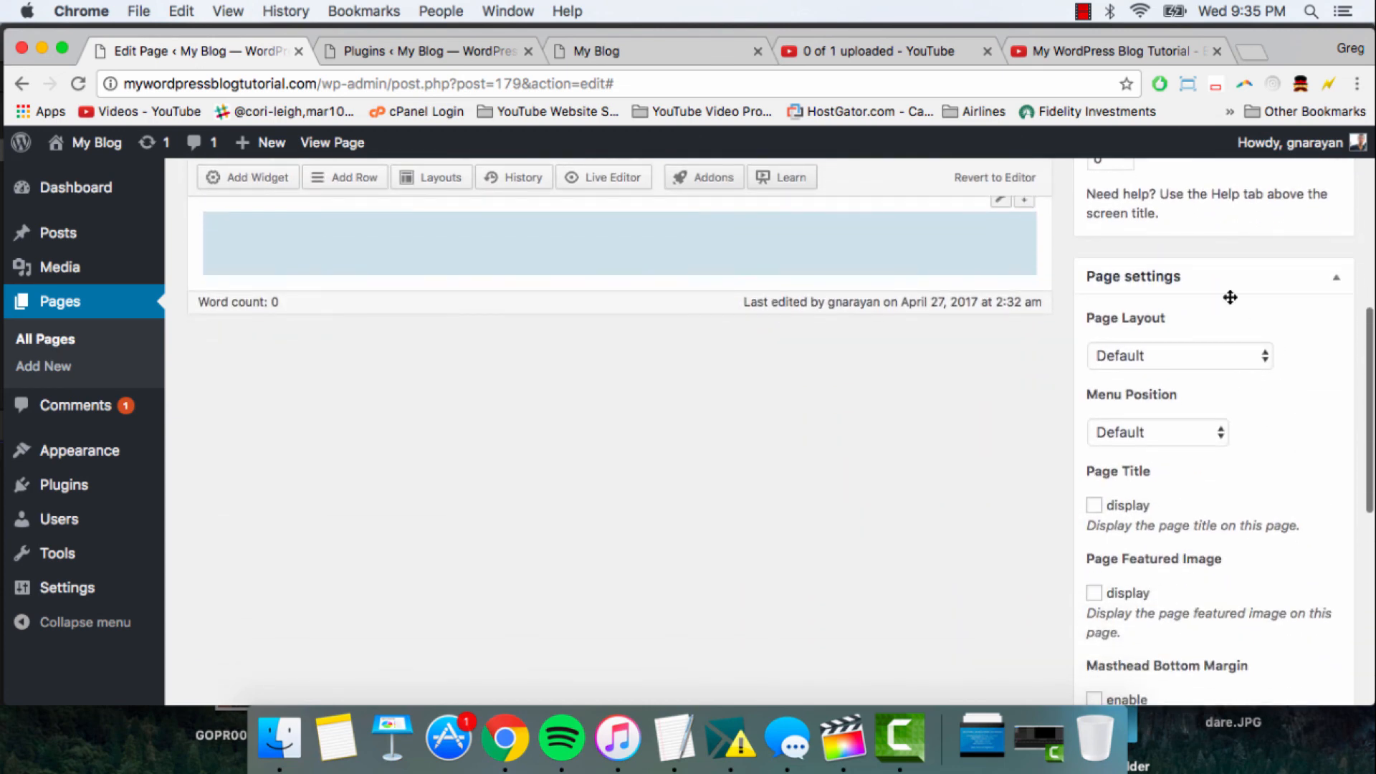
{"action": "left_click", "coordinate": [1169, 354]}
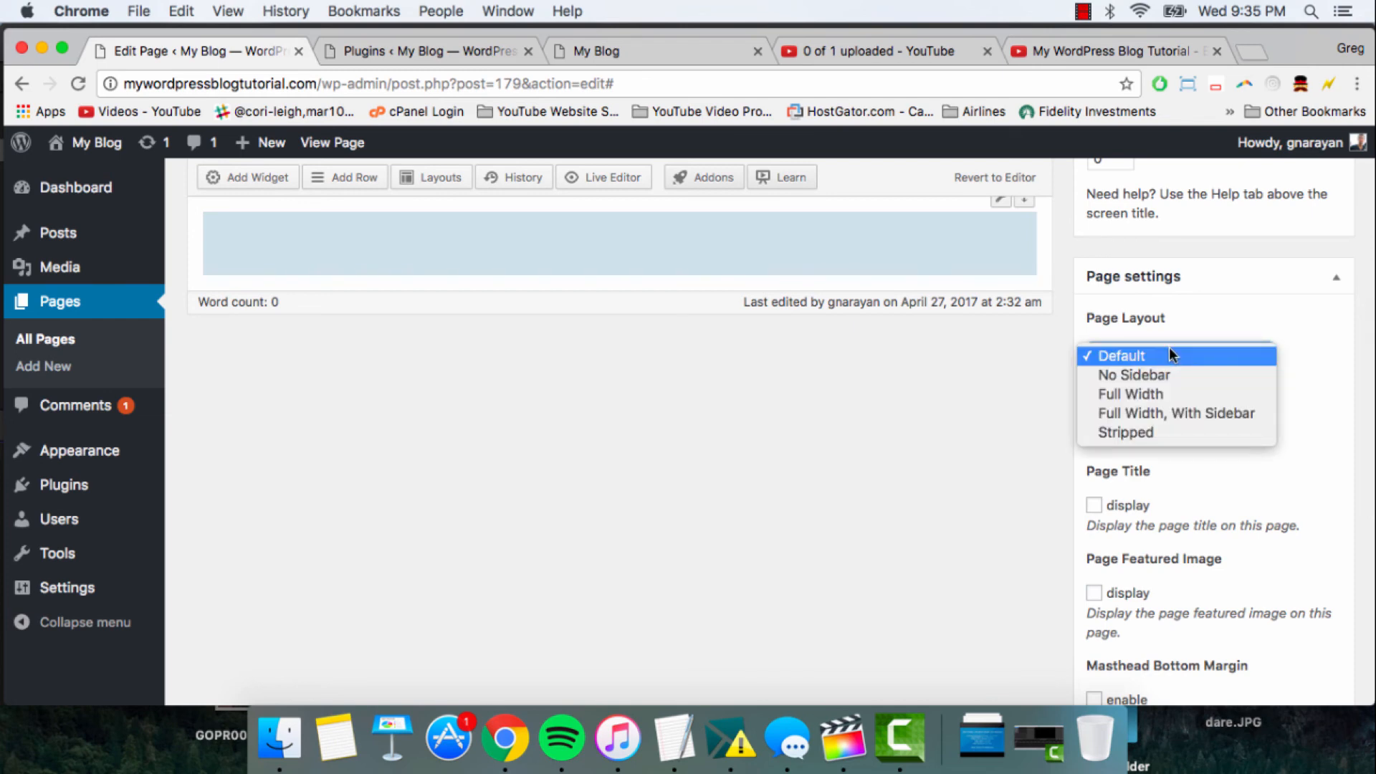
{"action": "left_click", "coordinate": [1171, 393]}
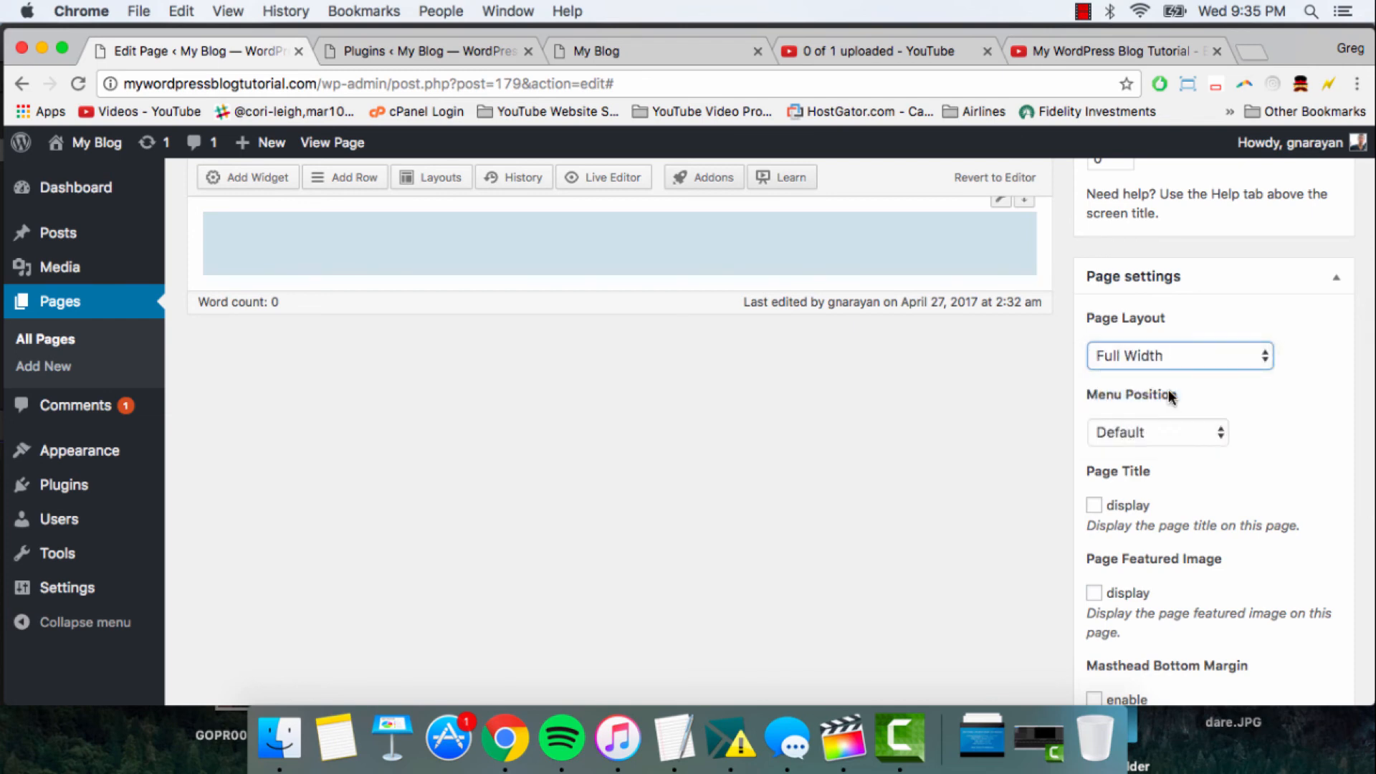
{"action": "scroll", "coordinate": [1041, 461], "scroll_direction": "down", "scroll_amount": 1}
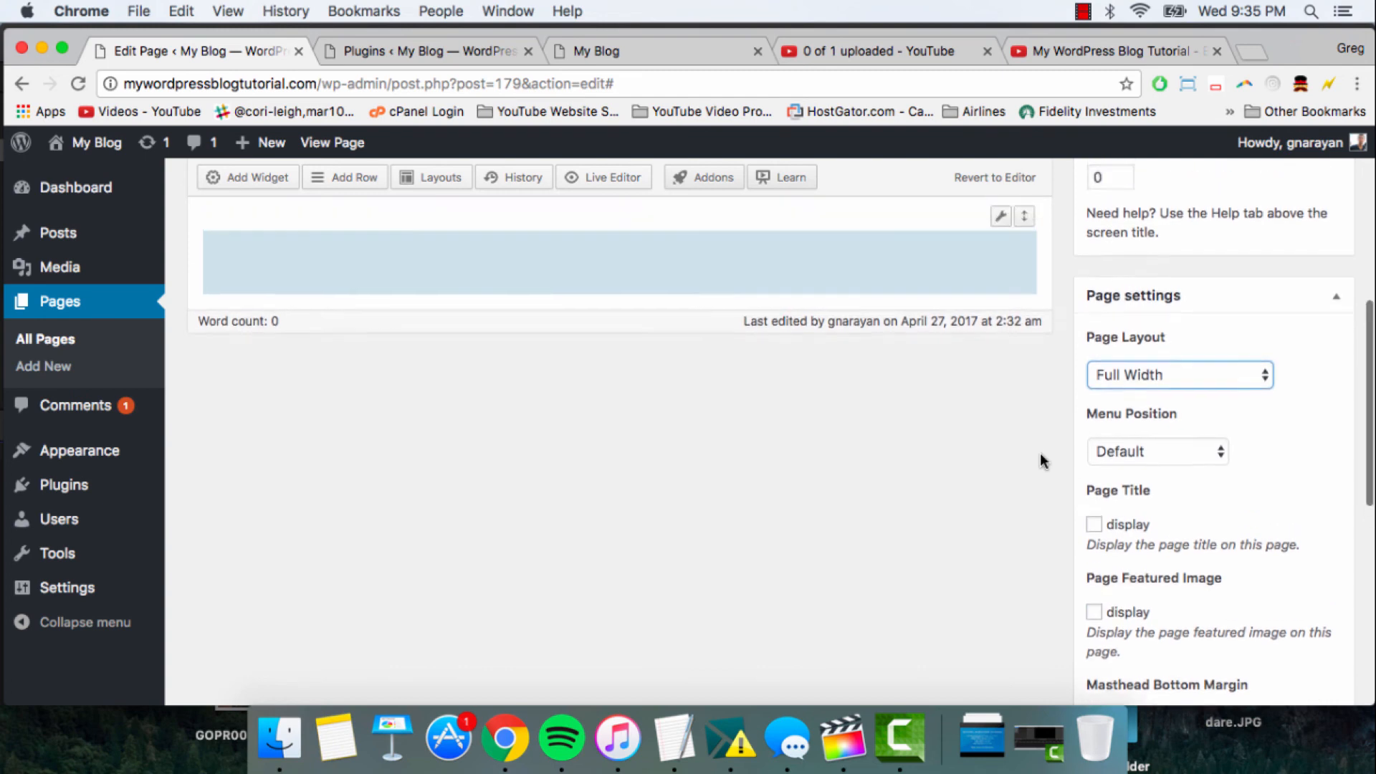
- Update the Frontpage page to save its rows and page settings
{"action": "scroll", "coordinate": [1043, 473], "scroll_direction": "up", "scroll_amount": 10}
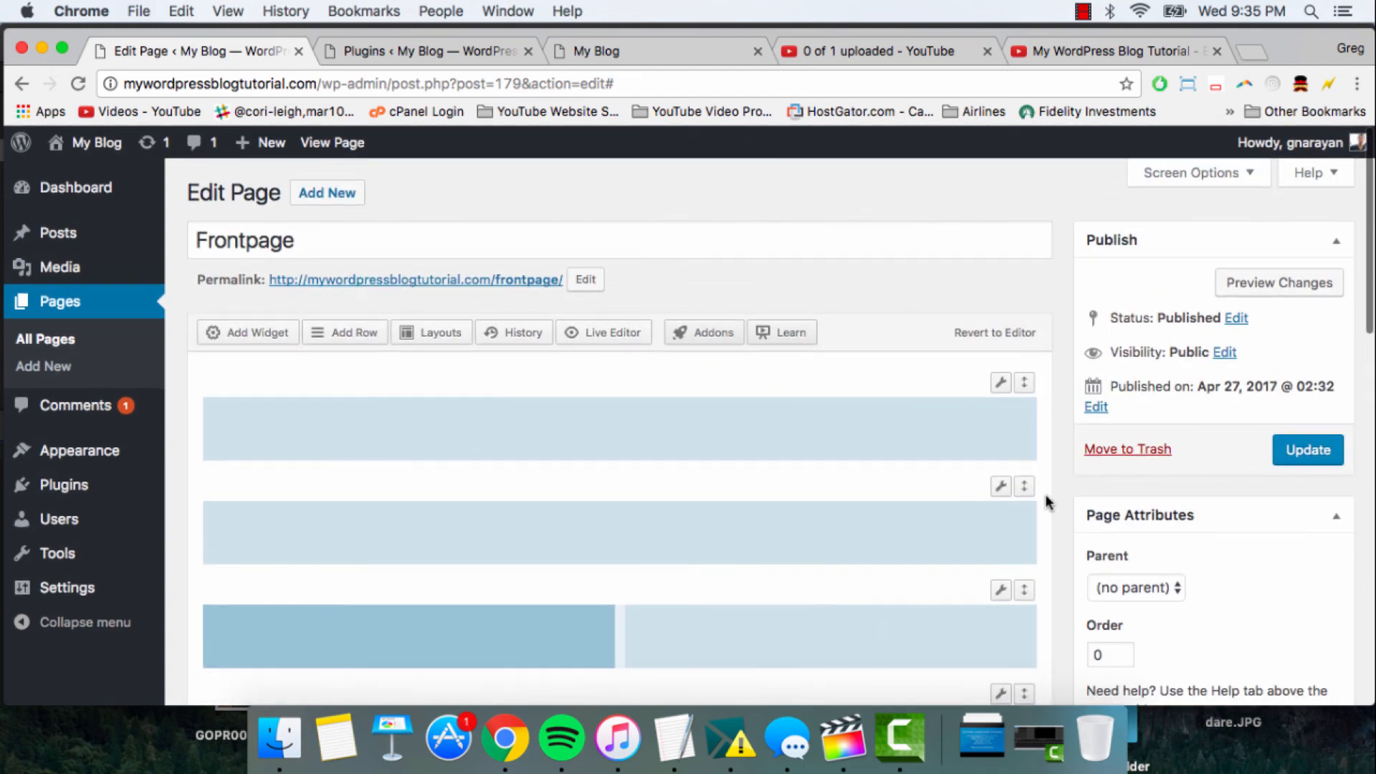
{"action": "left_click", "coordinate": [1294, 450]}
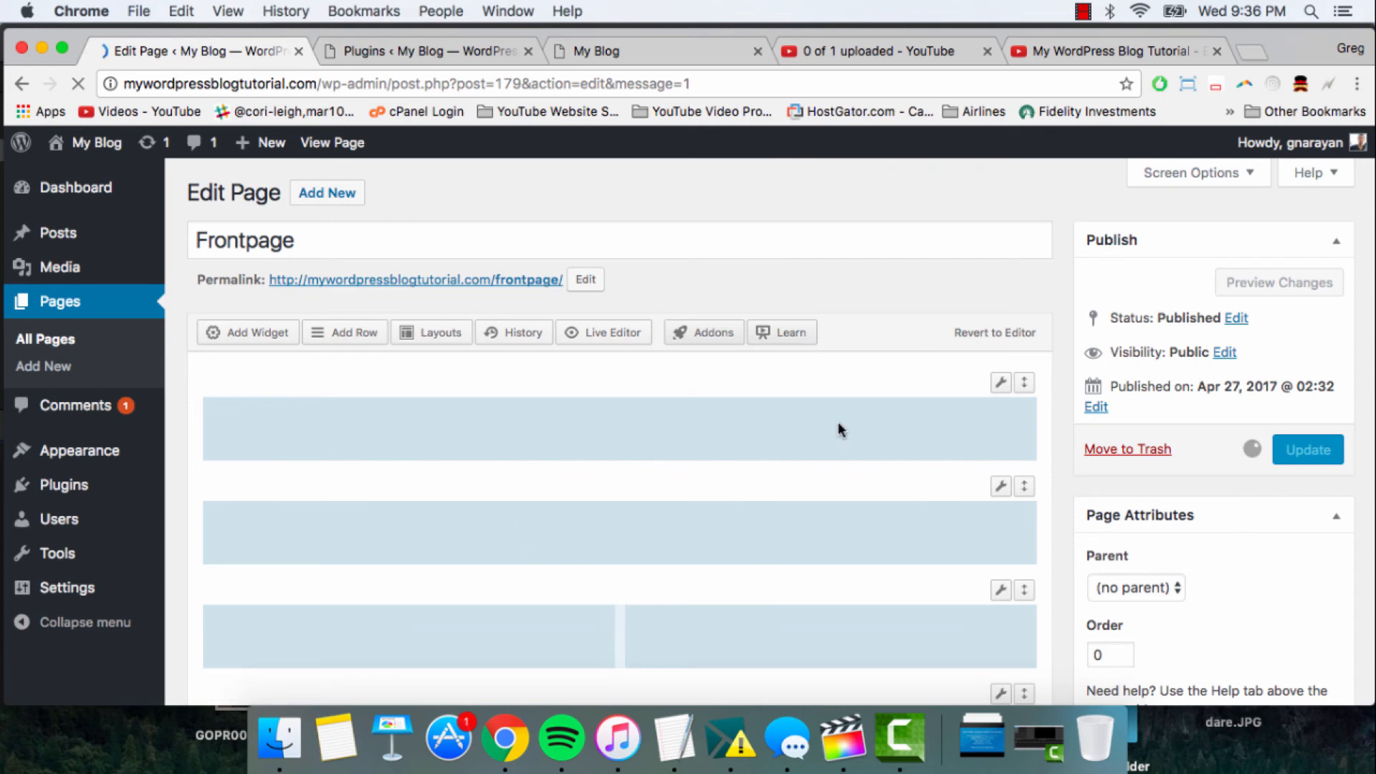
{"action": "scroll", "coordinate": [669, 331], "scroll_direction": "down", "scroll_amount": 3}
{"action": "scroll", "coordinate": [670, 332], "scroll_direction": "down", "scroll_amount": 5}
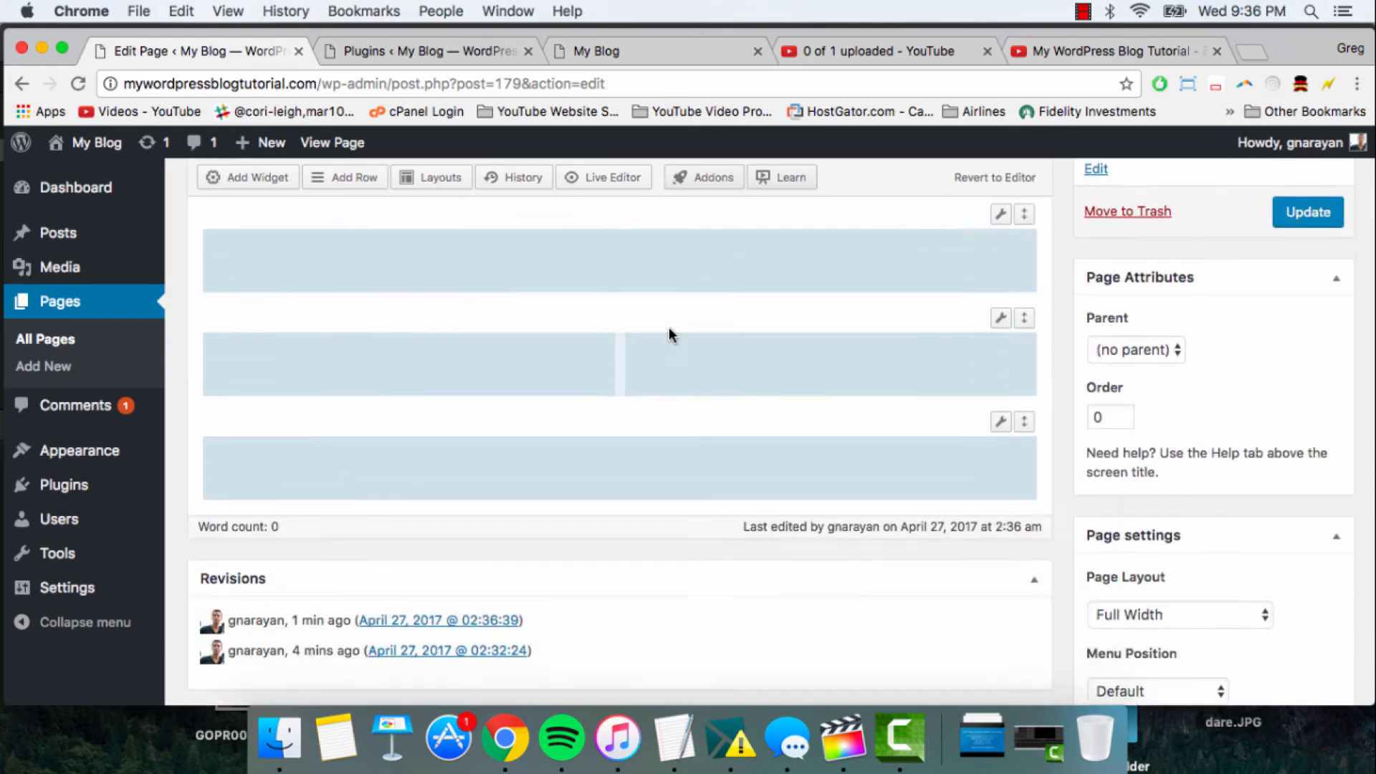
{"action": "scroll", "coordinate": [670, 331], "scroll_direction": "up", "scroll_amount": 8}
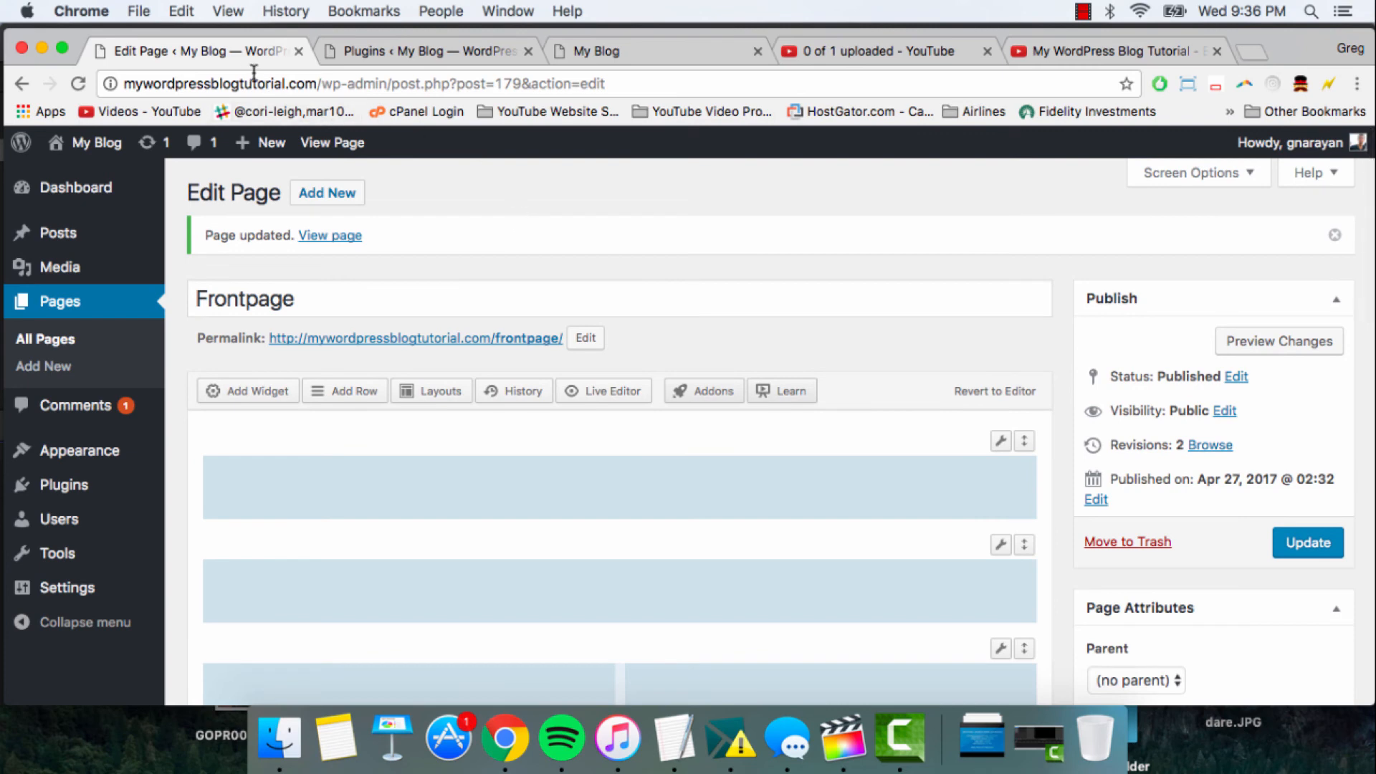
- Go to the site's plugins and search the plugins available to add for "siteorigin widgets bundle"
{"action": "left_click", "coordinate": [402, 49]}
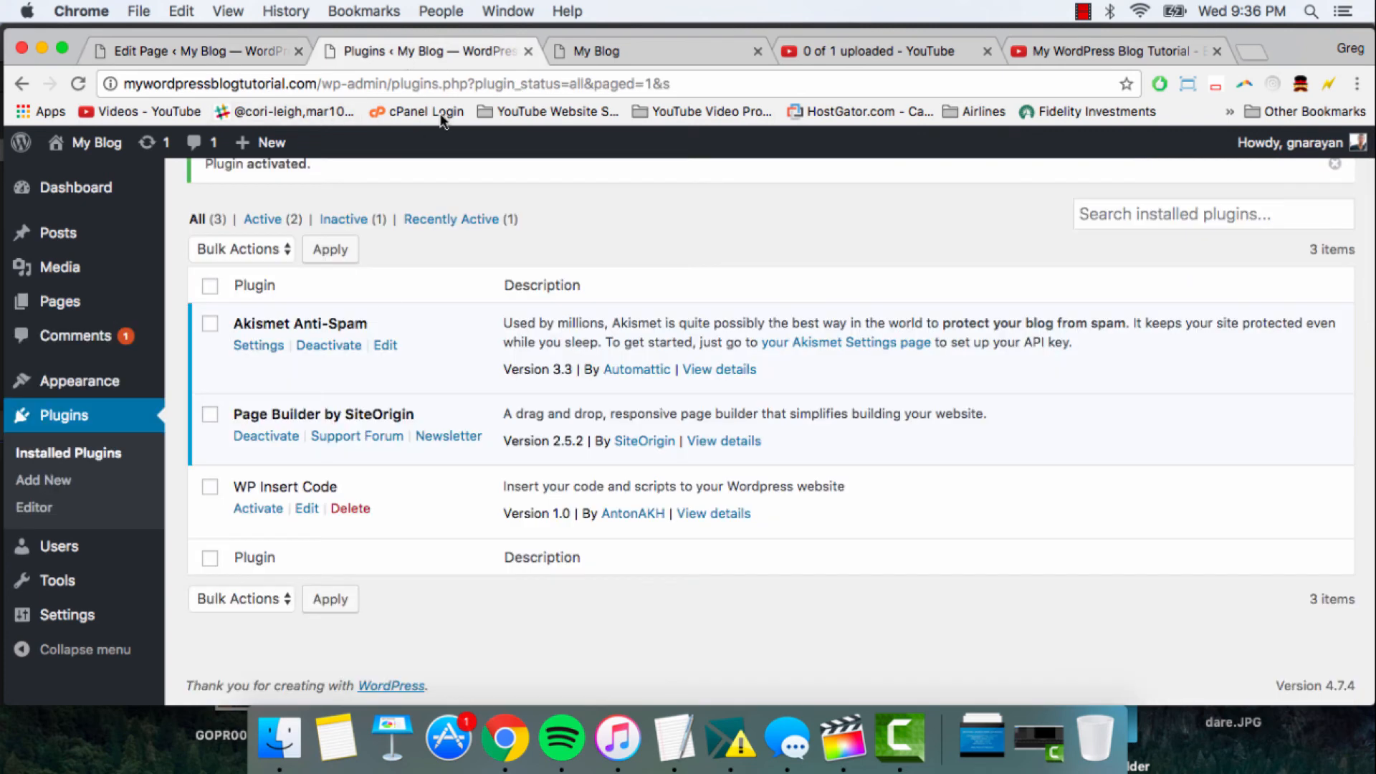
{"action": "scroll", "coordinate": [515, 416], "scroll_direction": "up", "scroll_amount": 2}
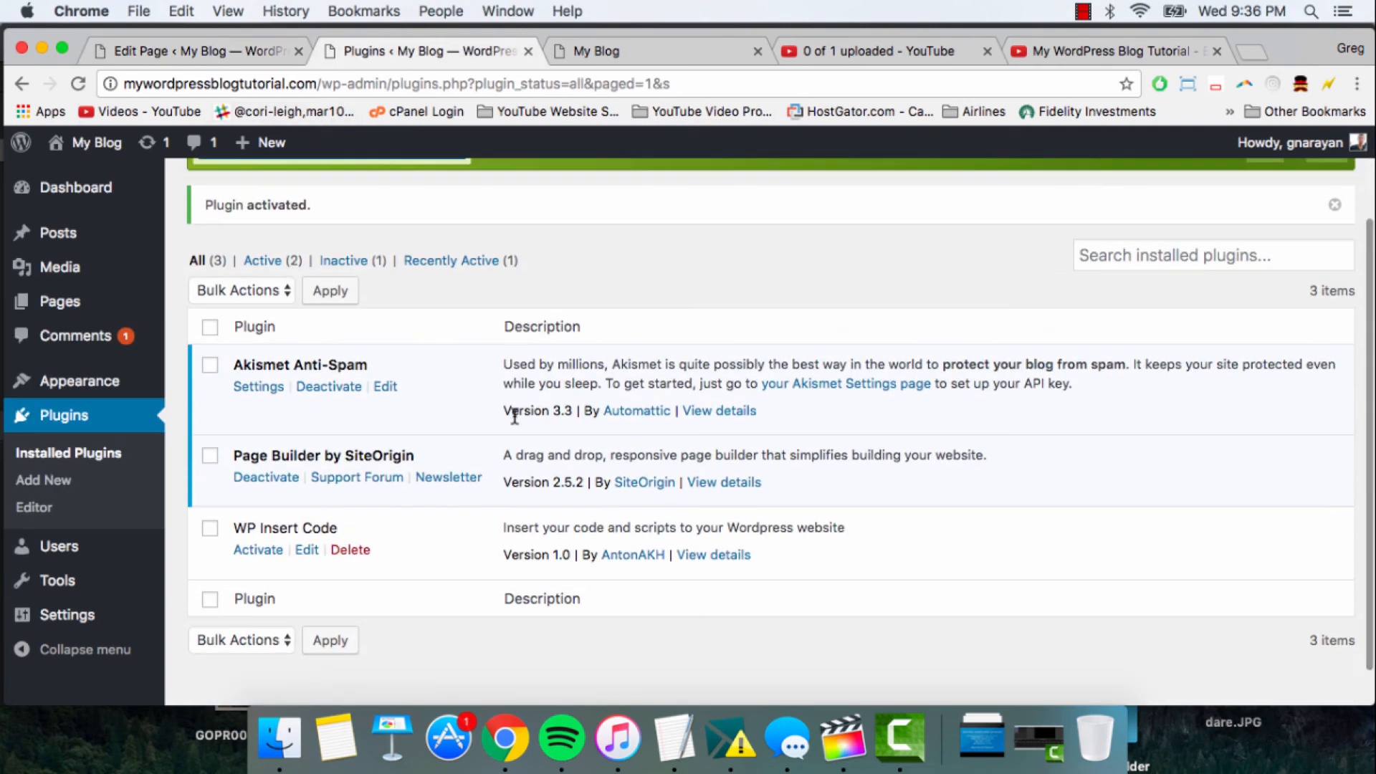
{"action": "scroll", "coordinate": [515, 415], "scroll_direction": "up", "scroll_amount": 2}
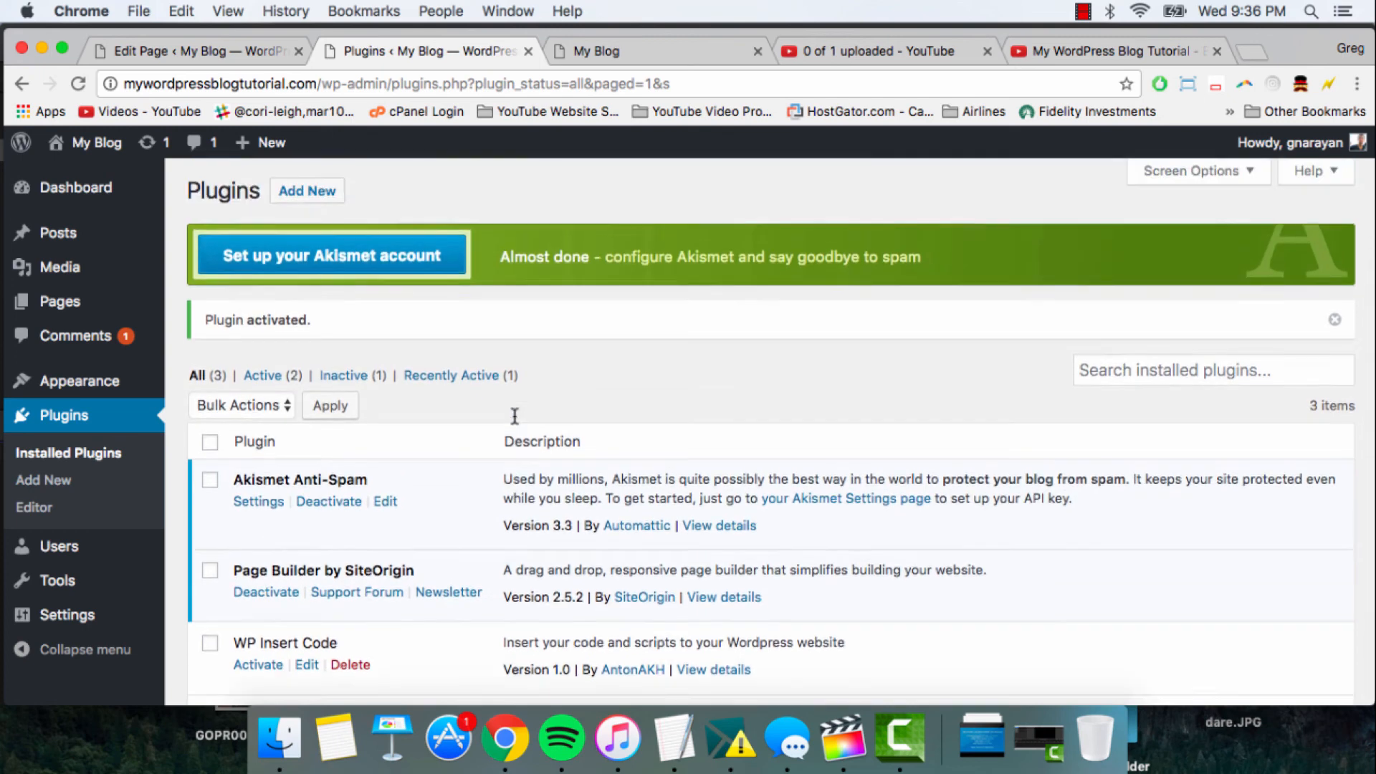
{"action": "left_click", "coordinate": [301, 194]}
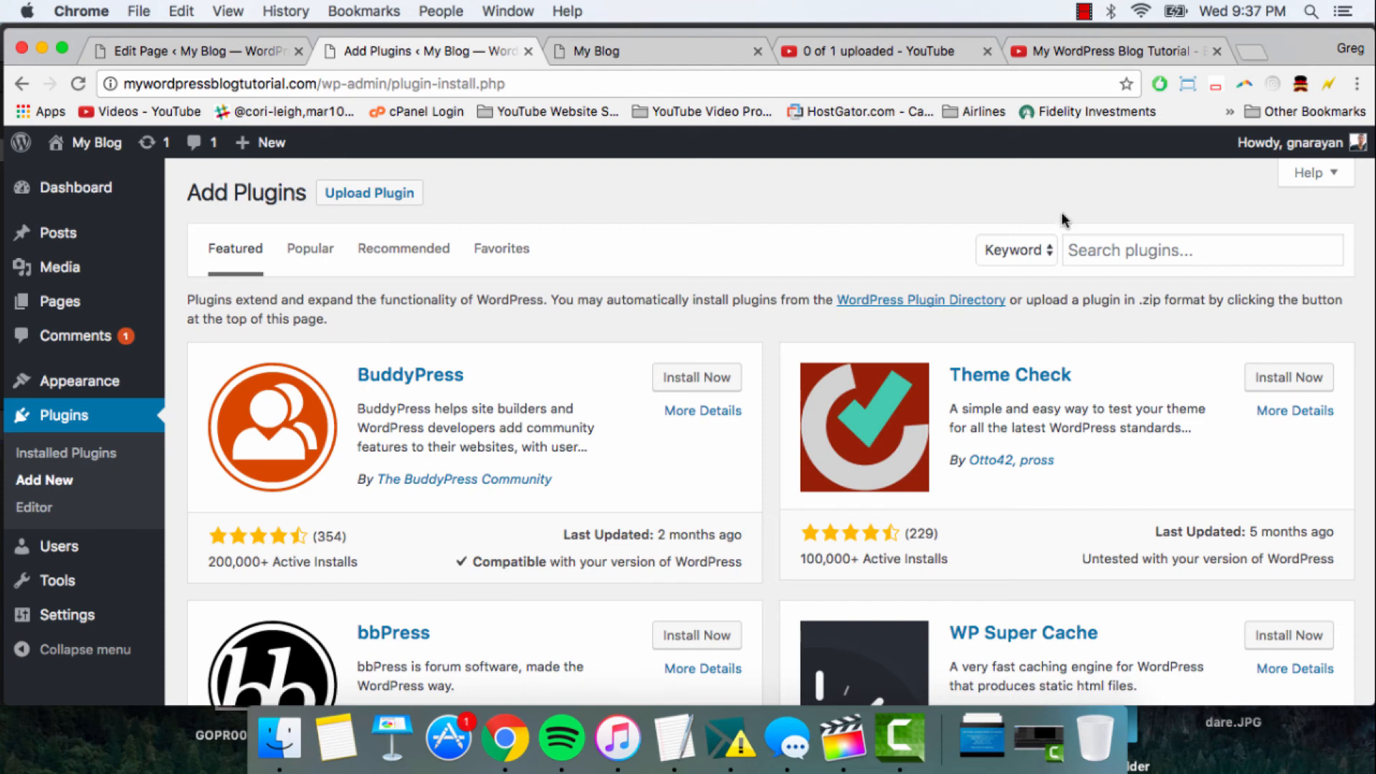
{"action": "left_click", "coordinate": [1093, 249]}
{"action": "type", "text": "siteor"}
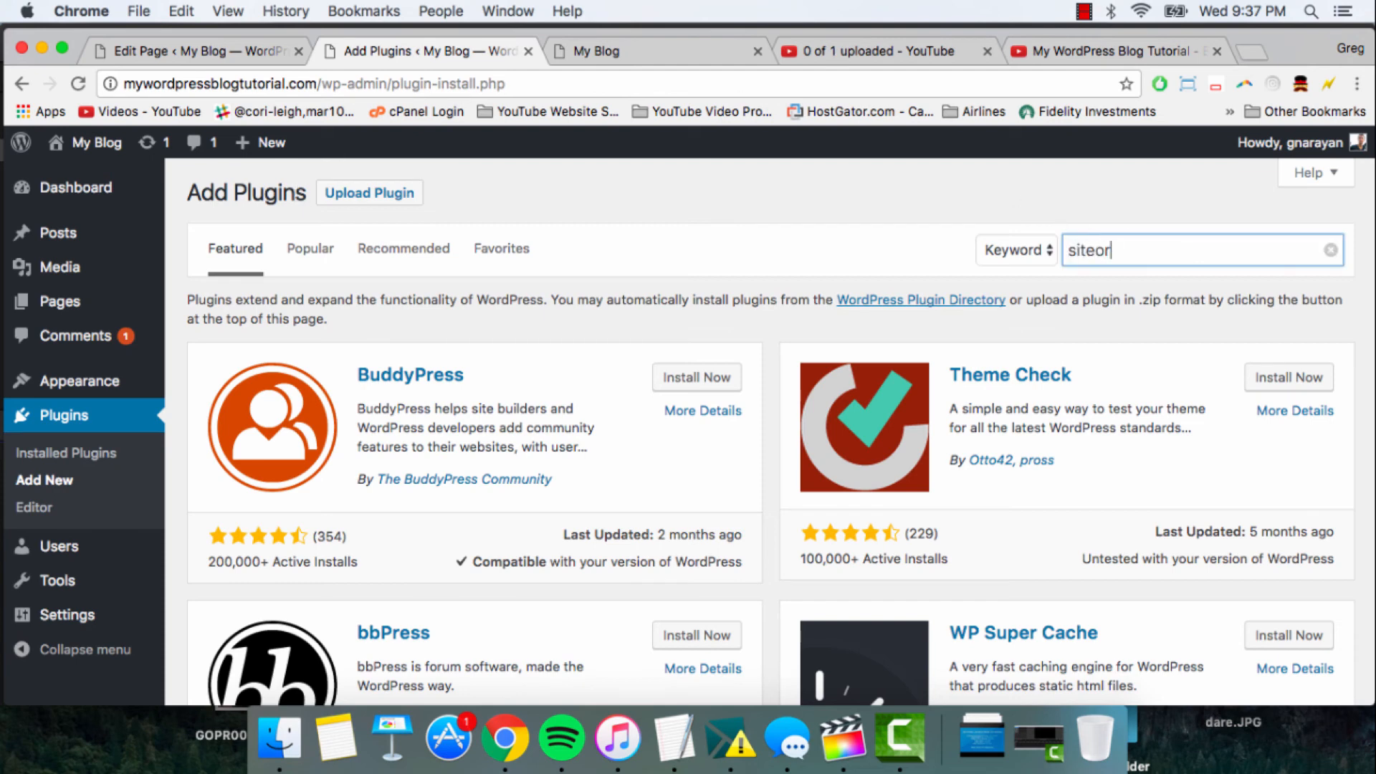
{"action": "type", "text": "igin widgets"}
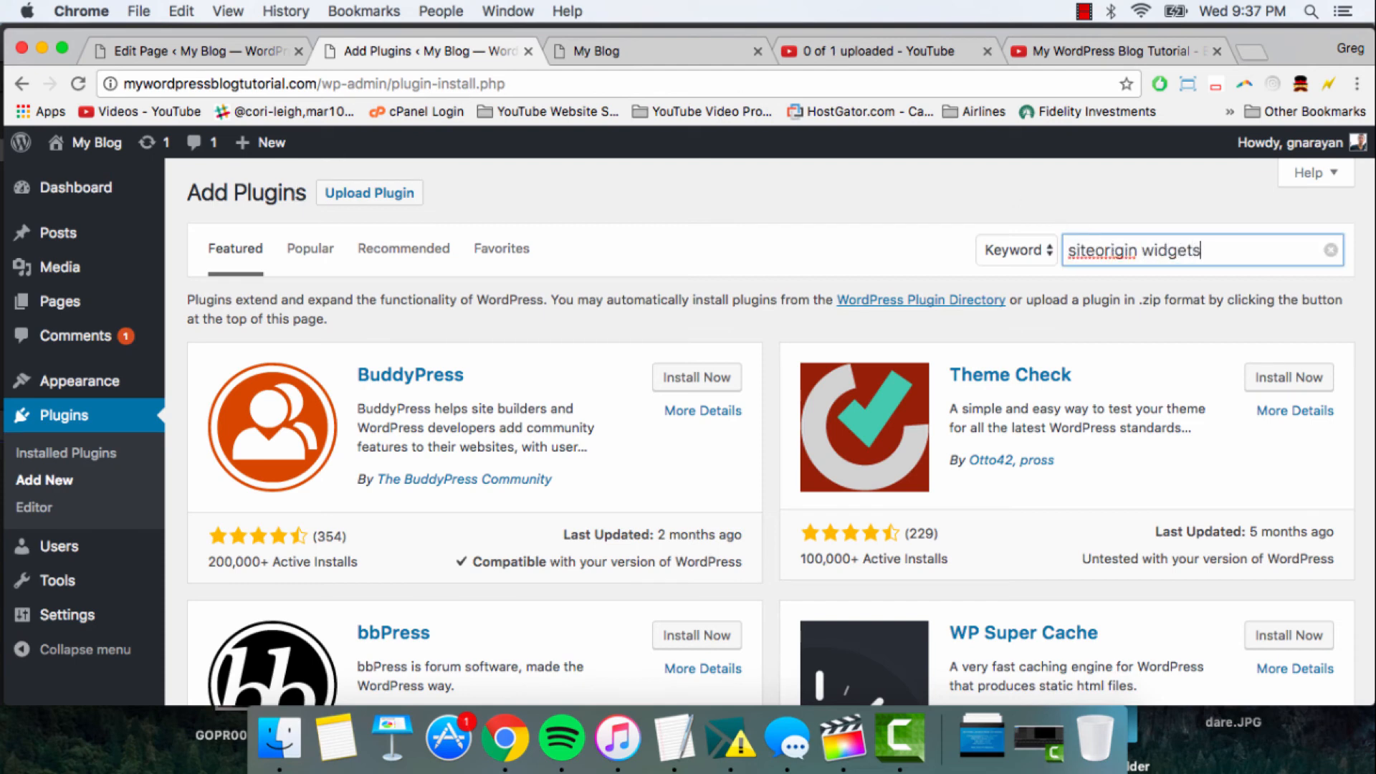
{"action": "type", "text": " bund"}
{"action": "key", "text": "BackSpace"}
{"action": "type", "text": "nd"}
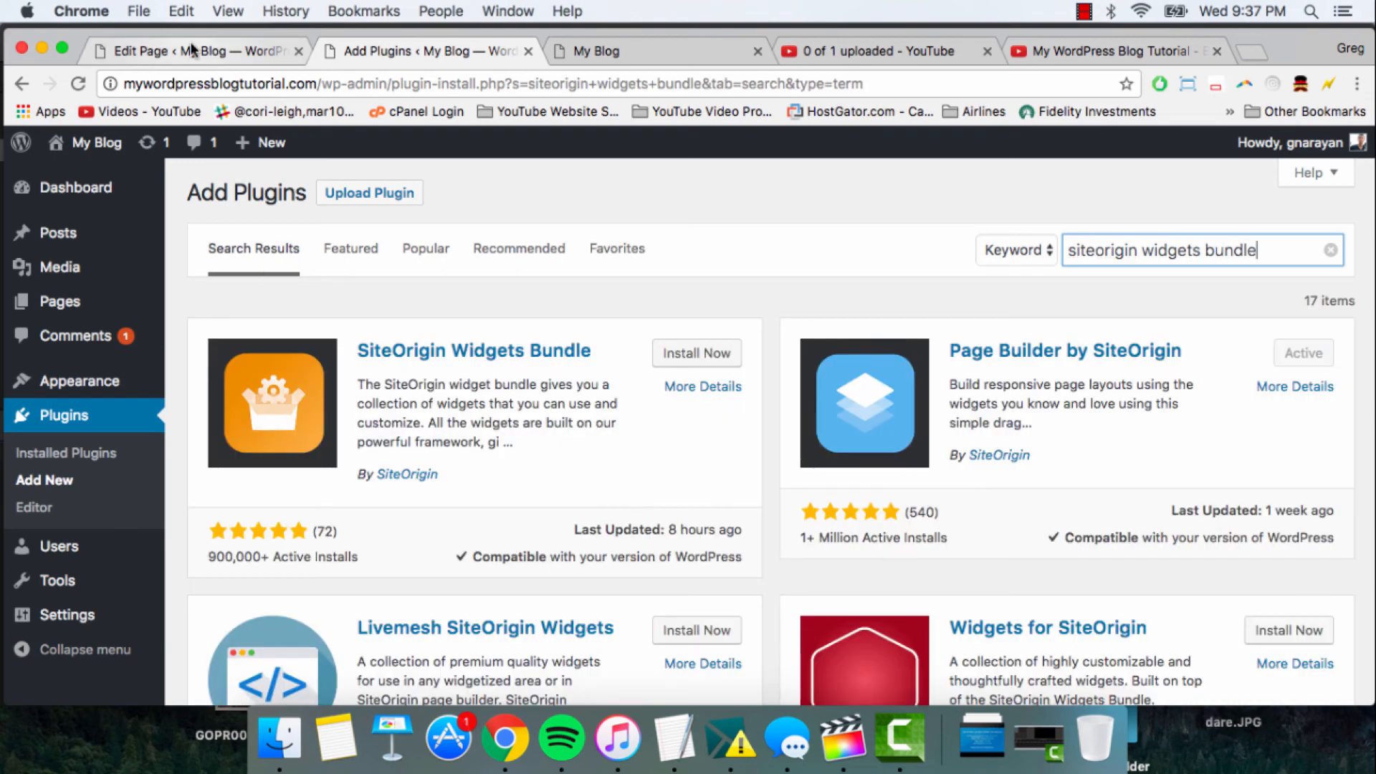
- Return to the Frontpage editor and examine the widgets that Page Builder offers for the layout
{"action": "left_click", "coordinate": [193, 51]}
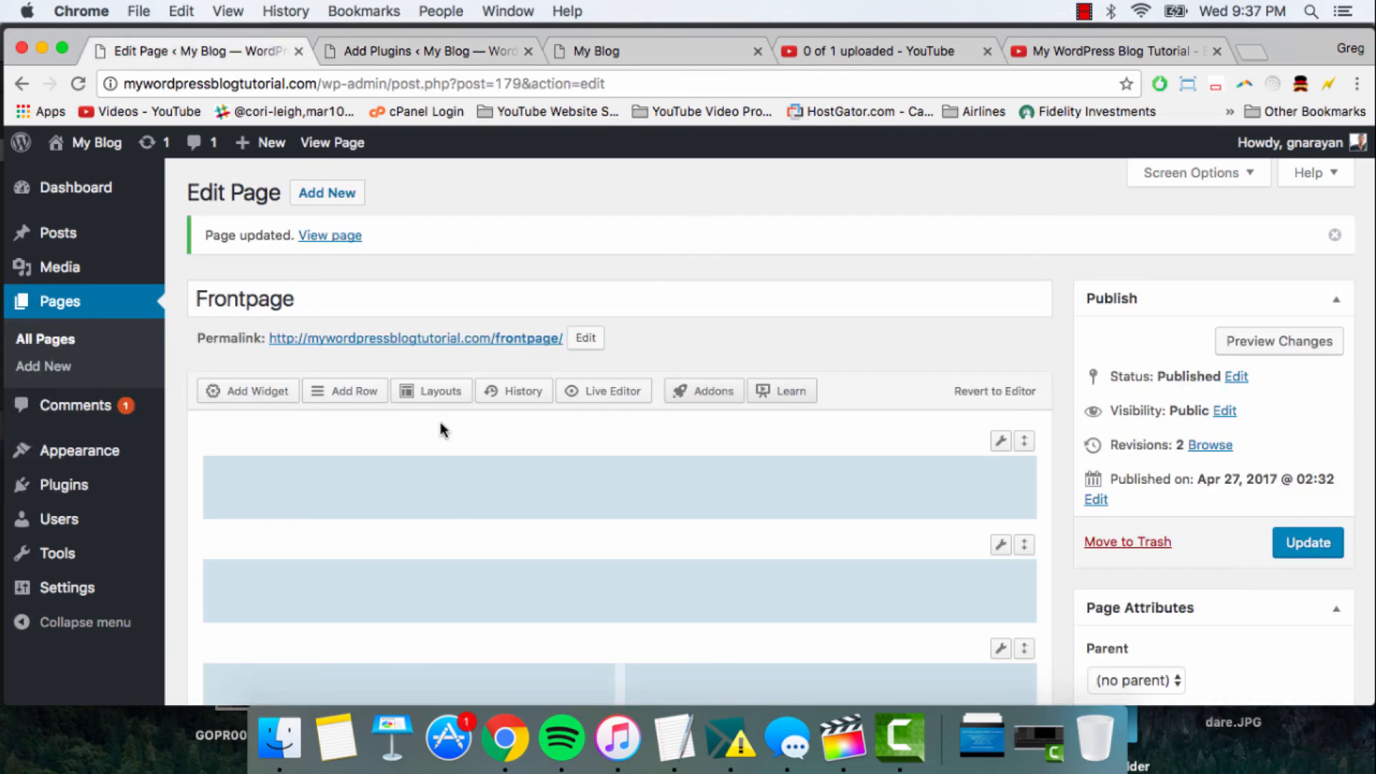
{"action": "scroll", "coordinate": [440, 429], "scroll_direction": "down", "scroll_amount": 3}
{"action": "scroll", "coordinate": [440, 428], "scroll_direction": "up", "scroll_amount": 2}
{"action": "left_click", "coordinate": [261, 313]}
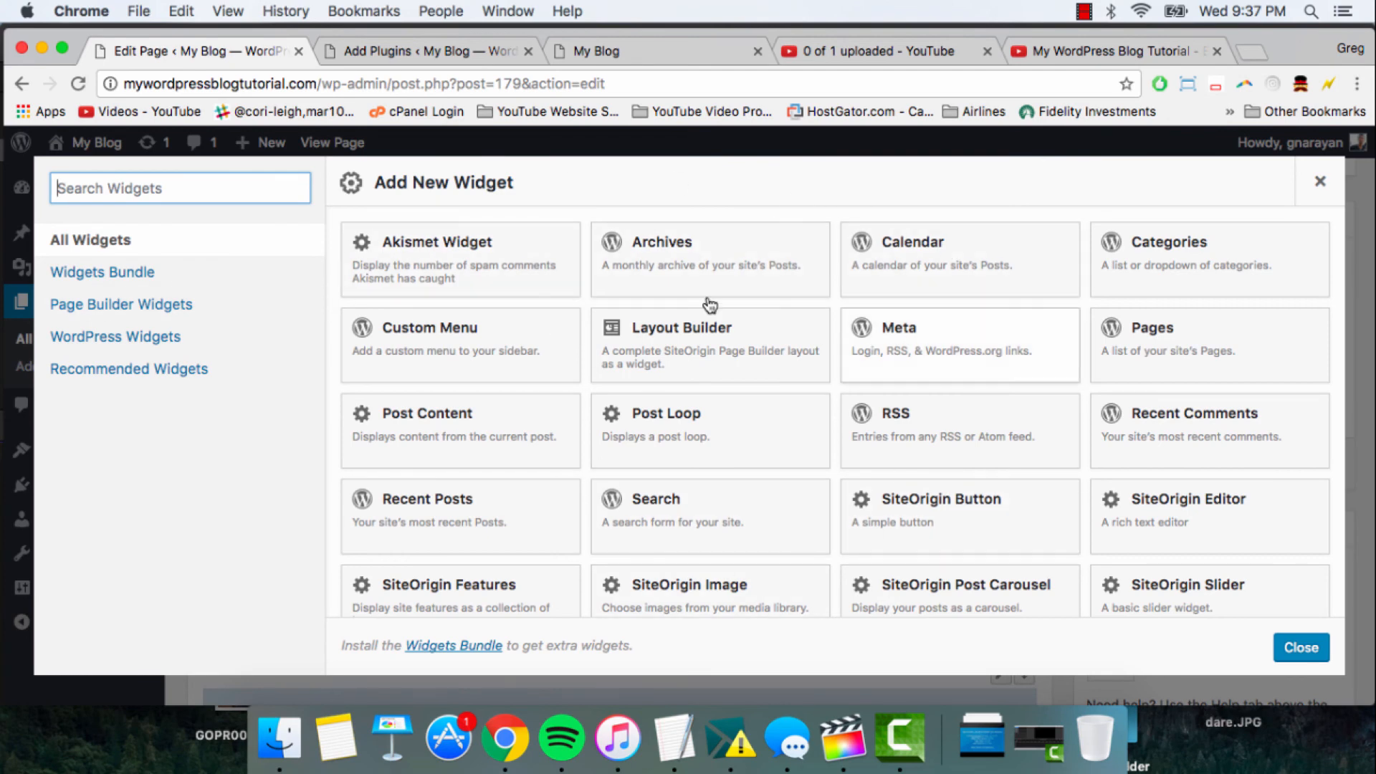
{"action": "scroll", "coordinate": [556, 320], "scroll_direction": "down", "scroll_amount": 3}
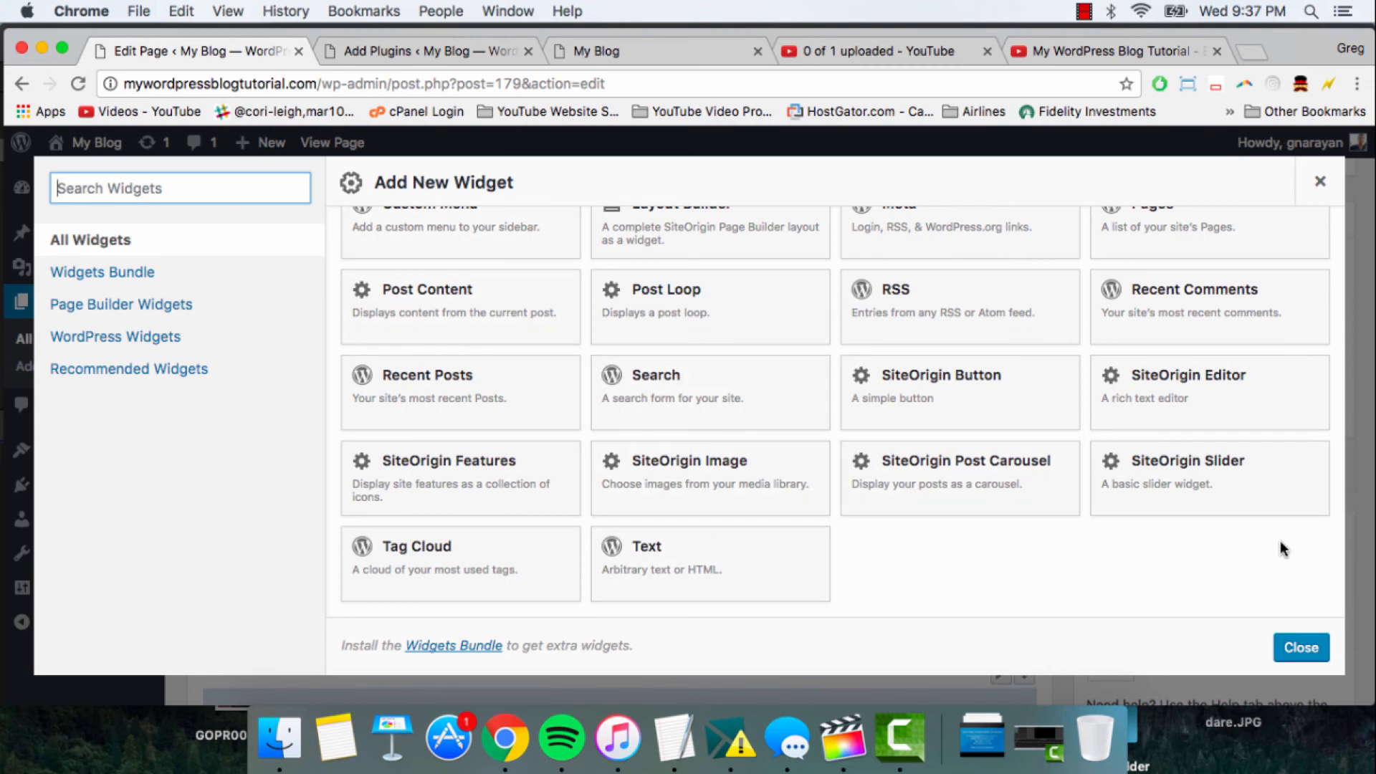
{"action": "scroll", "coordinate": [843, 579], "scroll_direction": "up", "scroll_amount": 4}
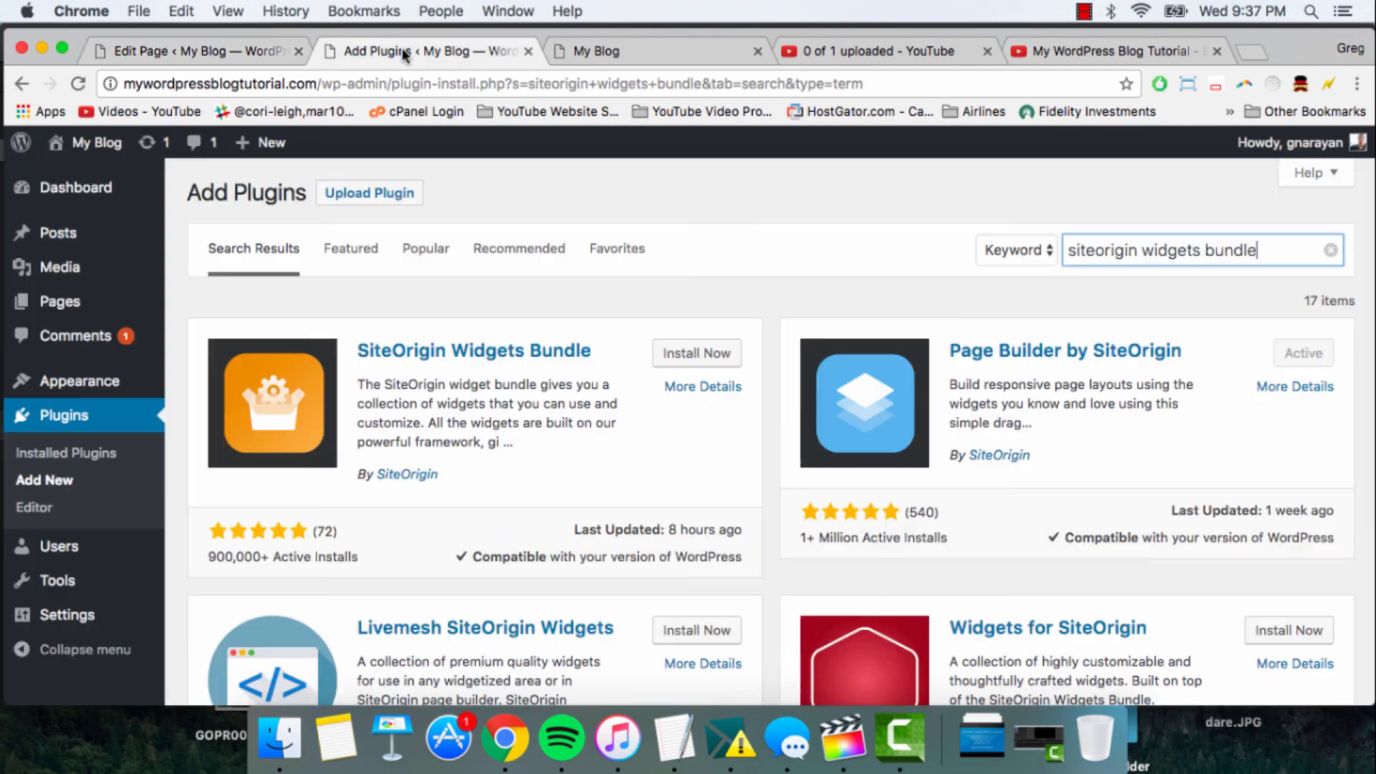
- Install and activate the SiteOrigin Widgets Bundle plugin from the plugin search results
{"action": "left_click", "coordinate": [402, 48]}
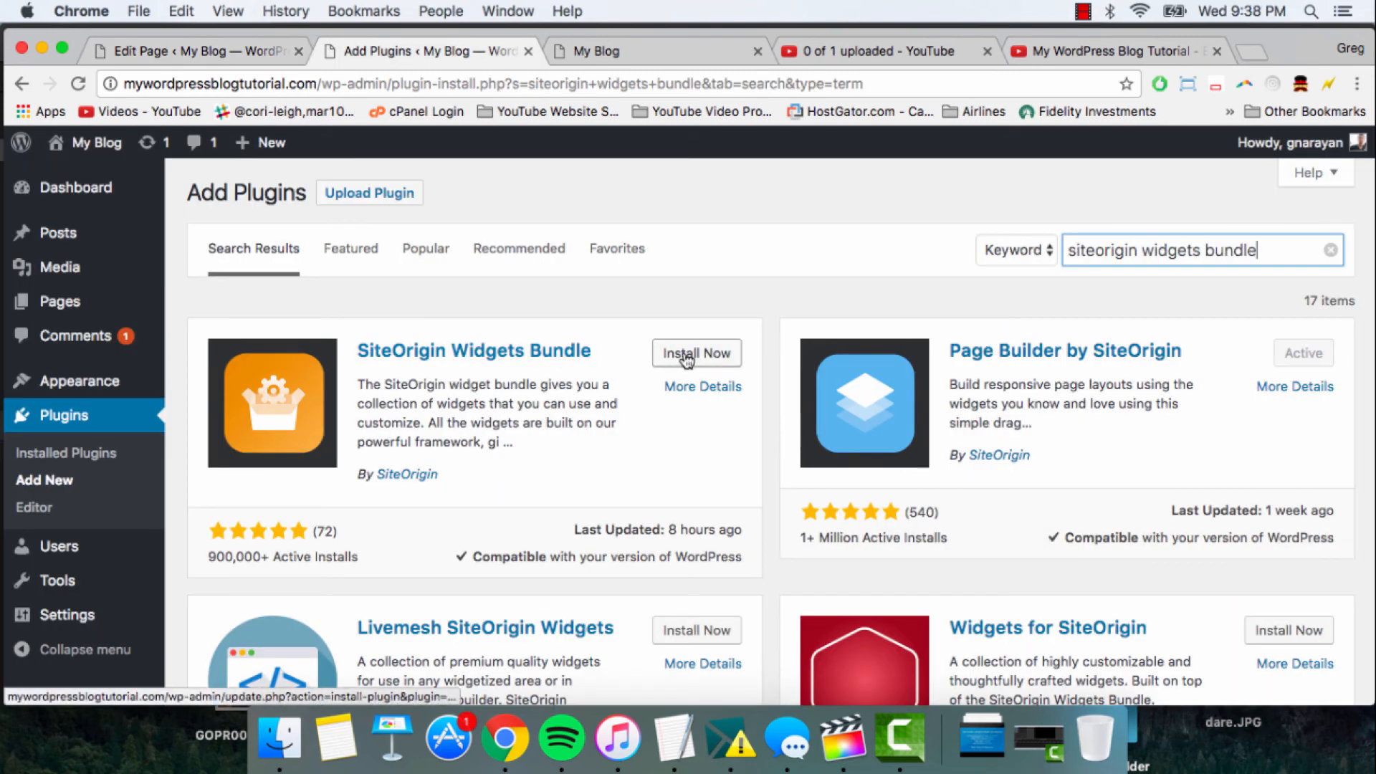
{"action": "left_click", "coordinate": [686, 359]}
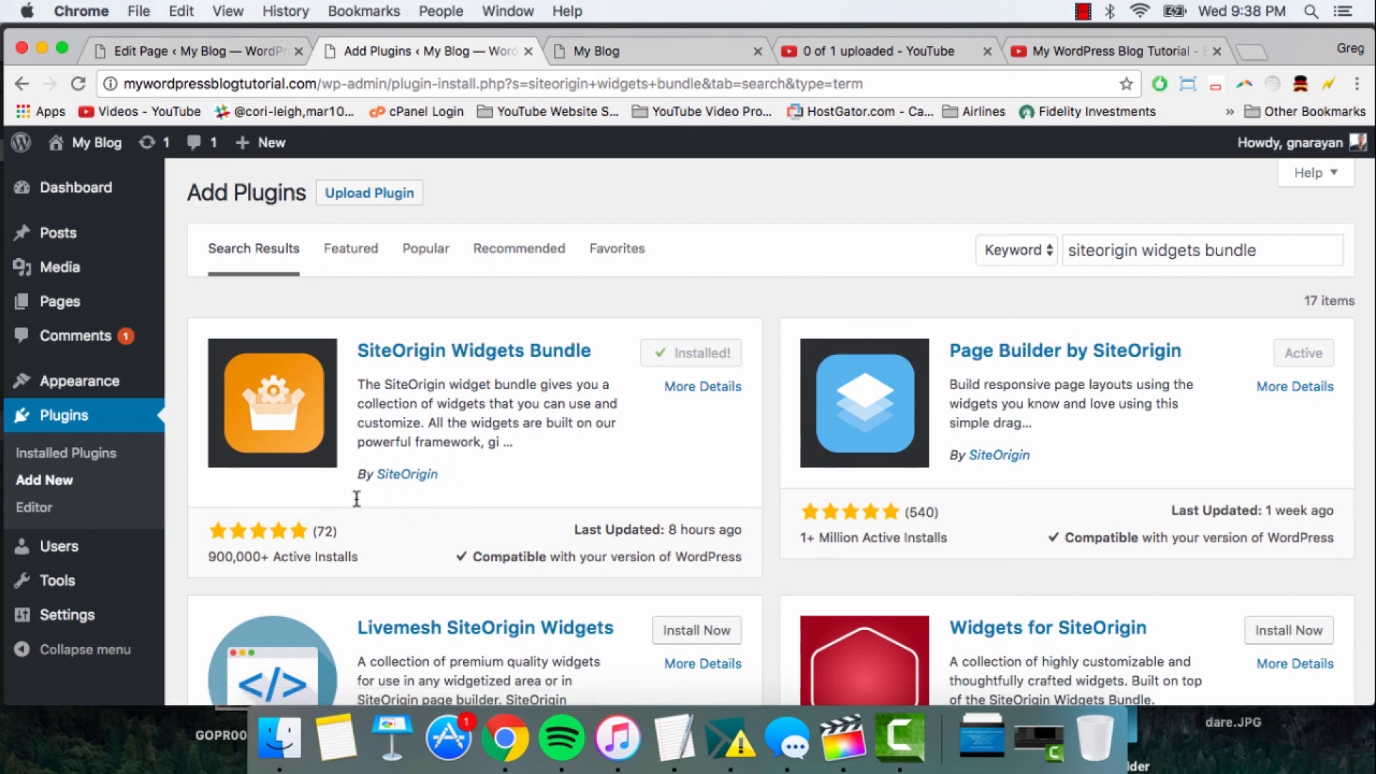
{"action": "left_click", "coordinate": [691, 358]}
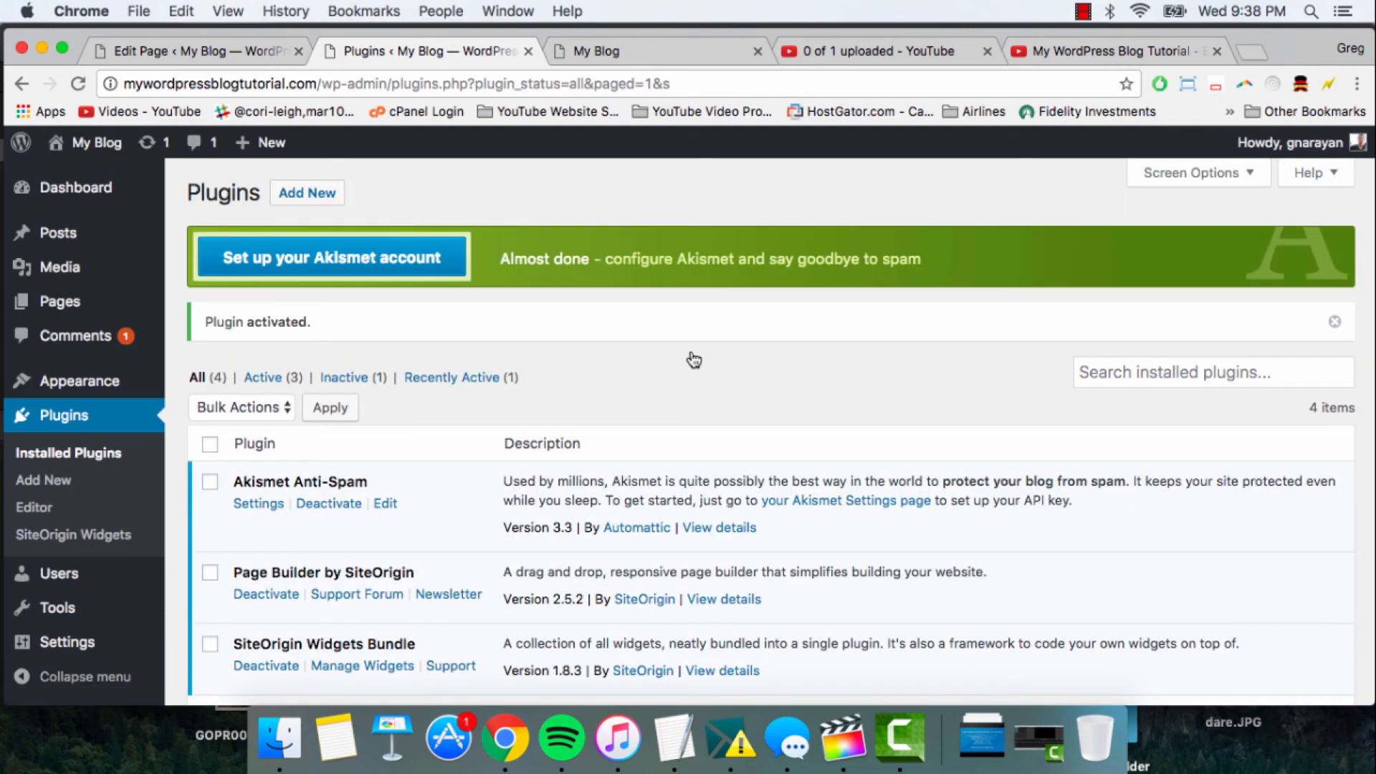
{"action": "scroll", "coordinate": [692, 358], "scroll_direction": "down", "scroll_amount": 2}
{"action": "scroll", "coordinate": [355, 287], "scroll_direction": "up", "scroll_amount": 3}
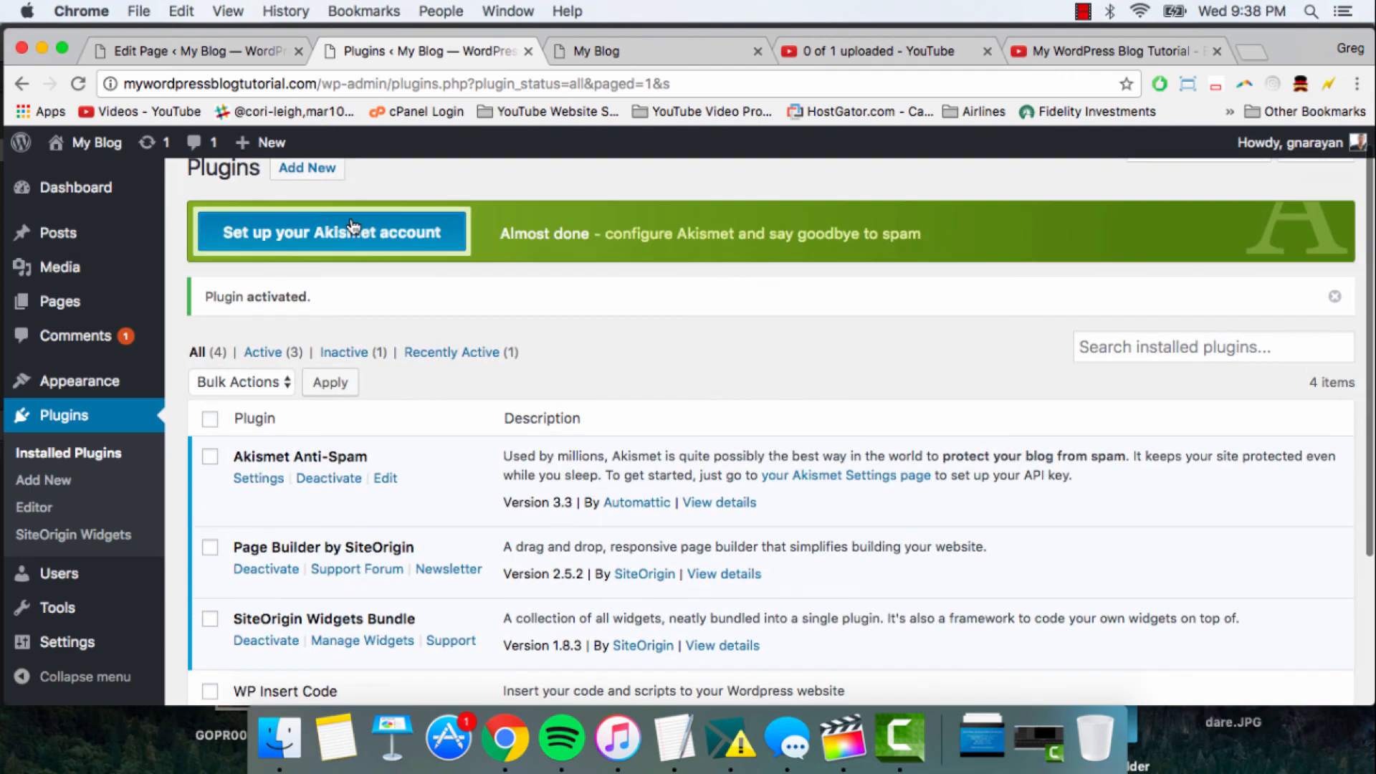
- Search the plugins available to add for "siteorigin css", then install and activate the SiteOrigin CSS plugin
{"action": "left_click", "coordinate": [312, 172]}
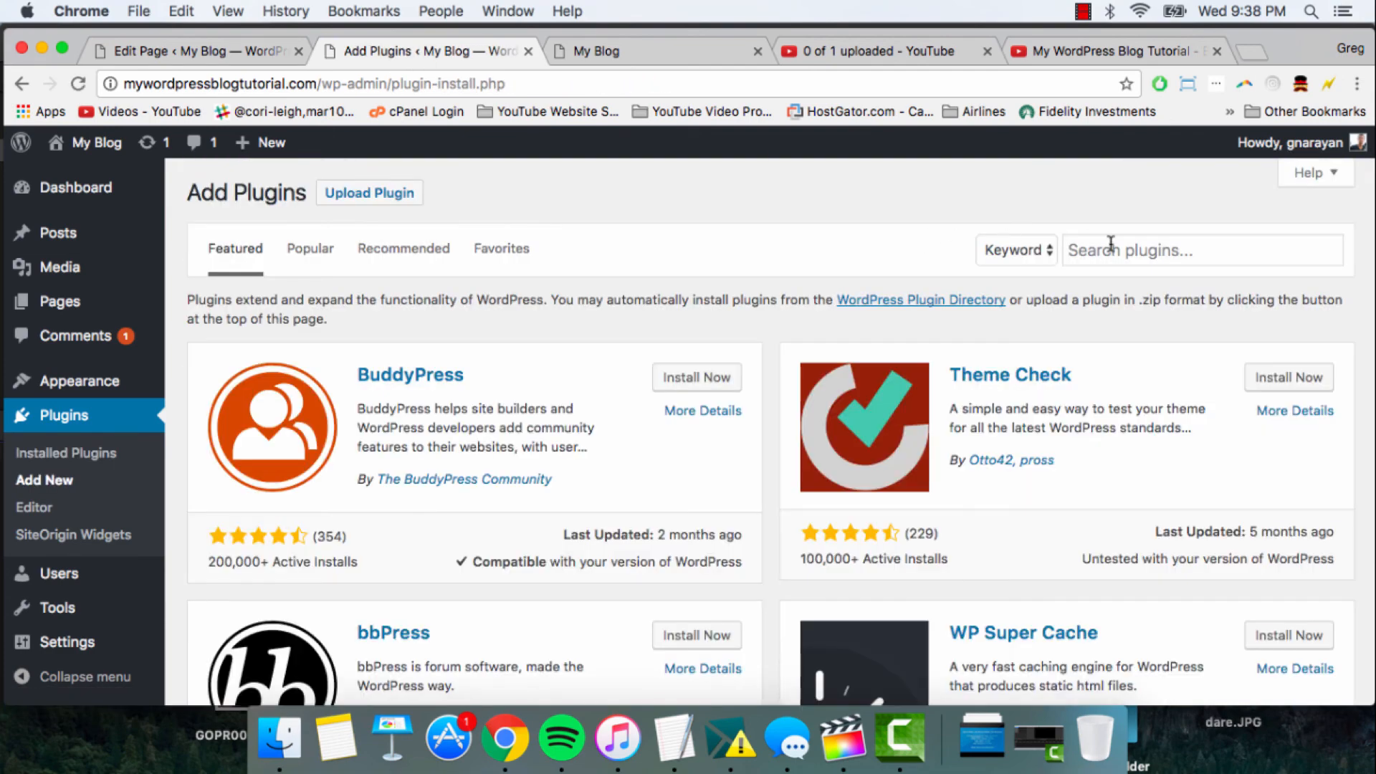
{"action": "left_click", "coordinate": [1111, 243]}
{"action": "type", "text": "siteorigin css"}
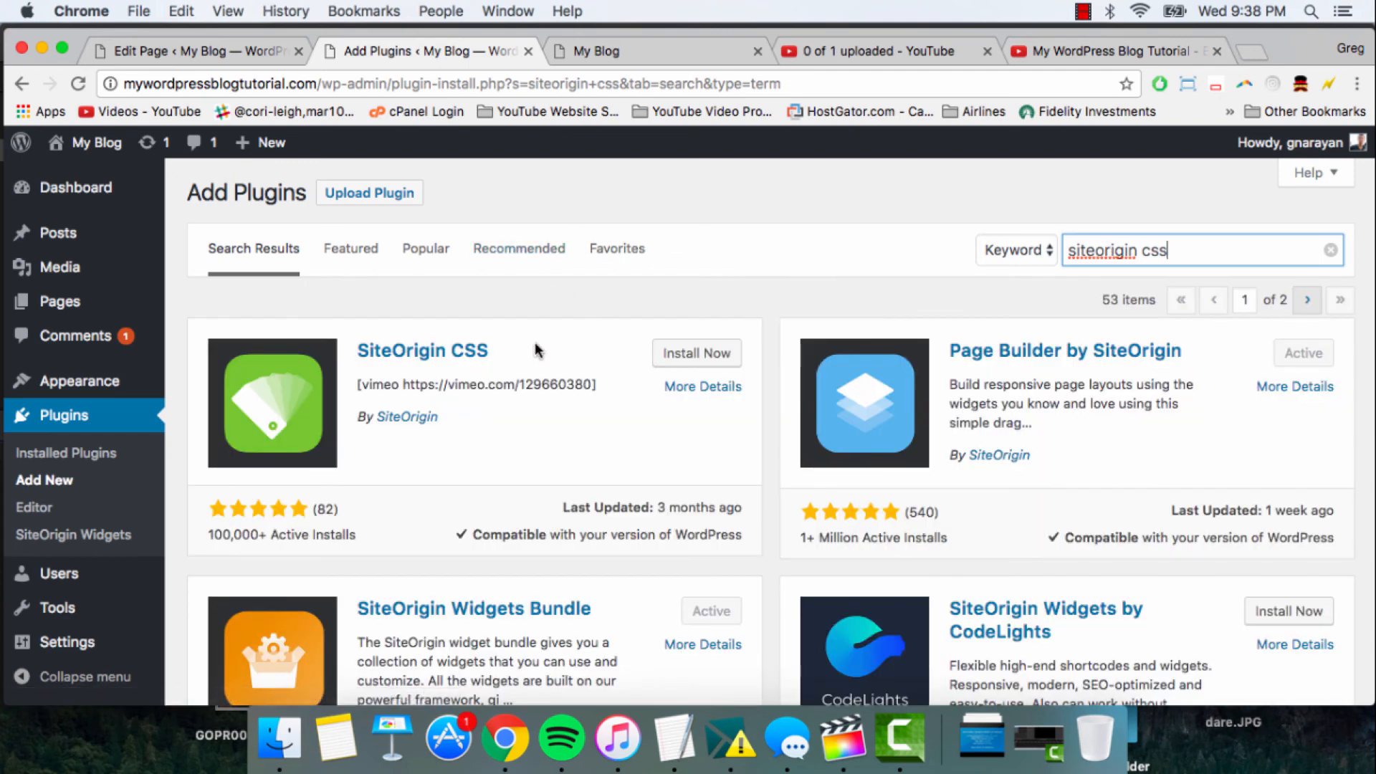
{"action": "left_click", "coordinate": [690, 354]}
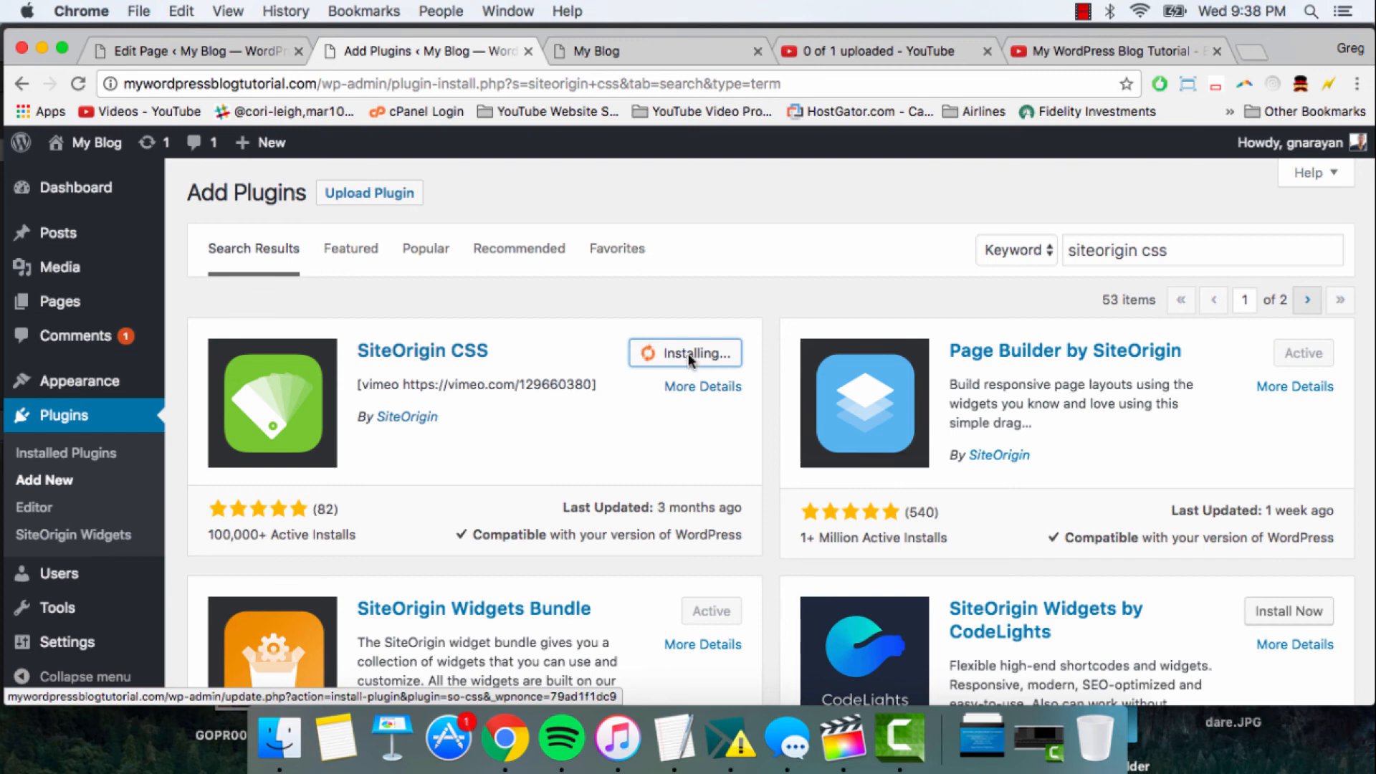
{"action": "left_click", "coordinate": [690, 358]}
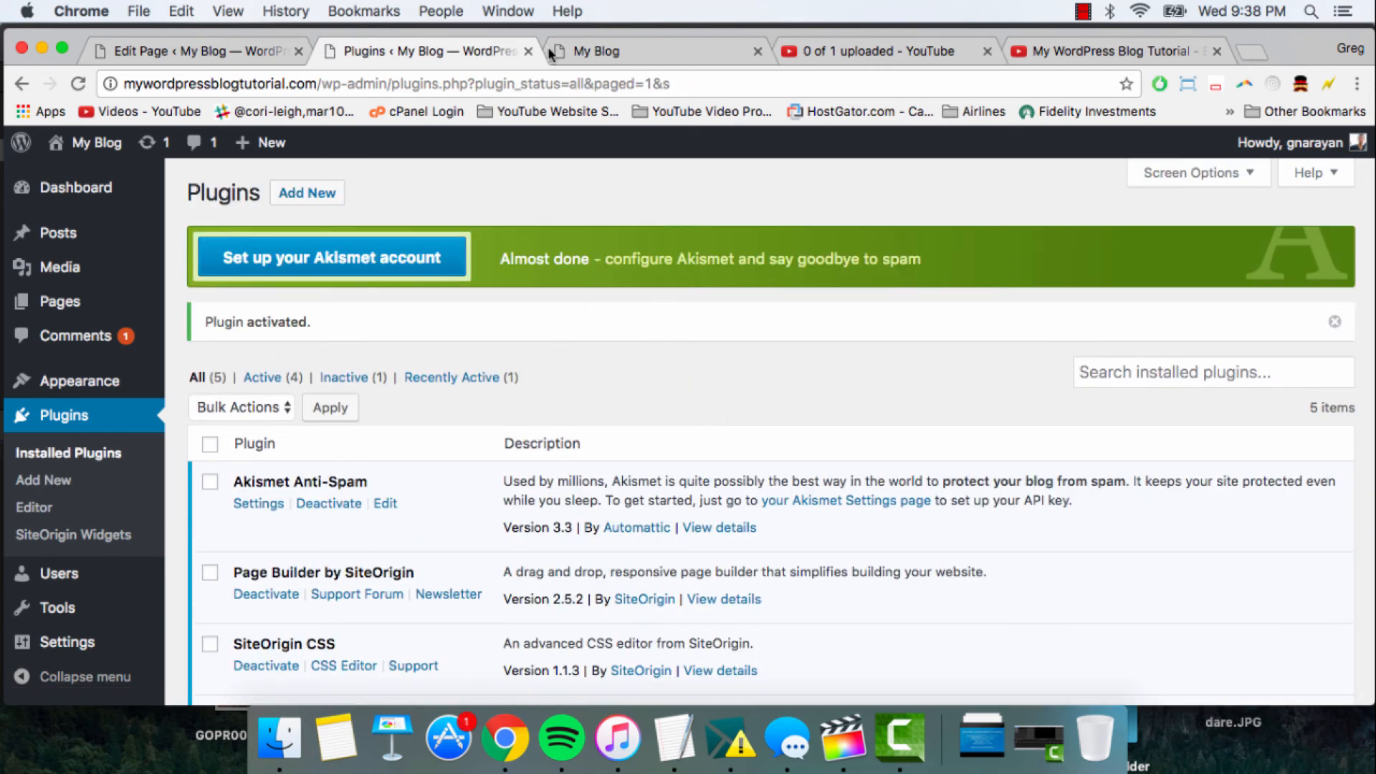
- Return to the Frontpage editor, close the widget chooser and update the page
{"action": "left_click", "coordinate": [165, 51]}
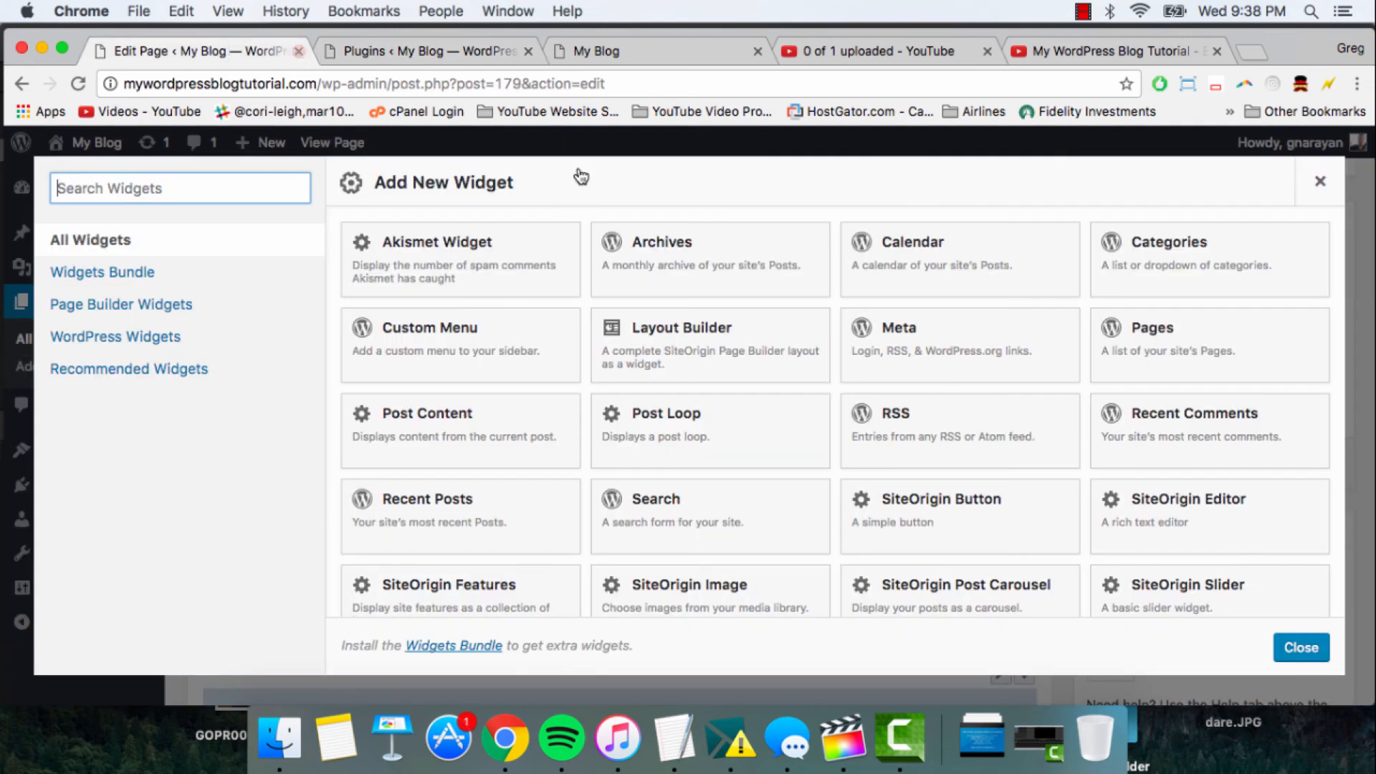
{"action": "key", "text": "Escape"}
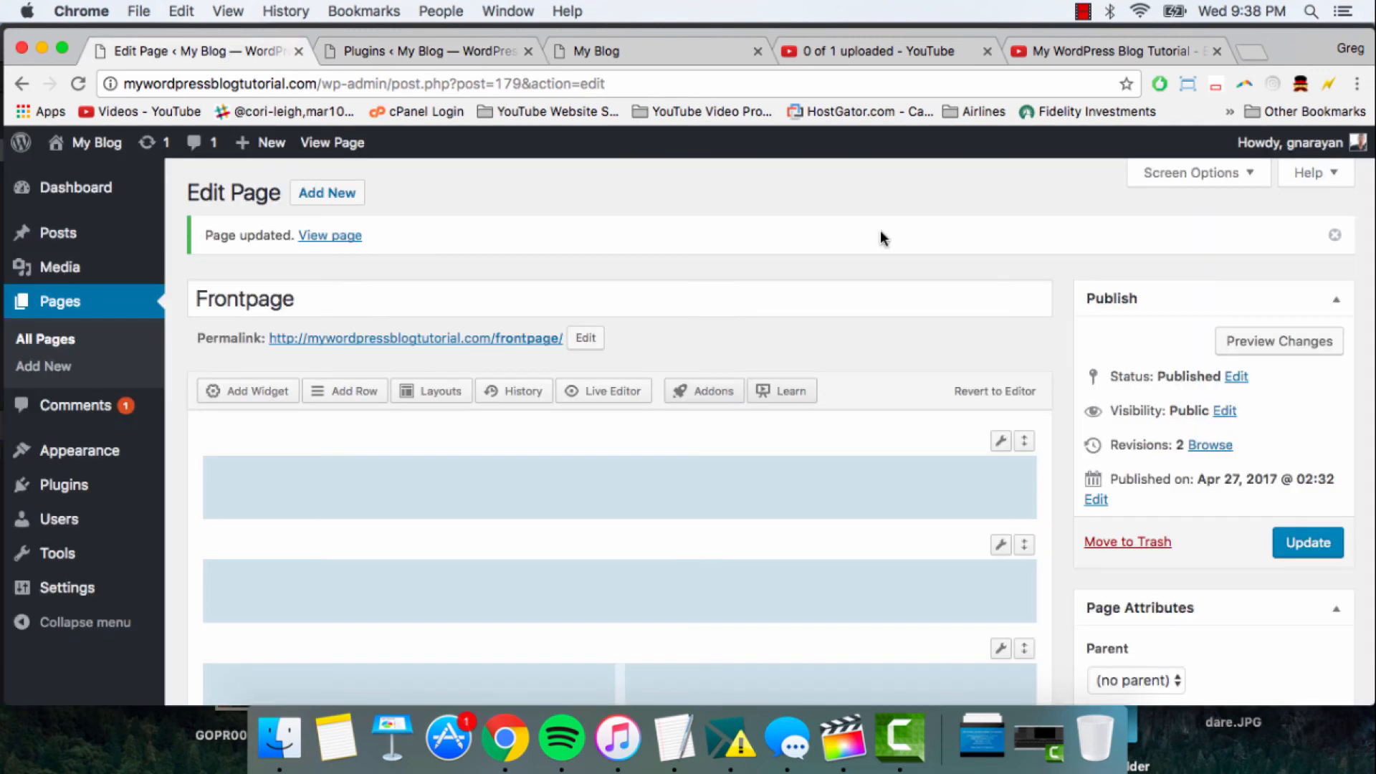
{"action": "left_click", "coordinate": [1298, 544]}
{"action": "left_click", "coordinate": [436, 53]}
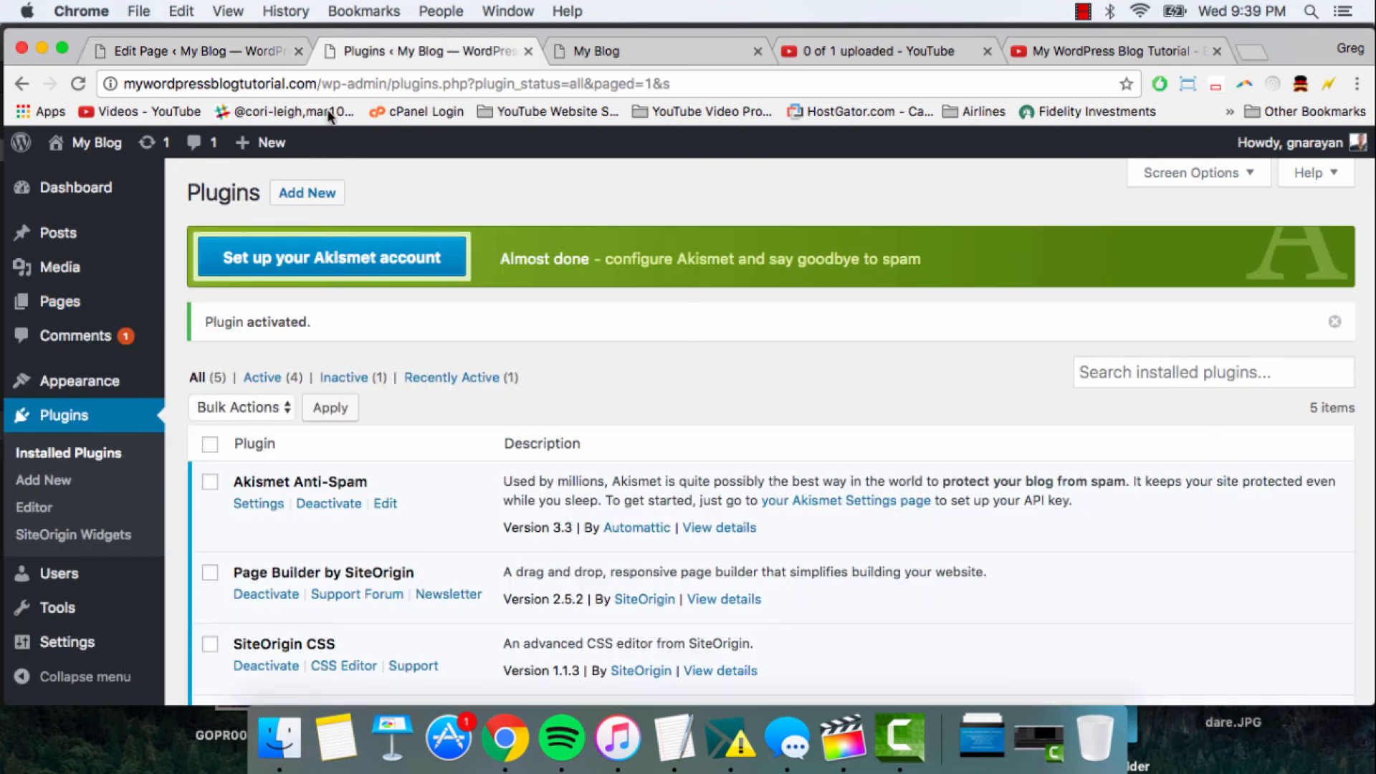
- Select the first row of the Frontpage layout and examine the widgets offered for it
{"action": "left_click", "coordinate": [167, 47]}
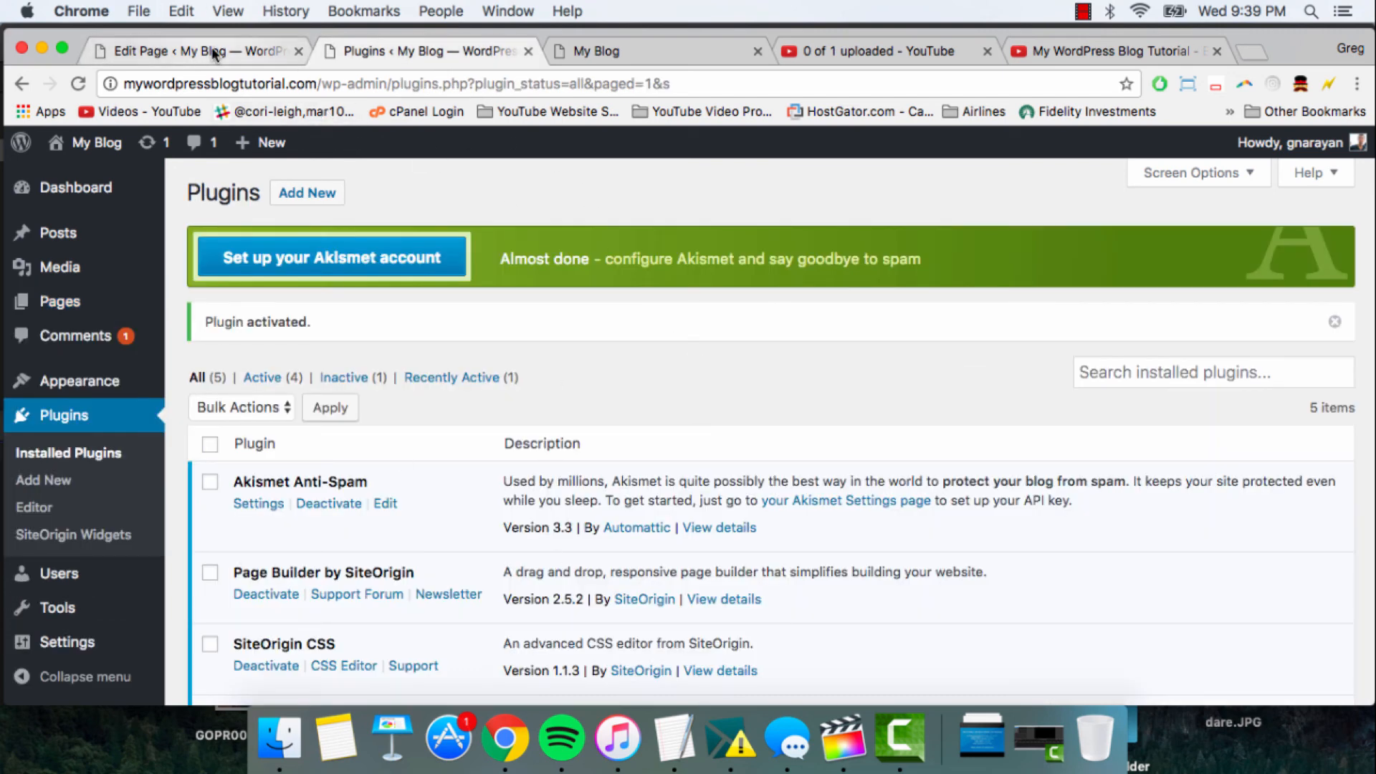
{"action": "scroll", "coordinate": [835, 255], "scroll_direction": "down", "scroll_amount": 5}
{"action": "scroll", "coordinate": [835, 254], "scroll_direction": "up", "scroll_amount": 5}
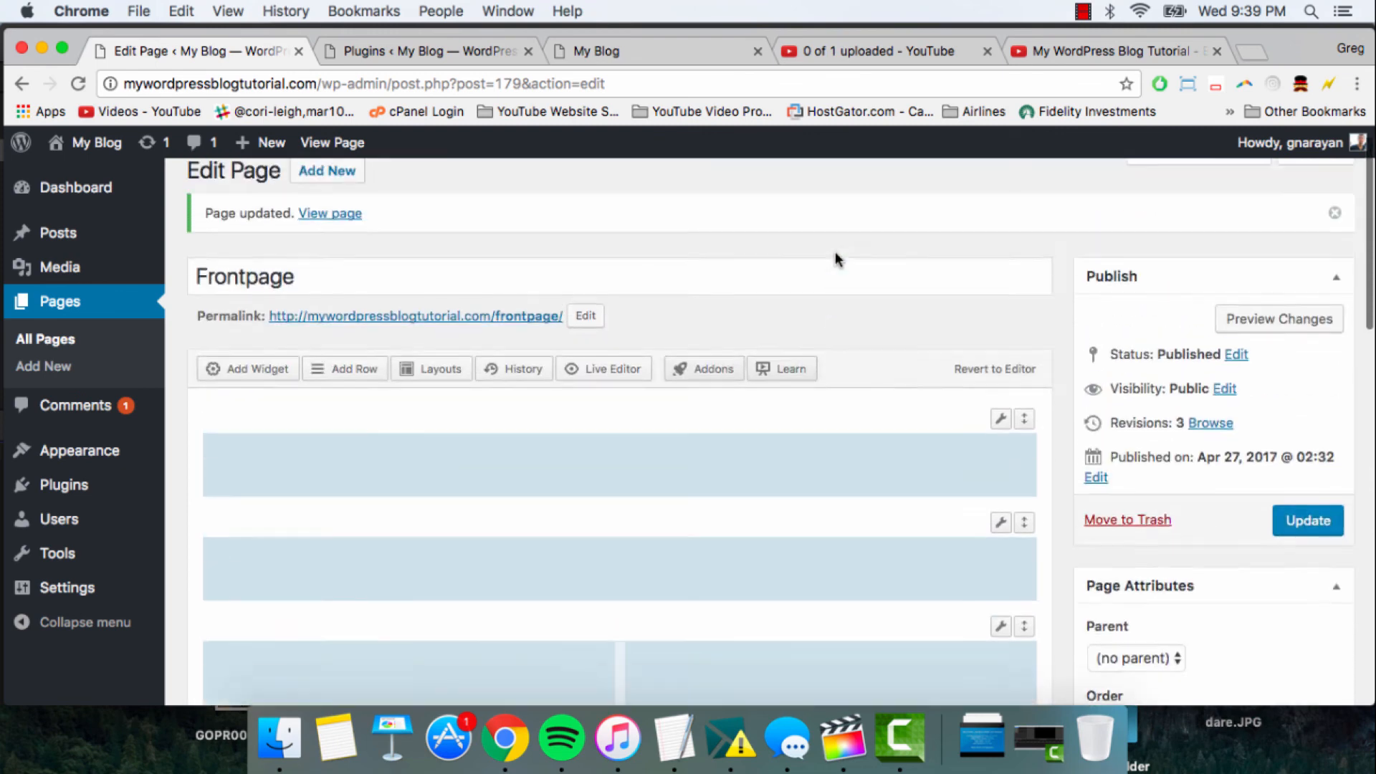
{"action": "left_click", "coordinate": [631, 478]}
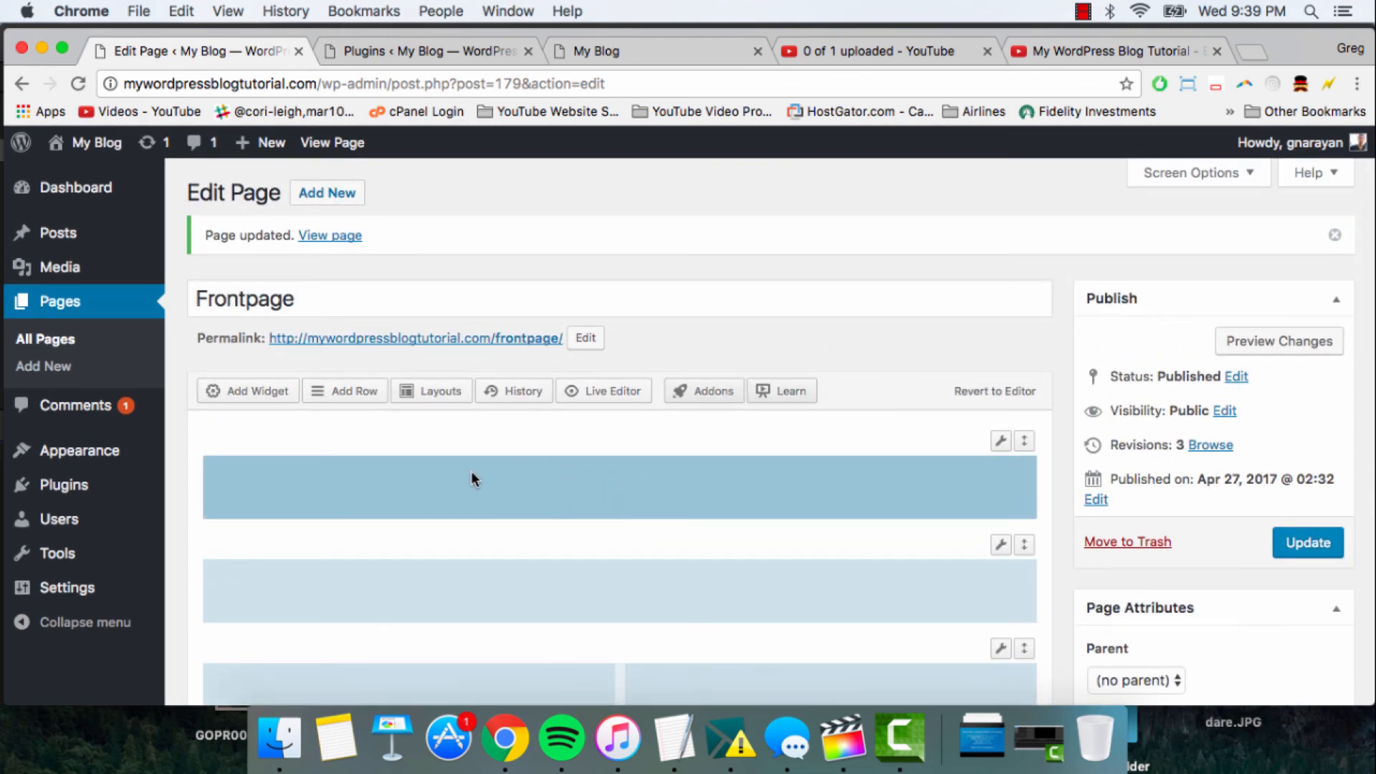
{"action": "left_click", "coordinate": [239, 395]}
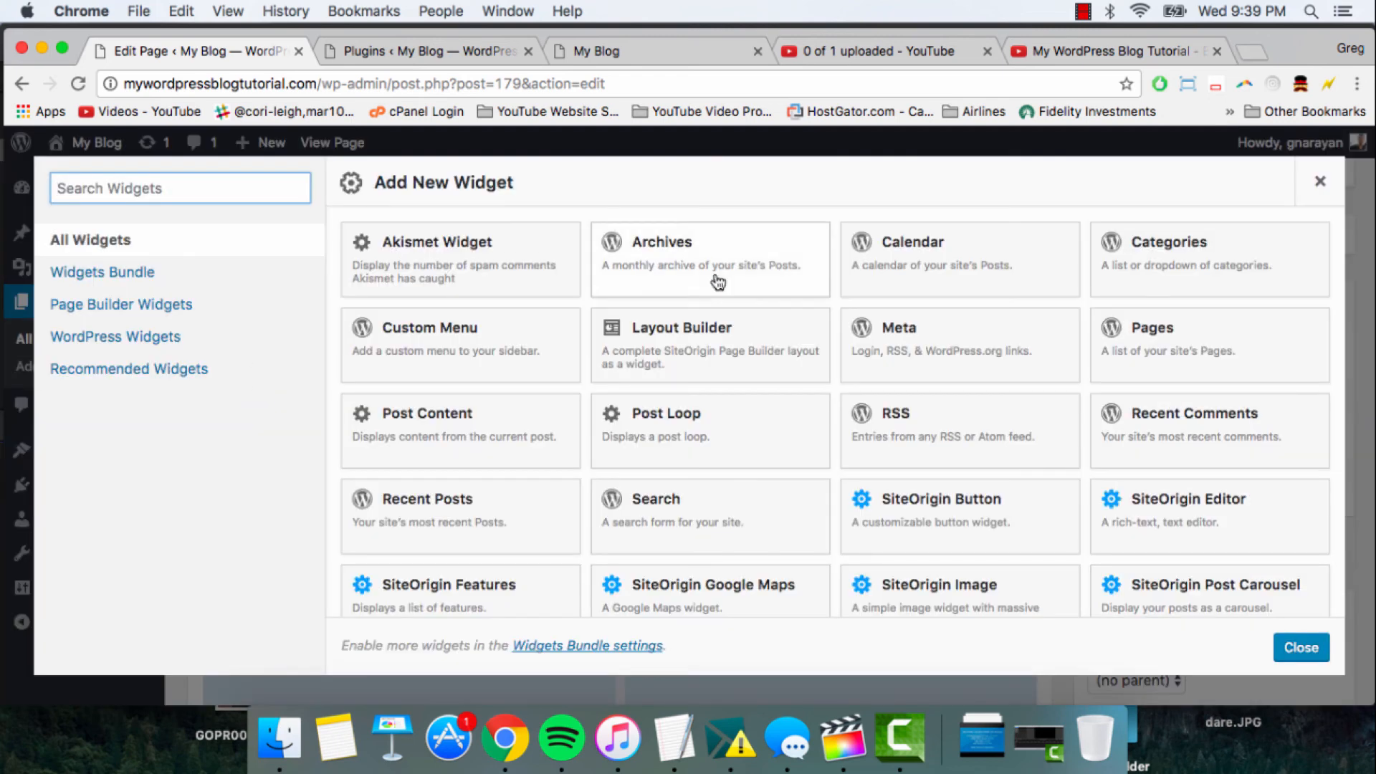
{"action": "scroll", "coordinate": [876, 481], "scroll_direction": "down", "scroll_amount": 3}
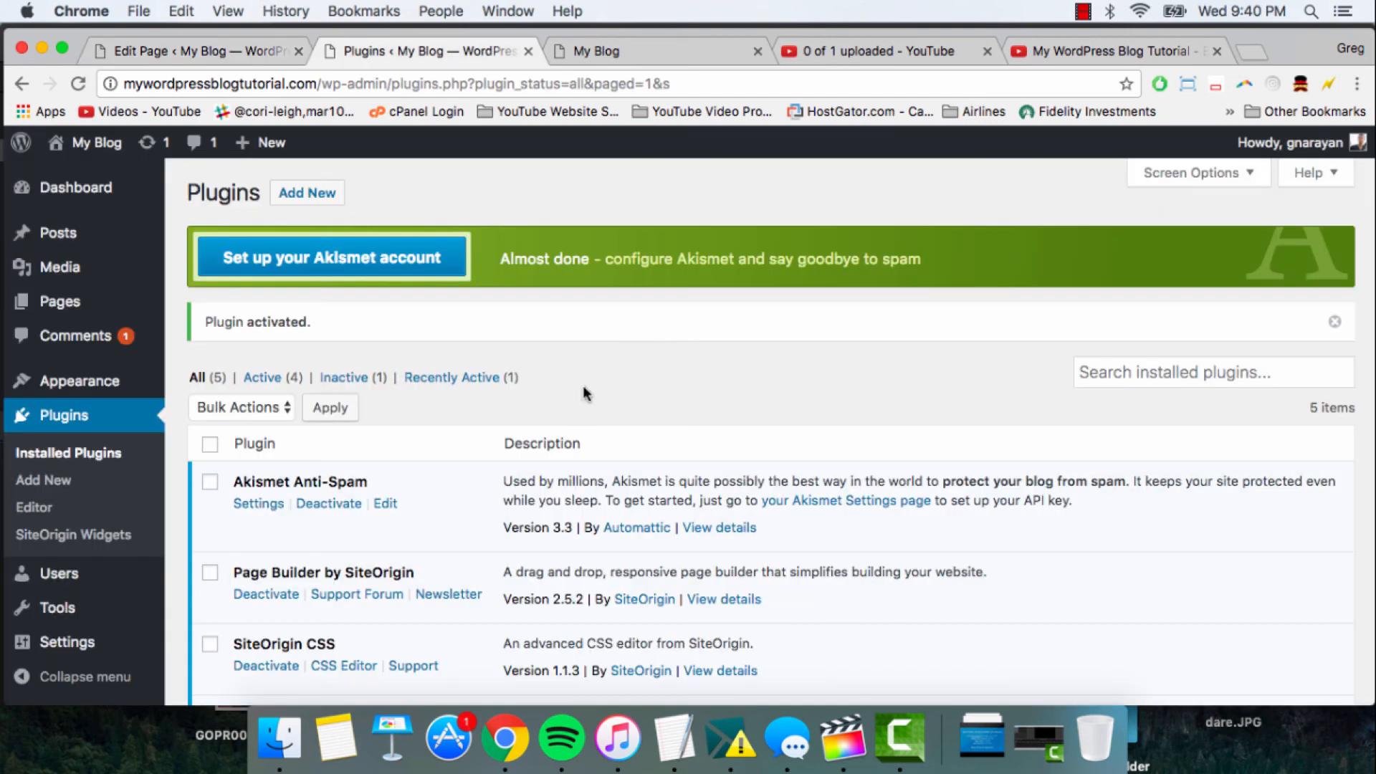
- Search the plugins available to add for "meta slider", then install and activate the Meta Slider plugin
{"action": "left_click", "coordinate": [308, 200]}
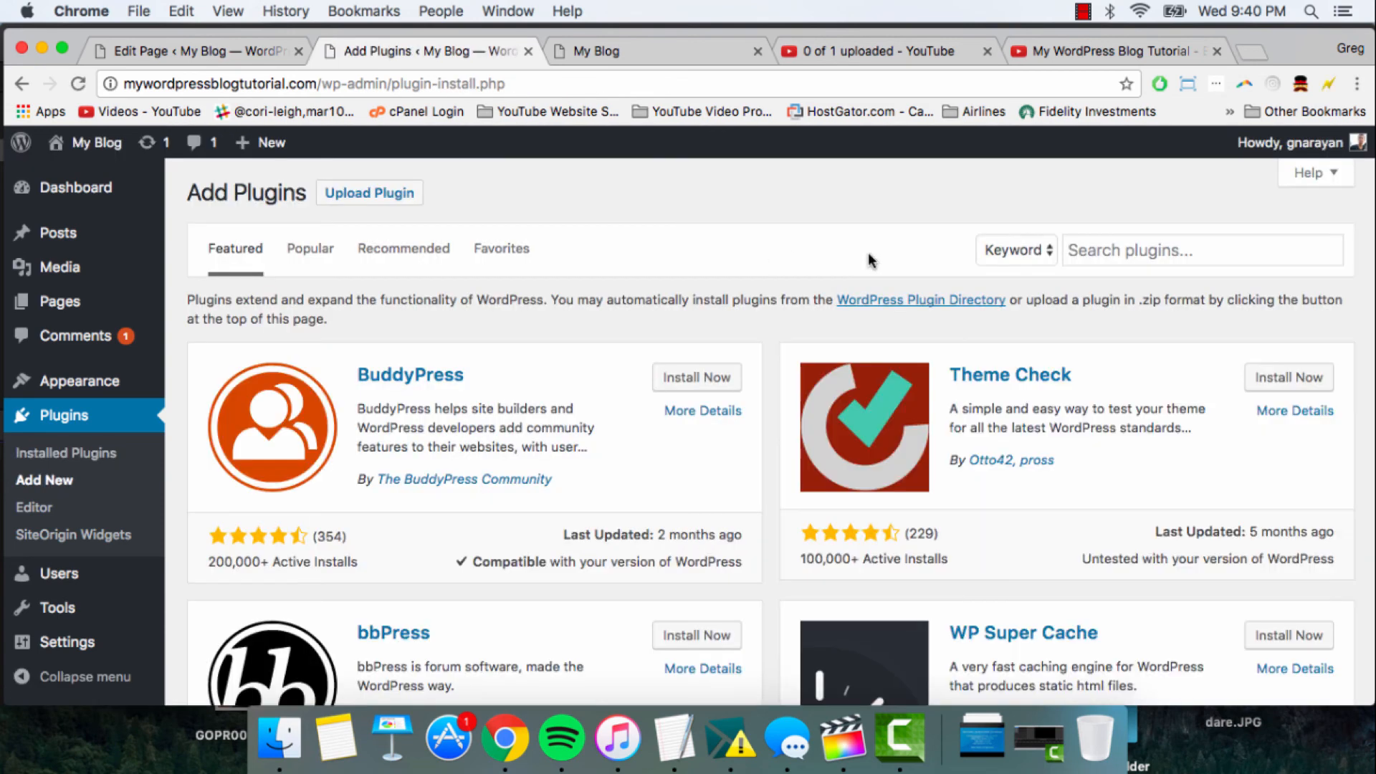
{"action": "left_click", "coordinate": [1130, 249]}
{"action": "type", "text": "m"}
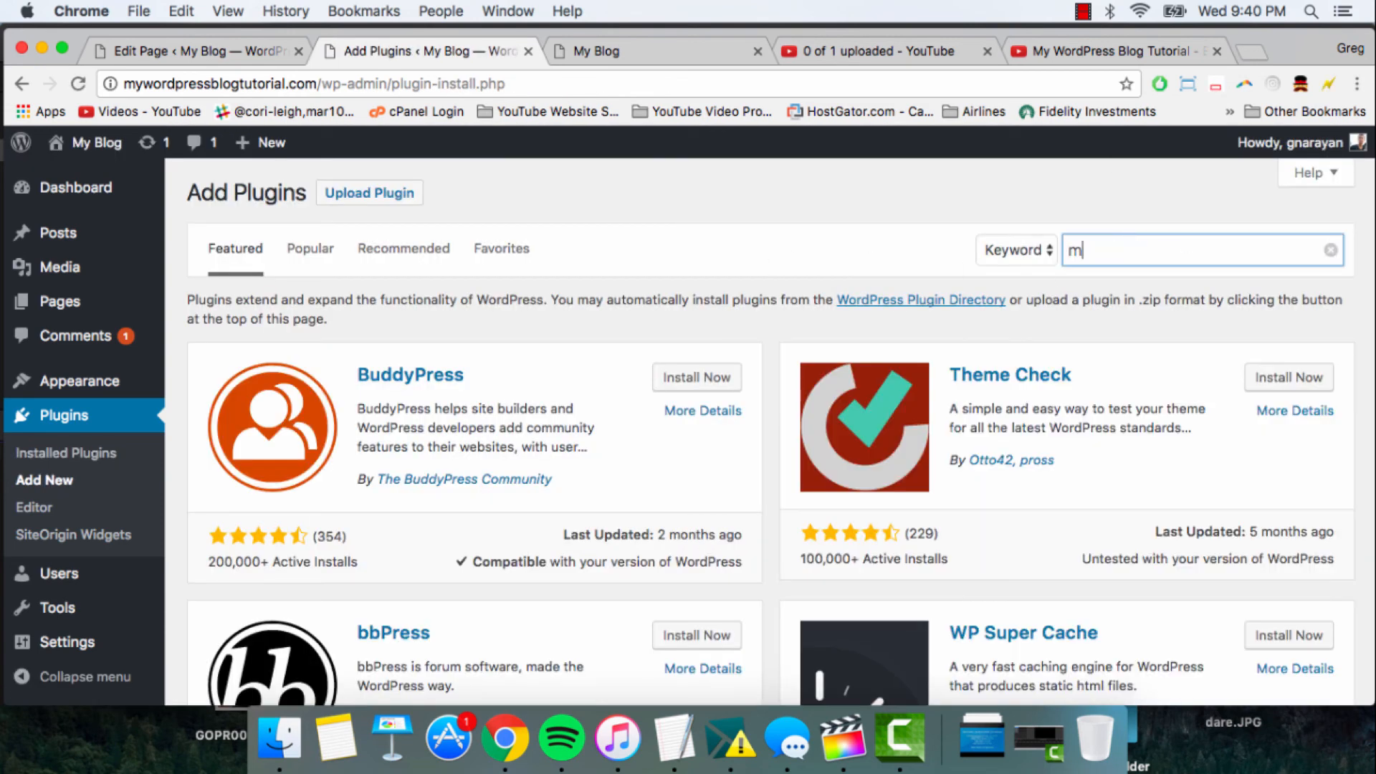
{"action": "type", "text": "eta slider"}
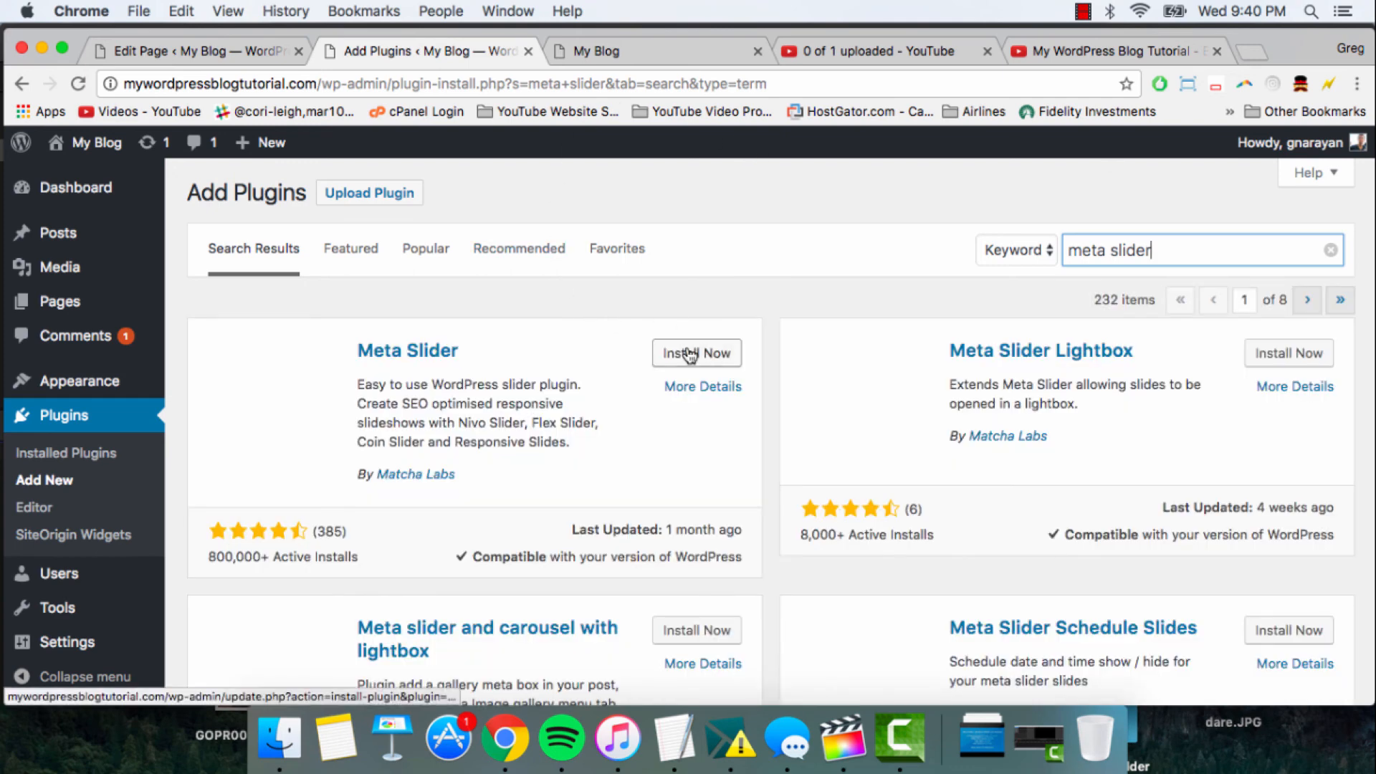
{"action": "left_click", "coordinate": [690, 353]}
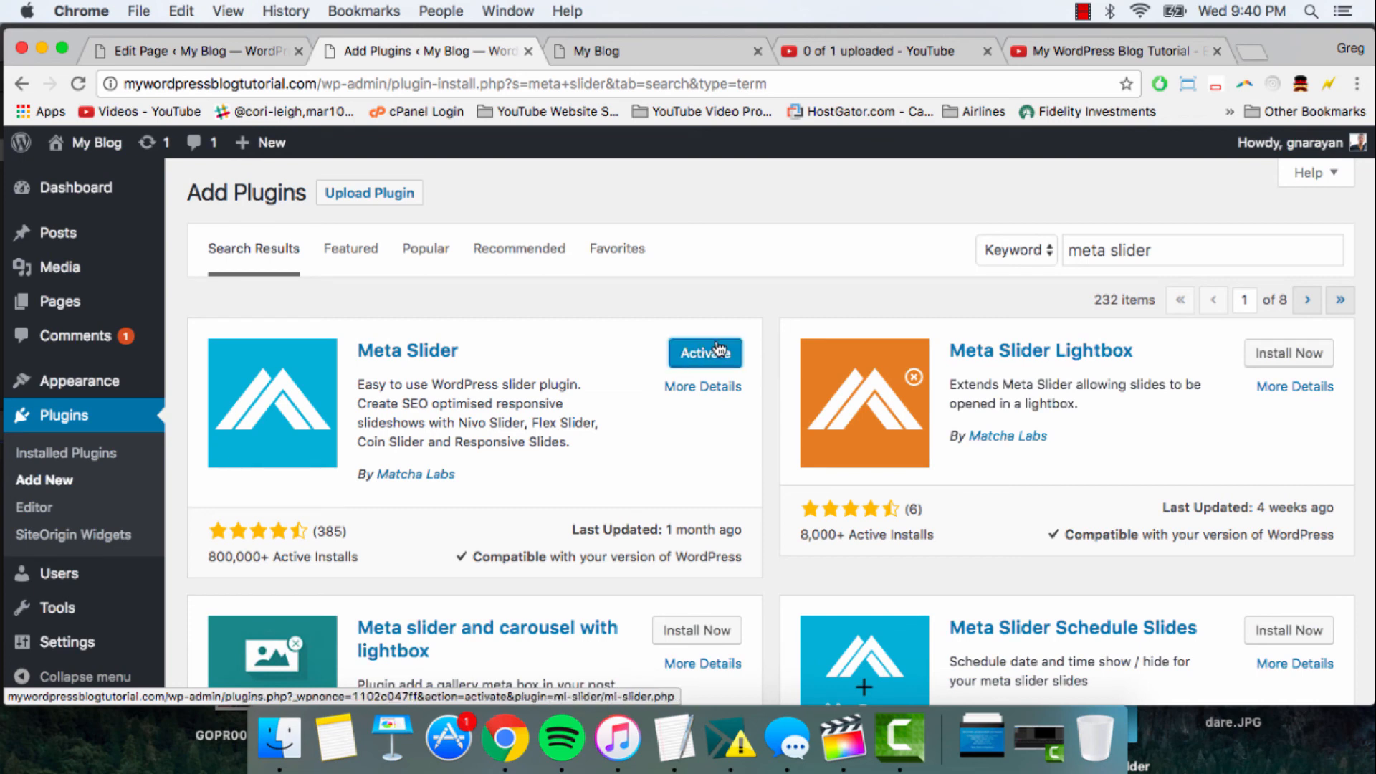
{"action": "left_click", "coordinate": [718, 351]}
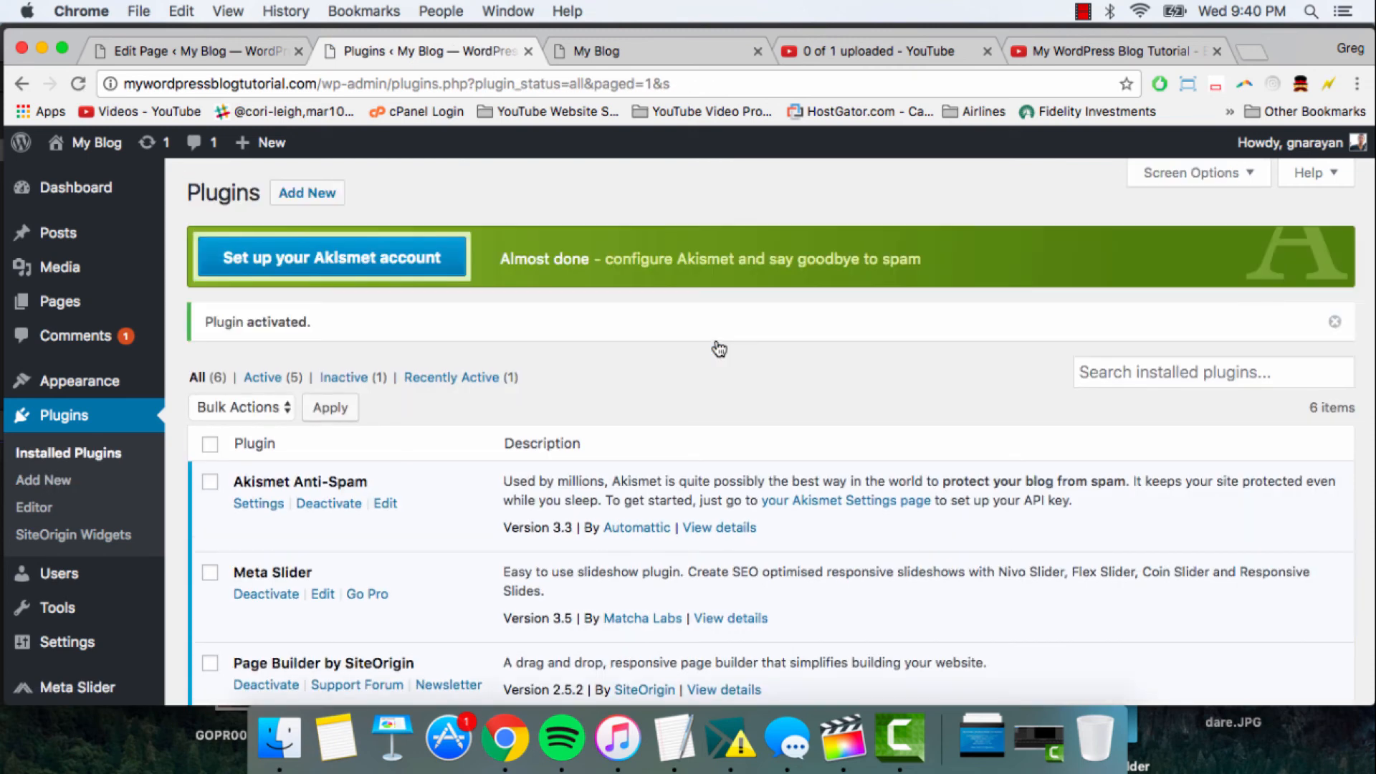
- Go back to the Frontpage editor and update the page to load the Meta Slider plugin
{"action": "left_click", "coordinate": [229, 53]}
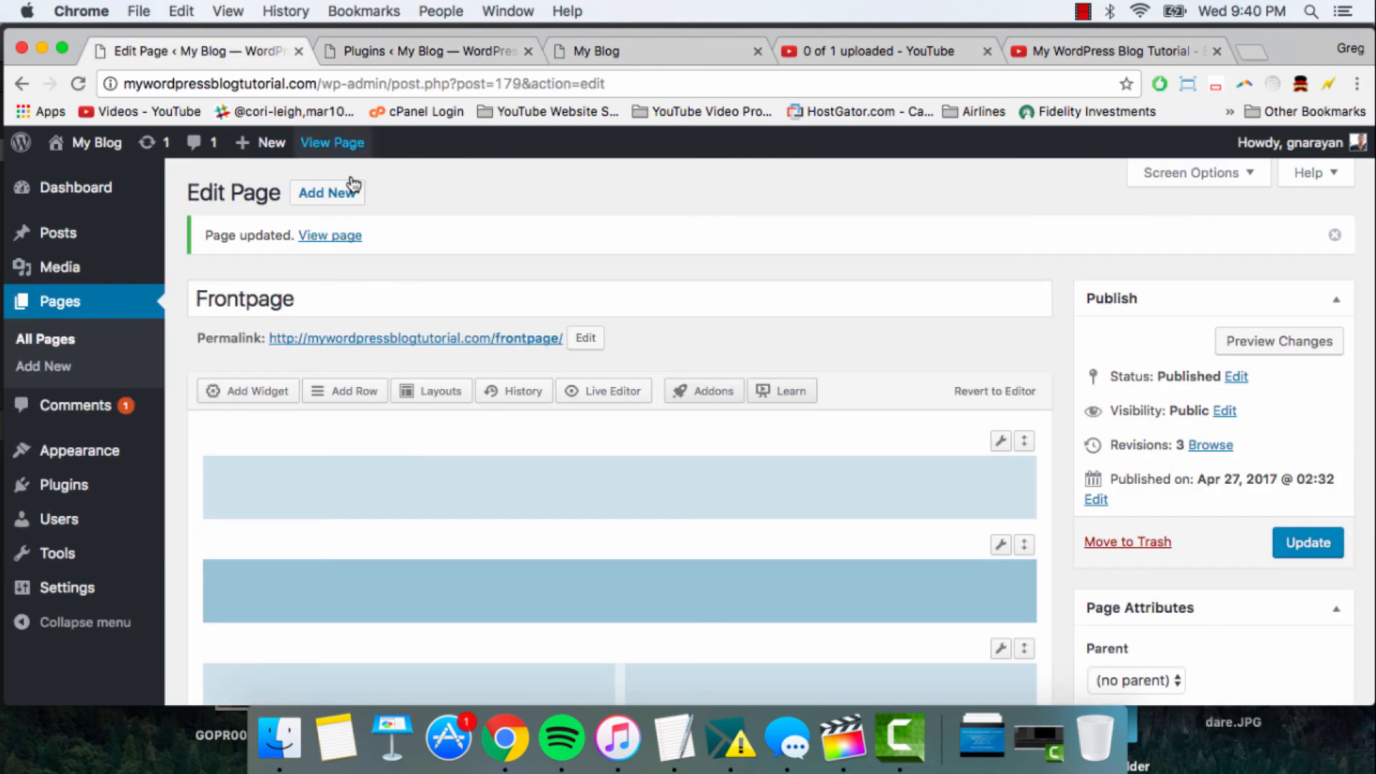
{"action": "scroll", "coordinate": [1046, 343], "scroll_direction": "down", "scroll_amount": 2}
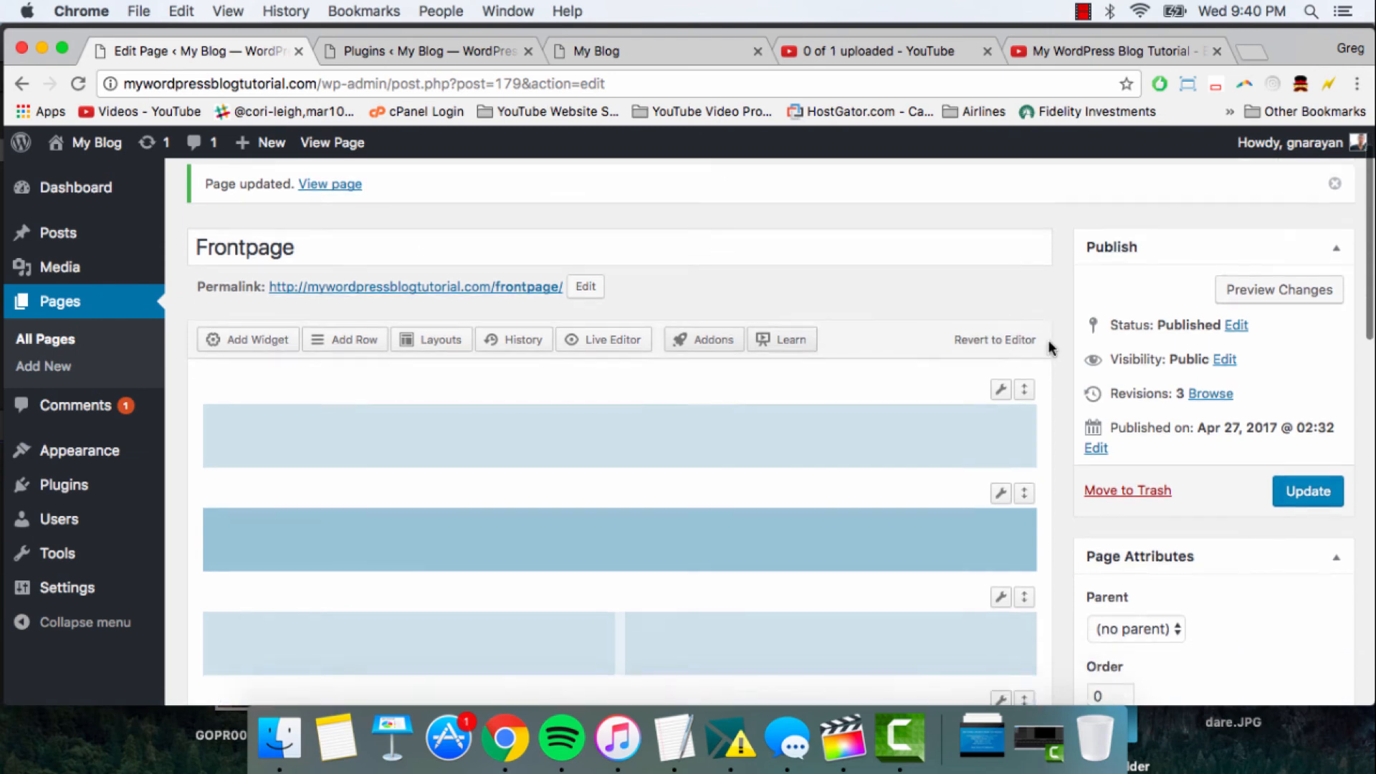
{"action": "left_click", "coordinate": [1321, 460]}
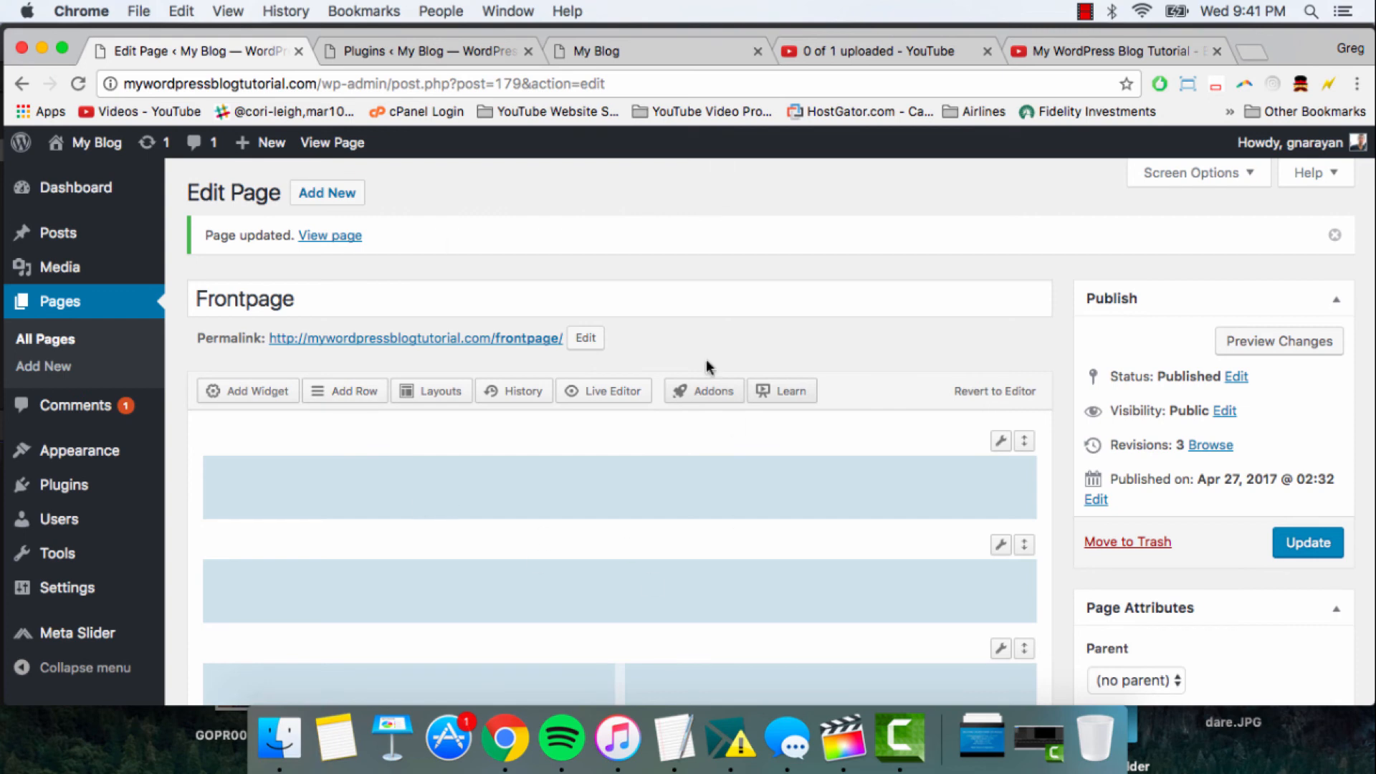
- Add a Meta Slider widget to the first row of the Frontpage layout
{"action": "scroll", "coordinate": [731, 365], "scroll_direction": "down", "scroll_amount": 5}
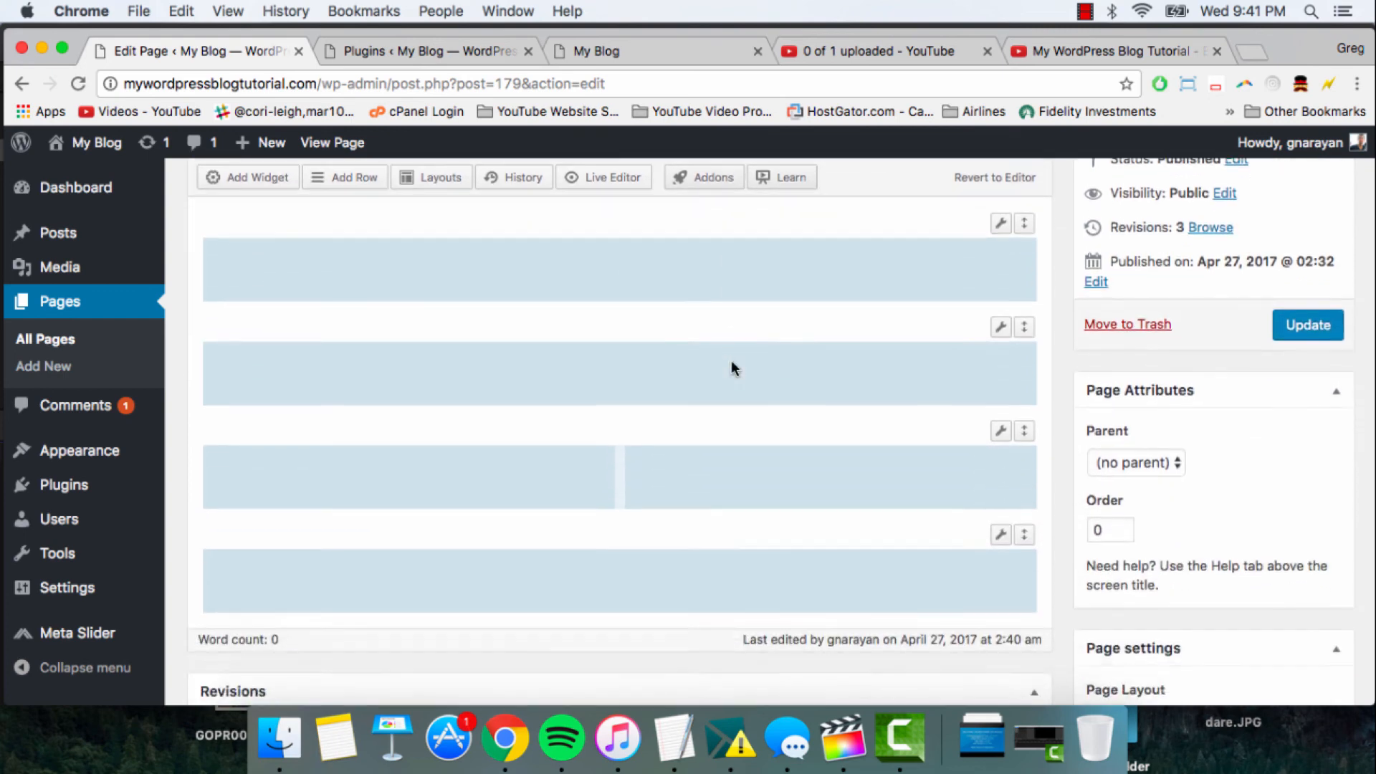
{"action": "scroll", "coordinate": [587, 282], "scroll_direction": "up", "scroll_amount": 1}
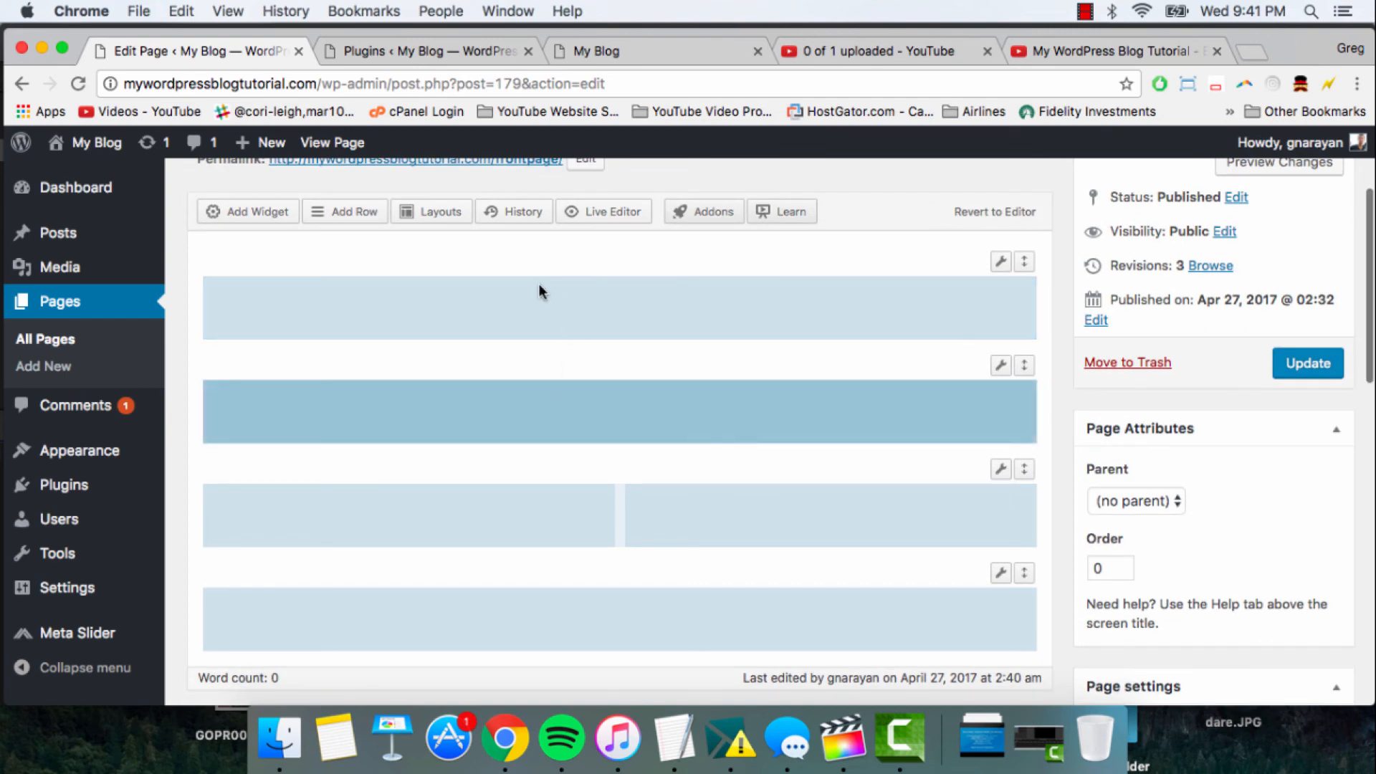
{"action": "scroll", "coordinate": [539, 282], "scroll_direction": "up", "scroll_amount": 4}
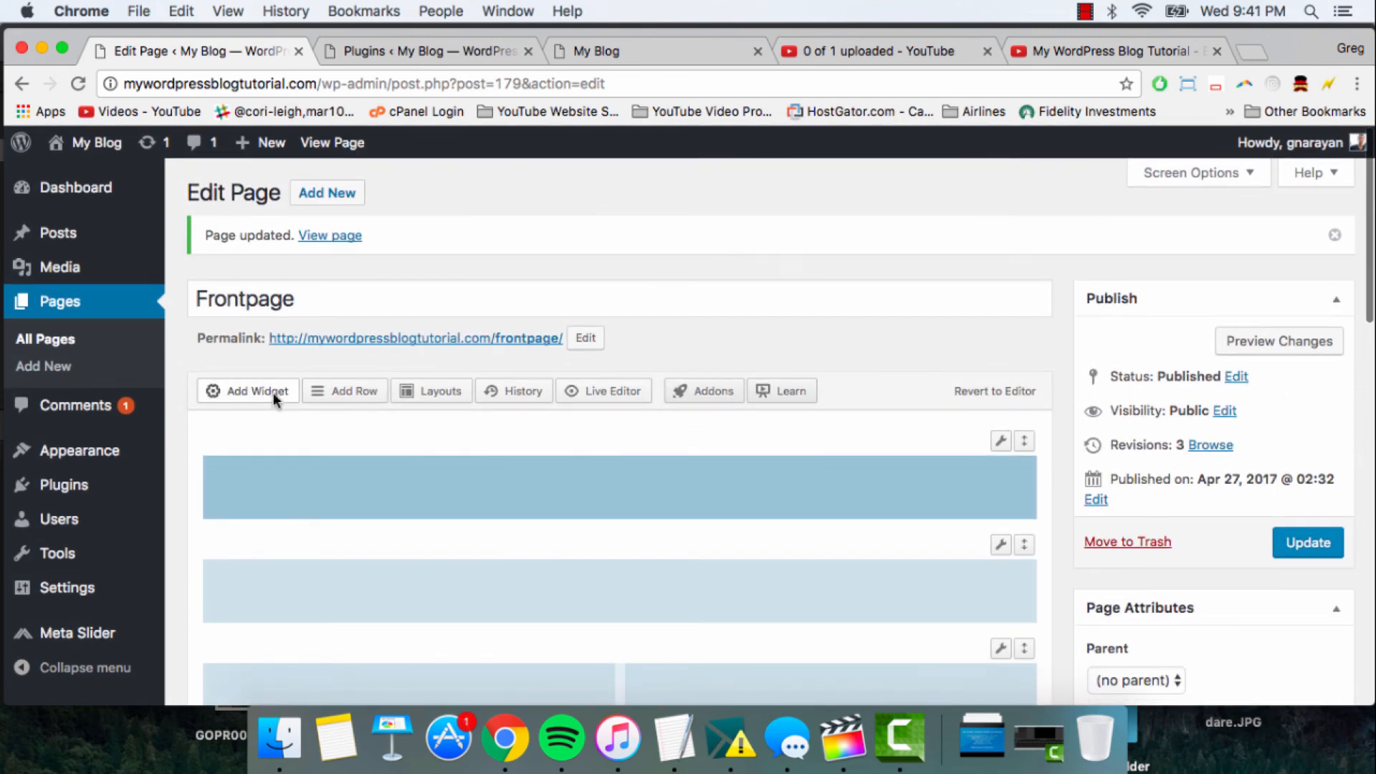
{"action": "left_click", "coordinate": [273, 393]}
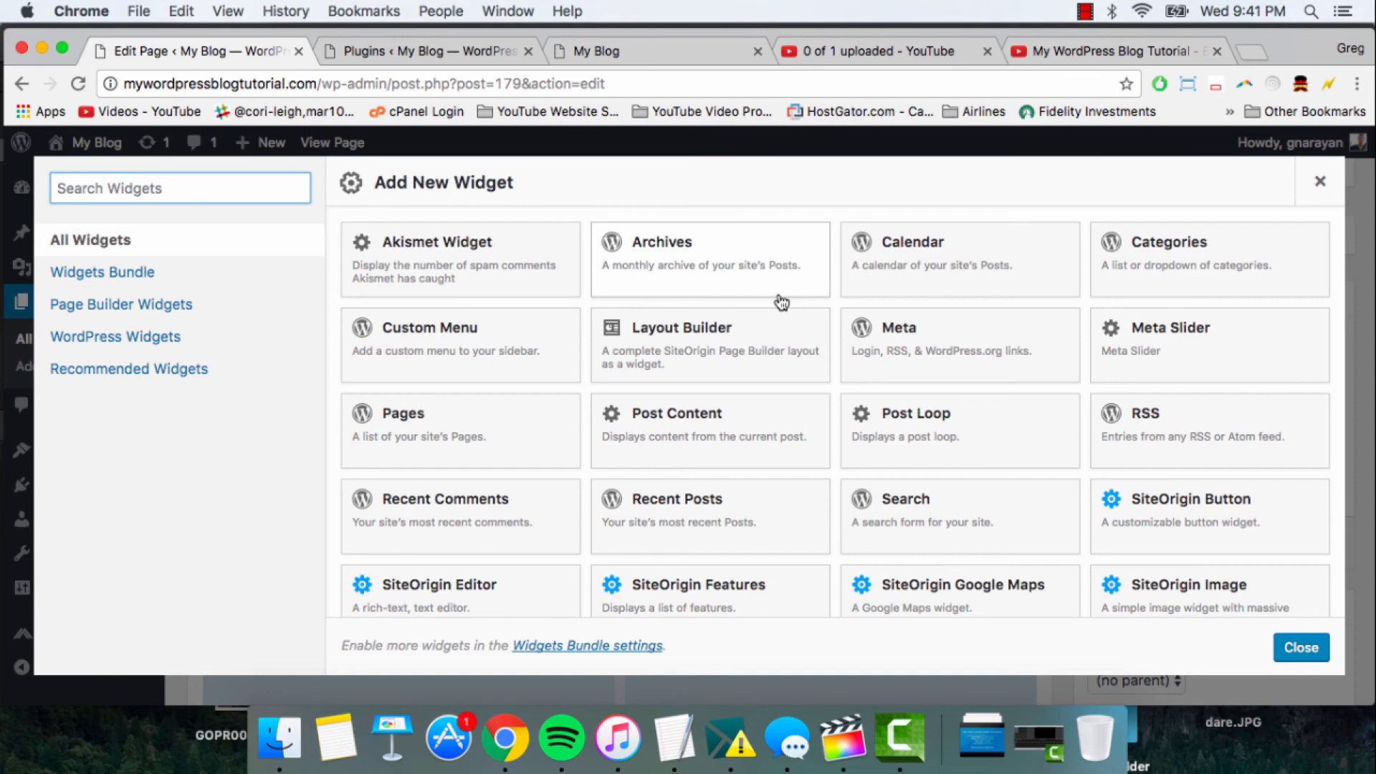
{"action": "left_click", "coordinate": [1175, 358]}
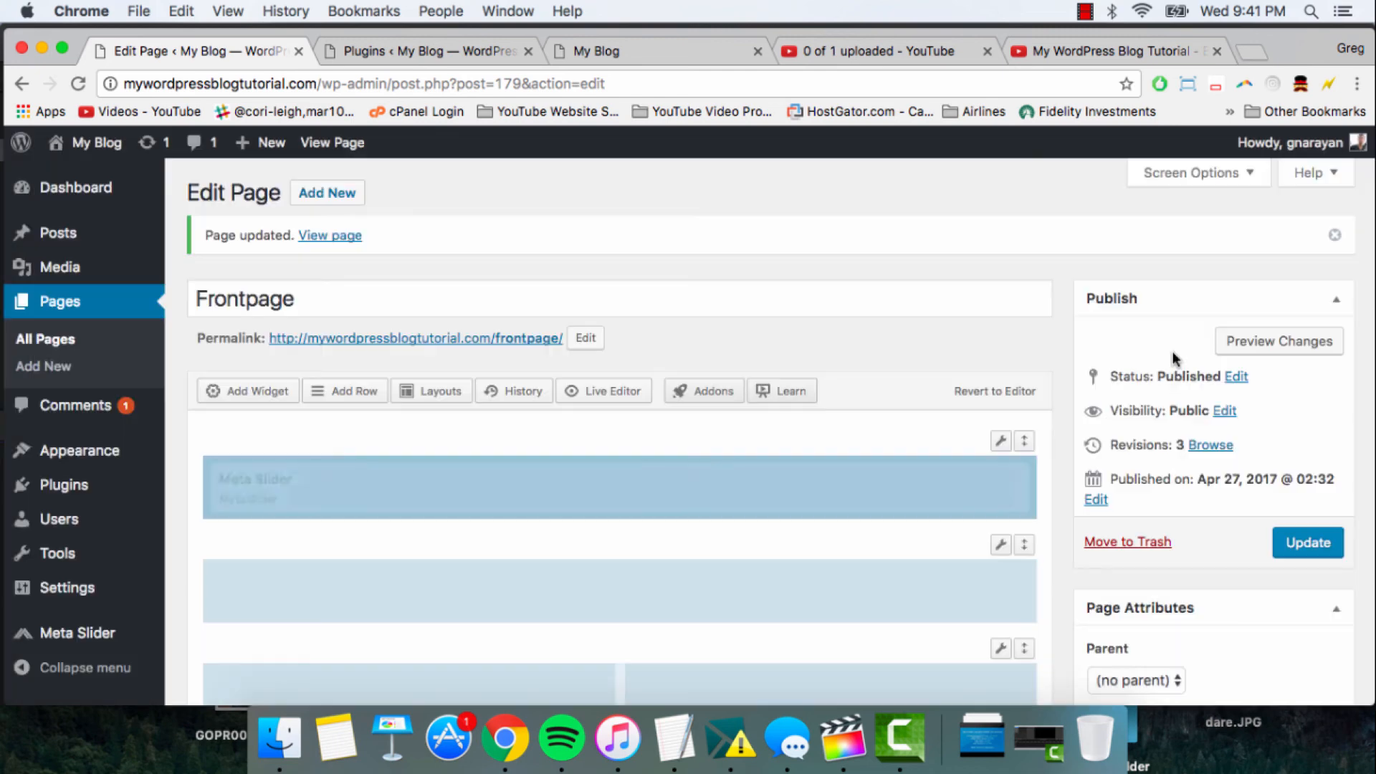
- Set the first row's Meta Slider widget to use New Slider without a title, and update the page
{"action": "scroll", "coordinate": [863, 344], "scroll_direction": "down", "scroll_amount": 4}
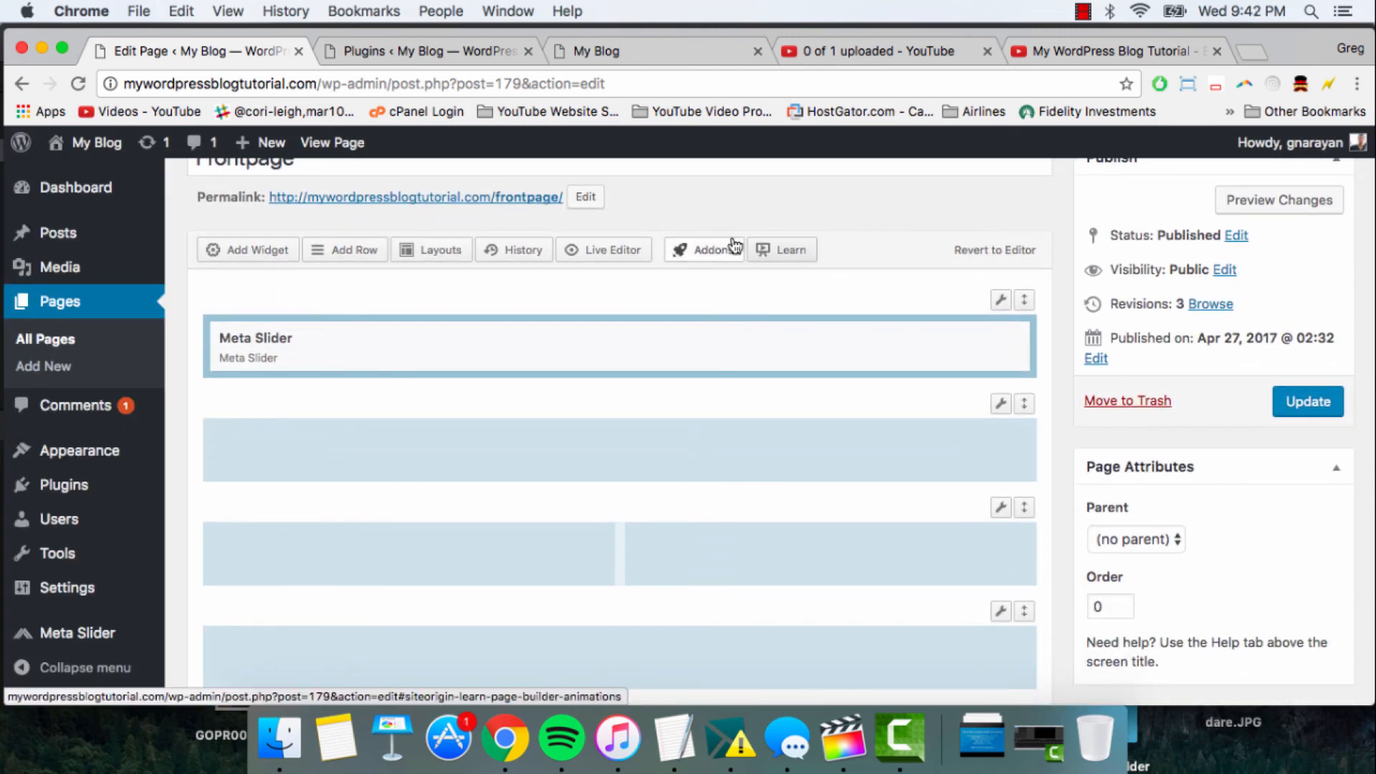
{"action": "left_click", "coordinate": [617, 335]}
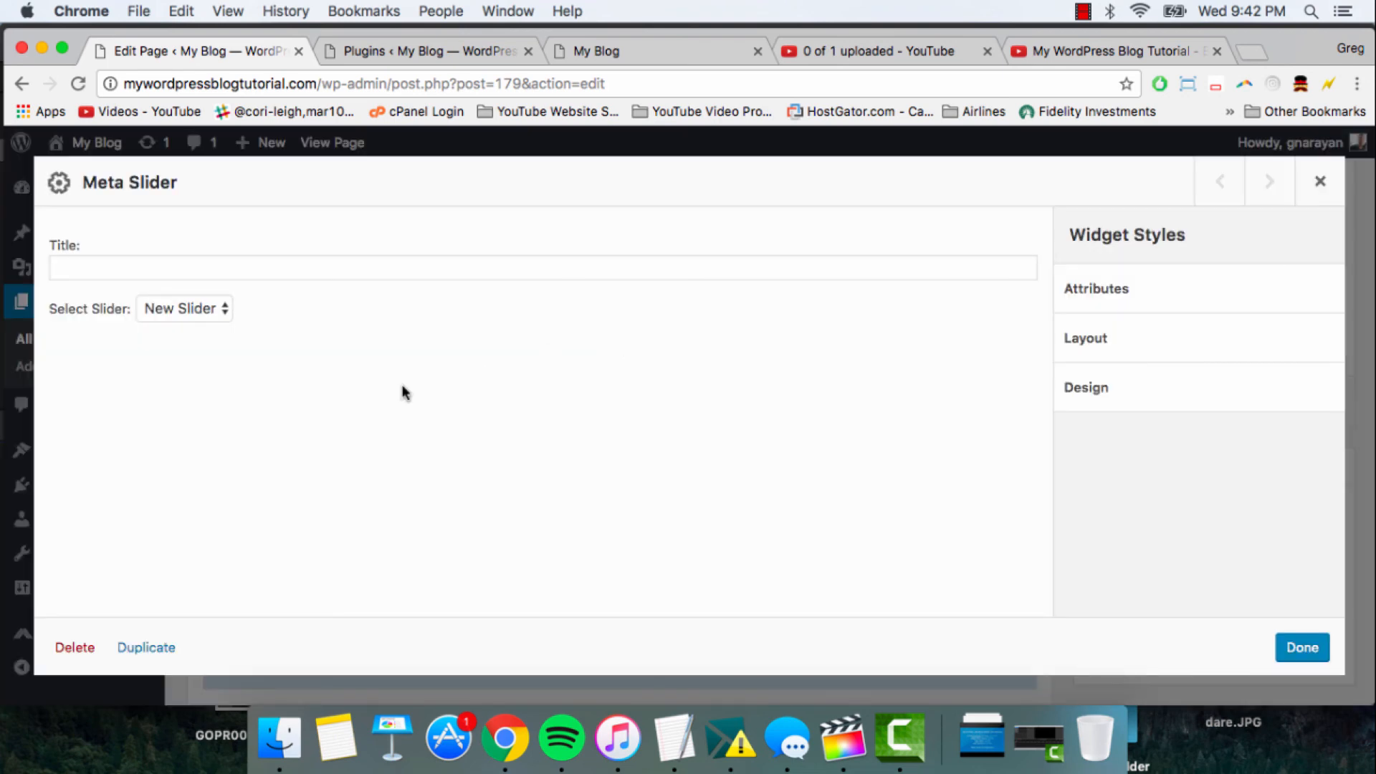
{"action": "left_click", "coordinate": [245, 265]}
{"action": "left_click", "coordinate": [208, 308]}
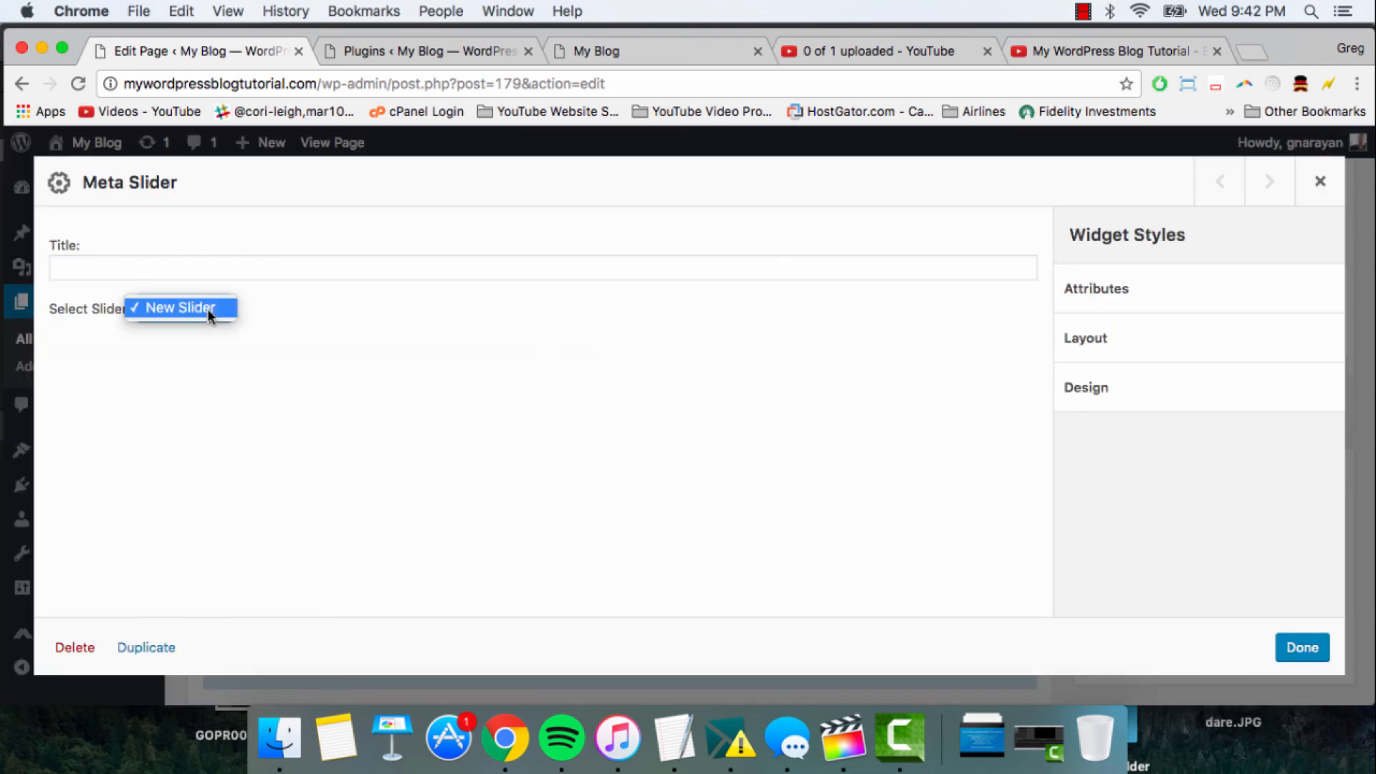
{"action": "left_click", "coordinate": [308, 365]}
{"action": "left_click", "coordinate": [1302, 648]}
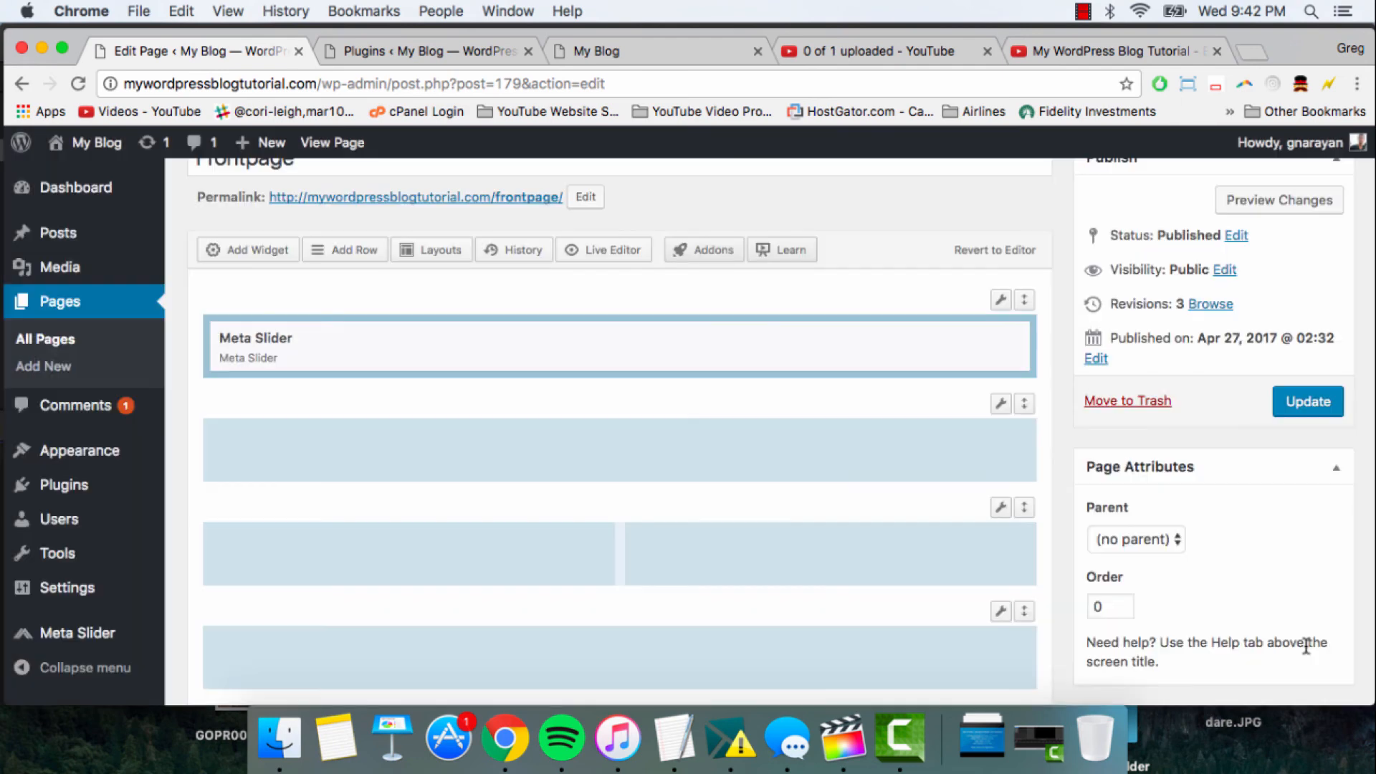
{"action": "left_click", "coordinate": [1297, 397]}
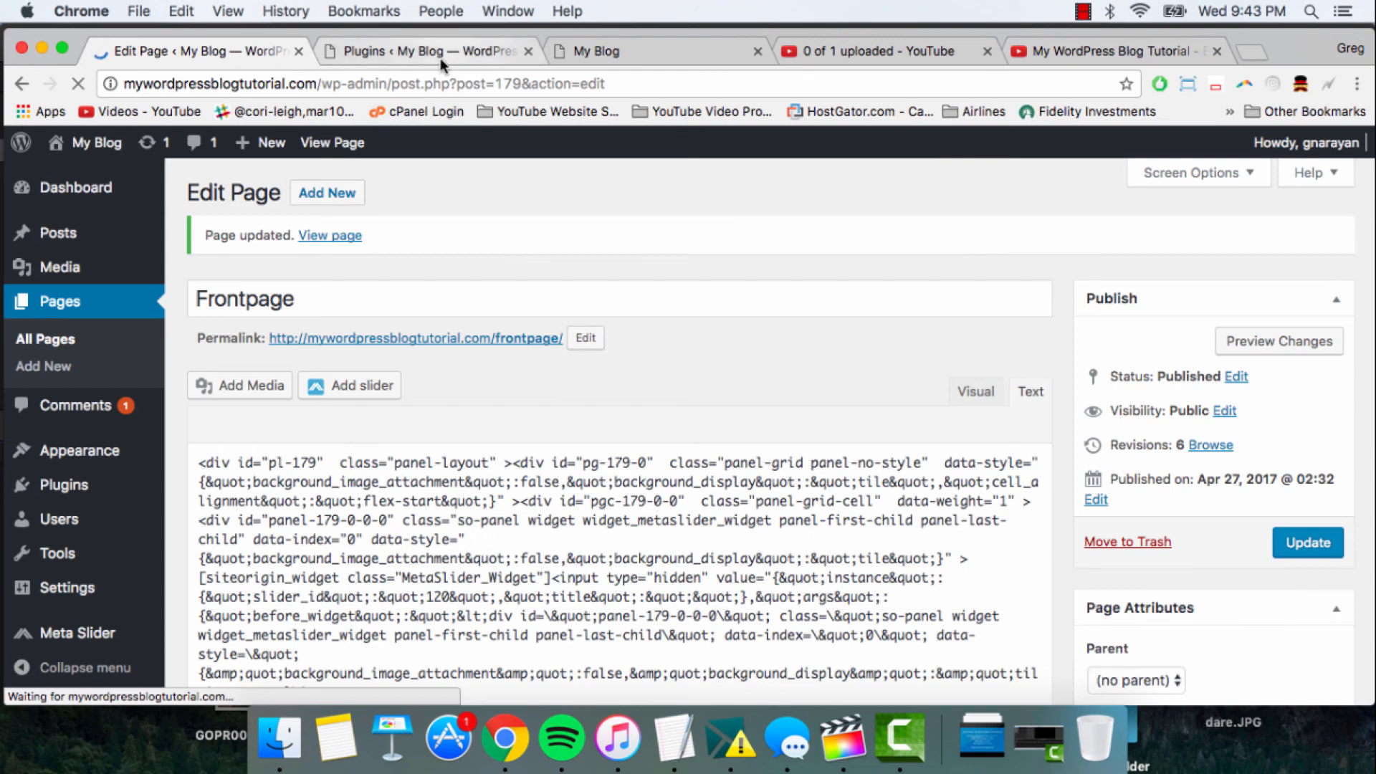
- Move the Plugins browser tab ahead of the Frontpage editor's tab and open the site's Meta Slider page in it
{"action": "left_click", "coordinate": [415, 48]}
{"action": "left_click_drag", "start_coordinate": [437, 46], "coordinate": [171, 46]}
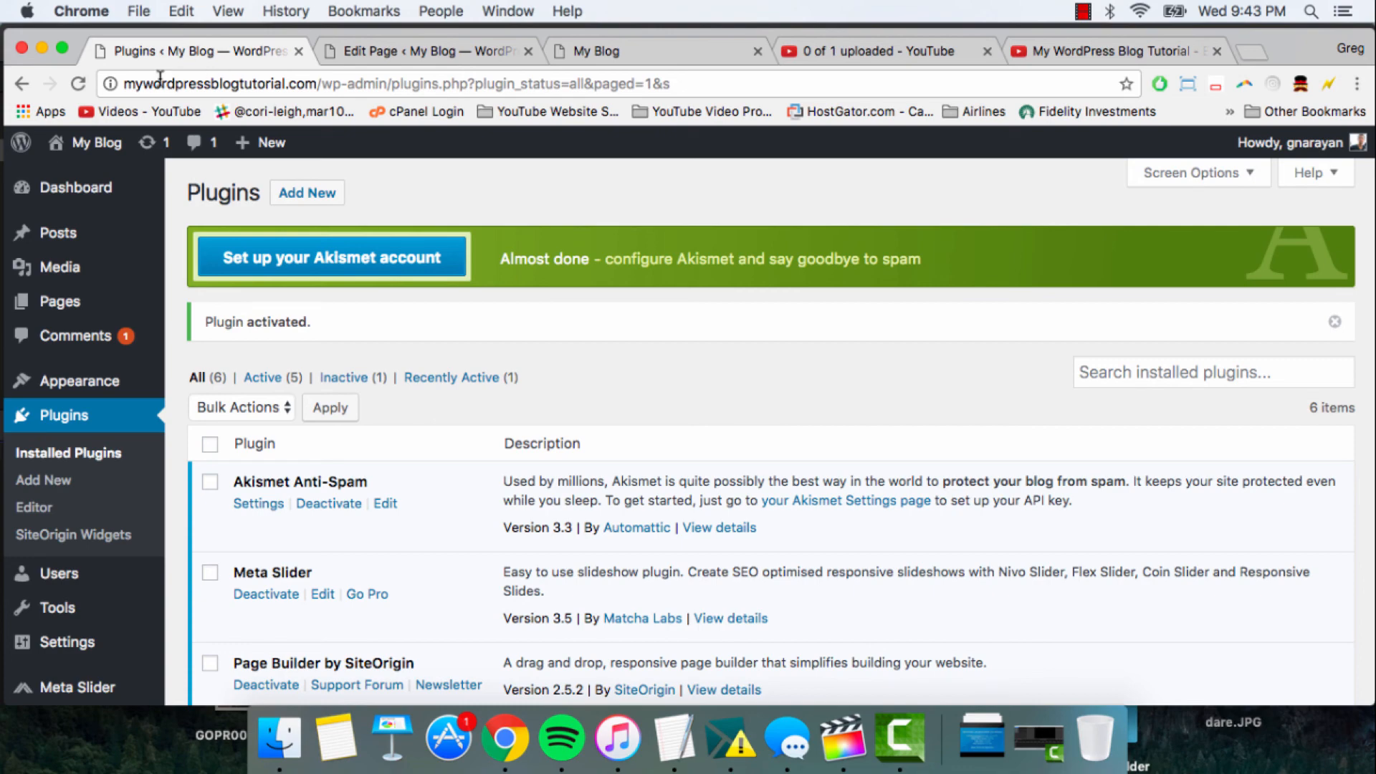
{"action": "scroll", "coordinate": [72, 237], "scroll_direction": "down", "scroll_amount": 5}
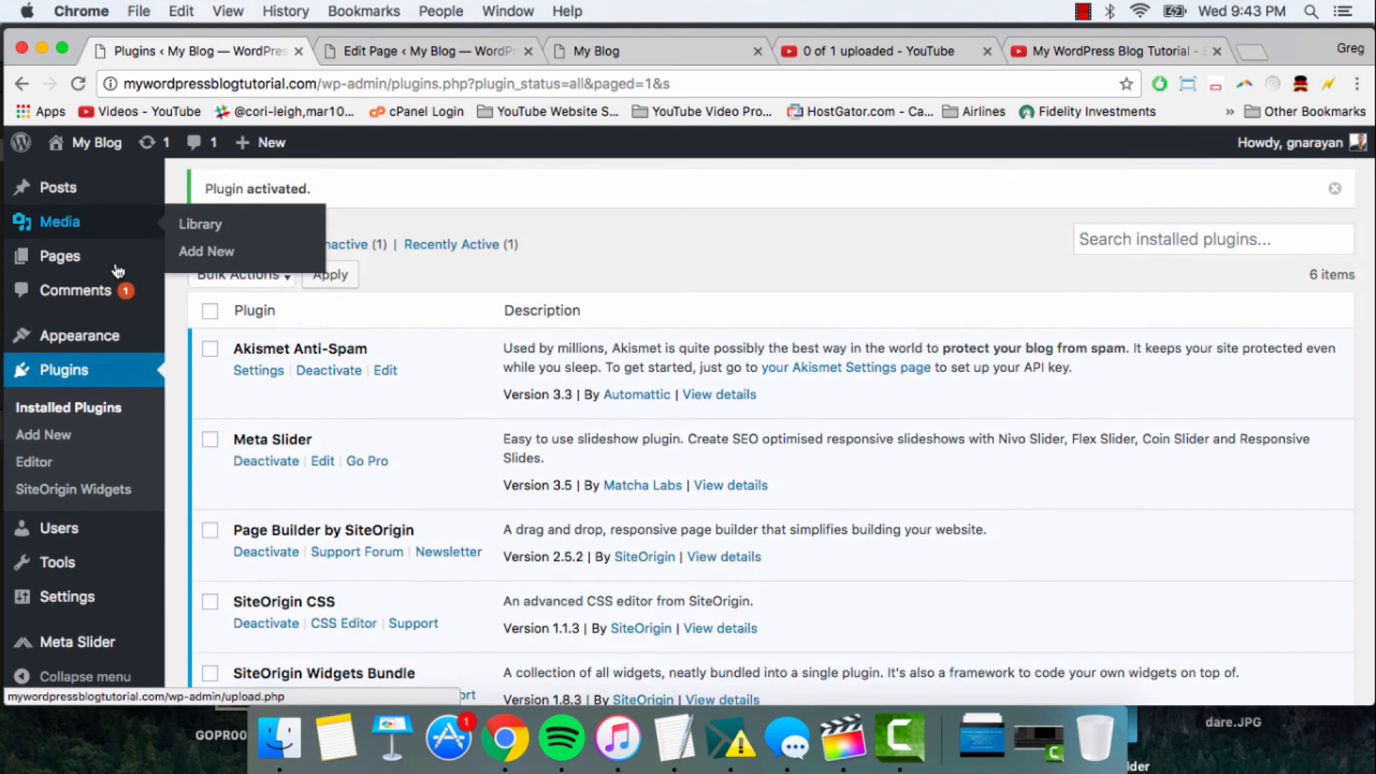
{"action": "left_click", "coordinate": [93, 649]}
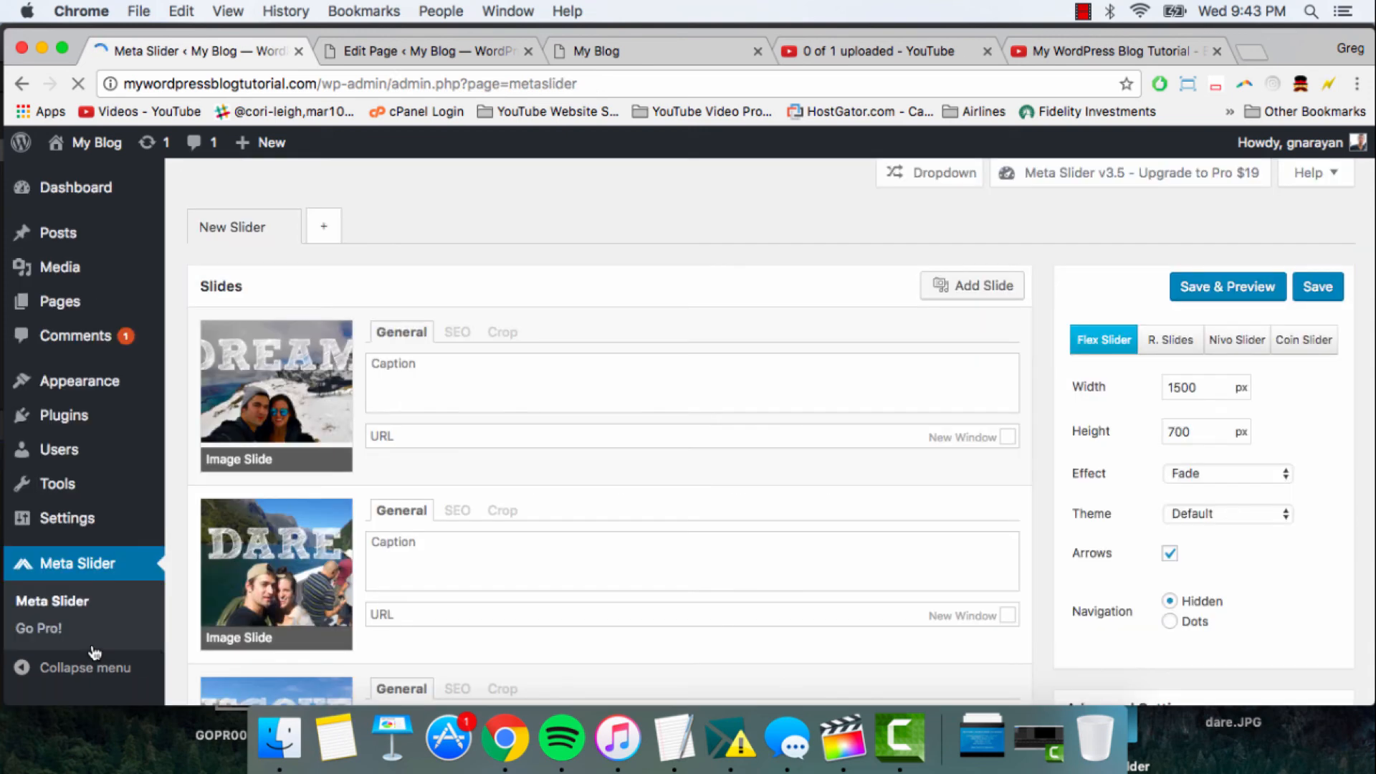
- Delete the three existing DREAM, DARE and DISCOVER slides from New Slider
{"action": "scroll", "coordinate": [337, 473], "scroll_direction": "down", "scroll_amount": 5}
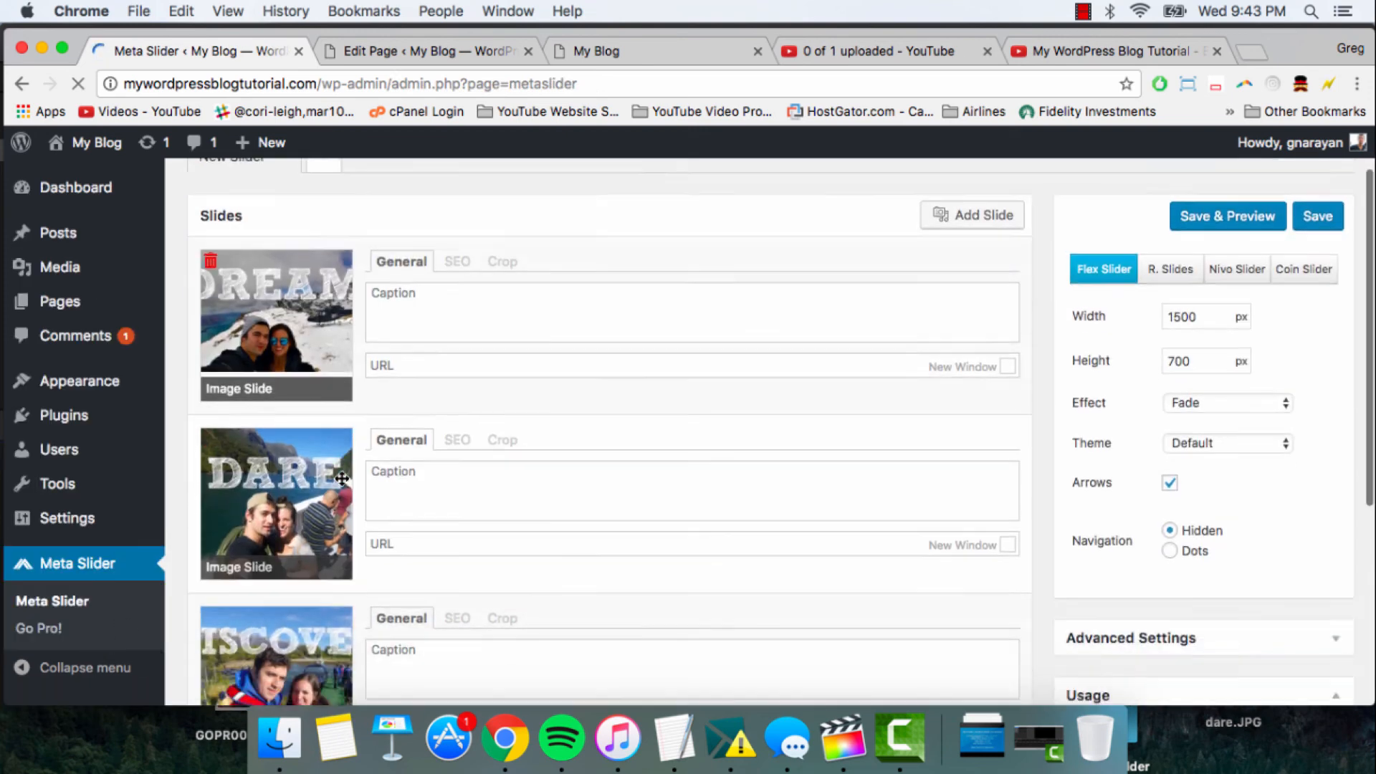
{"action": "left_click", "coordinate": [210, 315]}
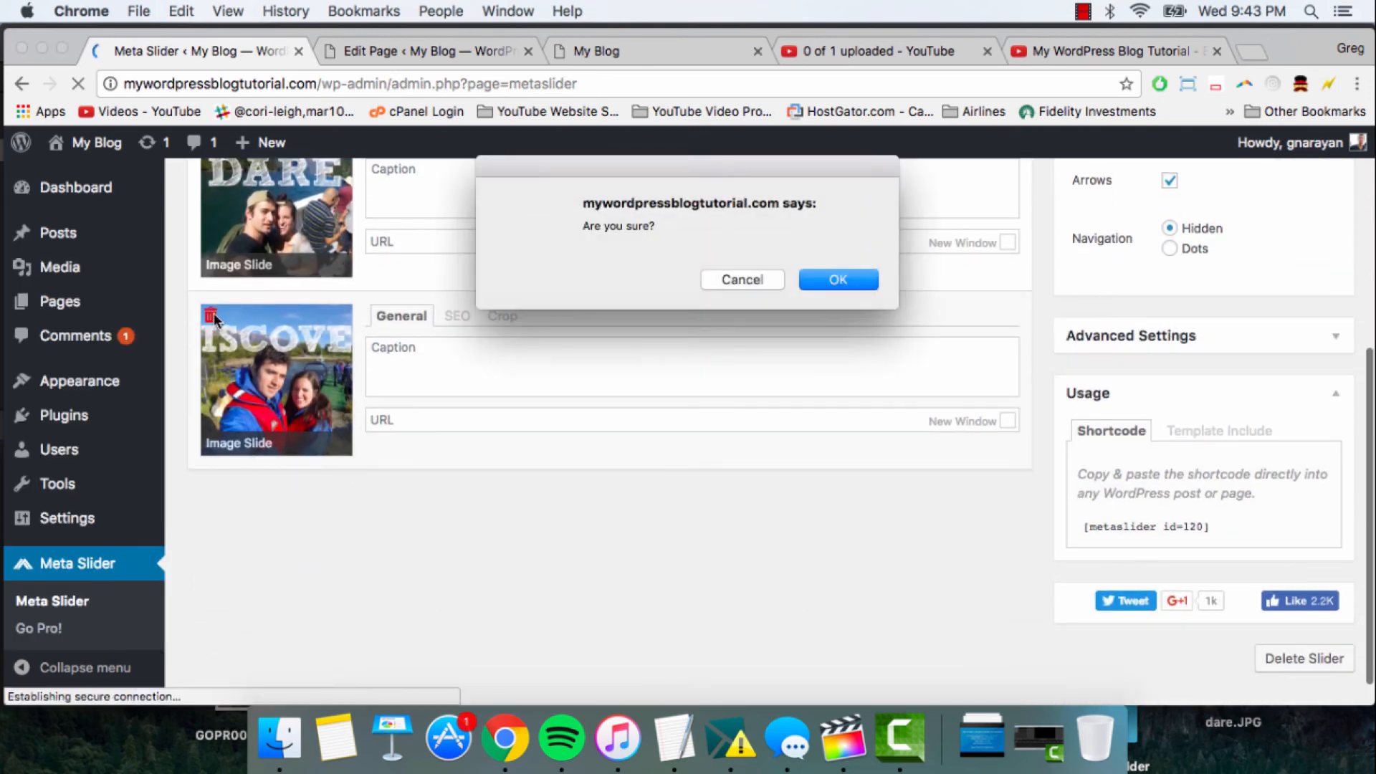
{"action": "left_click", "coordinate": [741, 279]}
{"action": "scroll", "coordinate": [273, 280], "scroll_direction": "up", "scroll_amount": 3}
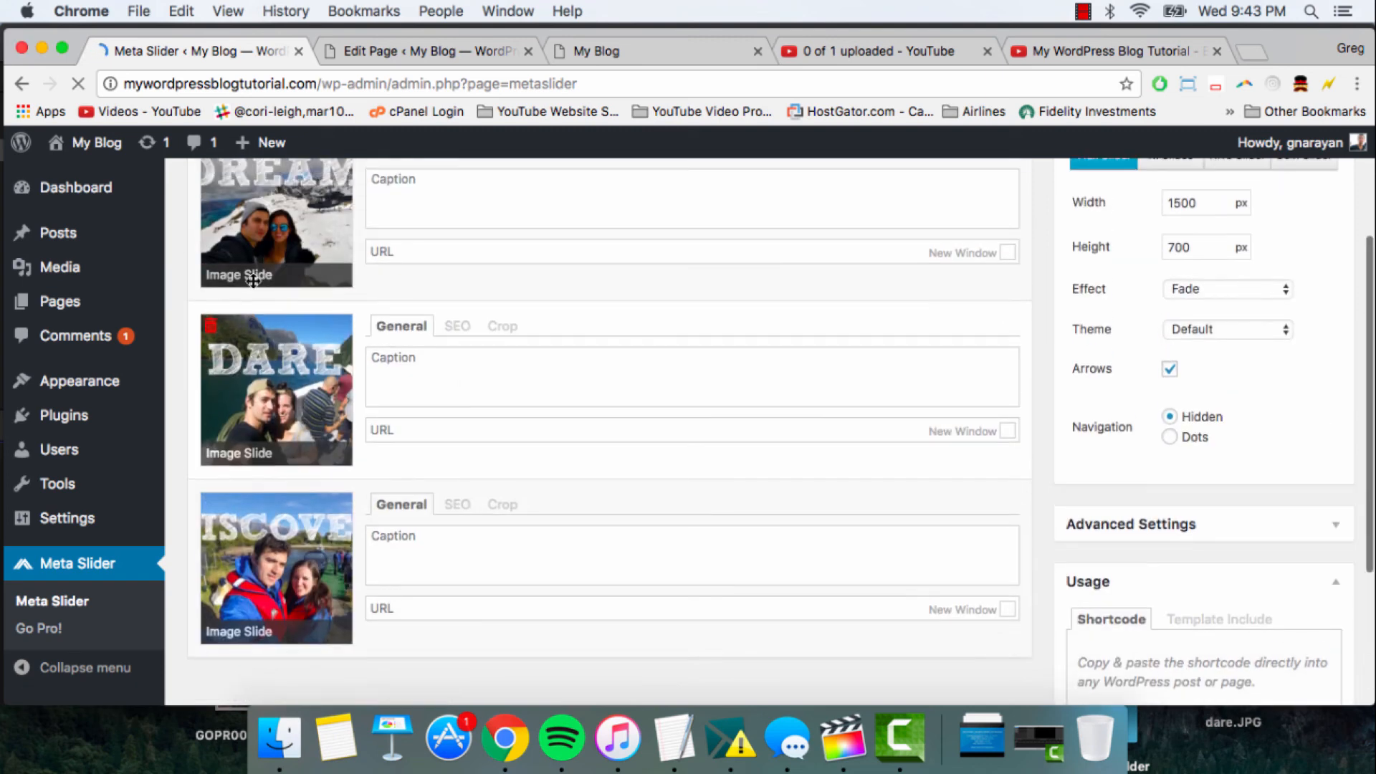
{"action": "left_click", "coordinate": [211, 328]}
{"action": "key", "text": "Return"}
{"action": "scroll", "coordinate": [359, 313], "scroll_direction": "up", "scroll_amount": 2}
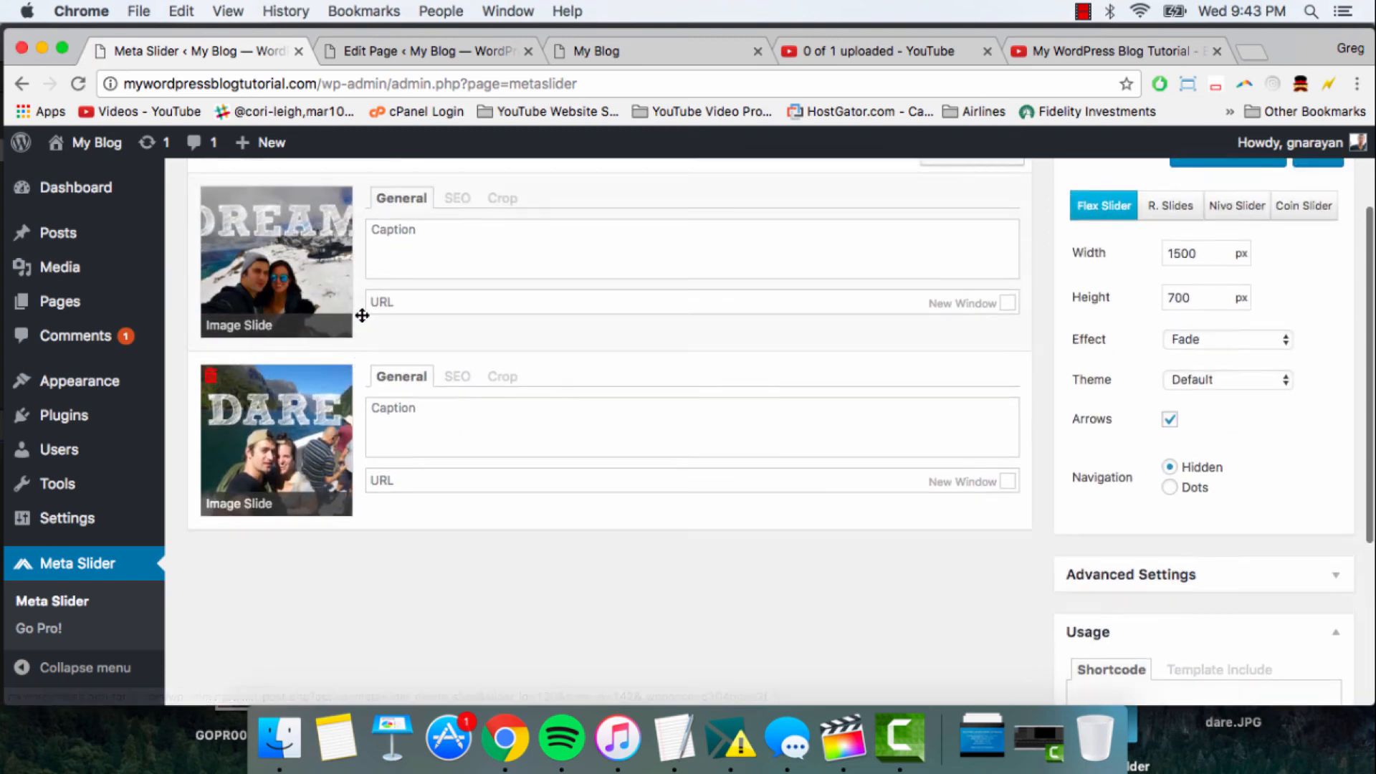
{"action": "left_click", "coordinate": [213, 293]}
{"action": "key", "text": "Return"}
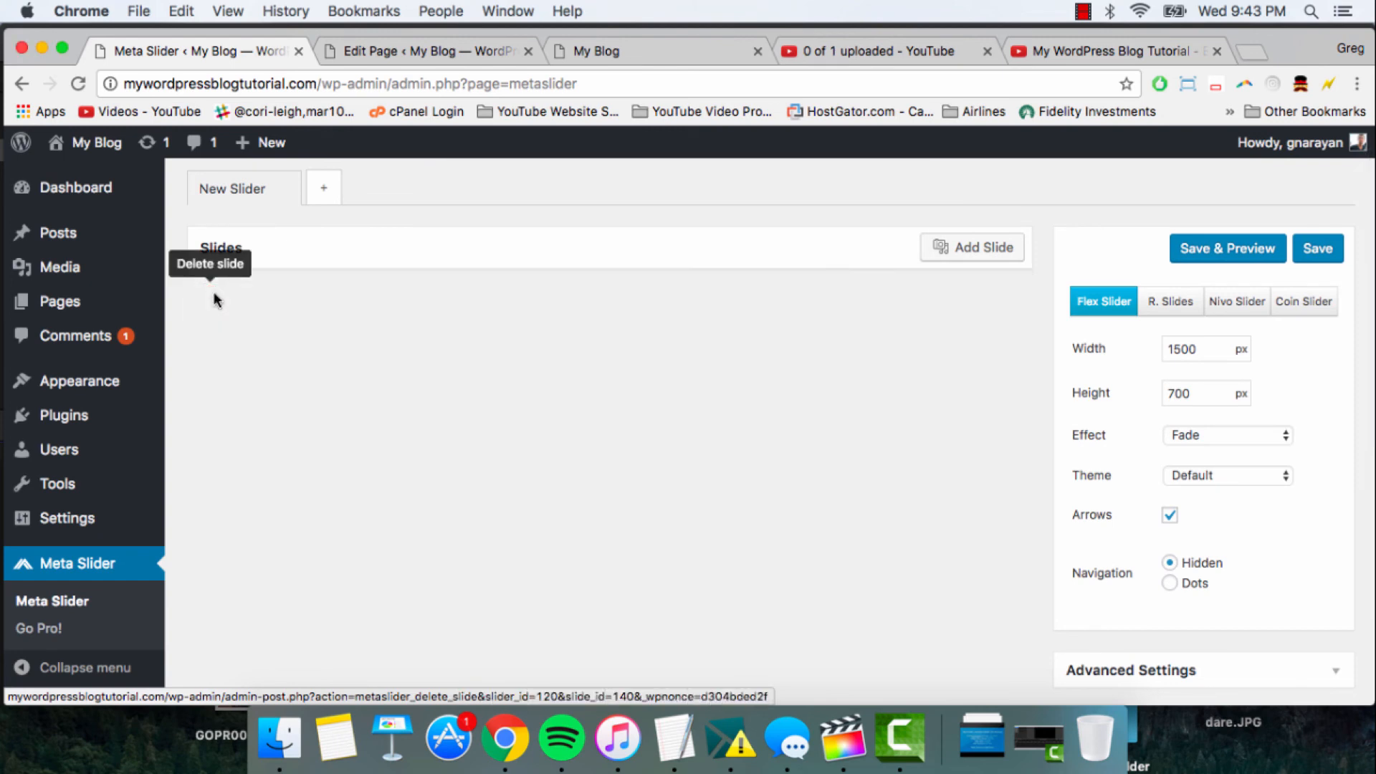
{"action": "scroll", "coordinate": [584, 328], "scroll_direction": "up", "scroll_amount": 1}
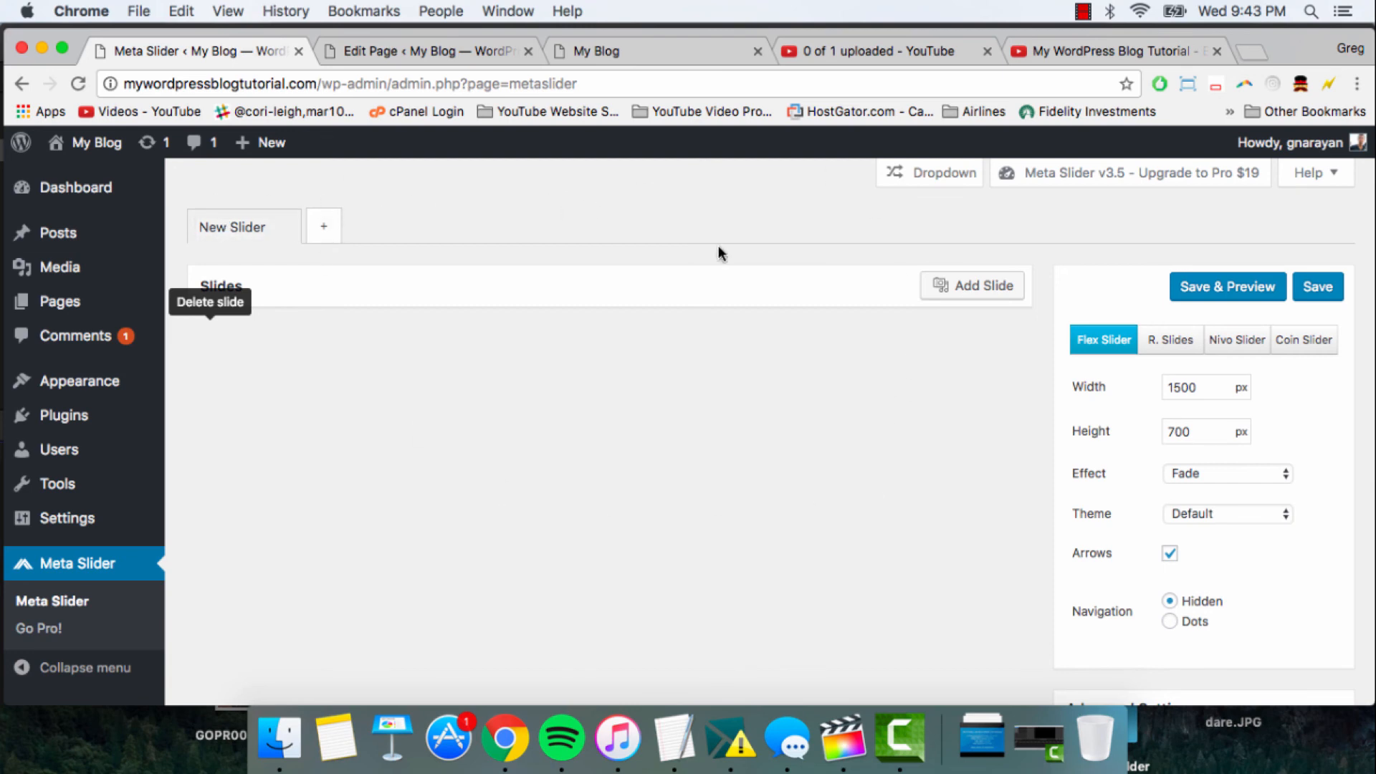
{"action": "left_click", "coordinate": [957, 288]}
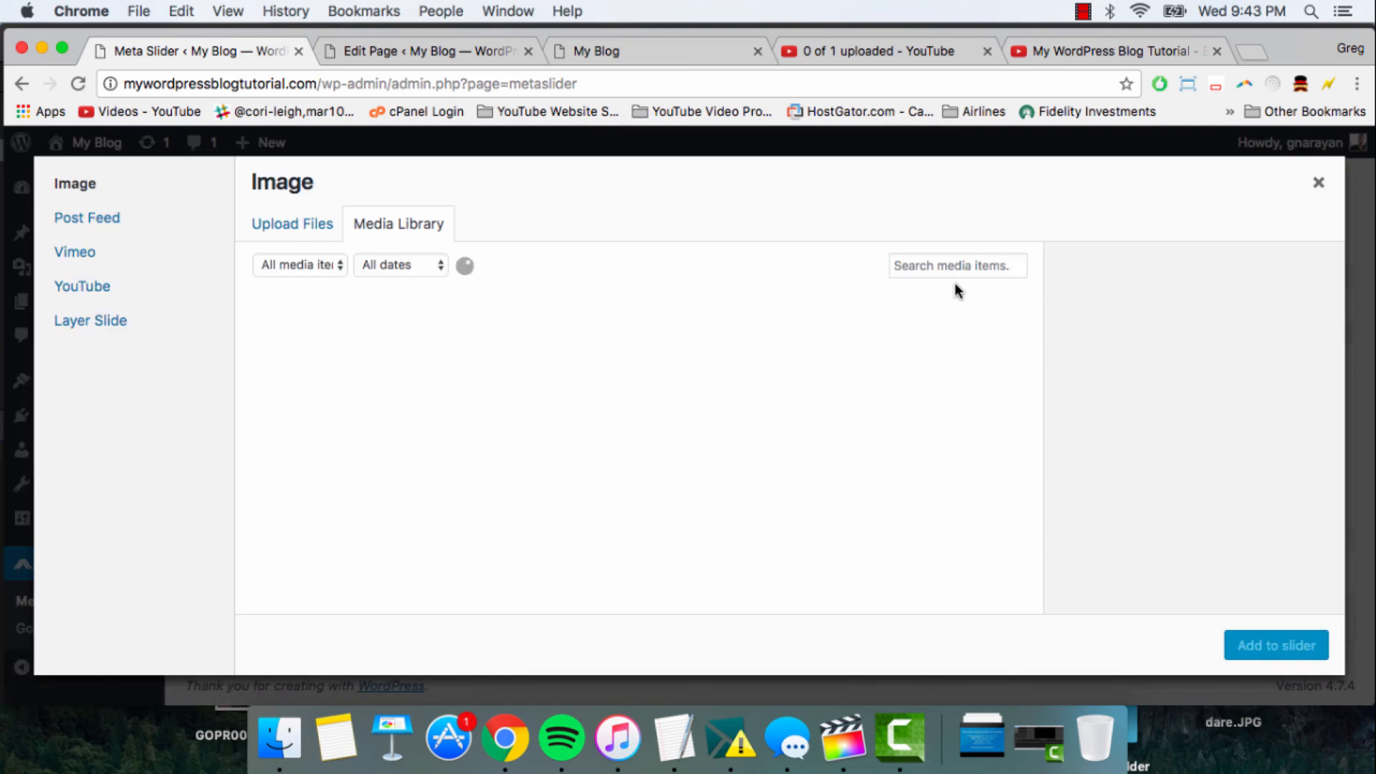
{"action": "left_click", "coordinate": [295, 236]}
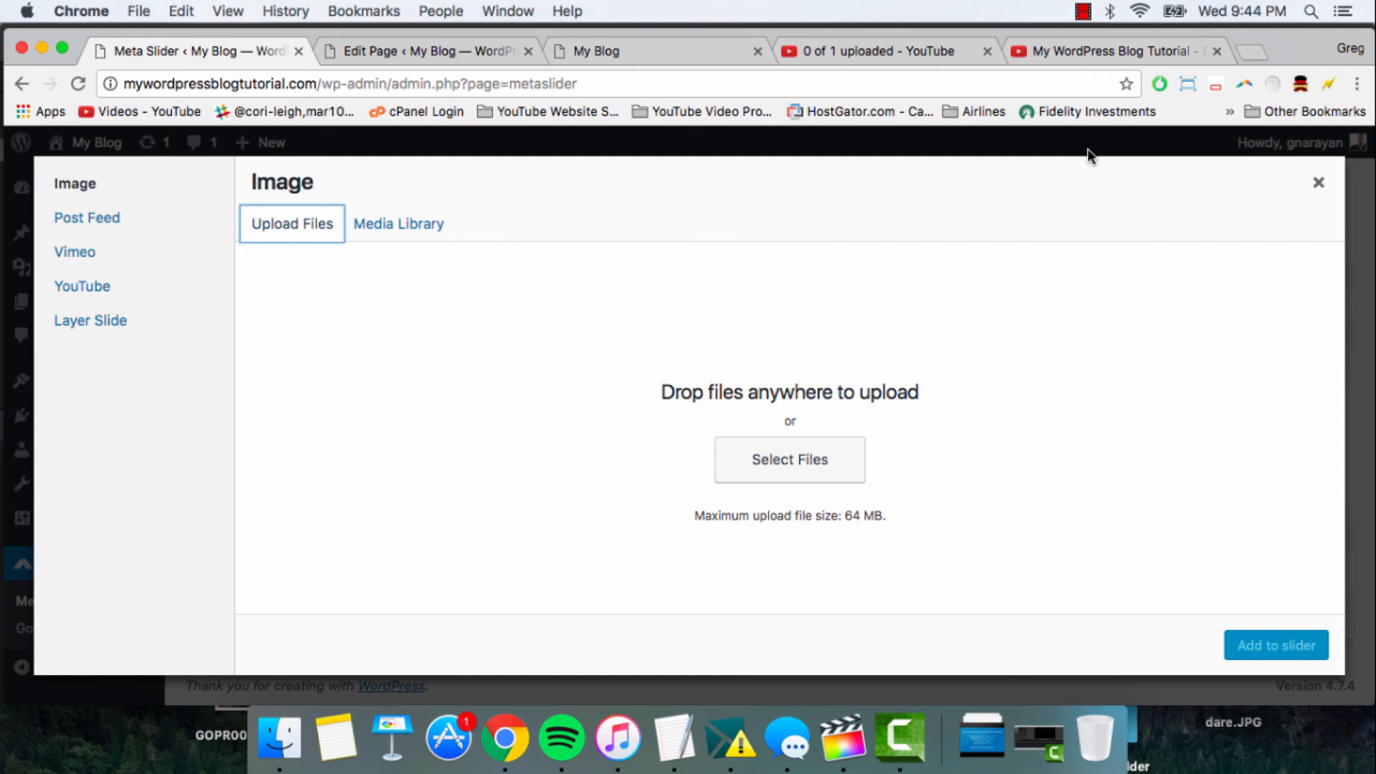
{"action": "left_click", "coordinate": [1319, 183]}
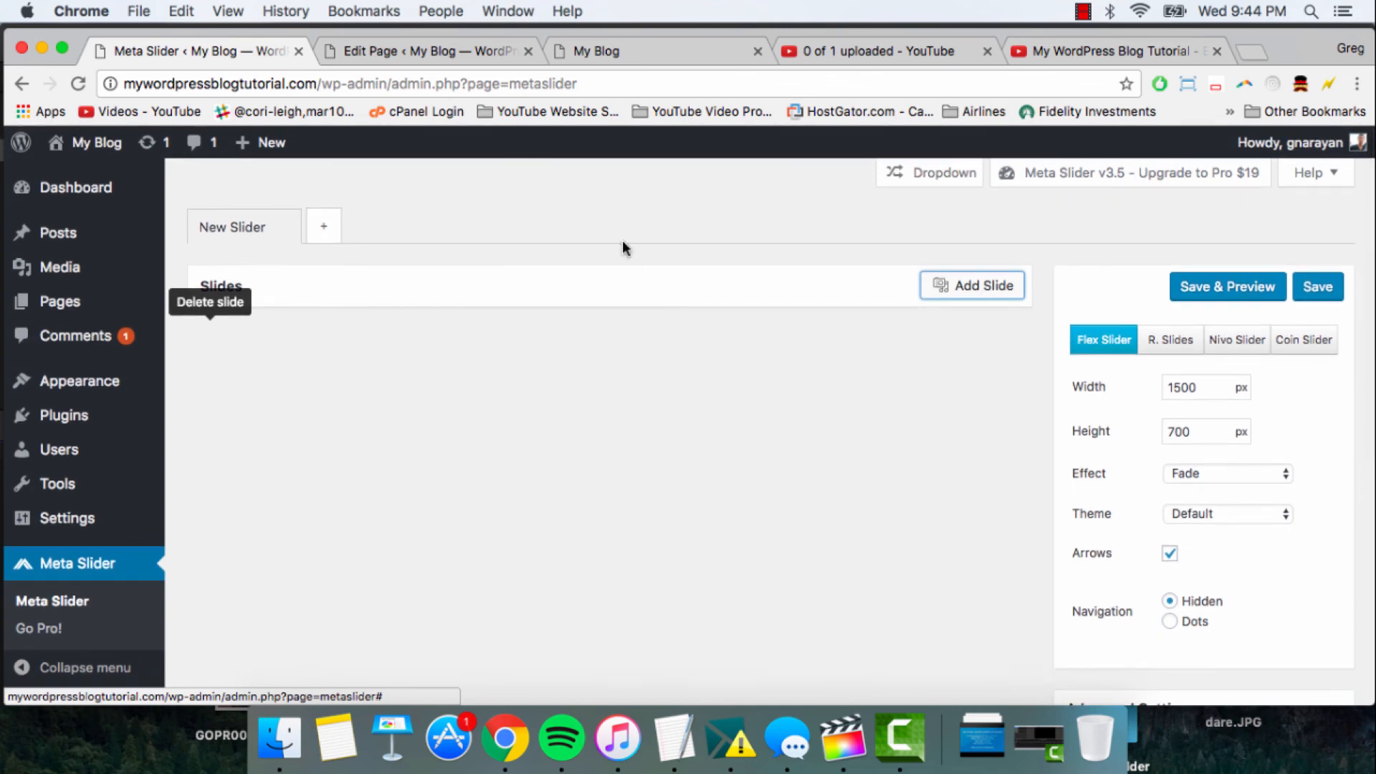
- Add dream-glacier.png, discover-river.png and dare-sound.png from the media library to the slider as image slides
{"action": "left_click", "coordinate": [976, 289]}
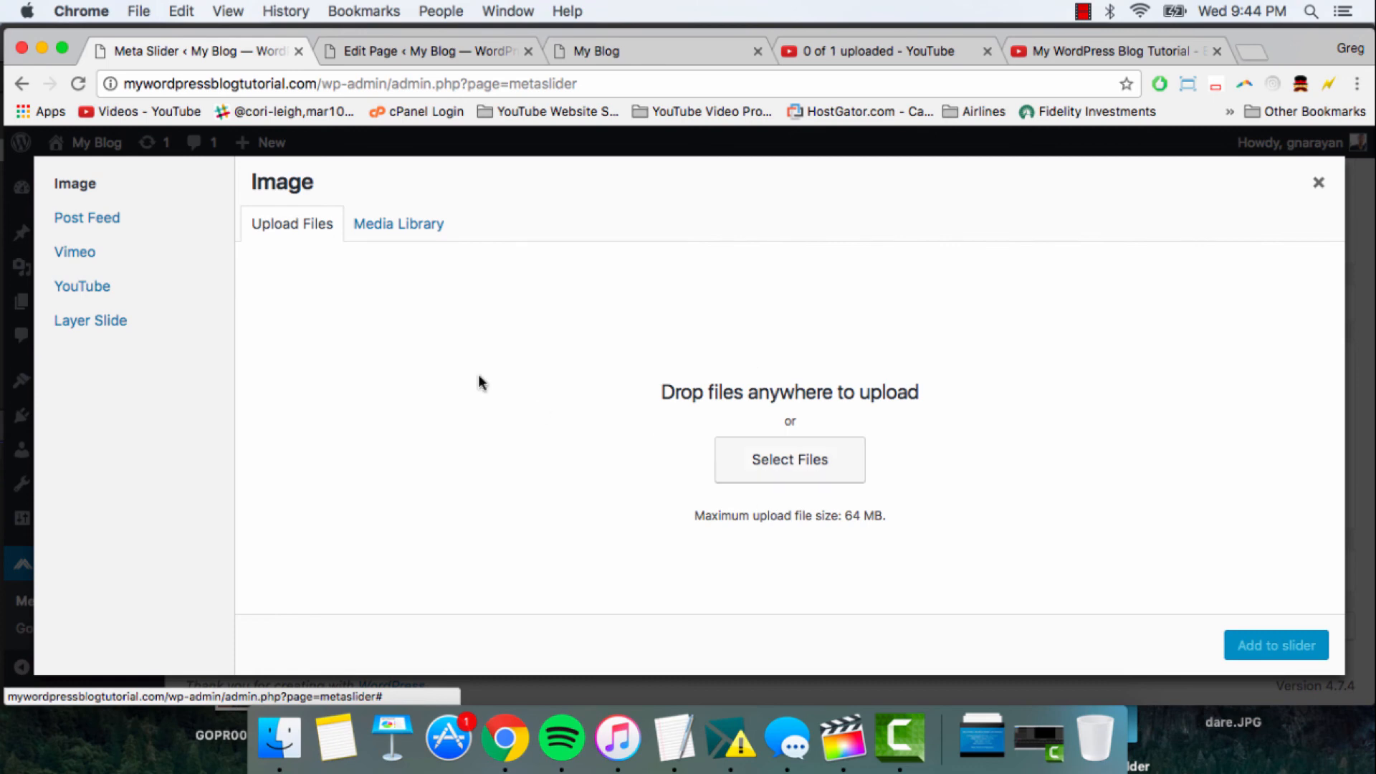
{"action": "left_click", "coordinate": [397, 226]}
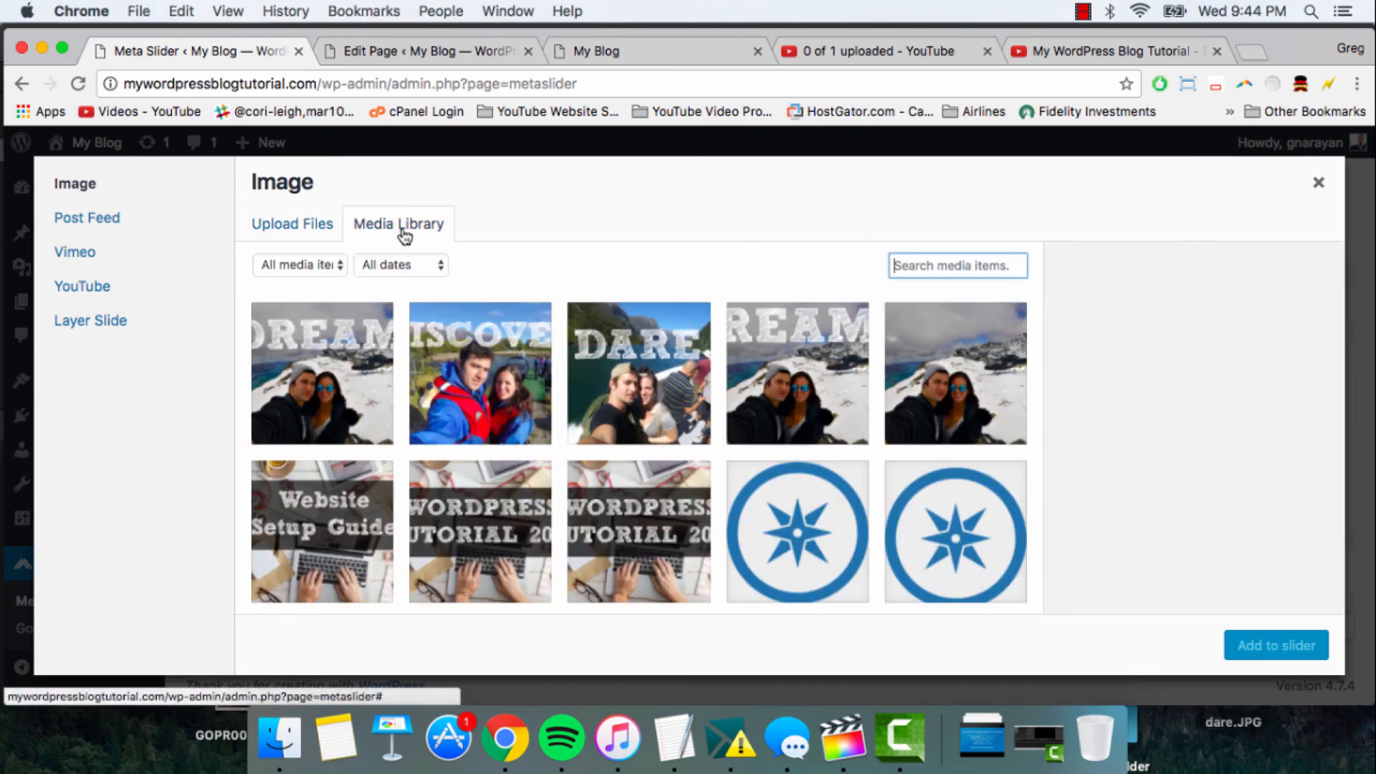
{"action": "left_click", "coordinate": [324, 355]}
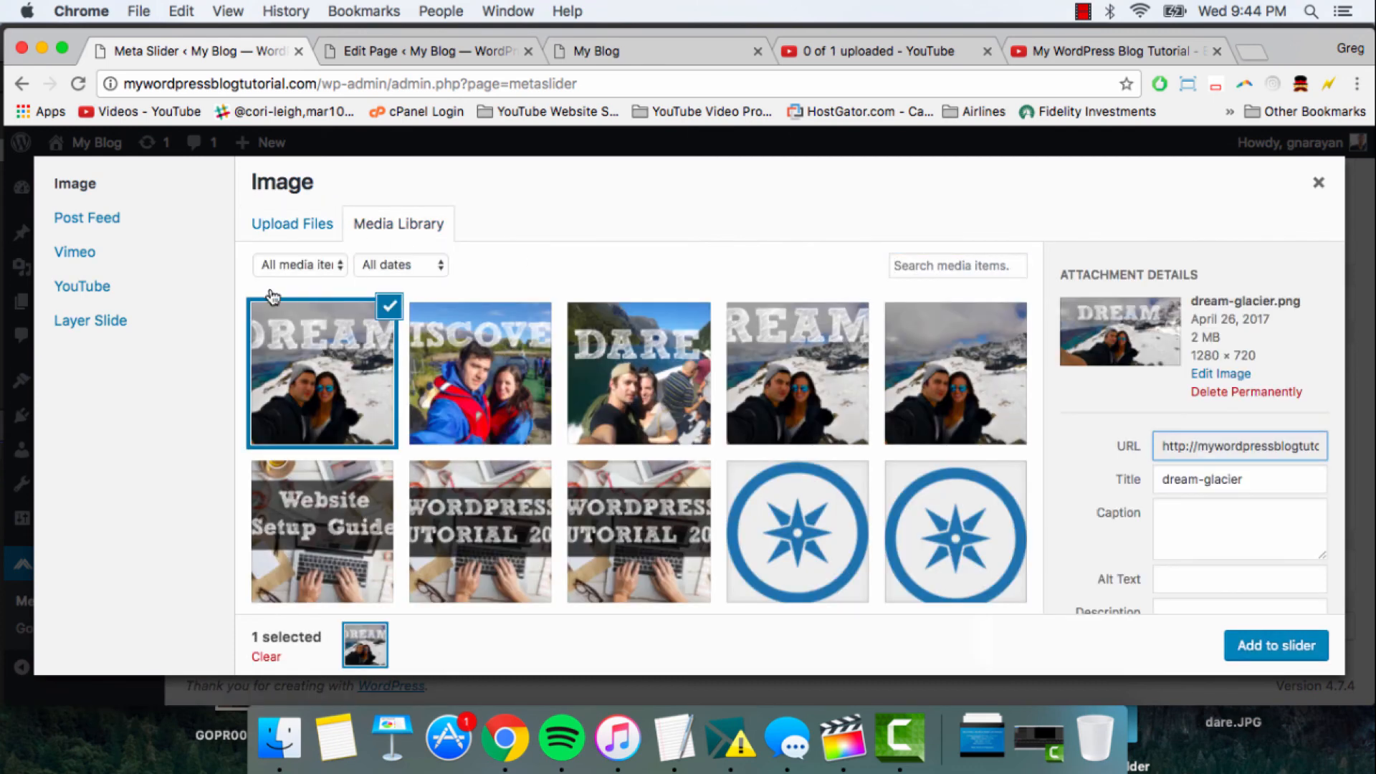
{"action": "left_click", "coordinate": [480, 361]}
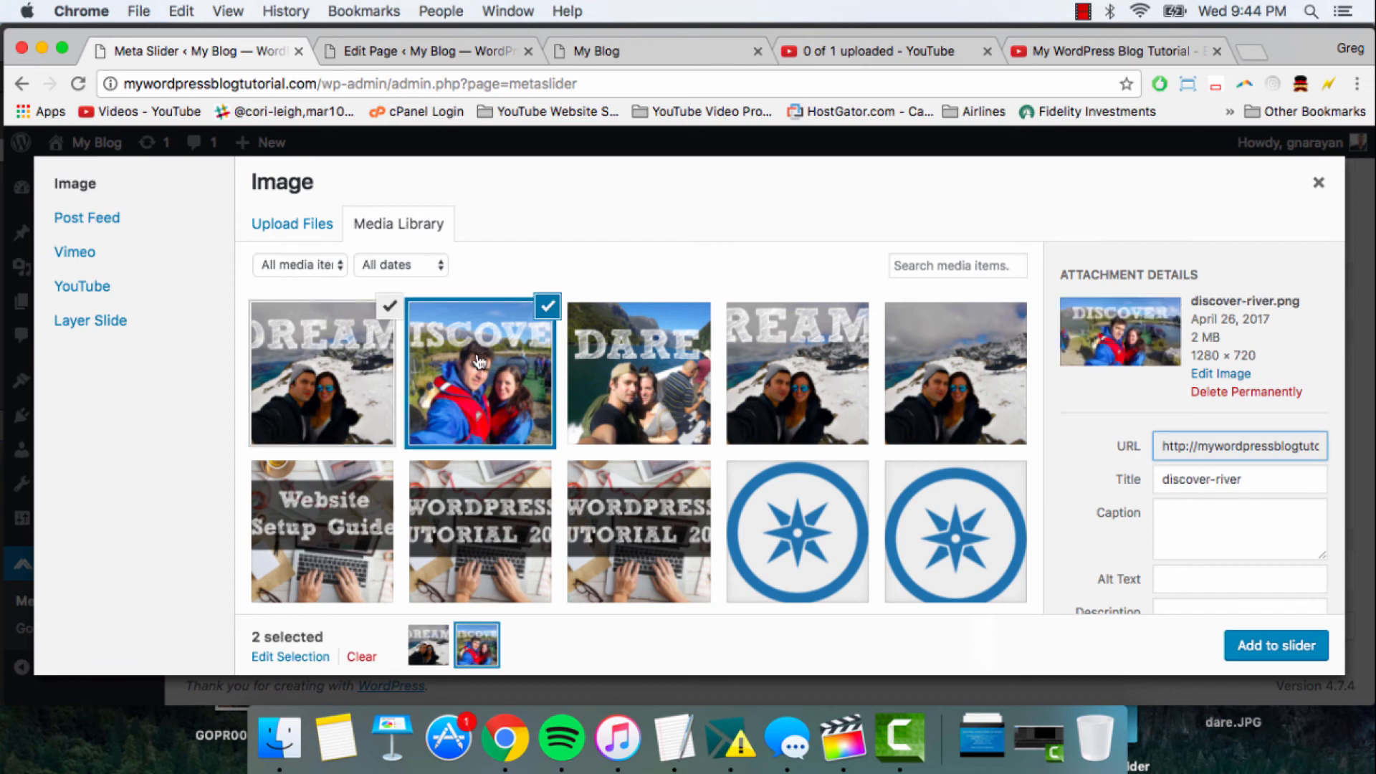
{"action": "left_click", "coordinate": [671, 351]}
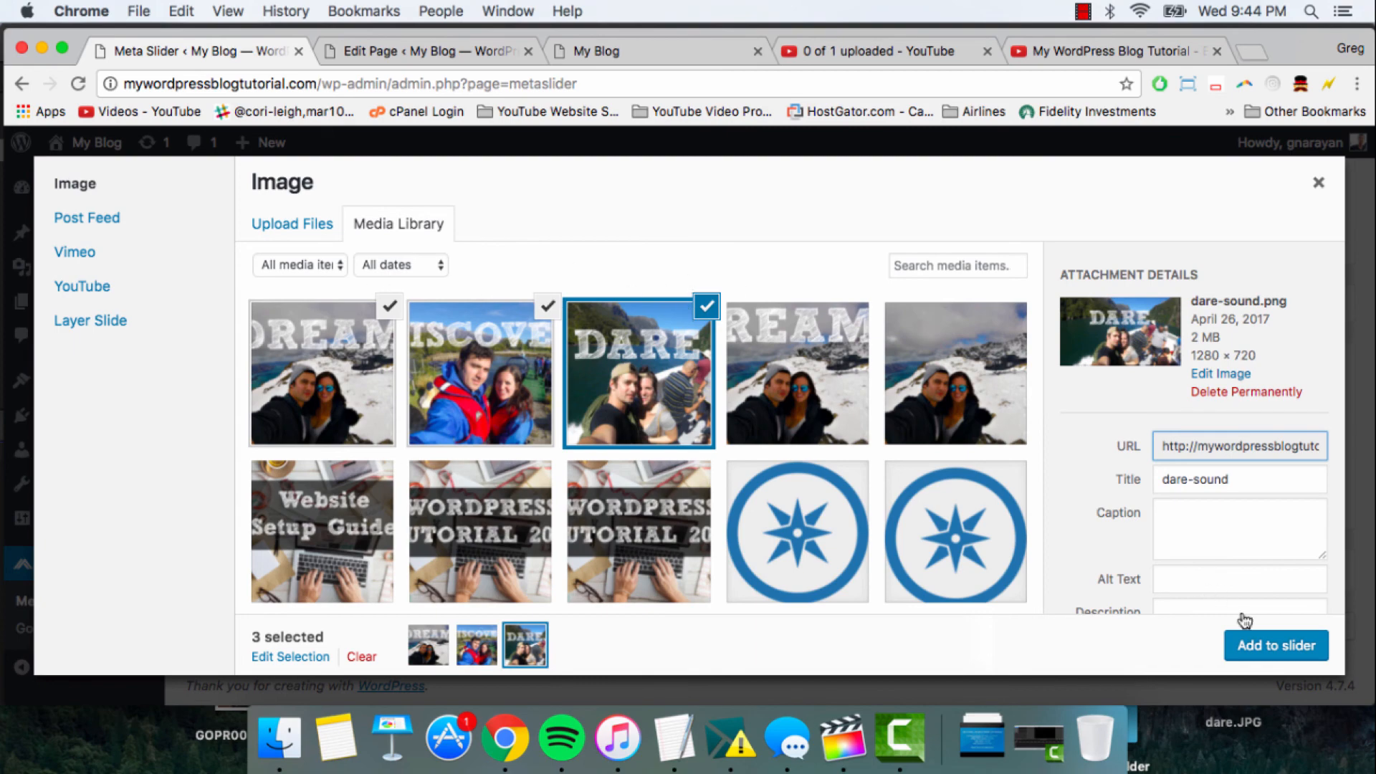
{"action": "left_click", "coordinate": [1271, 648]}
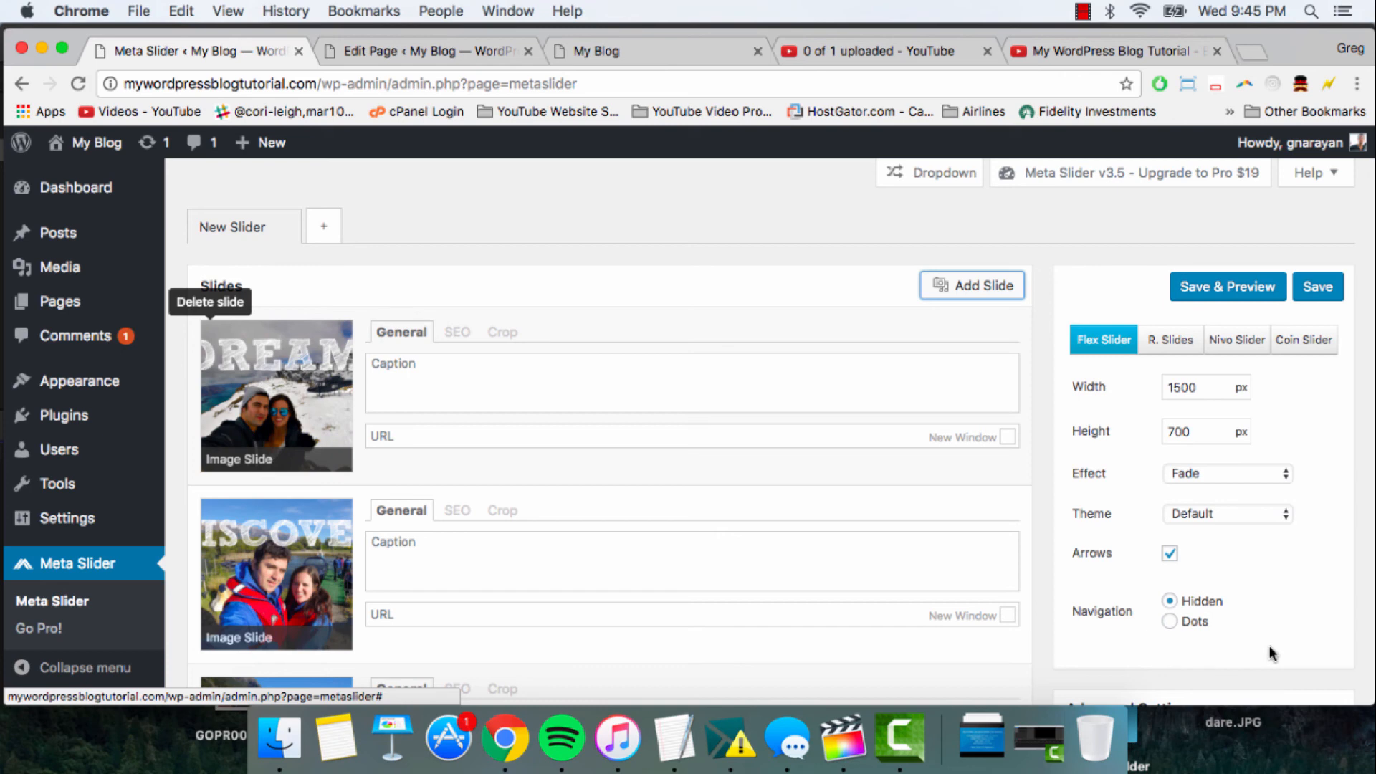
{"action": "scroll", "coordinate": [308, 378], "scroll_direction": "down", "scroll_amount": 3}
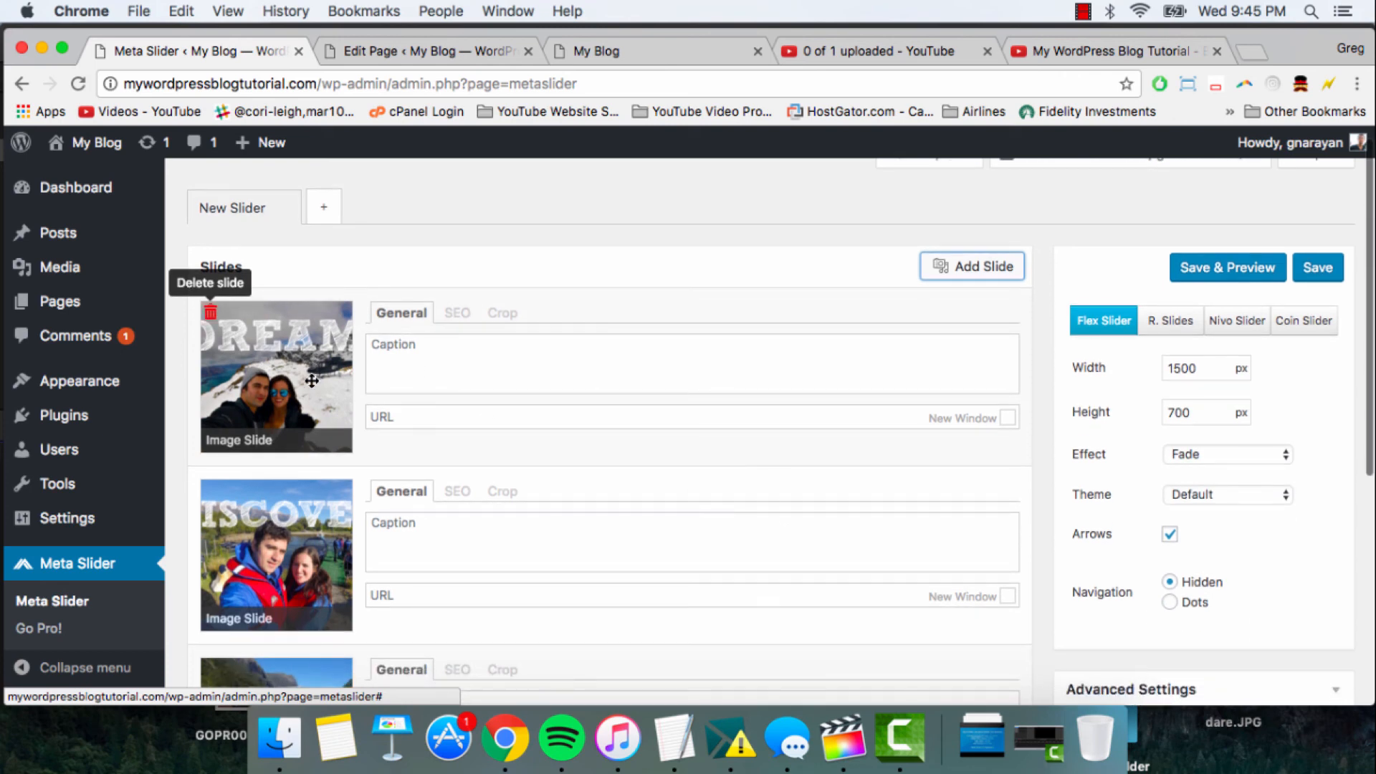
{"action": "left_click_drag", "start_coordinate": [280, 258], "coordinate": [309, 254]}
{"action": "scroll", "coordinate": [421, 291], "scroll_direction": "up", "scroll_amount": 3}
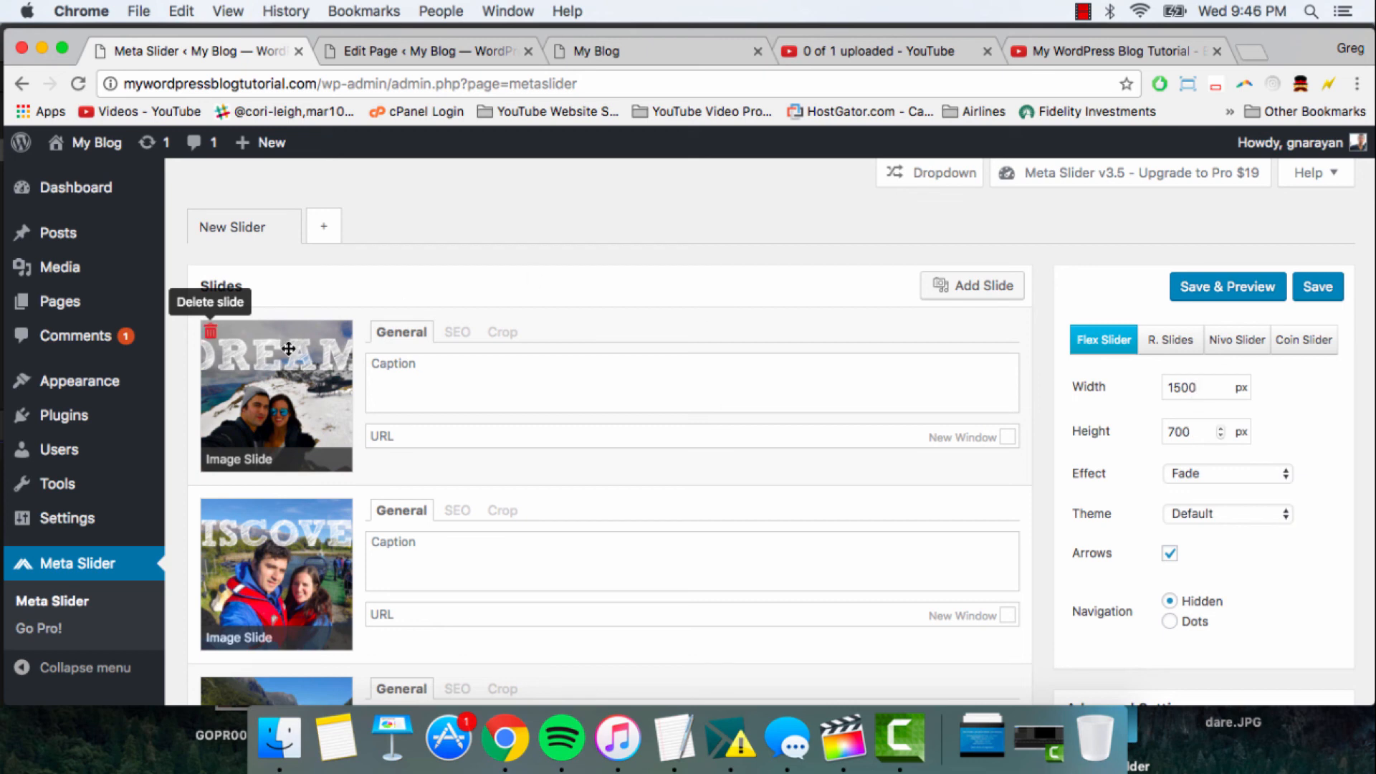
{"action": "scroll", "coordinate": [286, 344], "scroll_direction": "down", "scroll_amount": 4}
{"action": "scroll", "coordinate": [287, 344], "scroll_direction": "up", "scroll_amount": 3}
{"action": "scroll", "coordinate": [287, 348], "scroll_direction": "up", "scroll_amount": 1}
- Divide 1280 by 720 in the macOS Dashboard calculator to check the images' aspect ratio, and return to the slider page in Chrome
{"action": "key", "text": "ctrl+Left"}
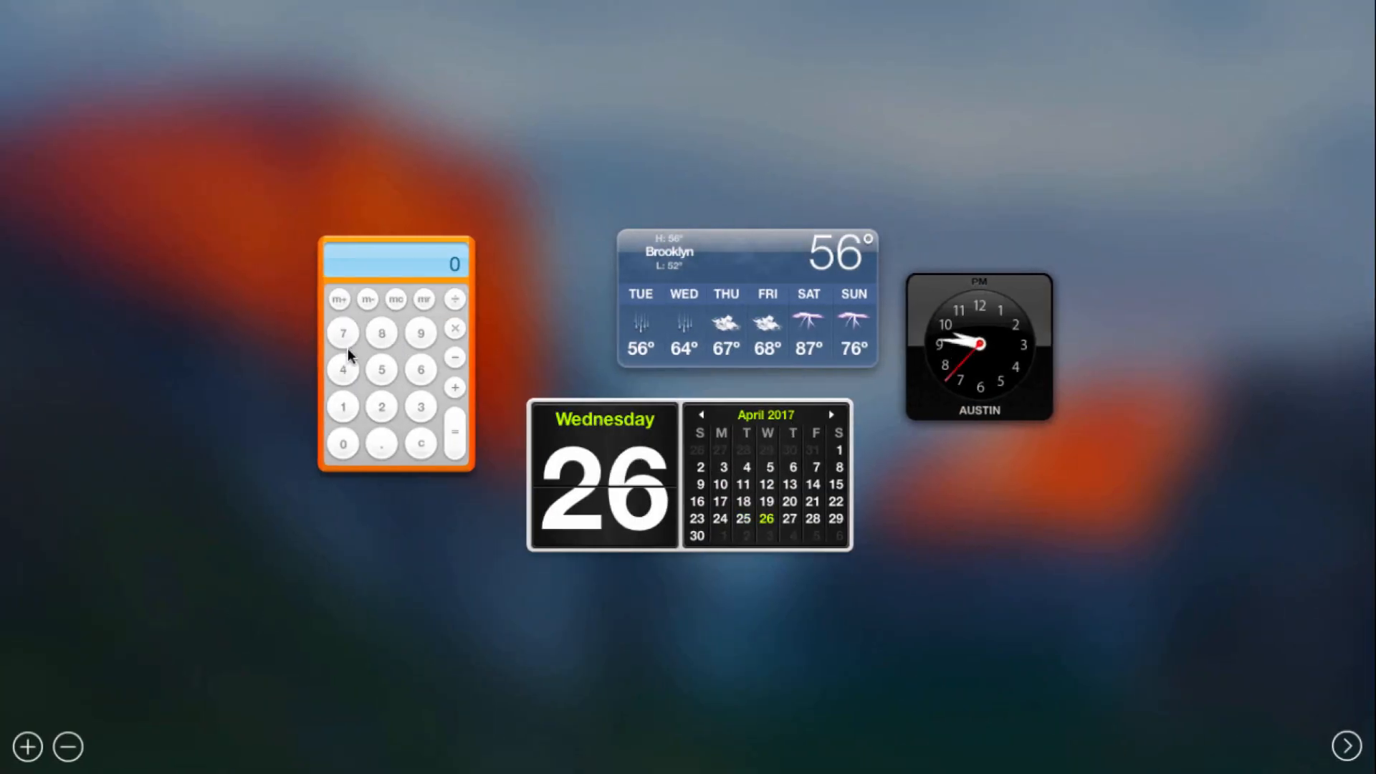
{"action": "left_click", "coordinate": [343, 406]}
{"action": "left_click", "coordinate": [382, 406]}
{"action": "left_click", "coordinate": [382, 333]}
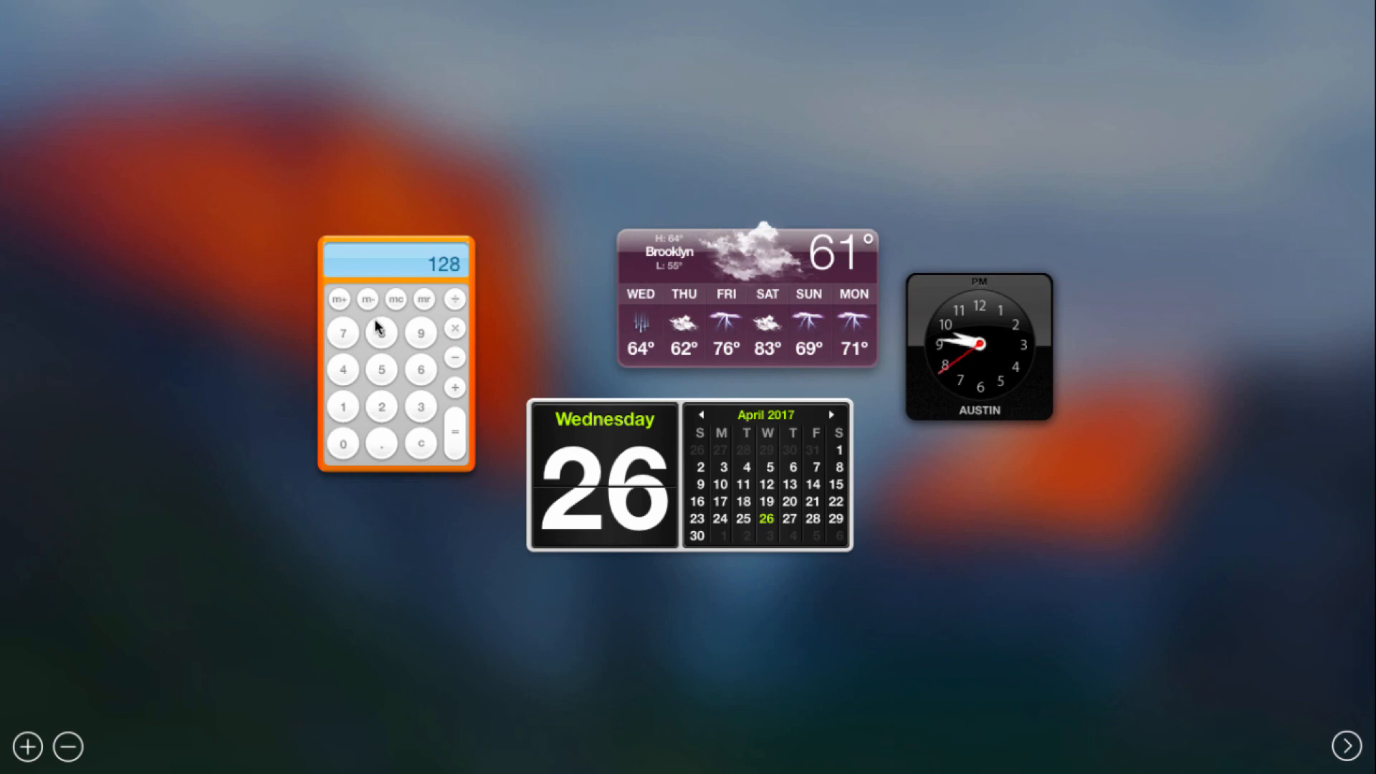
{"action": "left_click", "coordinate": [343, 443]}
{"action": "left_click", "coordinate": [456, 299]}
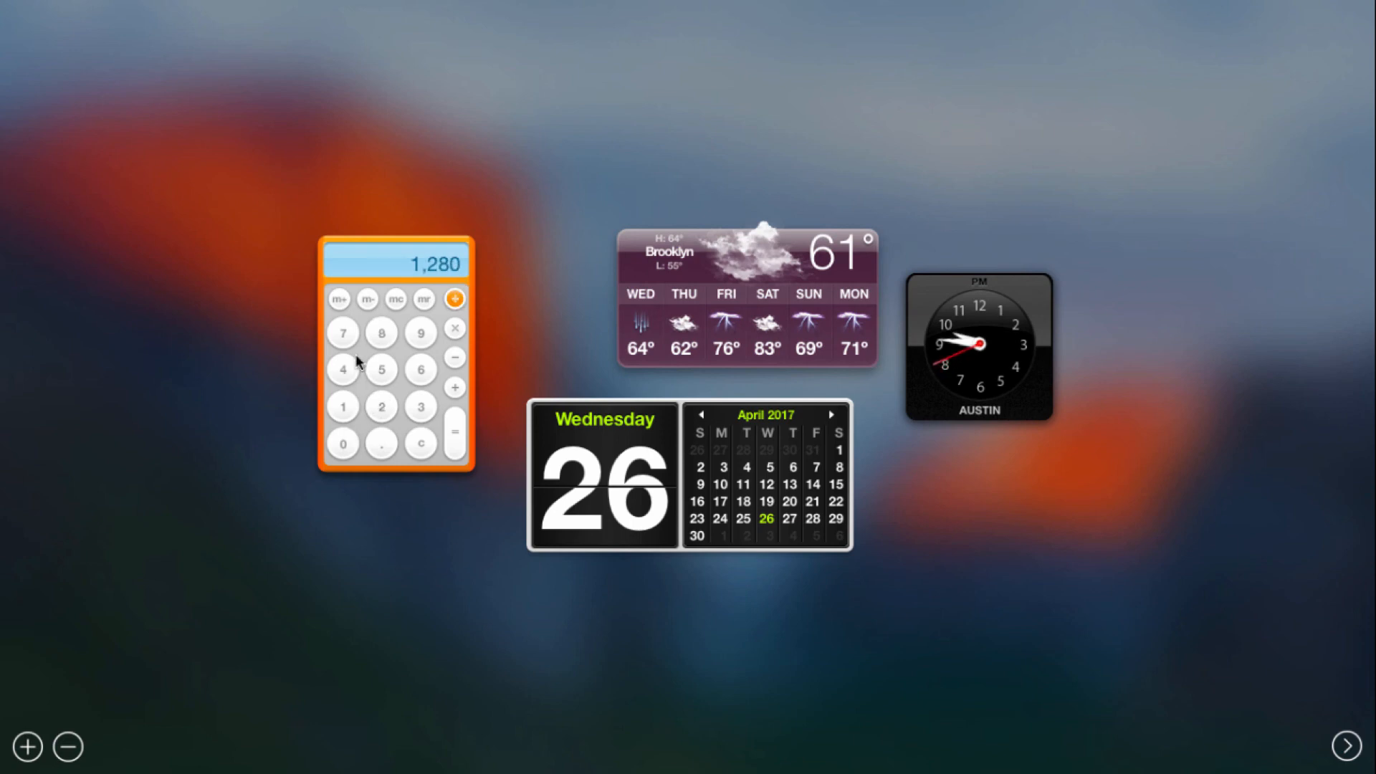
{"action": "left_click", "coordinate": [344, 333]}
{"action": "left_click", "coordinate": [382, 406]}
{"action": "left_click", "coordinate": [343, 443]}
{"action": "key", "text": "Return"}
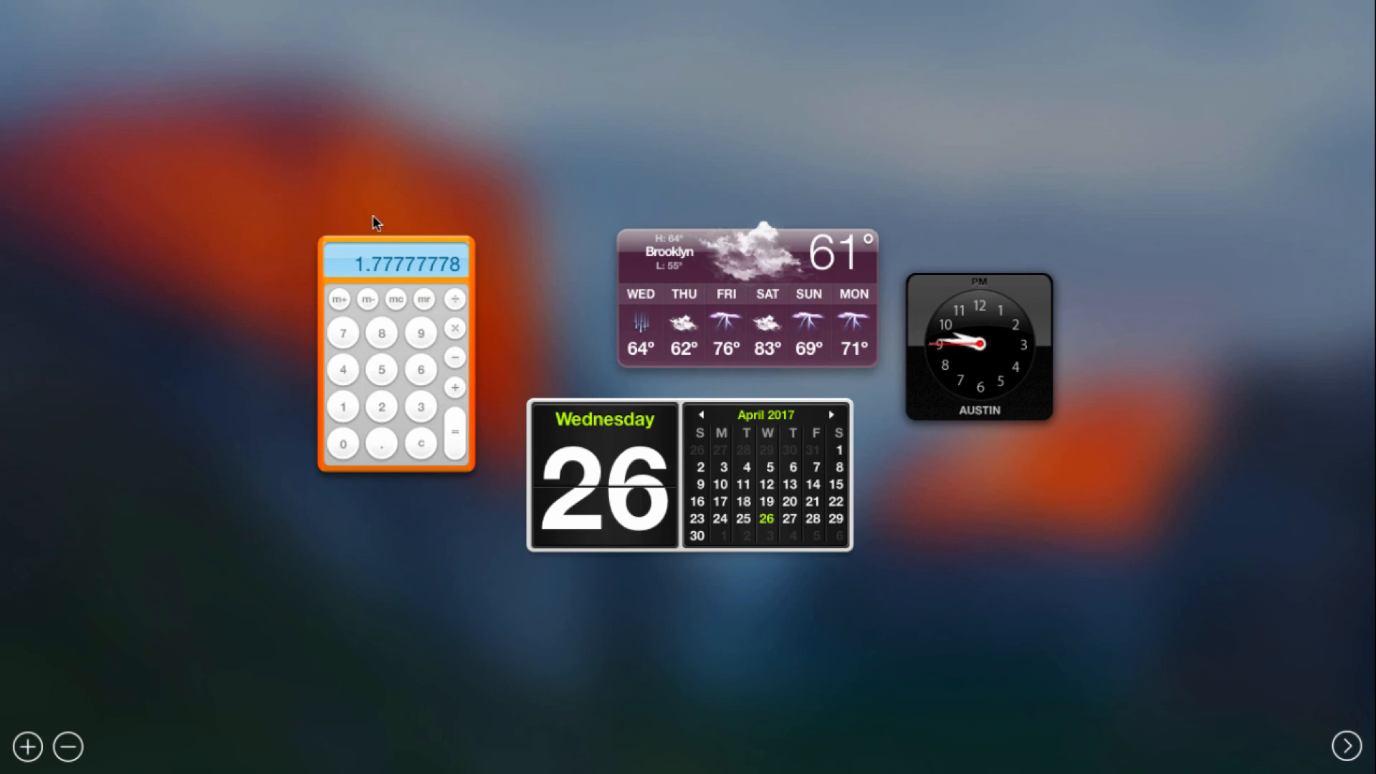
{"action": "key", "text": "ctrl+Right"}
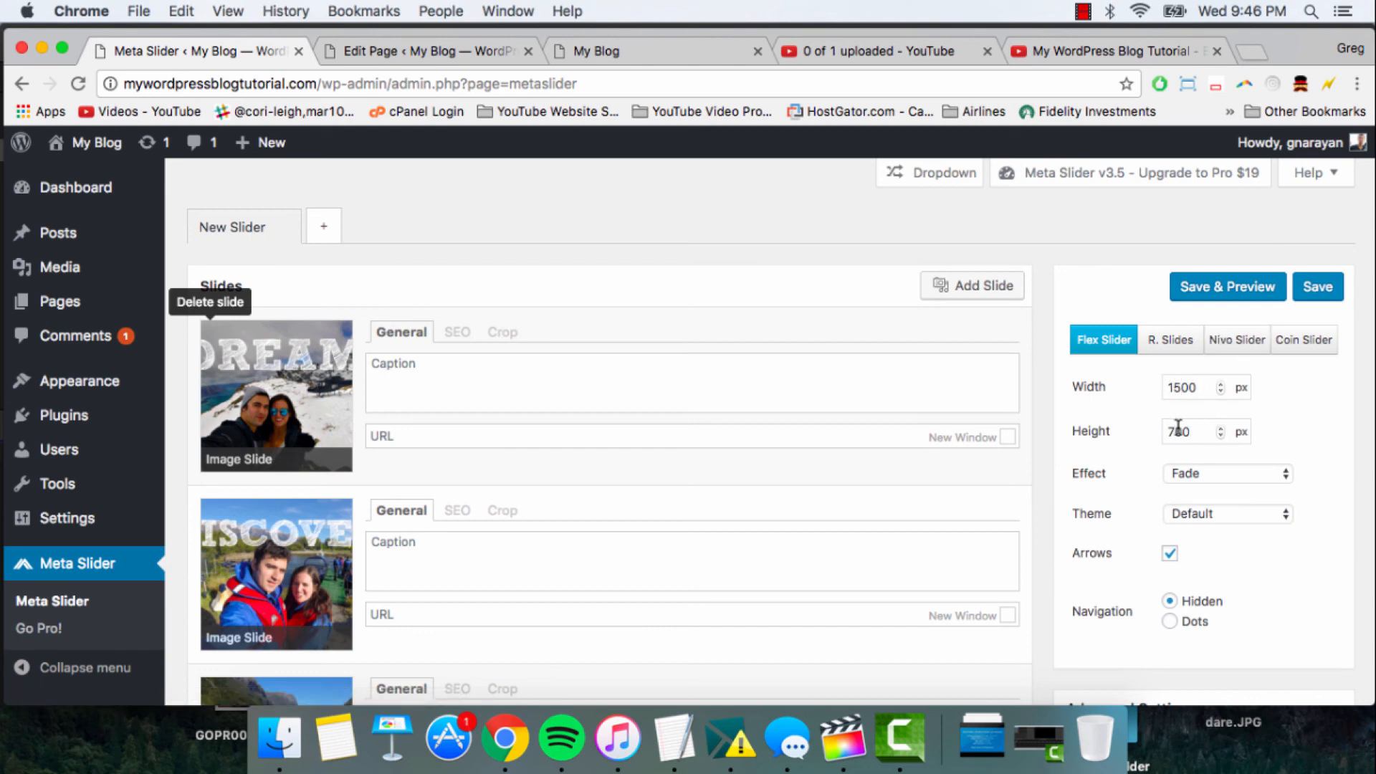
- Expand the slider's Advanced Settings and review the stretch, alignment, autoplay, crop, carousel, timing and developer options
{"action": "scroll", "coordinate": [1188, 432], "scroll_direction": "down", "scroll_amount": 1}
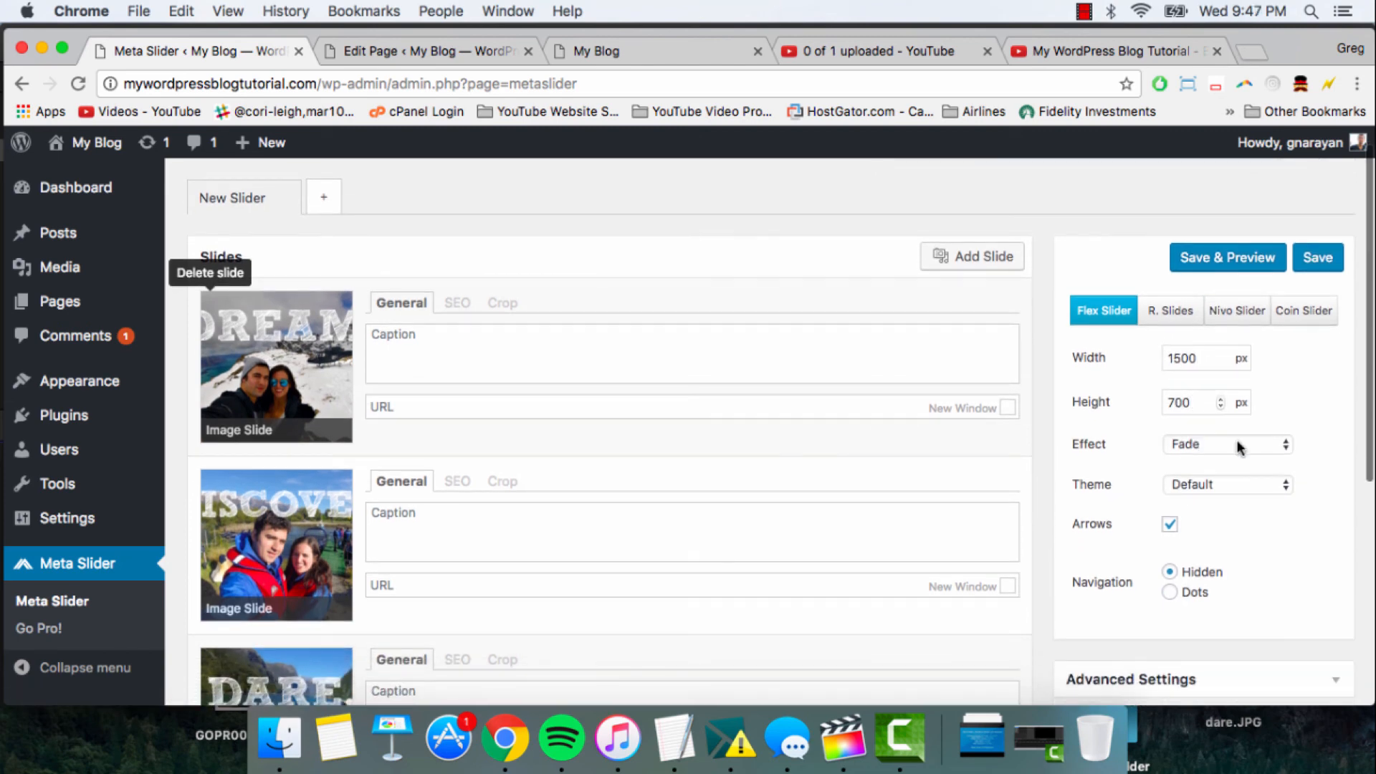
{"action": "scroll", "coordinate": [1138, 490], "scroll_direction": "down", "scroll_amount": 5}
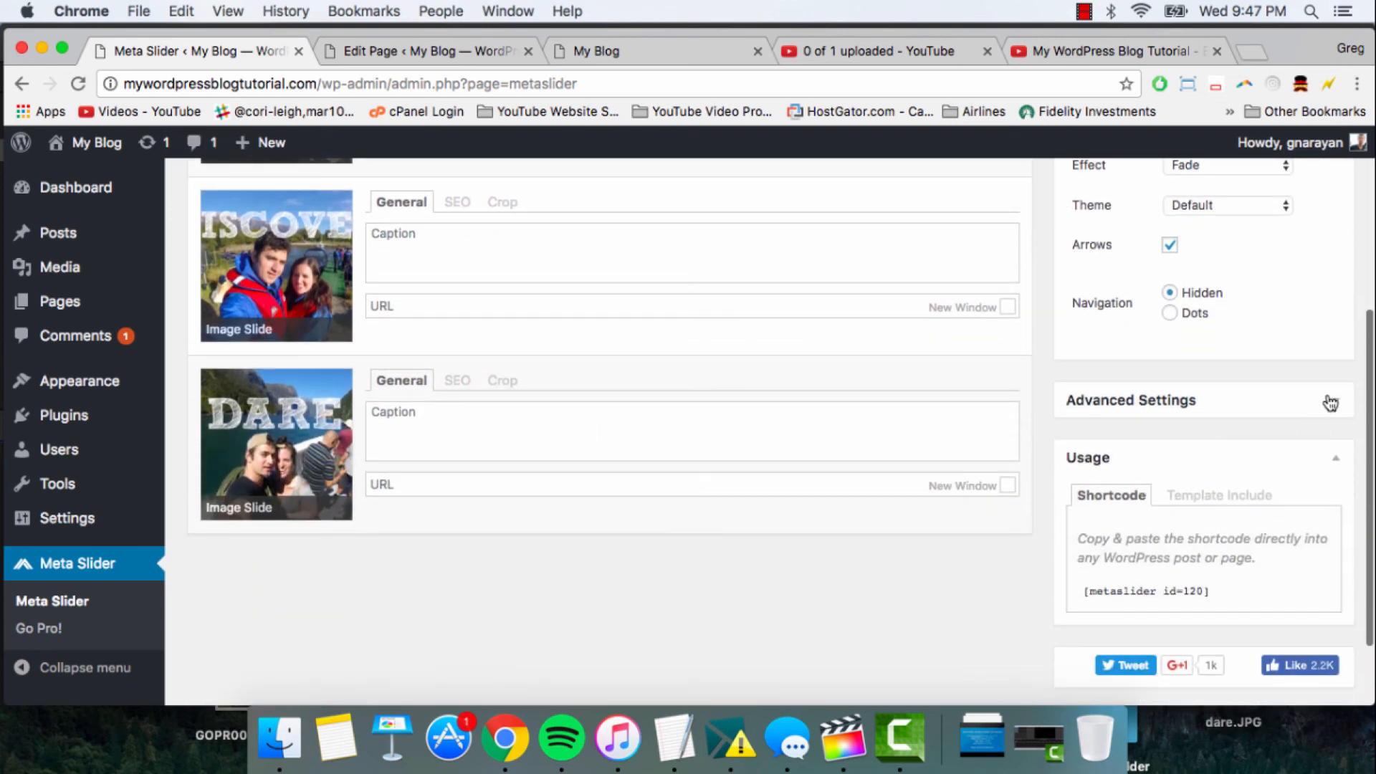
{"action": "left_click", "coordinate": [1326, 400]}
{"action": "scroll", "coordinate": [1244, 402], "scroll_direction": "down", "scroll_amount": 3}
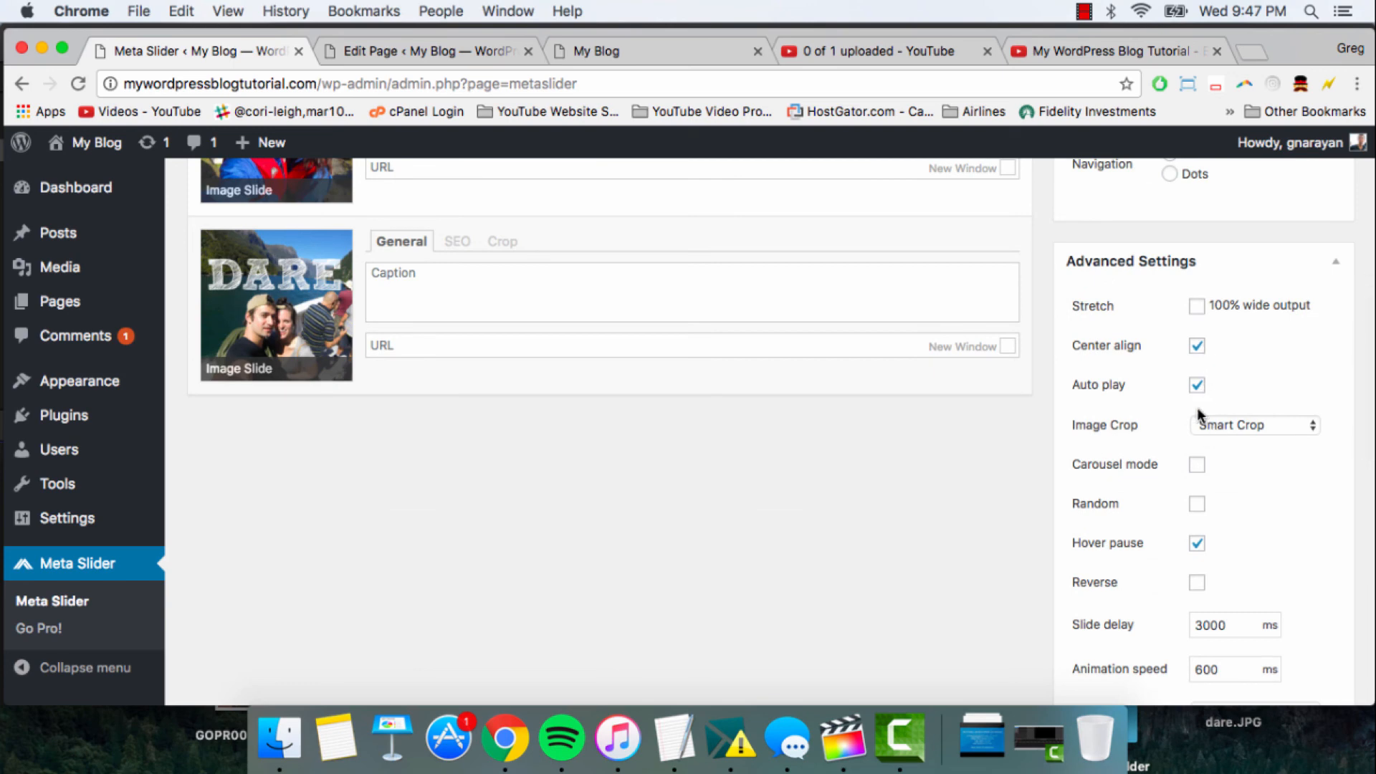
{"action": "mouse_move", "coordinate": [1111, 464]}
{"action": "scroll", "coordinate": [1044, 422], "scroll_direction": "up", "scroll_amount": 5}
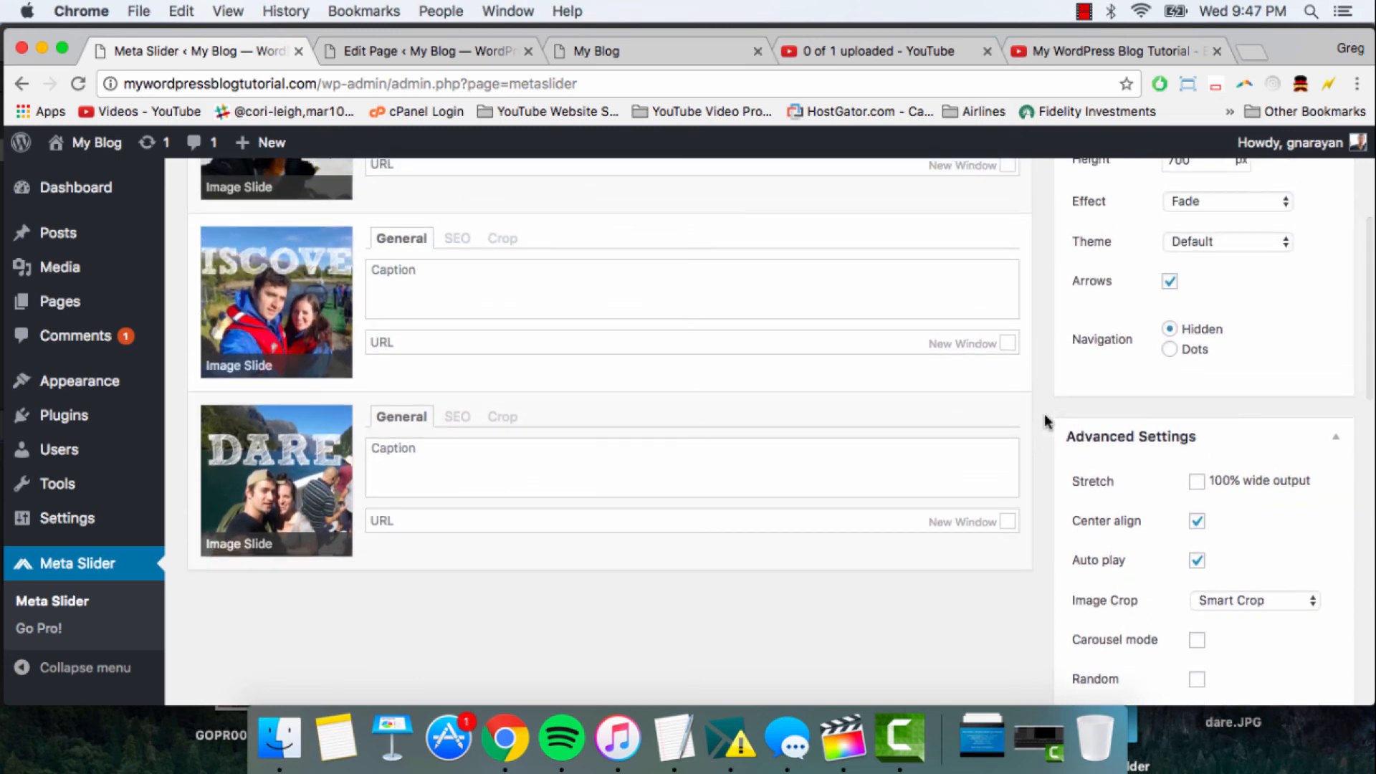
{"action": "scroll", "coordinate": [1102, 458], "scroll_direction": "down", "scroll_amount": 3}
{"action": "scroll", "coordinate": [1102, 457], "scroll_direction": "down", "scroll_amount": 10}
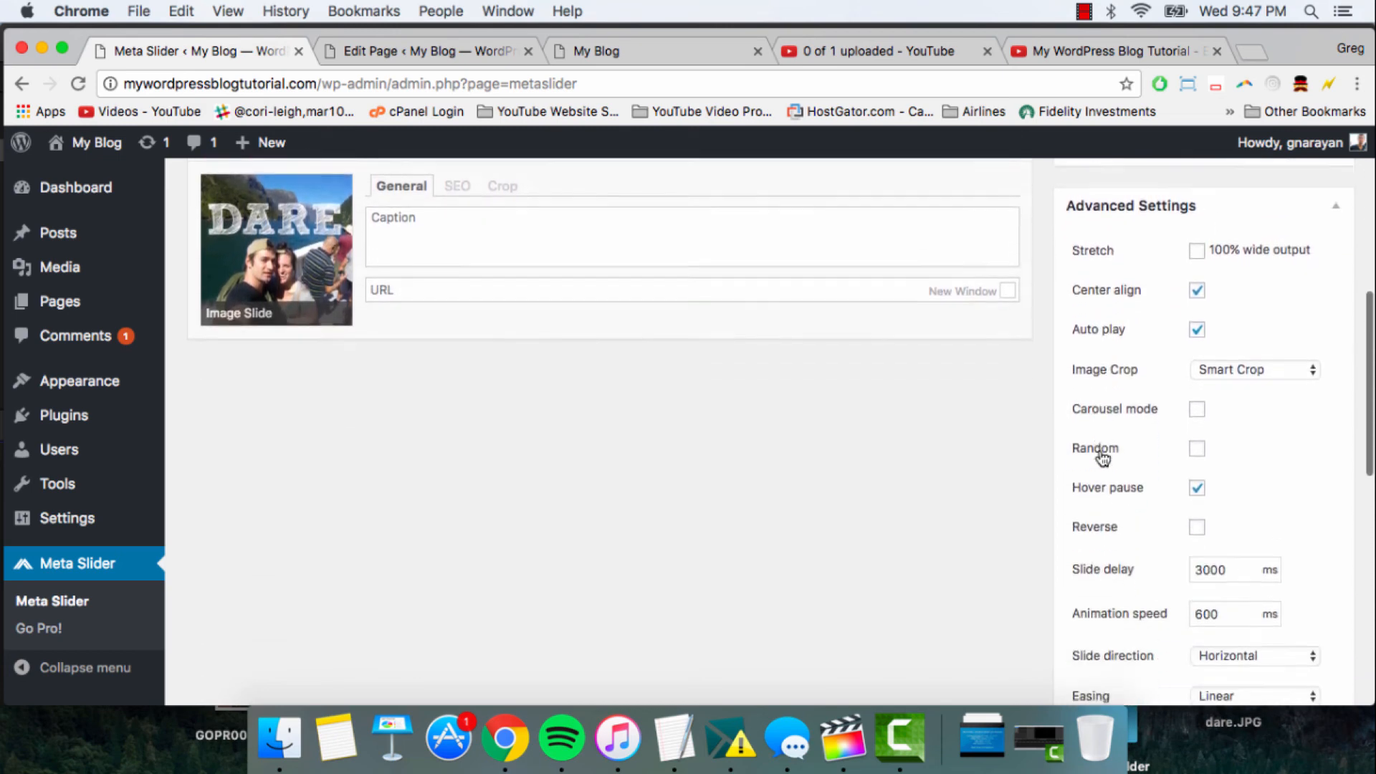
{"action": "scroll", "coordinate": [1099, 448], "scroll_direction": "down", "scroll_amount": 8}
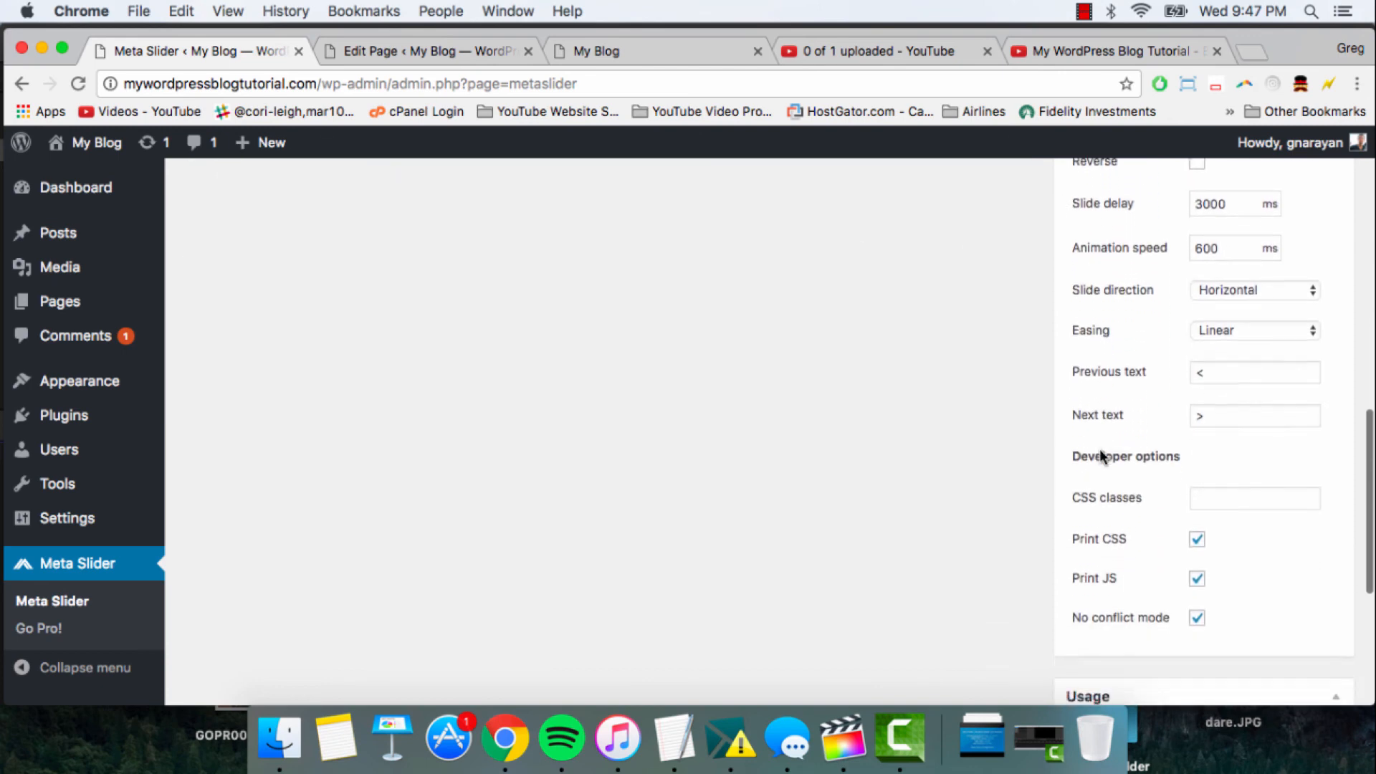
{"action": "scroll", "coordinate": [1099, 448], "scroll_direction": "up", "scroll_amount": 12}
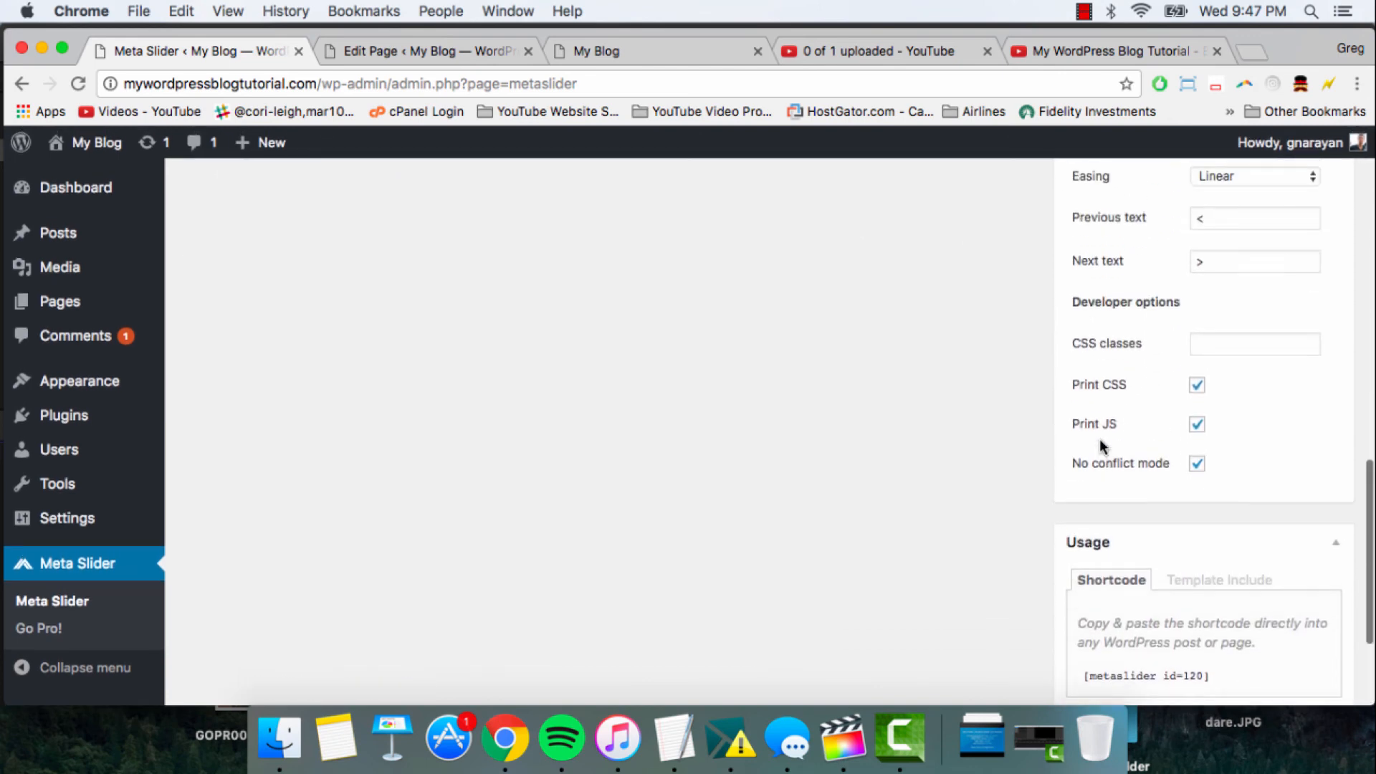
{"action": "scroll", "coordinate": [1101, 437], "scroll_direction": "up", "scroll_amount": 3}
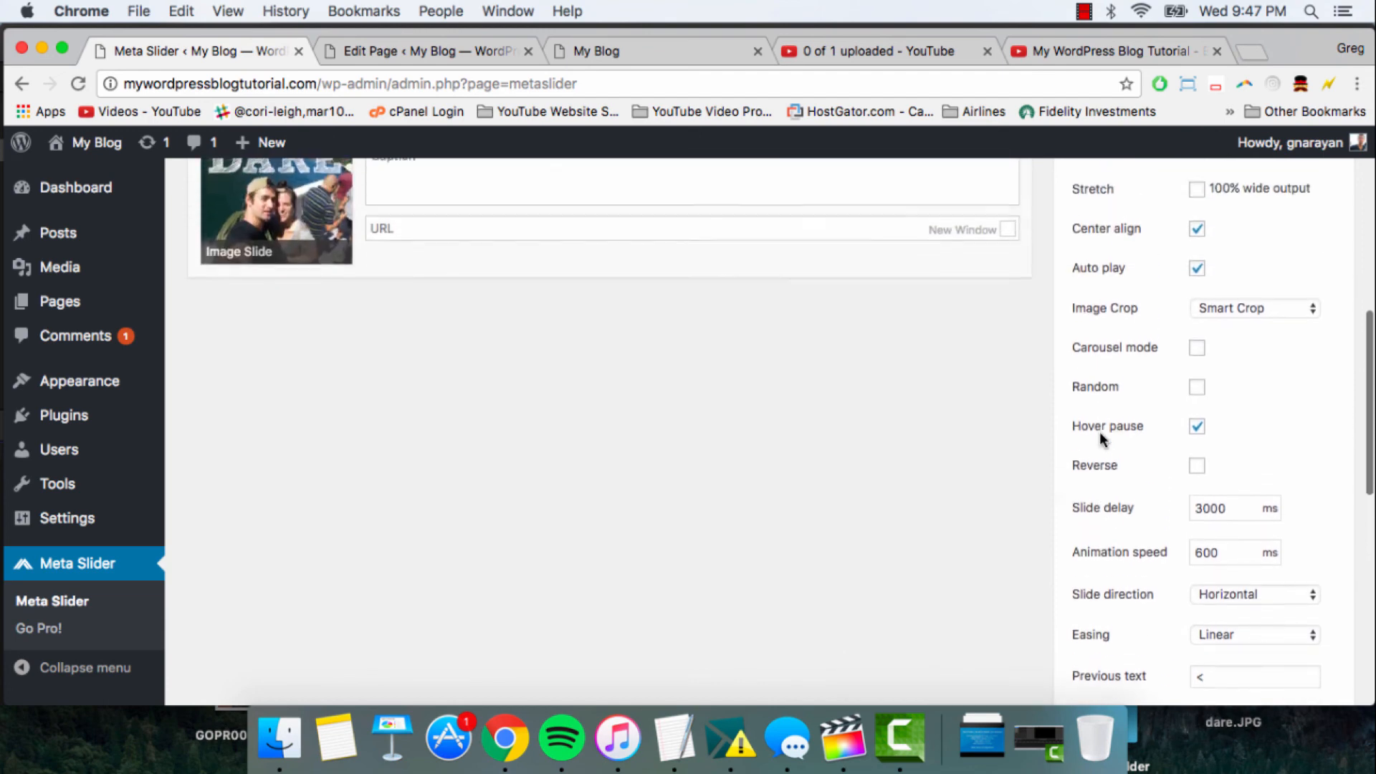
{"action": "scroll", "coordinate": [1197, 380], "scroll_direction": "up", "scroll_amount": 3}
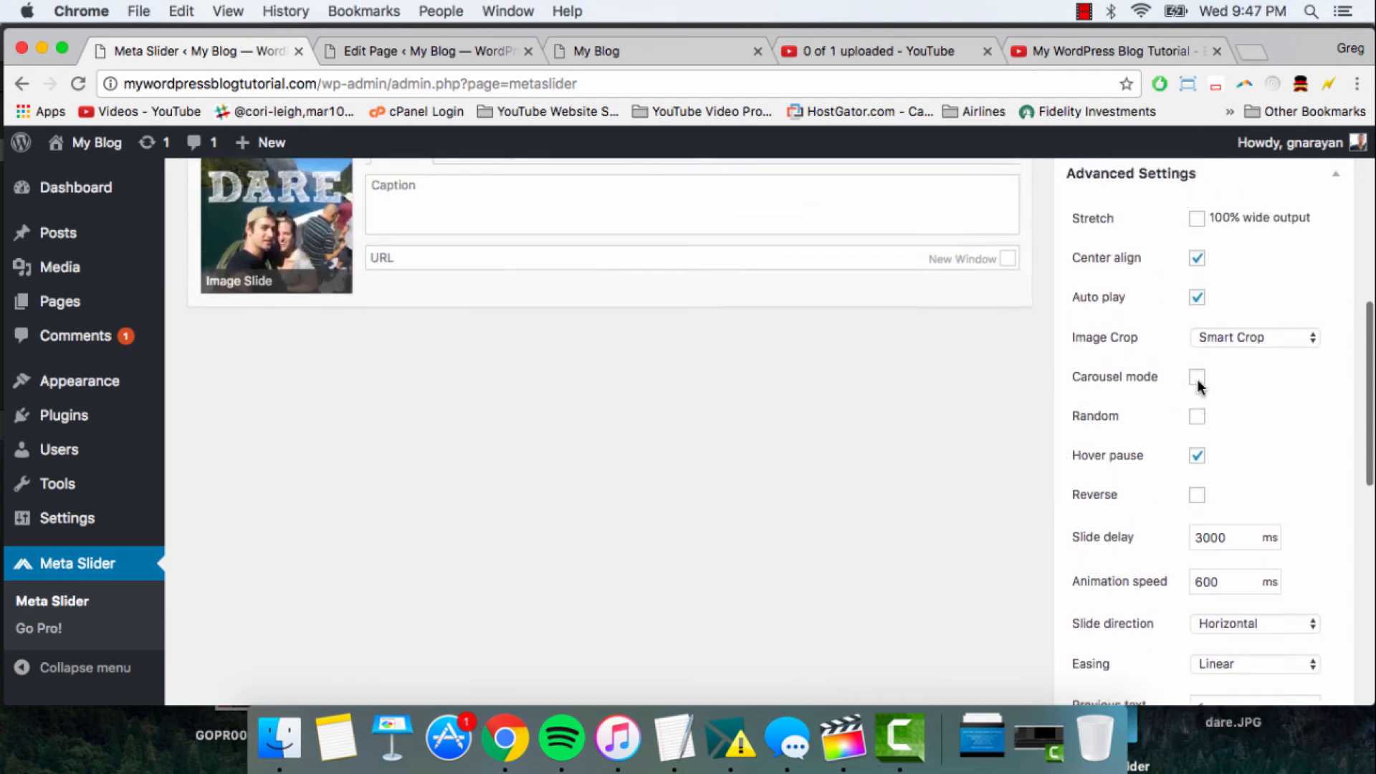
{"action": "scroll", "coordinate": [1218, 337], "scroll_direction": "up", "scroll_amount": 3}
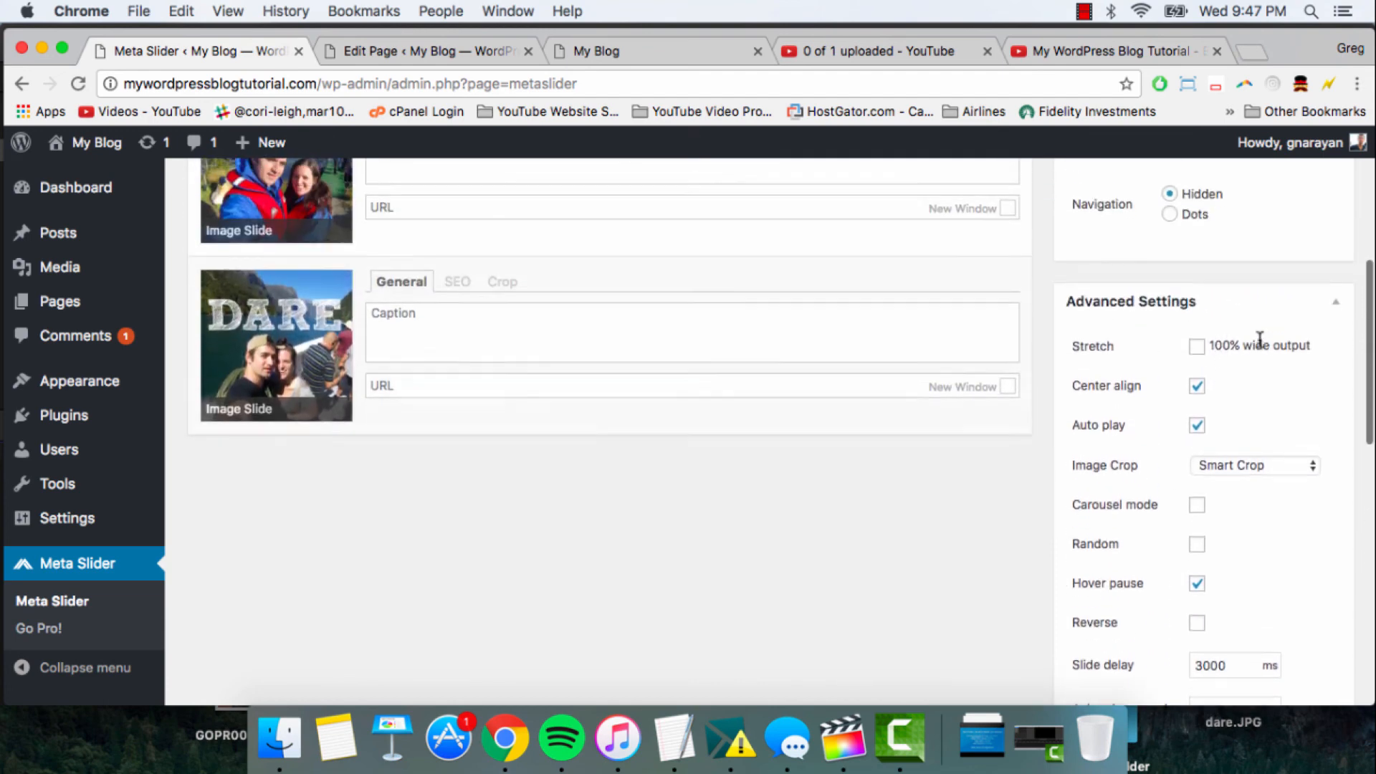
{"action": "scroll", "coordinate": [1218, 322], "scroll_direction": "up", "scroll_amount": 7}
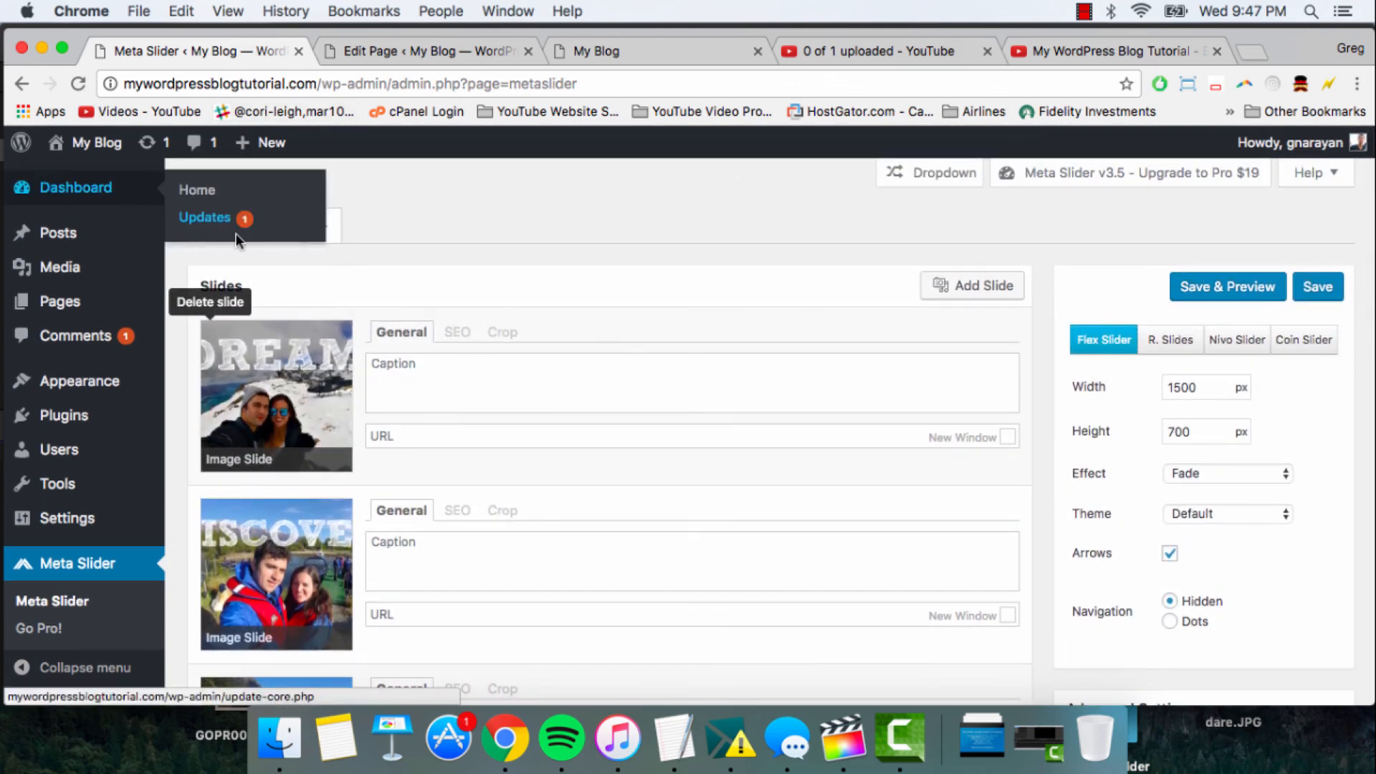
- Rename the slider from New Slider to Frontpage Slider
{"action": "left_click", "coordinate": [244, 231]}
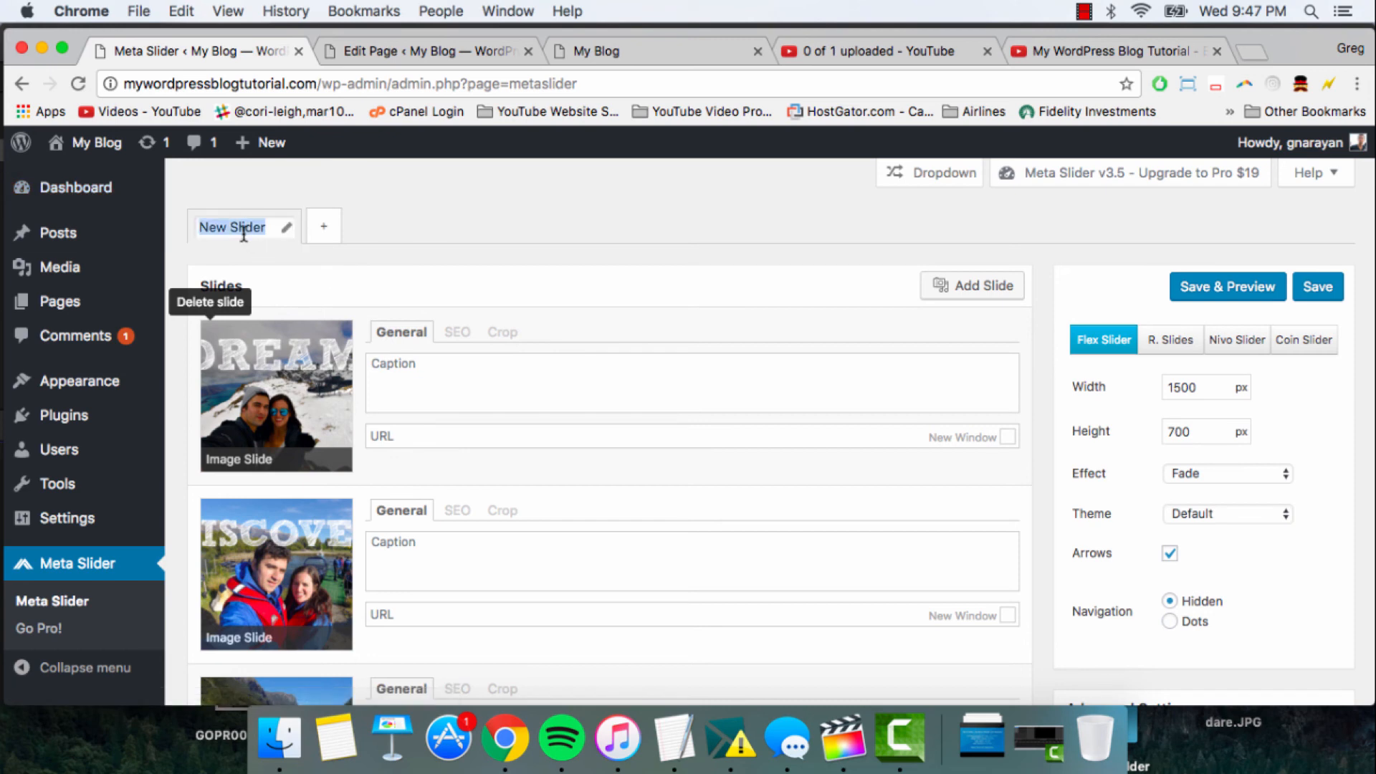
{"action": "type", "text": "Home"}
{"action": "type", "text": "page Slider"}
{"action": "double_click", "coordinate": [213, 227]}
{"action": "type", "text": "Frontpage"}
{"action": "left_click", "coordinate": [573, 211]}
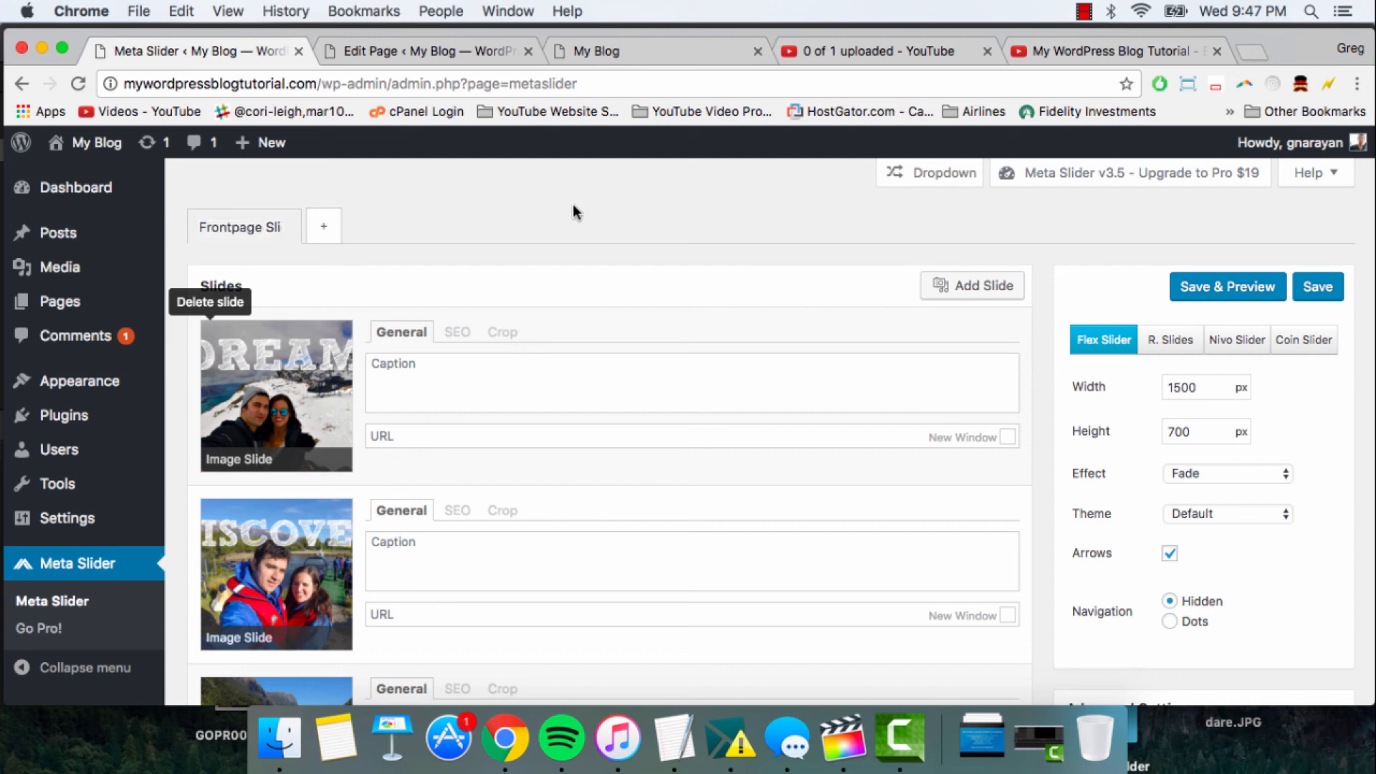
- Save the slider and reload the Frontpage page in the Page Builder editor
{"action": "left_click", "coordinate": [1322, 288]}
{"action": "left_click", "coordinate": [390, 51]}
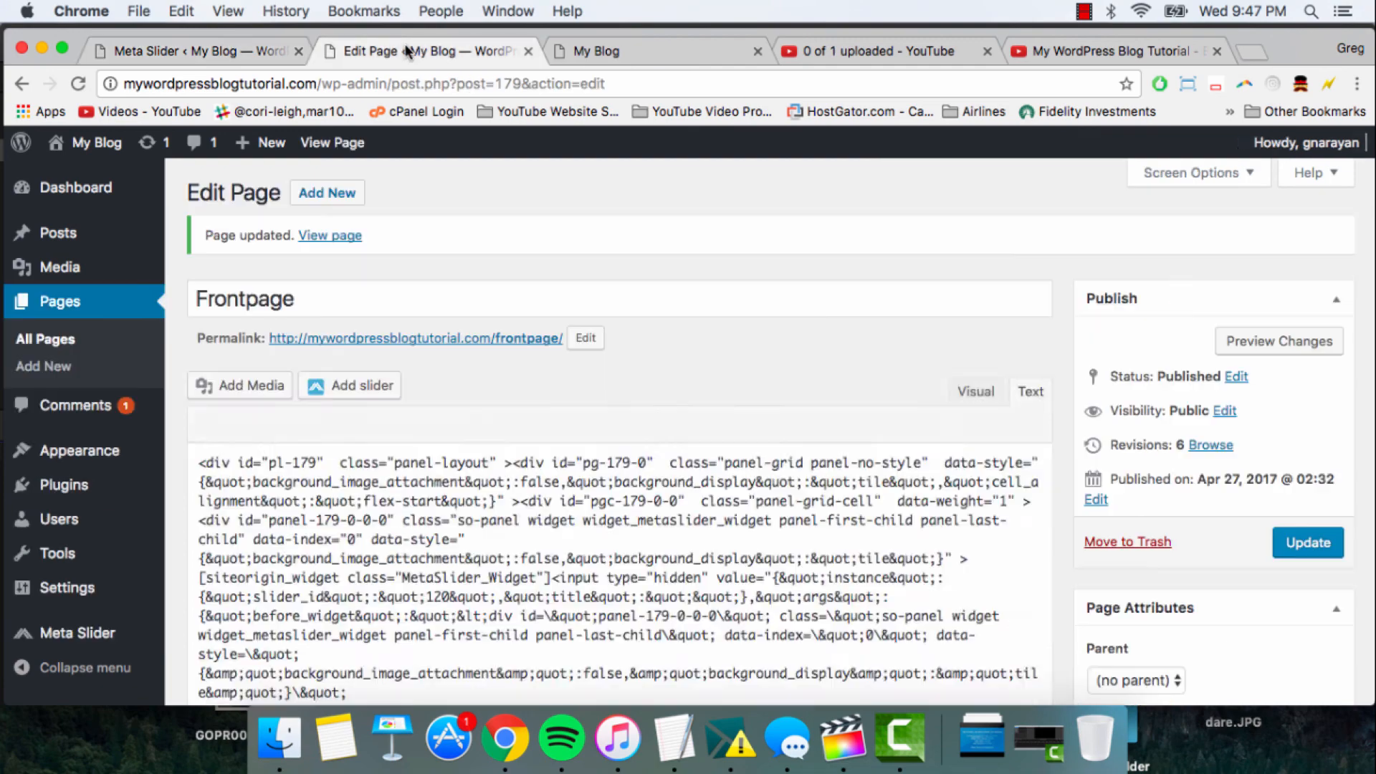
{"action": "left_click", "coordinate": [375, 84]}
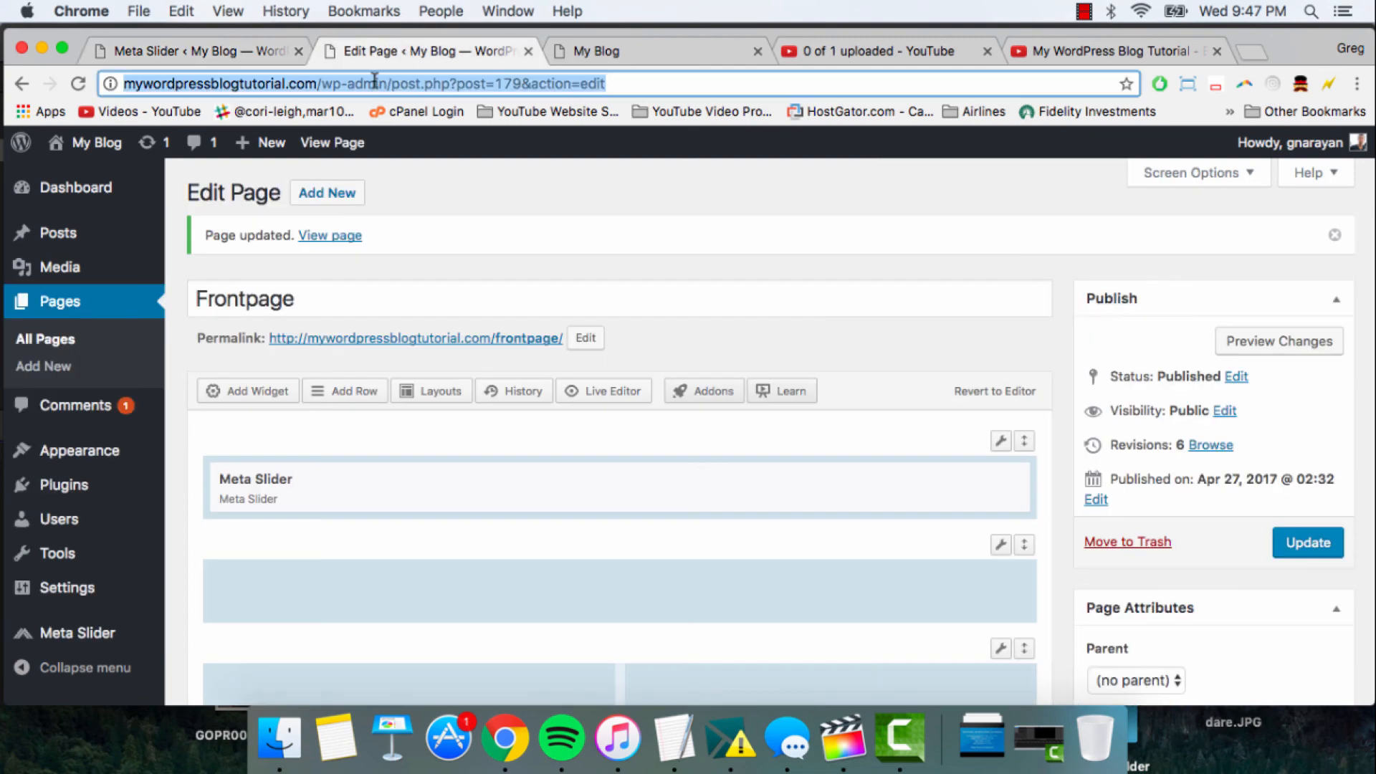
{"action": "left_click", "coordinate": [78, 84]}
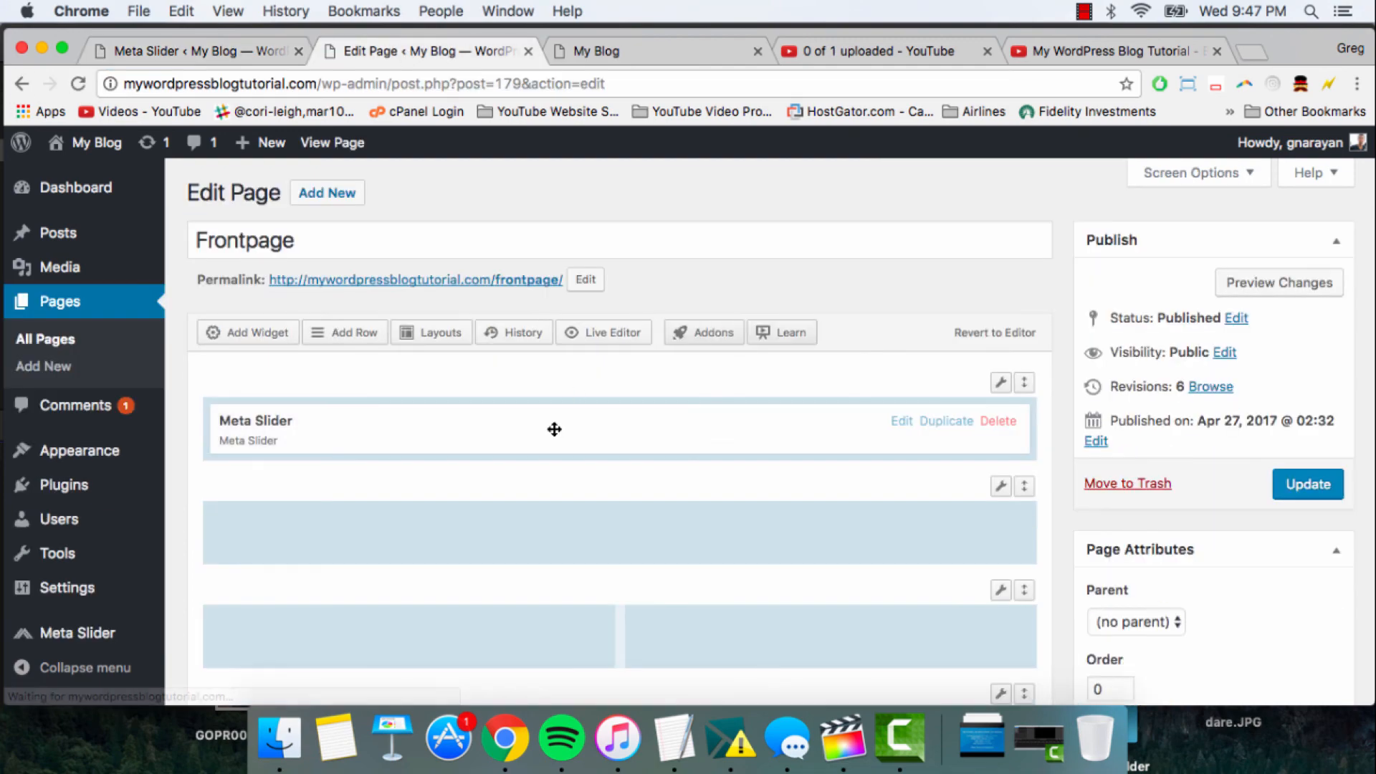
- Select Frontpage Slider in the first row's Meta Slider widget and update the page
{"action": "left_click", "coordinate": [544, 430]}
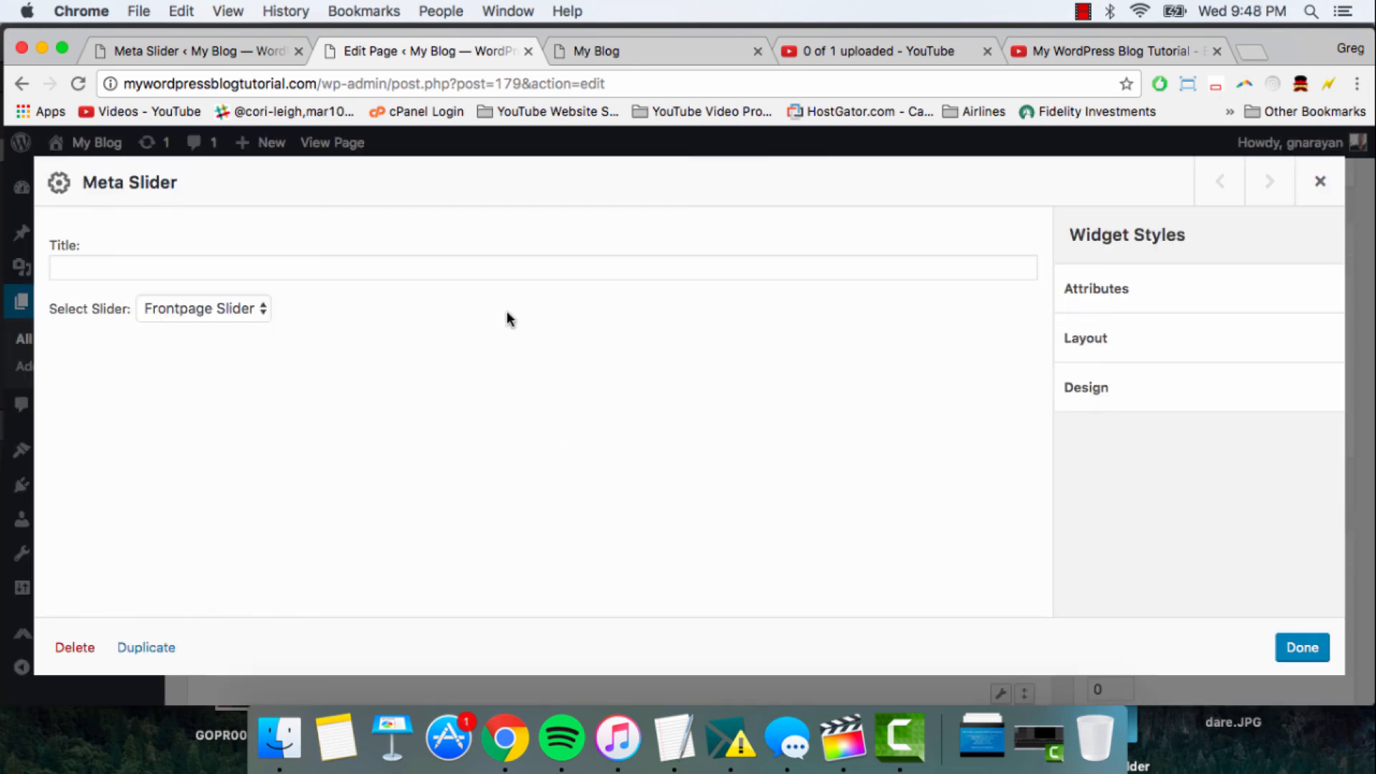
{"action": "left_click", "coordinate": [217, 310]}
{"action": "left_click", "coordinate": [196, 314]}
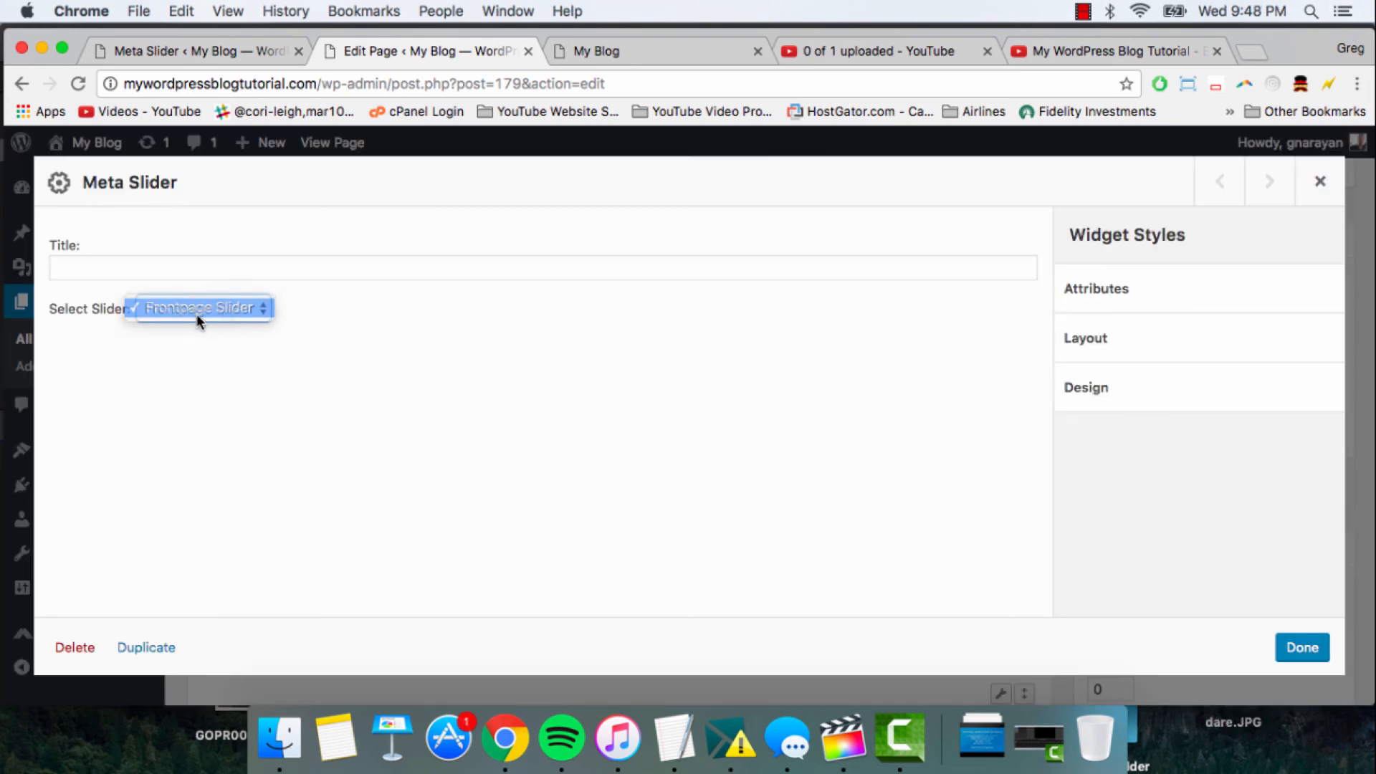
{"action": "left_click", "coordinate": [1290, 653]}
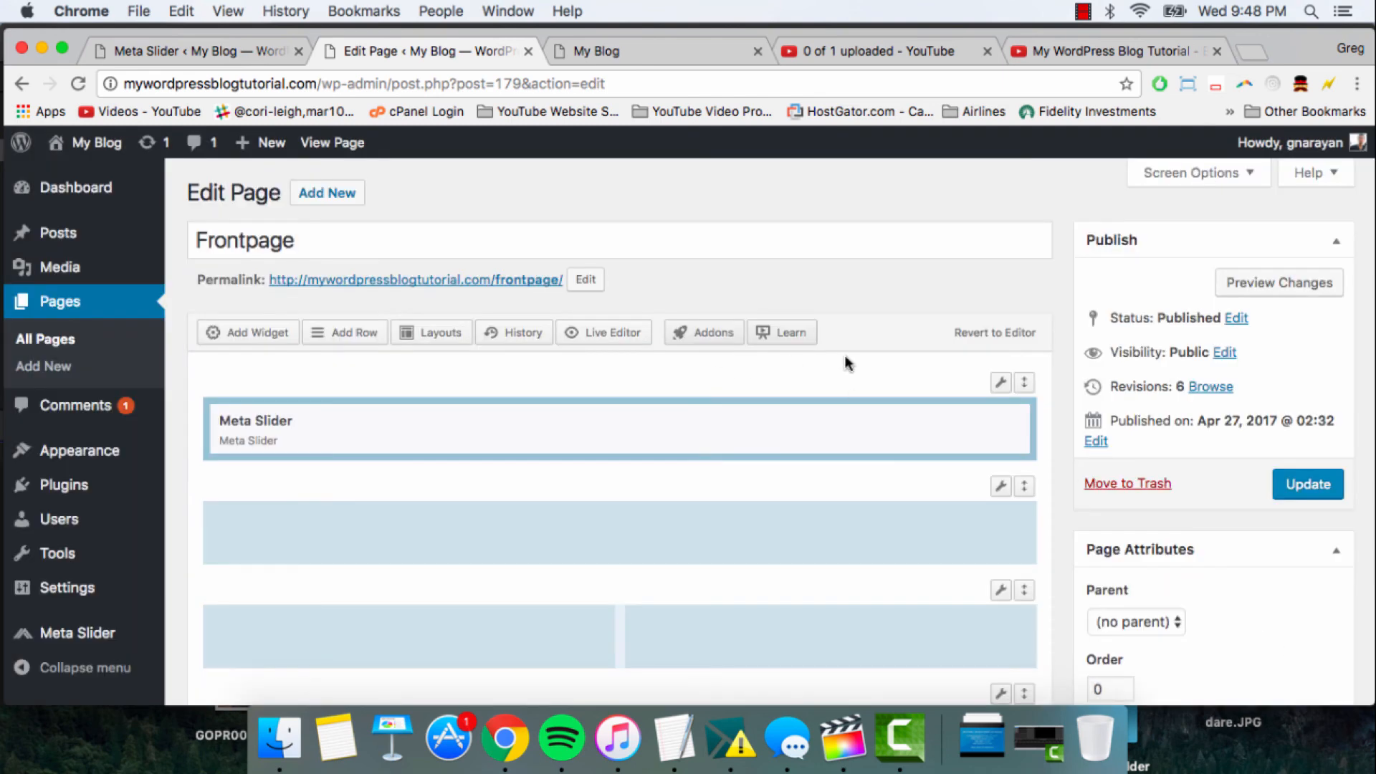
{"action": "left_click", "coordinate": [1300, 483]}
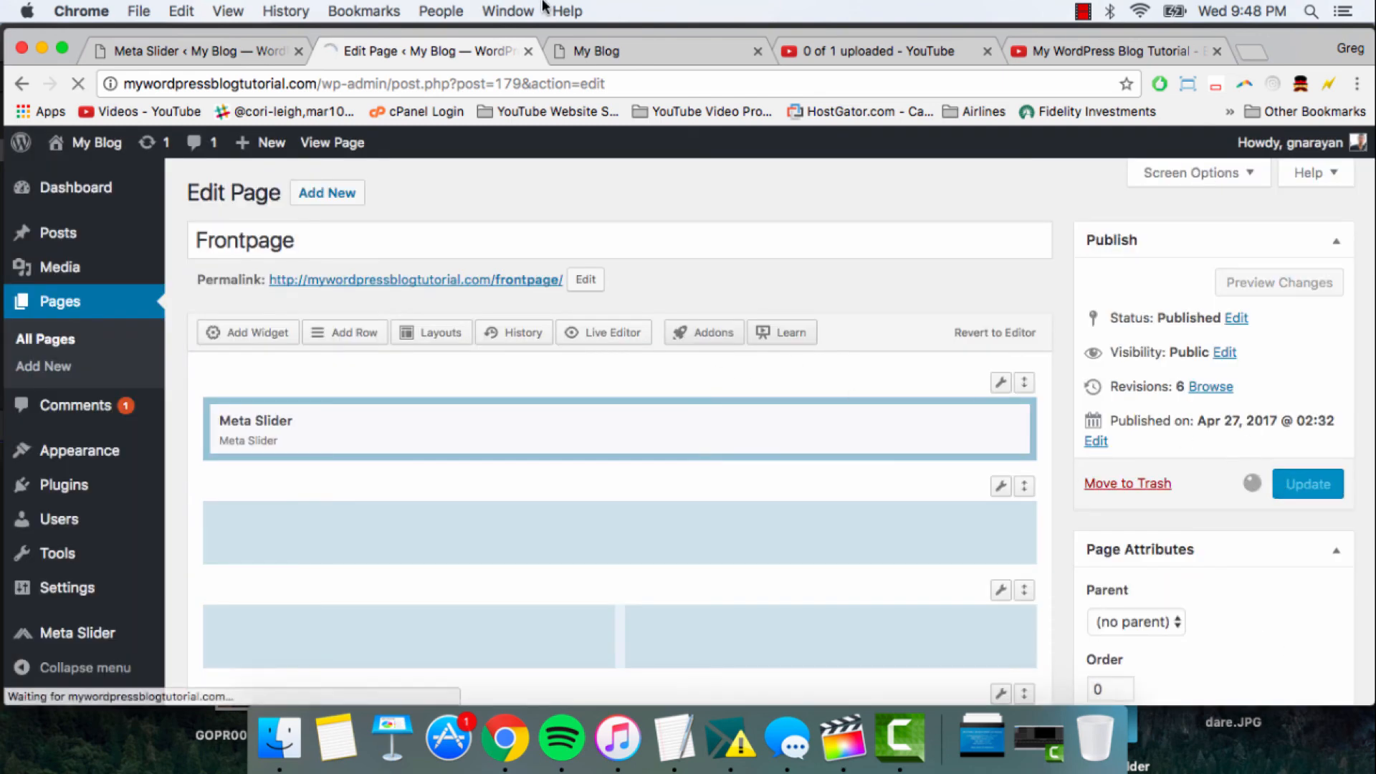
- Reload the live site's home page and look through its content
{"action": "left_click", "coordinate": [667, 56]}
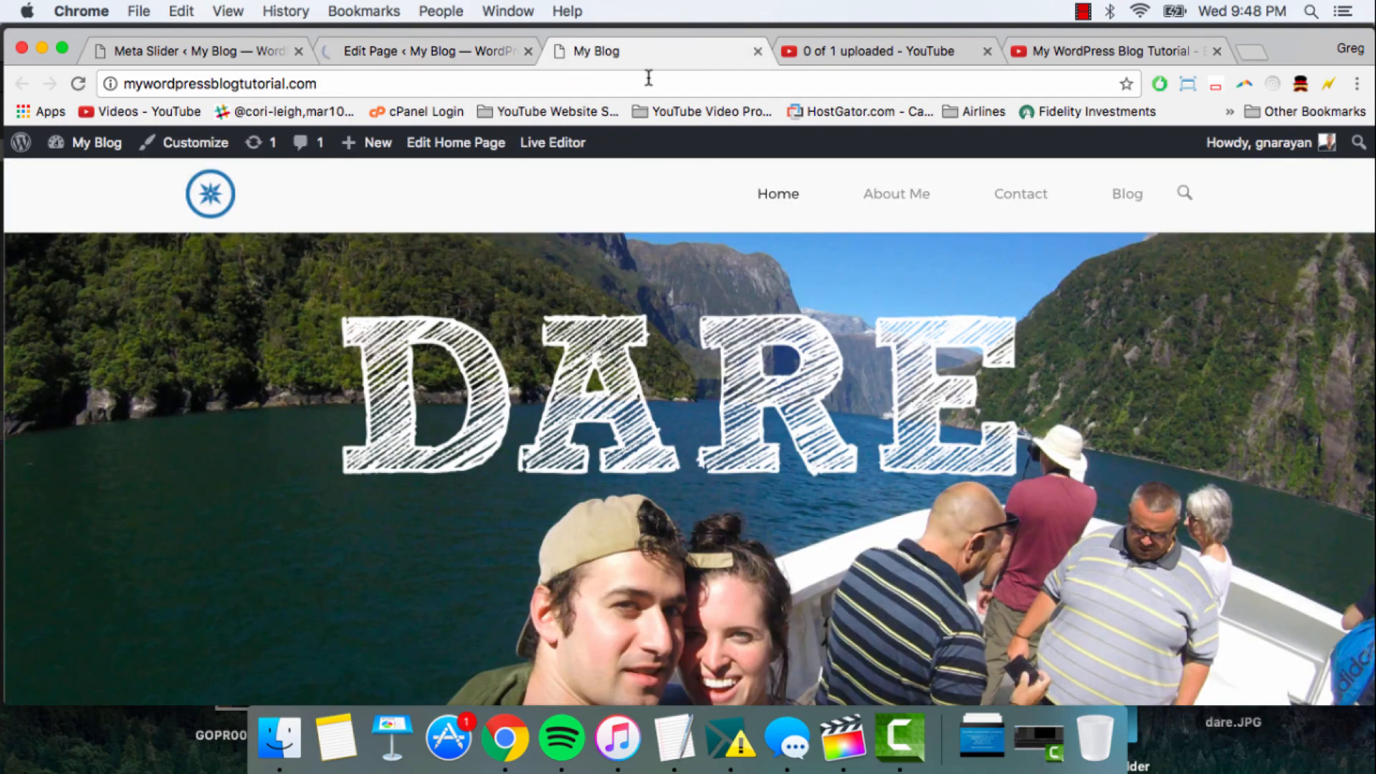
{"action": "left_click", "coordinate": [648, 78]}
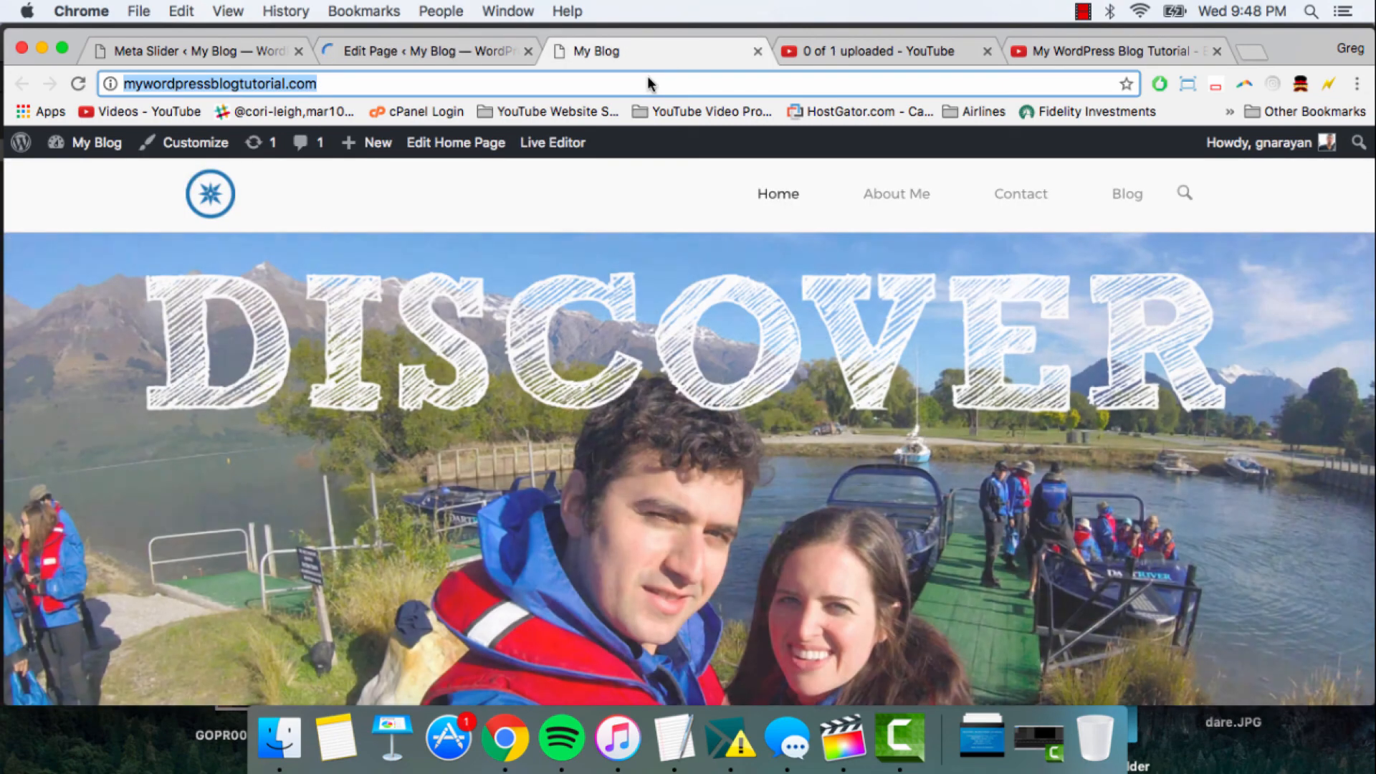
{"action": "key", "text": "Return"}
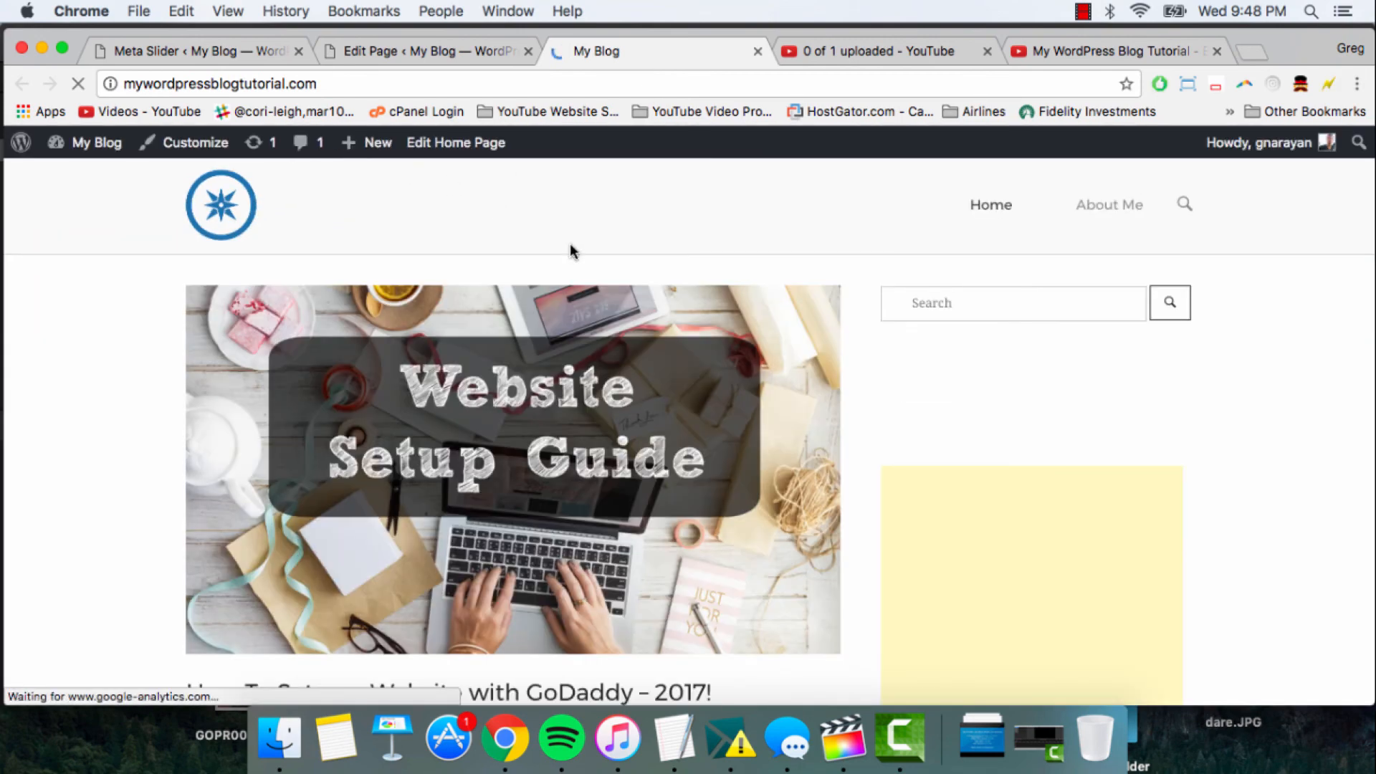
{"action": "scroll", "coordinate": [442, 233], "scroll_direction": "down", "scroll_amount": 14}
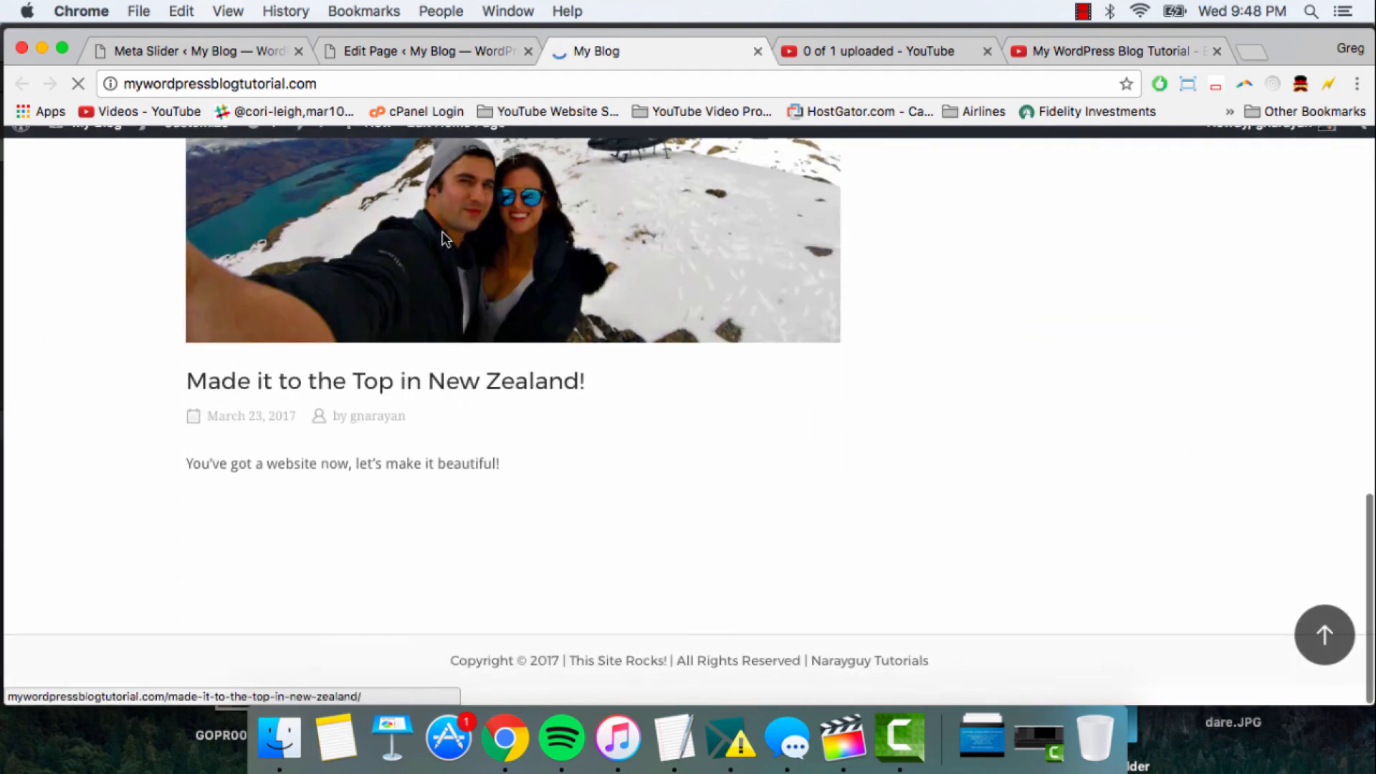
{"action": "scroll", "coordinate": [442, 233], "scroll_direction": "up", "scroll_amount": 14}
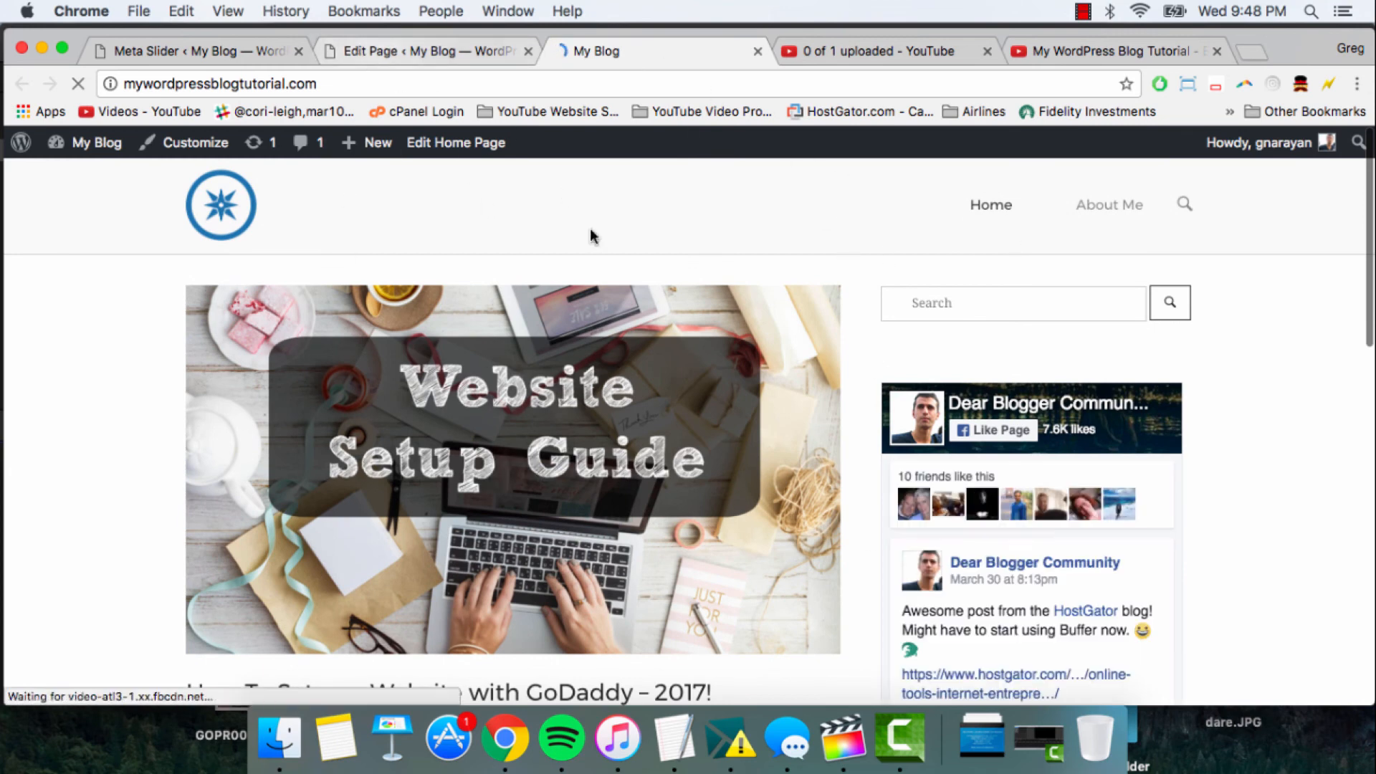
- In the WordPress Reading settings, make the front page display a static page, choose Frontpage as the front page, and save the changes
{"action": "mouse_move", "coordinate": [82, 150]}
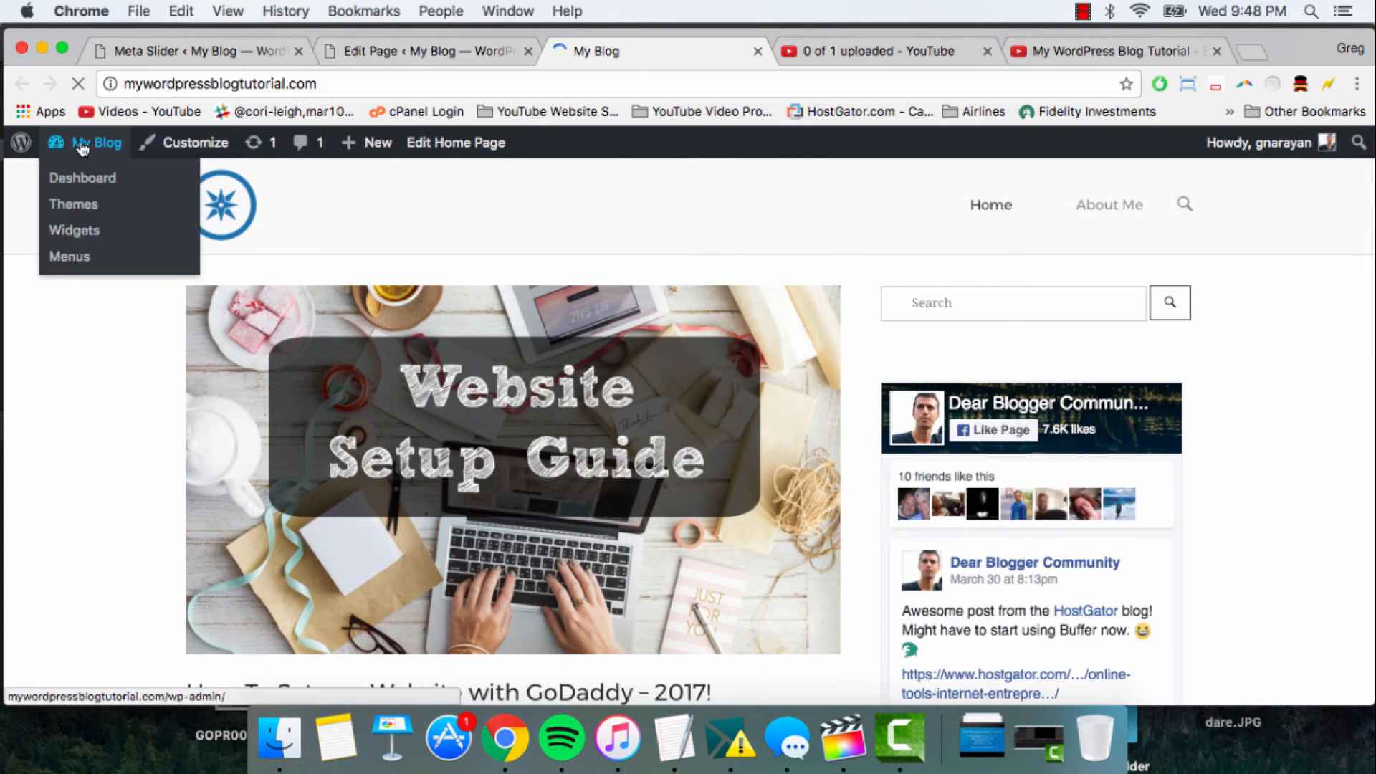
{"action": "left_click", "coordinate": [83, 147]}
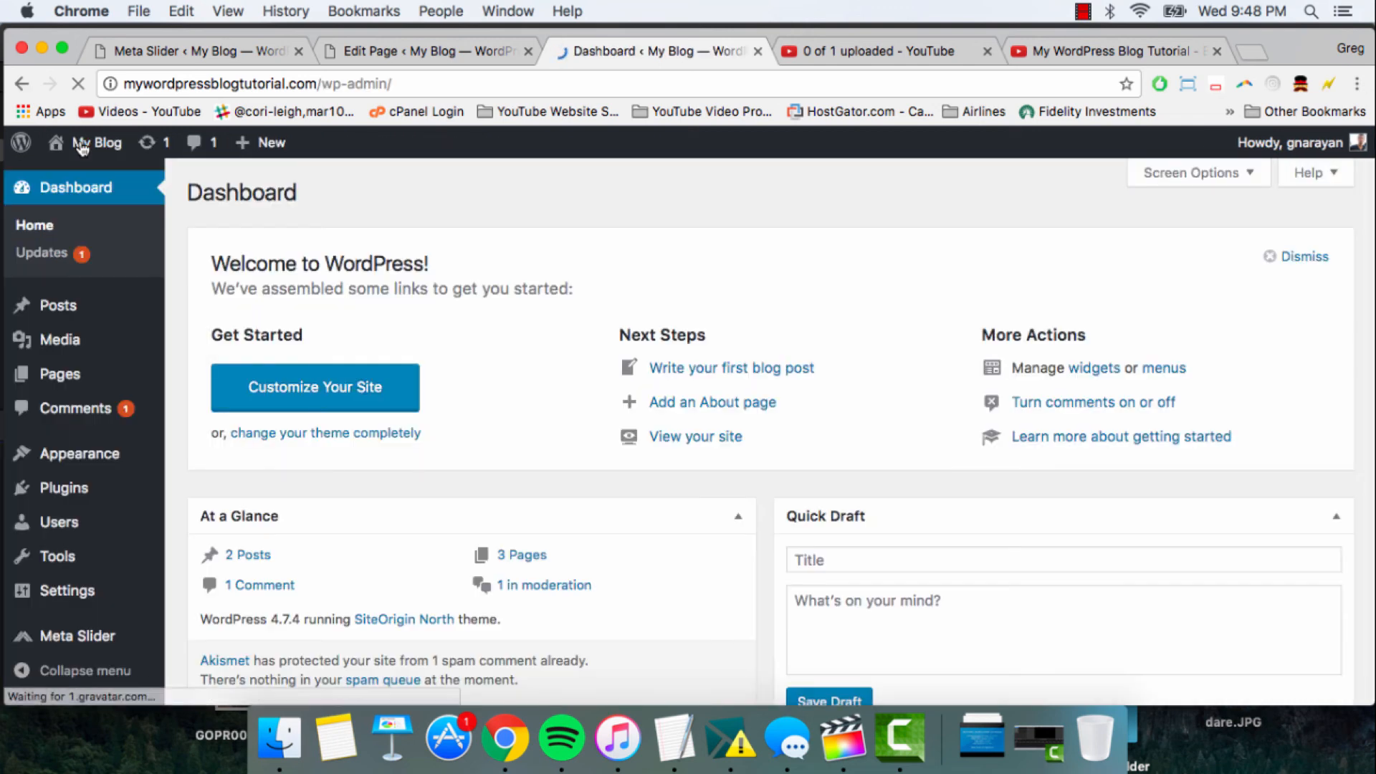
{"action": "mouse_move", "coordinate": [73, 602]}
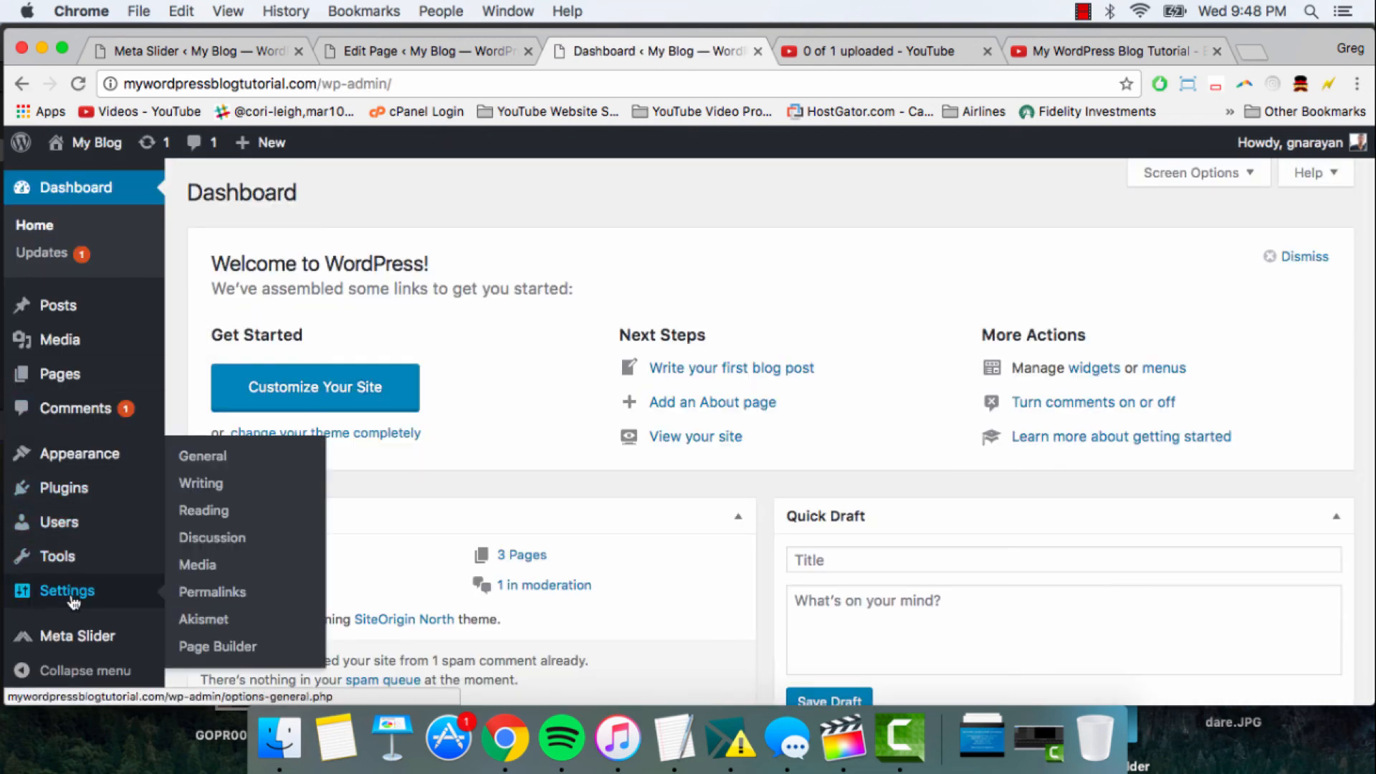
{"action": "left_click", "coordinate": [202, 513]}
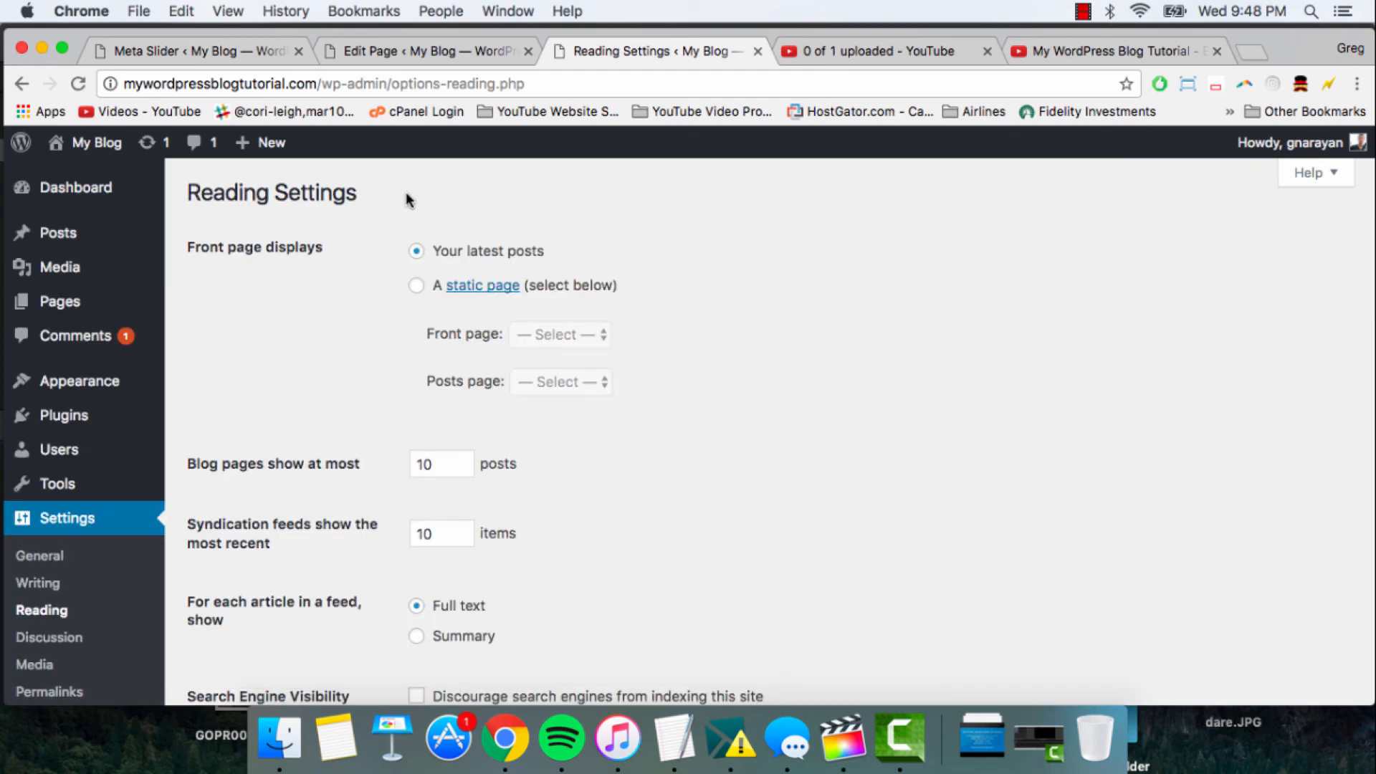
{"action": "left_click", "coordinate": [418, 286]}
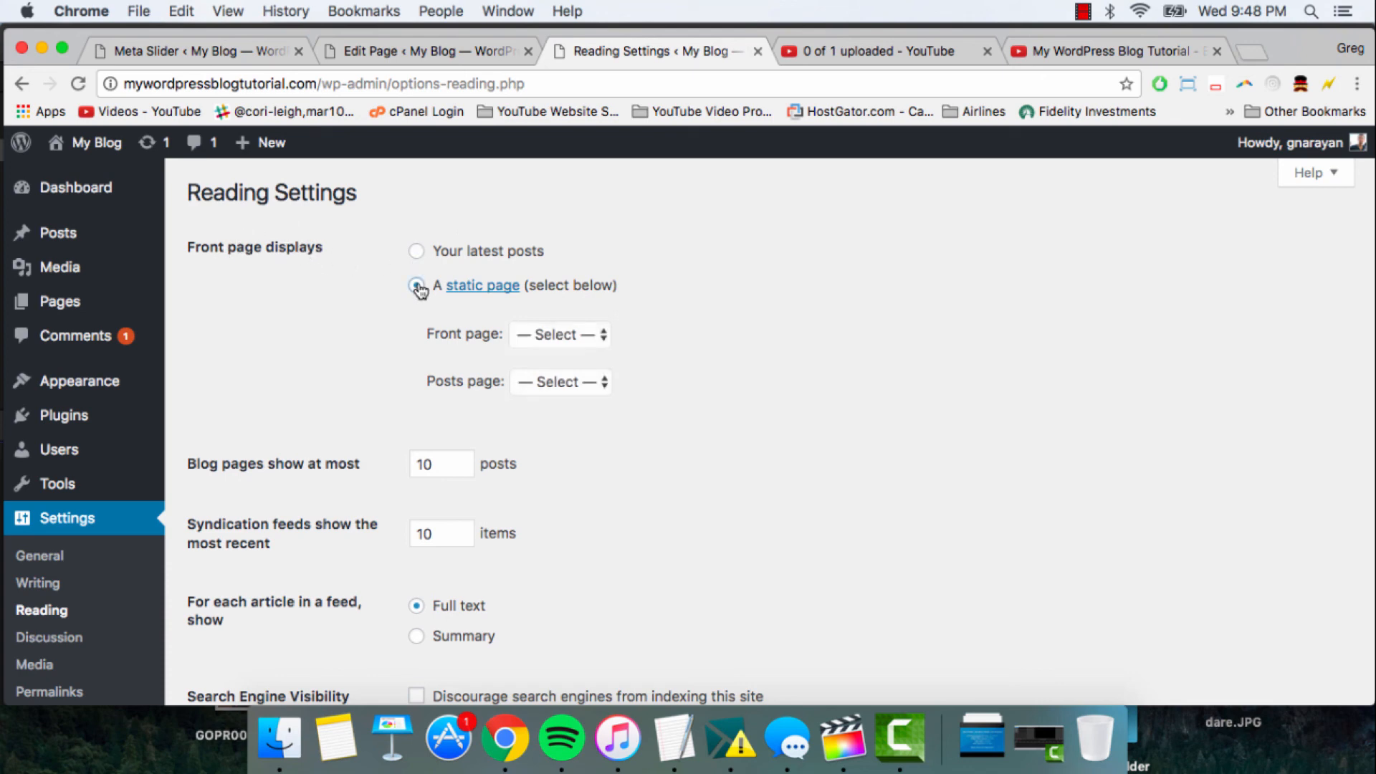
{"action": "left_click", "coordinate": [571, 335]}
{"action": "left_click", "coordinate": [666, 431]}
{"action": "scroll", "coordinate": [677, 374], "scroll_direction": "down", "scroll_amount": 5}
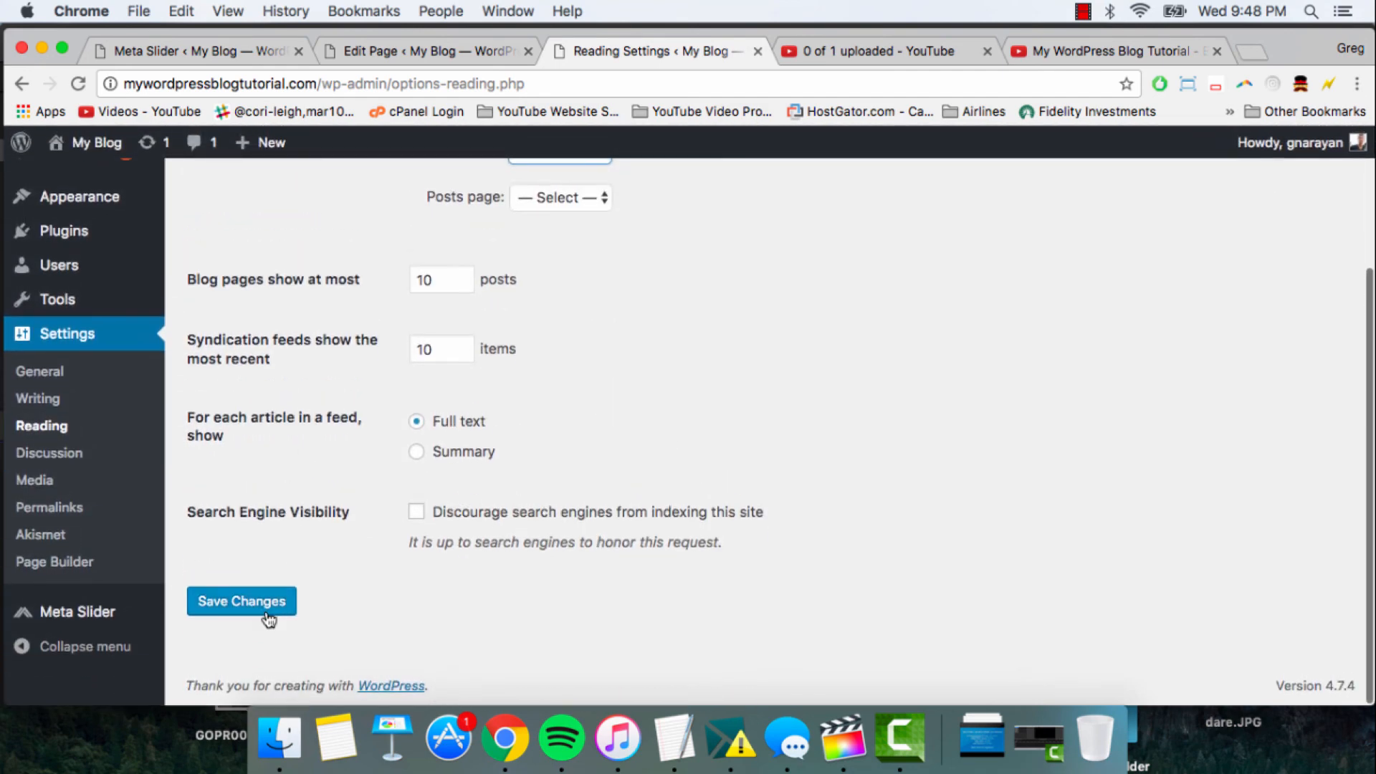
{"action": "left_click", "coordinate": [267, 614]}
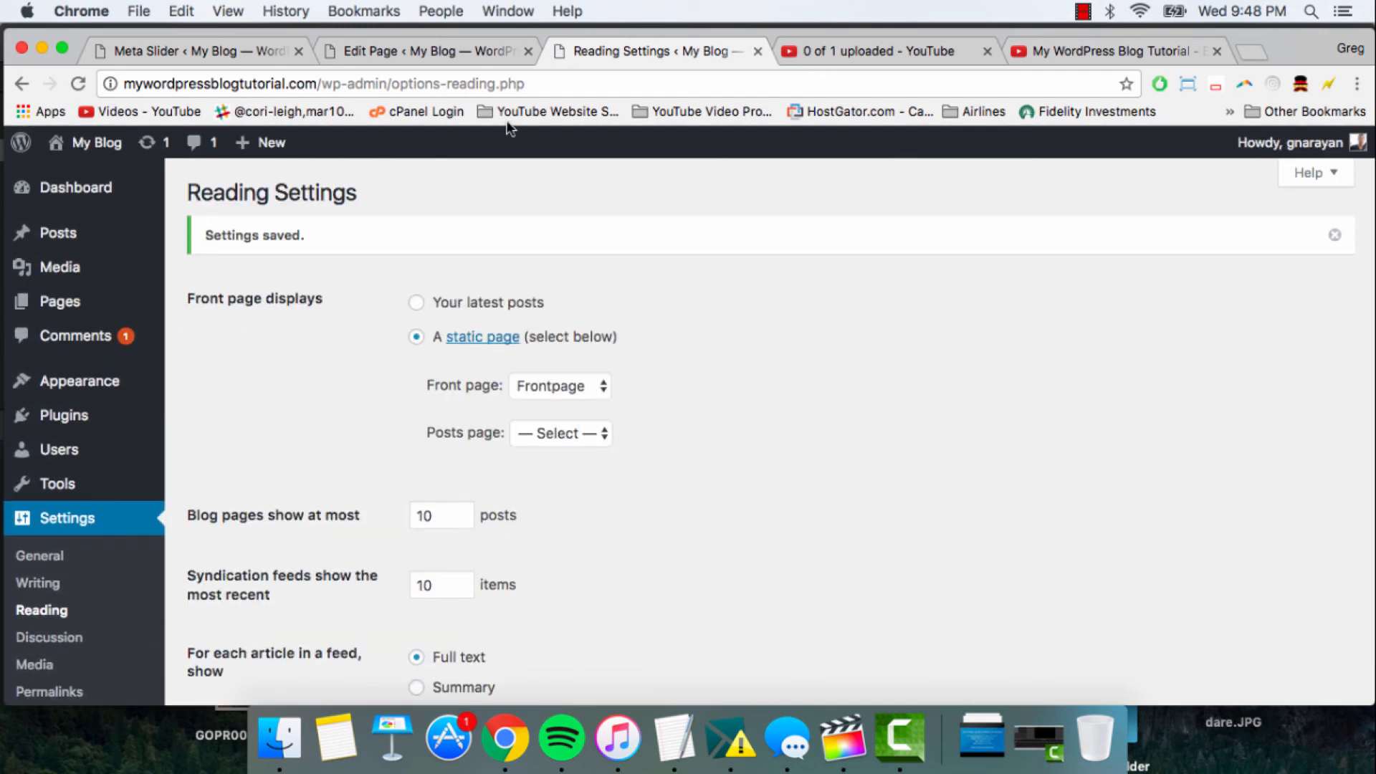
- Visit the live site and examine how the slideshow fits on the static front page
{"action": "left_click", "coordinate": [94, 141]}
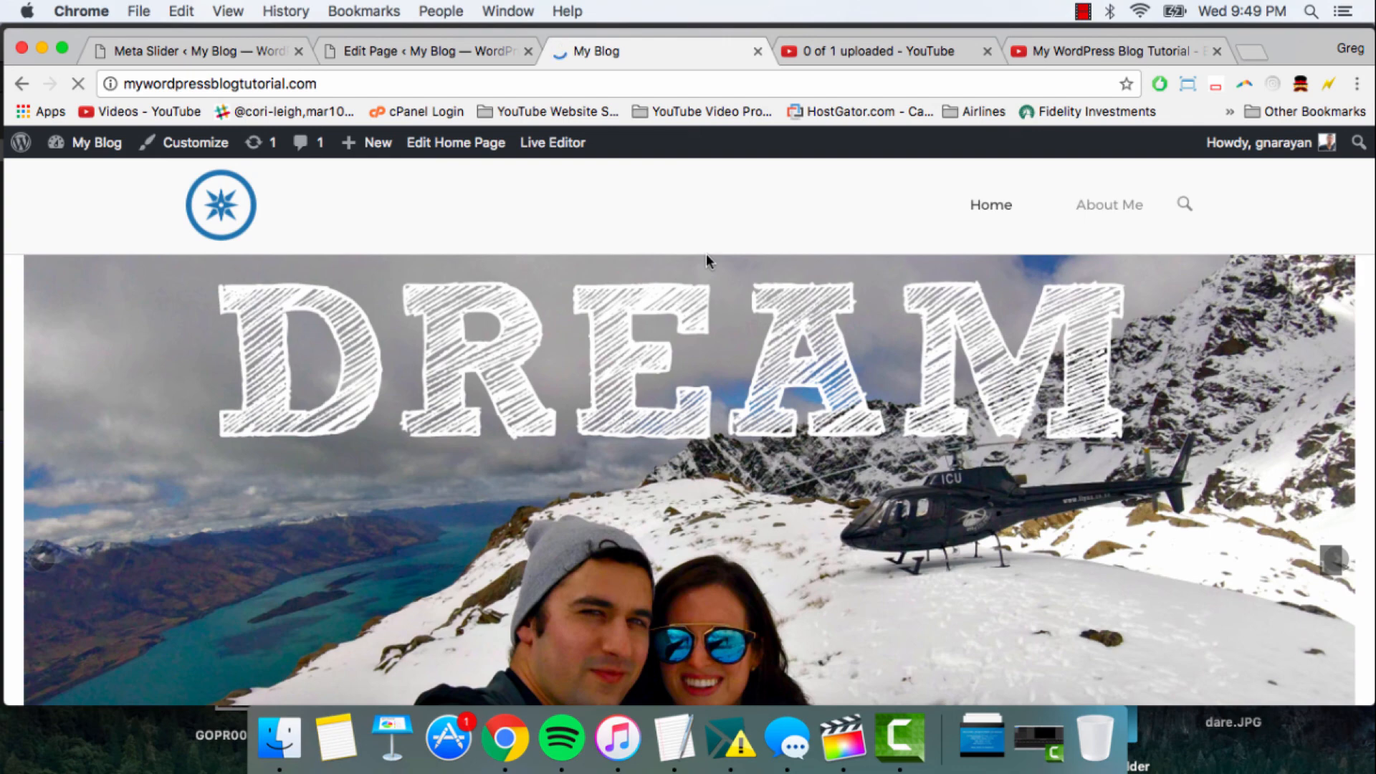
{"action": "scroll", "coordinate": [725, 272], "scroll_direction": "down", "scroll_amount": 5}
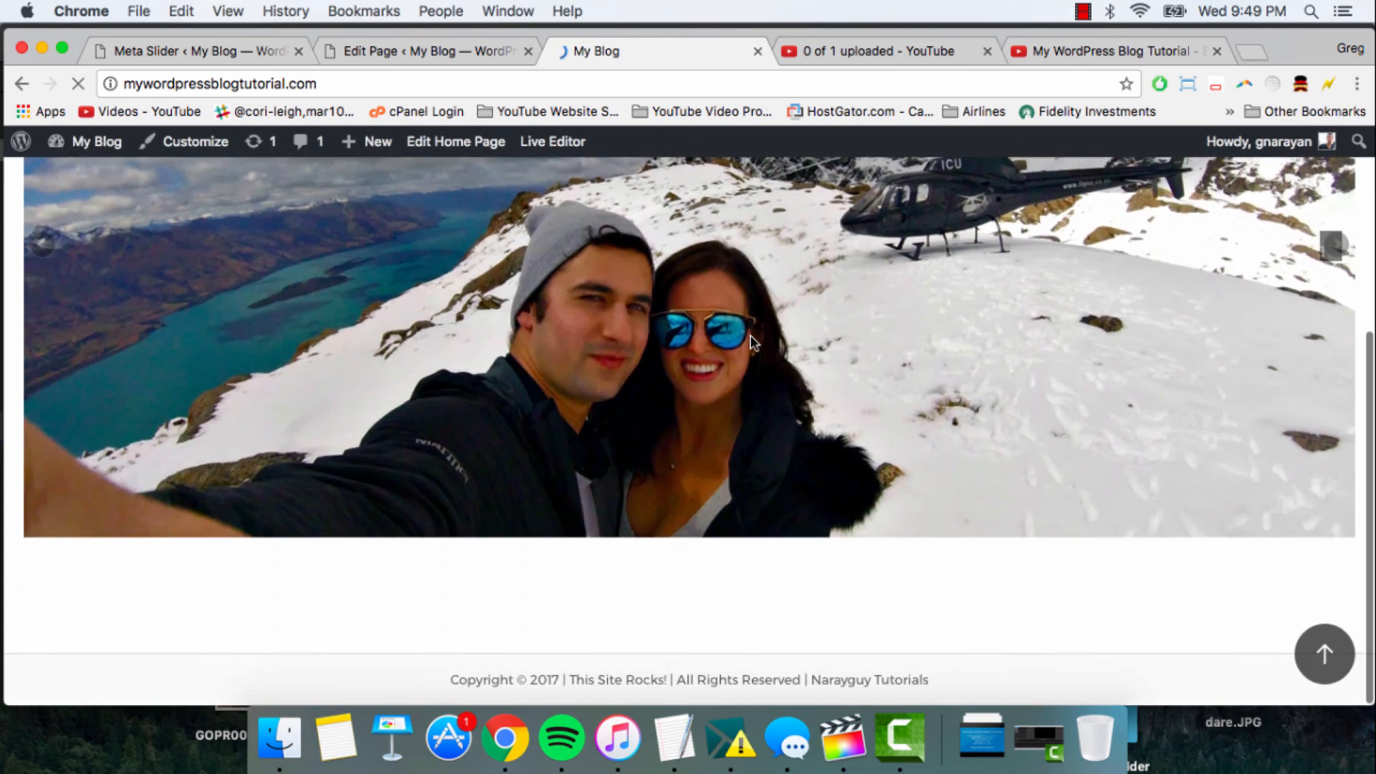
{"action": "scroll", "coordinate": [753, 336], "scroll_direction": "up", "scroll_amount": 5}
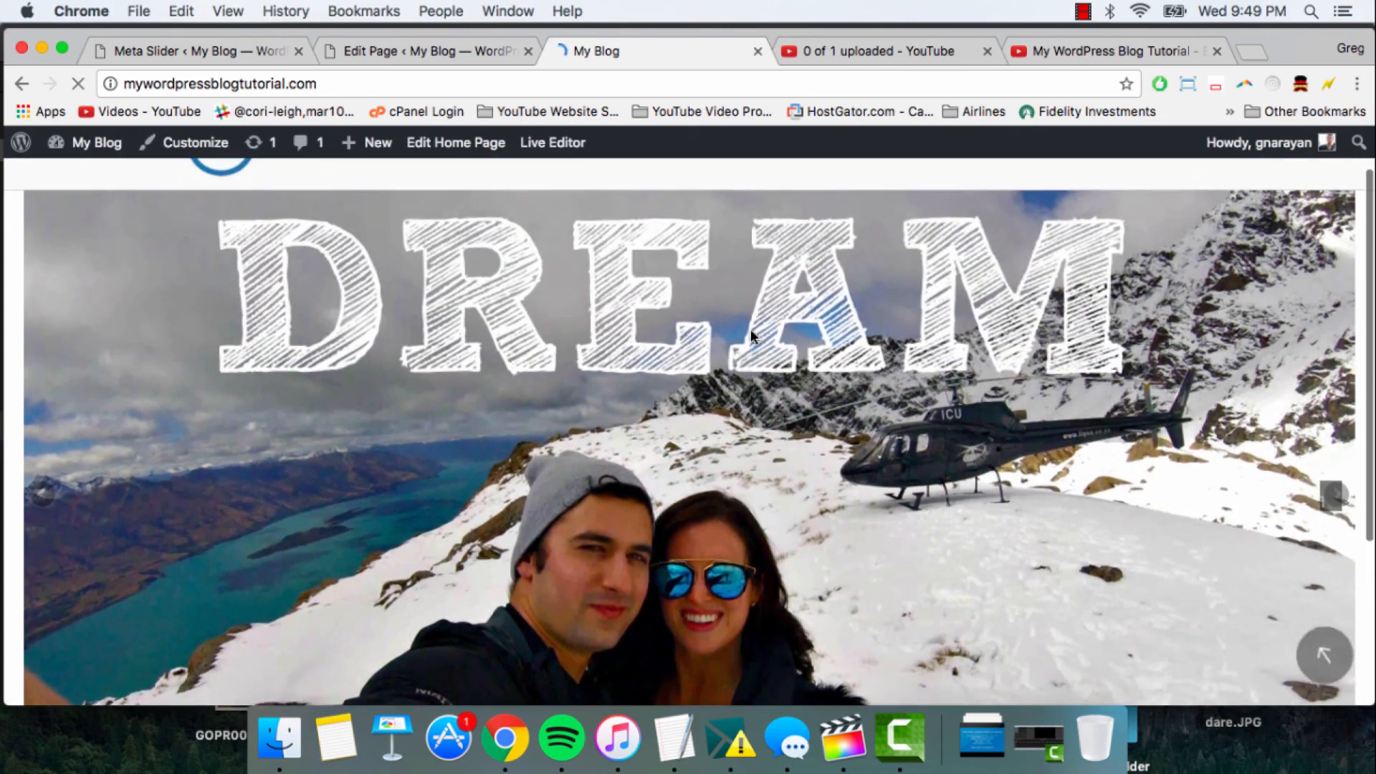
{"action": "scroll", "coordinate": [750, 329], "scroll_direction": "up", "scroll_amount": 1}
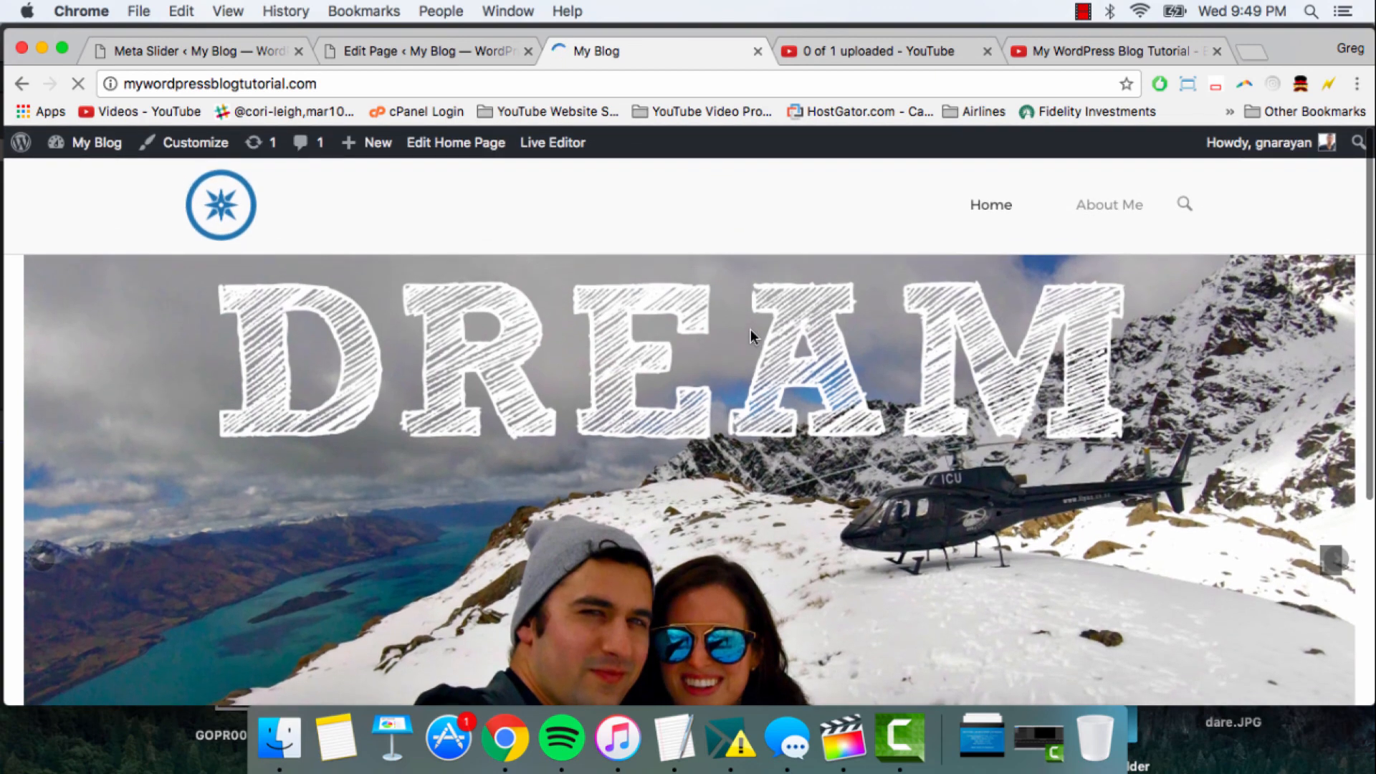
{"action": "scroll", "coordinate": [462, 332], "scroll_direction": "down", "scroll_amount": 3}
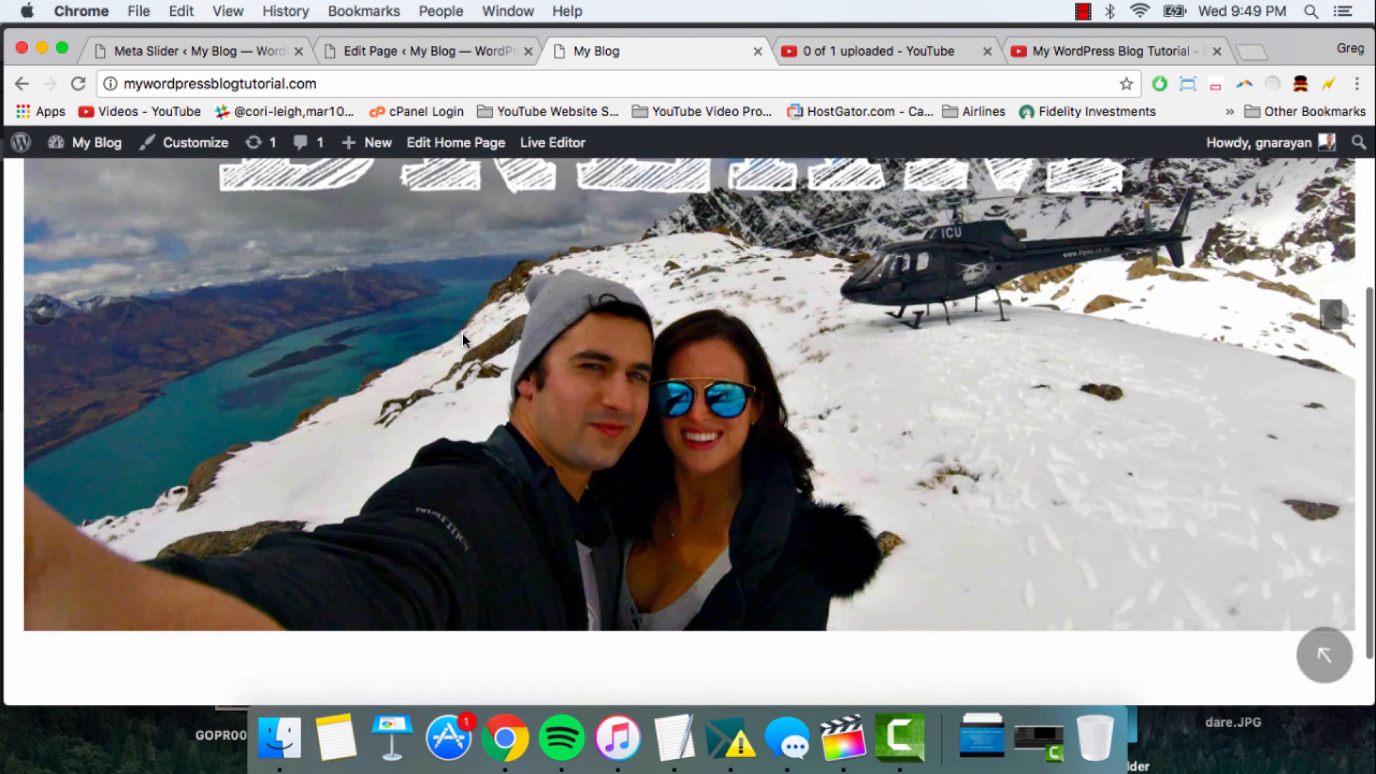
{"action": "scroll", "coordinate": [462, 333], "scroll_direction": "down", "scroll_amount": 1}
{"action": "scroll", "coordinate": [429, 276], "scroll_direction": "up", "scroll_amount": 5}
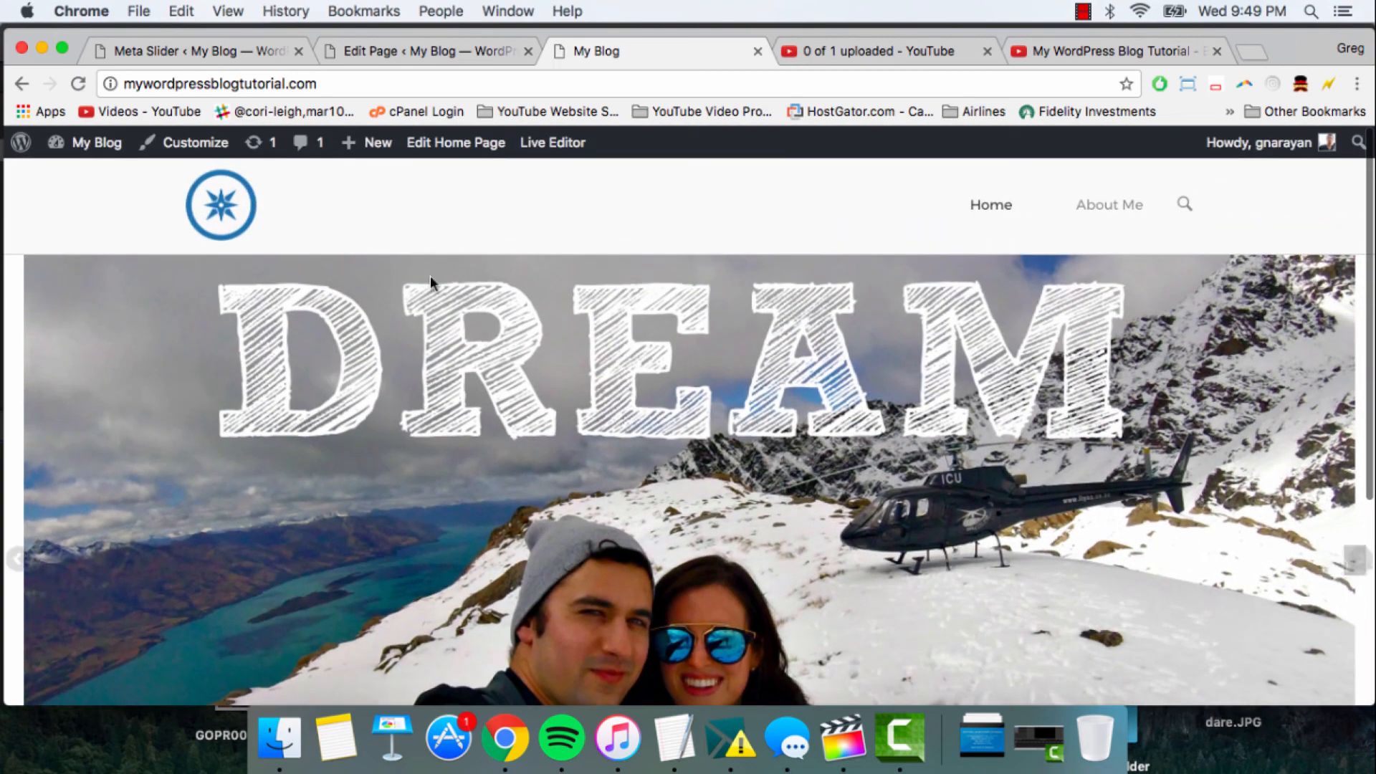
- Set the row layout of the Meta Slider row to Full Width Stretched in the Frontpage editor and update the page
{"action": "left_click", "coordinate": [465, 45]}
{"action": "scroll", "coordinate": [666, 326], "scroll_direction": "down", "scroll_amount": 3}
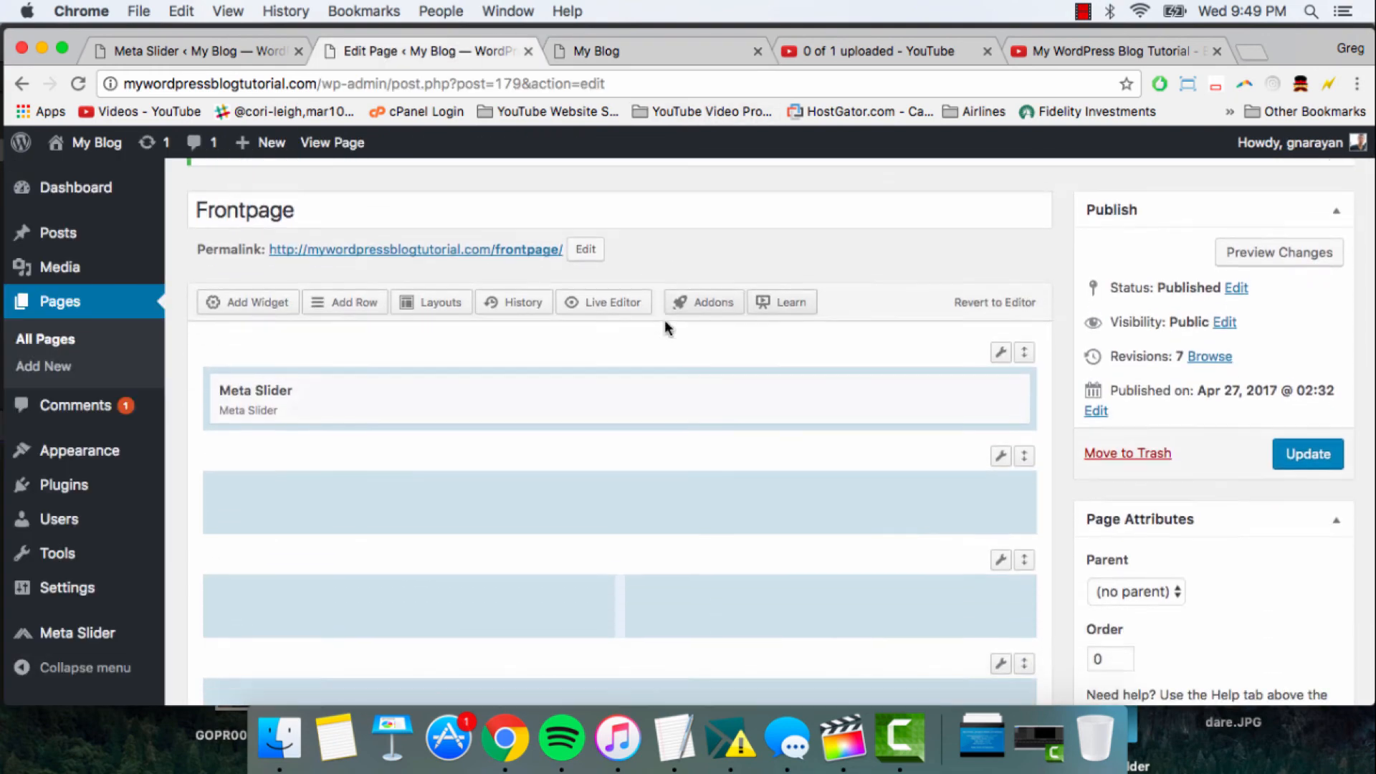
{"action": "mouse_move", "coordinate": [1006, 337]}
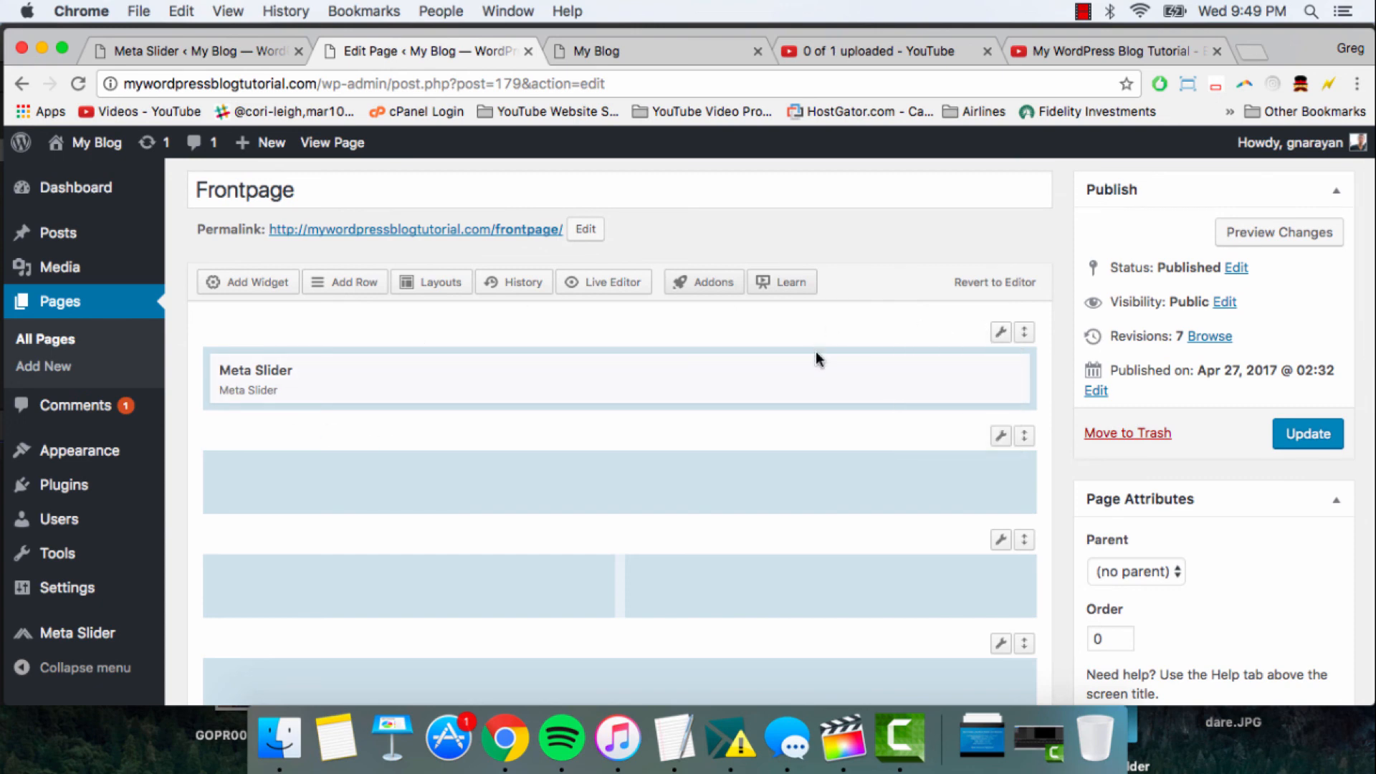
{"action": "left_click", "coordinate": [1001, 333]}
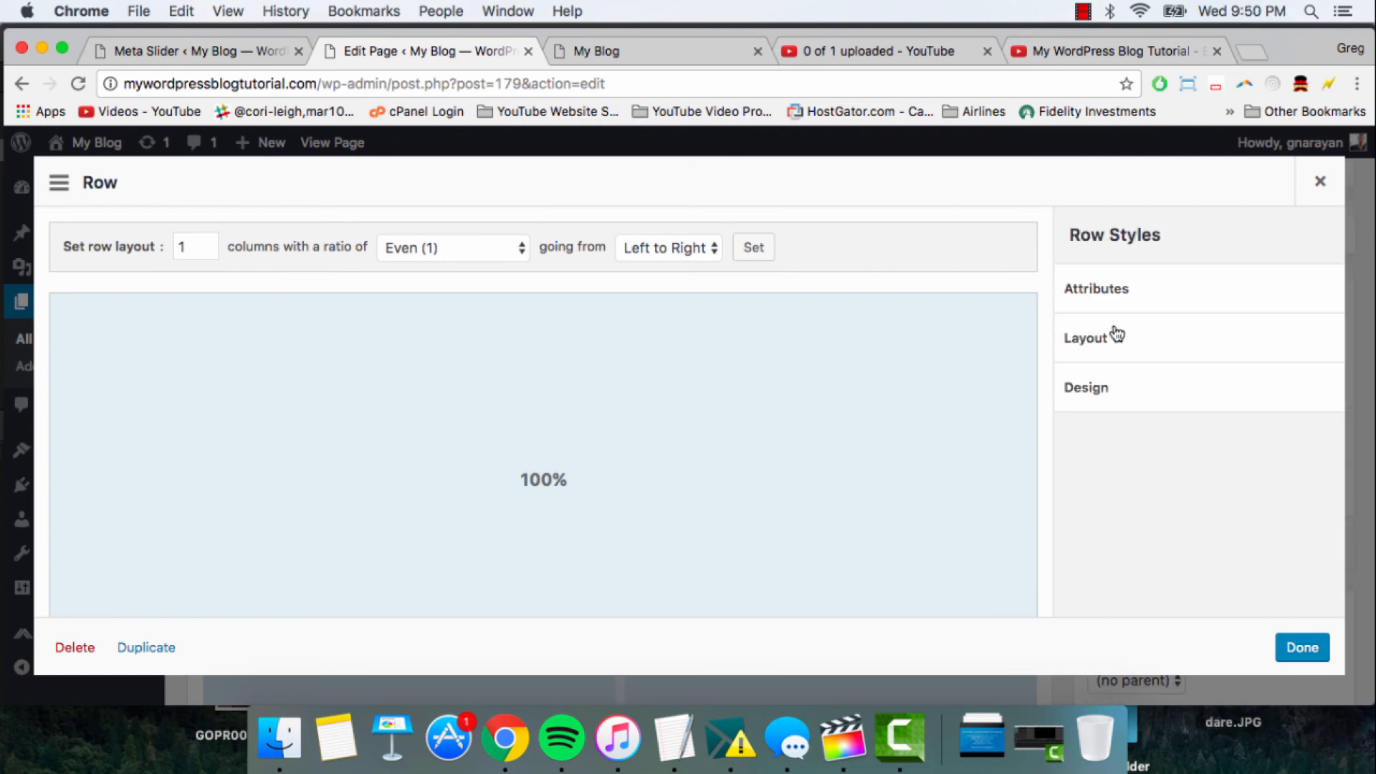
{"action": "left_click", "coordinate": [1119, 336]}
{"action": "scroll", "coordinate": [1178, 430], "scroll_direction": "down", "scroll_amount": 6}
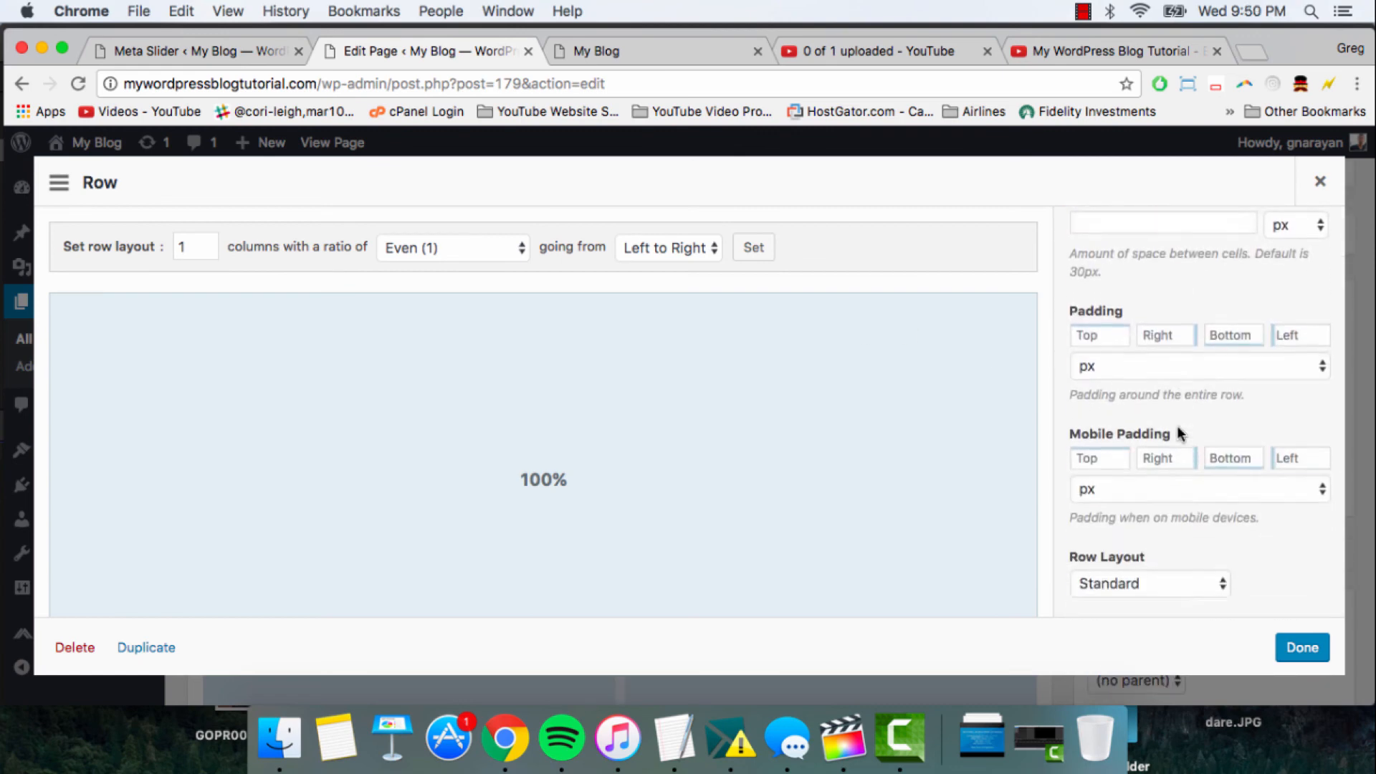
{"action": "scroll", "coordinate": [1177, 430], "scroll_direction": "down", "scroll_amount": 1}
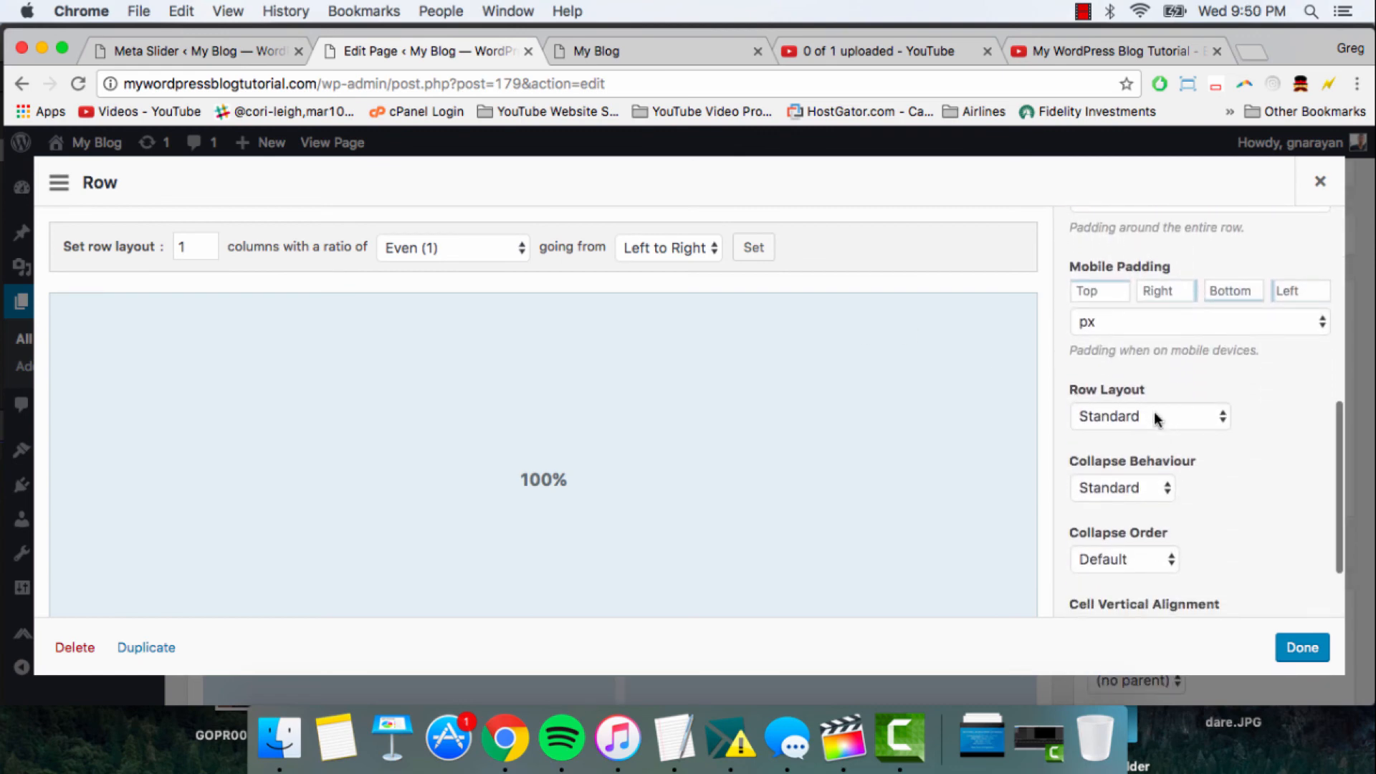
{"action": "left_click", "coordinate": [1155, 418]}
{"action": "left_click", "coordinate": [1158, 453]}
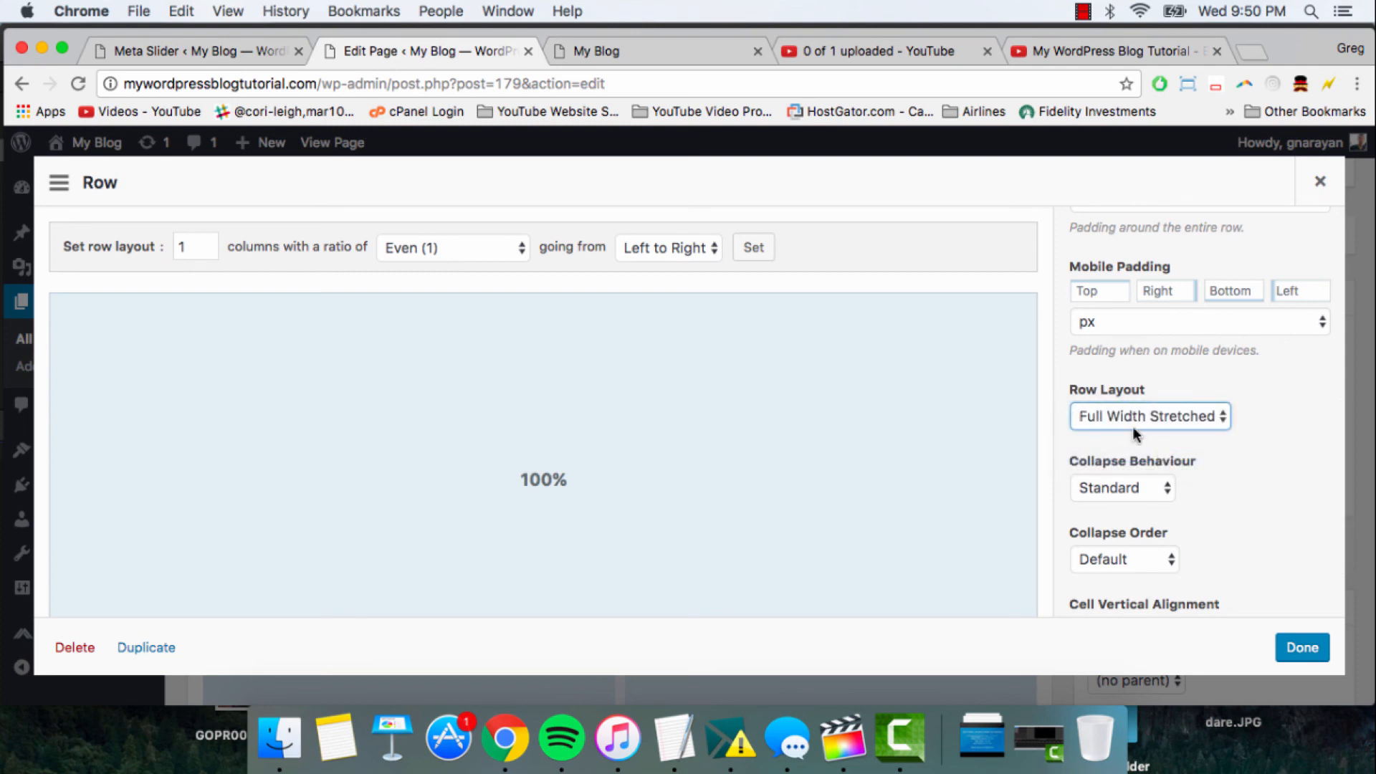
{"action": "left_click", "coordinate": [1302, 649]}
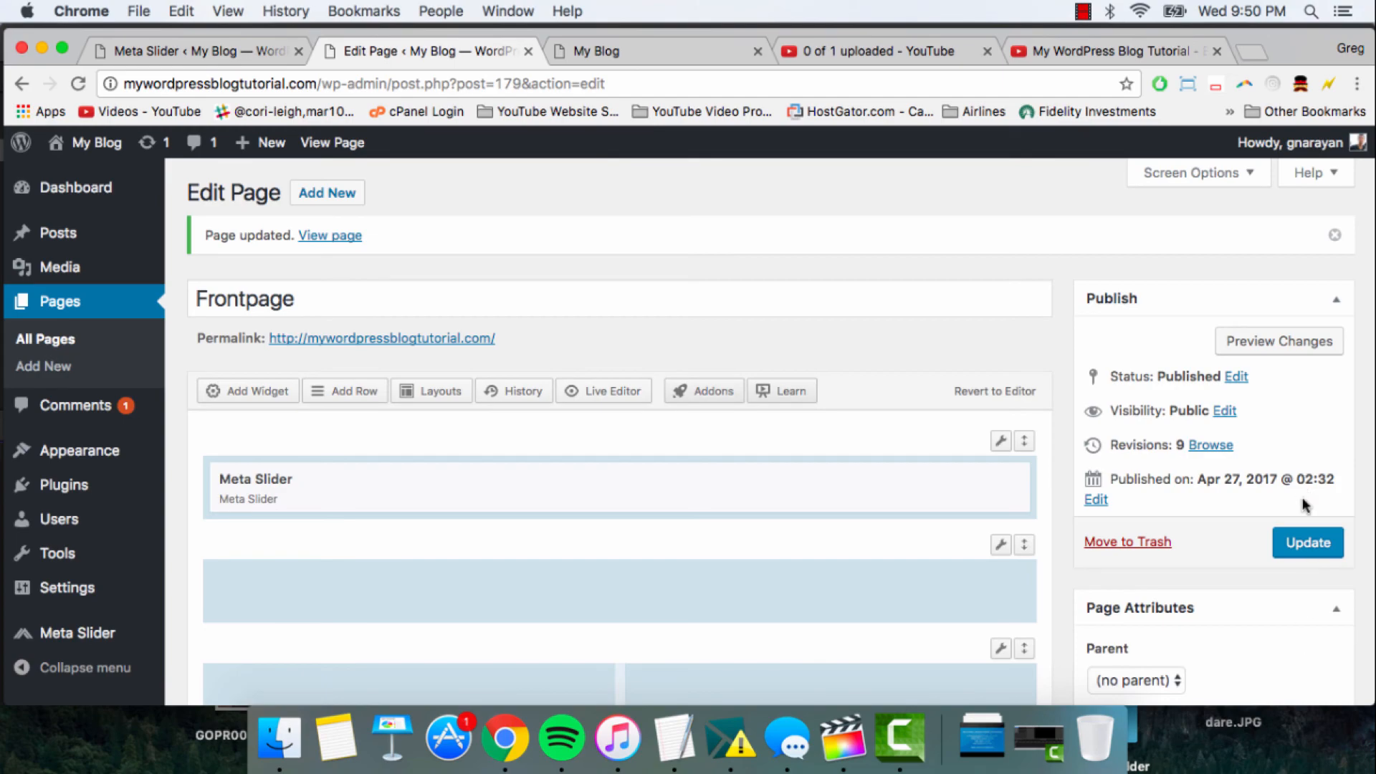
{"action": "left_click", "coordinate": [1307, 542]}
- Reload the live site's home page and examine how the slideshow spans the page from the header down to the footer
{"action": "left_click", "coordinate": [606, 47]}
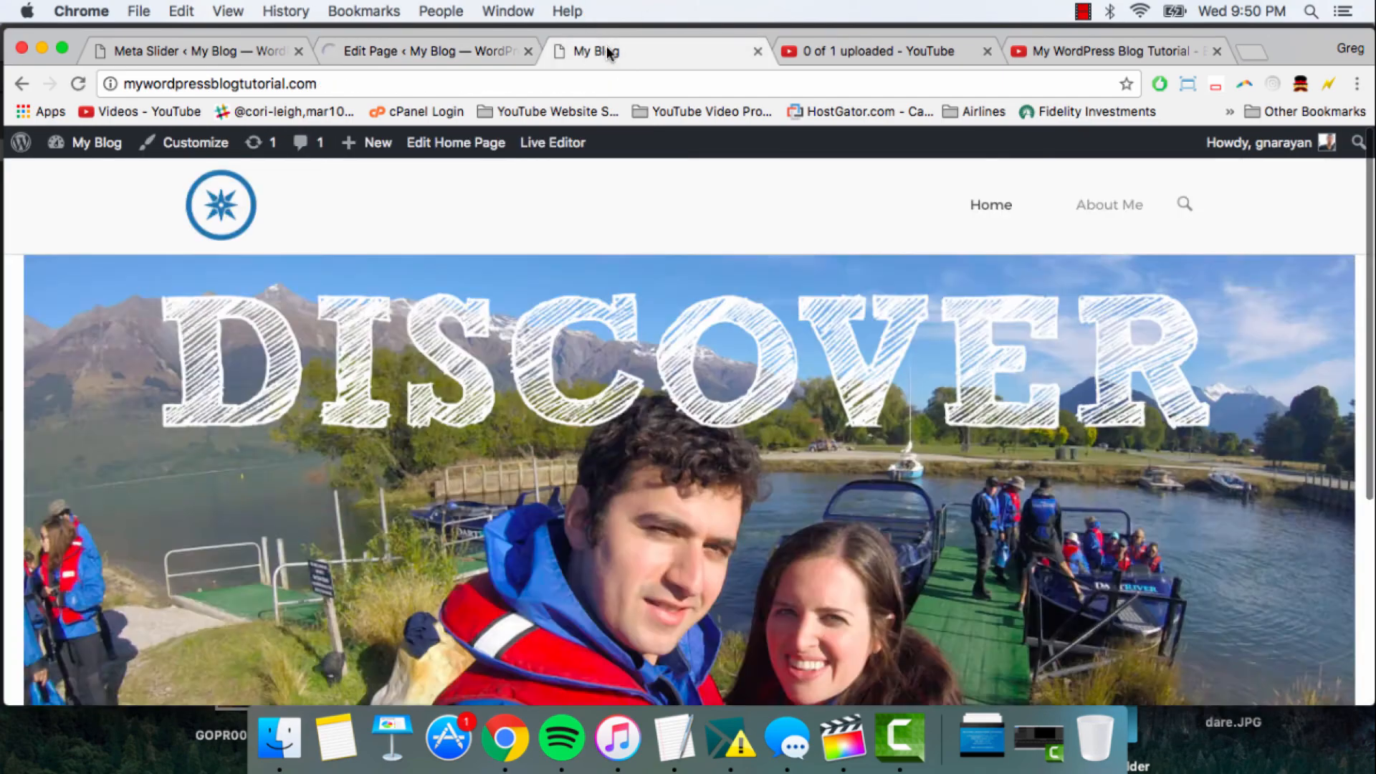
{"action": "left_click", "coordinate": [331, 83]}
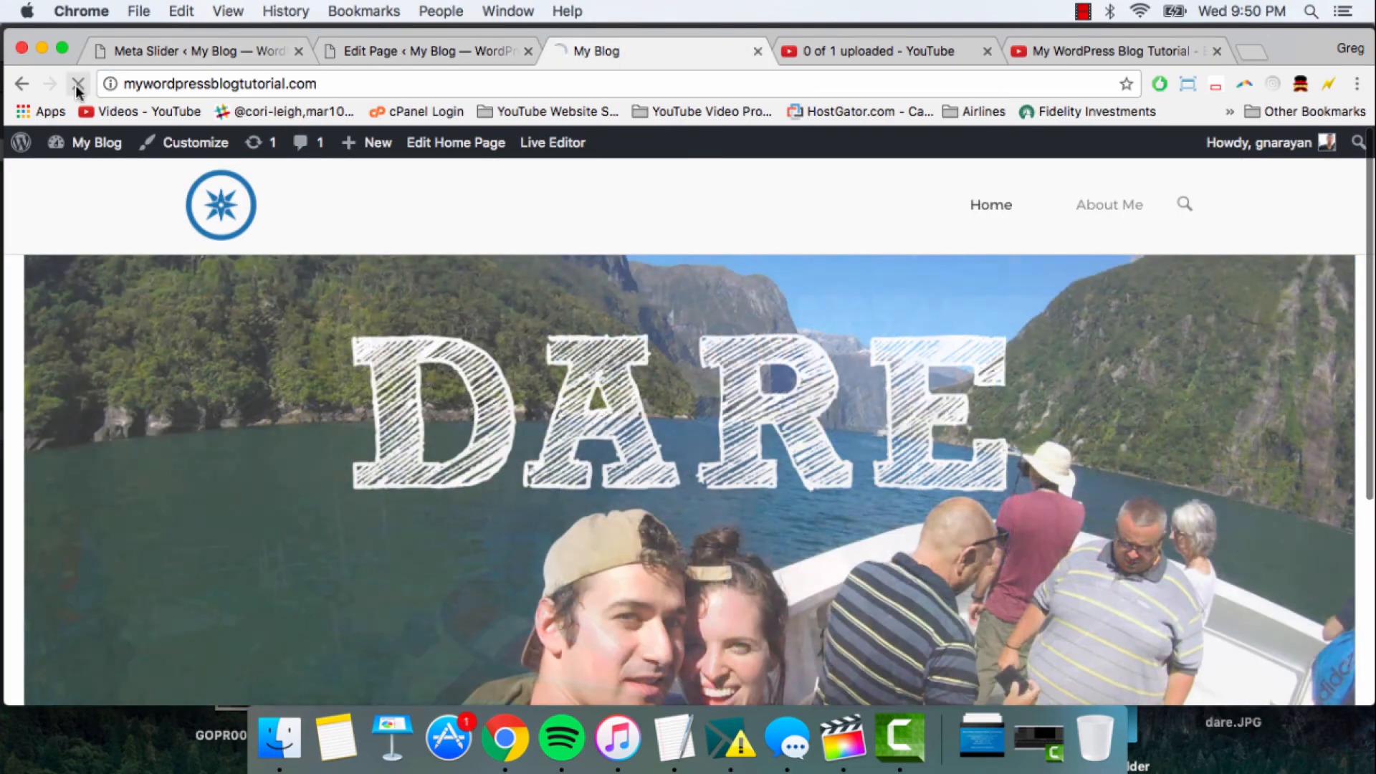
{"action": "left_click", "coordinate": [77, 84]}
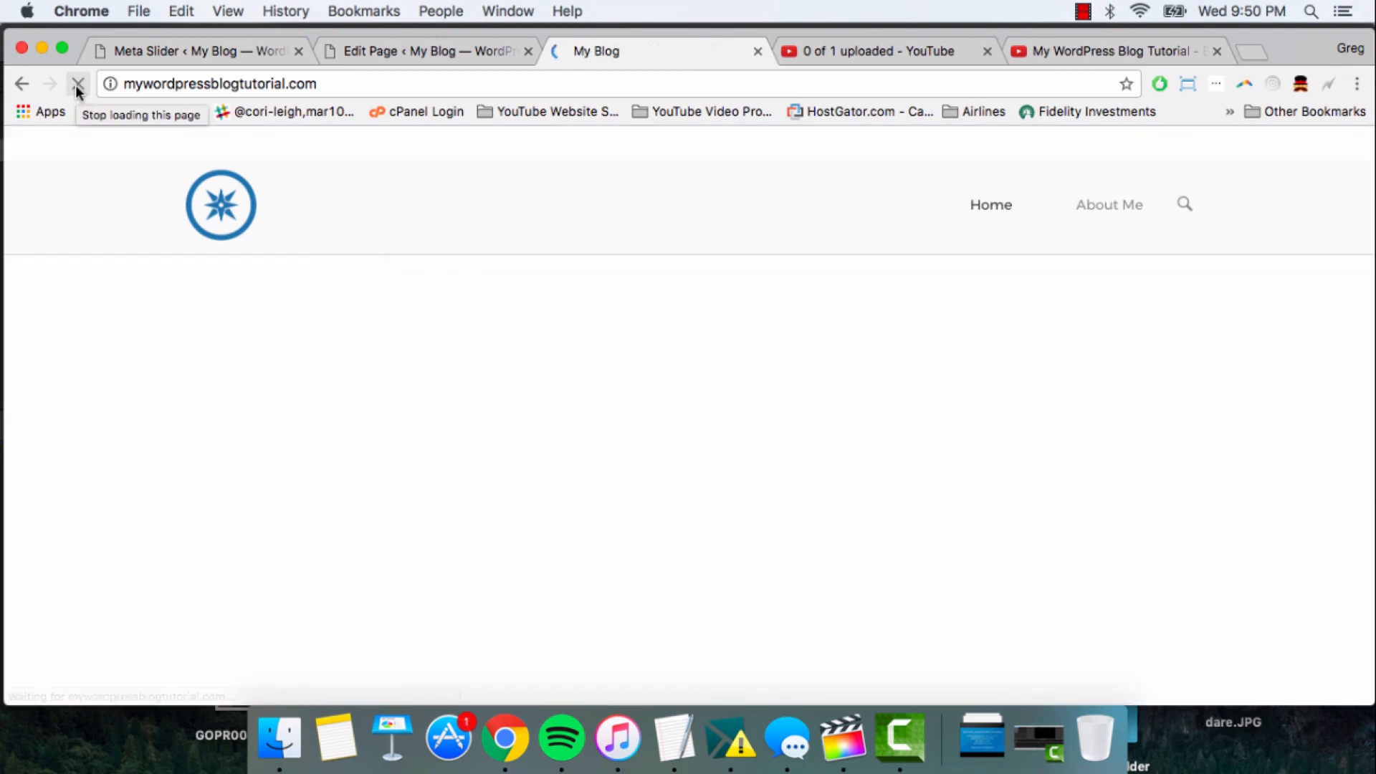
{"action": "scroll", "coordinate": [638, 309], "scroll_direction": "down", "scroll_amount": 1}
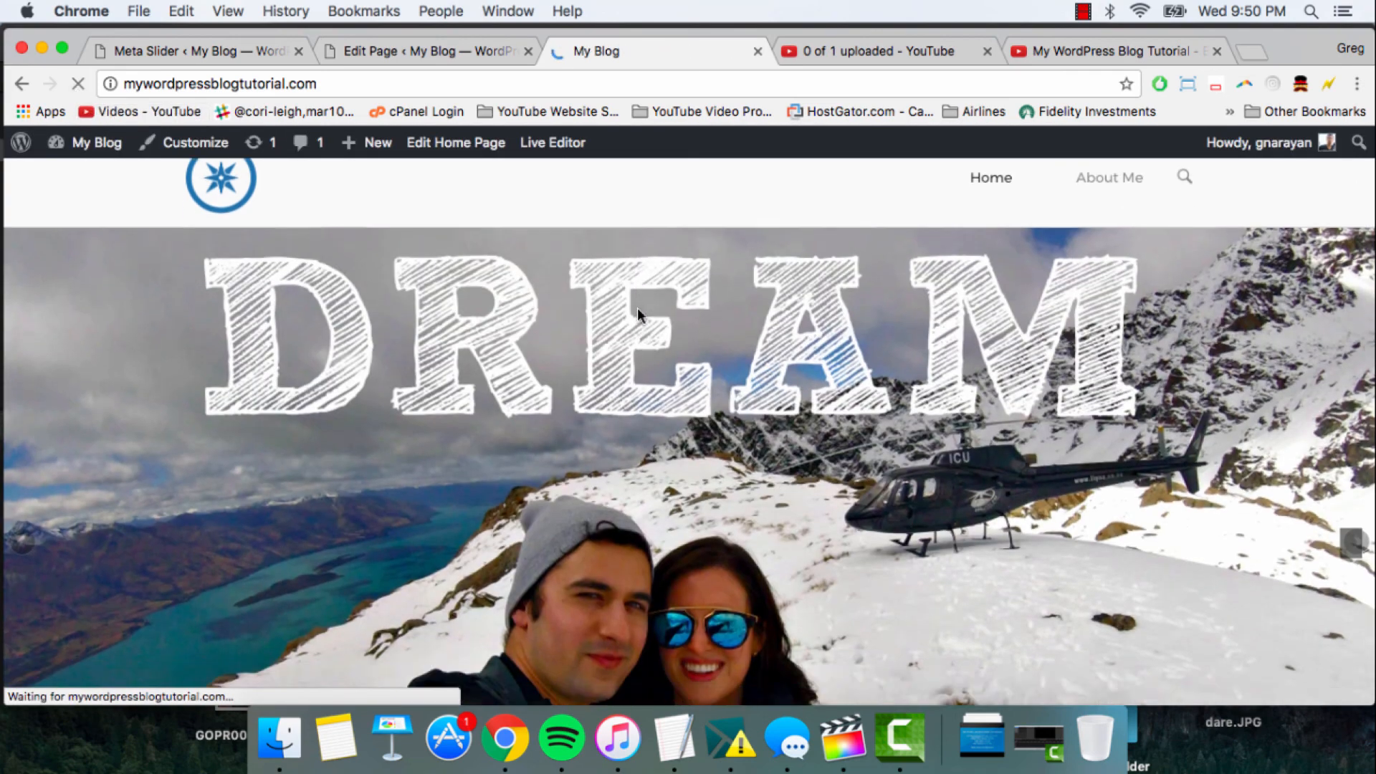
{"action": "scroll", "coordinate": [638, 309], "scroll_direction": "down", "scroll_amount": 5}
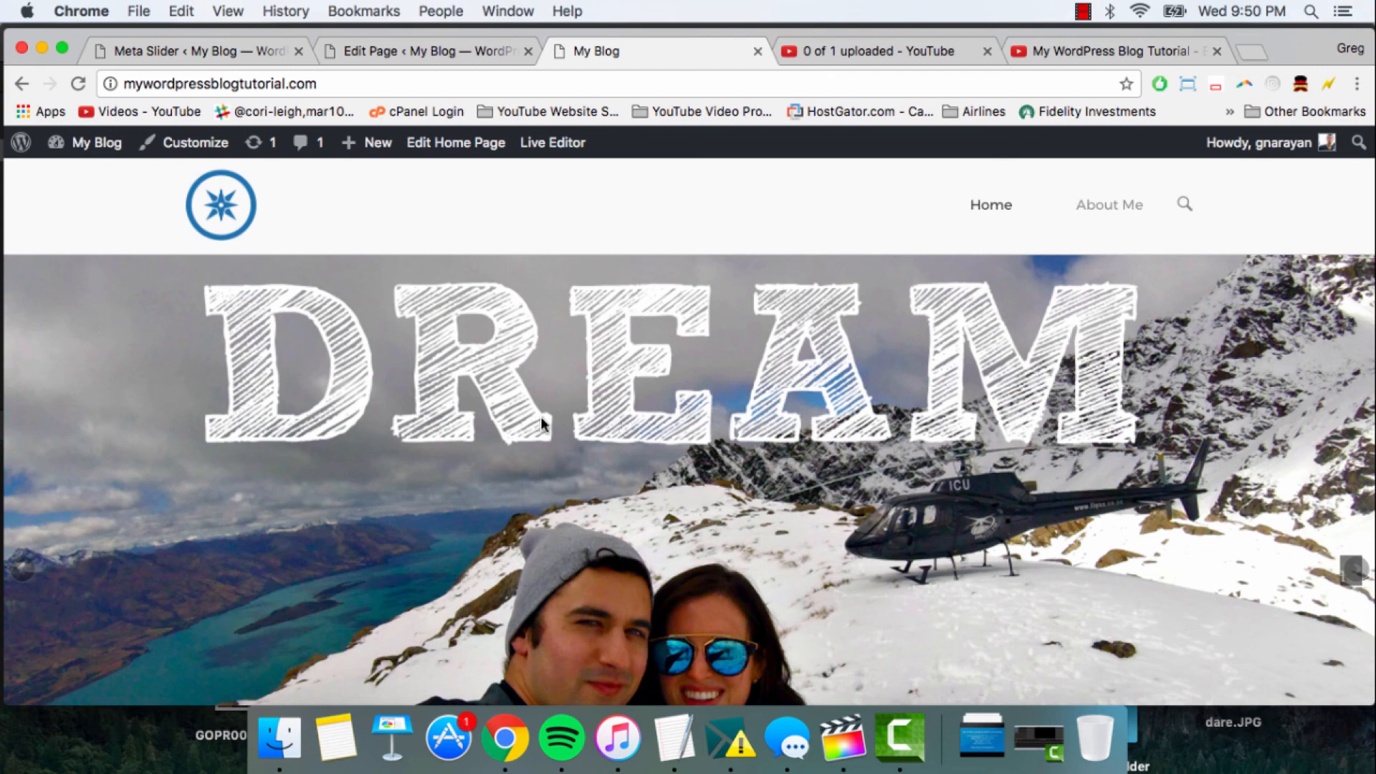
{"action": "scroll", "coordinate": [610, 407], "scroll_direction": "down", "scroll_amount": 5}
{"action": "scroll", "coordinate": [610, 405], "scroll_direction": "up", "scroll_amount": 5}
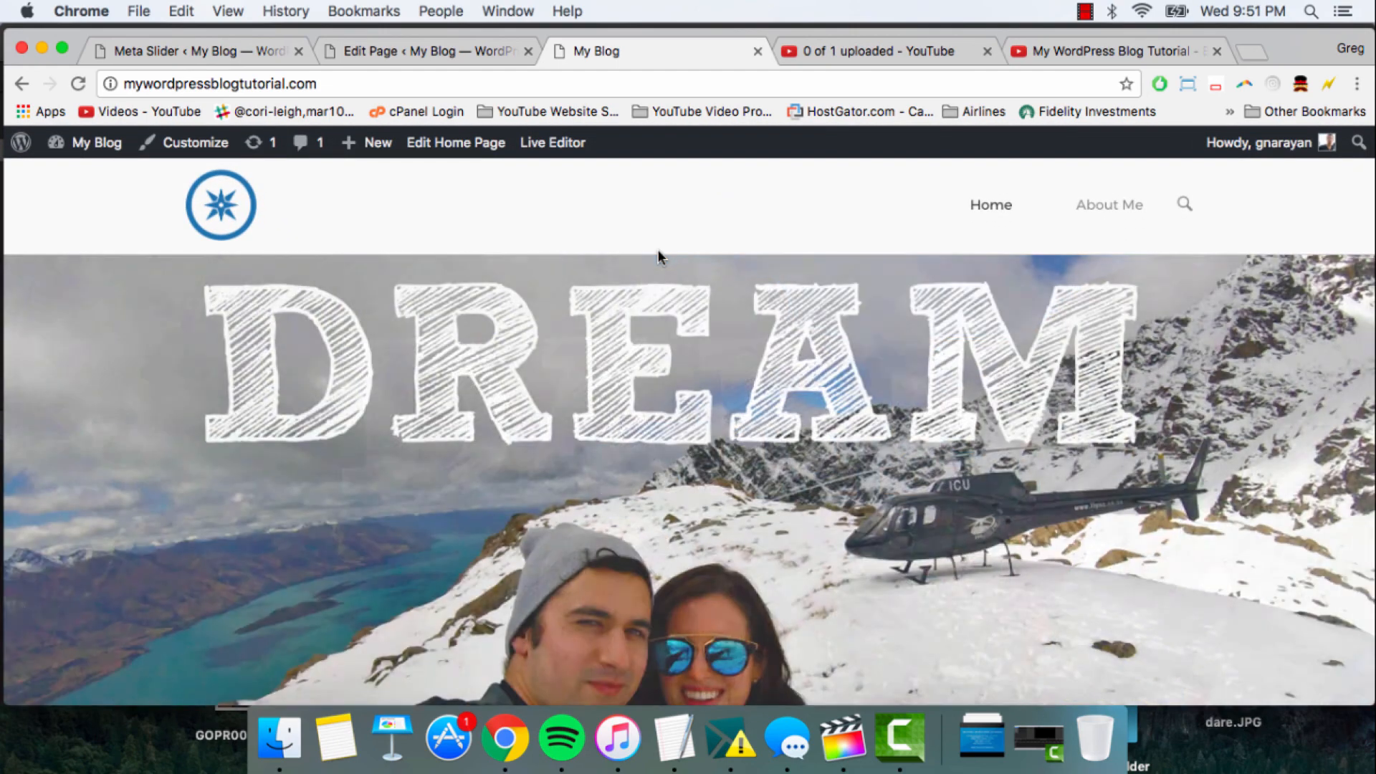
{"action": "scroll", "coordinate": [659, 252], "scroll_direction": "down", "scroll_amount": 5}
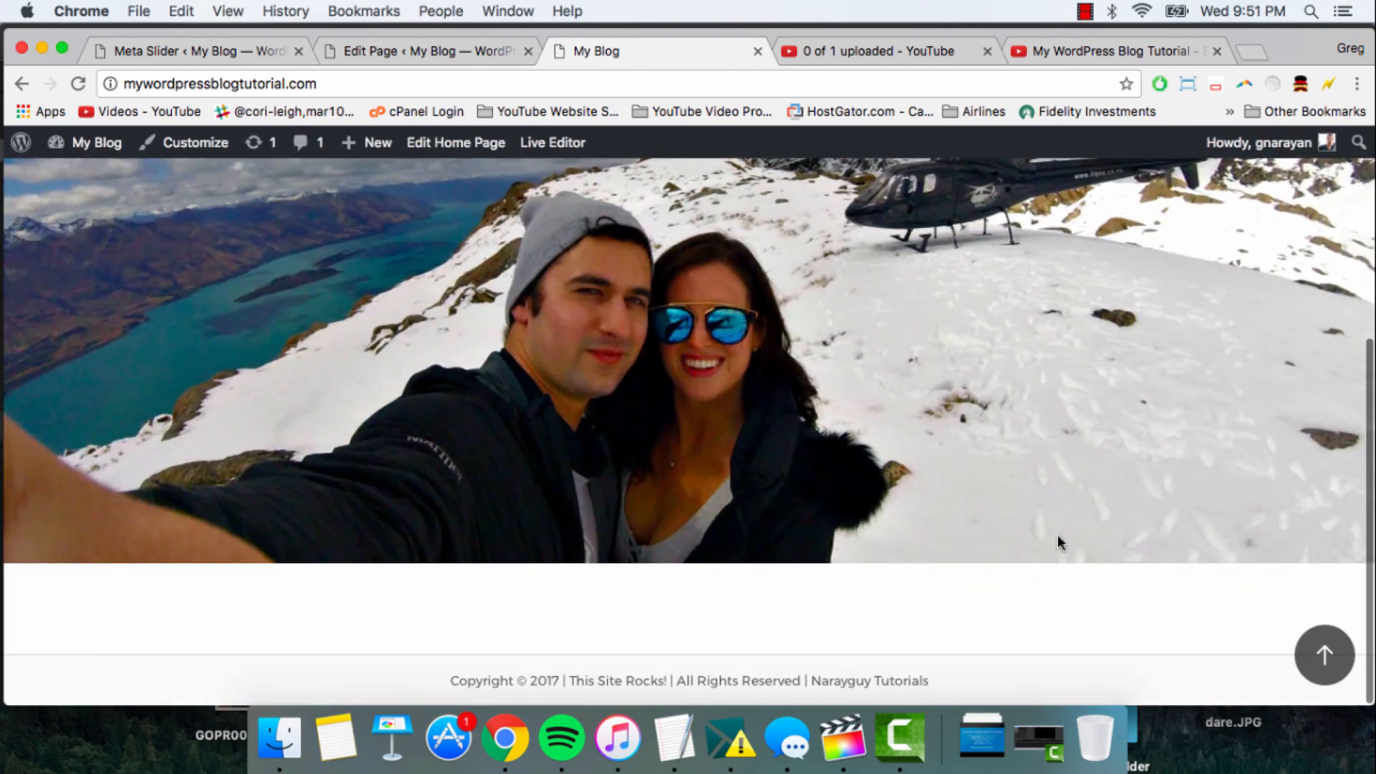
- Add a SiteOrigin Features widget to the empty second row of the Frontpage layout and update the page
{"action": "left_click", "coordinate": [413, 52]}
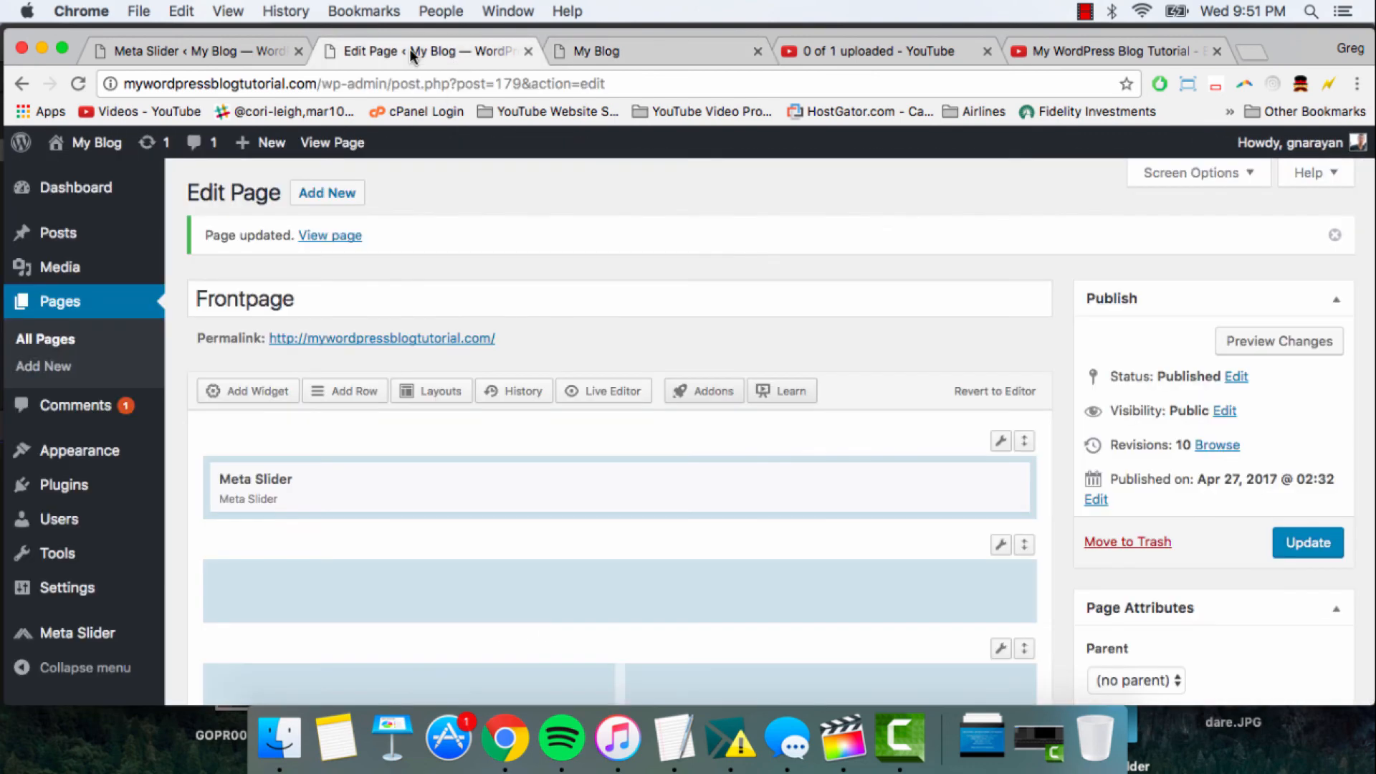
{"action": "left_click", "coordinate": [434, 305]}
{"action": "scroll", "coordinate": [430, 304], "scroll_direction": "down", "scroll_amount": 5}
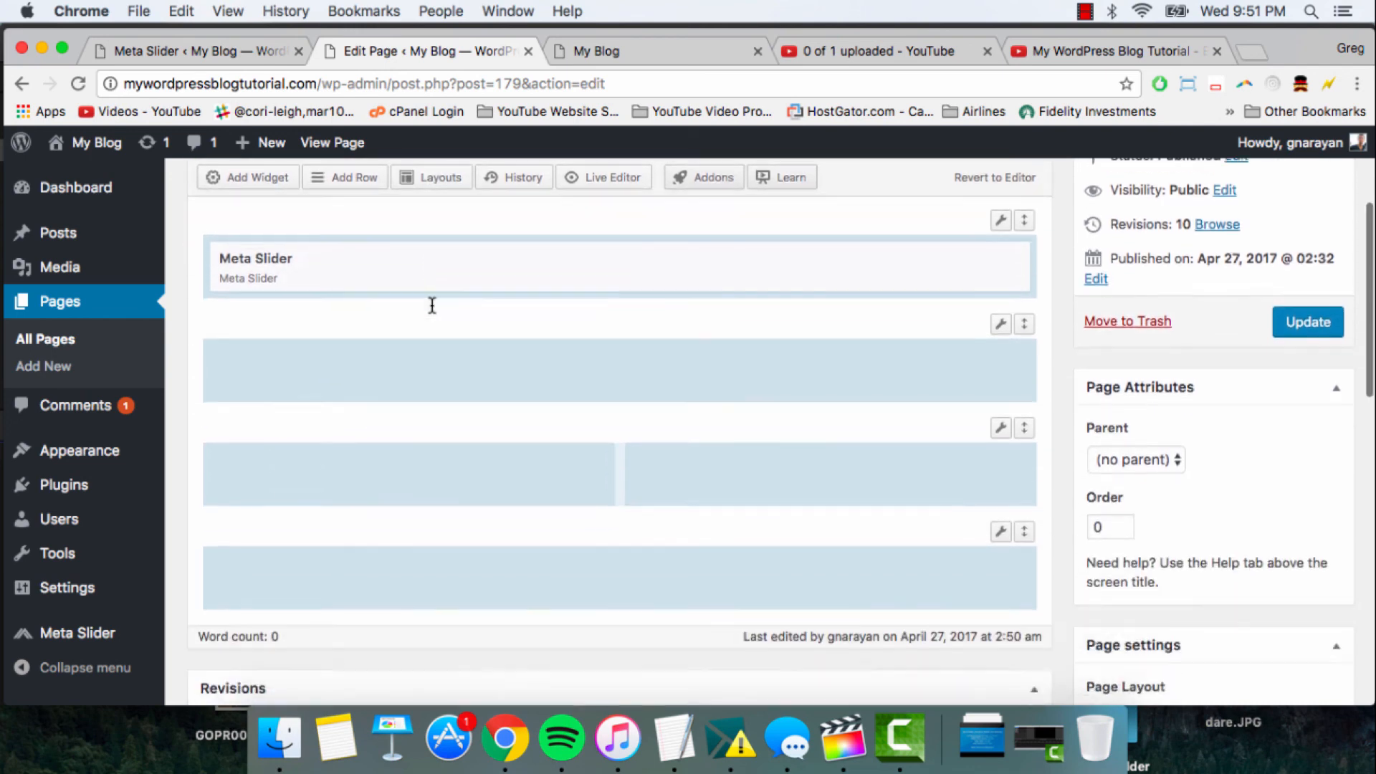
{"action": "left_click", "coordinate": [590, 333]}
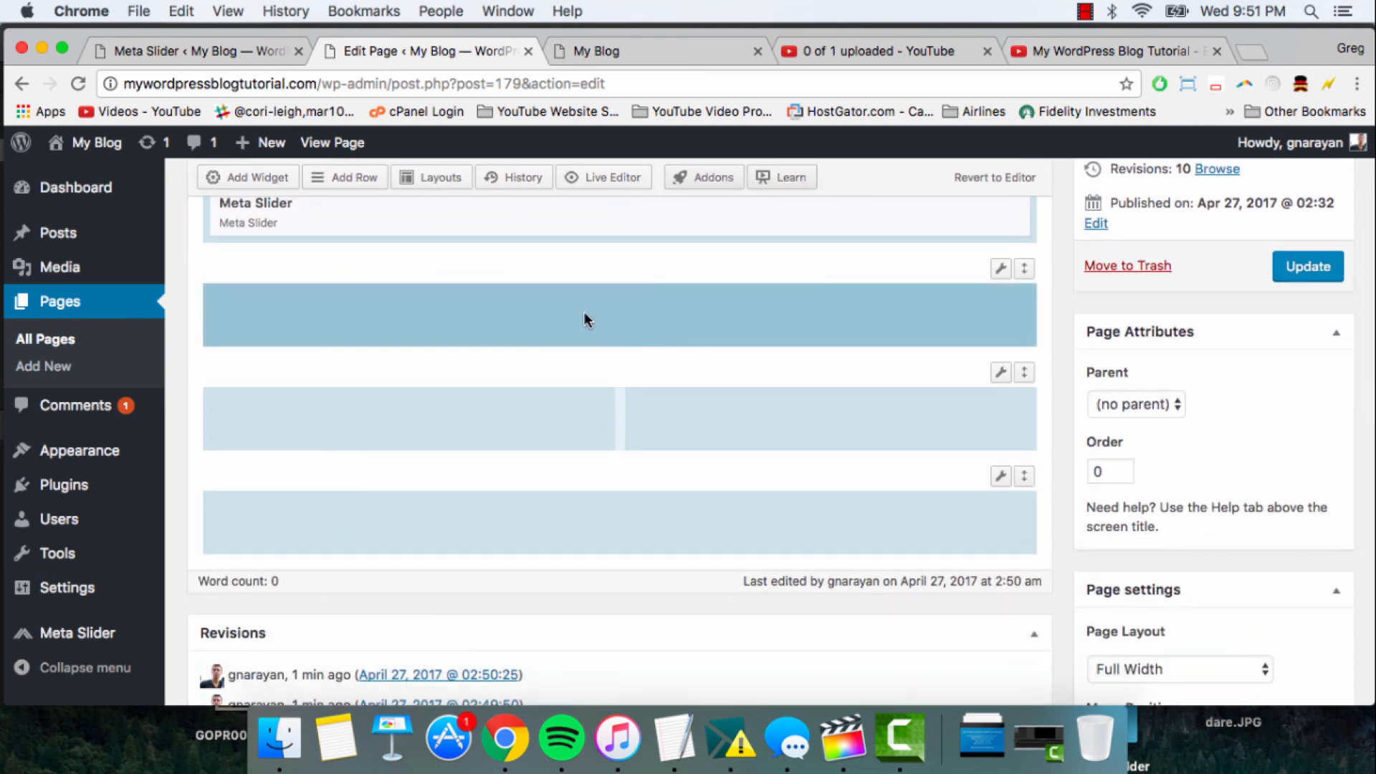
{"action": "scroll", "coordinate": [566, 308], "scroll_direction": "up", "scroll_amount": 5}
{"action": "left_click", "coordinate": [273, 358]}
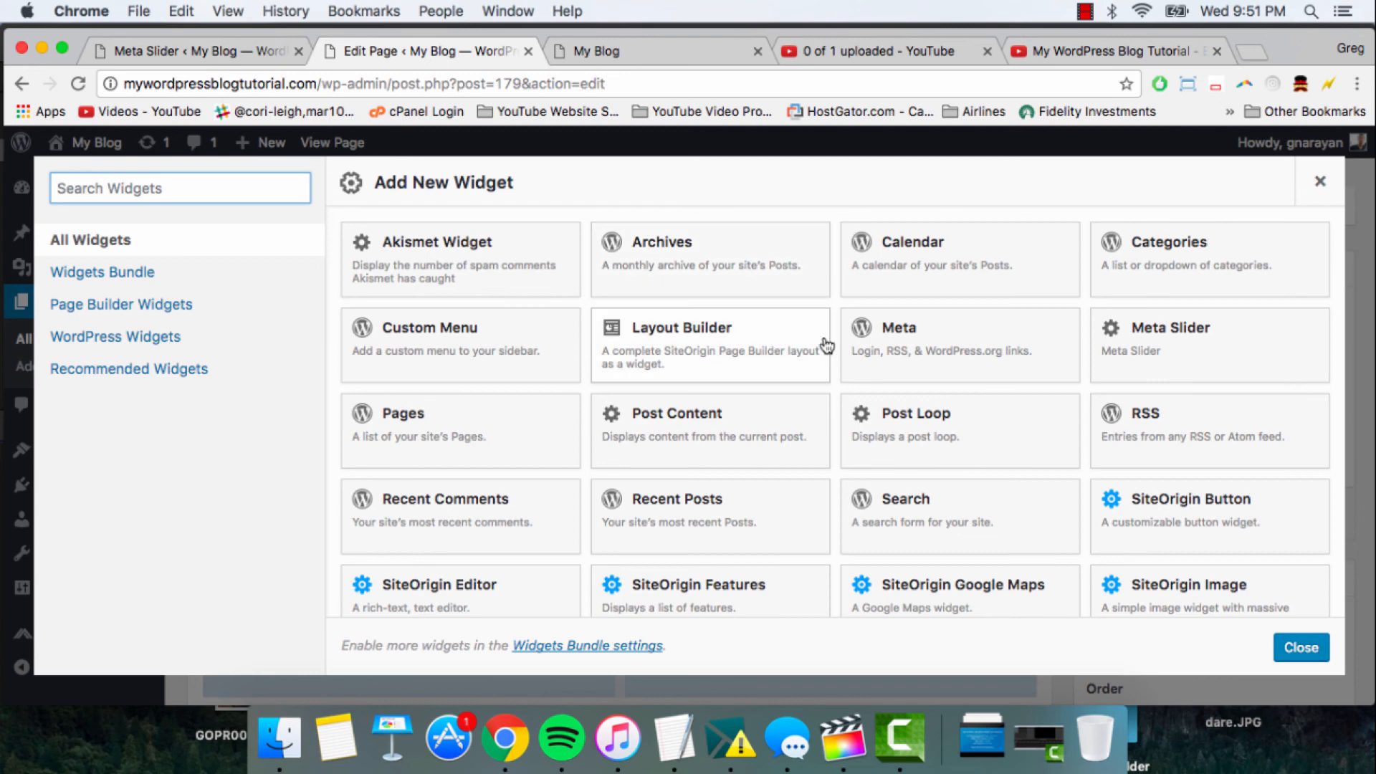
{"action": "scroll", "coordinate": [827, 346], "scroll_direction": "down", "scroll_amount": 3}
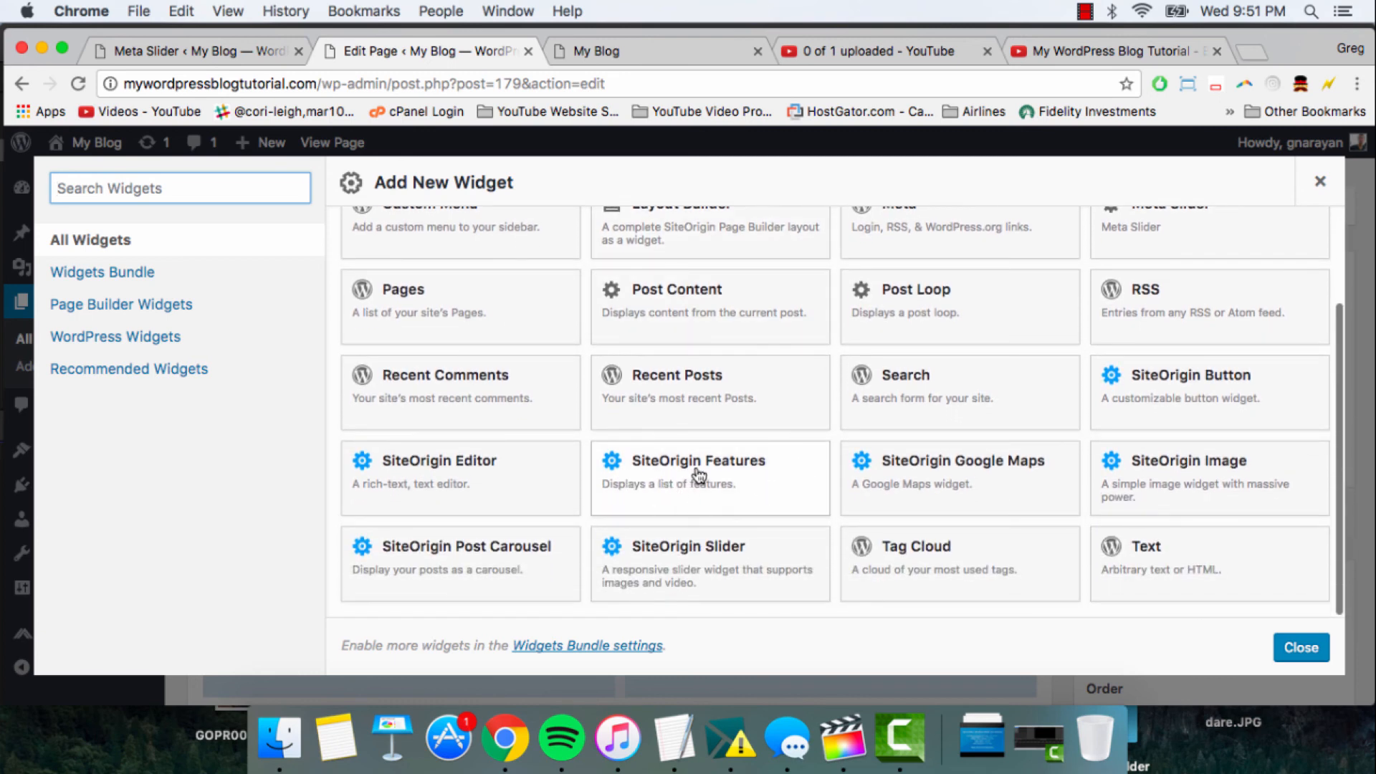
{"action": "left_click", "coordinate": [699, 475]}
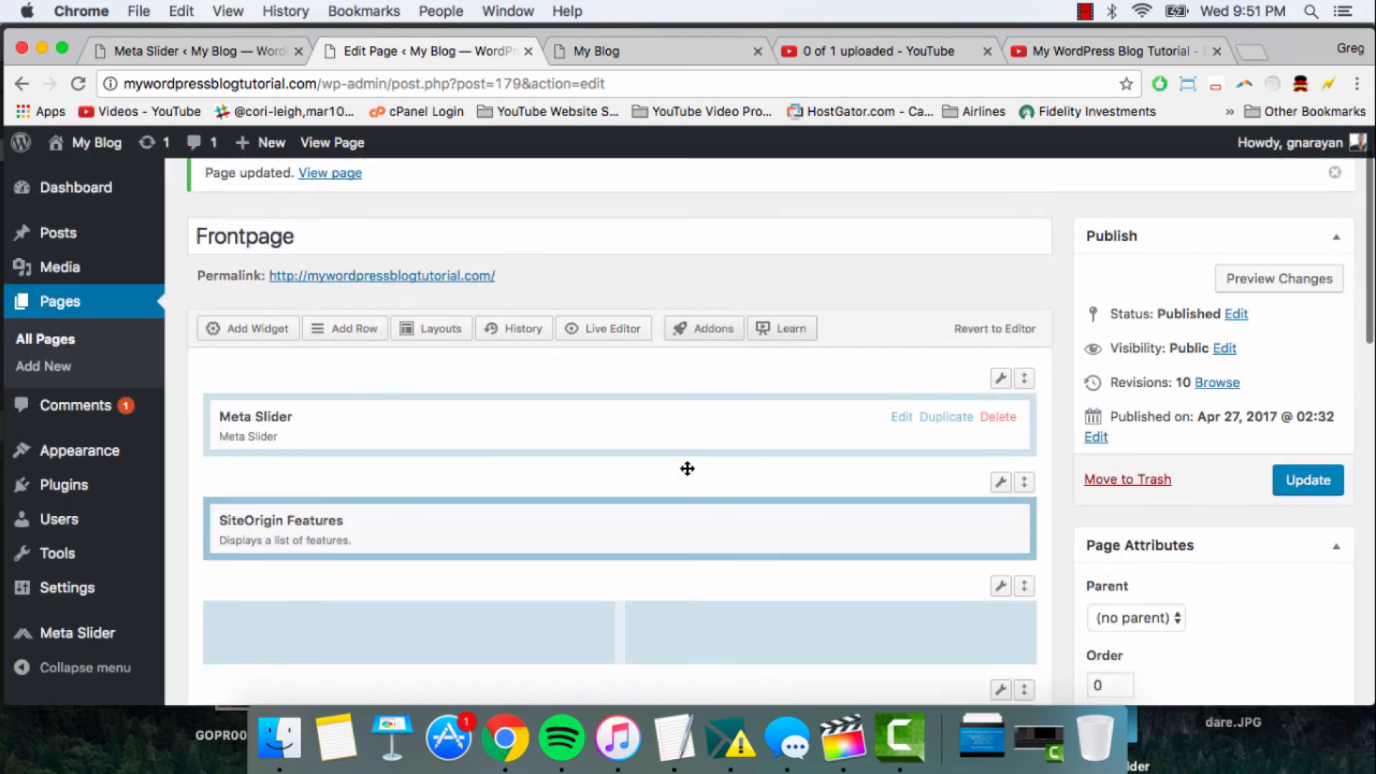
{"action": "scroll", "coordinate": [687, 469], "scroll_direction": "down", "scroll_amount": 2}
{"action": "left_click", "coordinate": [1310, 423]}
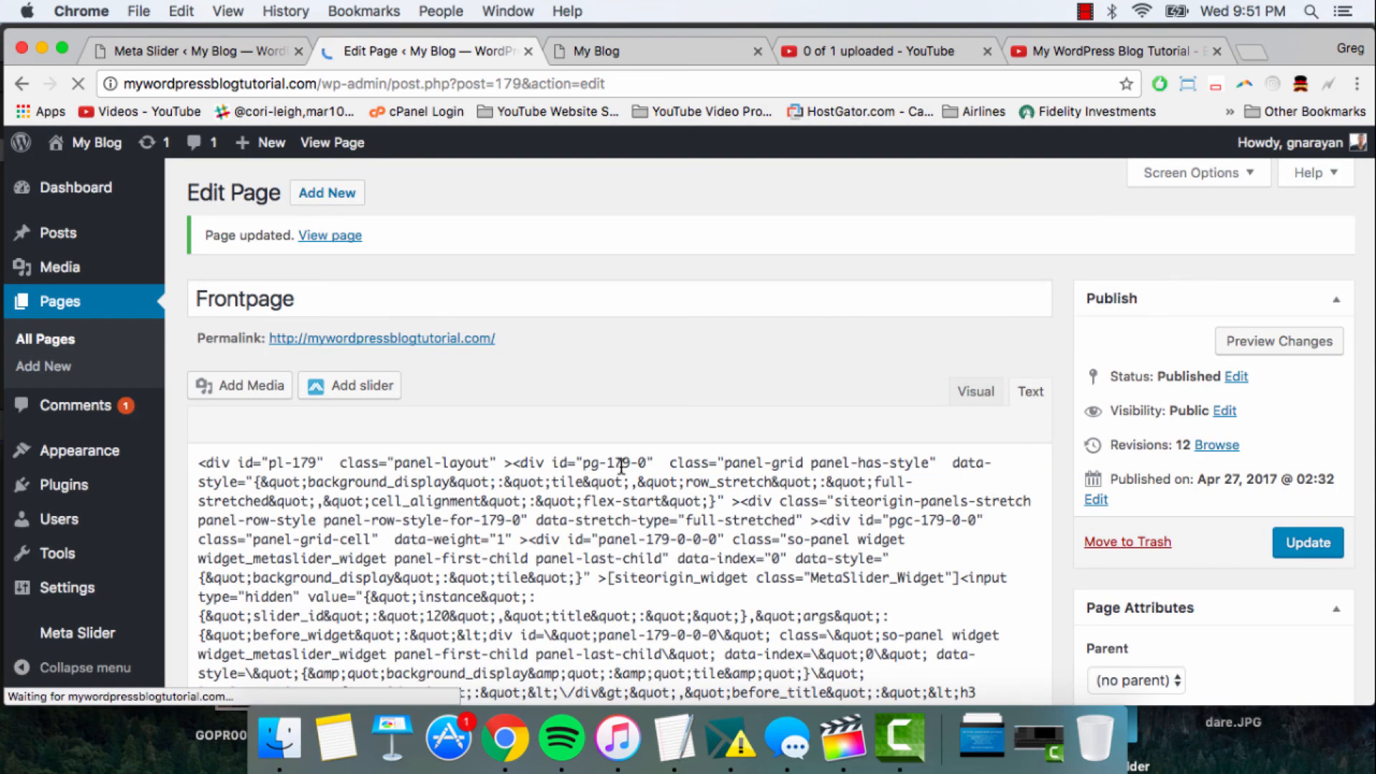
- Open the SiteOrigin Features widget for editing and add four features to its Features list
{"action": "scroll", "coordinate": [538, 420], "scroll_direction": "down", "scroll_amount": 3}
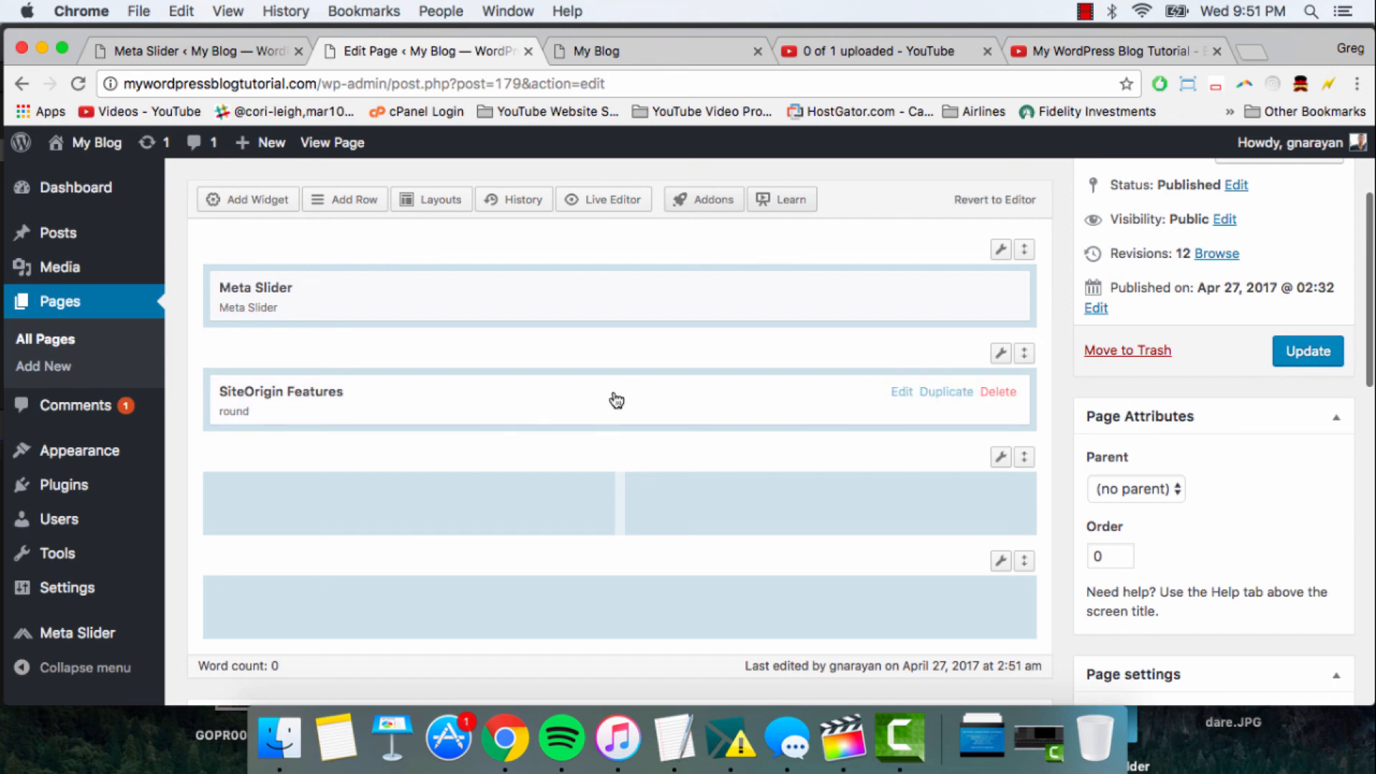
{"action": "left_click", "coordinate": [590, 394]}
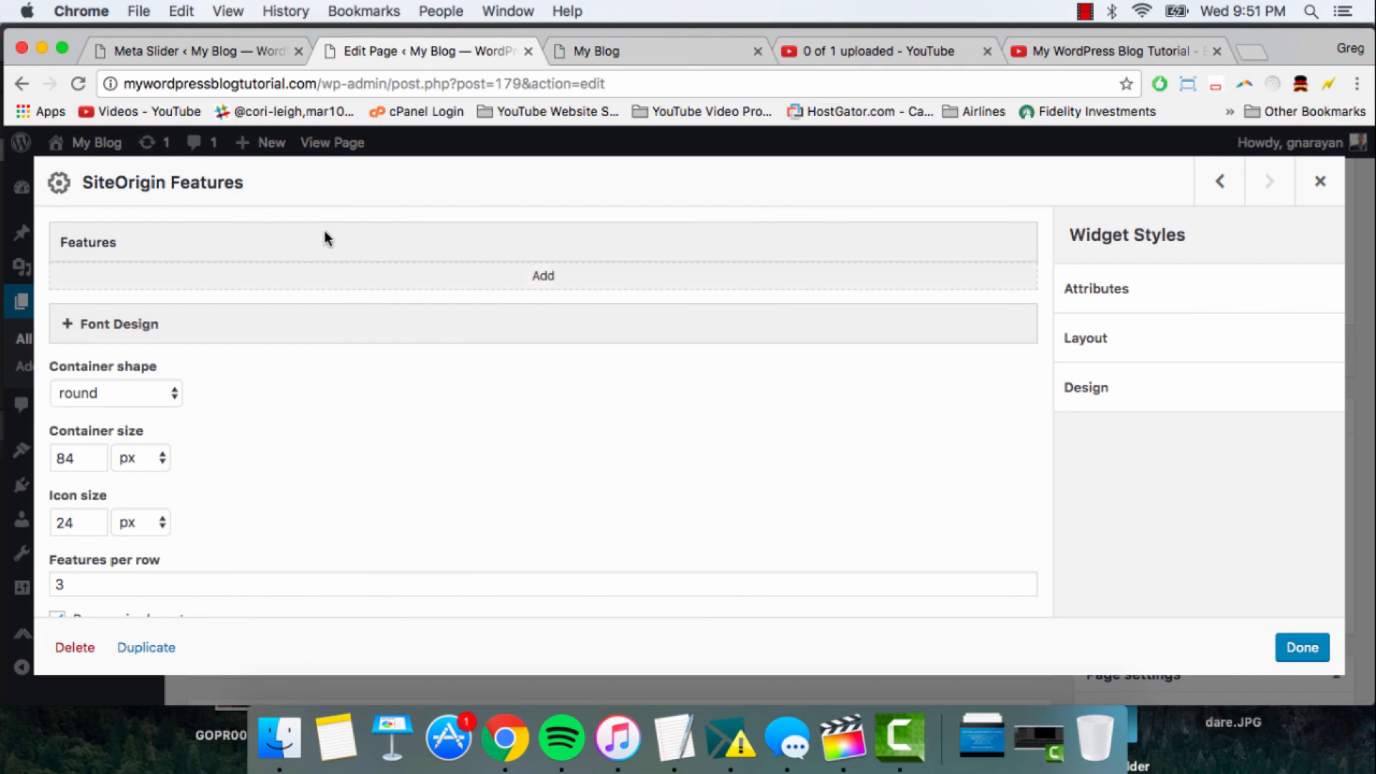
{"action": "left_click", "coordinate": [532, 287]}
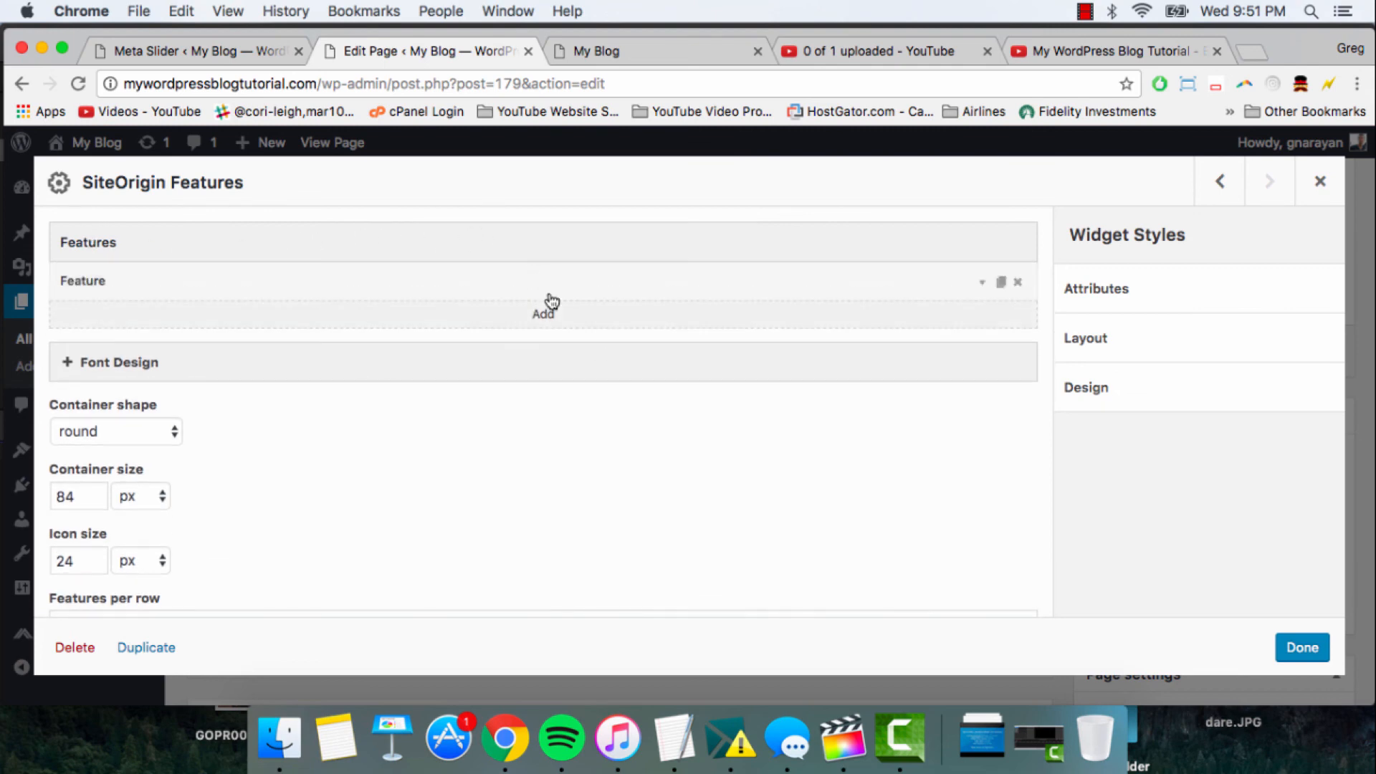
{"action": "left_click", "coordinate": [549, 320]}
{"action": "left_click", "coordinate": [542, 356]}
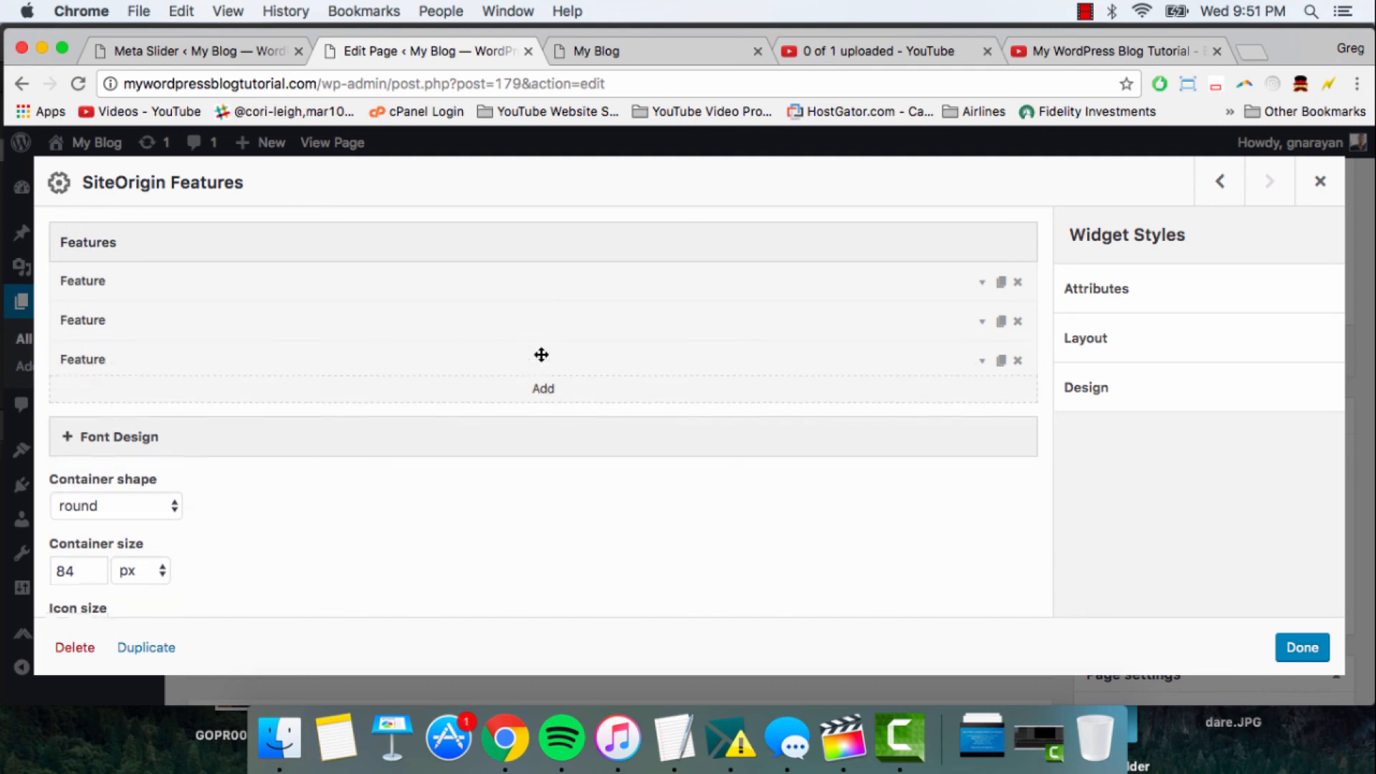
{"action": "left_click", "coordinate": [549, 393]}
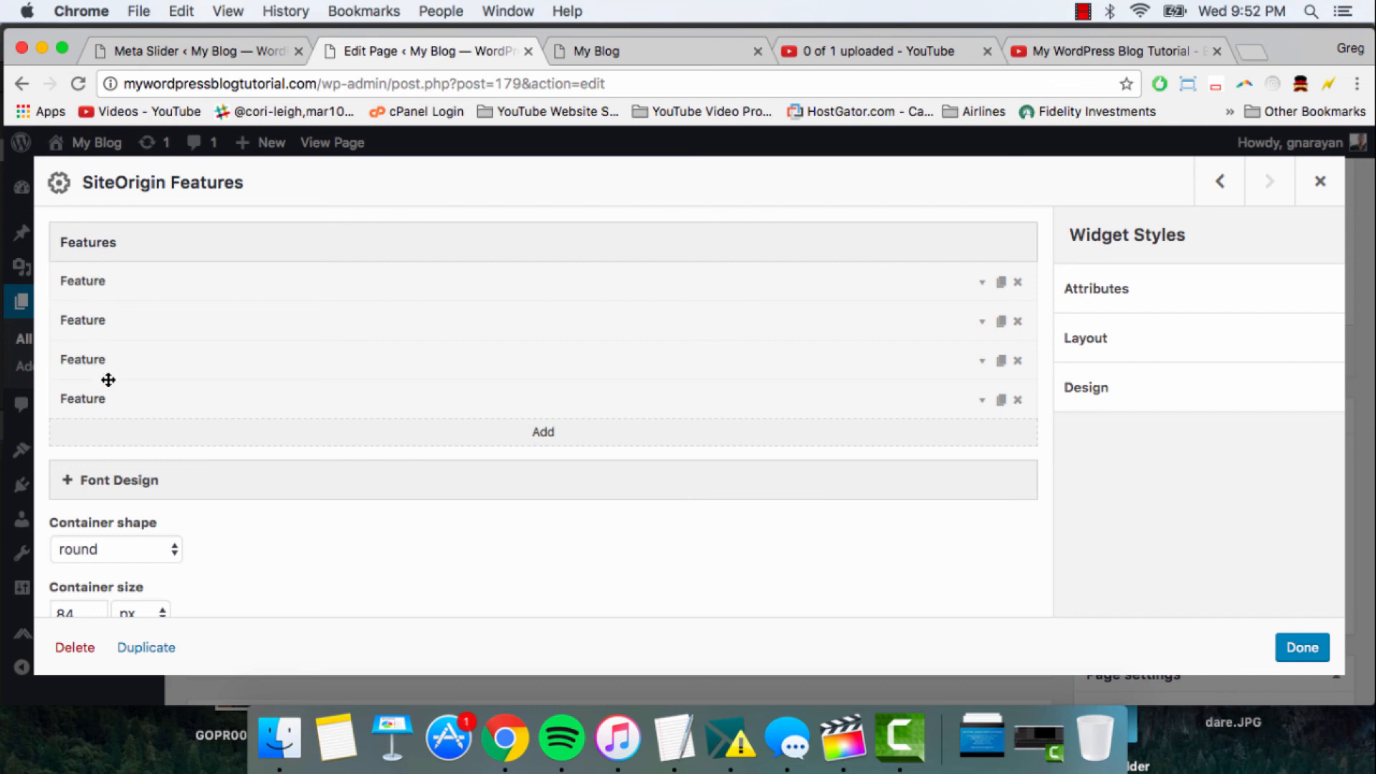
- Set the Features widget's icon size to 36 px and features per row to 4, close its settings and update the page
{"action": "scroll", "coordinate": [452, 387], "scroll_direction": "down", "scroll_amount": 8}
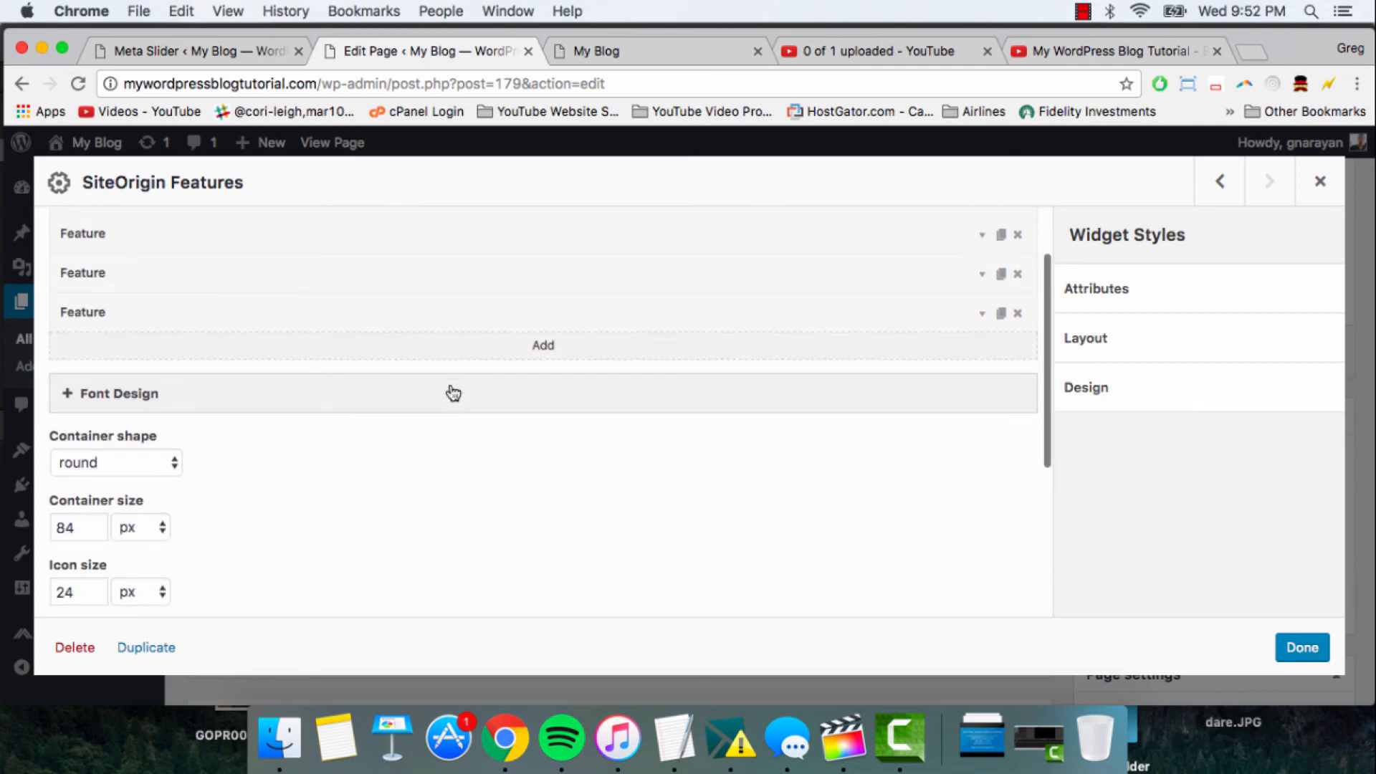
{"action": "scroll", "coordinate": [452, 390], "scroll_direction": "down", "scroll_amount": 1}
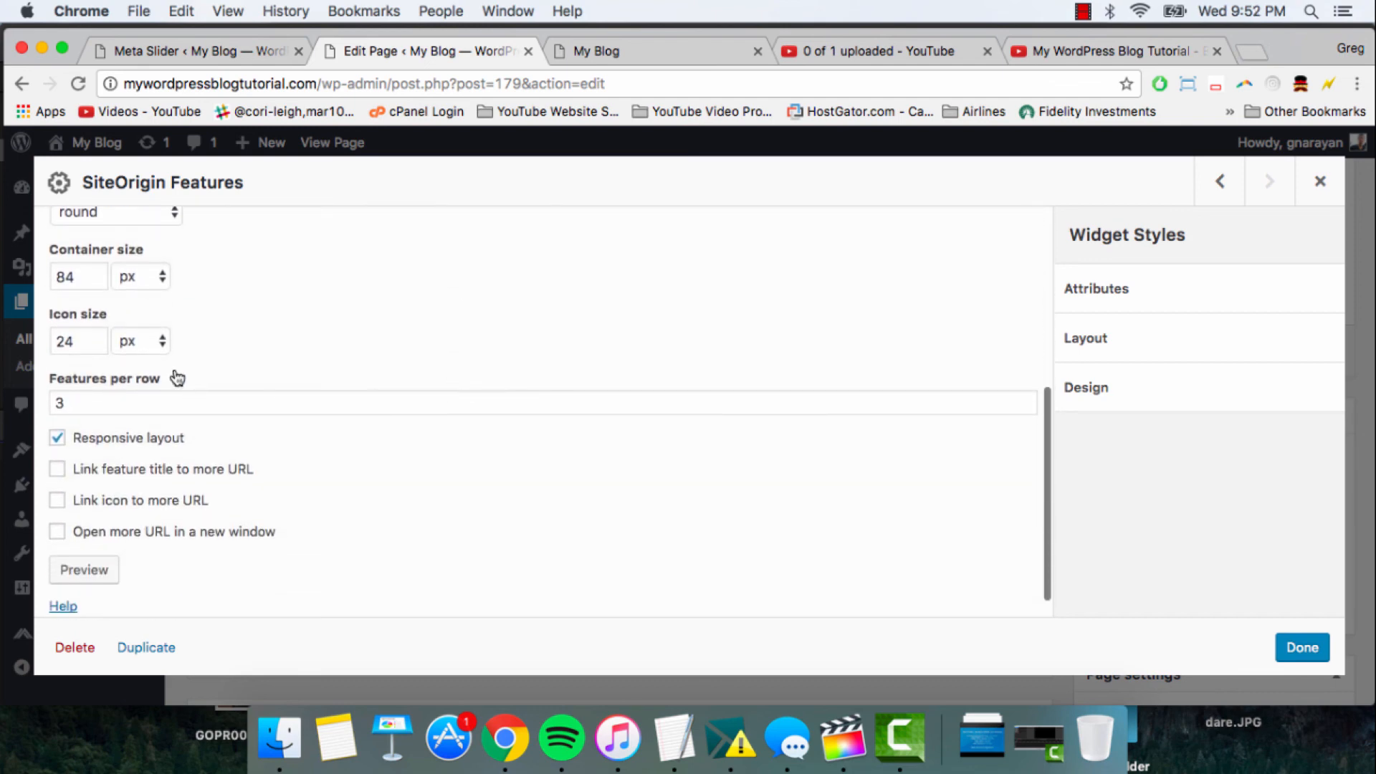
{"action": "double_click", "coordinate": [71, 338]}
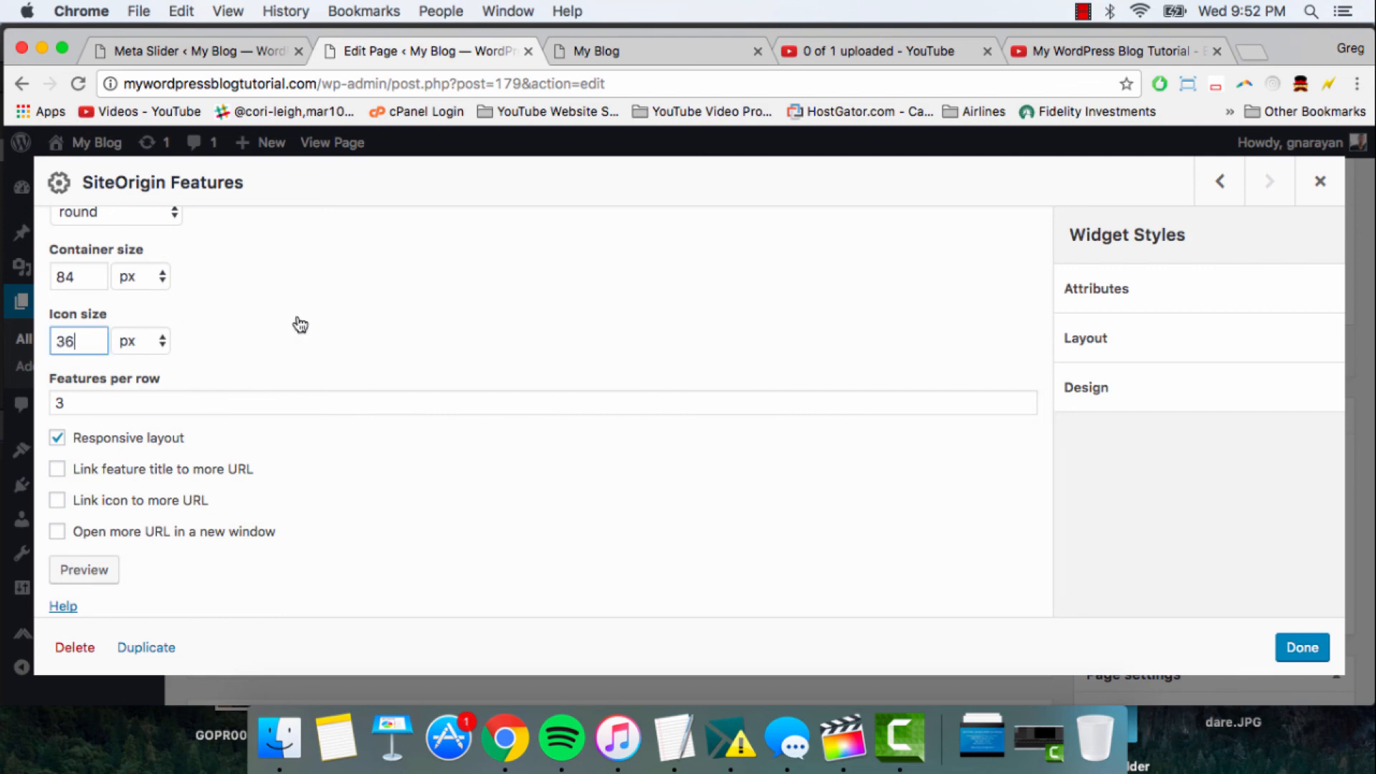
{"action": "double_click", "coordinate": [86, 400]}
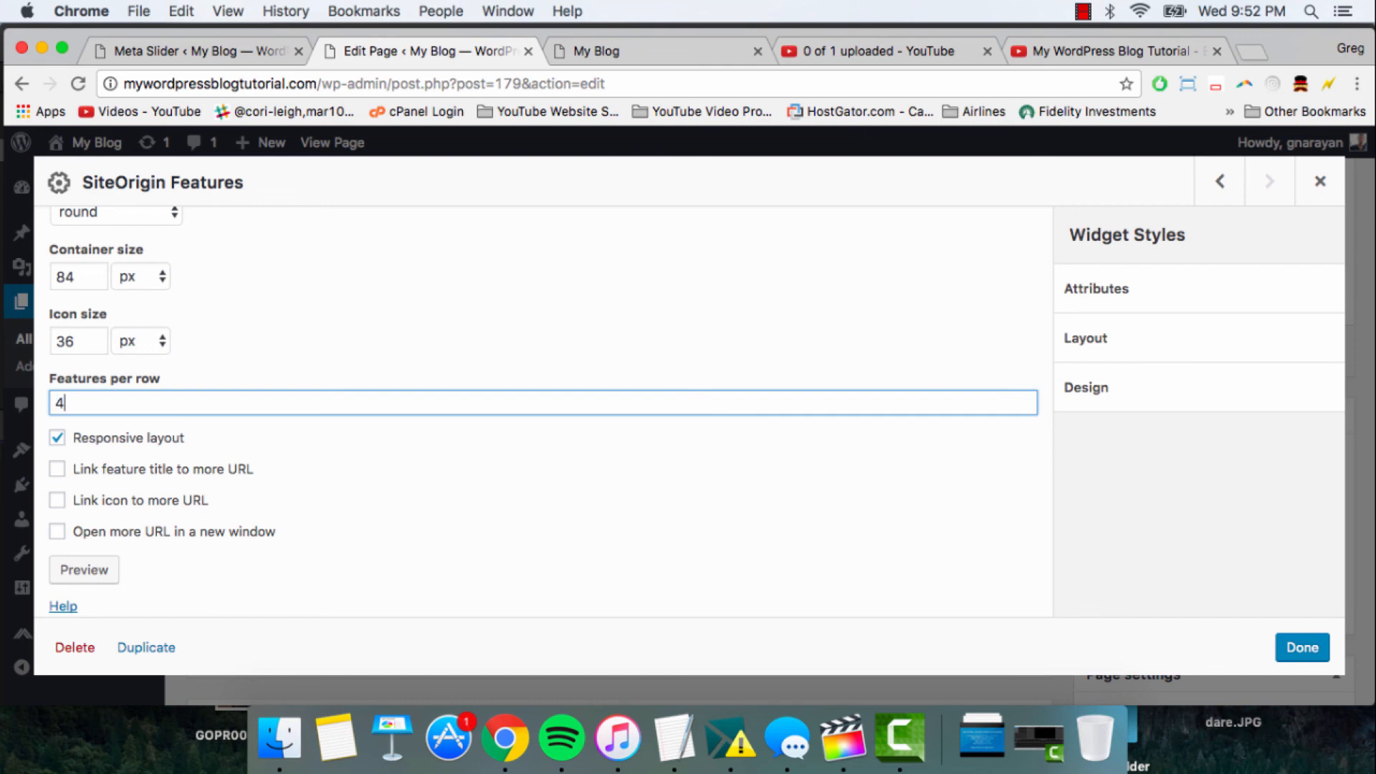
{"action": "type", "text": "4"}
{"action": "left_click", "coordinate": [1302, 647]}
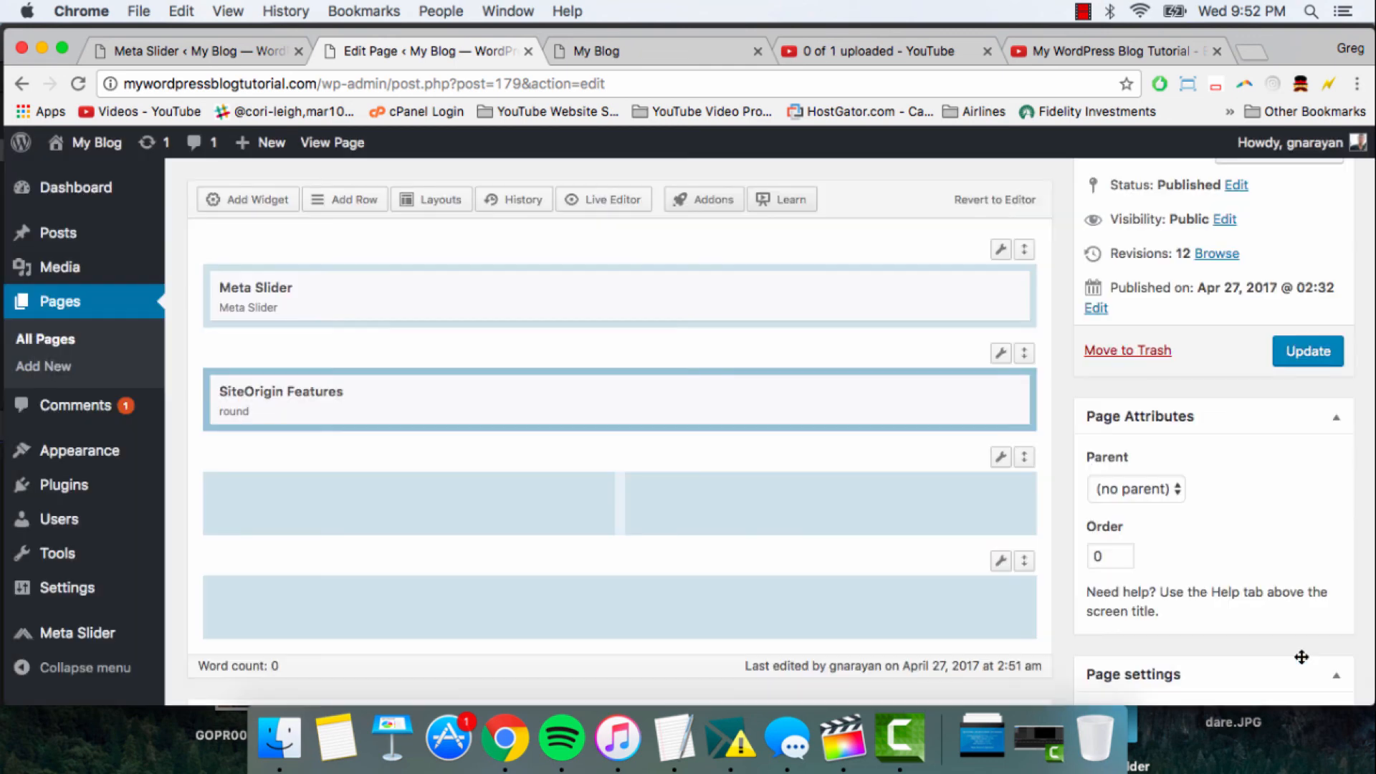
{"action": "left_click", "coordinate": [1315, 350]}
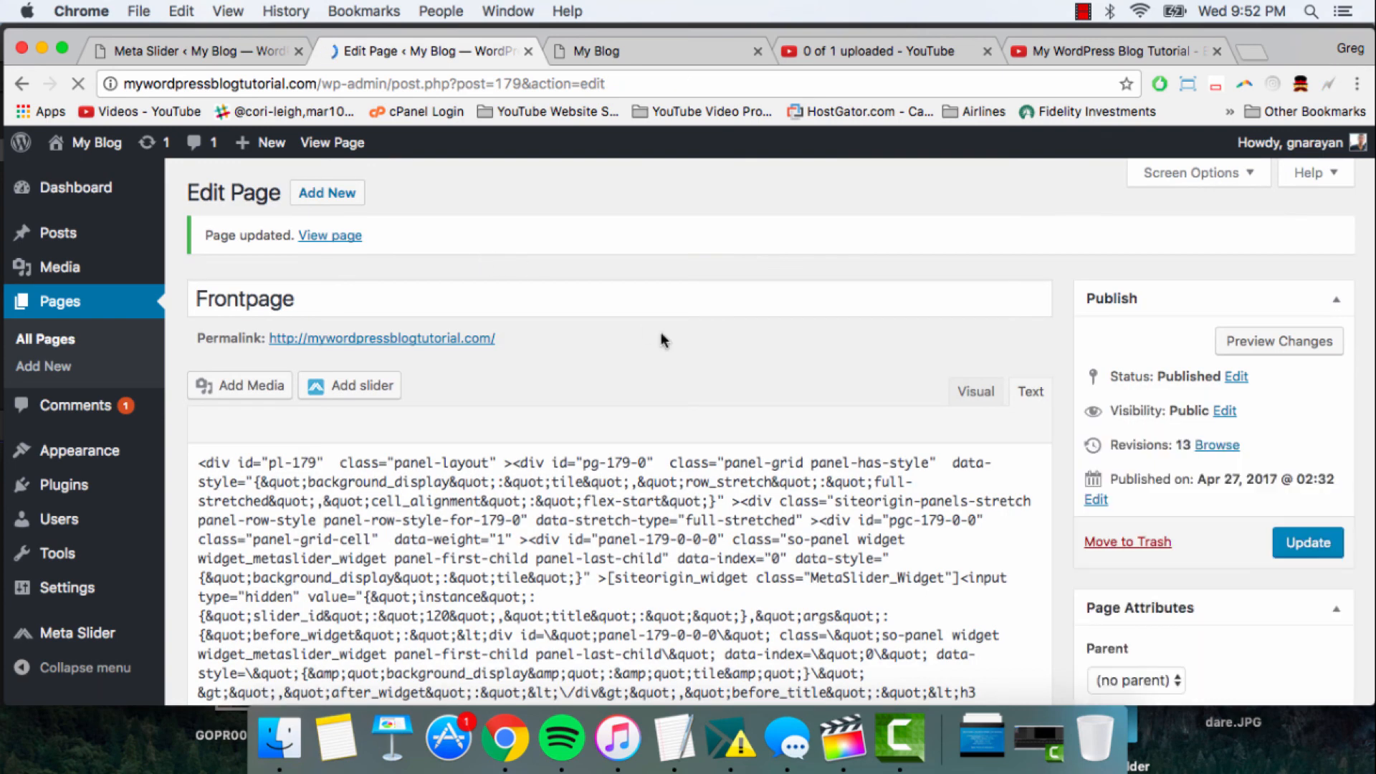
- Expand the first feature of the SiteOrigin Features widget, browse its Font Awesome icons and open the choice of icon families
{"action": "scroll", "coordinate": [661, 333], "scroll_direction": "down", "scroll_amount": 5}
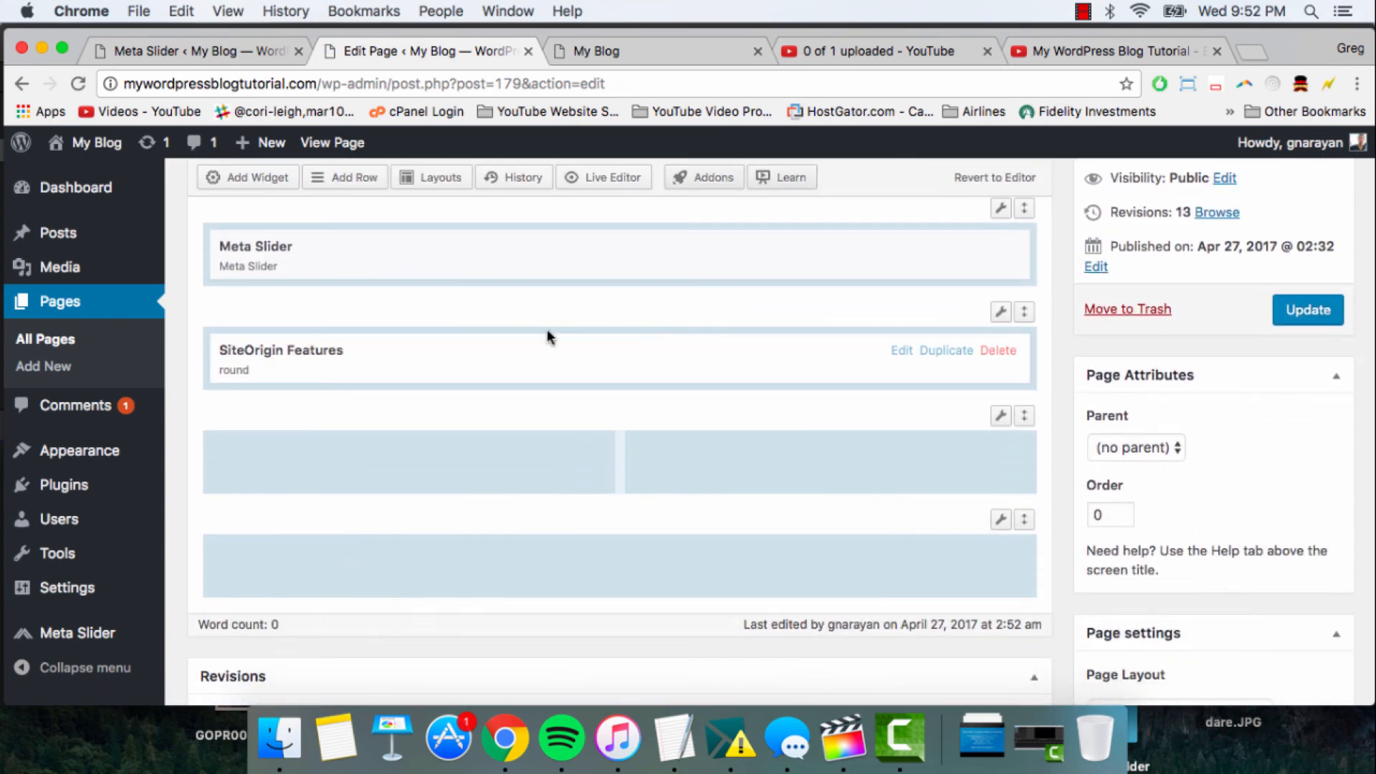
{"action": "left_click", "coordinate": [576, 356]}
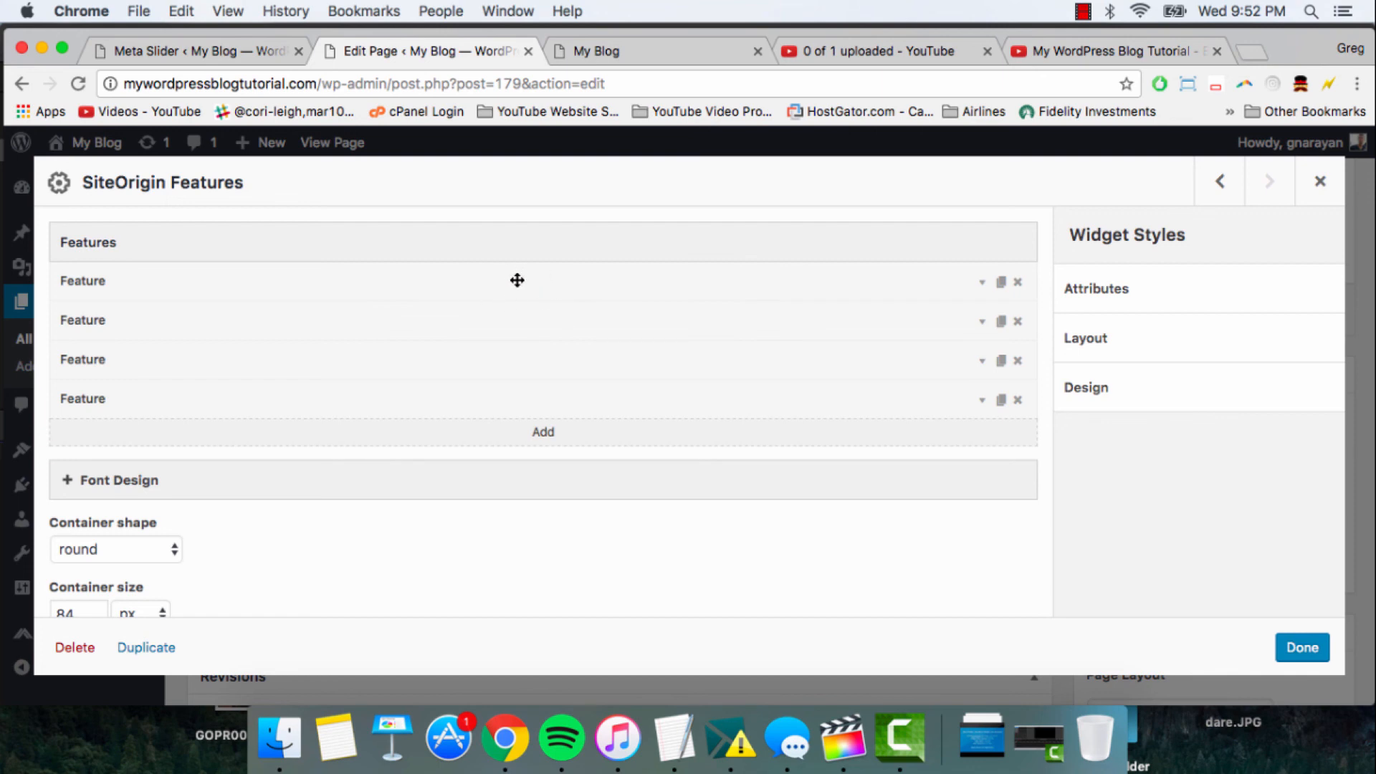
{"action": "left_click", "coordinate": [517, 280]}
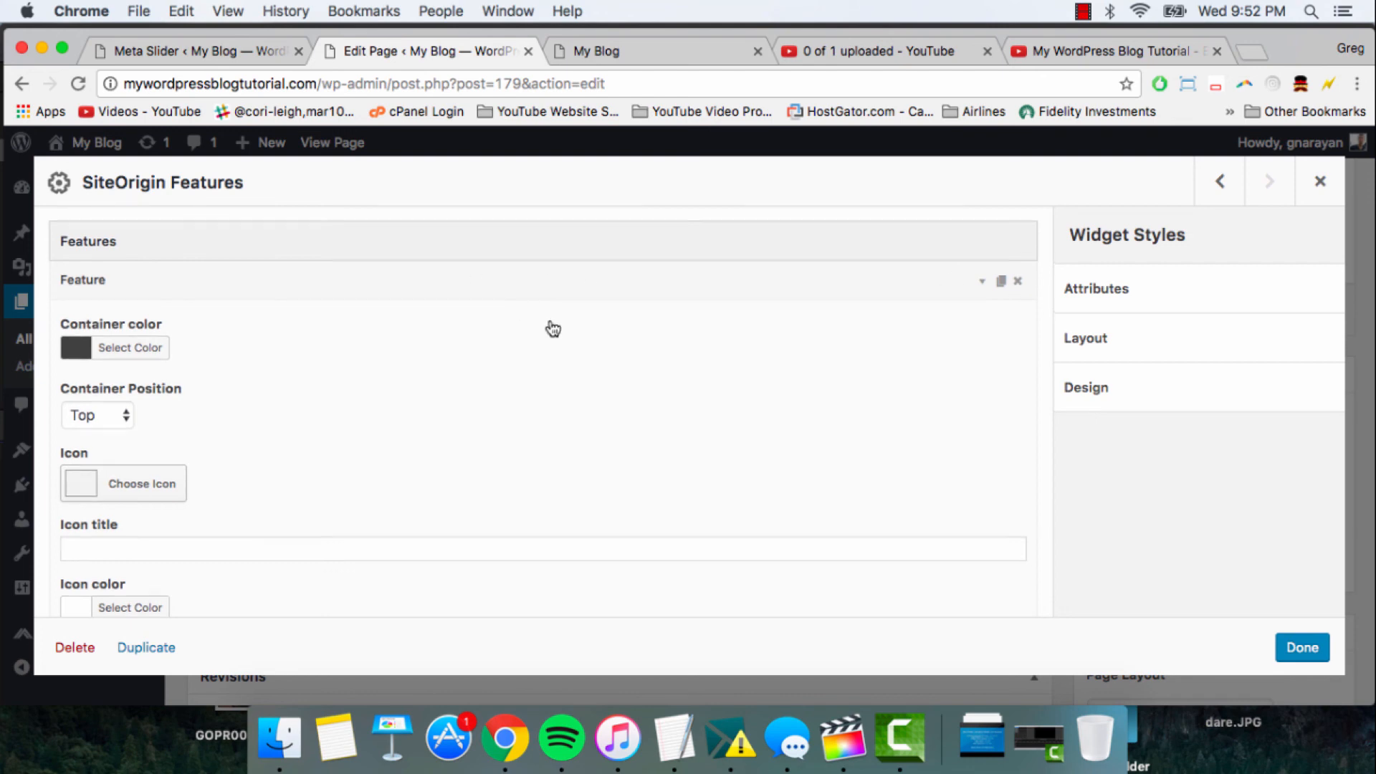
{"action": "scroll", "coordinate": [552, 328], "scroll_direction": "down", "scroll_amount": 5}
{"action": "scroll", "coordinate": [553, 328], "scroll_direction": "up", "scroll_amount": 5}
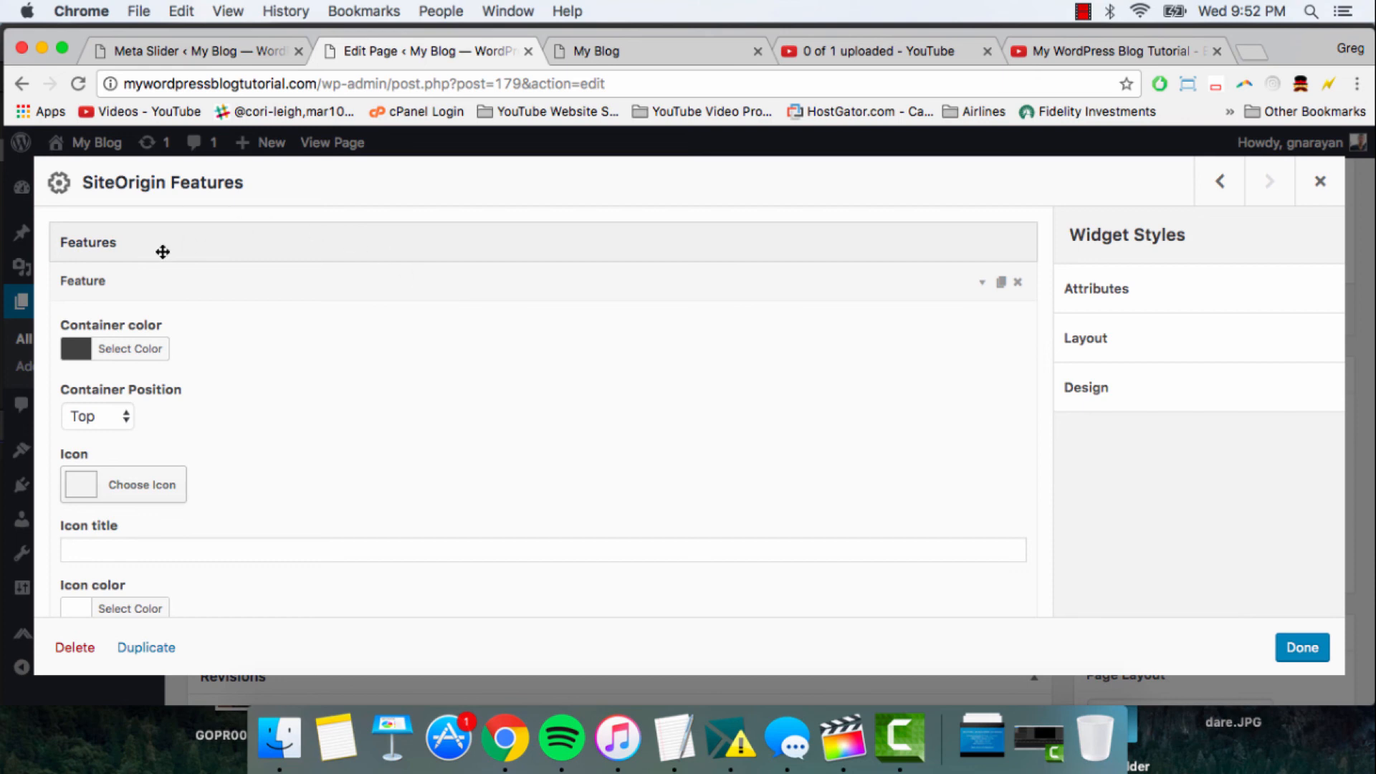
{"action": "scroll", "coordinate": [117, 347], "scroll_direction": "down", "scroll_amount": 1}
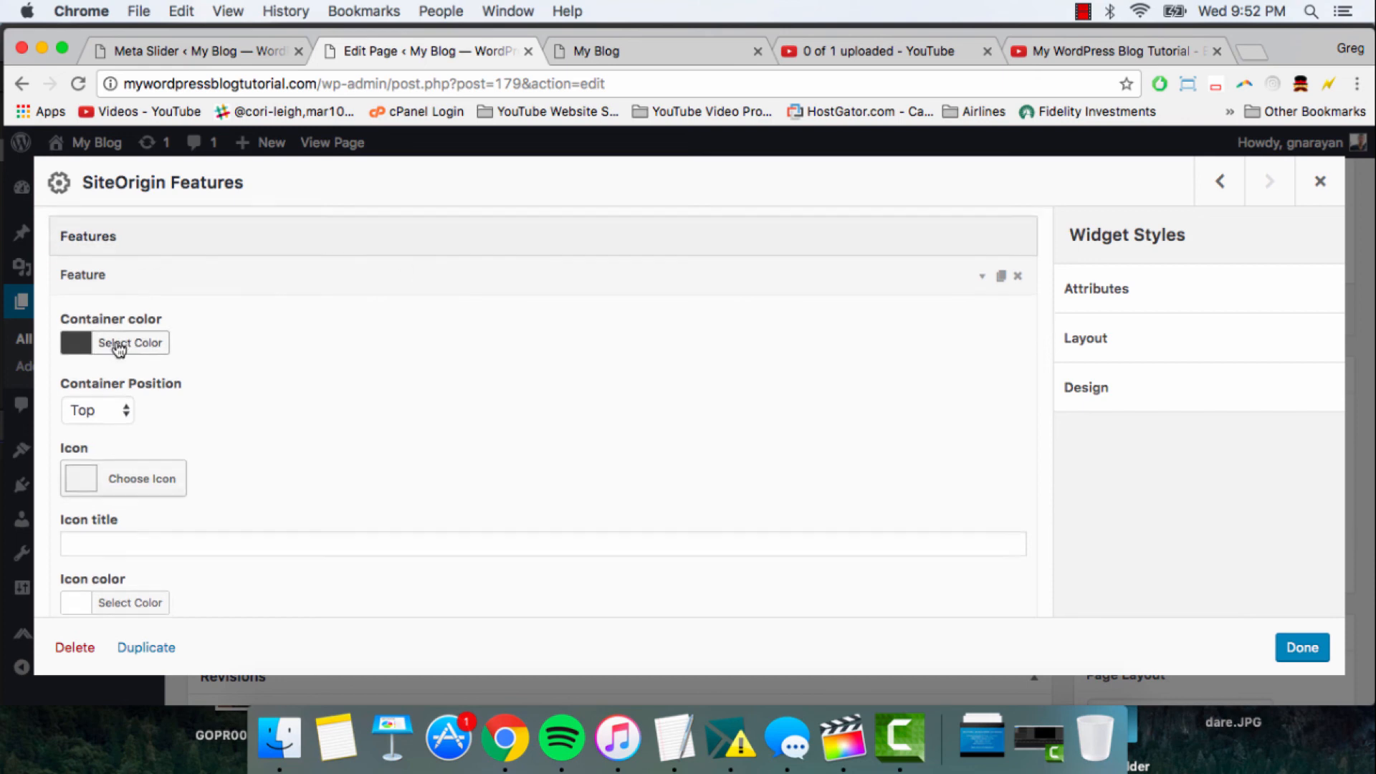
{"action": "left_click", "coordinate": [115, 467]}
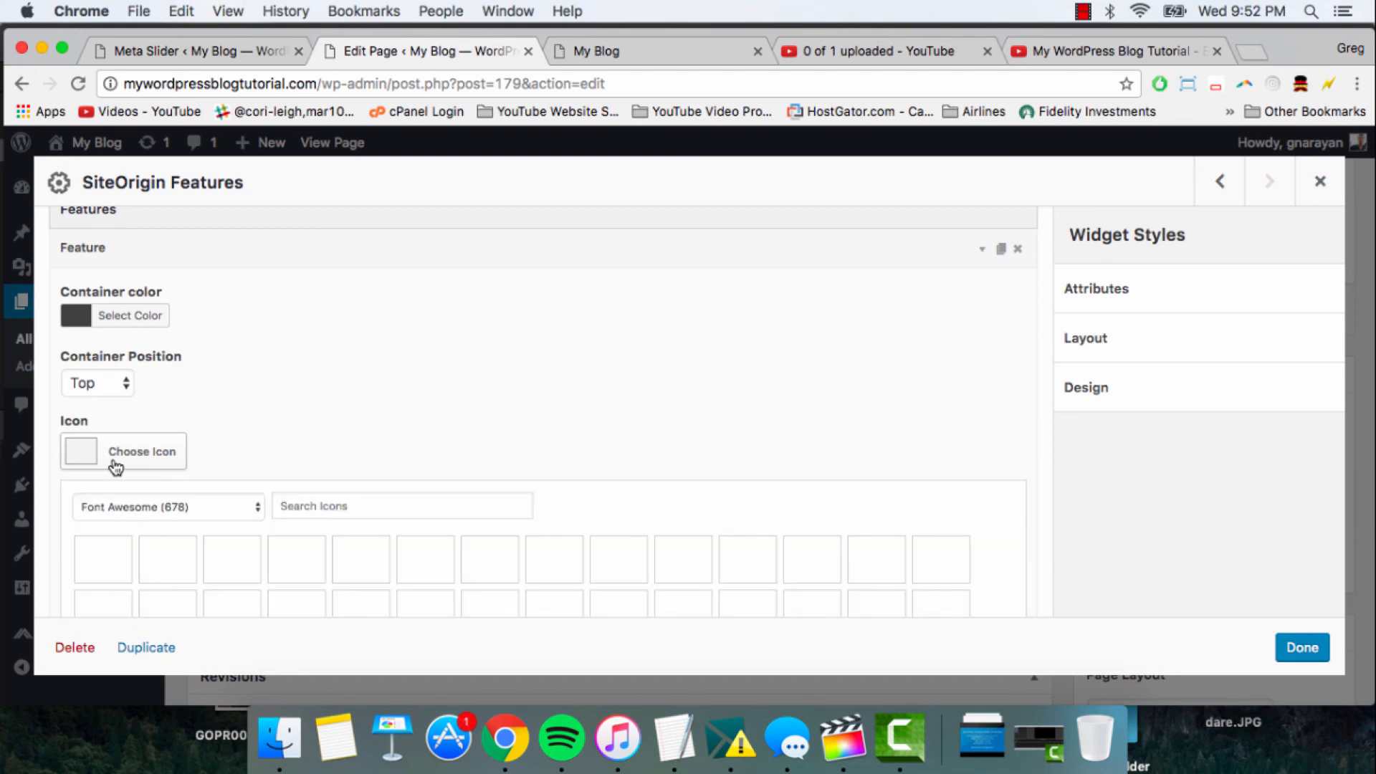
{"action": "scroll", "coordinate": [311, 456], "scroll_direction": "down", "scroll_amount": 2}
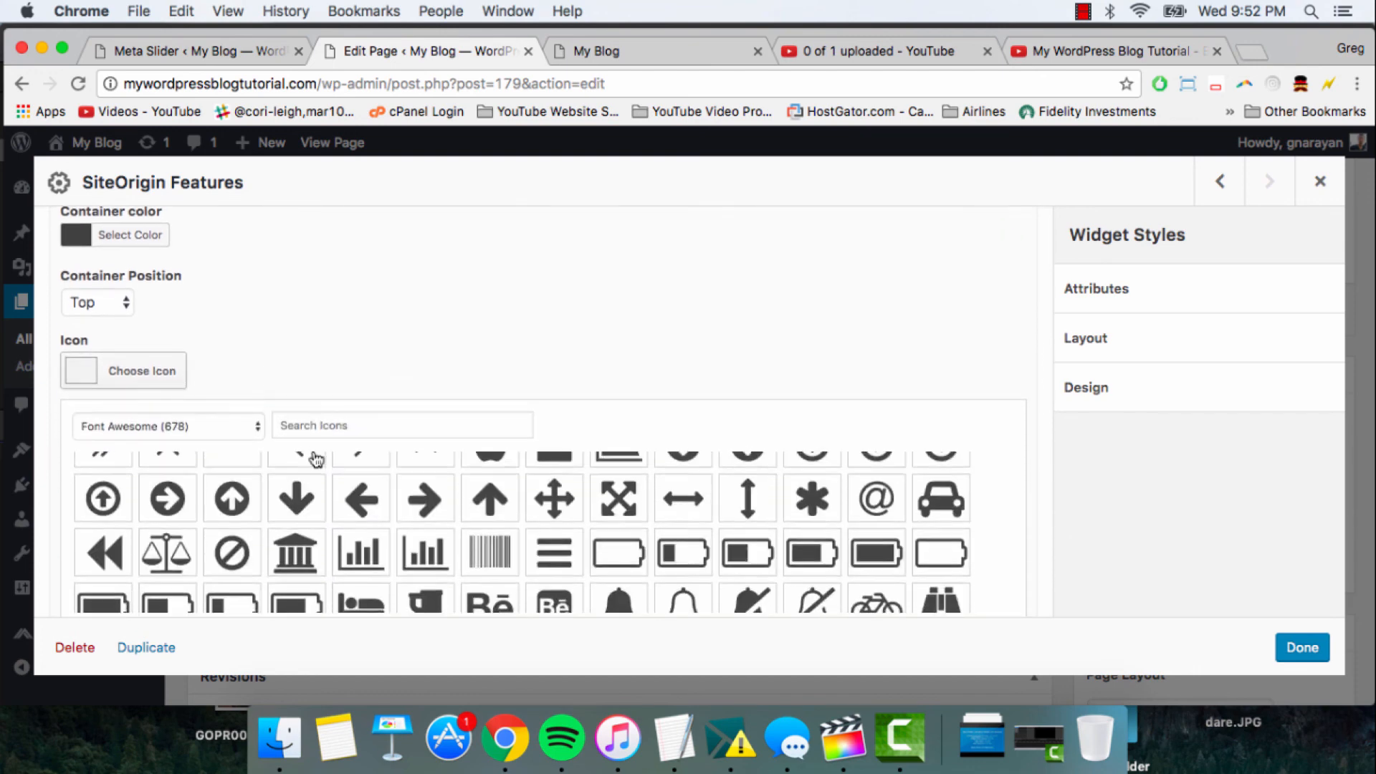
{"action": "scroll", "coordinate": [294, 412], "scroll_direction": "up", "scroll_amount": 3}
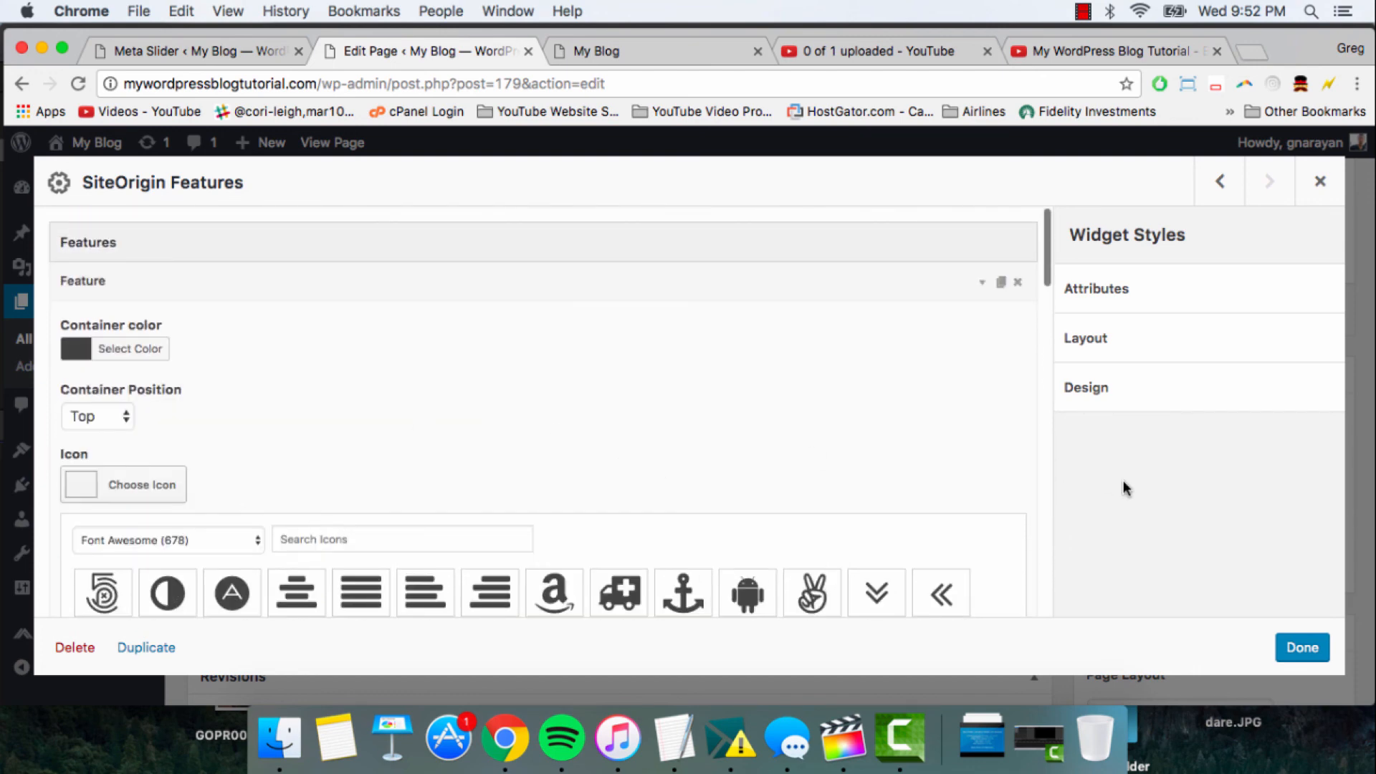
{"action": "left_click", "coordinate": [169, 543]}
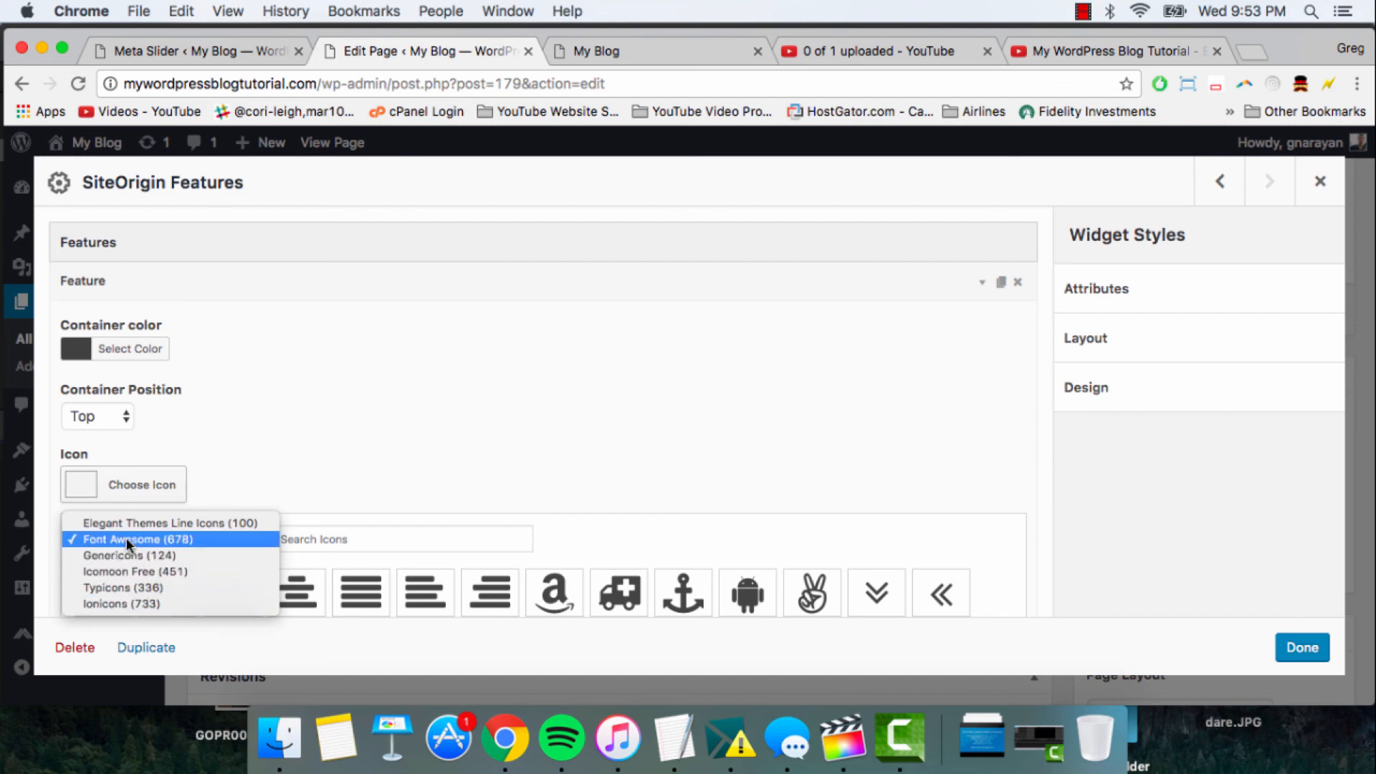
- Keep the Font Awesome icon family and choose the birthday cake icon for the first feature
{"action": "left_click", "coordinate": [212, 544]}
{"action": "left_click", "coordinate": [328, 539]}
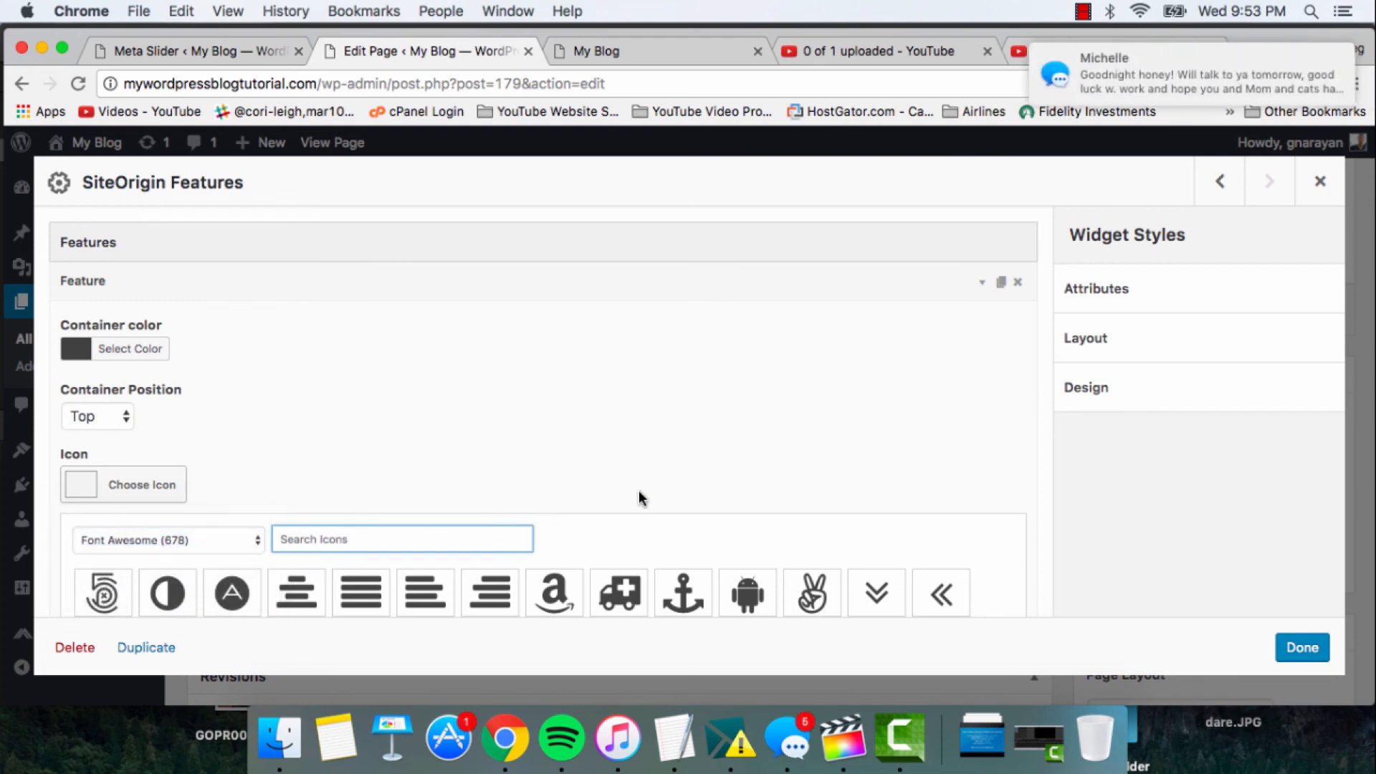
{"action": "scroll", "coordinate": [43, 540], "scroll_direction": "down", "scroll_amount": 5}
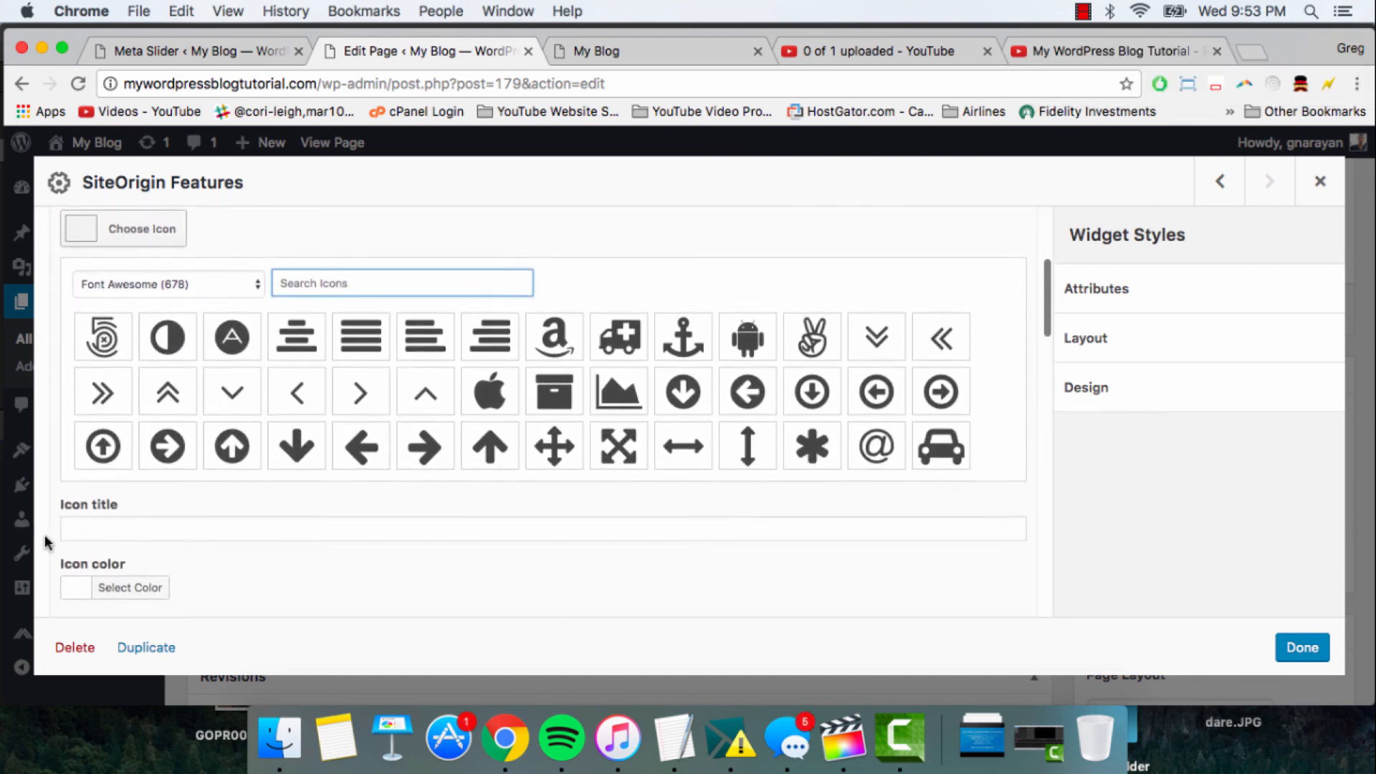
{"action": "scroll", "coordinate": [300, 415], "scroll_direction": "down", "scroll_amount": 10}
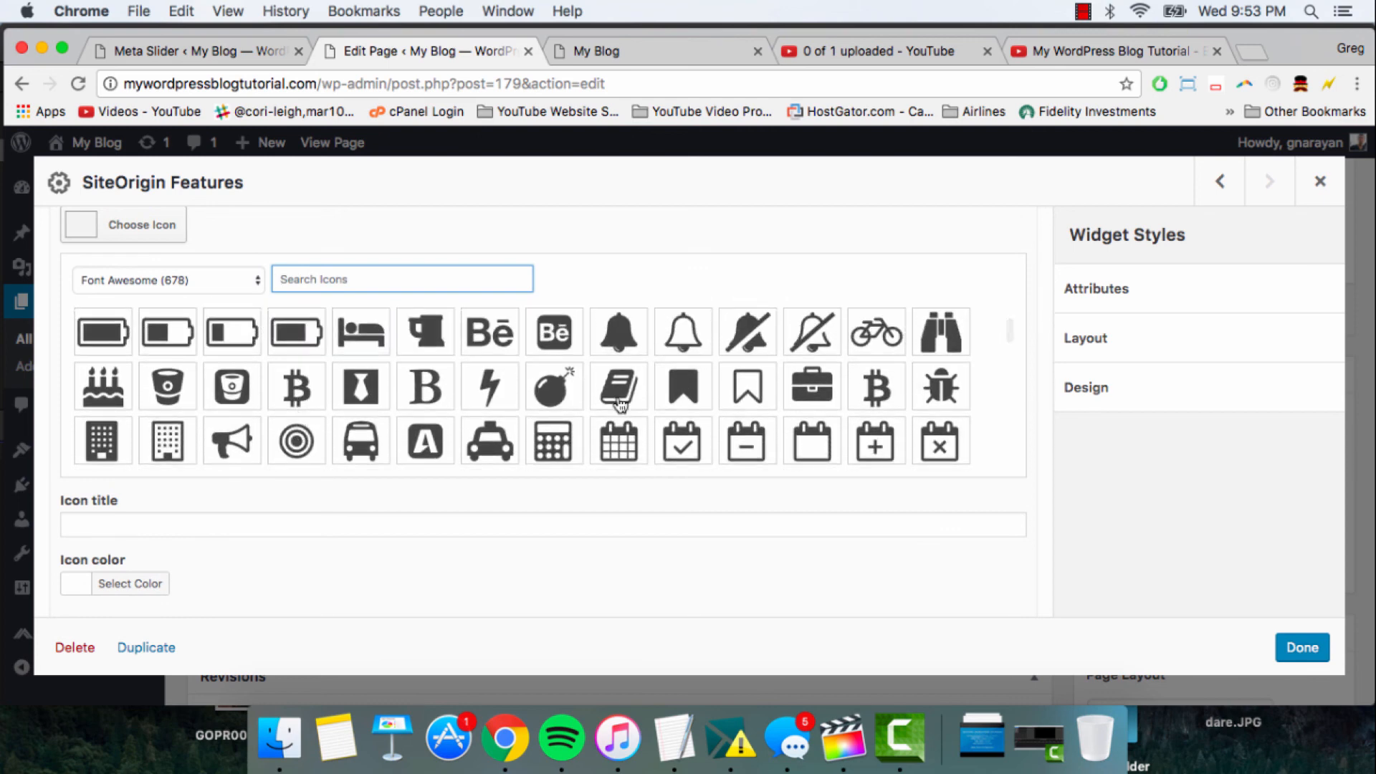
{"action": "scroll", "coordinate": [619, 401], "scroll_direction": "up", "scroll_amount": 2}
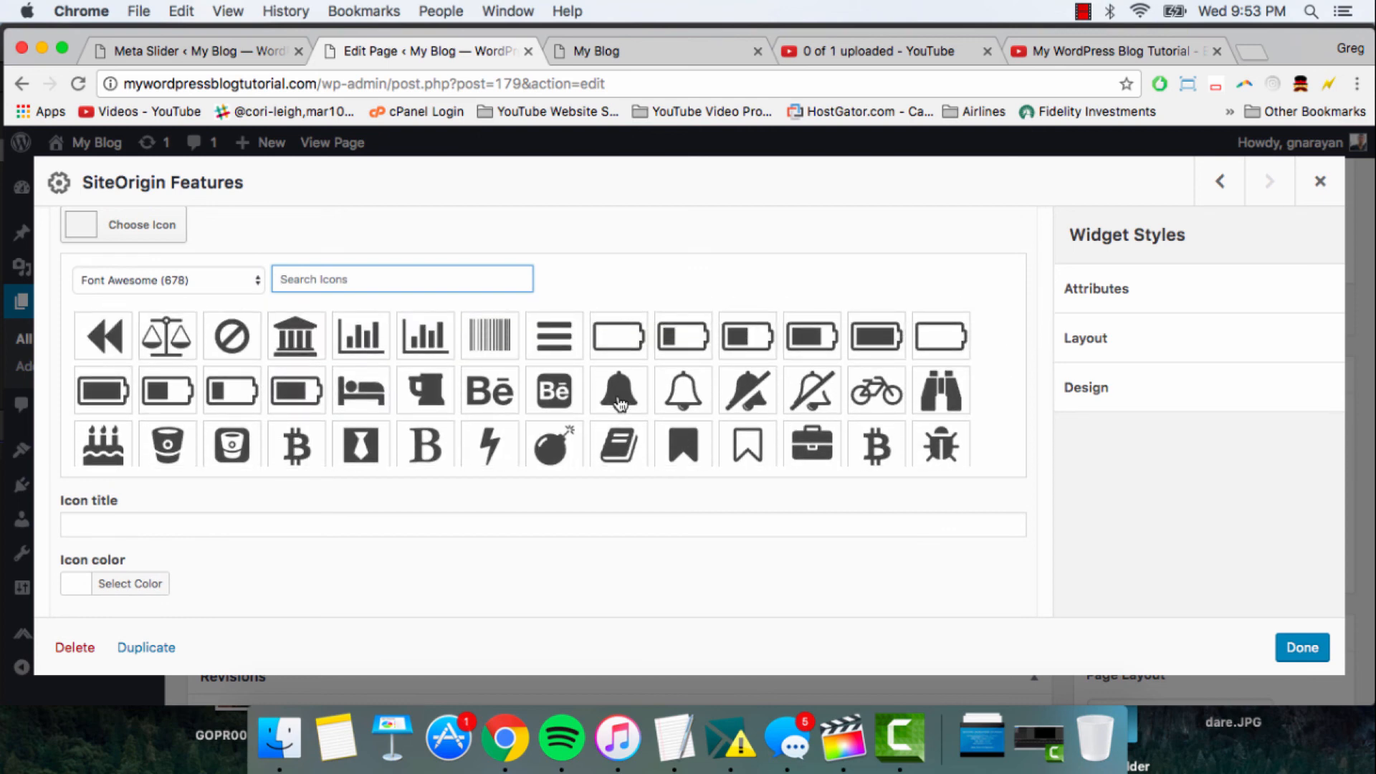
{"action": "scroll", "coordinate": [619, 404], "scroll_direction": "down", "scroll_amount": 5}
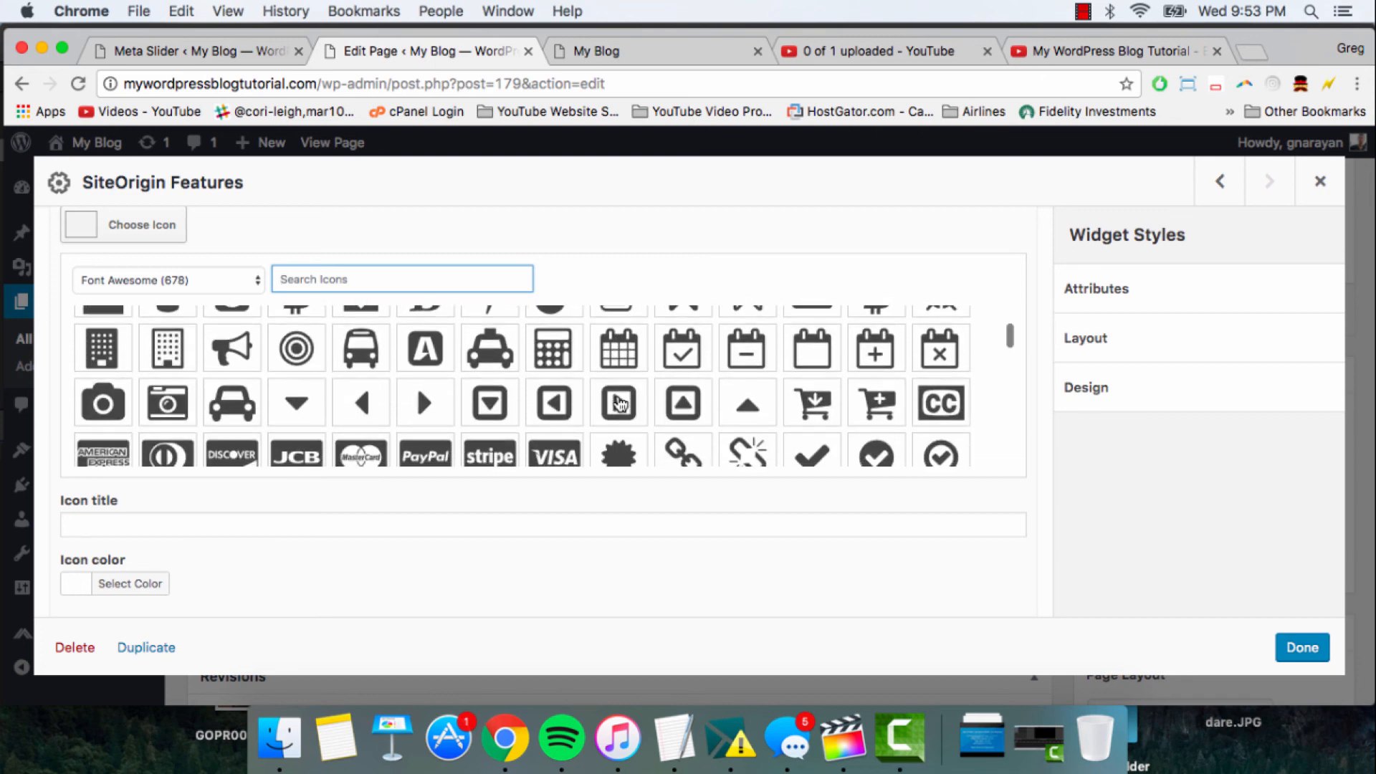
{"action": "scroll", "coordinate": [619, 404], "scroll_direction": "down", "scroll_amount": 4}
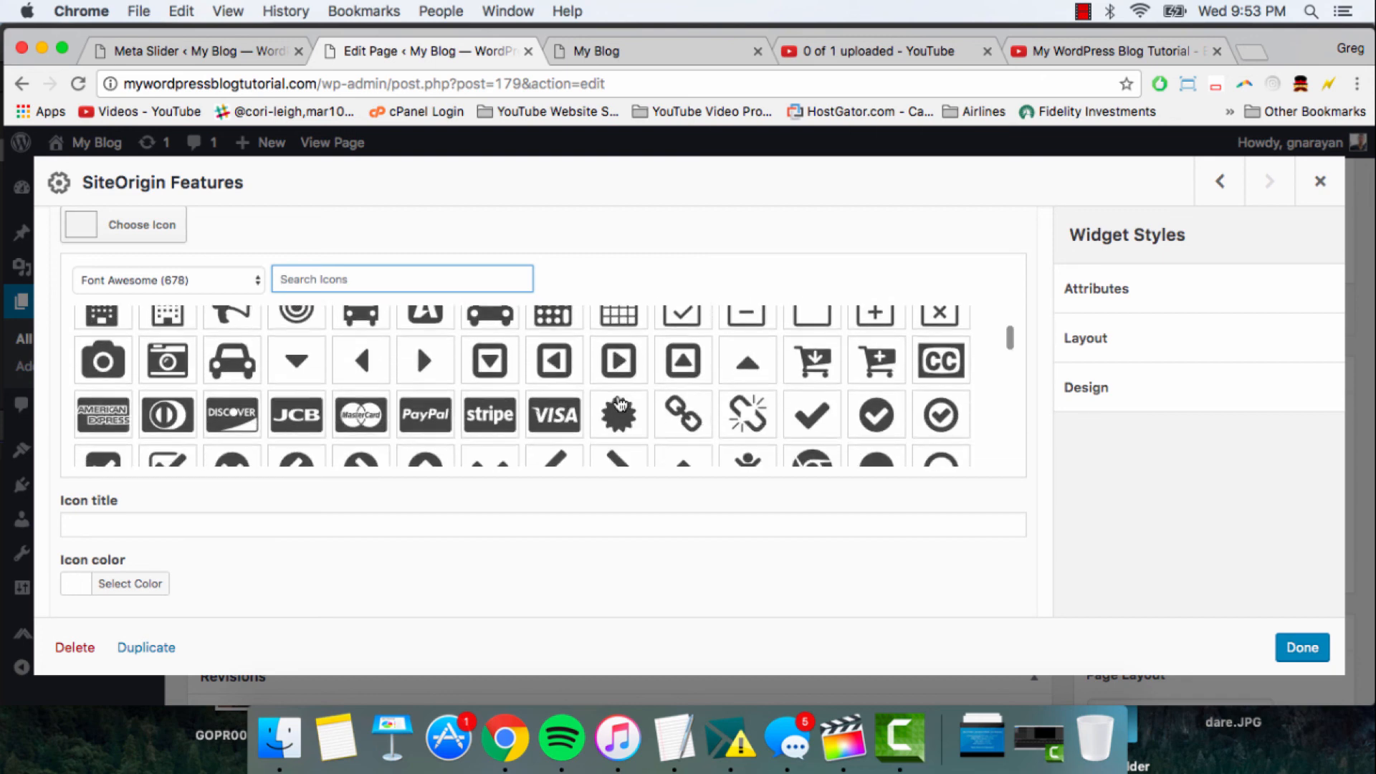
{"action": "scroll", "coordinate": [619, 403], "scroll_direction": "down", "scroll_amount": 1}
{"action": "scroll", "coordinate": [618, 400], "scroll_direction": "up", "scroll_amount": 4}
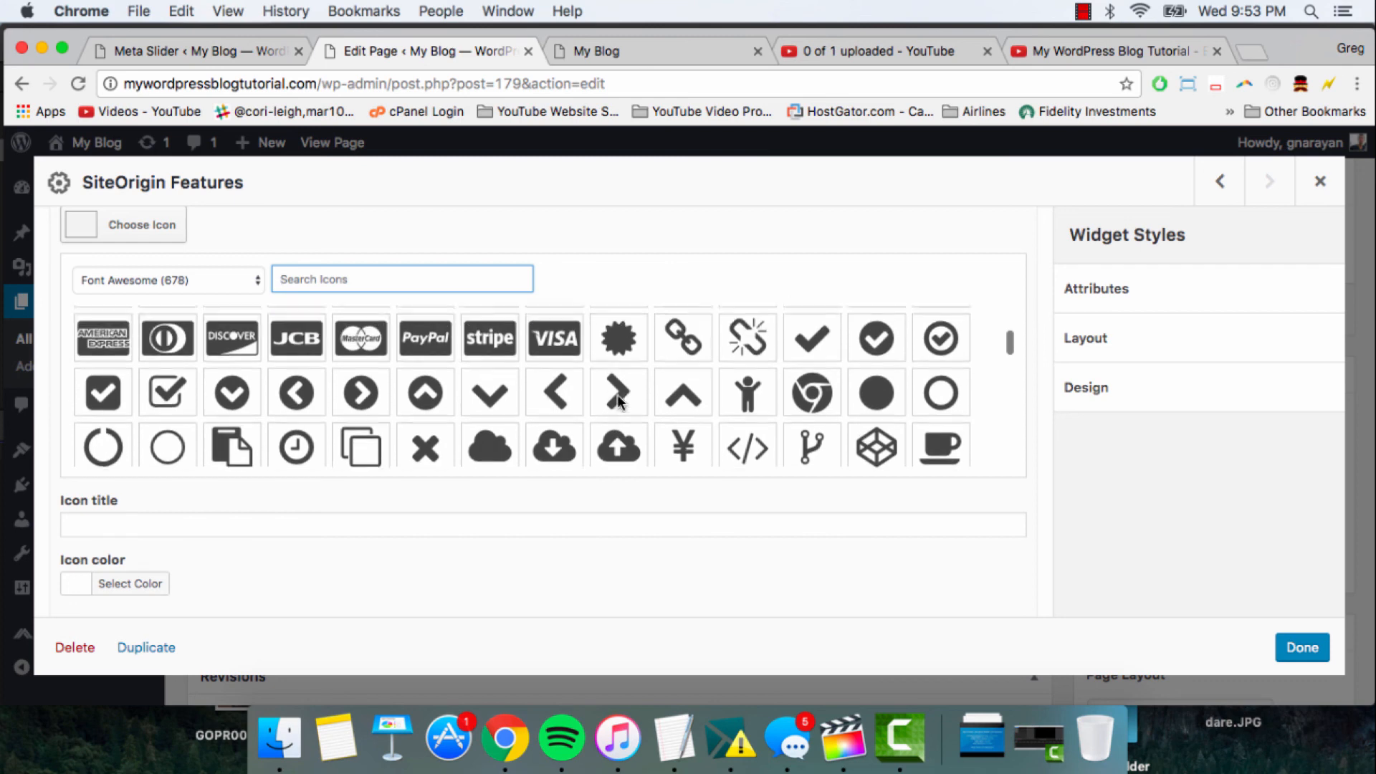
{"action": "scroll", "coordinate": [617, 400], "scroll_direction": "up", "scroll_amount": 4}
{"action": "left_click", "coordinate": [105, 396]}
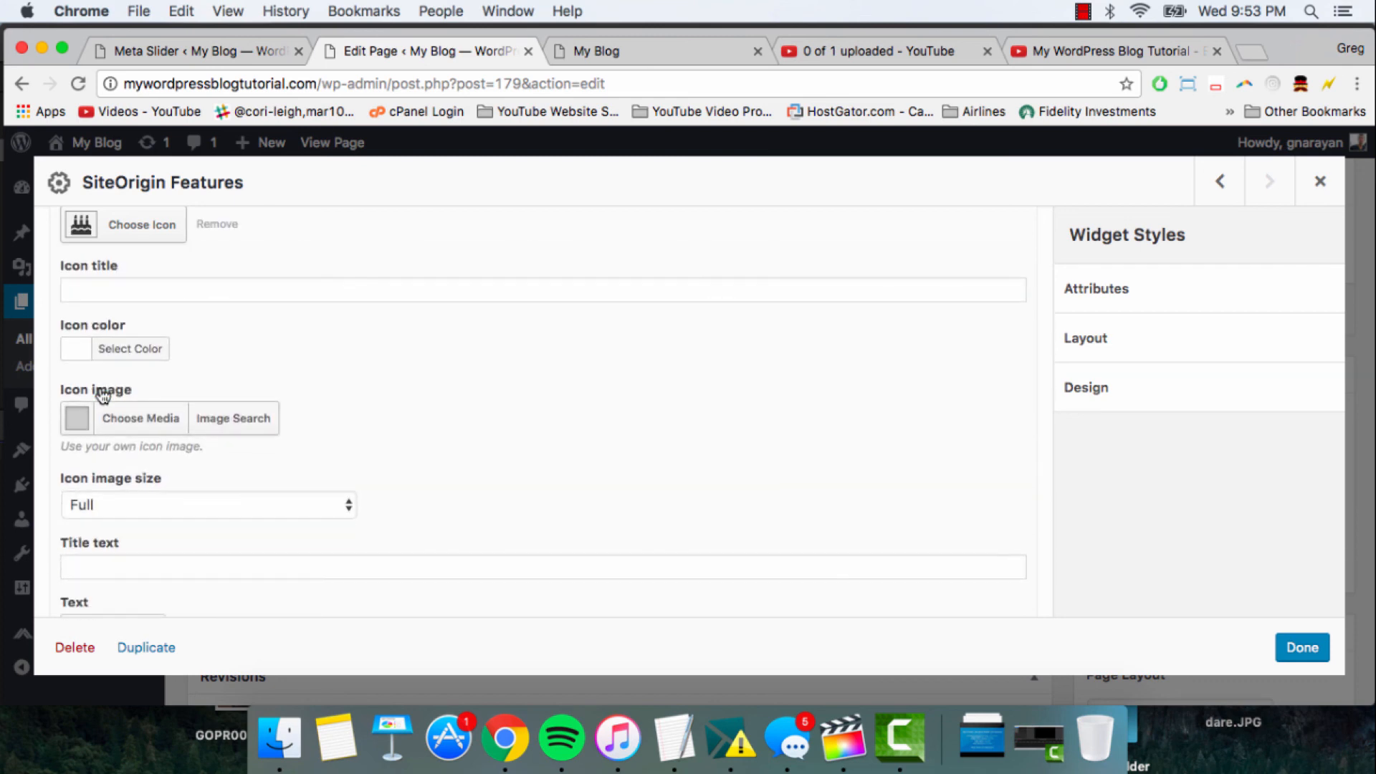
- Set the first feature's title text to "Birthday Cake" and its text to "Or any icon you want"
{"action": "scroll", "coordinate": [291, 399], "scroll_direction": "down", "scroll_amount": 3}
{"action": "left_click", "coordinate": [208, 479]}
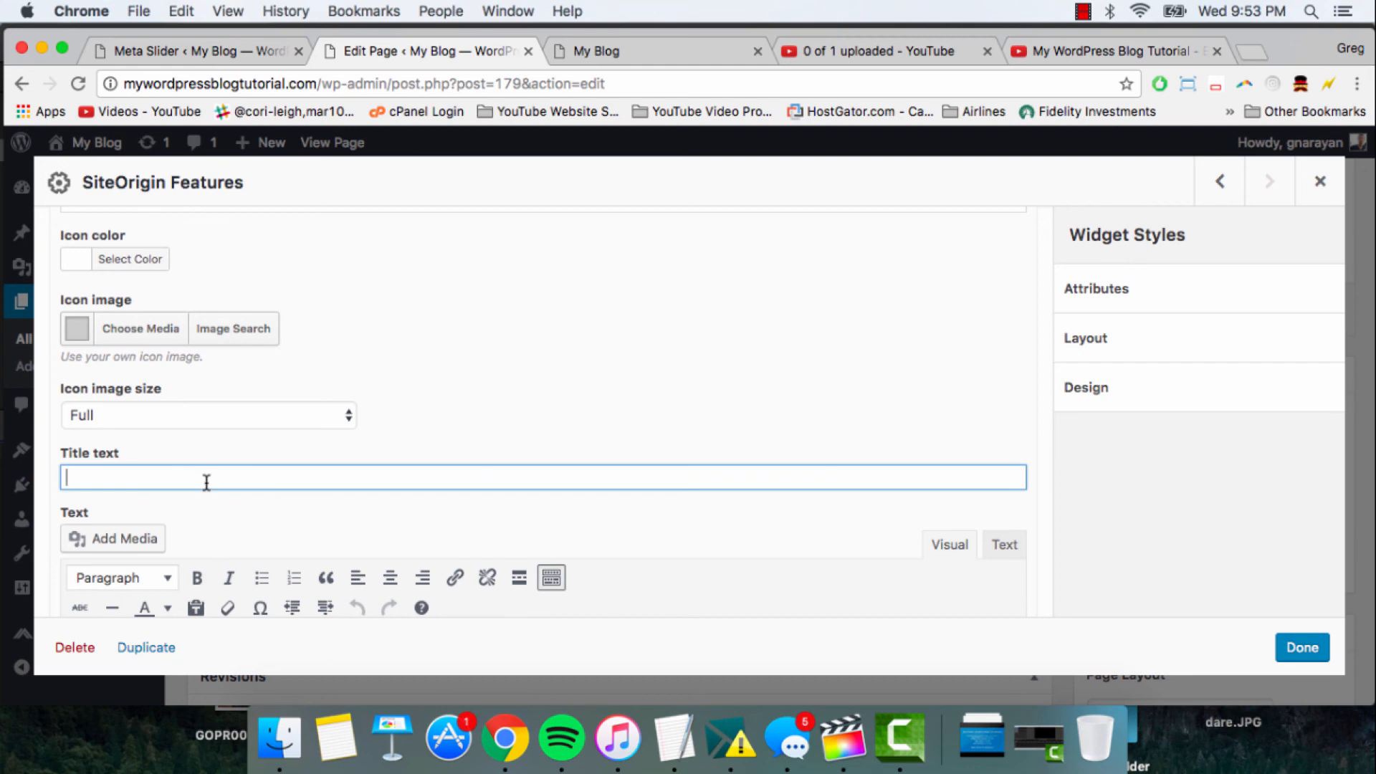
{"action": "type", "text": "Birthday Cake"}
{"action": "scroll", "coordinate": [439, 408], "scroll_direction": "down", "scroll_amount": 5}
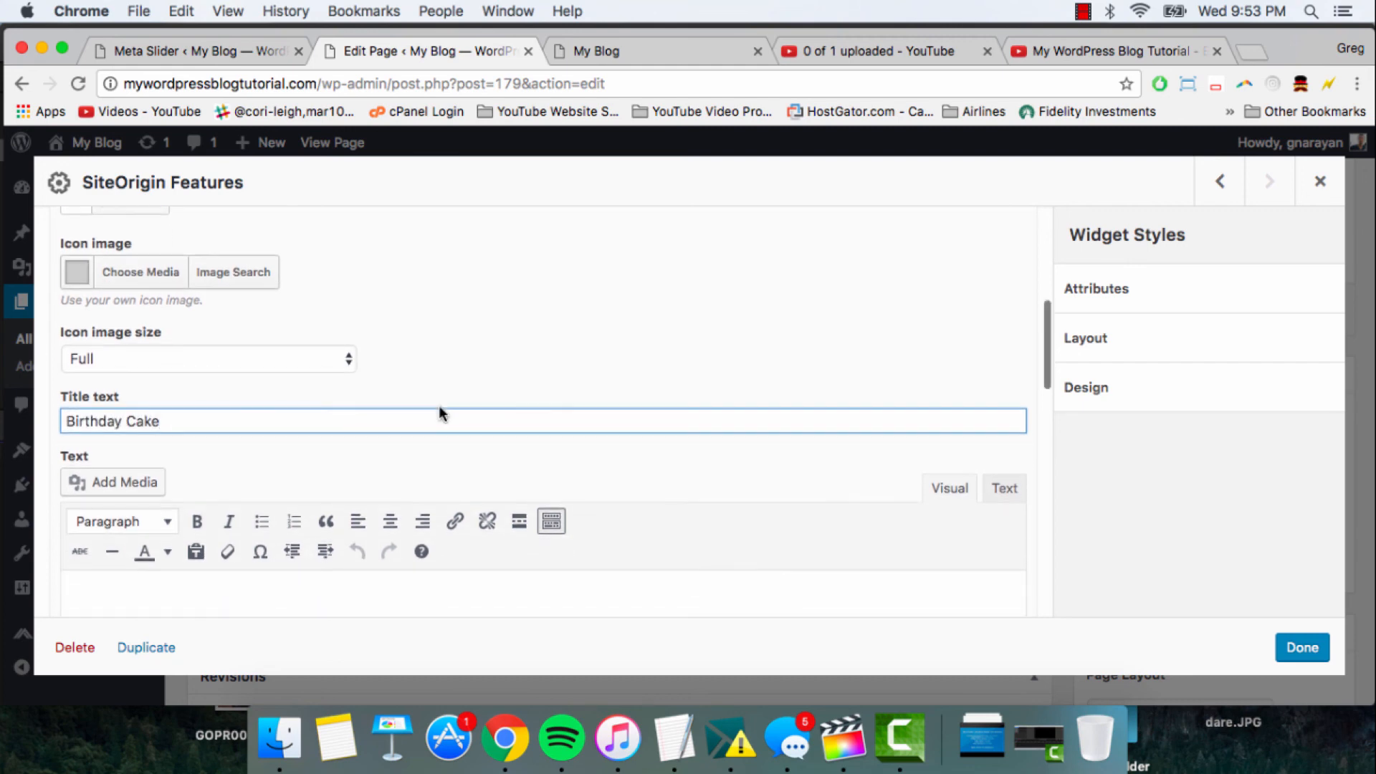
{"action": "left_click", "coordinate": [225, 438]}
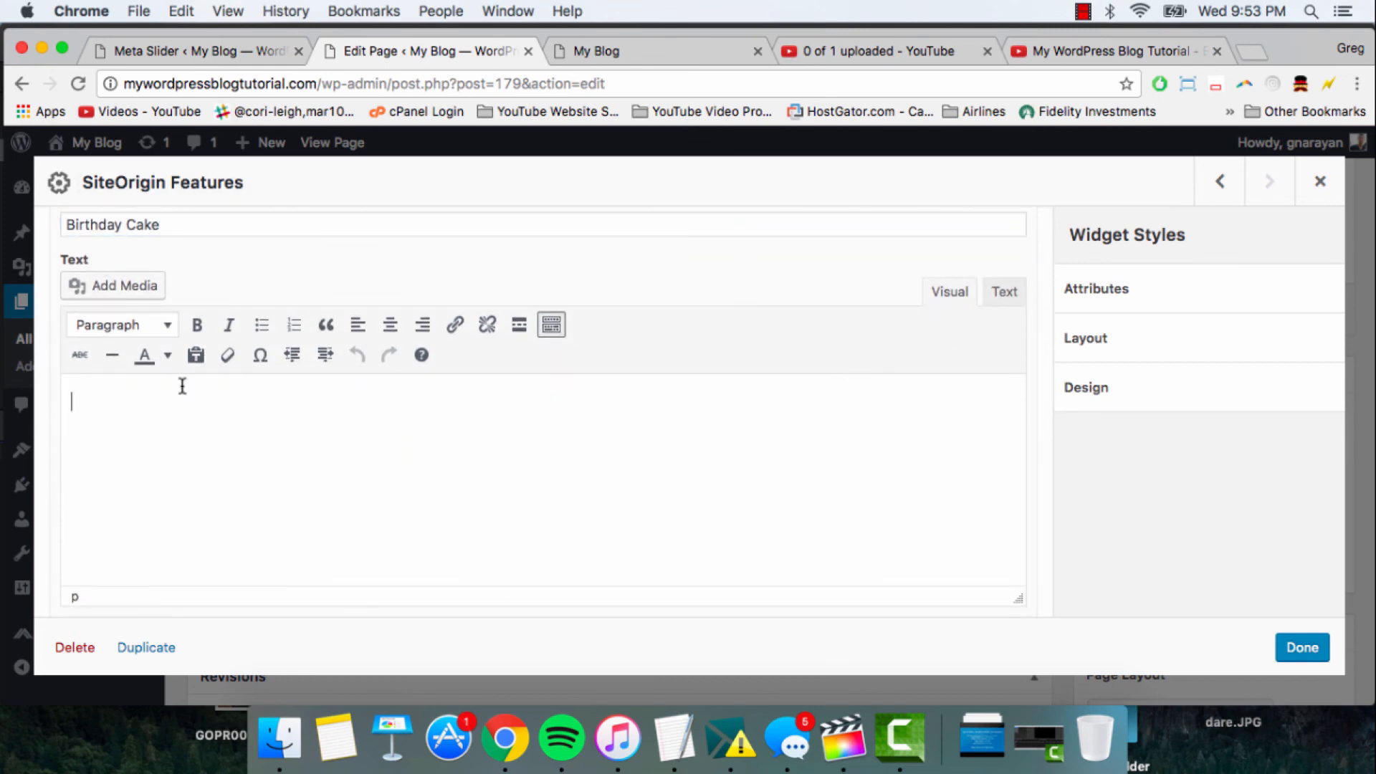
{"action": "type", "text": "Or any icon you want"}
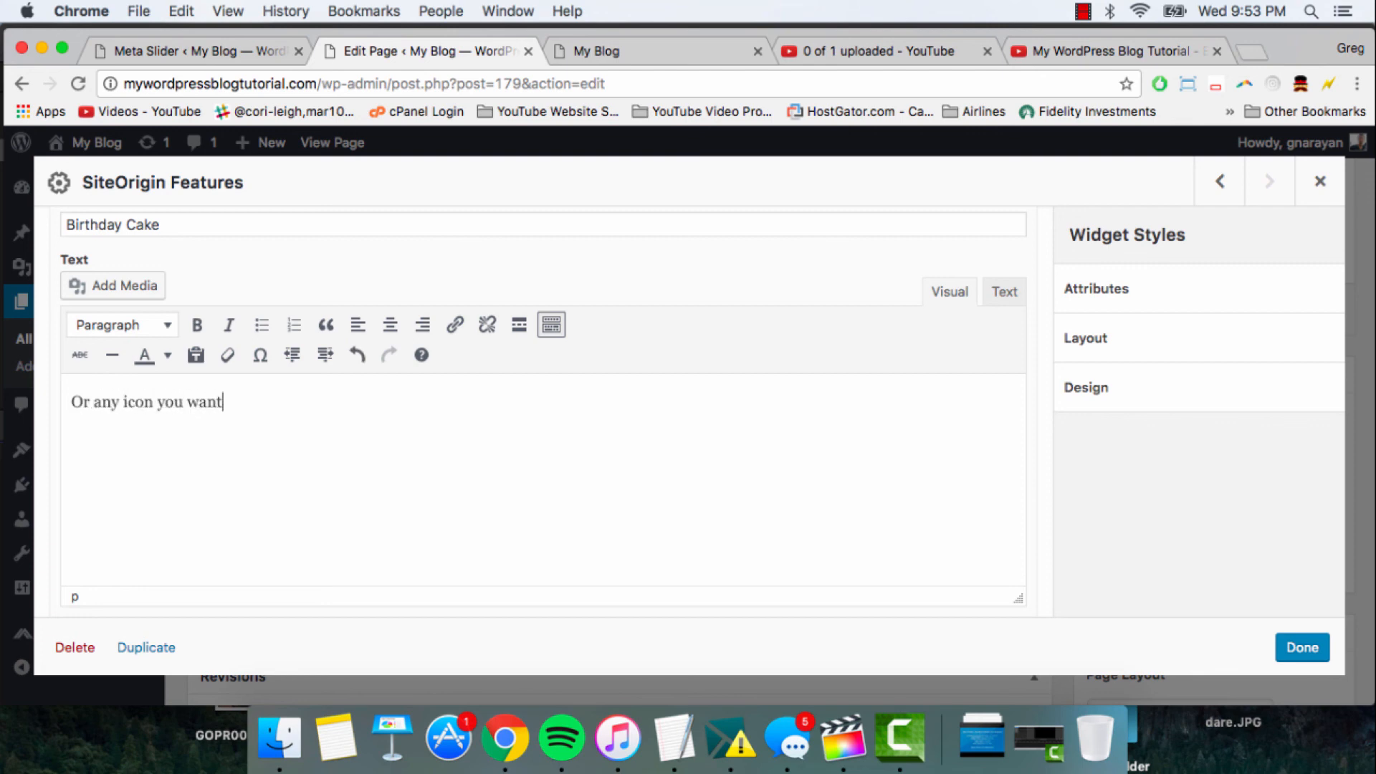
- Set the first feature's icon title to "Birthday Cake" and close the widget settings with the changes kept
{"action": "scroll", "coordinate": [719, 514], "scroll_direction": "up", "scroll_amount": 5}
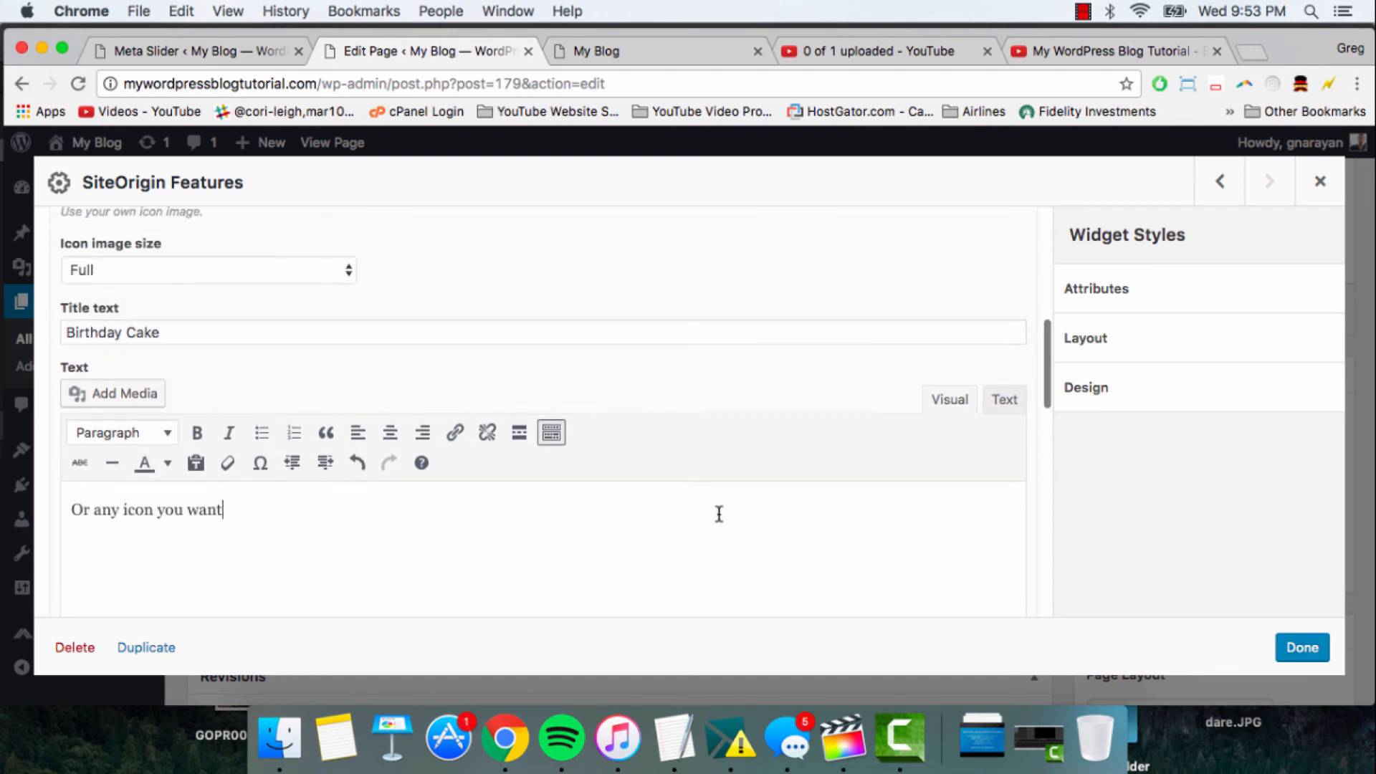
{"action": "scroll", "coordinate": [719, 514], "scroll_direction": "up", "scroll_amount": 3}
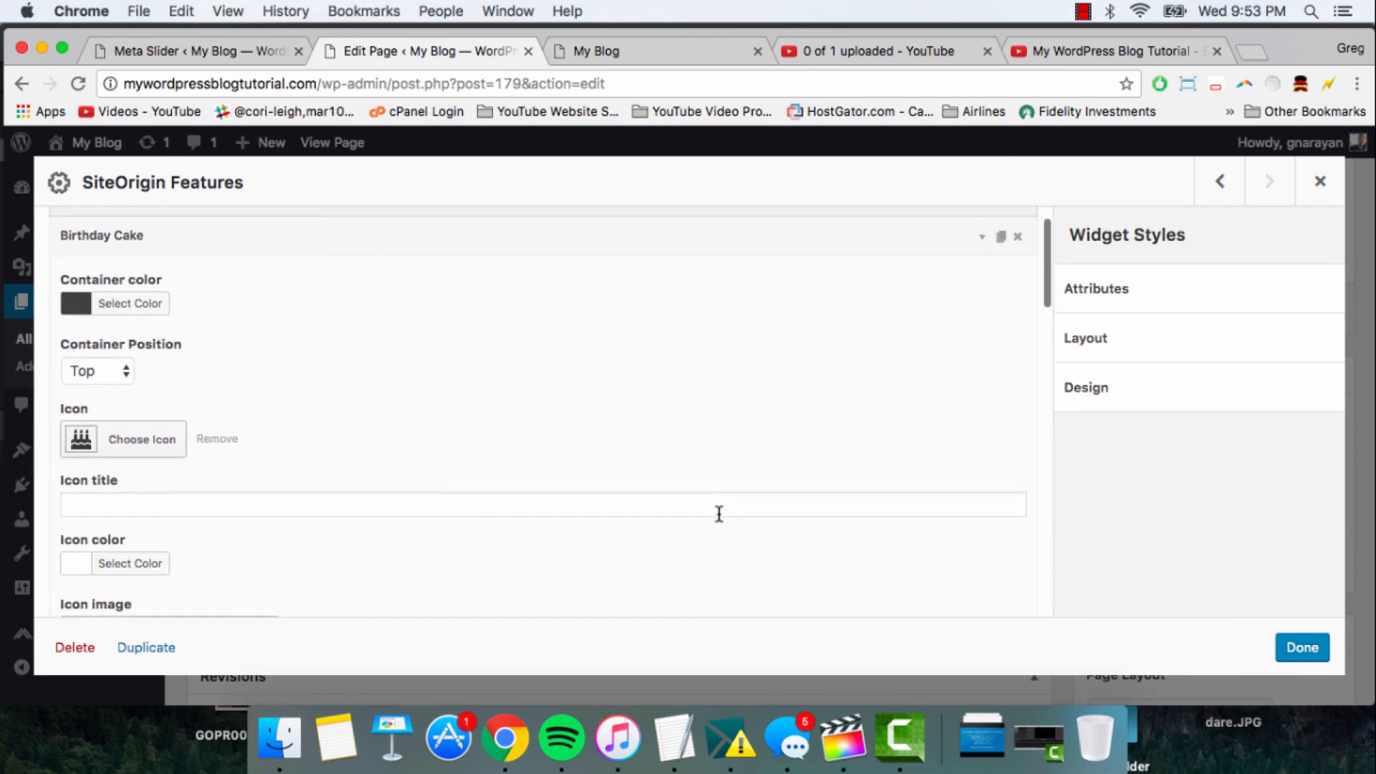
{"action": "left_click", "coordinate": [461, 505]}
{"action": "scroll", "coordinate": [460, 507], "scroll_direction": "down", "scroll_amount": 3}
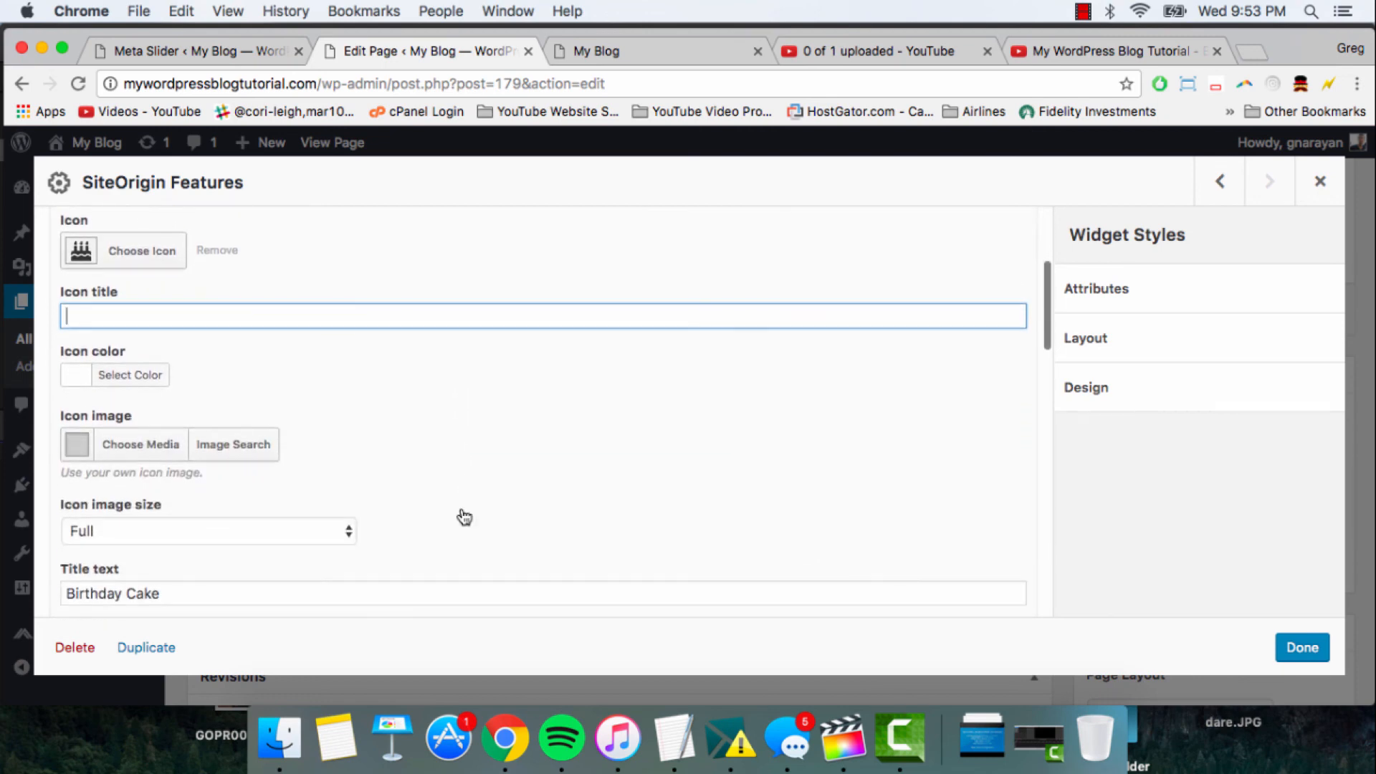
{"action": "type", "text": "Birthday Cake"}
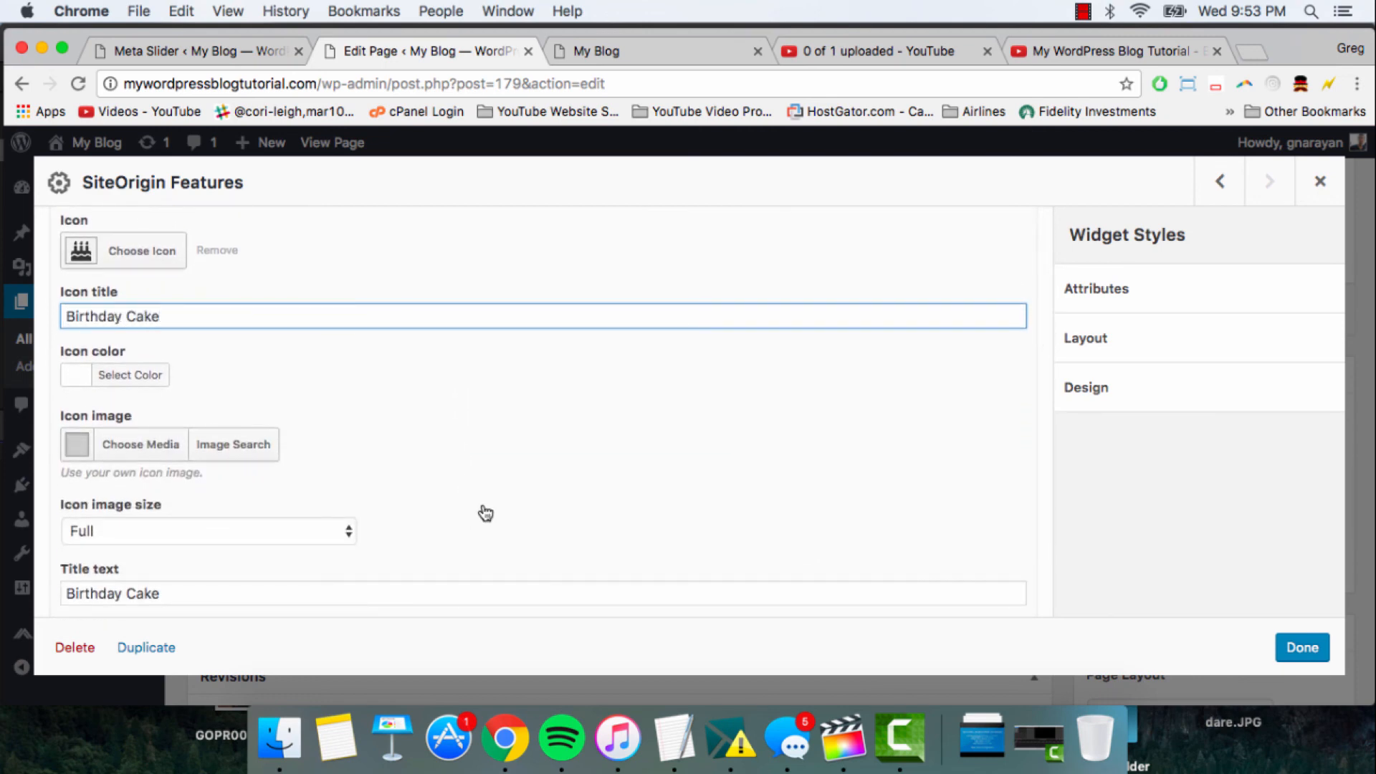
{"action": "left_click", "coordinate": [1297, 647]}
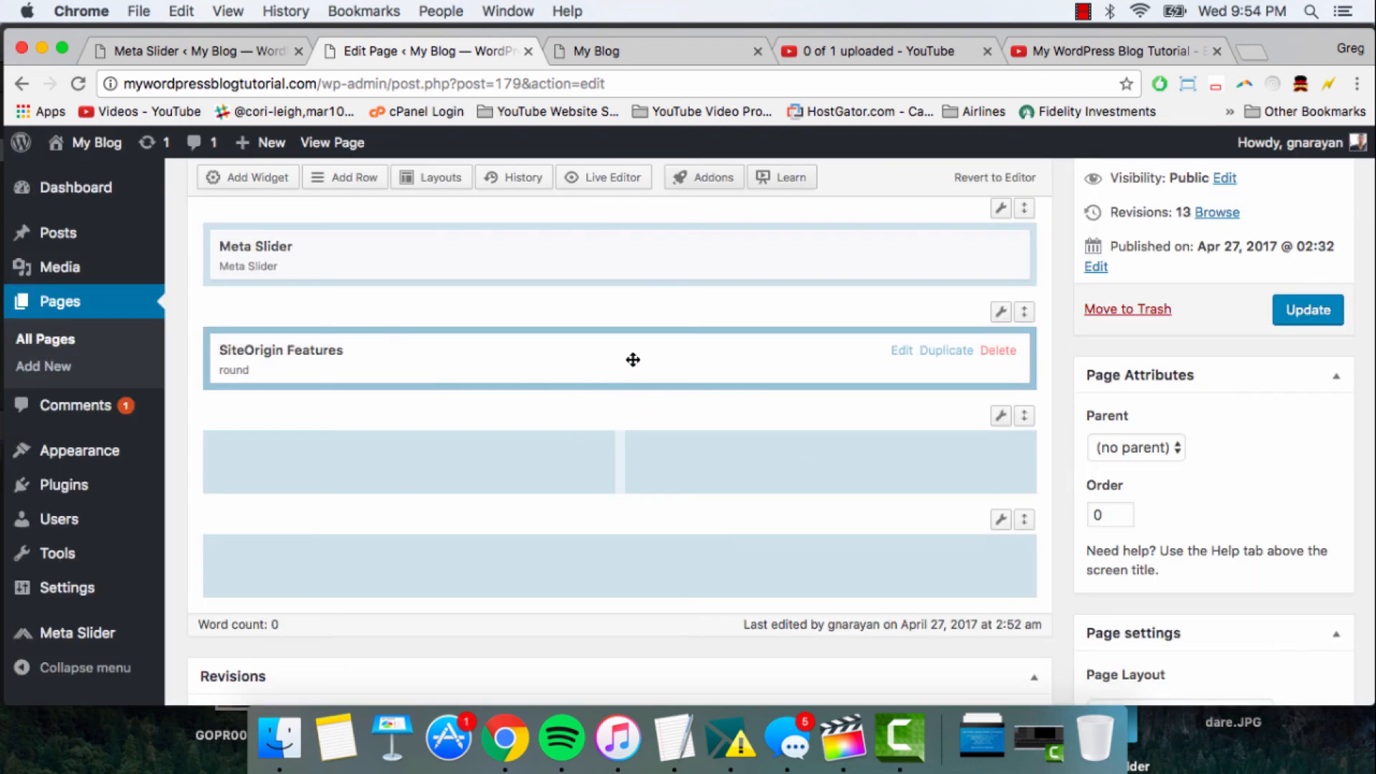
- Reopen the SiteOrigin Features widget and choose the outlined double speech bubble Font Awesome icon for the second feature
{"action": "left_click", "coordinate": [612, 360]}
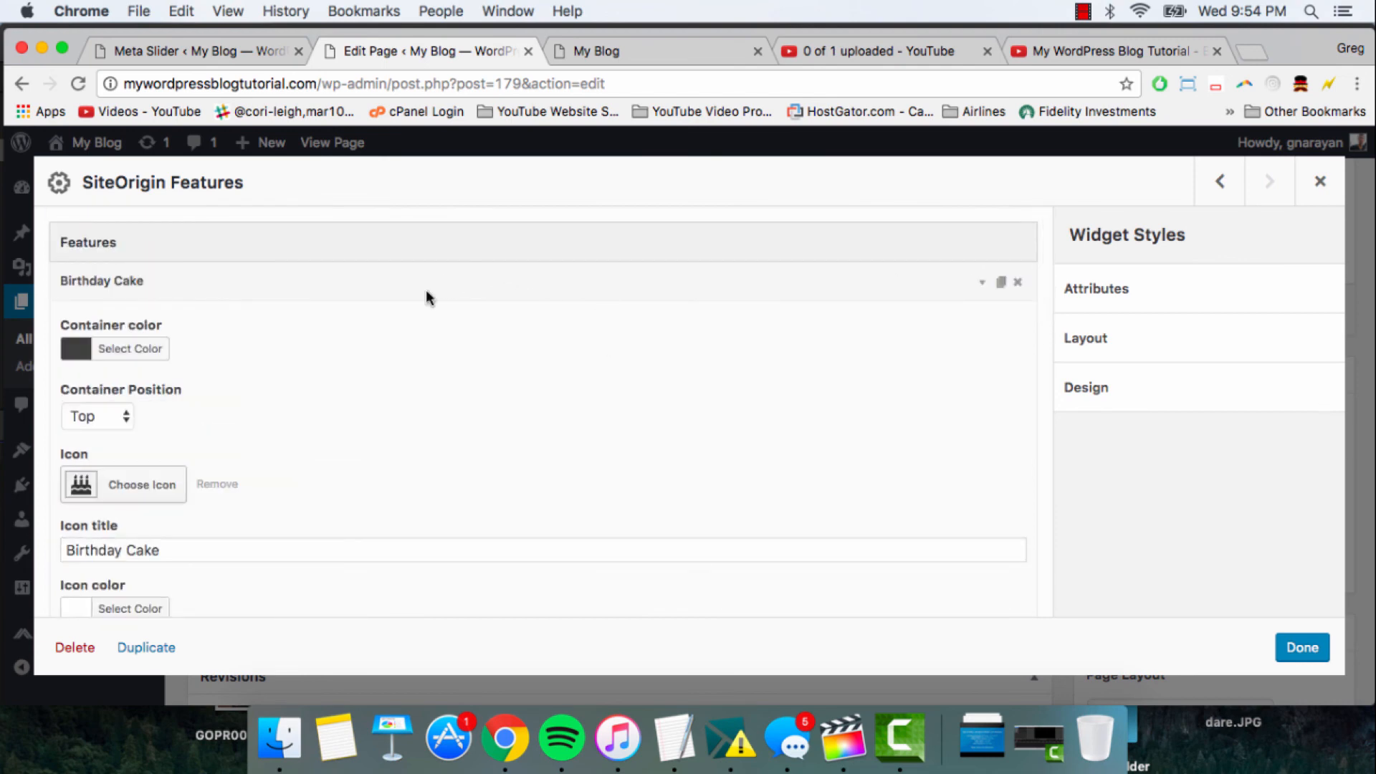
{"action": "left_click", "coordinate": [501, 273]}
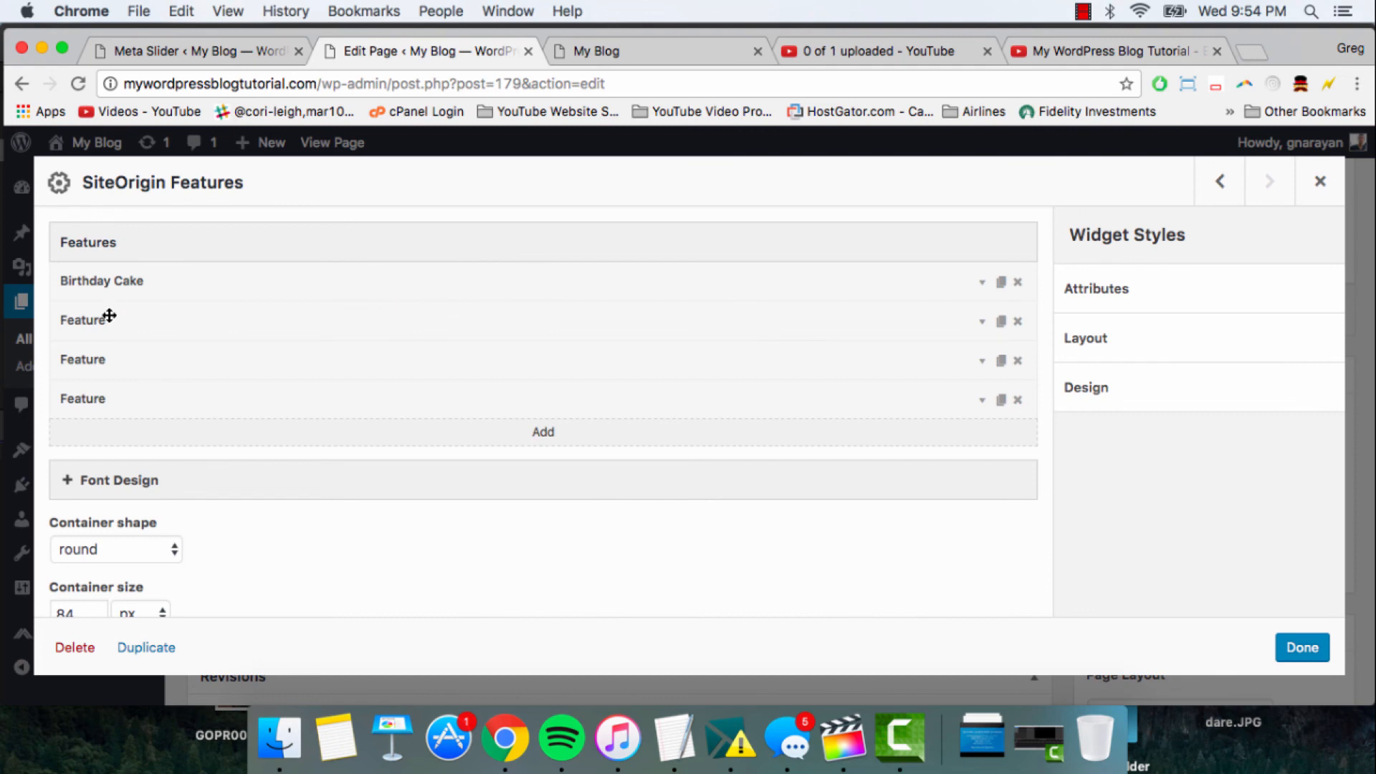
{"action": "left_click", "coordinate": [132, 321]}
{"action": "scroll", "coordinate": [354, 331], "scroll_direction": "down", "scroll_amount": 5}
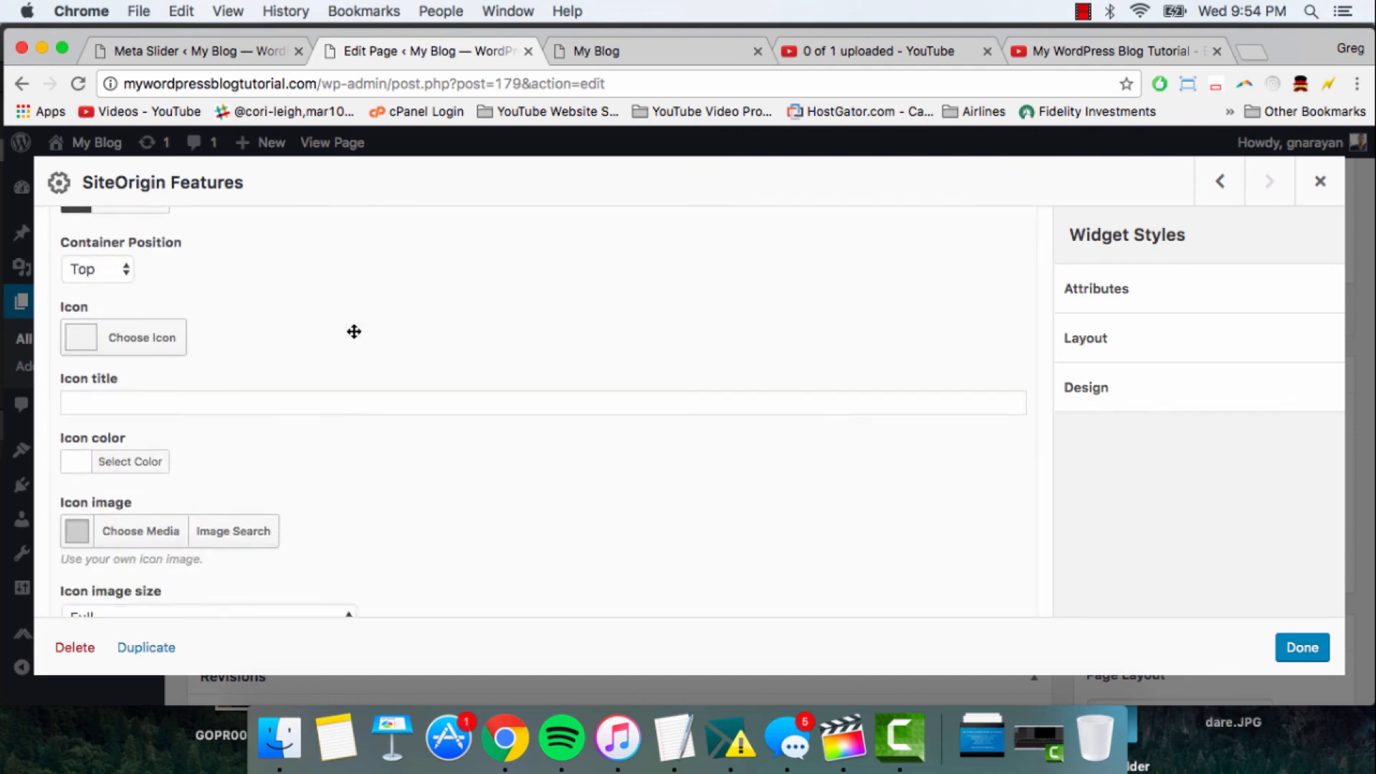
{"action": "left_click", "coordinate": [140, 338]}
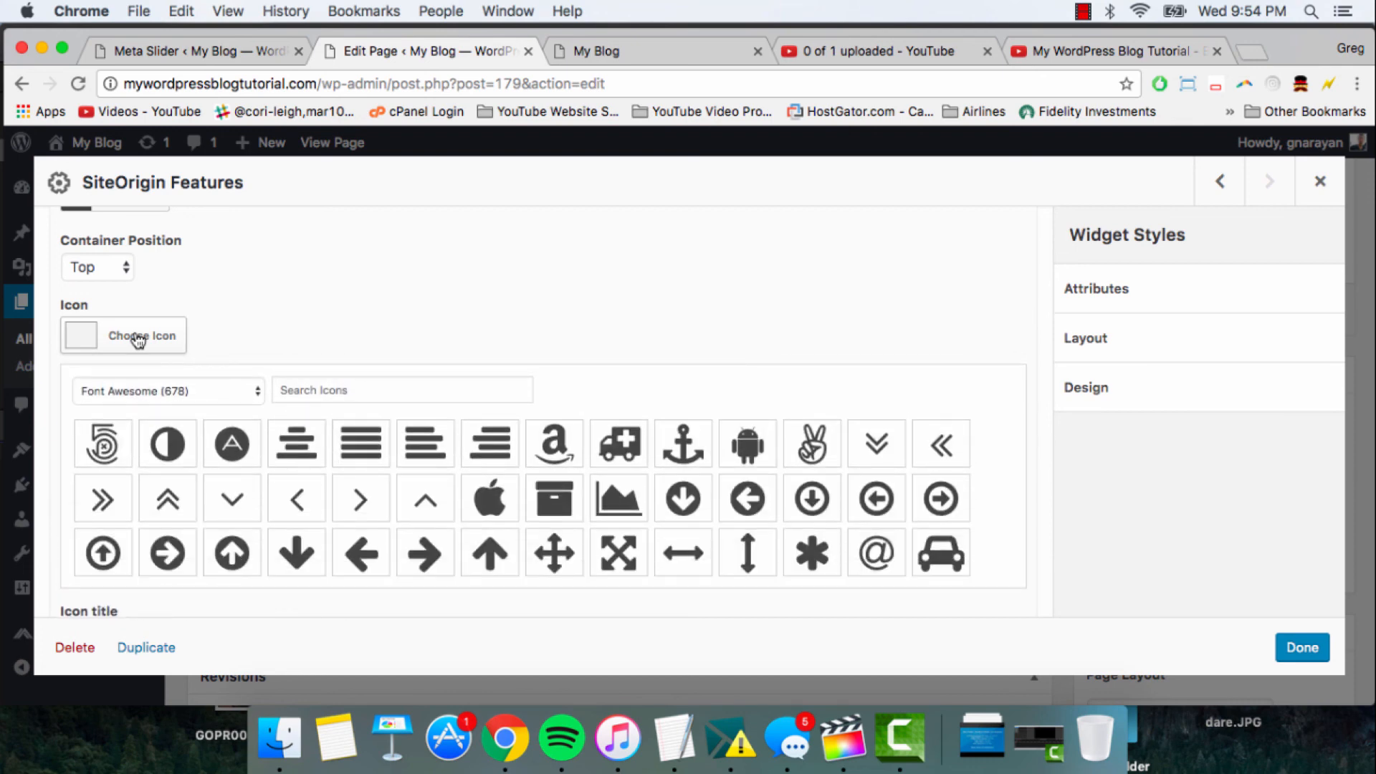
{"action": "scroll", "coordinate": [493, 488], "scroll_direction": "down", "scroll_amount": 3}
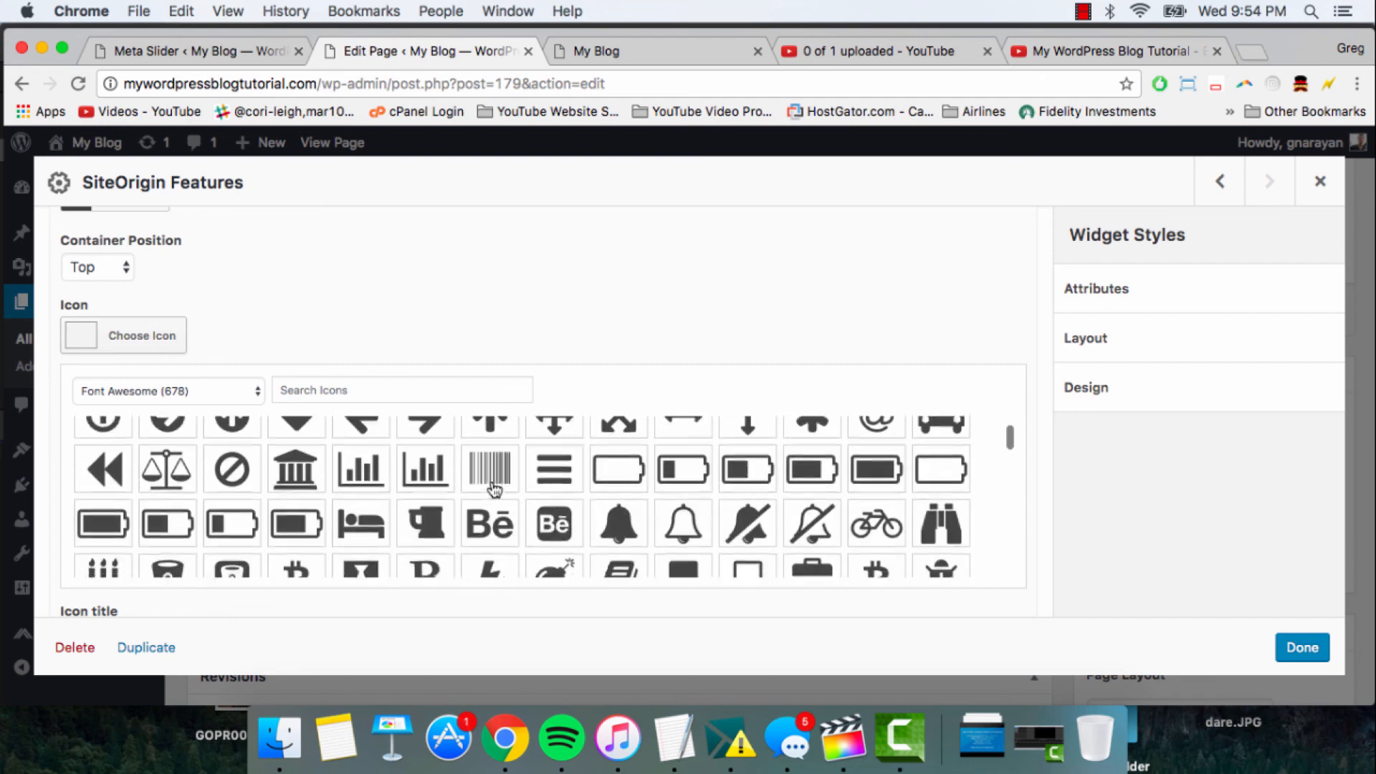
{"action": "scroll", "coordinate": [493, 488], "scroll_direction": "down", "scroll_amount": 5}
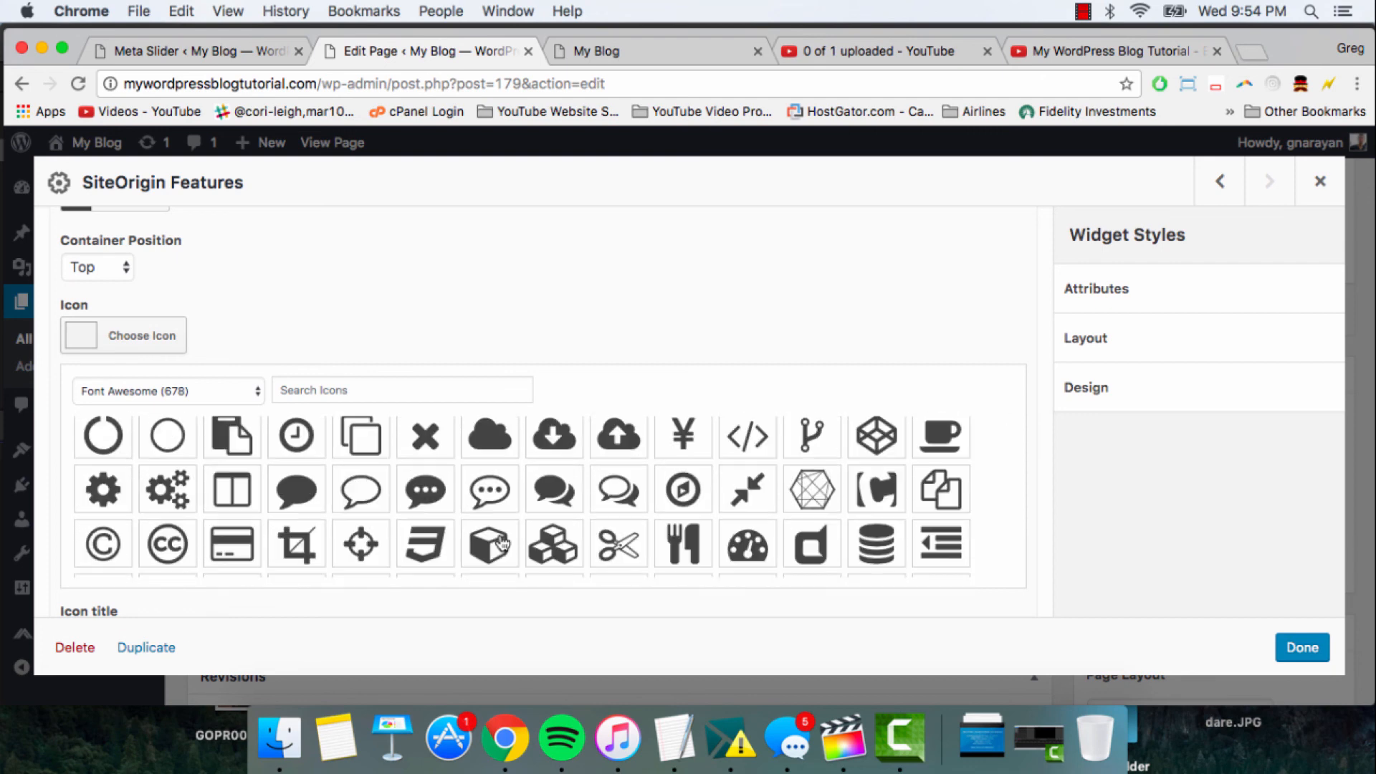
{"action": "left_click", "coordinate": [613, 493]}
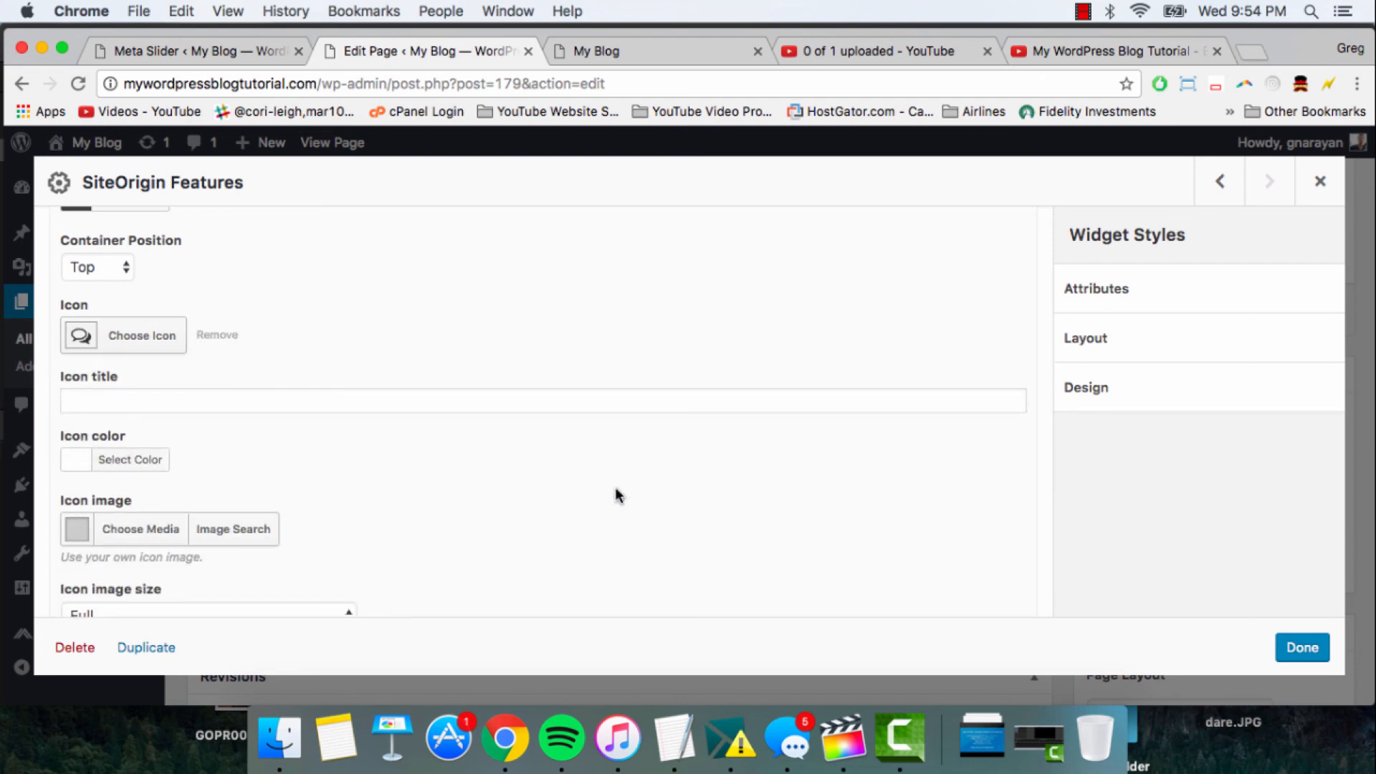
- Set both the icon title and the title text of the second feature to "Engage"
{"action": "left_click", "coordinate": [353, 393]}
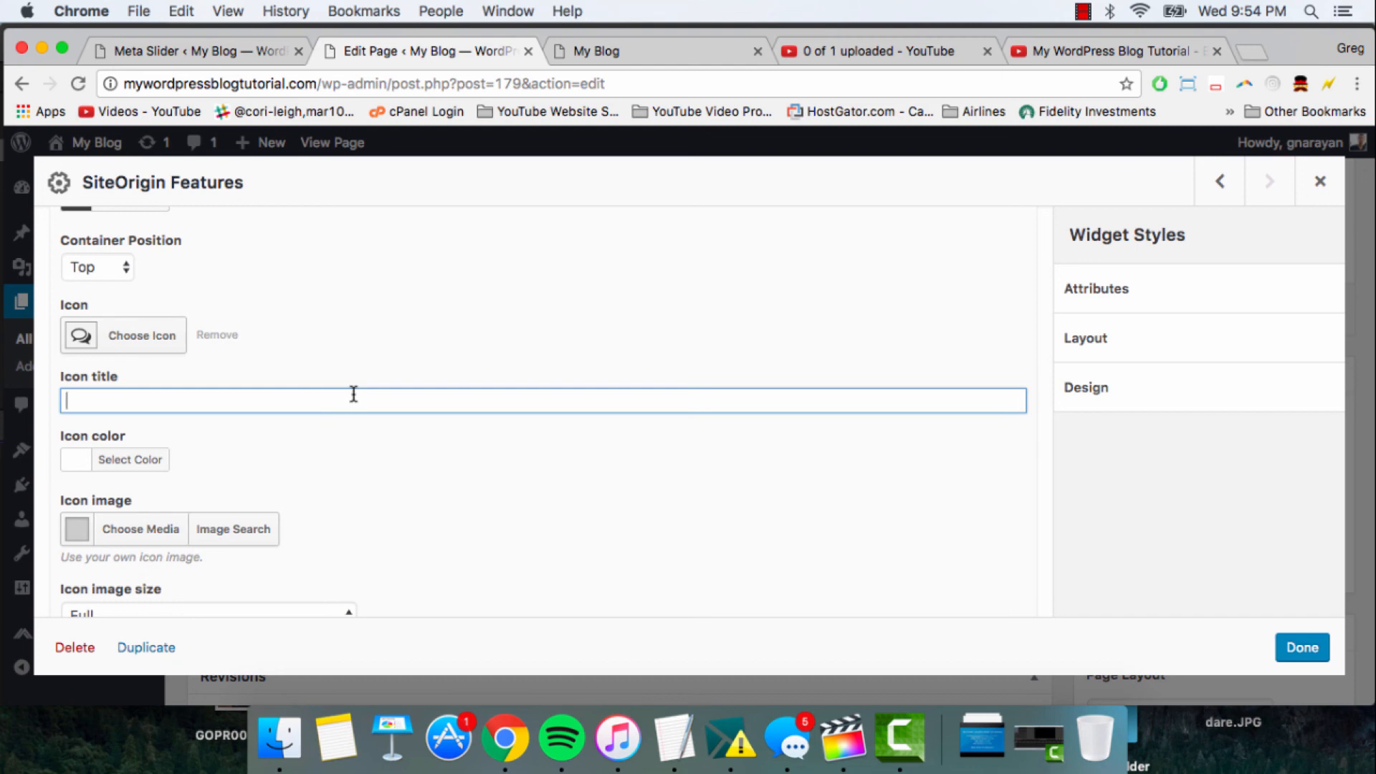
{"action": "type", "text": "Engage"}
{"action": "scroll", "coordinate": [452, 374], "scroll_direction": "down", "scroll_amount": 3}
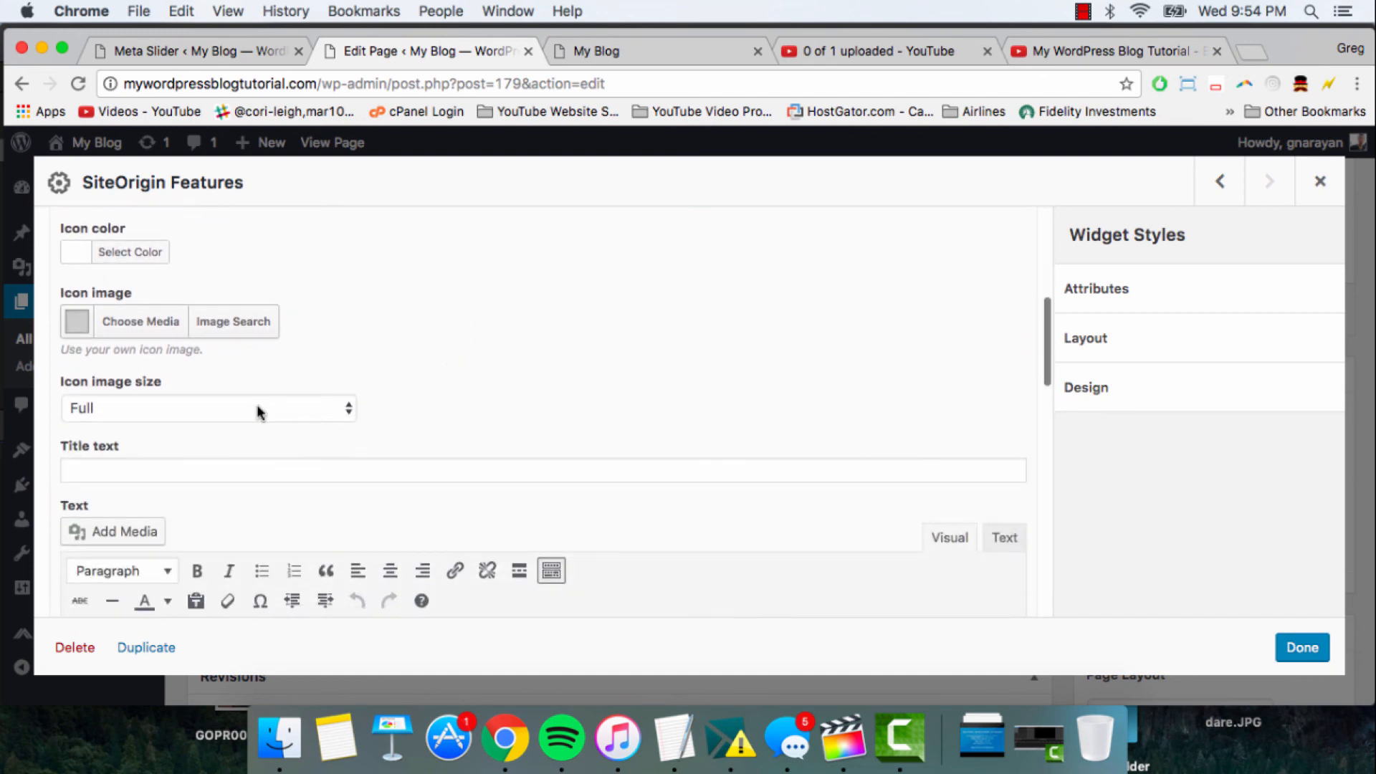
{"action": "scroll", "coordinate": [192, 423], "scroll_direction": "up", "scroll_amount": 2}
{"action": "scroll", "coordinate": [191, 405], "scroll_direction": "down", "scroll_amount": 3}
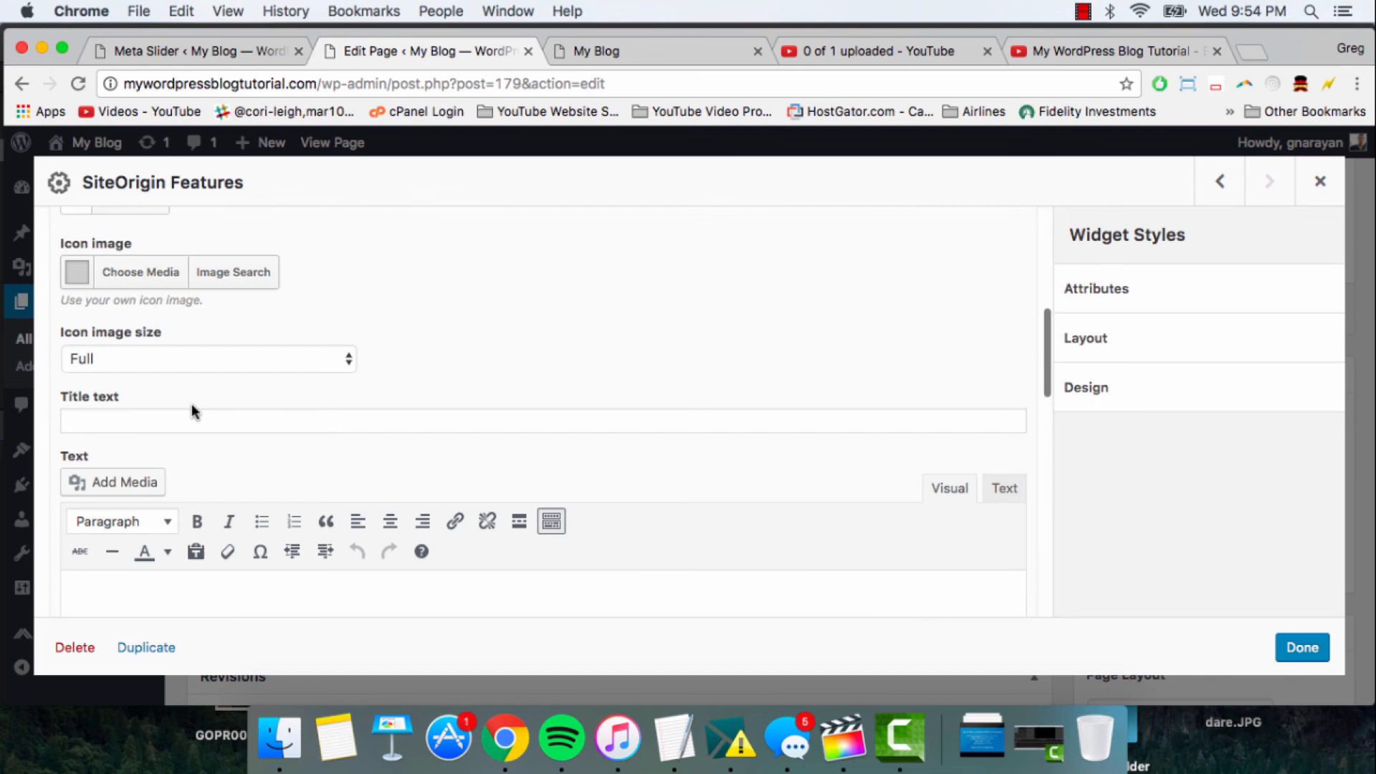
{"action": "left_click", "coordinate": [160, 423]}
{"action": "type", "text": "Engage"}
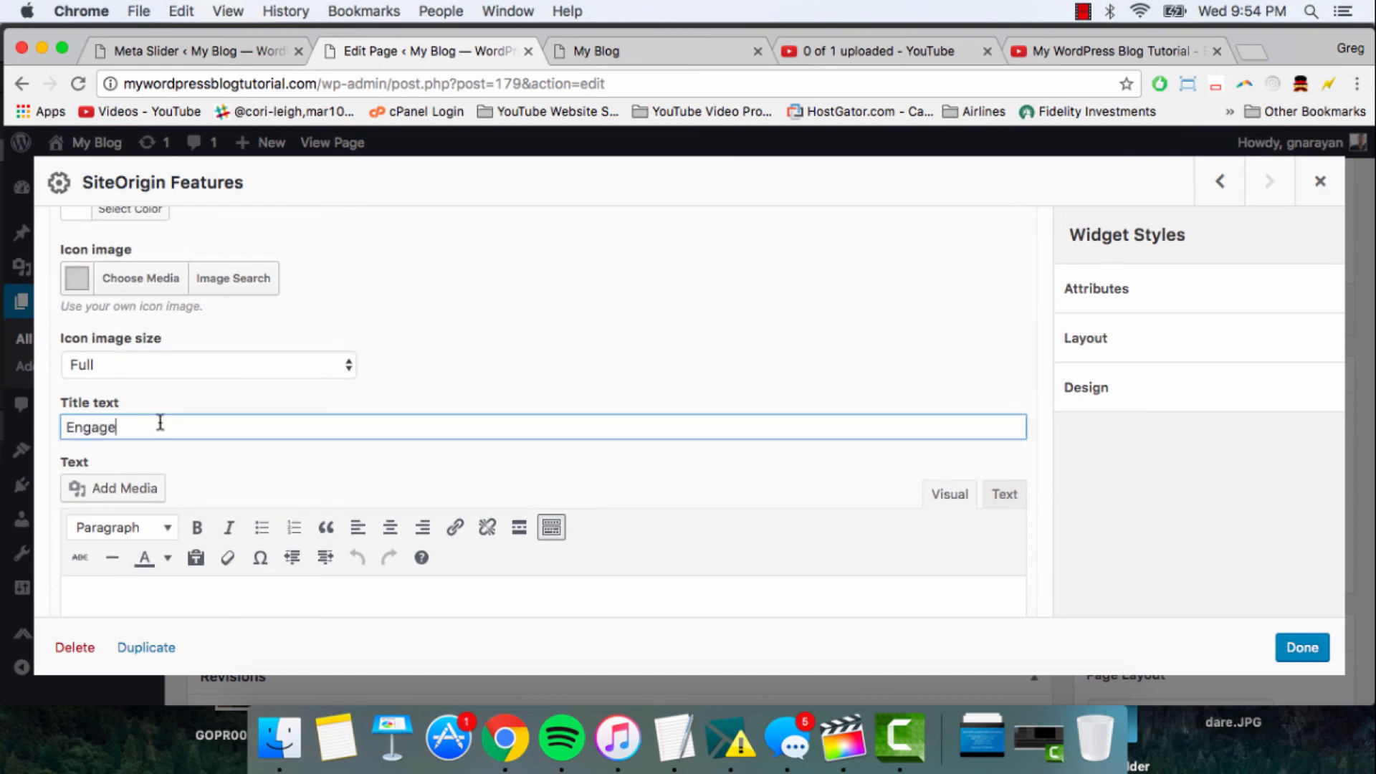
- Enter "Your audience with actionable content" as the second feature's text and close the widget settings with the changes kept
{"action": "scroll", "coordinate": [248, 427], "scroll_direction": "down", "scroll_amount": 2}
{"action": "left_click", "coordinate": [192, 500]}
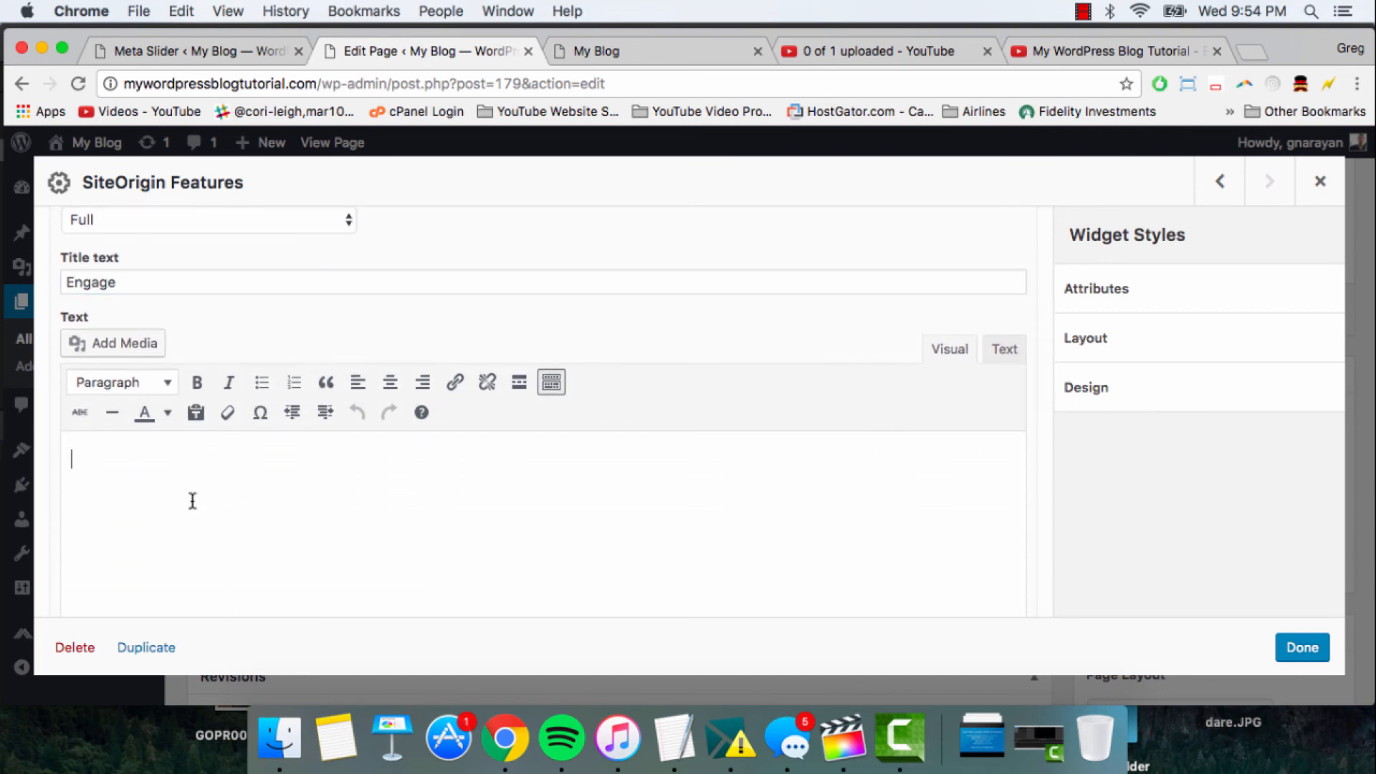
{"action": "type", "text": "Your audience with act"}
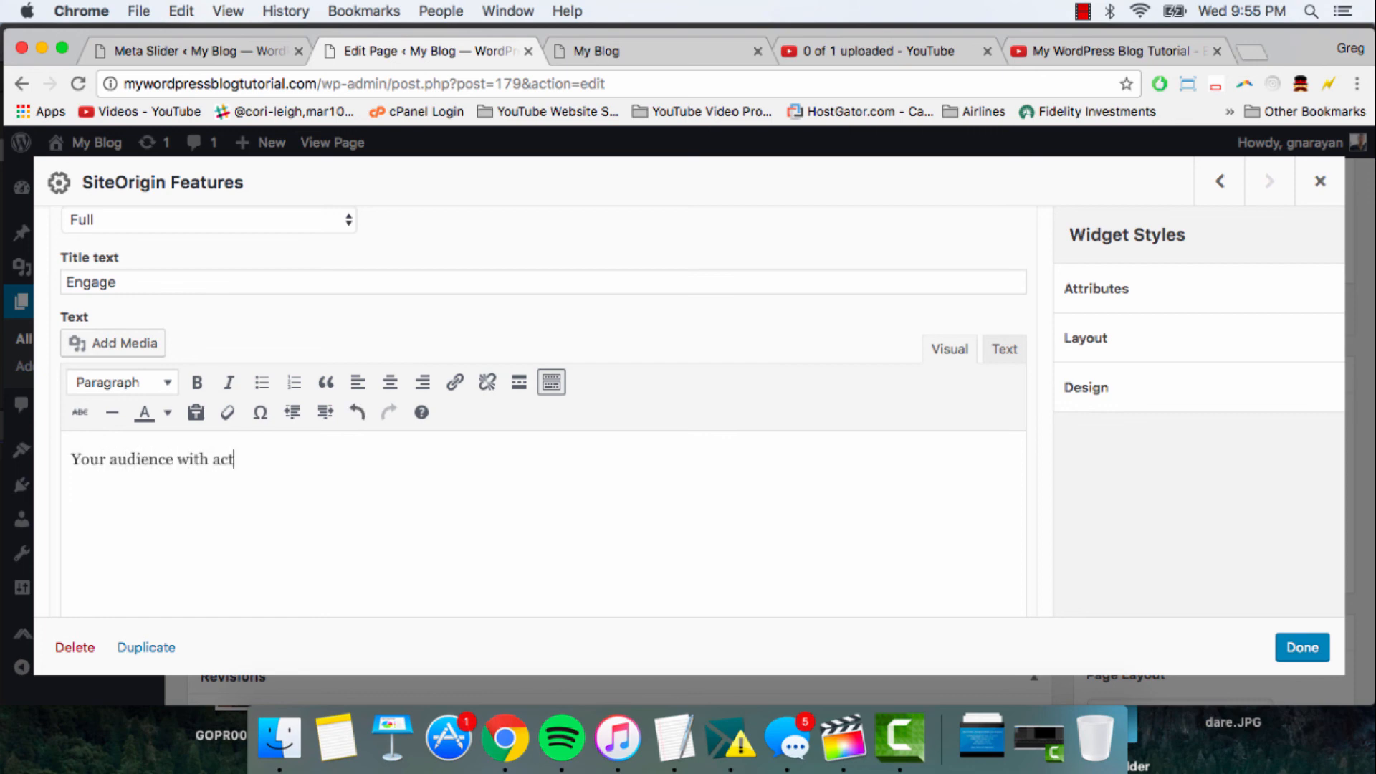
{"action": "type", "text": "ionable content"}
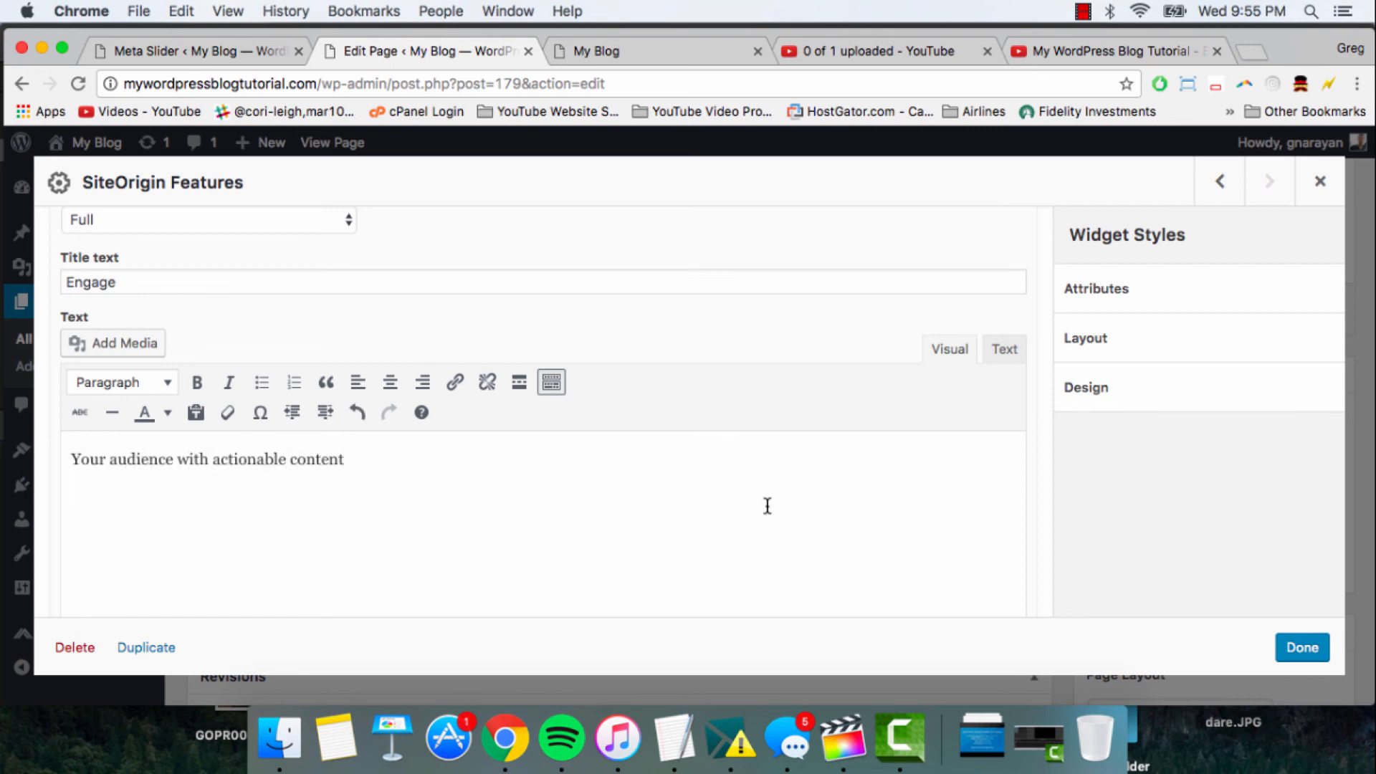
{"action": "left_click", "coordinate": [1302, 647]}
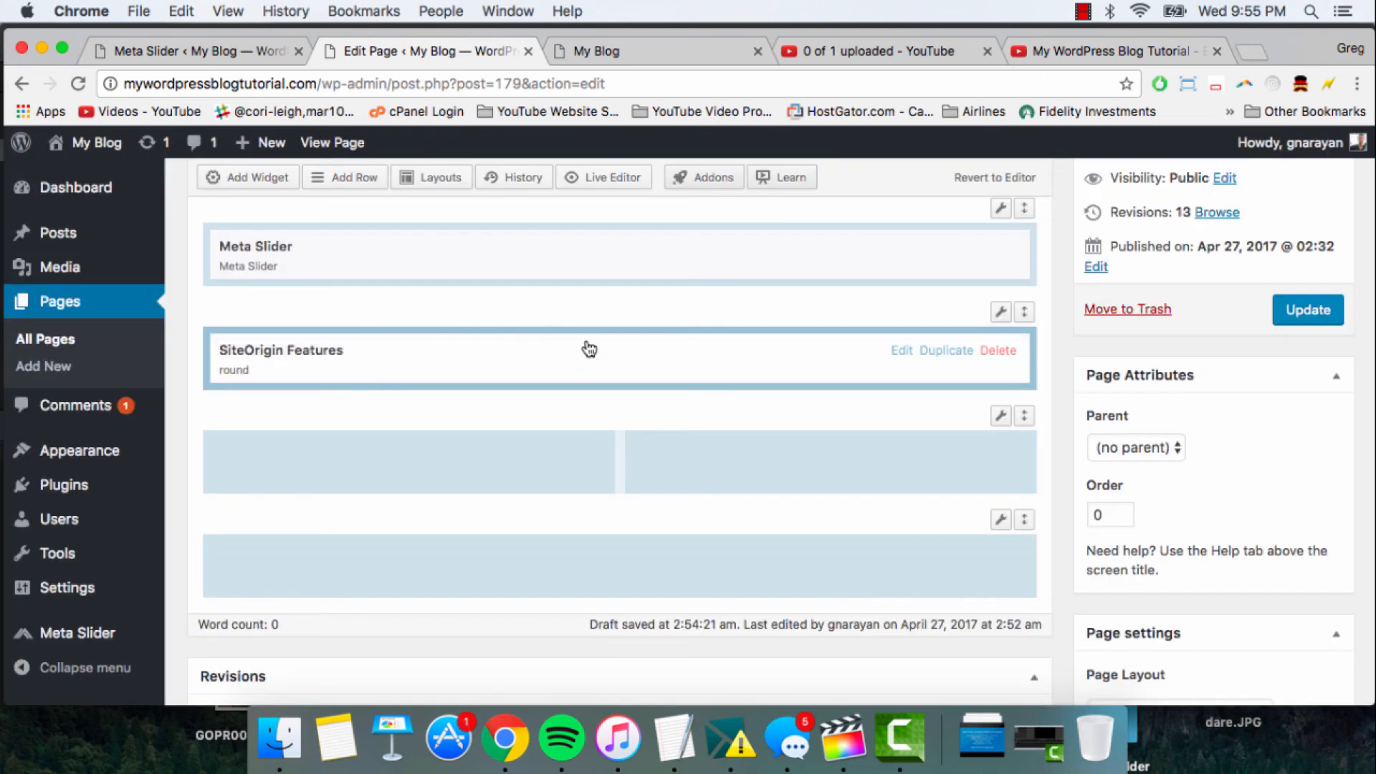
- Reopen the SiteOrigin Features widget and expand the third feature's settings
{"action": "left_click", "coordinate": [586, 346]}
{"action": "scroll", "coordinate": [544, 387], "scroll_direction": "up", "scroll_amount": 5}
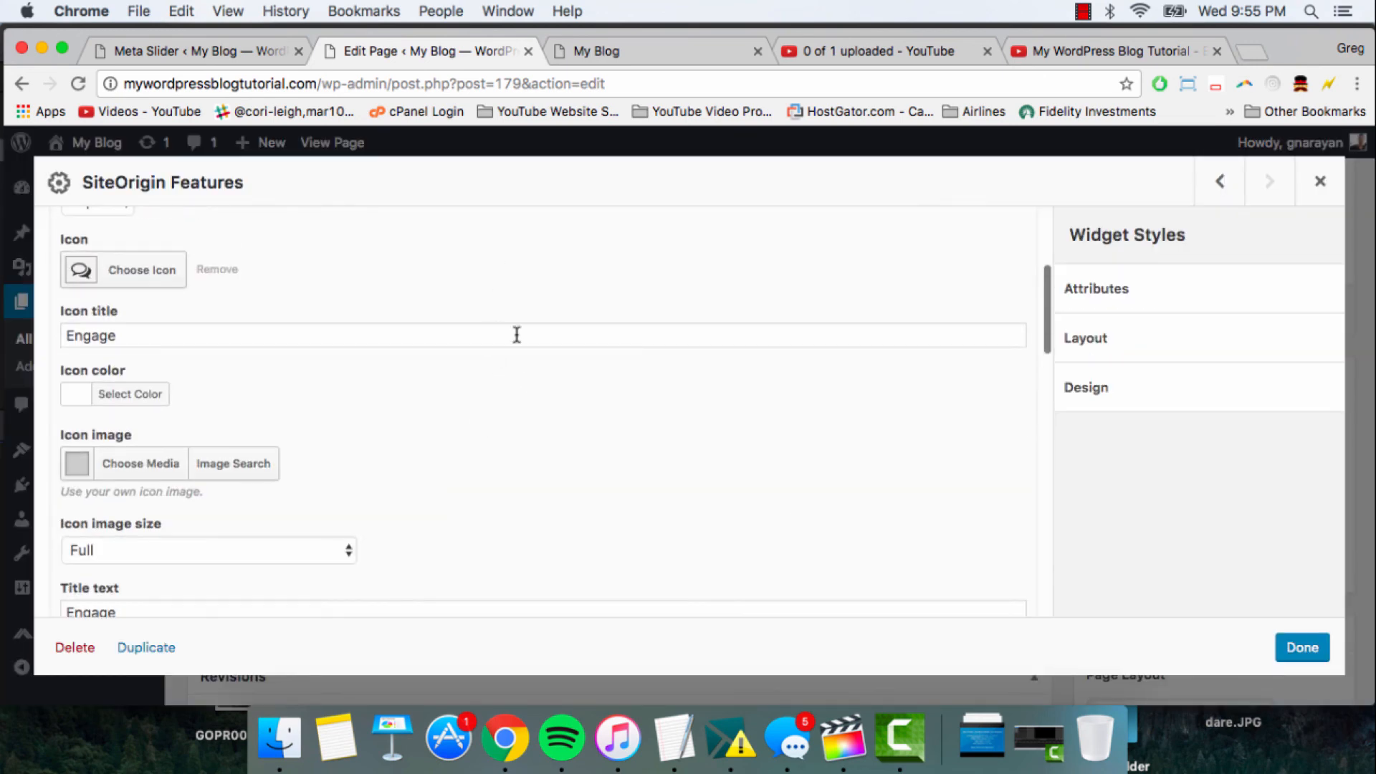
{"action": "scroll", "coordinate": [509, 334], "scroll_direction": "up", "scroll_amount": 4}
{"action": "left_click", "coordinate": [489, 304]}
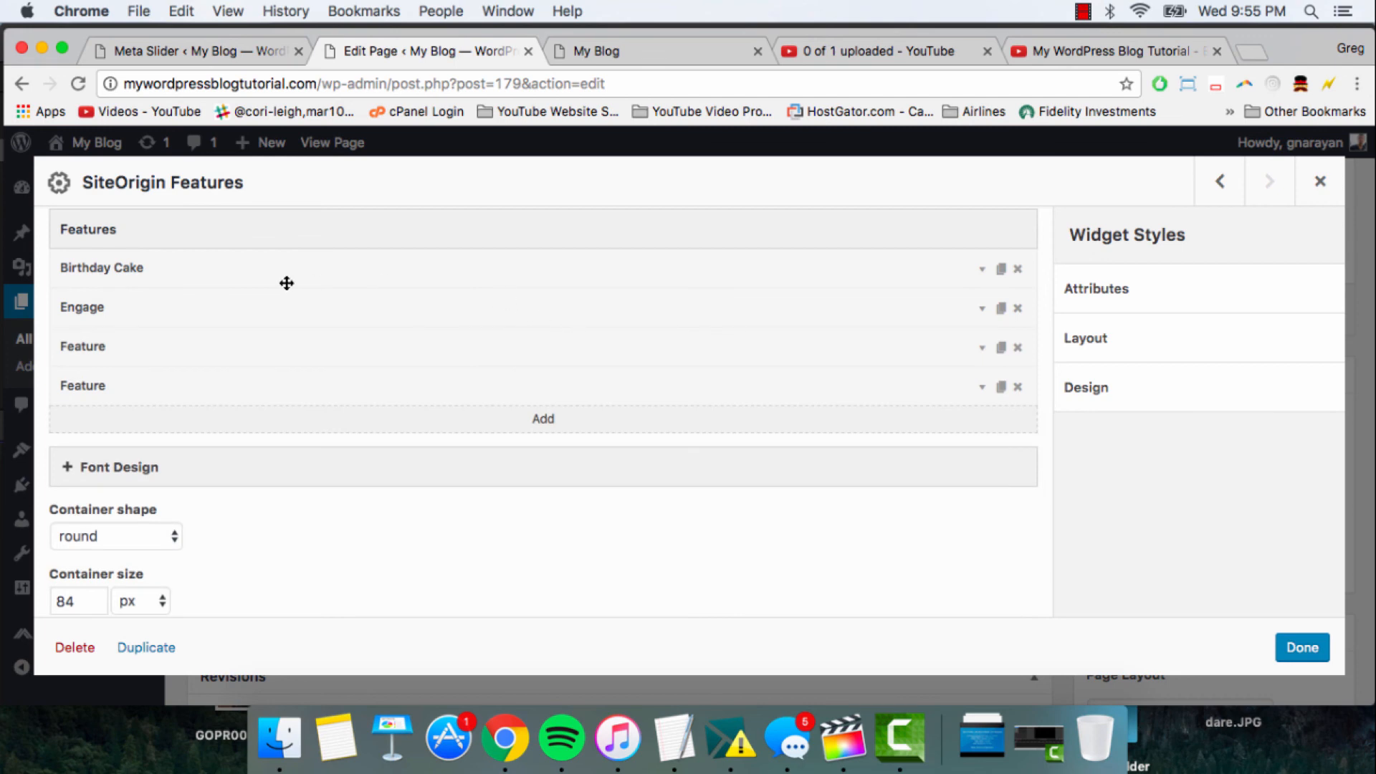
{"action": "left_click", "coordinate": [532, 344]}
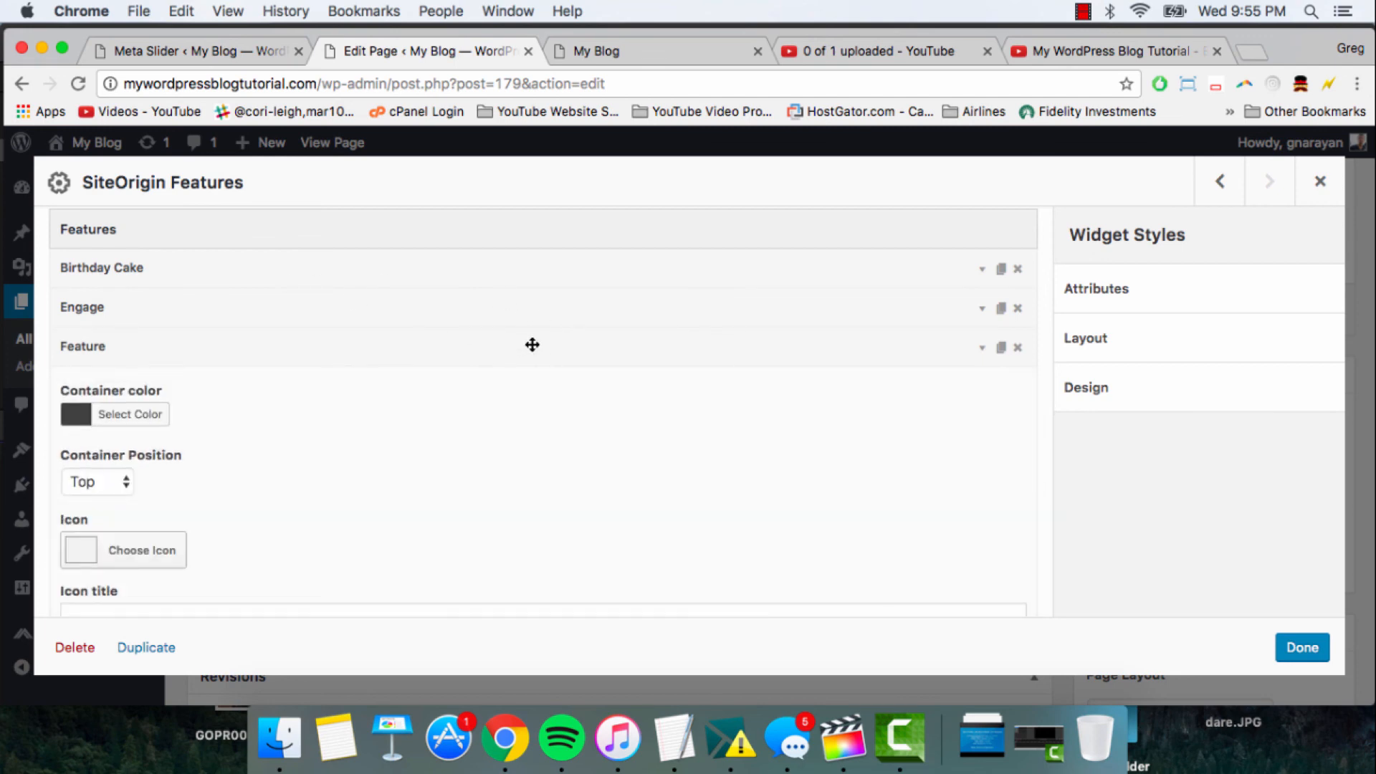
{"action": "left_click", "coordinate": [531, 345]}
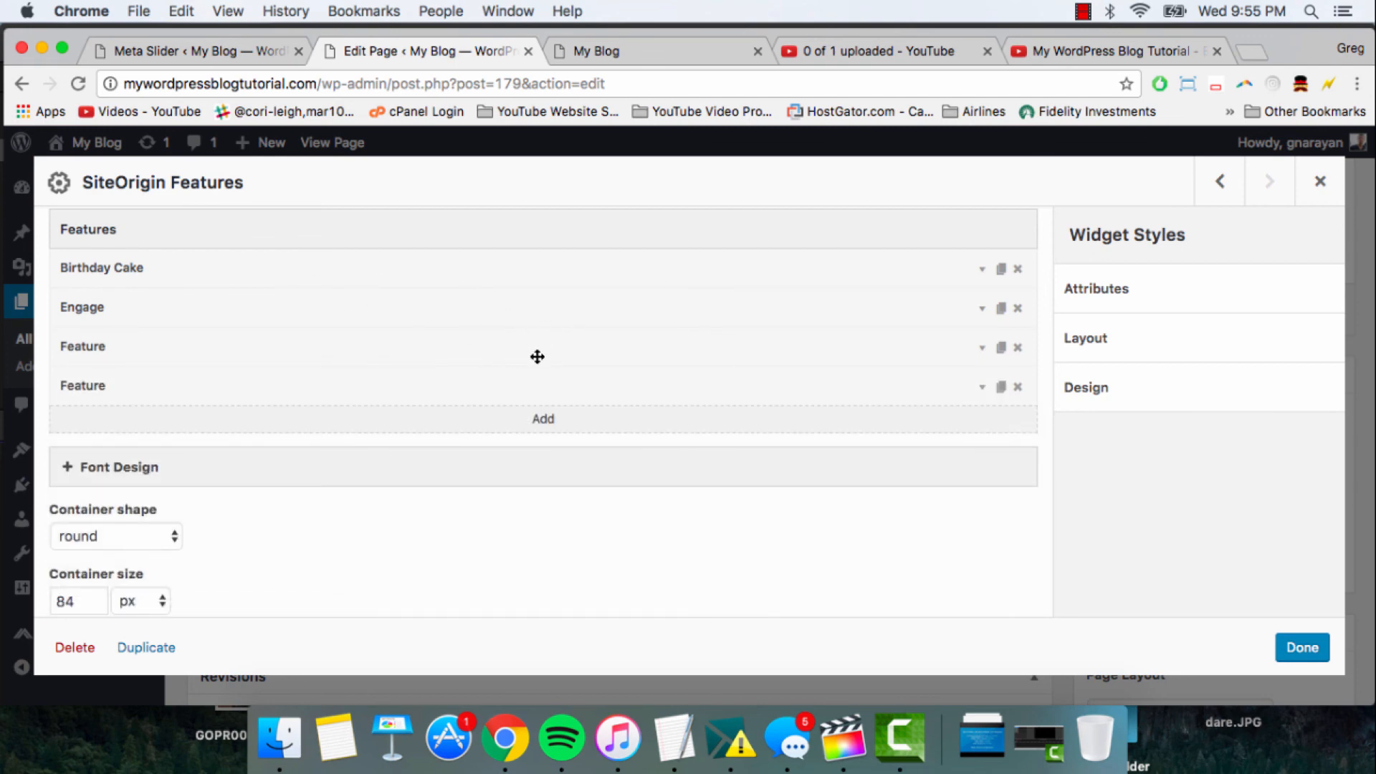
{"action": "left_click", "coordinate": [545, 340]}
{"action": "scroll", "coordinate": [384, 388], "scroll_direction": "down", "scroll_amount": 3}
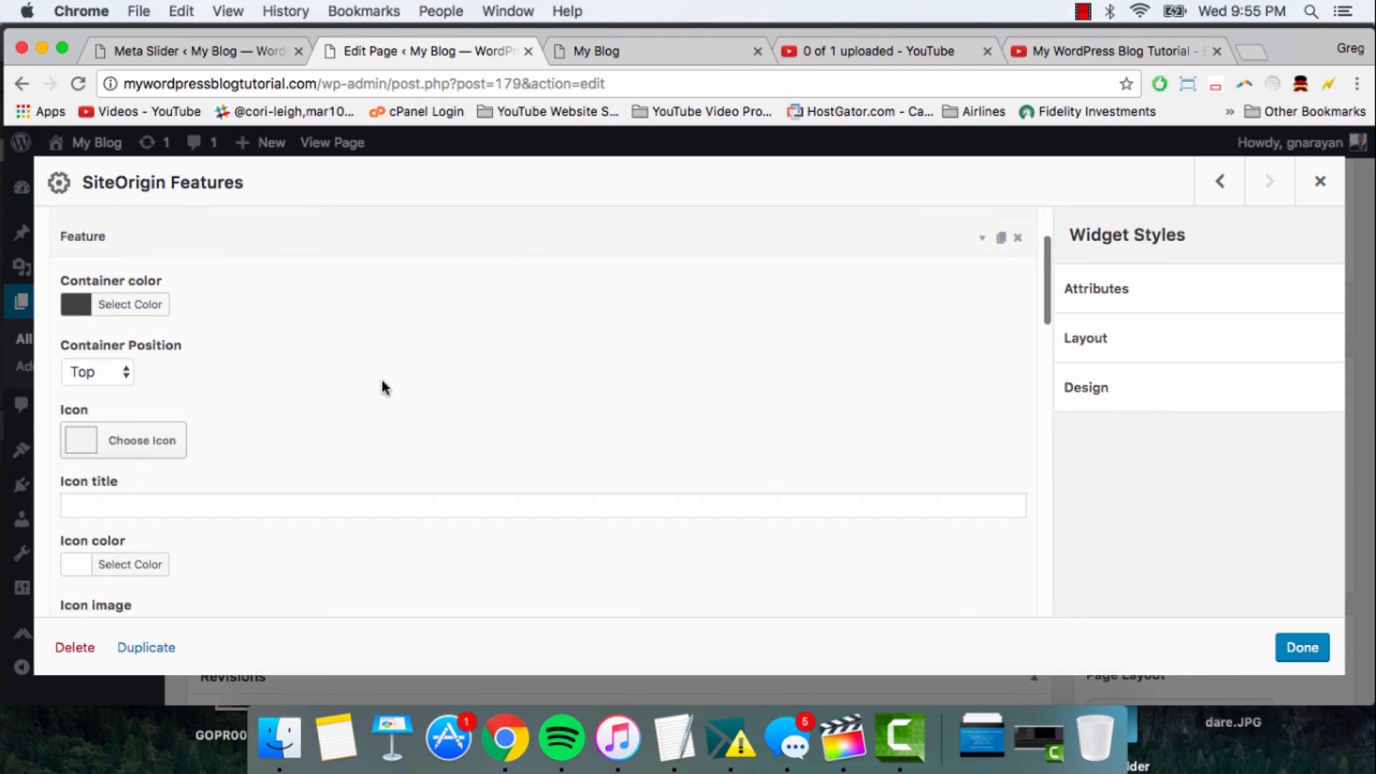
- Search the Font Awesome icons for "money" and "dollar" and choose the dollar sign icon for the third feature
{"action": "left_click", "coordinate": [132, 445]}
{"action": "scroll", "coordinate": [645, 552], "scroll_direction": "down", "scroll_amount": 5}
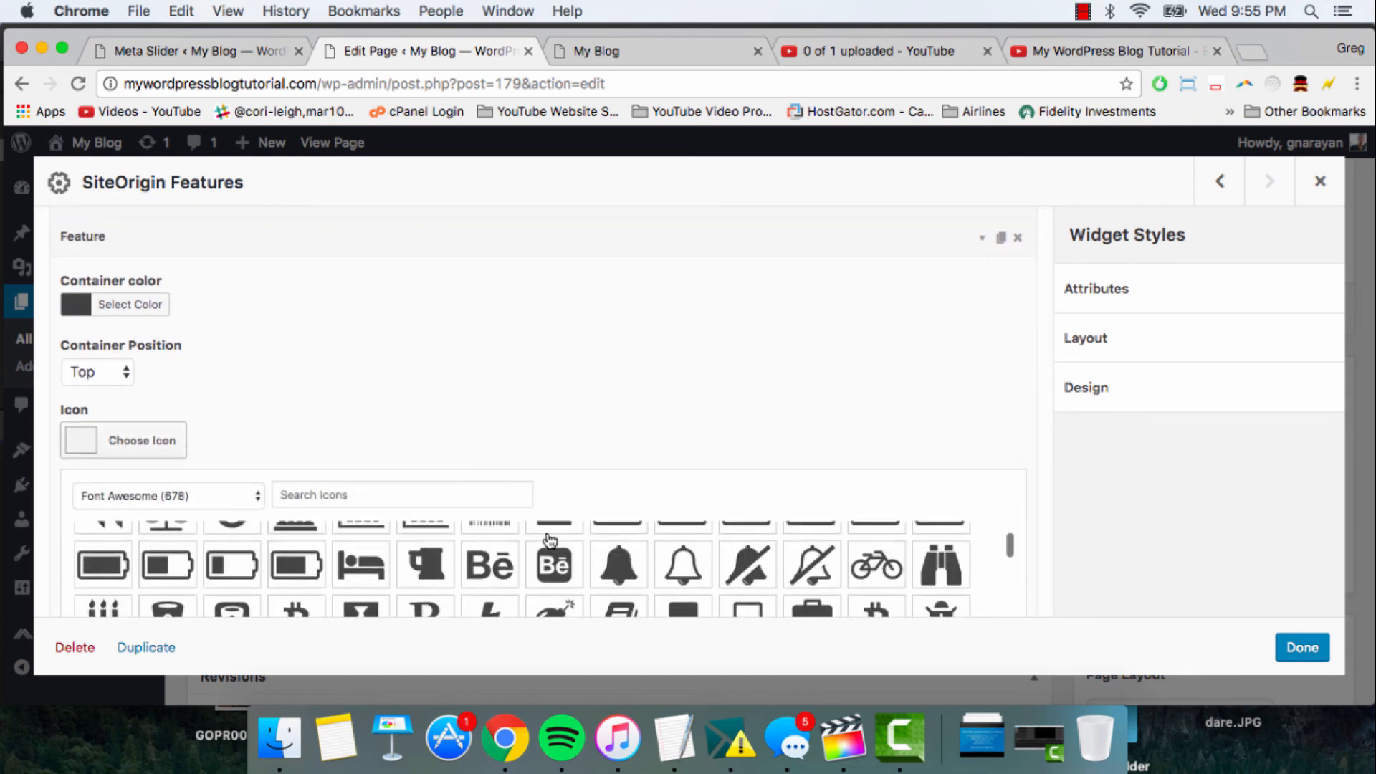
{"action": "scroll", "coordinate": [661, 557], "scroll_direction": "down", "scroll_amount": 2}
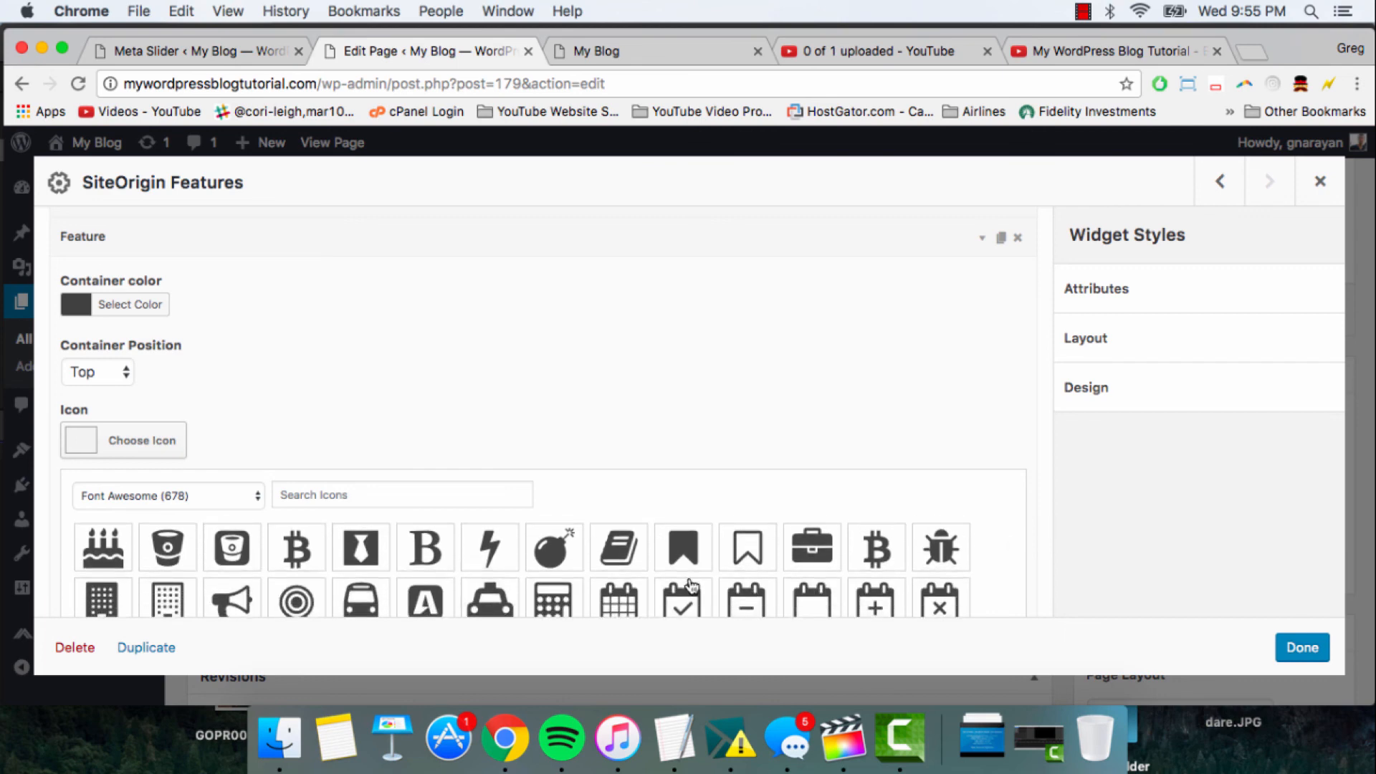
{"action": "scroll", "coordinate": [416, 545], "scroll_direction": "down", "scroll_amount": 10}
{"action": "left_click", "coordinate": [343, 500]}
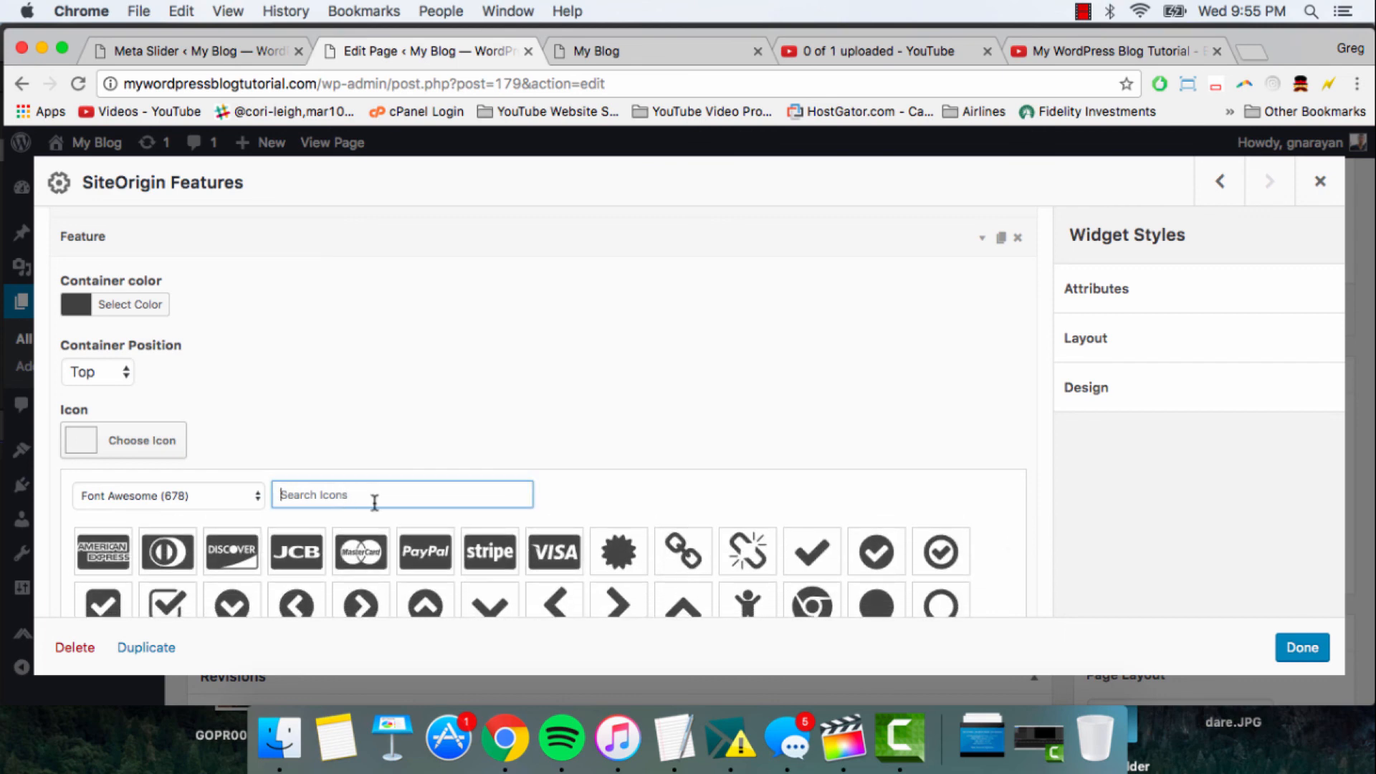
{"action": "type", "text": "money"}
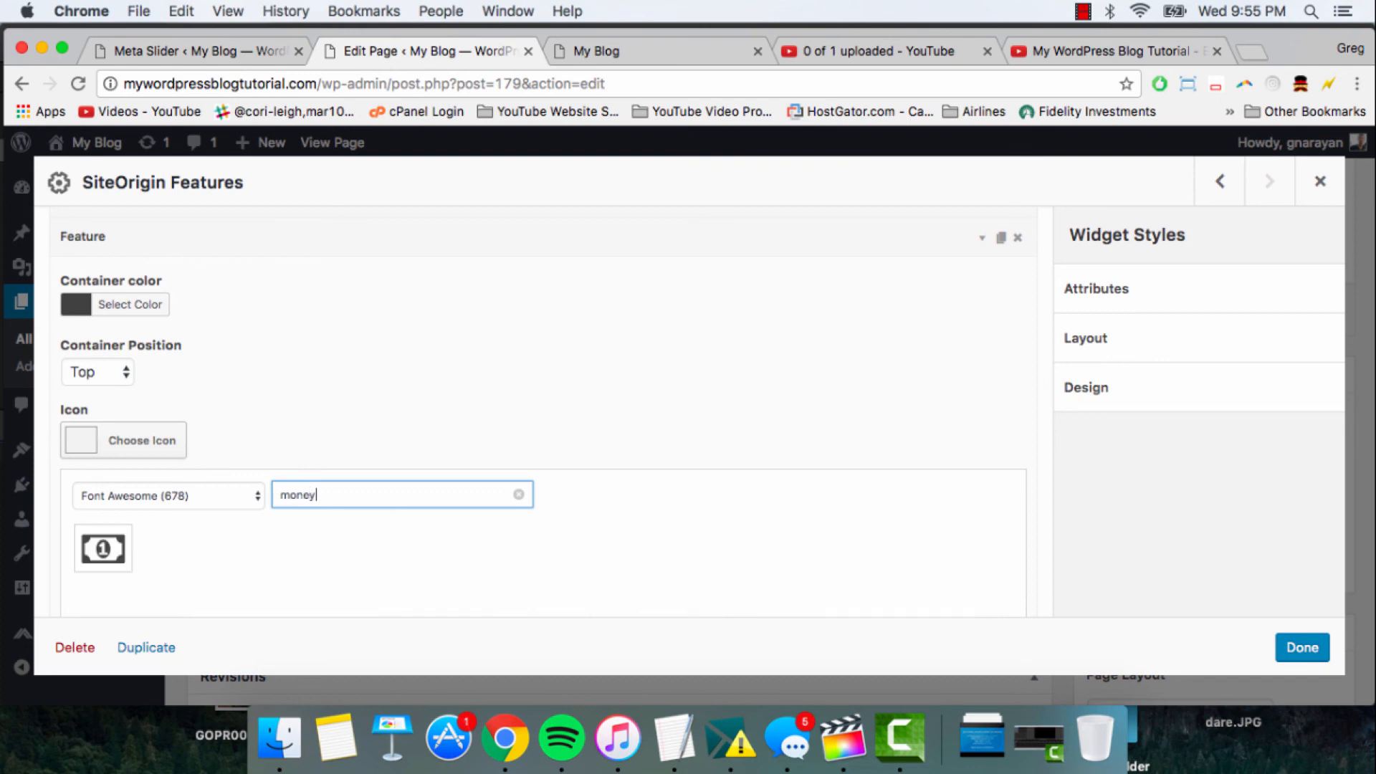
{"action": "double_click", "coordinate": [297, 502]}
{"action": "type", "text": "dollar"}
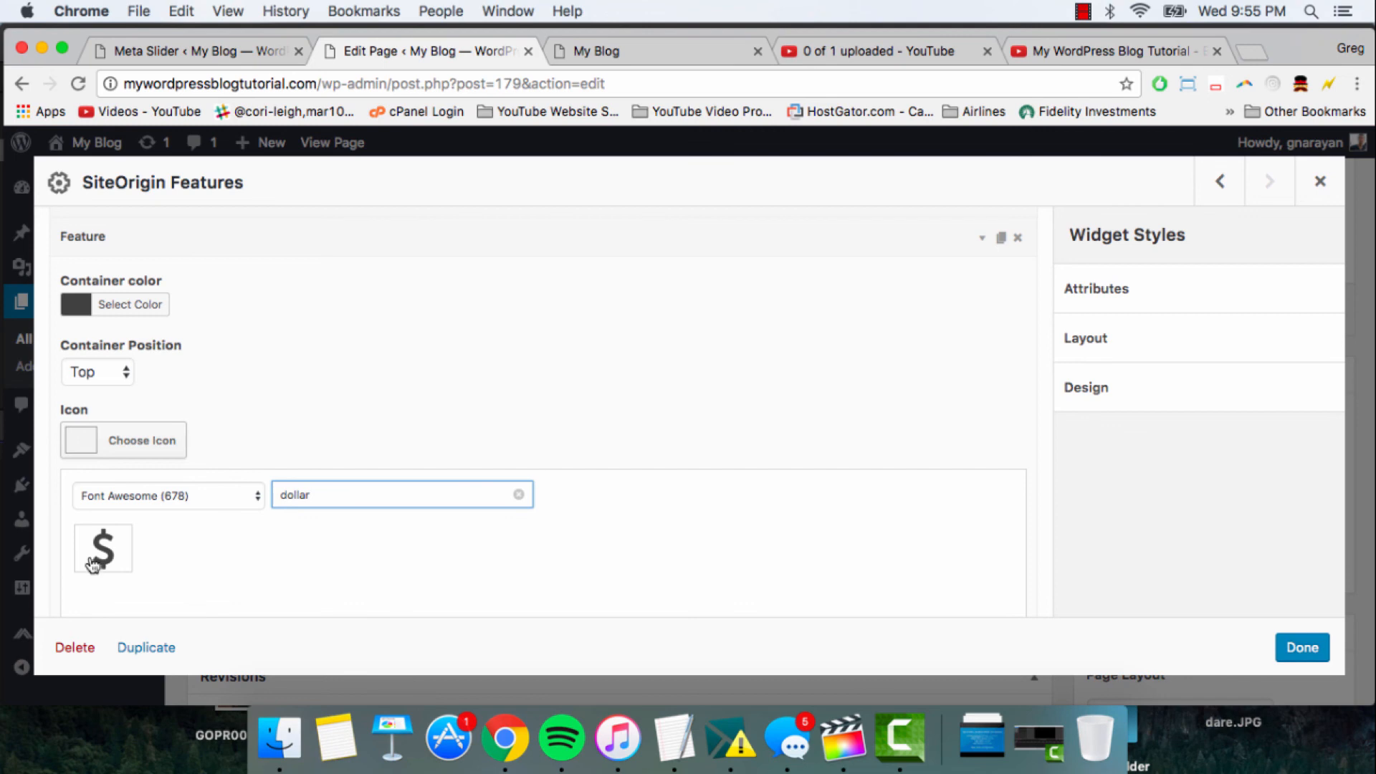
{"action": "left_click", "coordinate": [92, 565]}
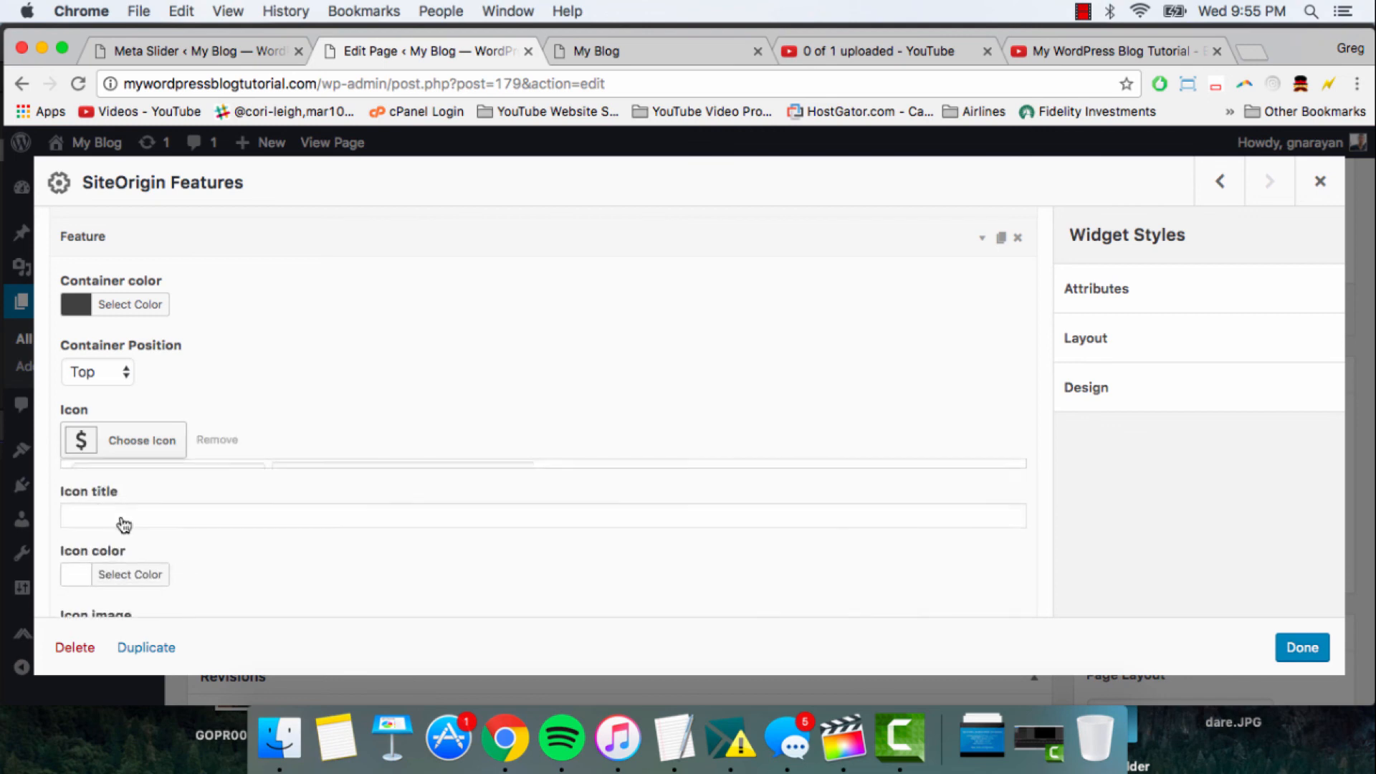
- Set both the icon title and the title text of the third feature to "Monetize"
{"action": "scroll", "coordinate": [372, 416], "scroll_direction": "down", "scroll_amount": 1}
{"action": "scroll", "coordinate": [338, 410], "scroll_direction": "down", "scroll_amount": 2}
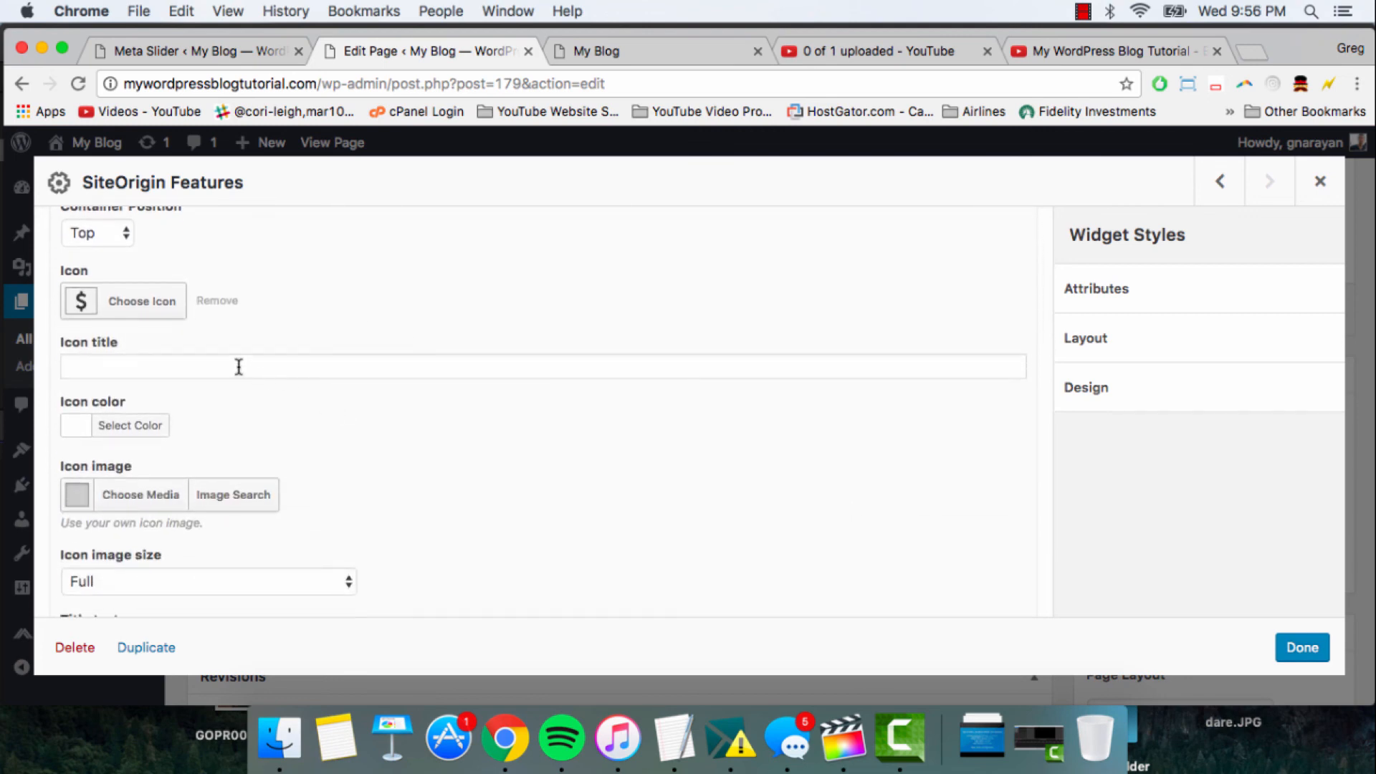
{"action": "left_click", "coordinate": [239, 366]}
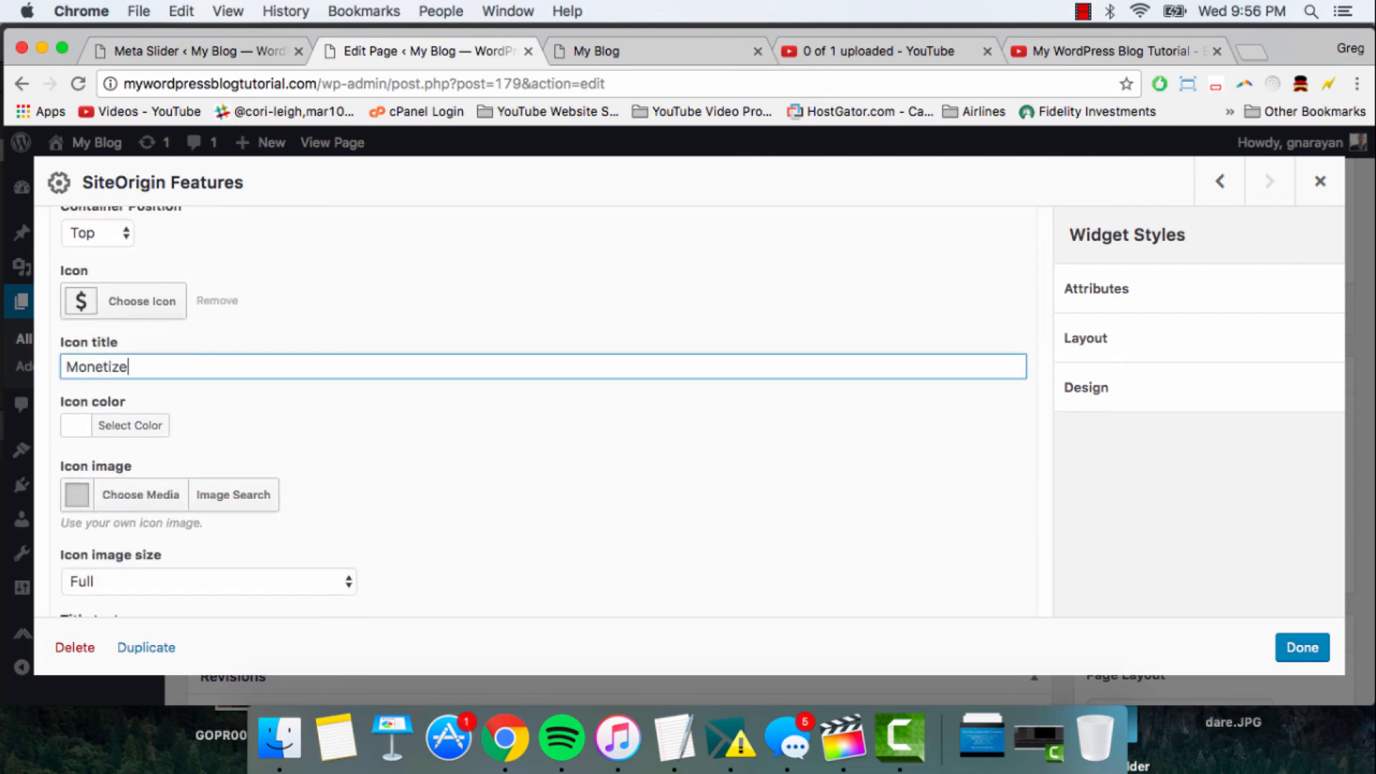
{"action": "scroll", "coordinate": [350, 423], "scroll_direction": "down", "scroll_amount": 3}
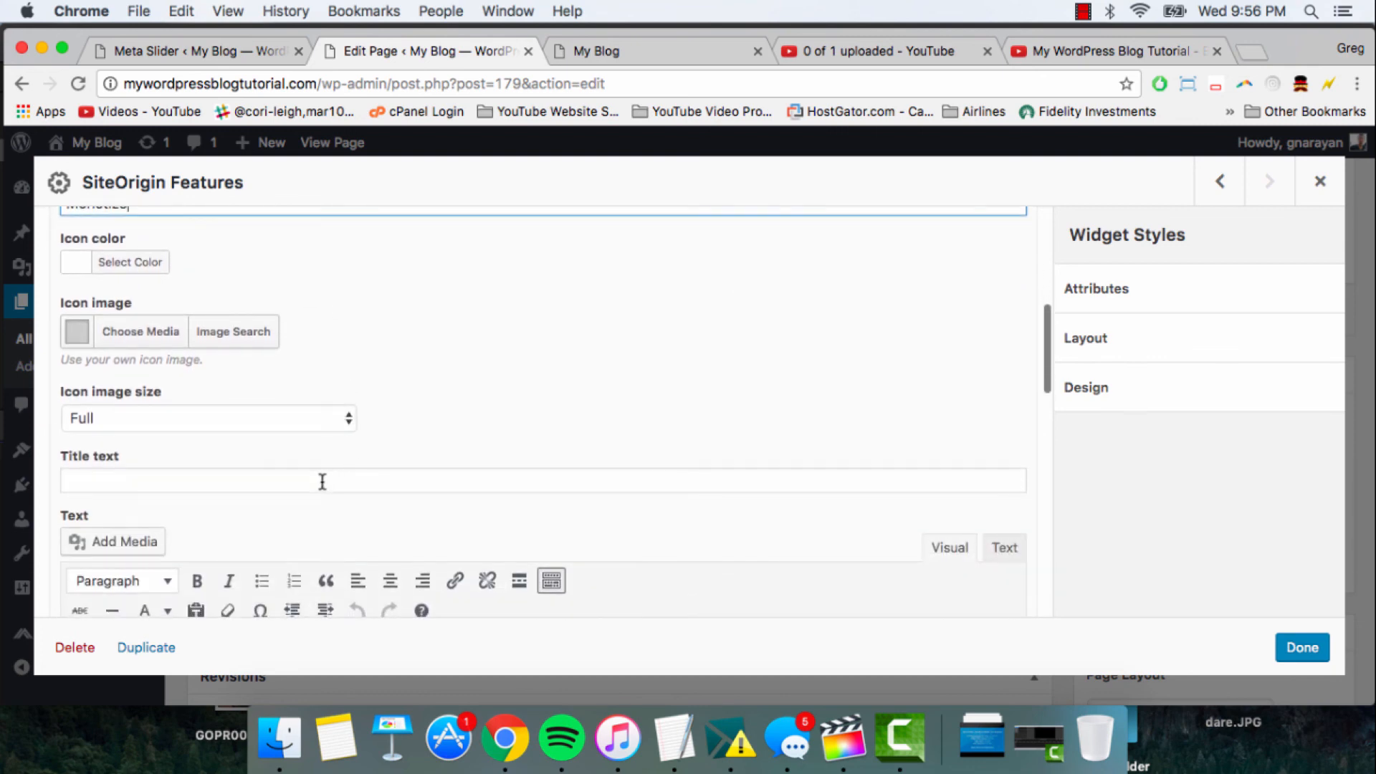
{"action": "left_click", "coordinate": [323, 481]}
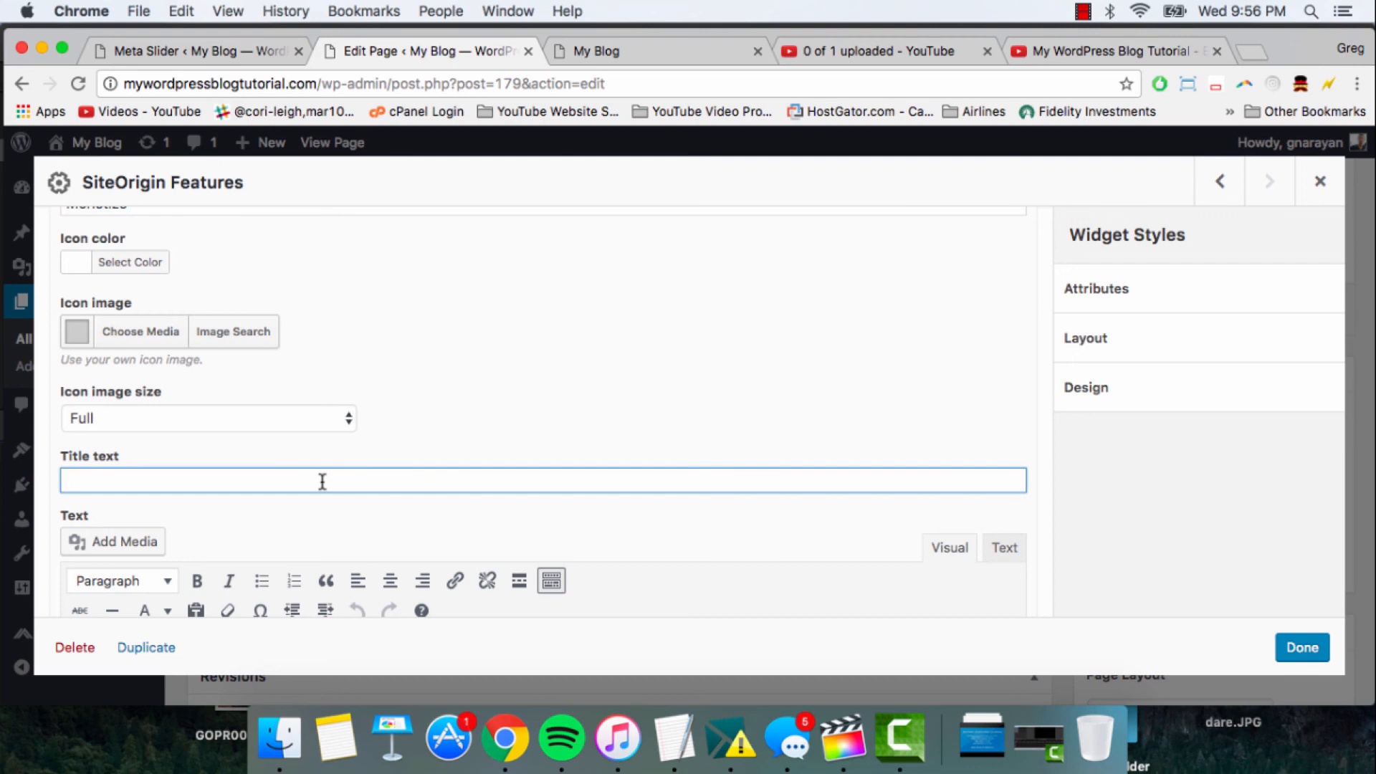
{"action": "scroll", "coordinate": [322, 482], "scroll_direction": "up", "scroll_amount": 1}
{"action": "scroll", "coordinate": [323, 481], "scroll_direction": "down", "scroll_amount": 1}
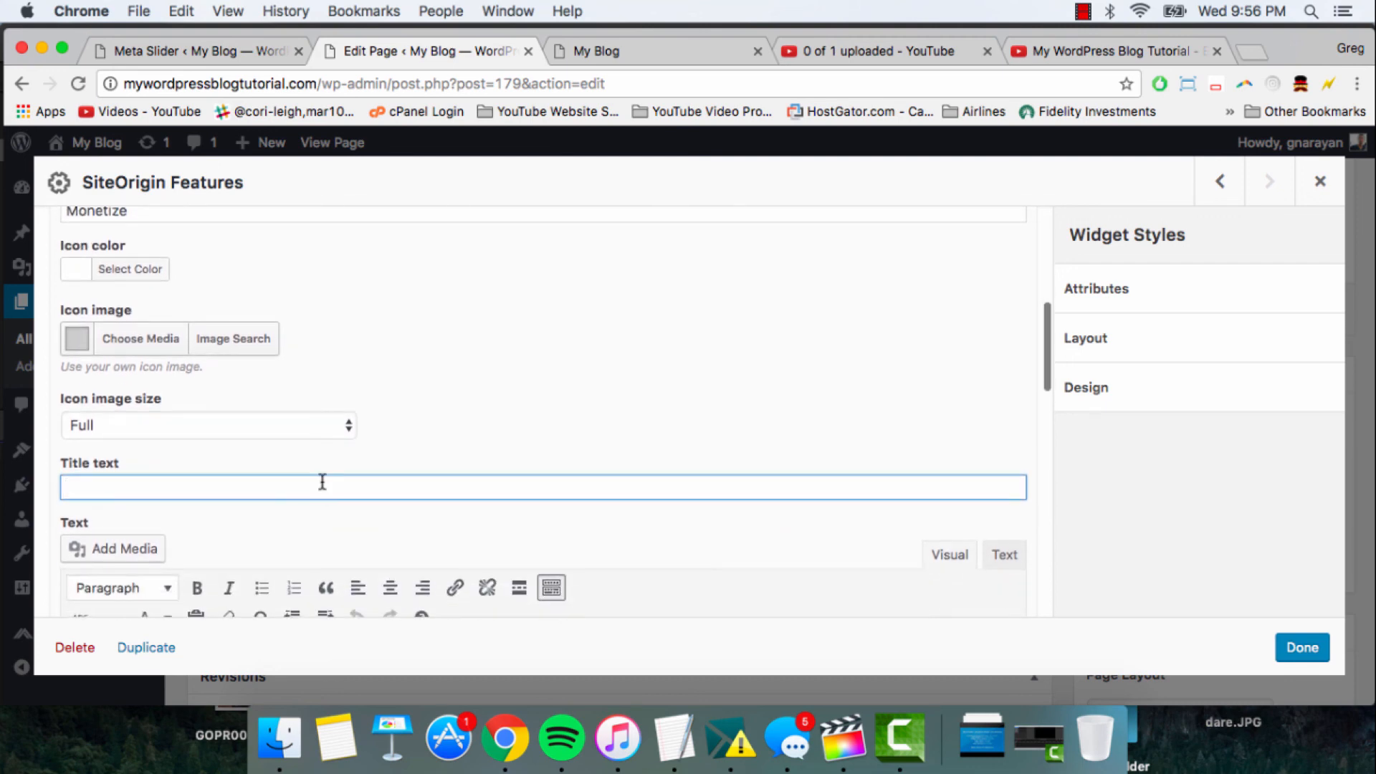
{"action": "type", "text": "Monetize"}
- Enter "Your business through online content development" as the third feature's text and collapse that feature
{"action": "scroll", "coordinate": [427, 488], "scroll_direction": "down", "scroll_amount": 4}
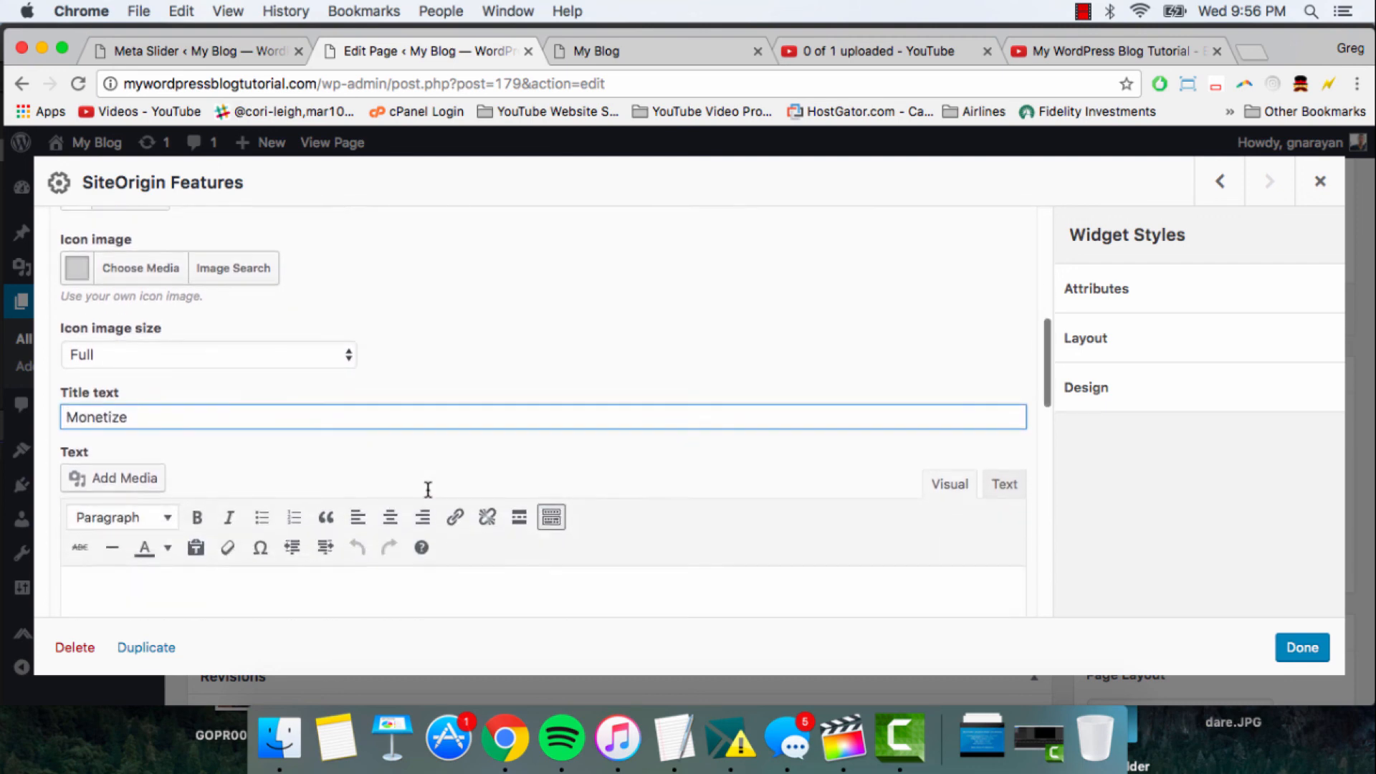
{"action": "left_click", "coordinate": [271, 490]}
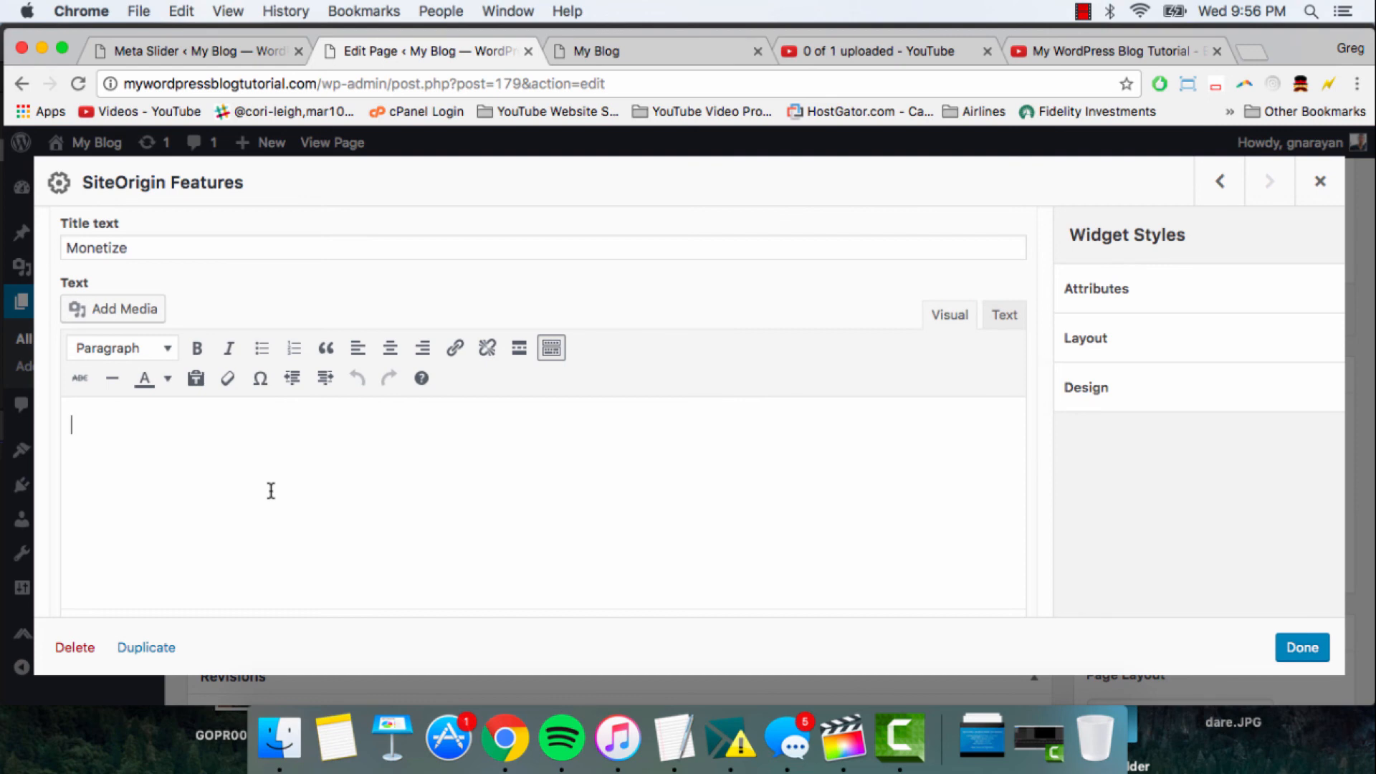
{"action": "type", "text": "Your business"}
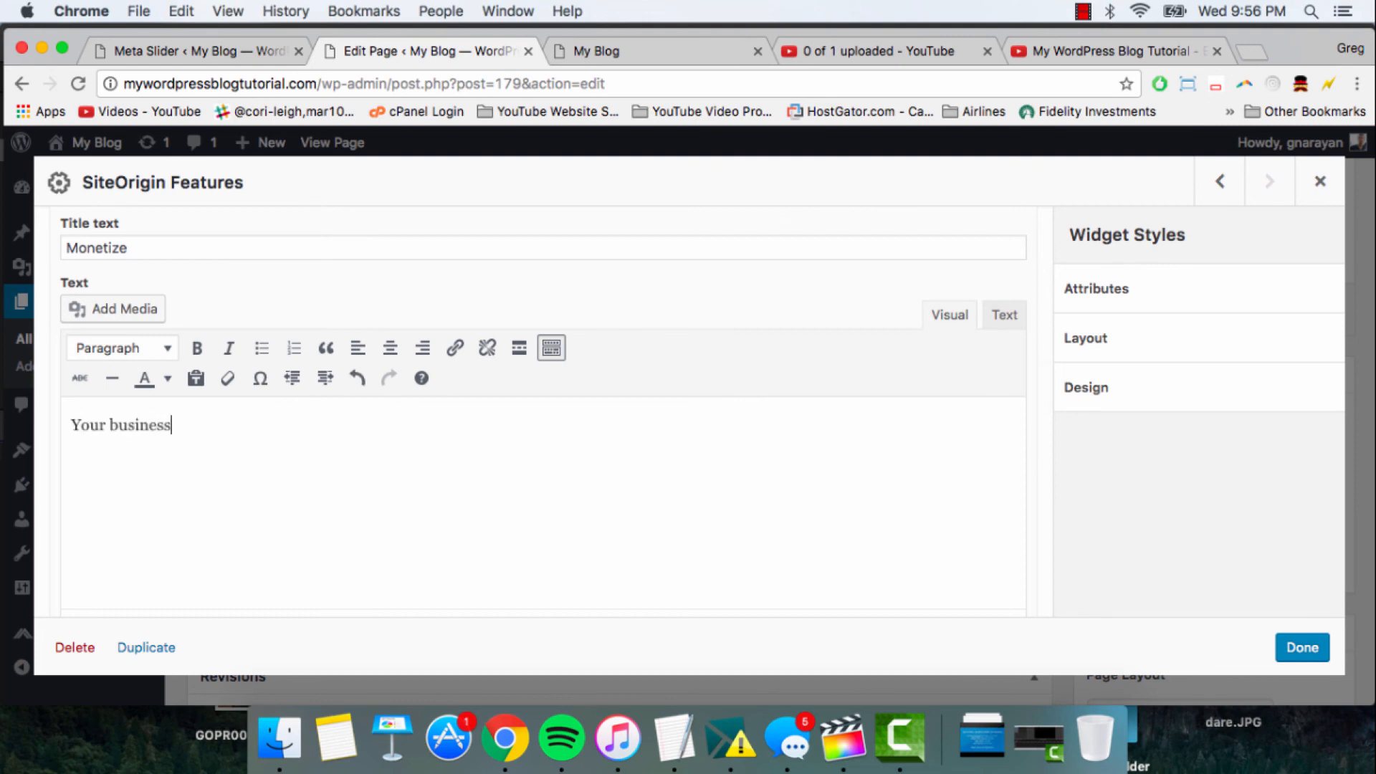
{"action": "type", "text": " through online cont"}
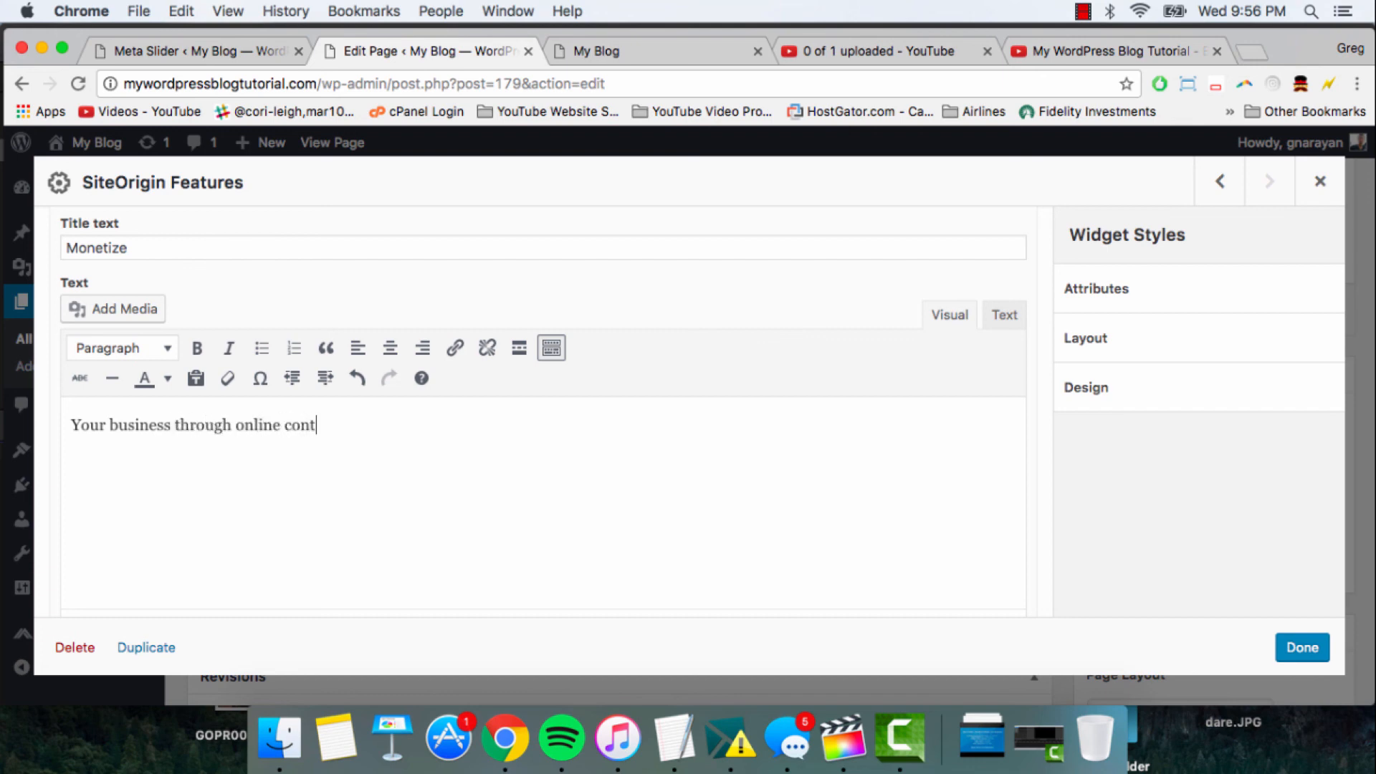
{"action": "type", "text": "ent development"}
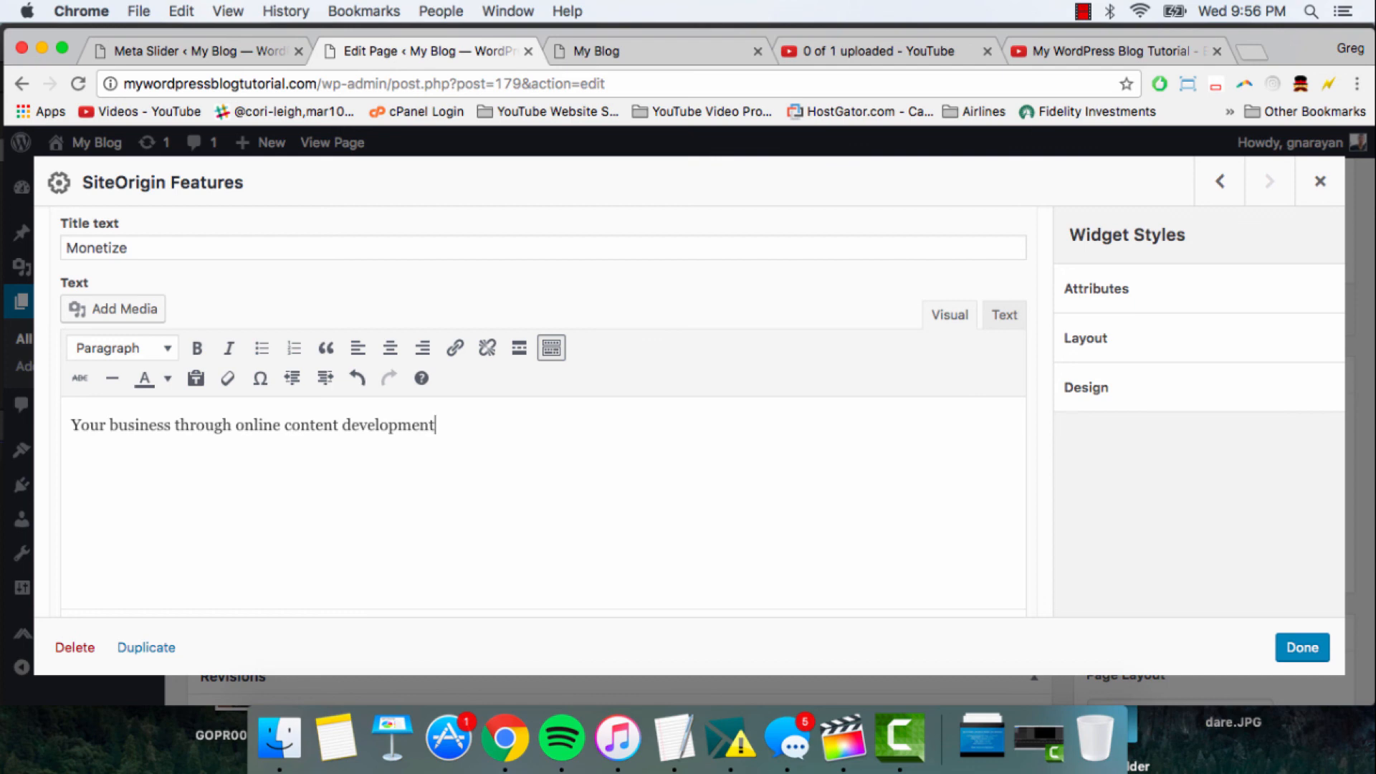
{"action": "scroll", "coordinate": [781, 374], "scroll_direction": "up", "scroll_amount": 5}
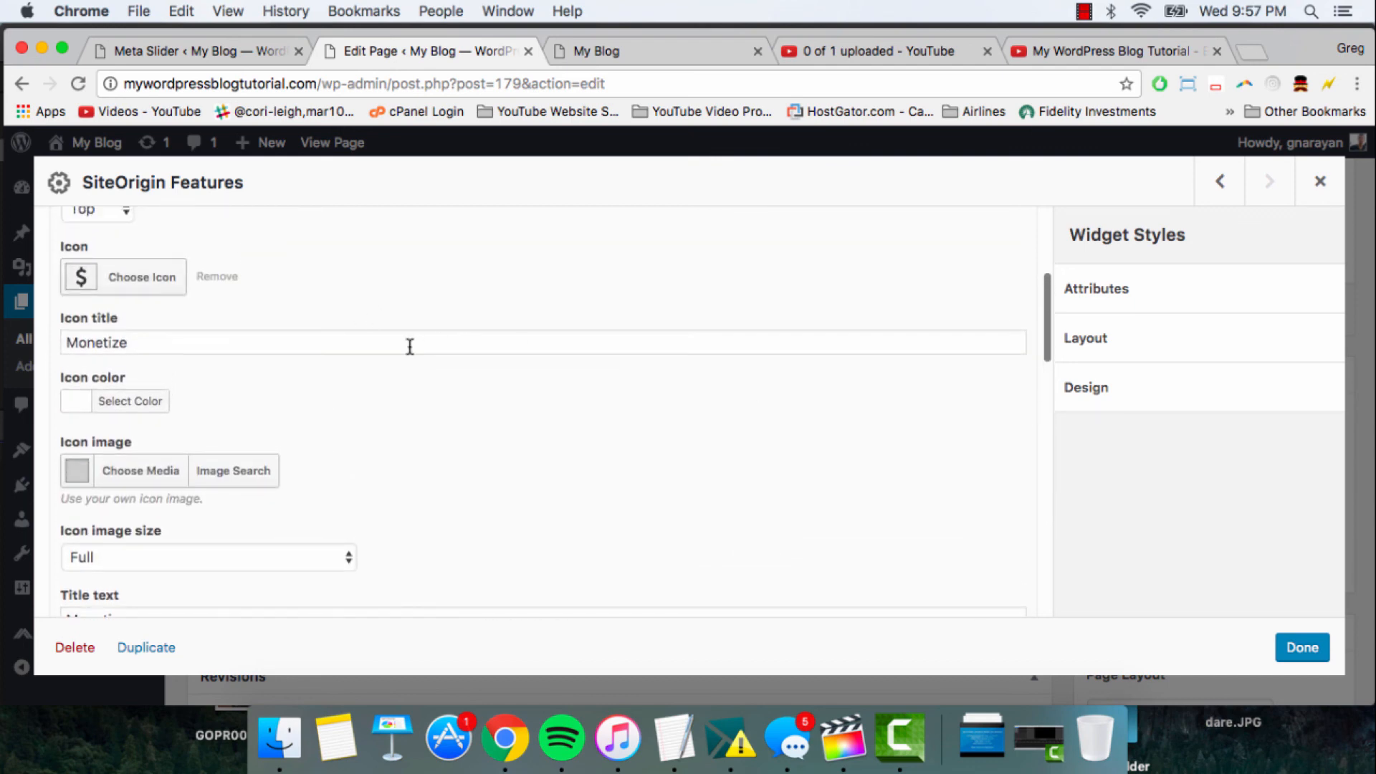
{"action": "scroll", "coordinate": [410, 346], "scroll_direction": "up", "scroll_amount": 4}
{"action": "left_click", "coordinate": [502, 359]}
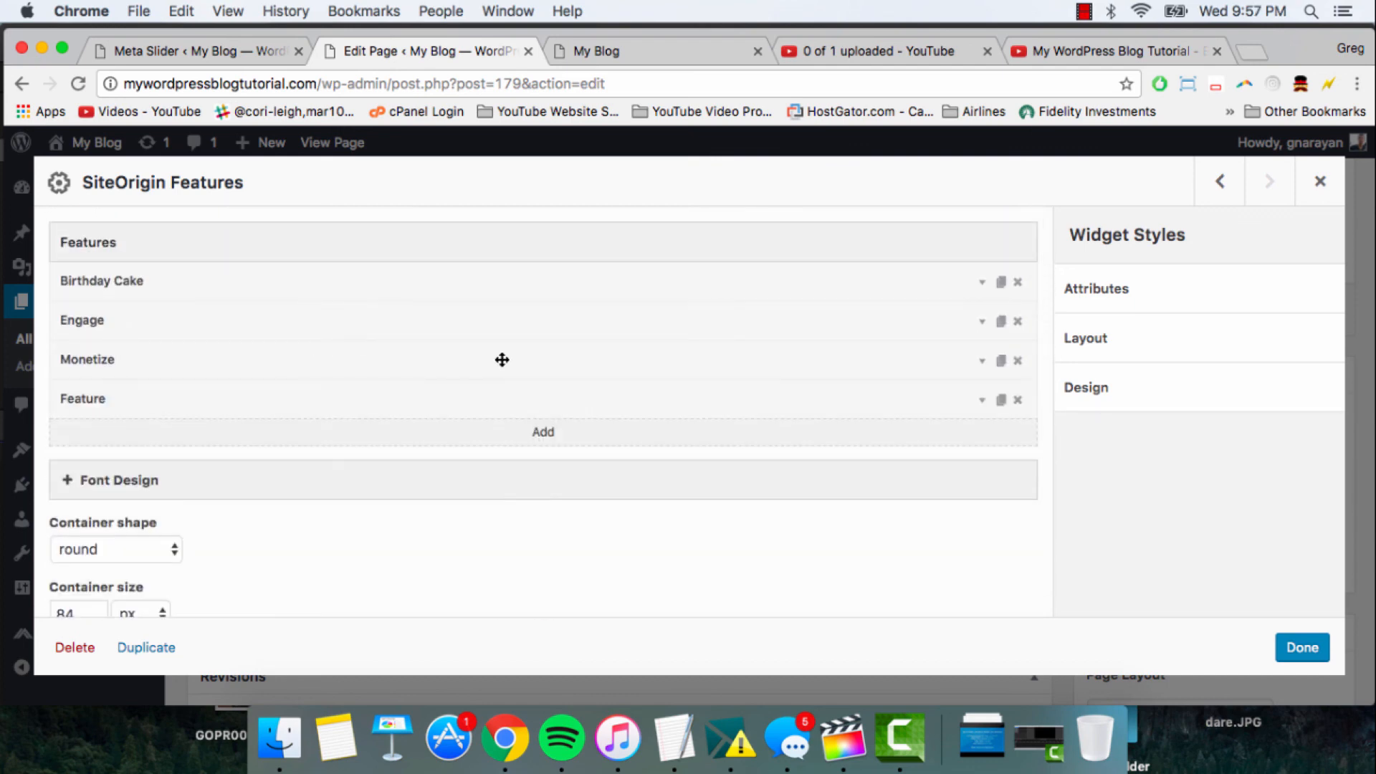
- Expand the fourth feature and choose the Font Awesome globe icon by searching for "globe"
{"action": "left_click", "coordinate": [530, 396]}
{"action": "scroll", "coordinate": [528, 399], "scroll_direction": "down", "scroll_amount": 4}
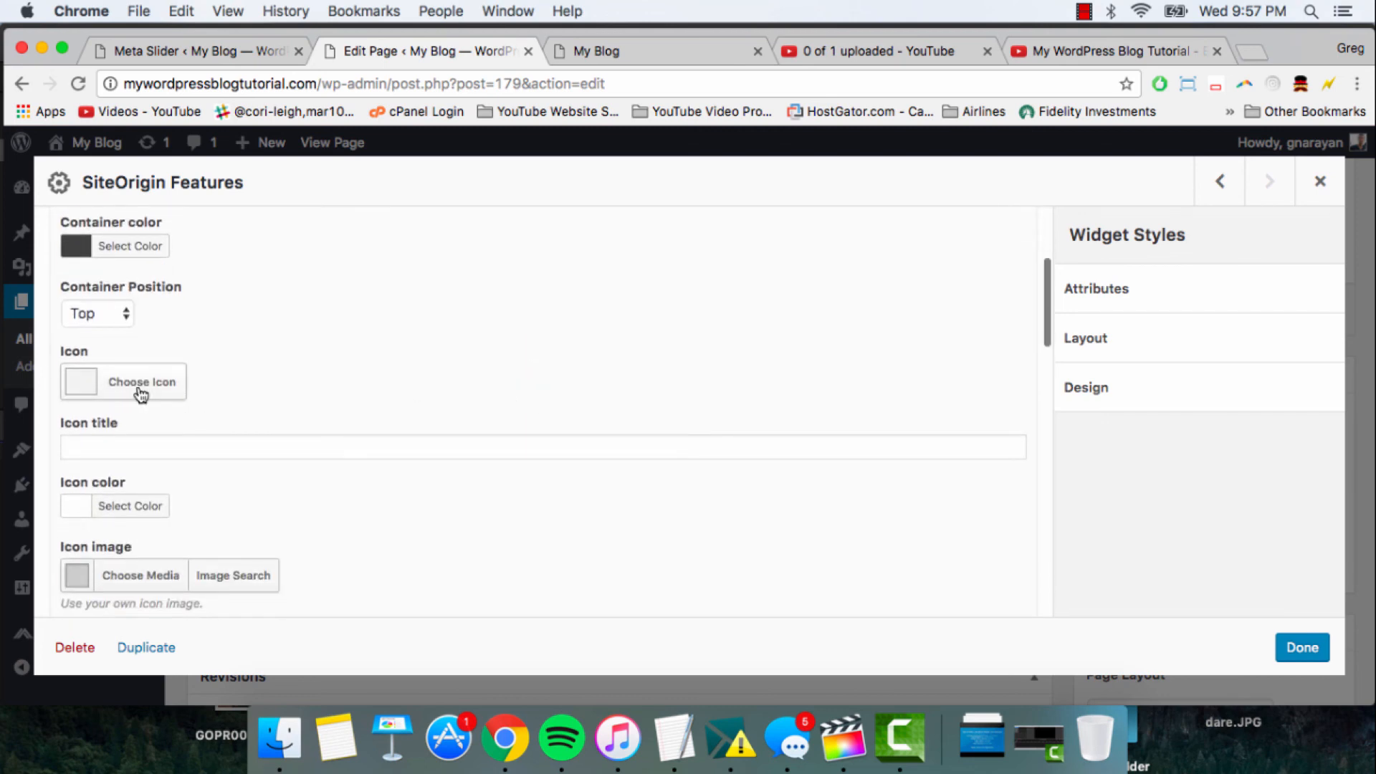
{"action": "left_click", "coordinate": [141, 385]}
{"action": "left_click", "coordinate": [411, 435]}
{"action": "type", "text": "gl"}
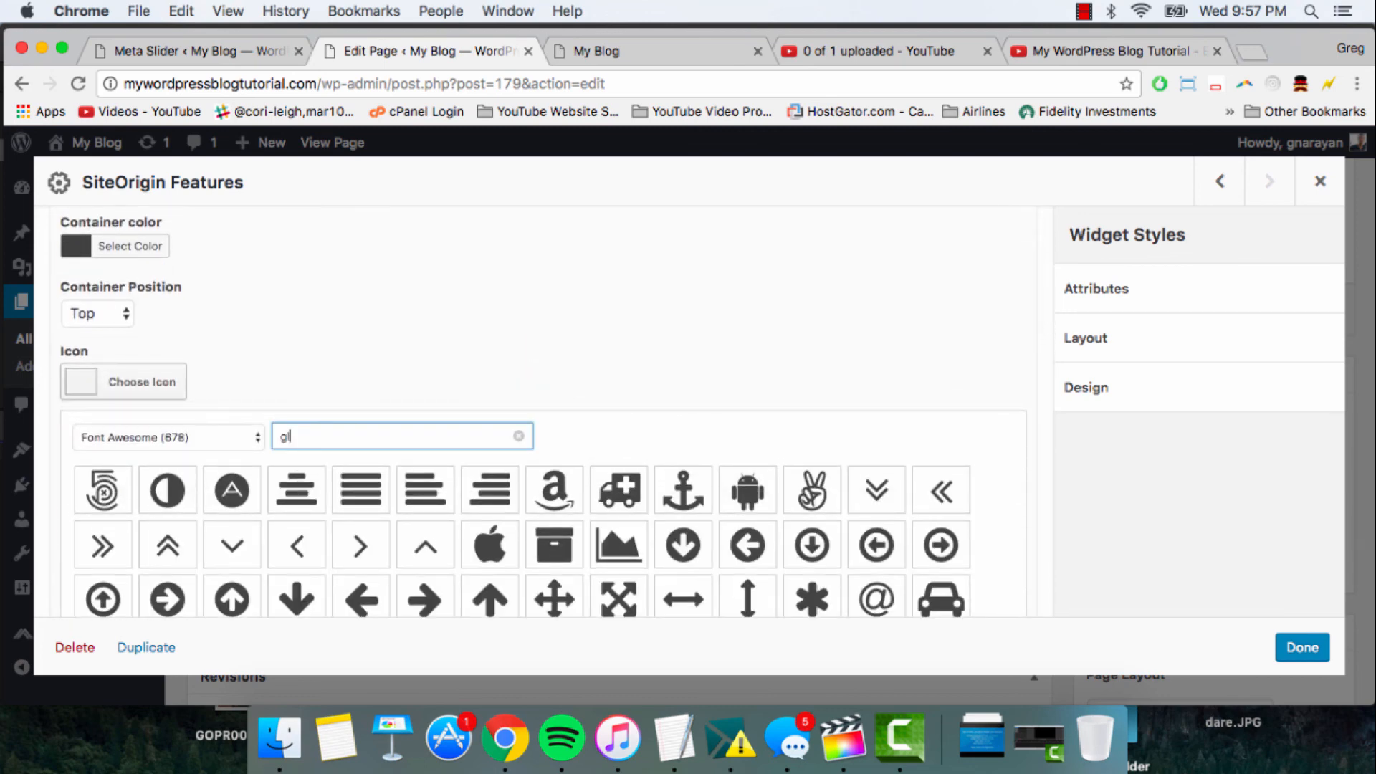
{"action": "type", "text": "obe"}
{"action": "left_click", "coordinate": [103, 490]}
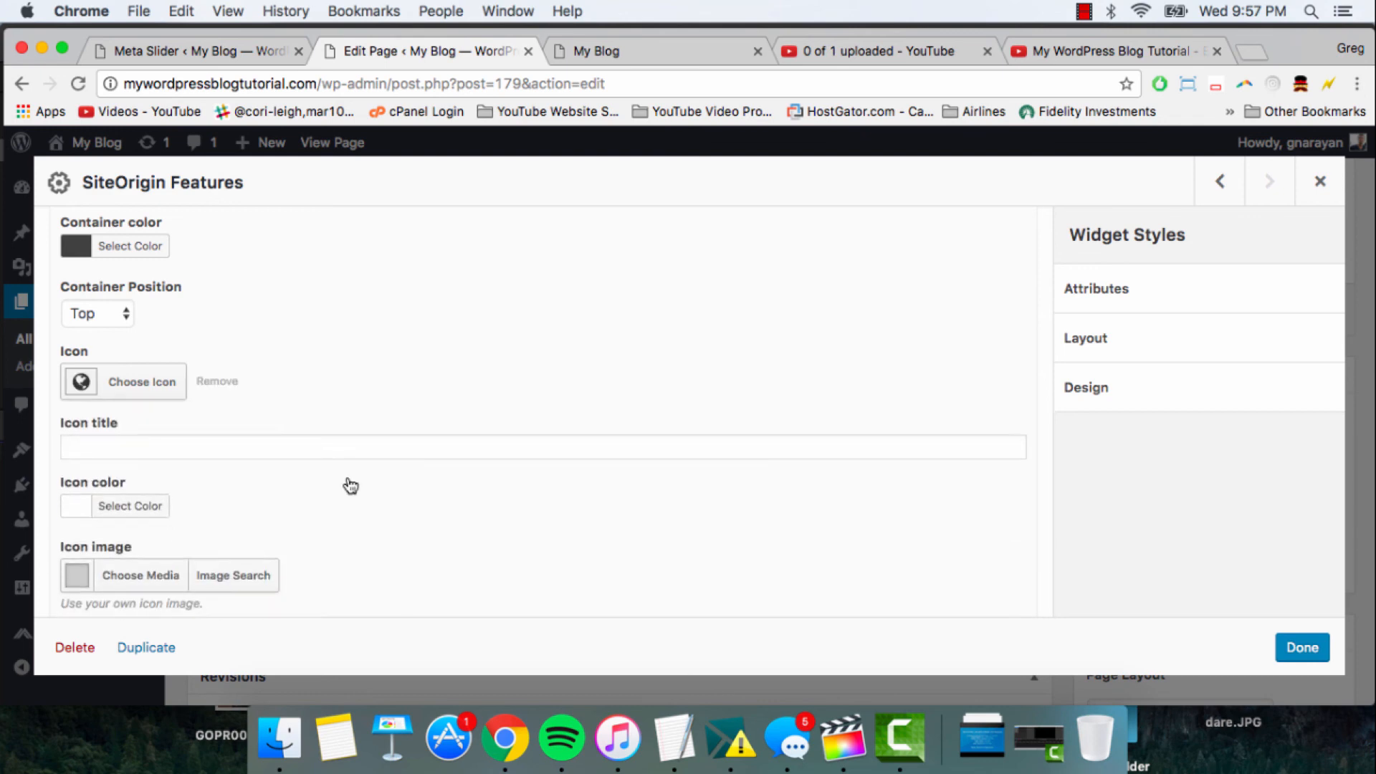
- Set both the icon title and the title text of the fourth feature to "Global"
{"action": "scroll", "coordinate": [353, 482], "scroll_direction": "down", "scroll_amount": 1}
{"action": "left_click", "coordinate": [268, 423]}
{"action": "type", "text": "Global"}
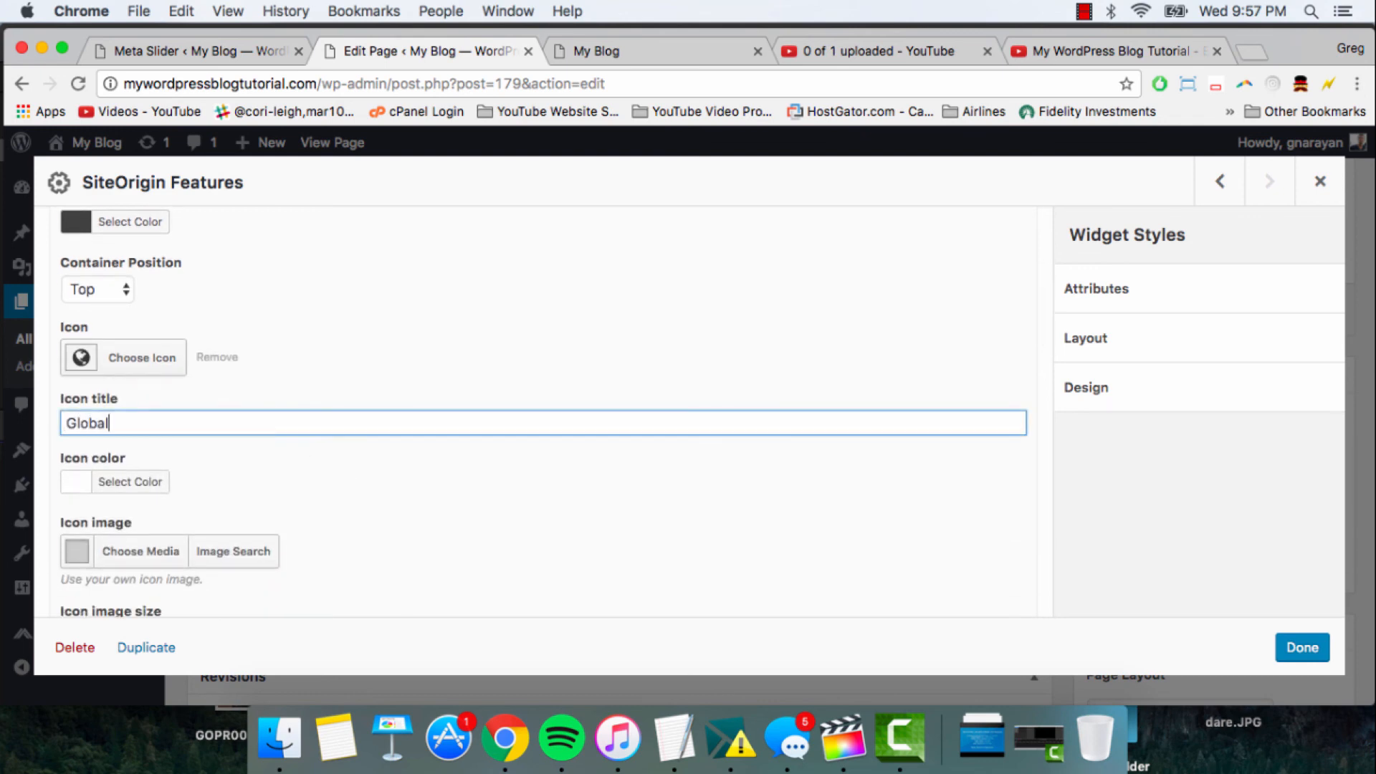
{"action": "scroll", "coordinate": [344, 470], "scroll_direction": "down", "scroll_amount": 3}
{"action": "left_click", "coordinate": [223, 483]}
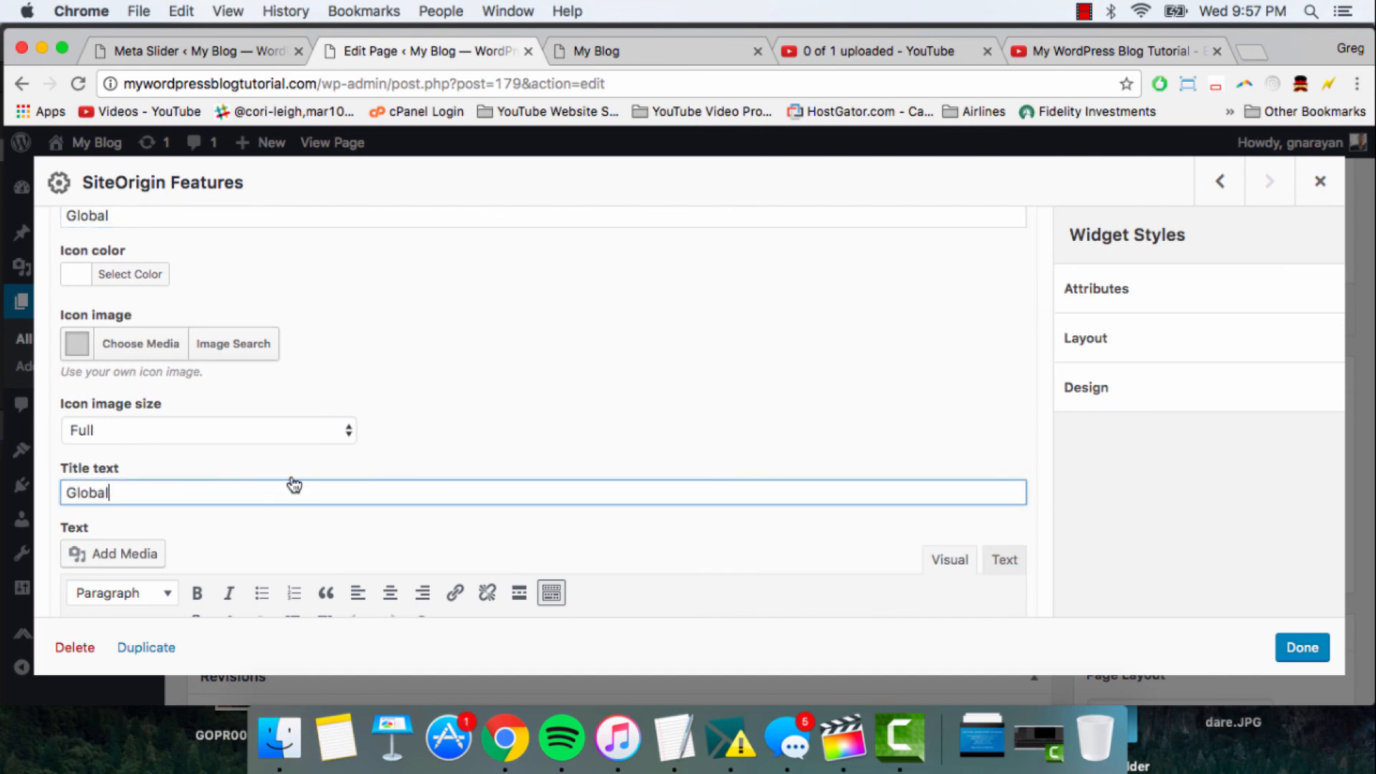
- Enter "Customer support 24/7/365" as the fourth feature's text and close the widget settings with the changes kept
{"action": "scroll", "coordinate": [294, 485], "scroll_direction": "down", "scroll_amount": 4}
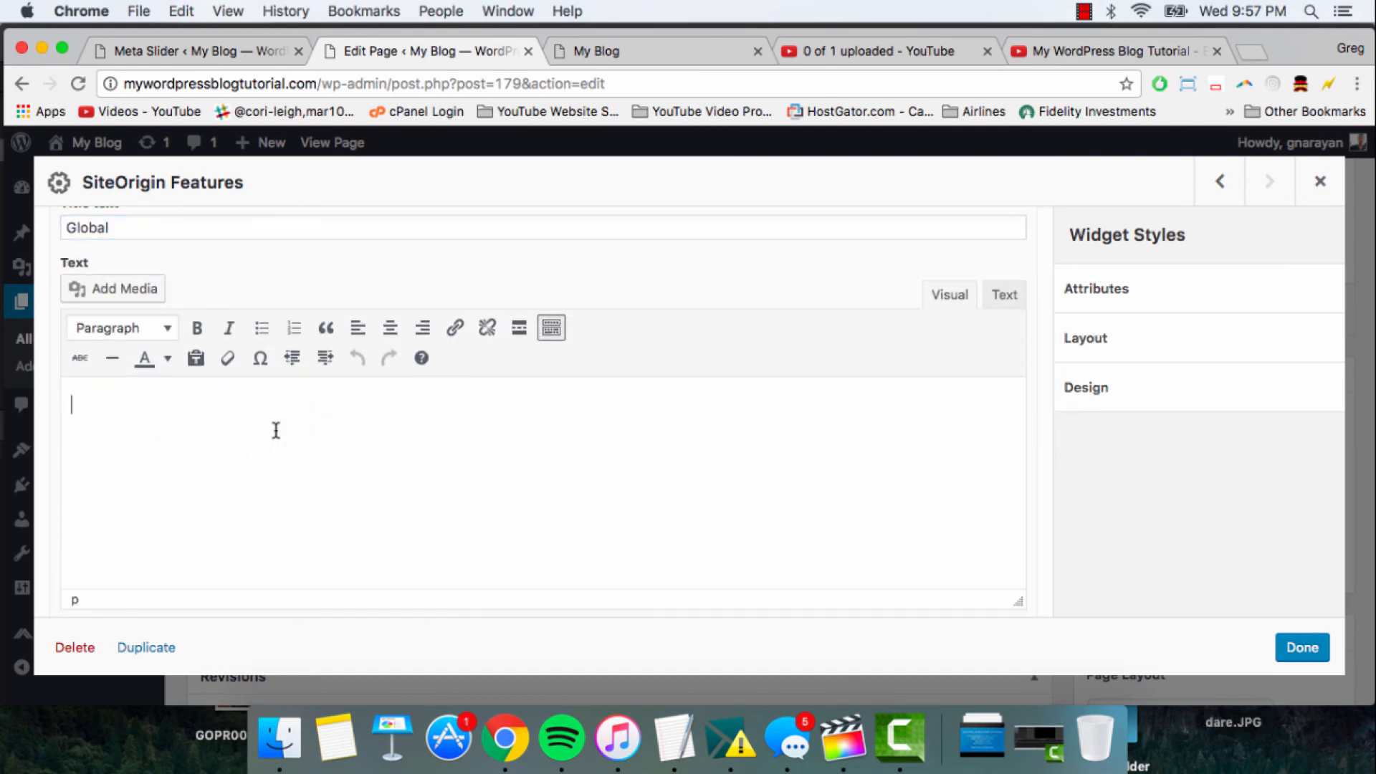
{"action": "type", "text": "Customer support 24/7/365"}
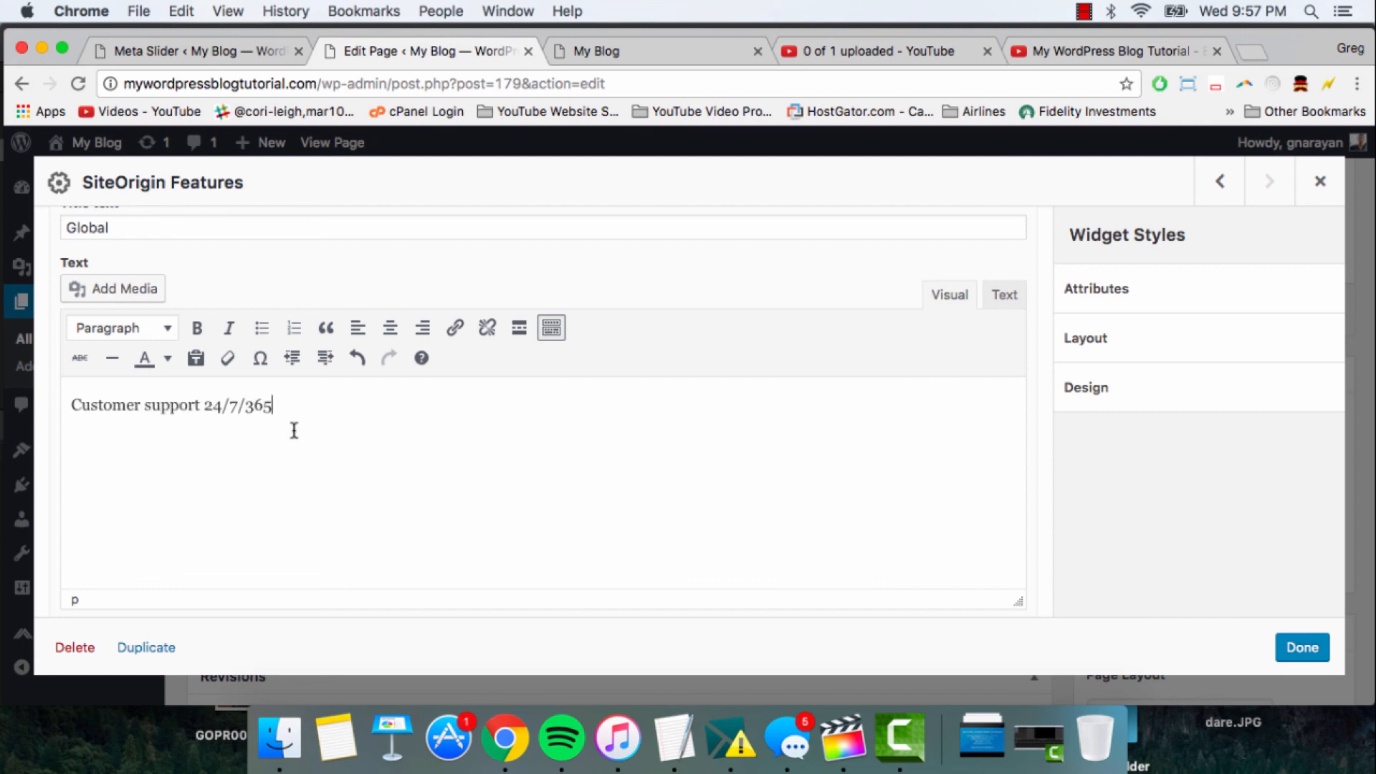
{"action": "scroll", "coordinate": [564, 470], "scroll_direction": "up", "scroll_amount": 2}
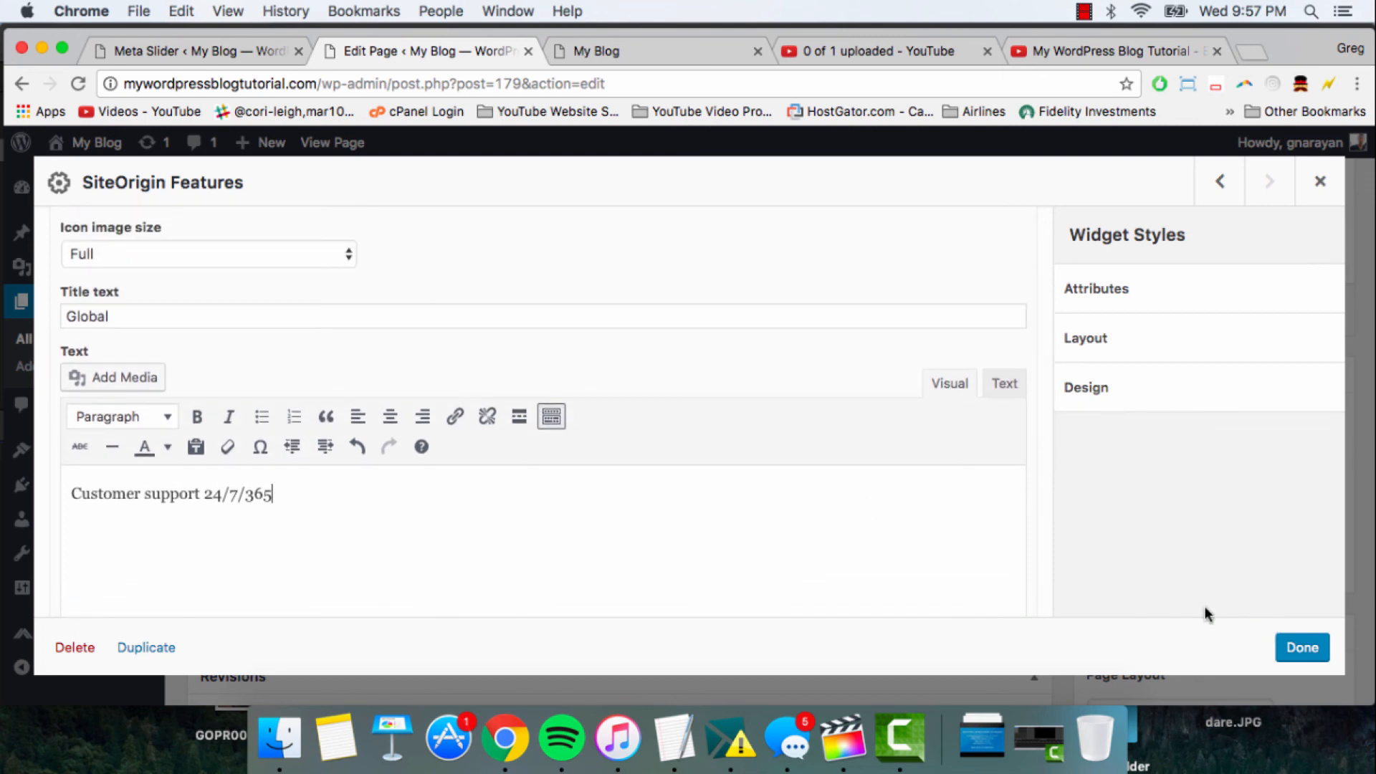
{"action": "scroll", "coordinate": [571, 384], "scroll_direction": "up", "scroll_amount": 10}
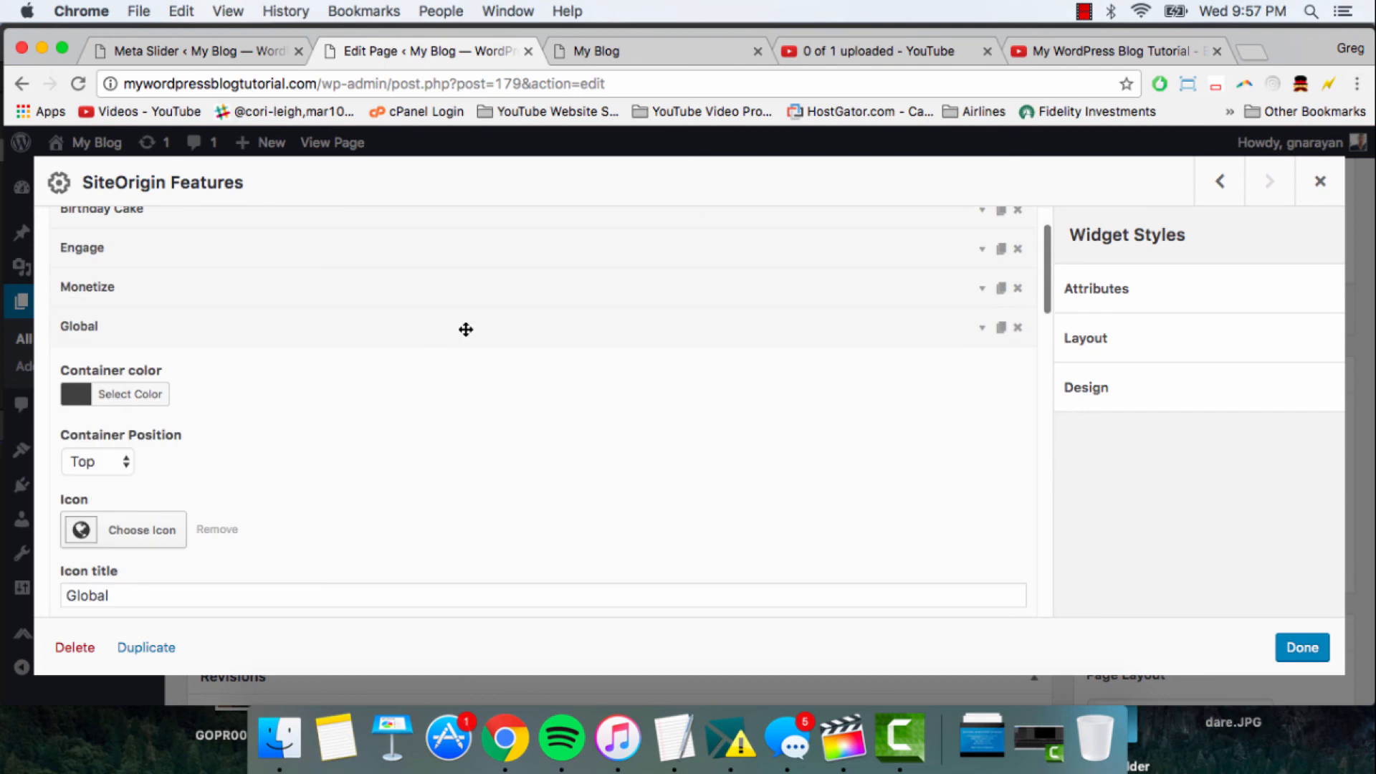
{"action": "left_click", "coordinate": [465, 329]}
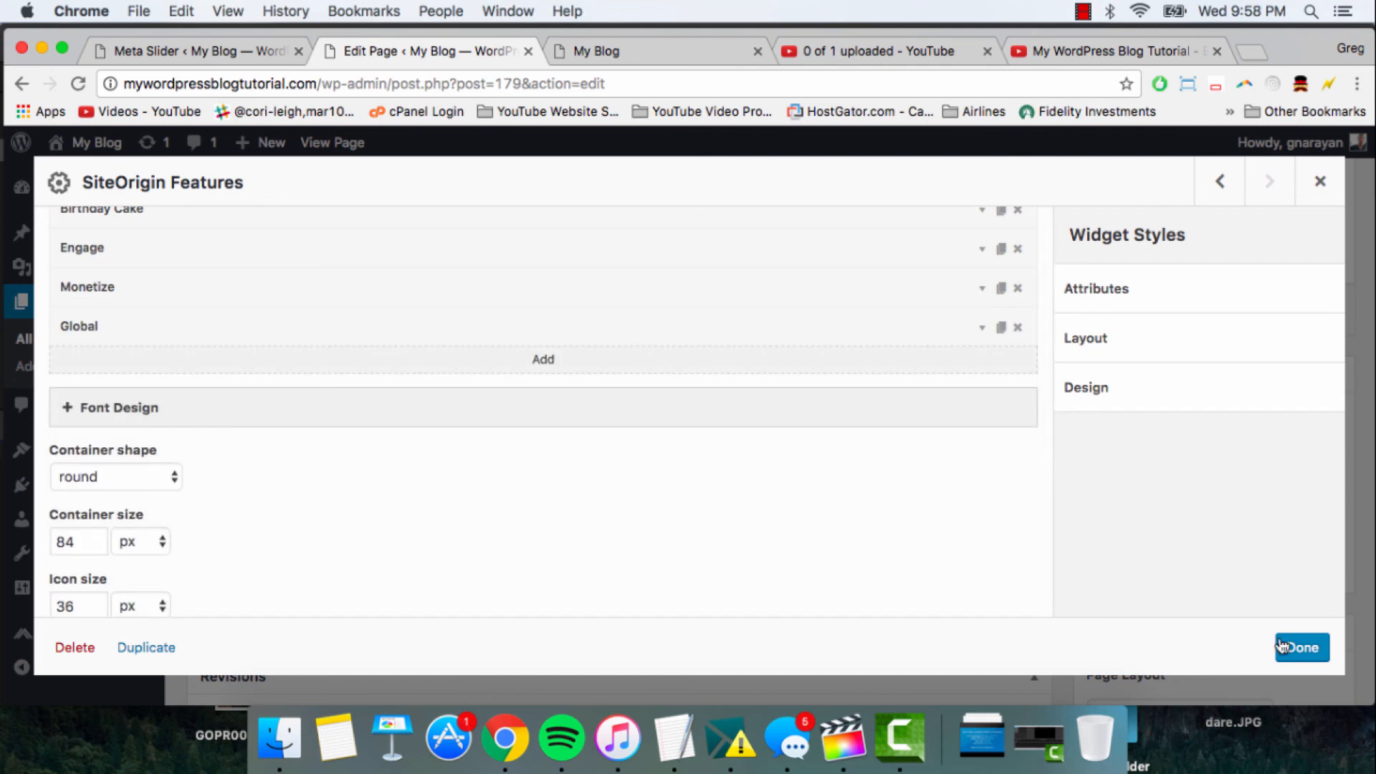
{"action": "left_click", "coordinate": [1301, 646]}
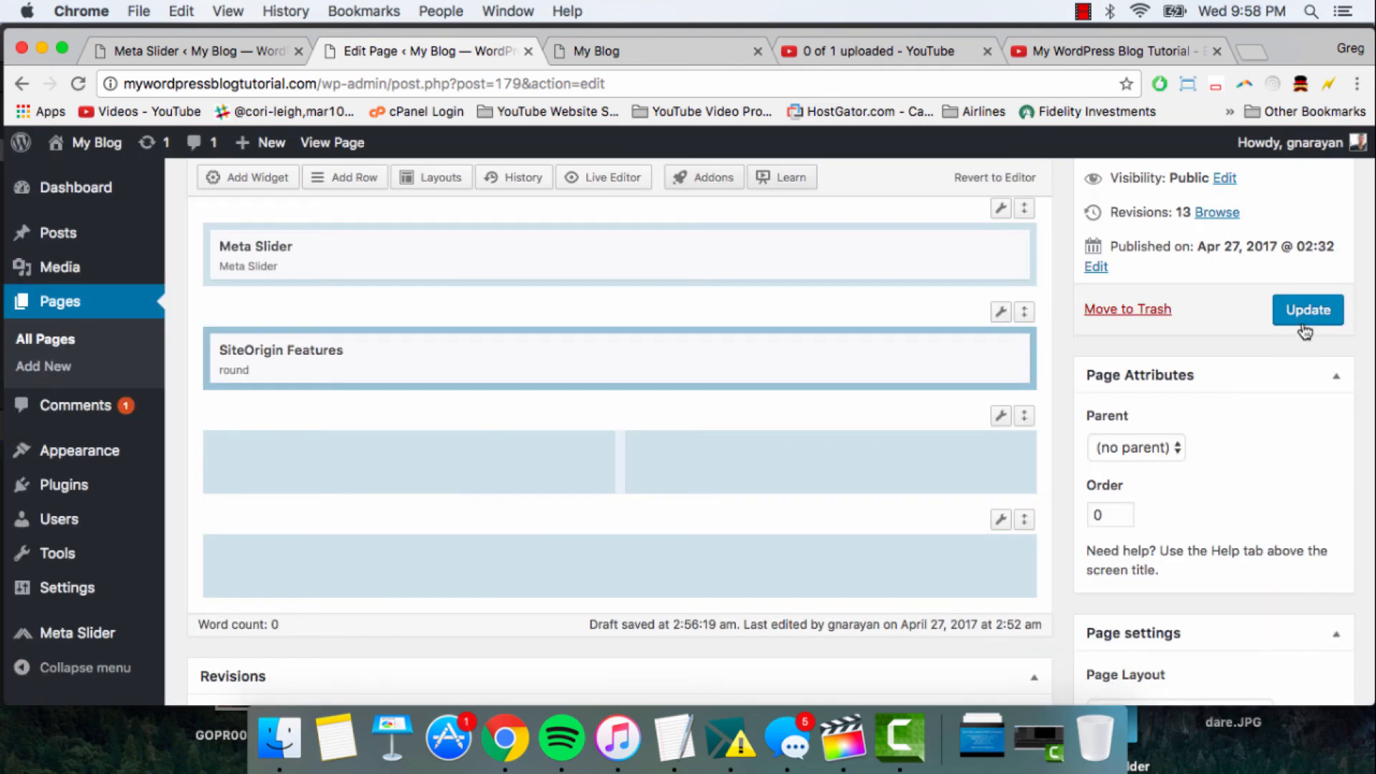
- Update the page and switch to the browser tab with the live My Blog front page
{"action": "left_click", "coordinate": [1305, 312]}
{"action": "left_click", "coordinate": [634, 52]}
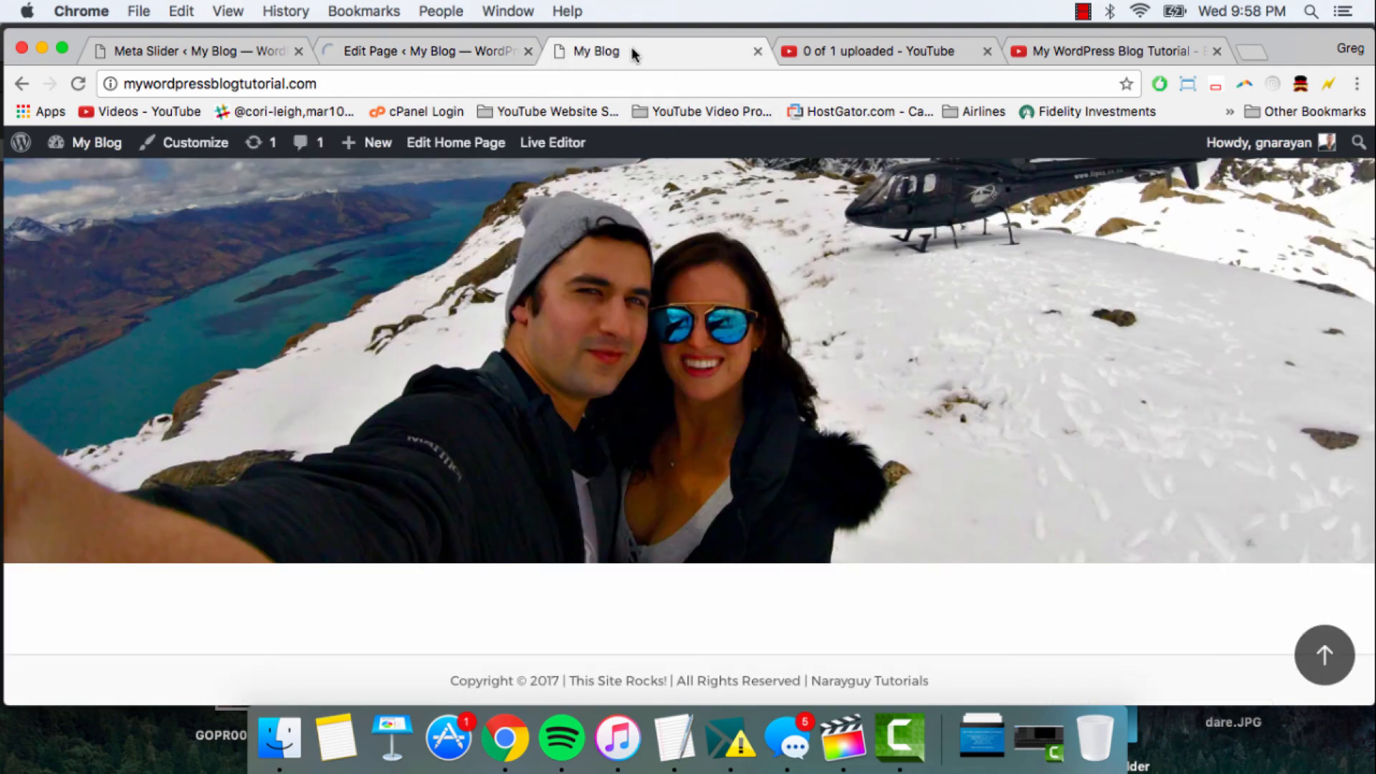
- Reload the live front page and examine the slideshow and the four icon features beneath it
{"action": "left_click", "coordinate": [559, 85]}
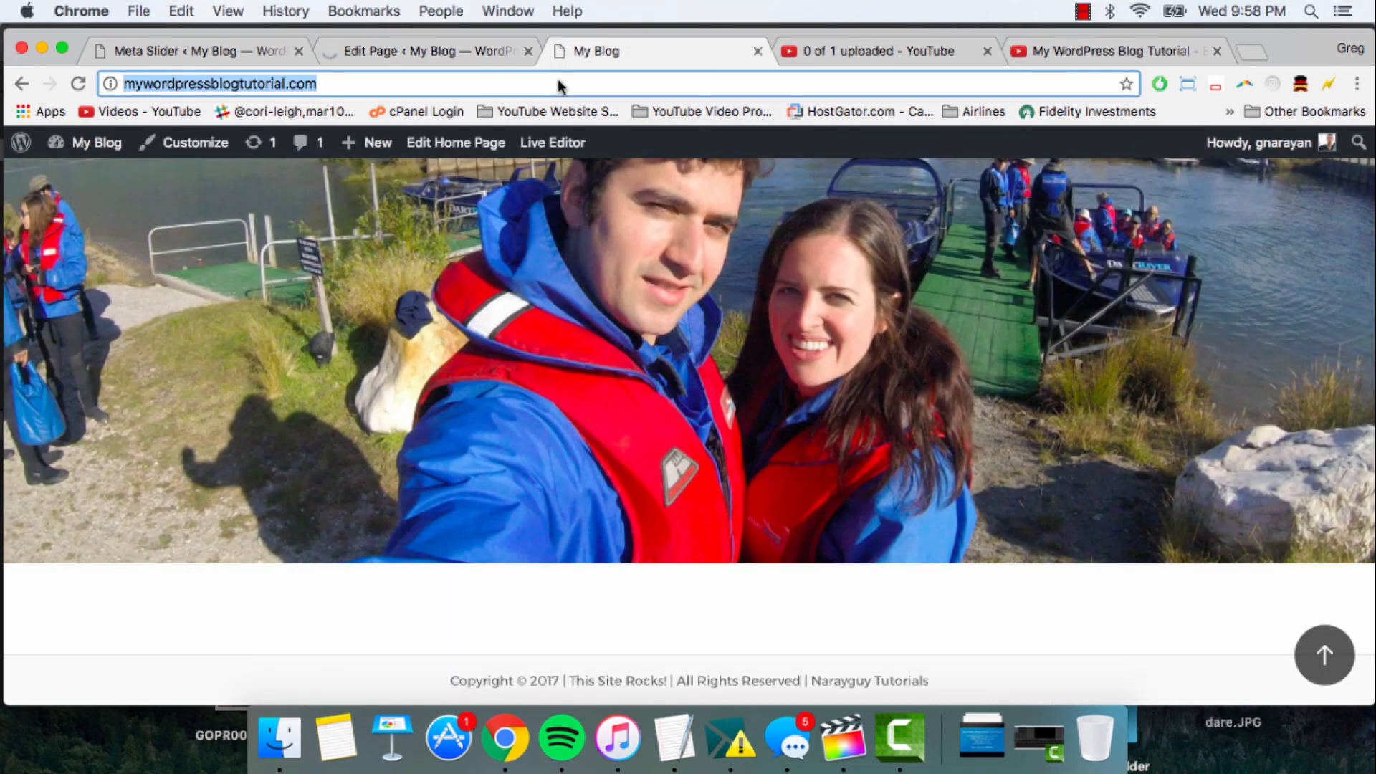
{"action": "key", "text": "Return"}
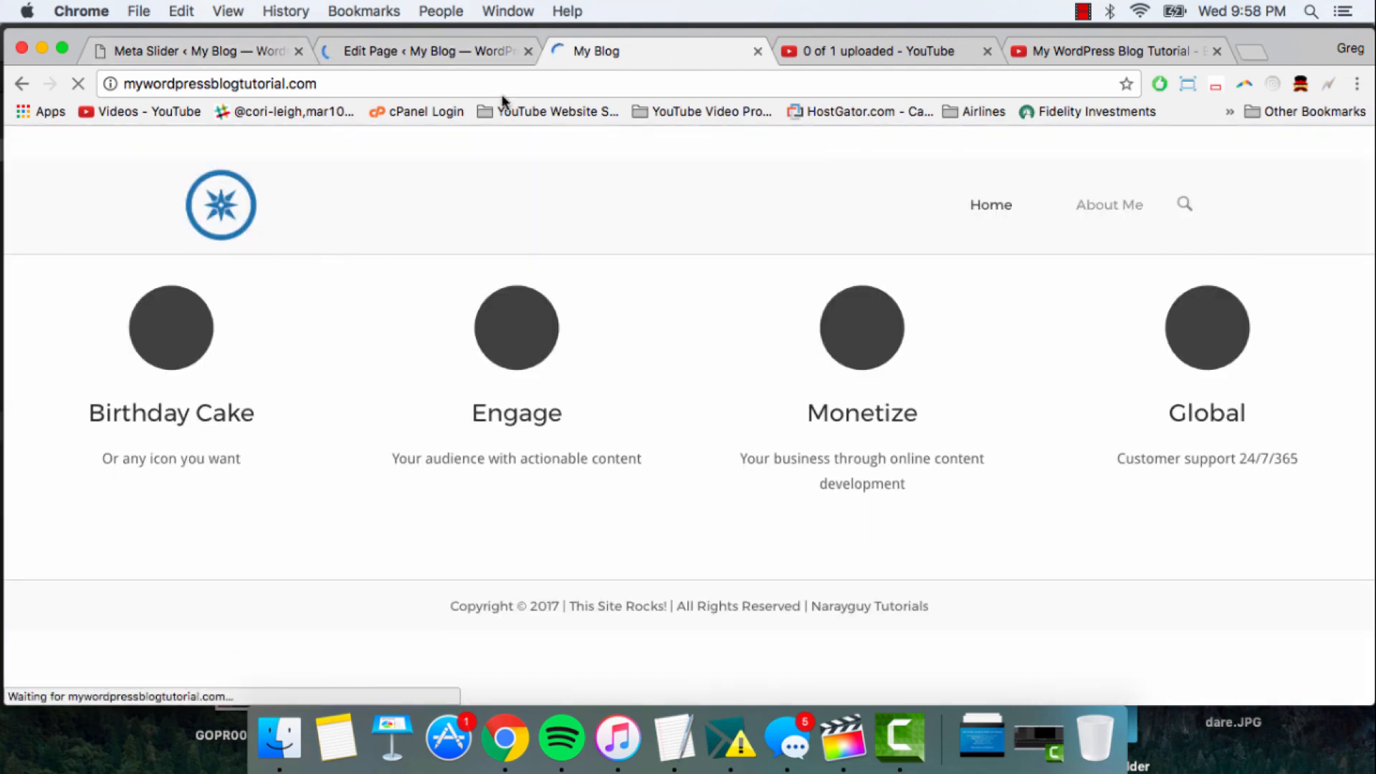
{"action": "scroll", "coordinate": [480, 256], "scroll_direction": "up", "scroll_amount": 5}
{"action": "scroll", "coordinate": [479, 257], "scroll_direction": "down", "scroll_amount": 7}
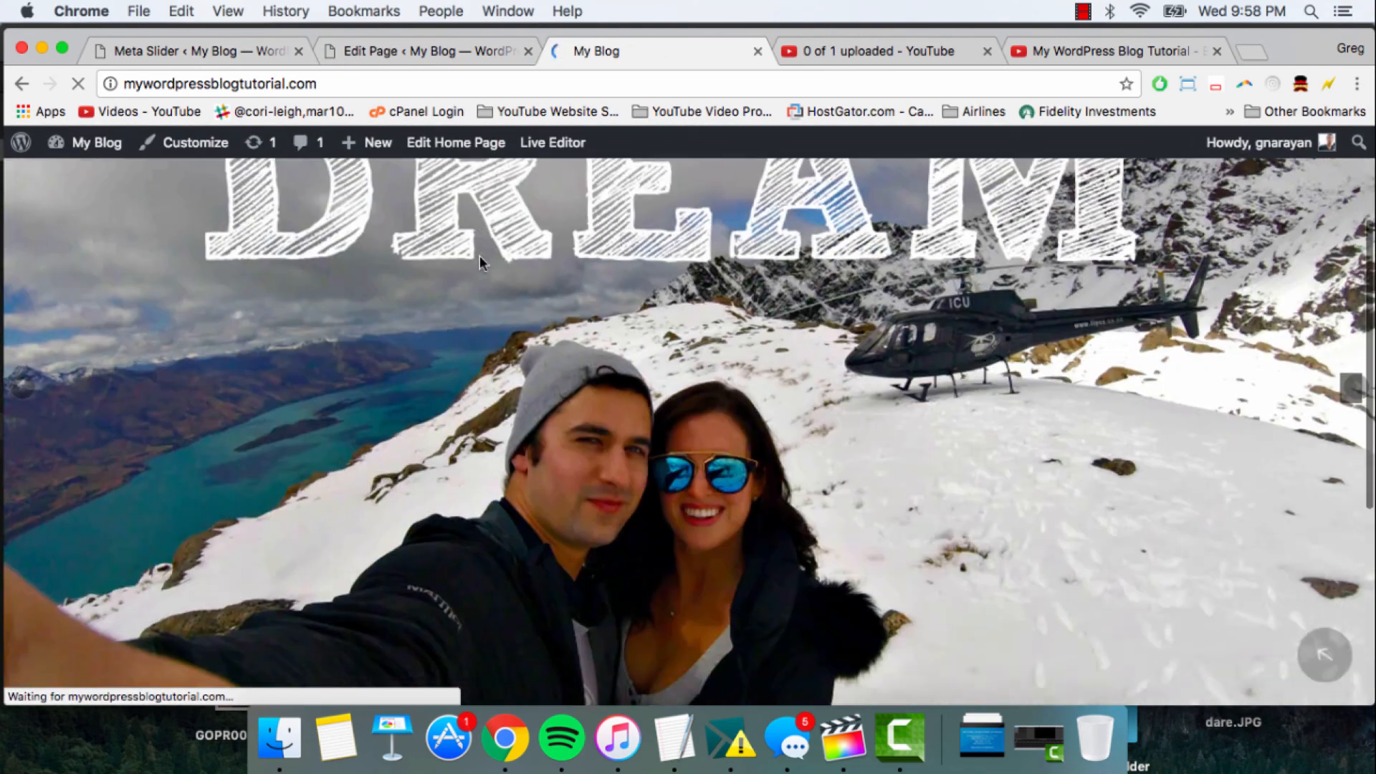
{"action": "scroll", "coordinate": [480, 263], "scroll_direction": "down", "scroll_amount": 2}
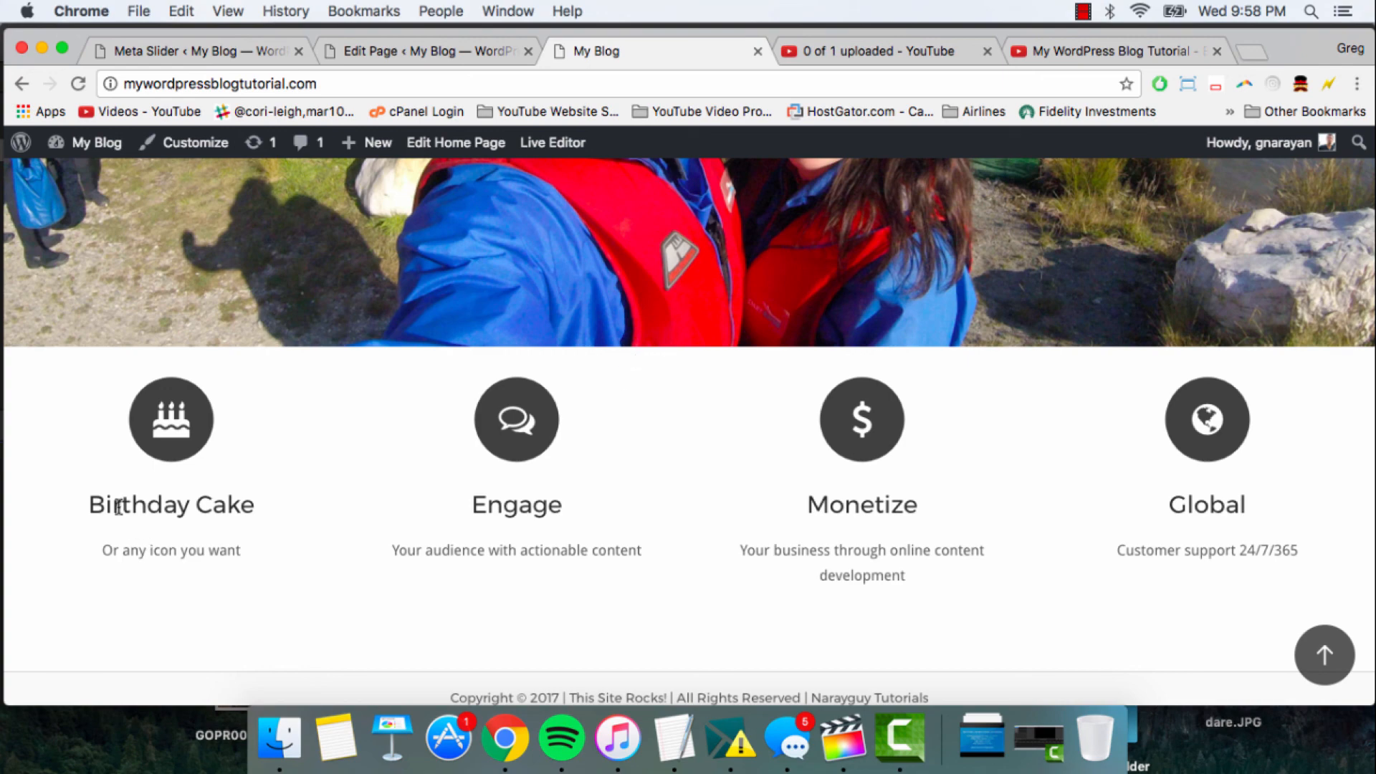
{"action": "left_click_drag", "start_coordinate": [119, 507], "coordinate": [261, 525]}
{"action": "left_click", "coordinate": [469, 510]}
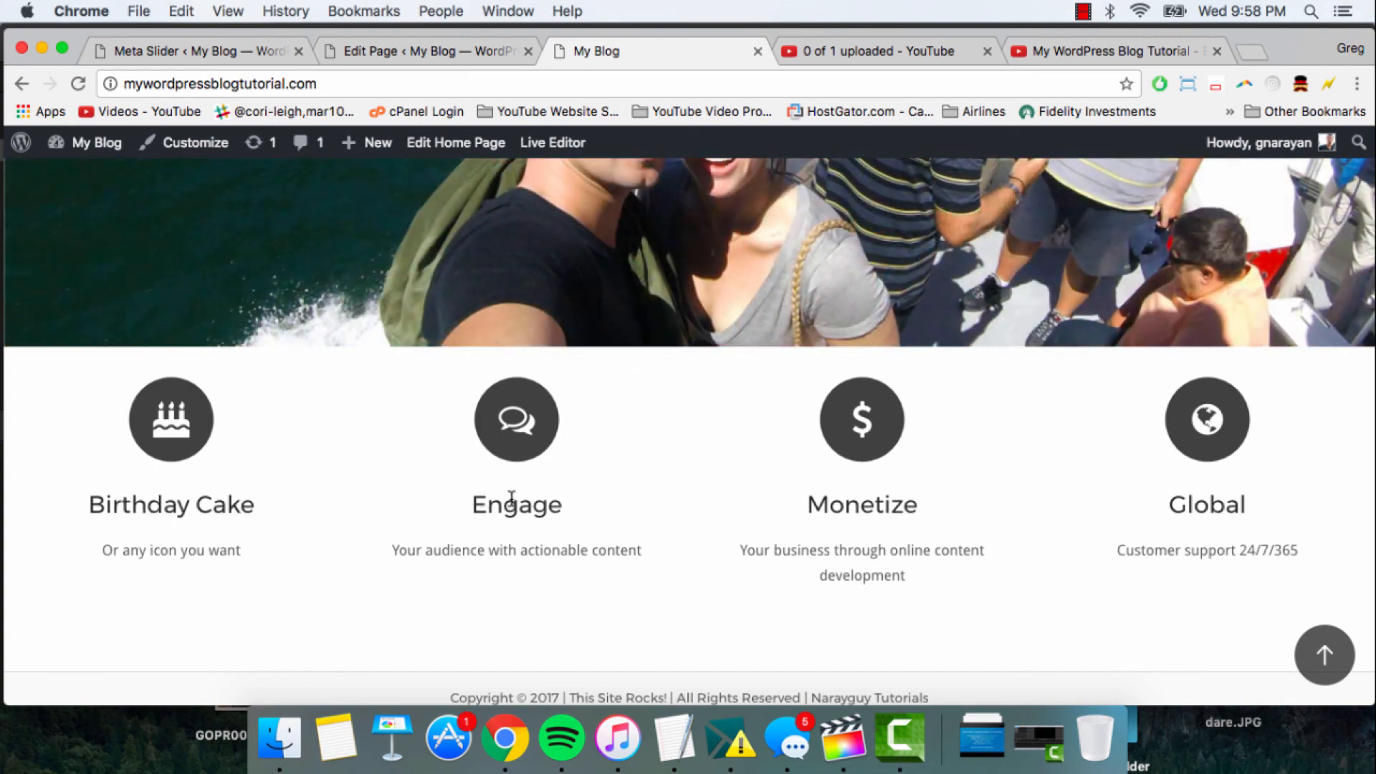
{"action": "left_click_drag", "start_coordinate": [489, 504], "coordinate": [813, 510]}
{"action": "left_click", "coordinate": [831, 510]}
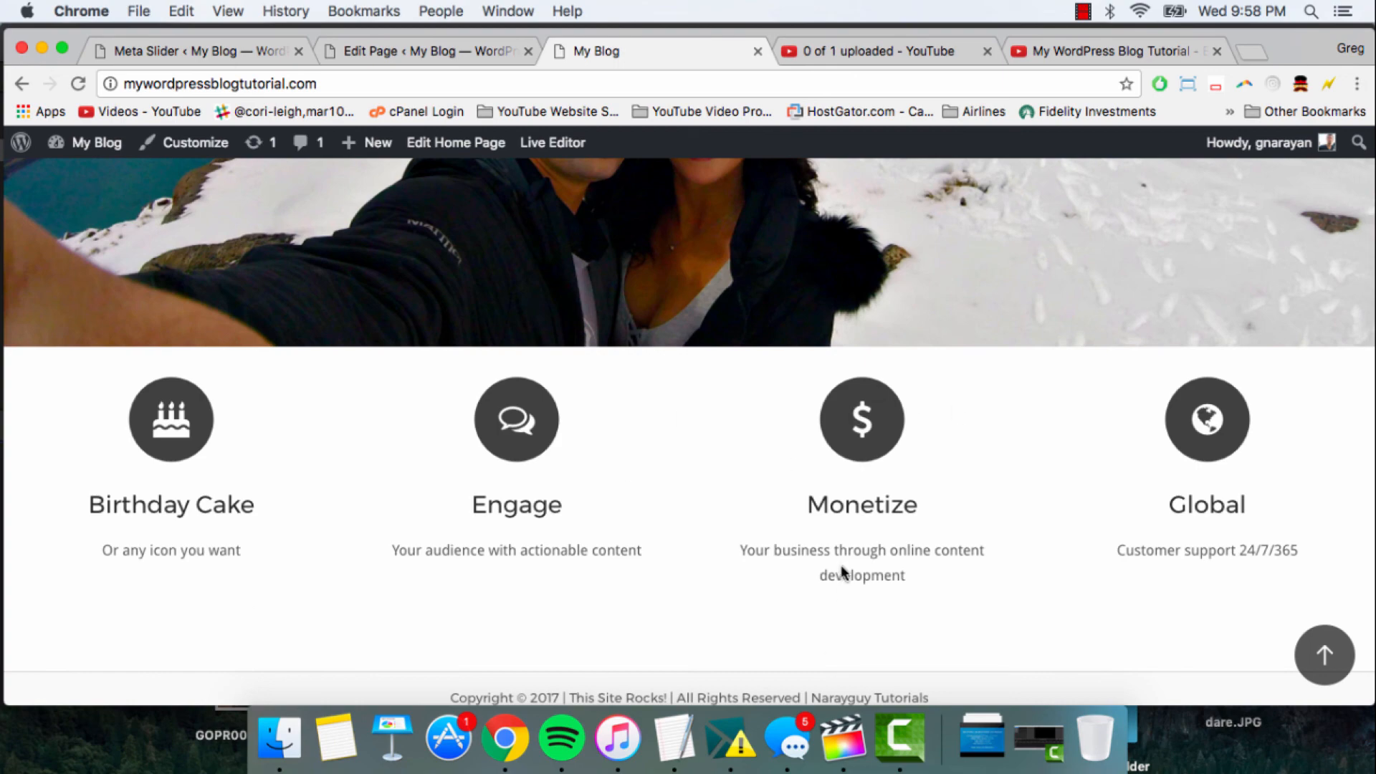
{"action": "scroll", "coordinate": [844, 573], "scroll_direction": "up", "scroll_amount": 7}
{"action": "scroll", "coordinate": [844, 573], "scroll_direction": "down", "scroll_amount": 7}
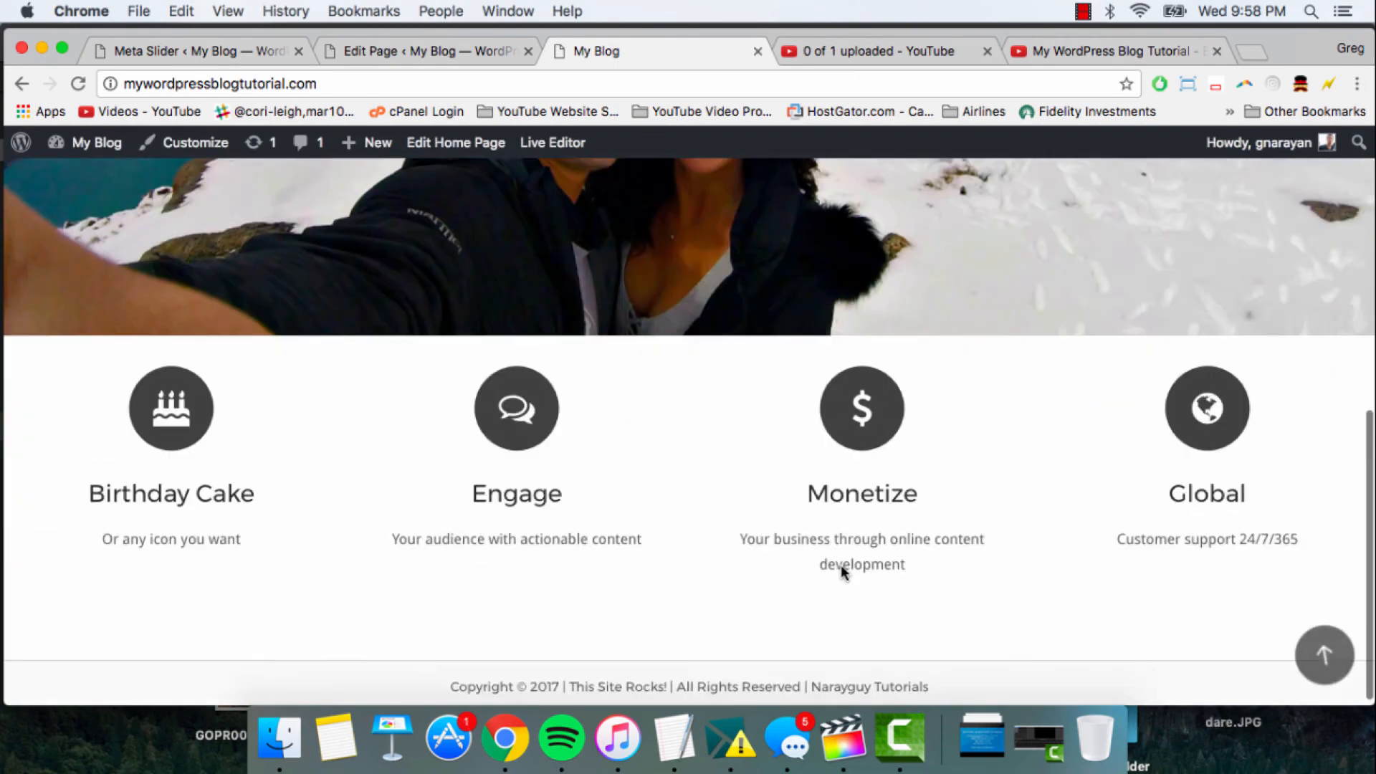
{"action": "scroll", "coordinate": [844, 573], "scroll_direction": "up", "scroll_amount": 1}
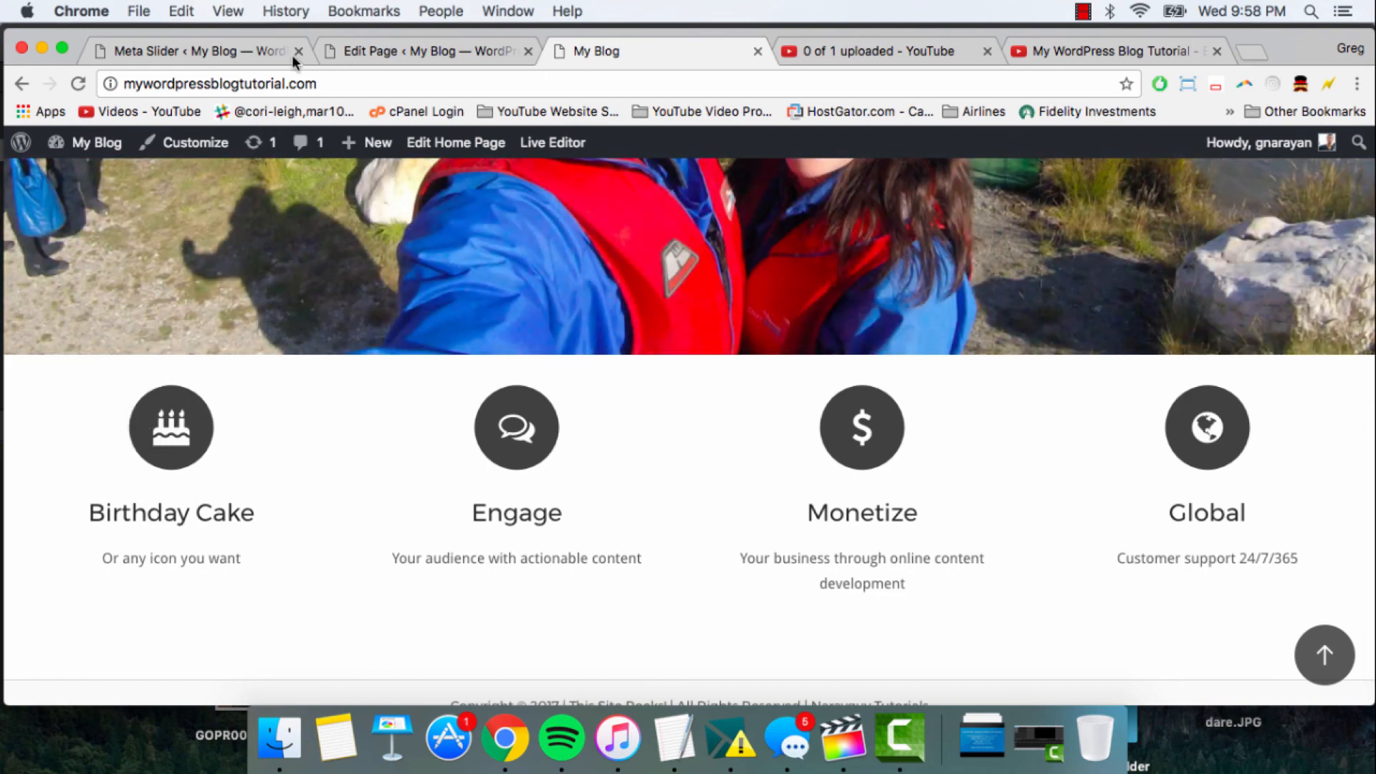
- Return to the page editor, open the SiteOrigin Features widget's settings, and set the container shape to sticker
{"action": "left_click", "coordinate": [415, 45]}
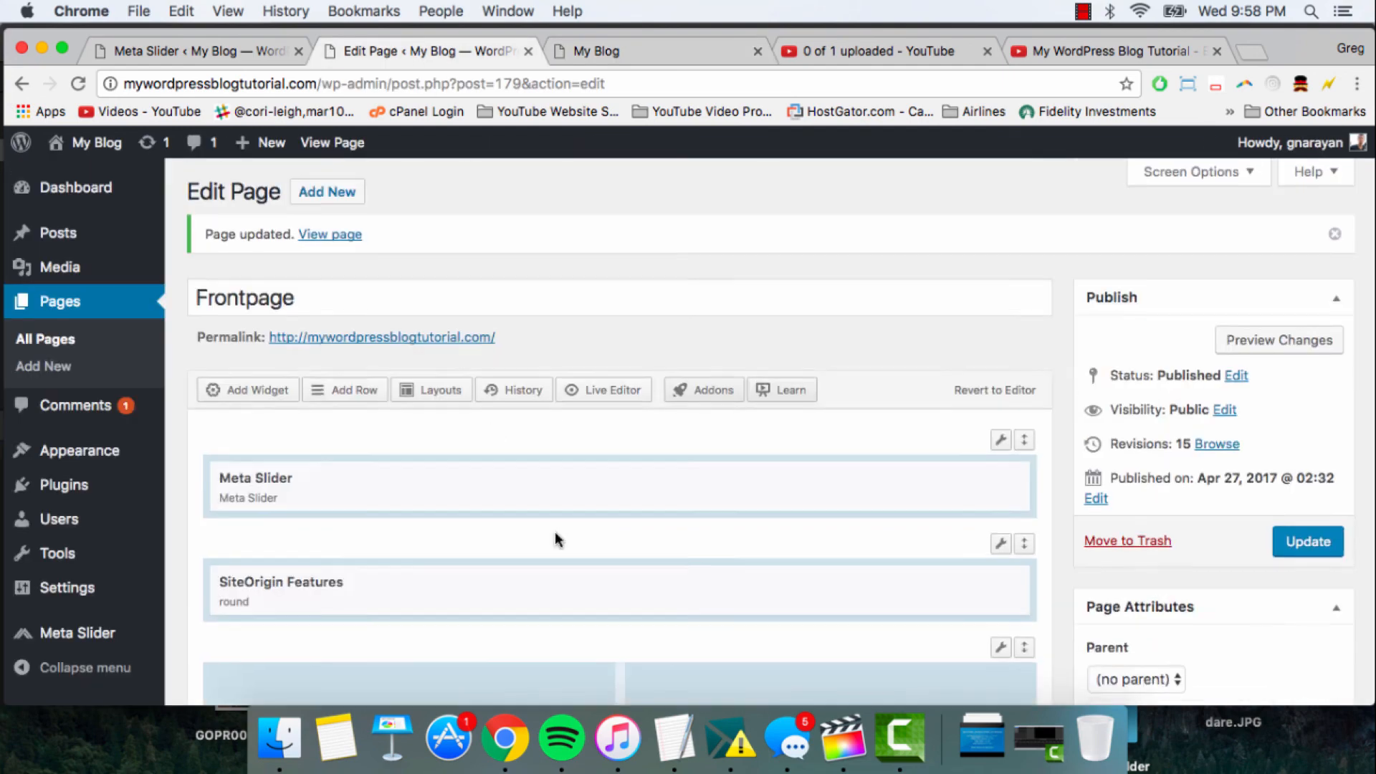
{"action": "scroll", "coordinate": [566, 527], "scroll_direction": "down", "scroll_amount": 2}
{"action": "left_click", "coordinate": [582, 505]}
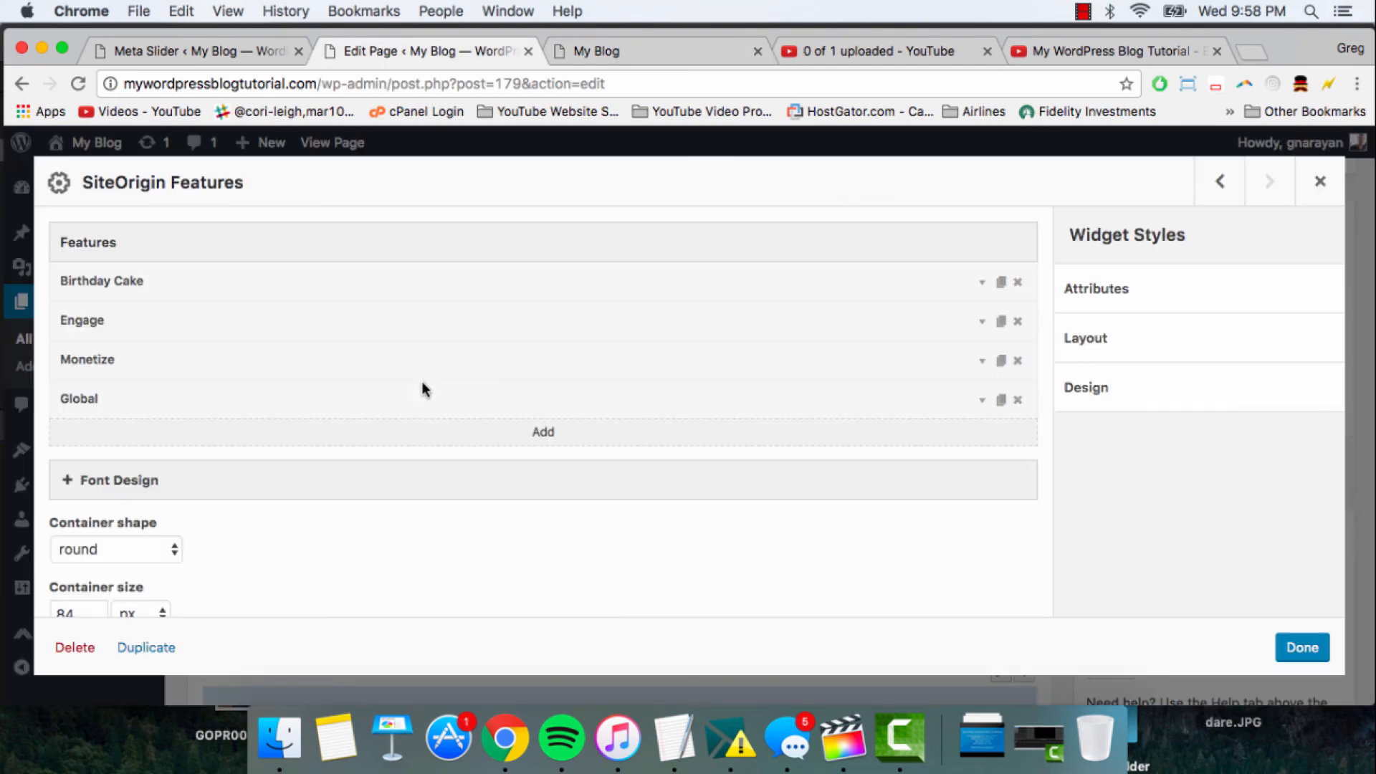
{"action": "scroll", "coordinate": [423, 385], "scroll_direction": "down", "scroll_amount": 5}
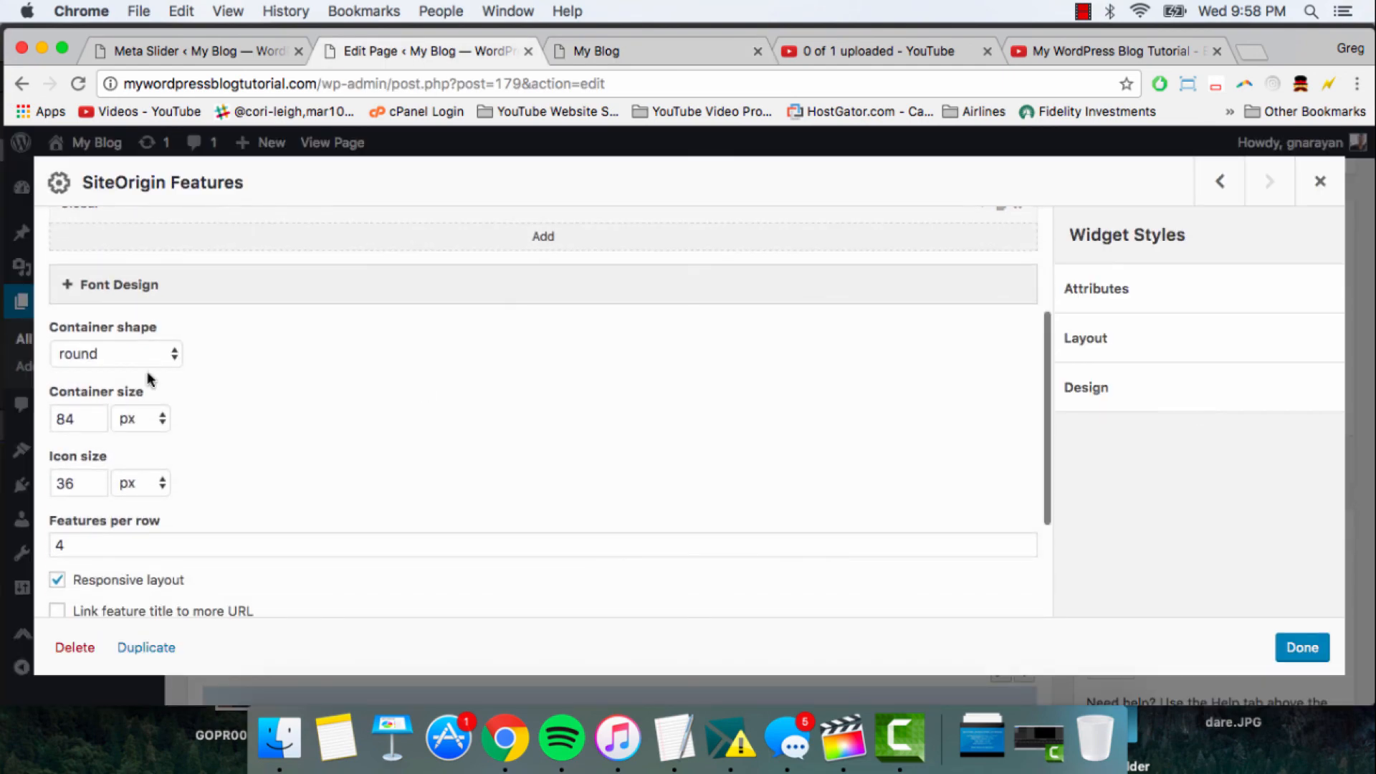
{"action": "left_click", "coordinate": [154, 355]}
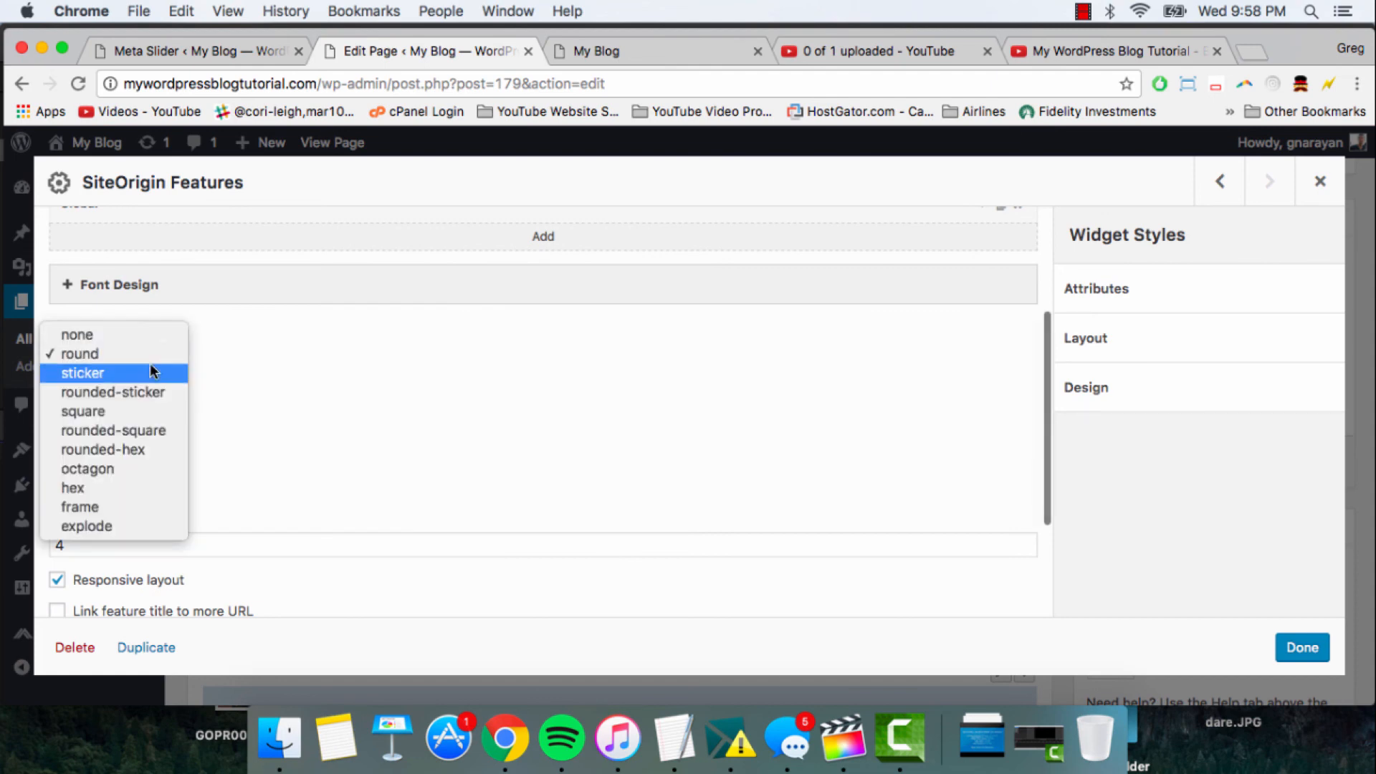
{"action": "left_click", "coordinate": [149, 370]}
{"action": "left_click", "coordinate": [147, 355]}
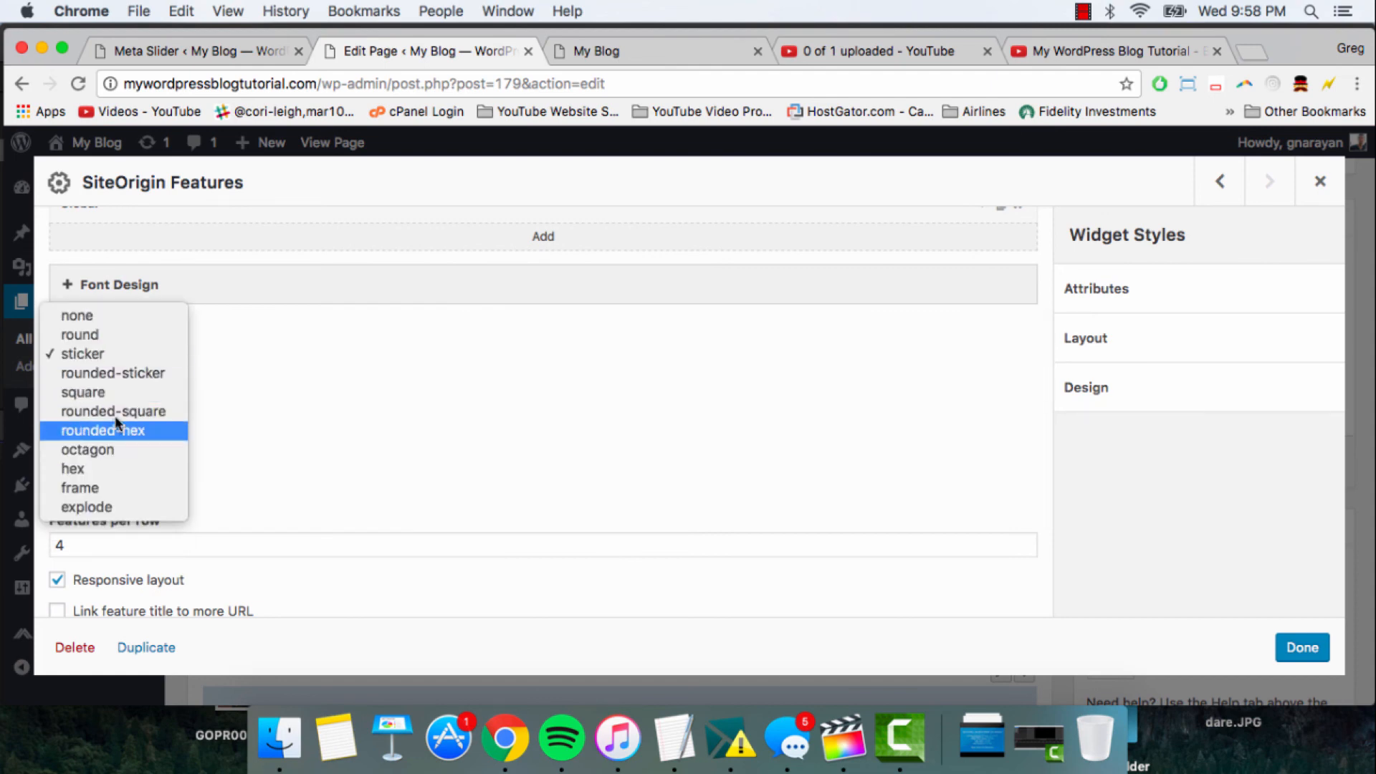
{"action": "left_click", "coordinate": [321, 368]}
- Set the Birthday Cake feature's container color to the red preset #dd3333 and collapse the feature
{"action": "scroll", "coordinate": [320, 368], "scroll_direction": "up", "scroll_amount": 5}
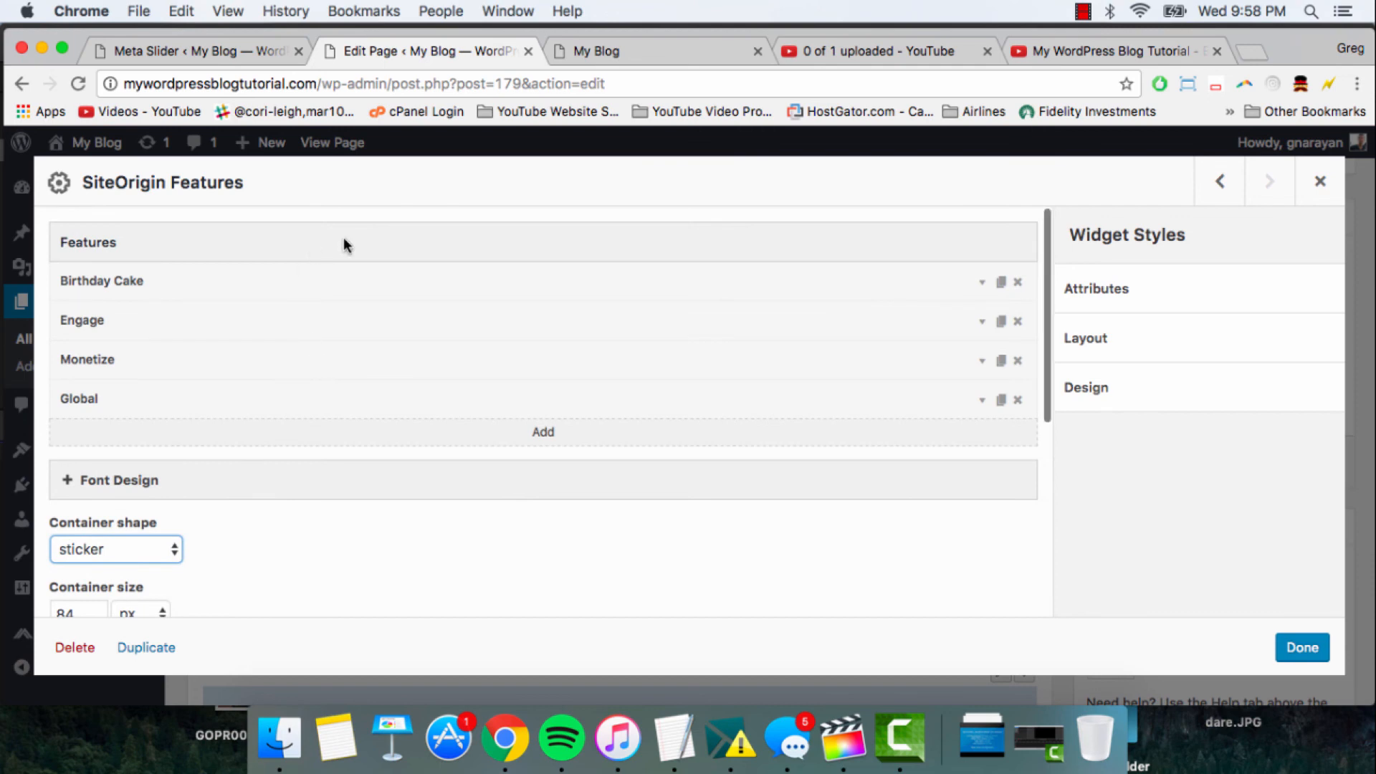
{"action": "left_click", "coordinate": [386, 272]}
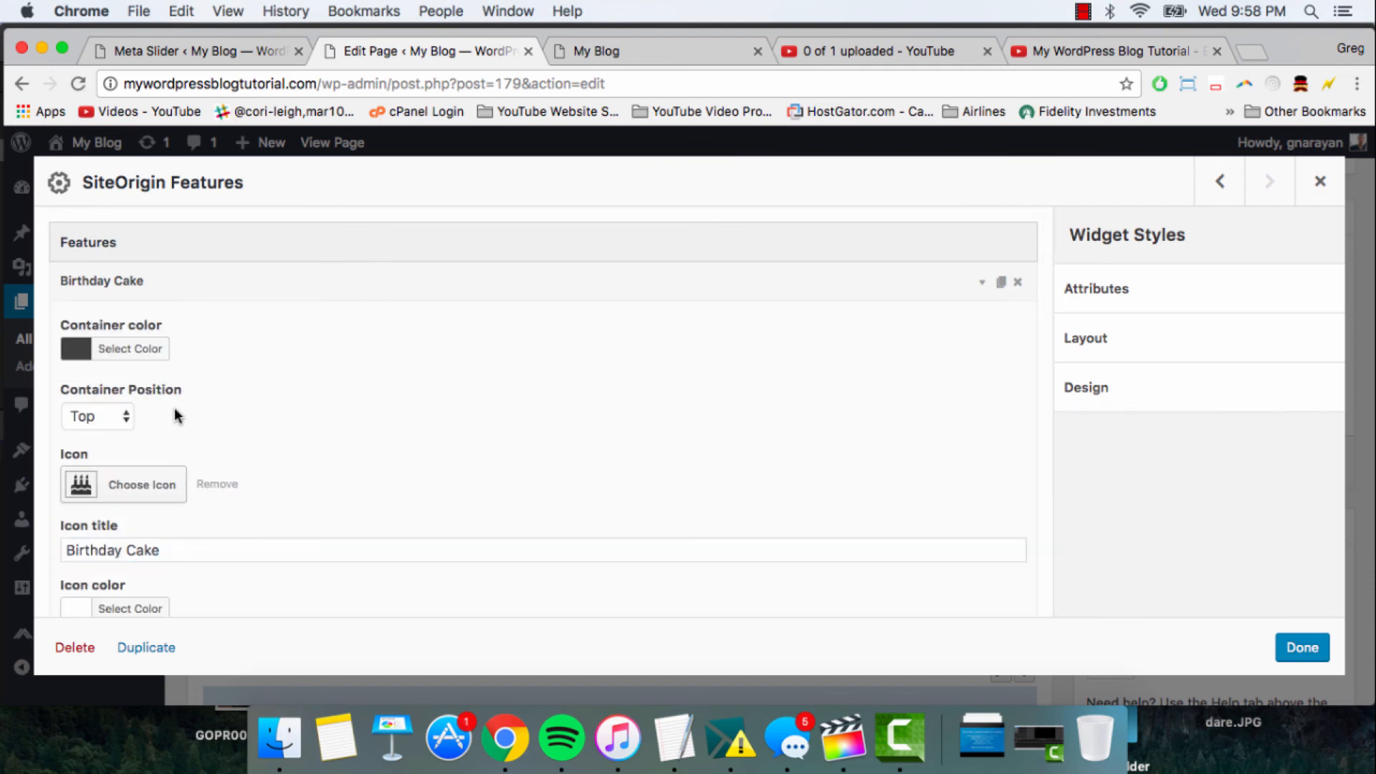
{"action": "scroll", "coordinate": [176, 412], "scroll_direction": "down", "scroll_amount": 1}
{"action": "scroll", "coordinate": [174, 415], "scroll_direction": "down", "scroll_amount": 2}
{"action": "scroll", "coordinate": [174, 330], "scroll_direction": "up", "scroll_amount": 2}
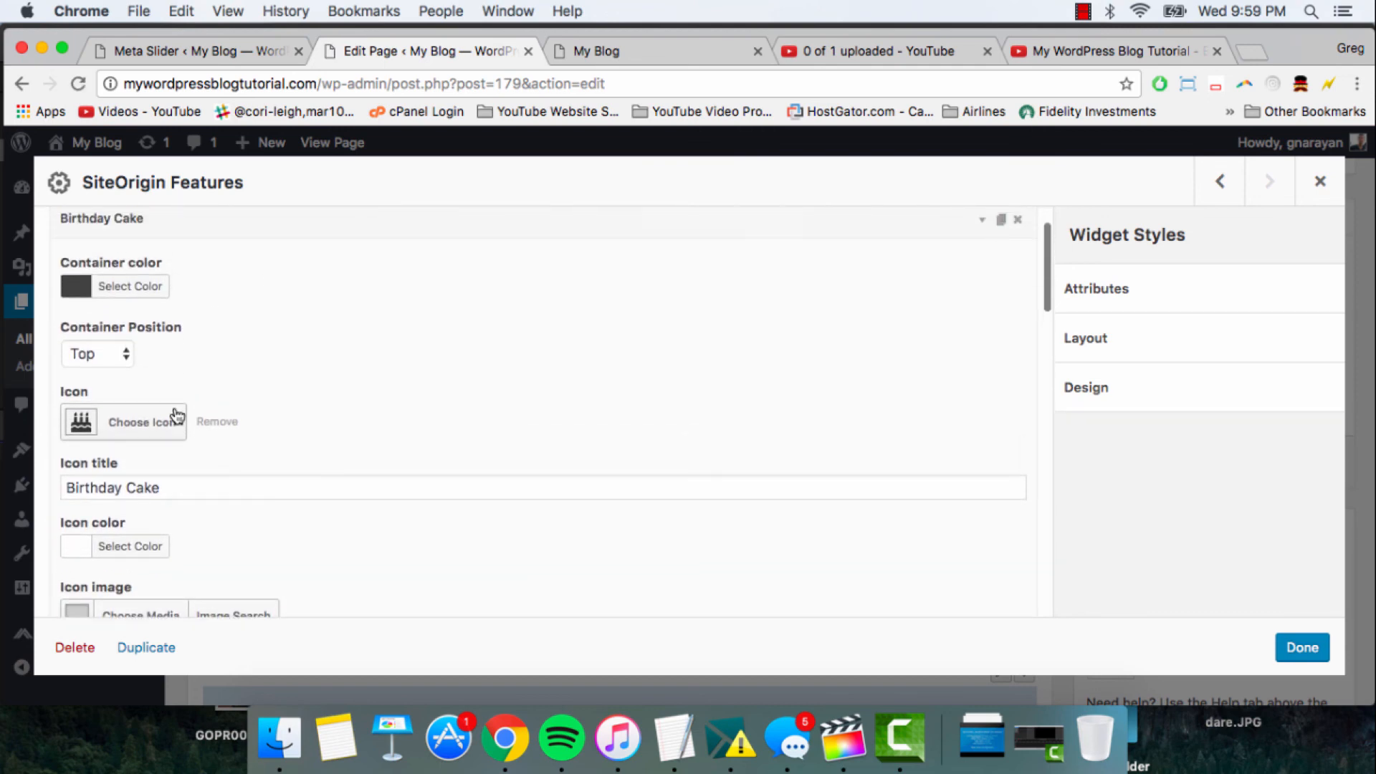
{"action": "left_click", "coordinate": [106, 288]}
{"action": "left_click", "coordinate": [128, 521]}
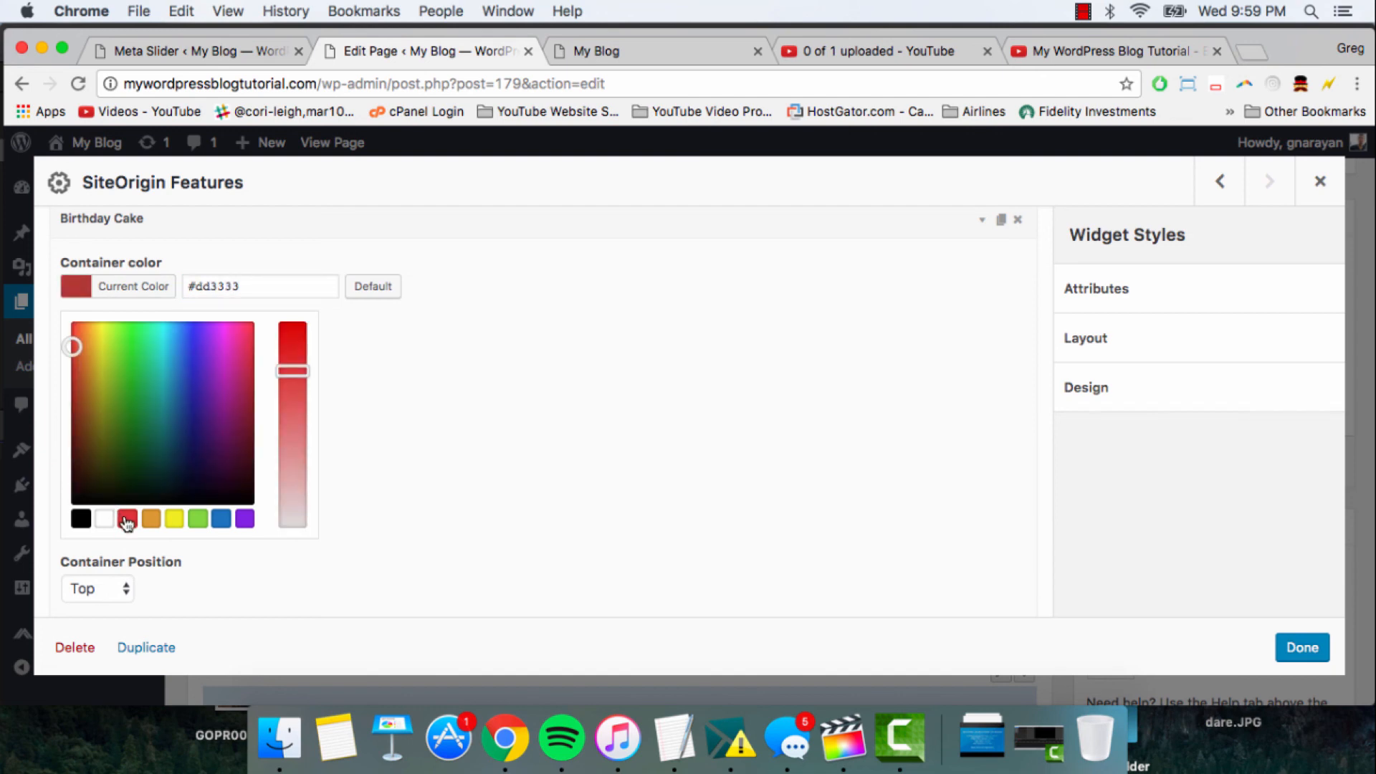
{"action": "left_click", "coordinate": [429, 220]}
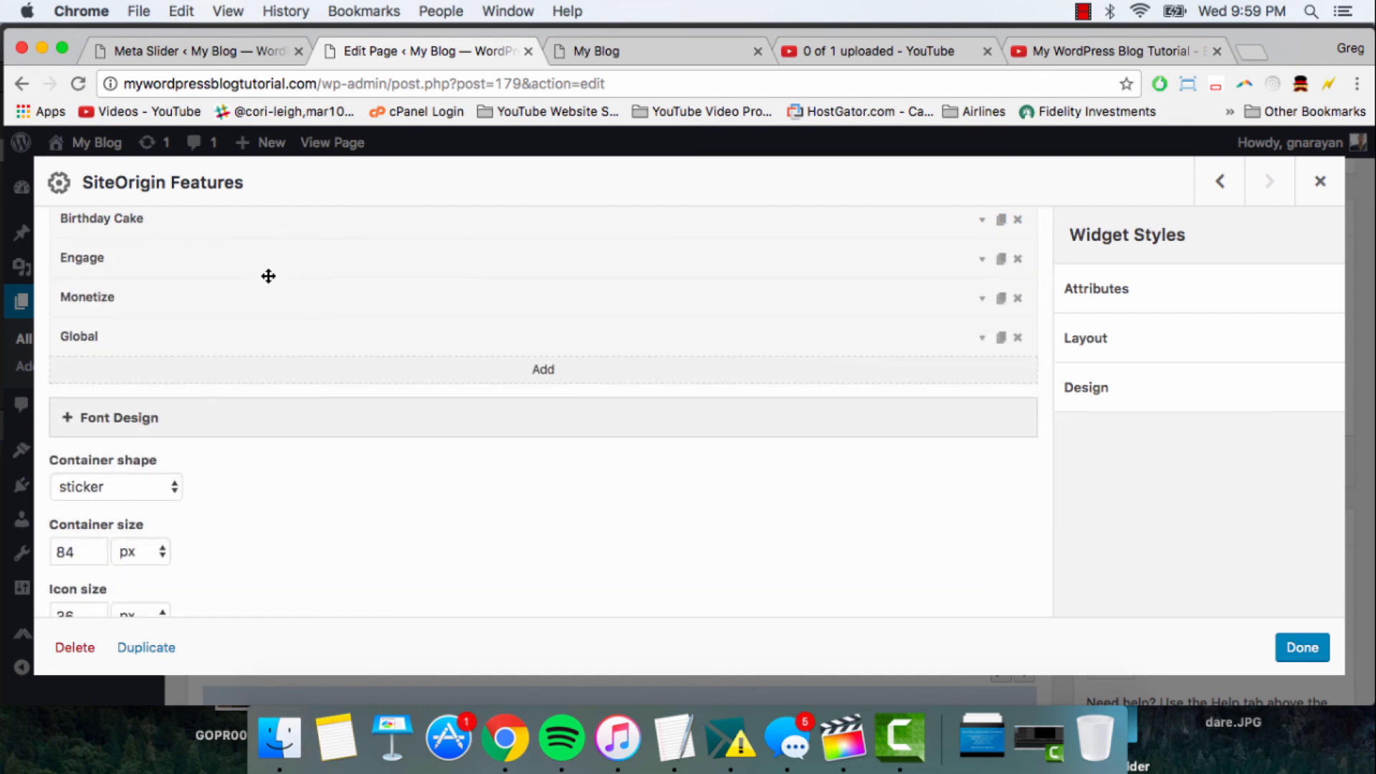
- Set the Engage feature's container color to the blue preset #1e73be and collapse the feature
{"action": "scroll", "coordinate": [301, 344], "scroll_direction": "up", "scroll_amount": 2}
{"action": "left_click", "coordinate": [328, 322]}
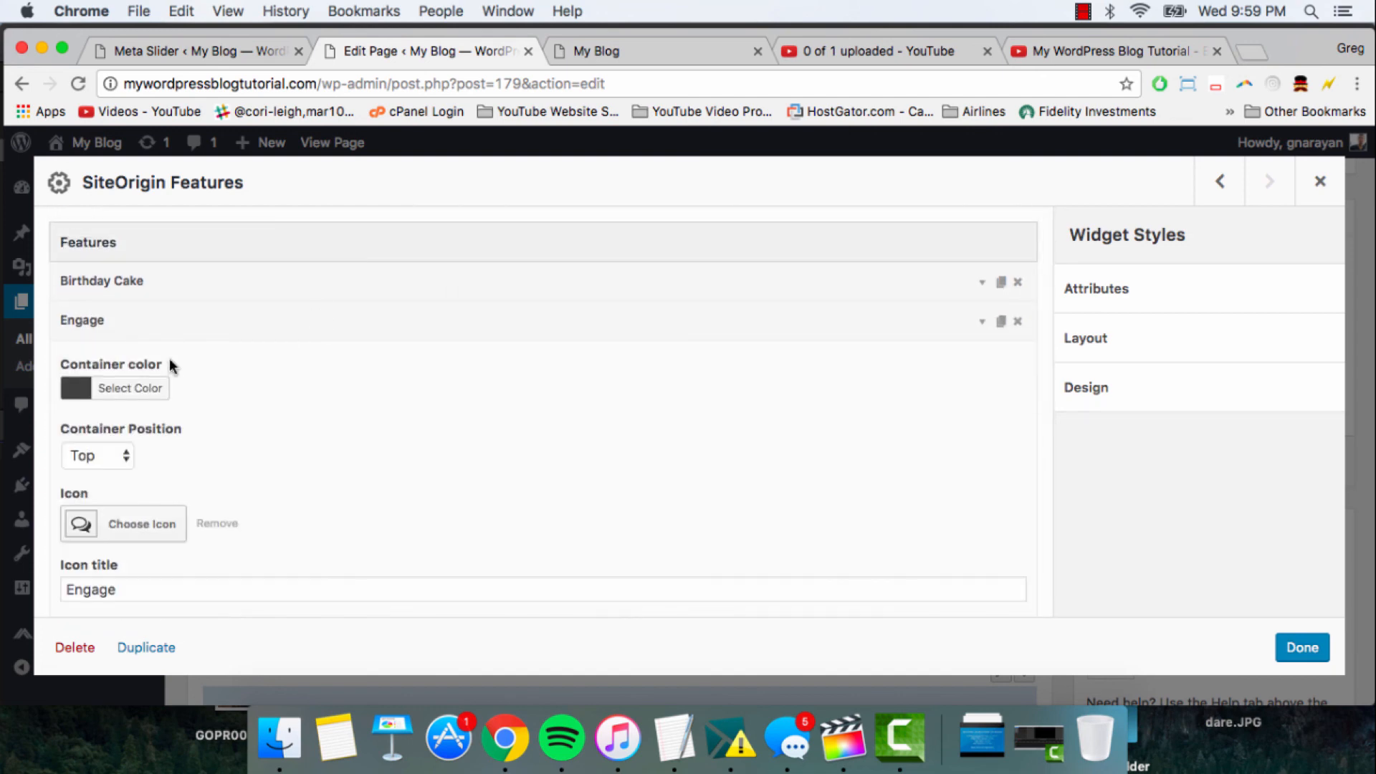
{"action": "left_click", "coordinate": [129, 389]}
{"action": "scroll", "coordinate": [152, 567], "scroll_direction": "down", "scroll_amount": 2}
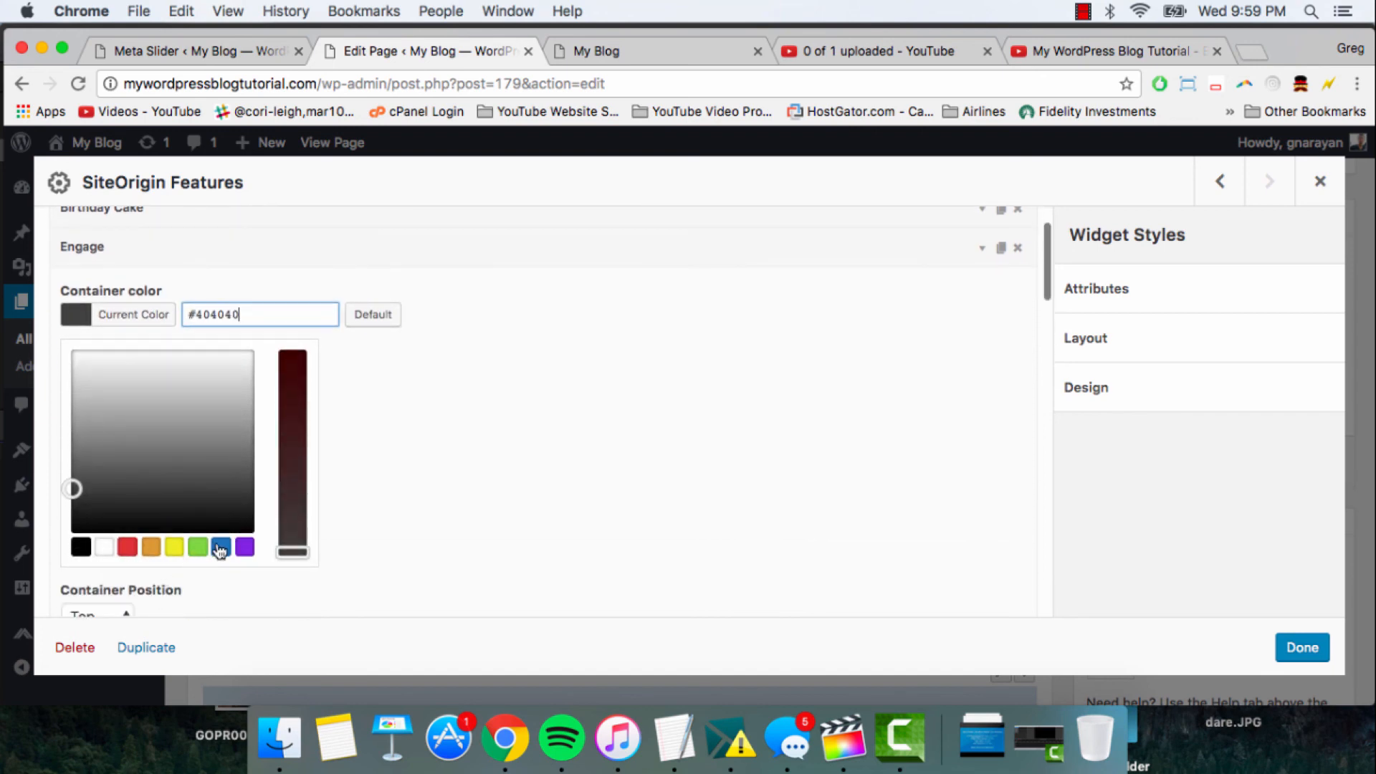
{"action": "left_click", "coordinate": [222, 548]}
{"action": "scroll", "coordinate": [380, 458], "scroll_direction": "up", "scroll_amount": 2}
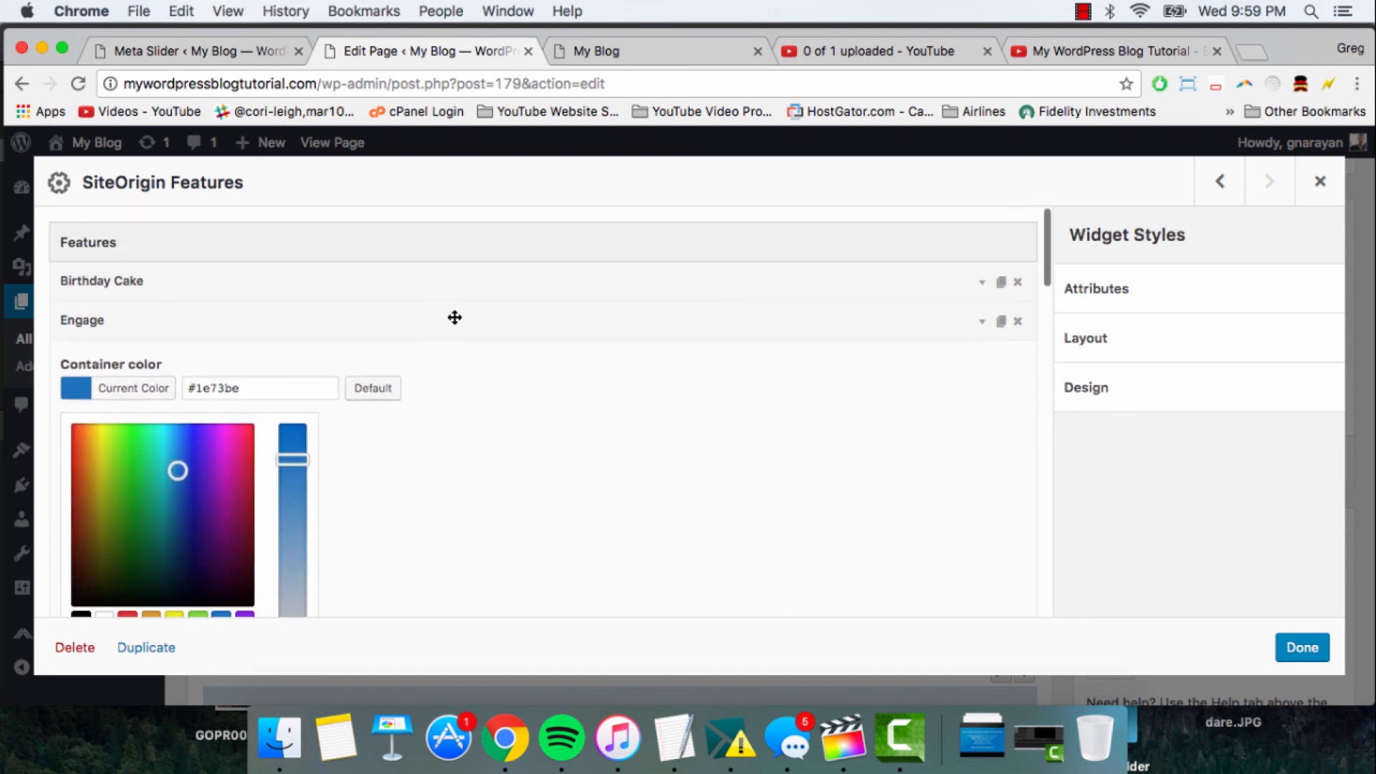
{"action": "left_click", "coordinate": [455, 317]}
- Expand the Monetize feature, set its container color to the yellow preset, and collapse it
{"action": "left_click", "coordinate": [308, 363]}
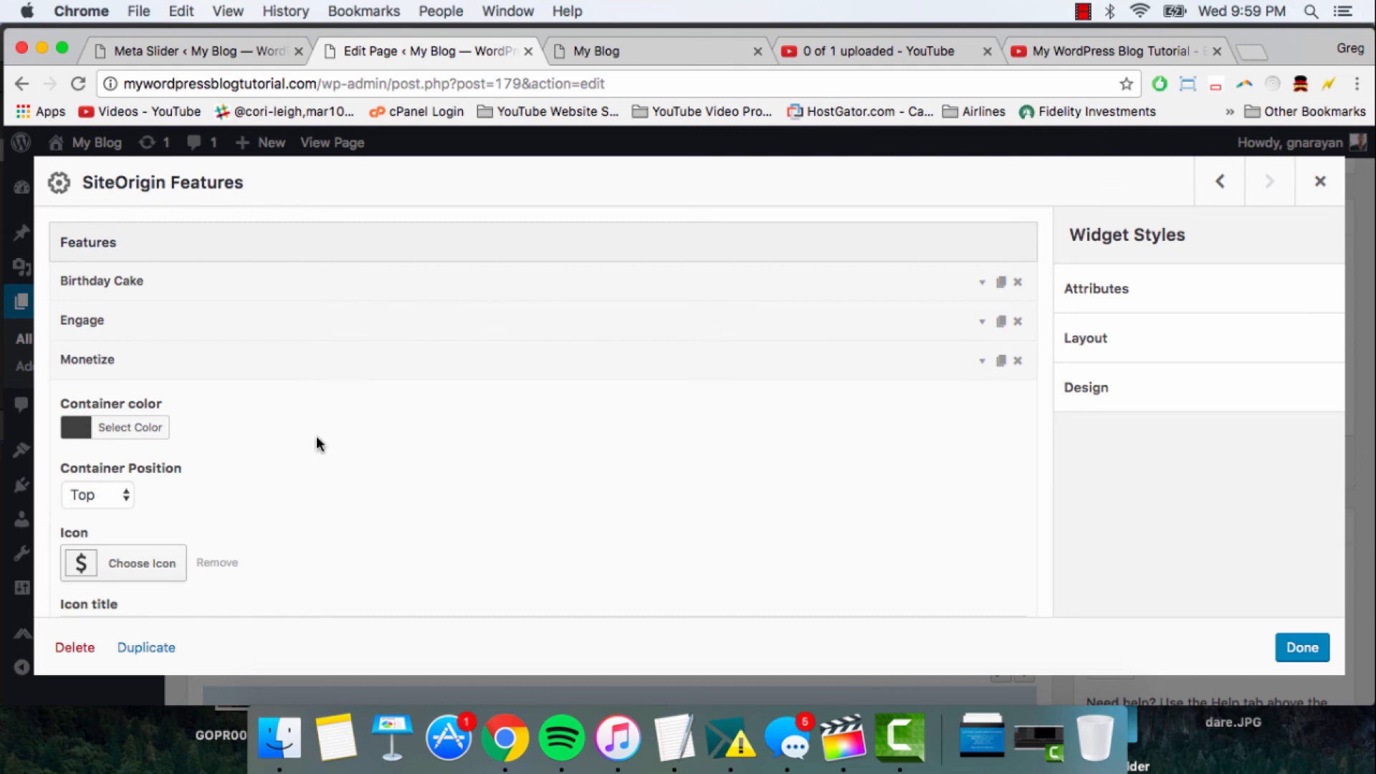
{"action": "scroll", "coordinate": [316, 436], "scroll_direction": "down", "scroll_amount": 2}
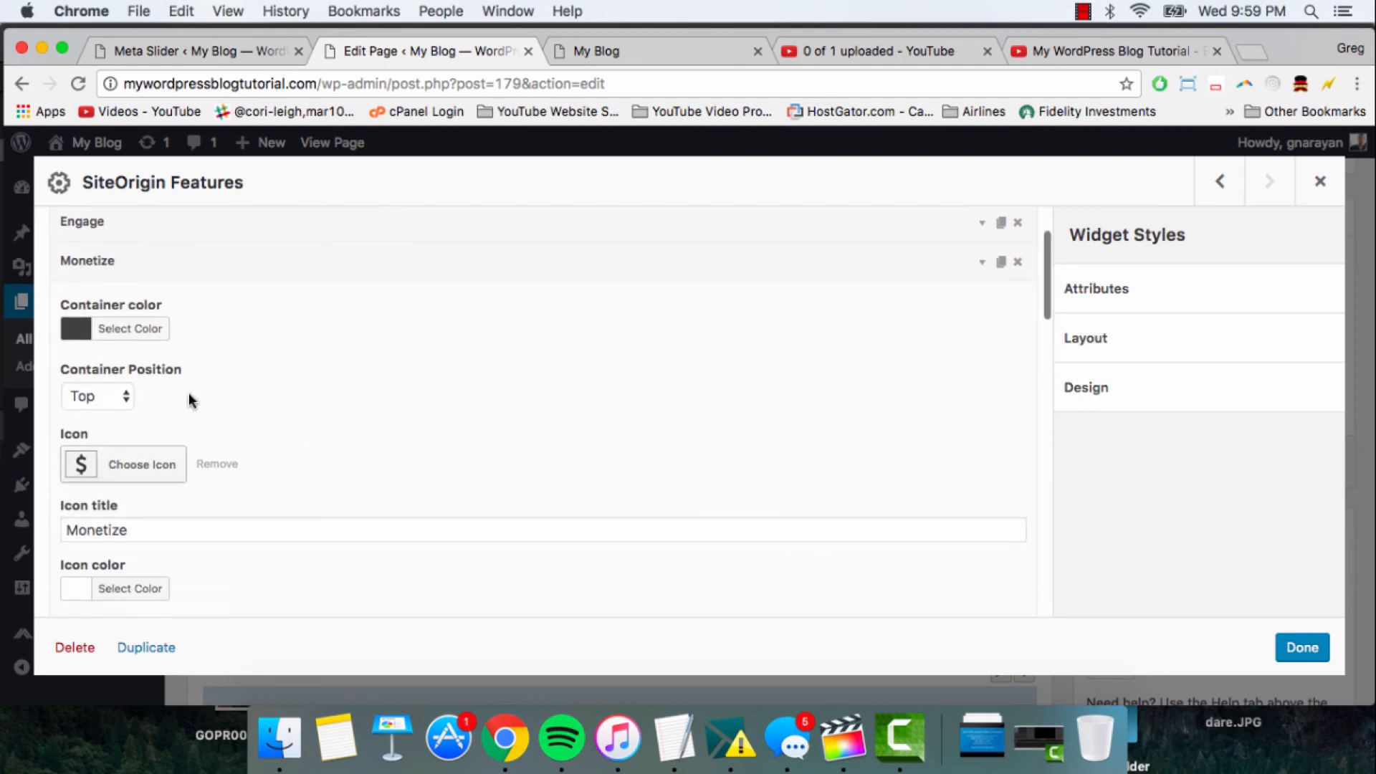
{"action": "left_click", "coordinate": [121, 335]}
{"action": "left_click", "coordinate": [174, 561]}
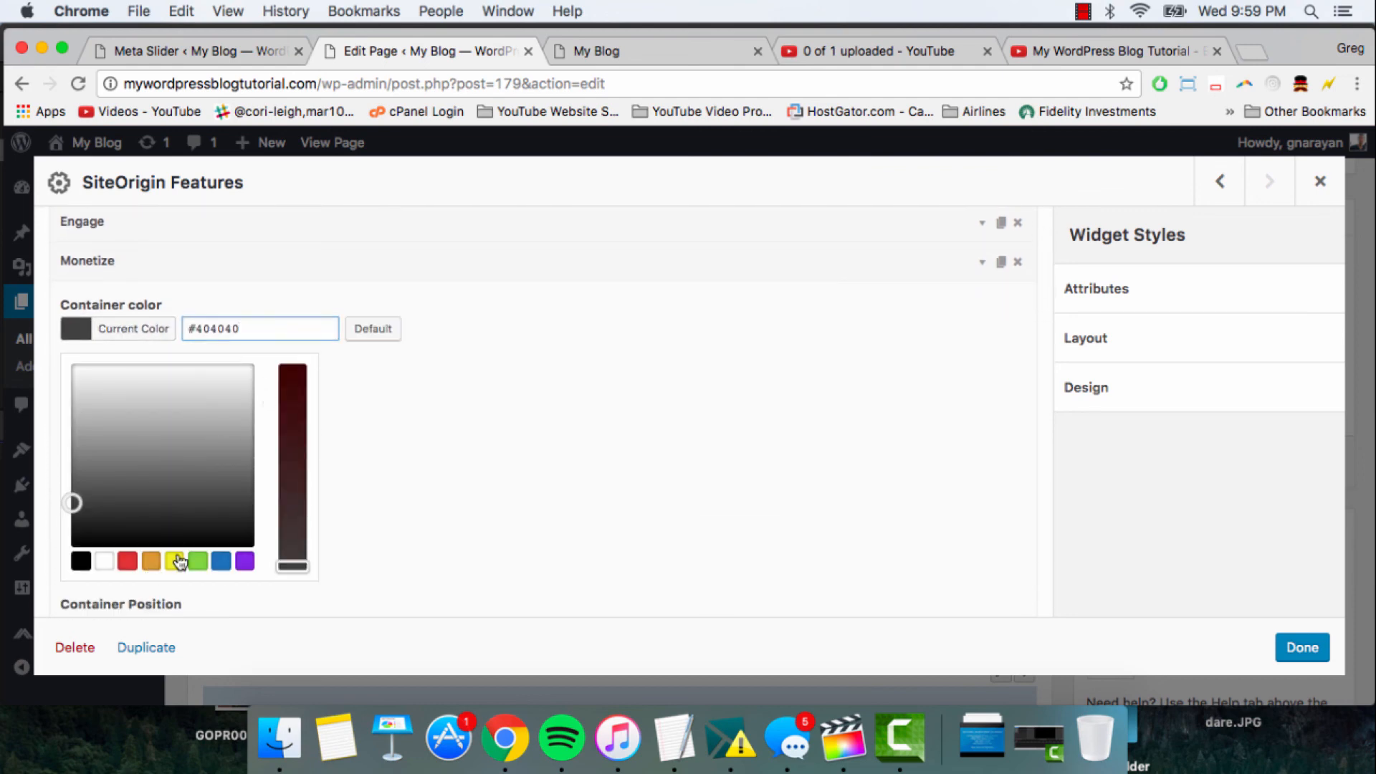
{"action": "left_click", "coordinate": [450, 272]}
- Expand the Global feature, set its container color to the green preset #81d742, and collapse it
{"action": "scroll", "coordinate": [269, 372], "scroll_direction": "down", "scroll_amount": 3}
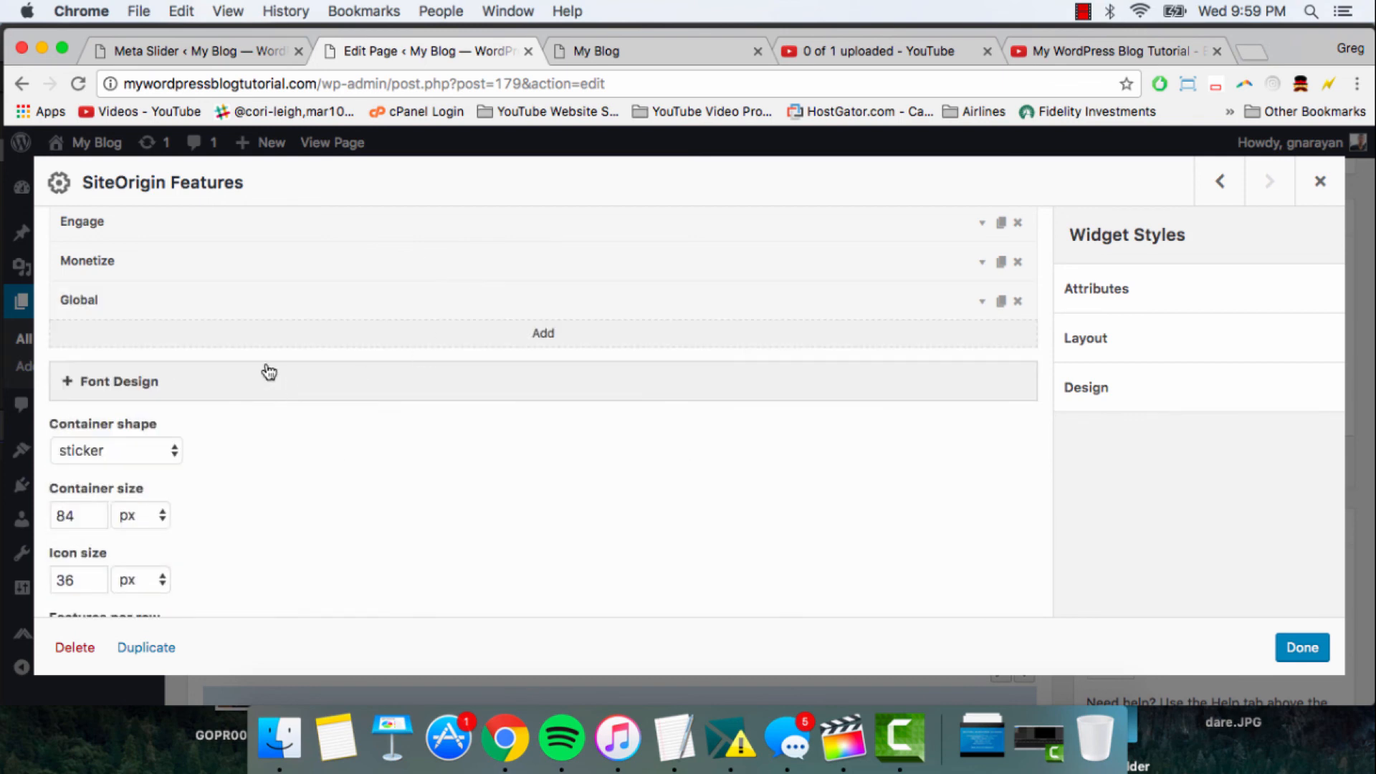
{"action": "left_click", "coordinate": [282, 296]}
{"action": "left_click", "coordinate": [63, 378]}
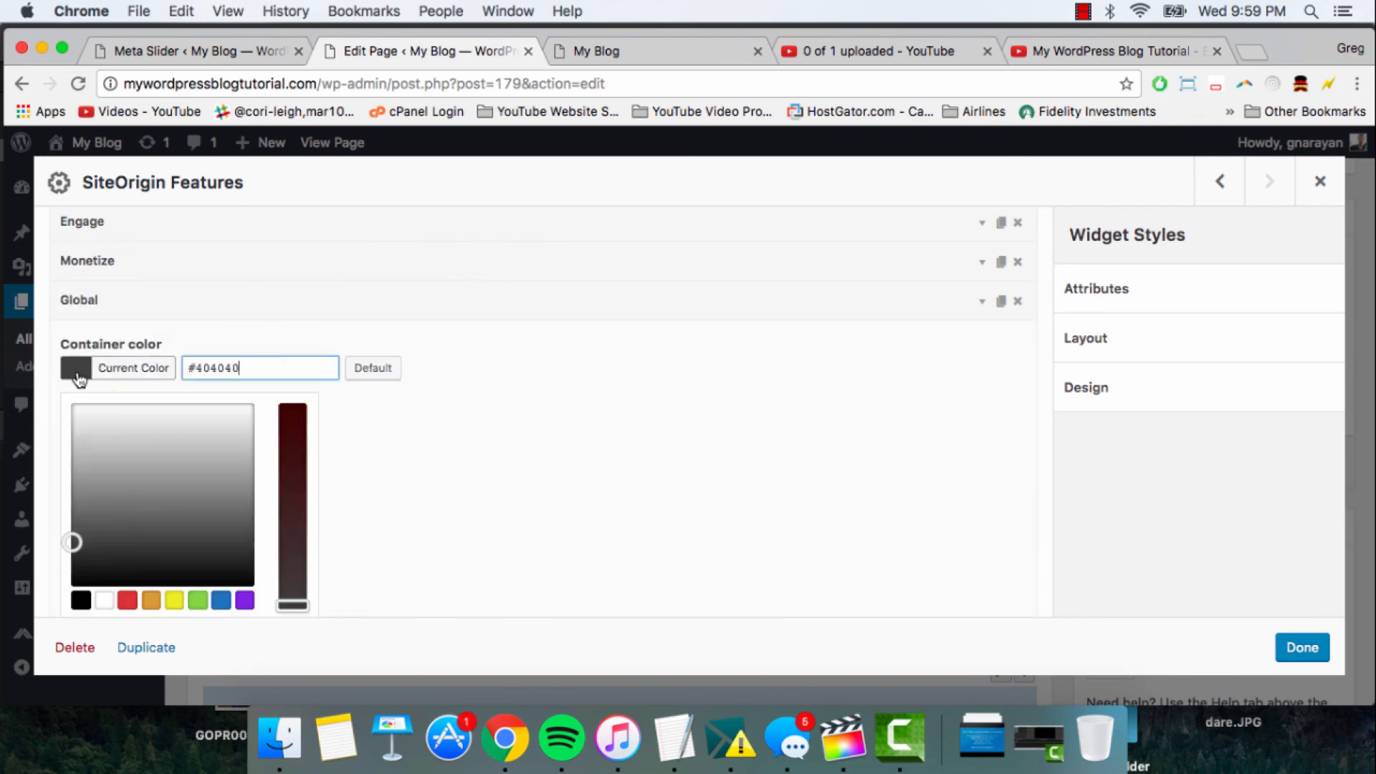
{"action": "left_click", "coordinate": [199, 606]}
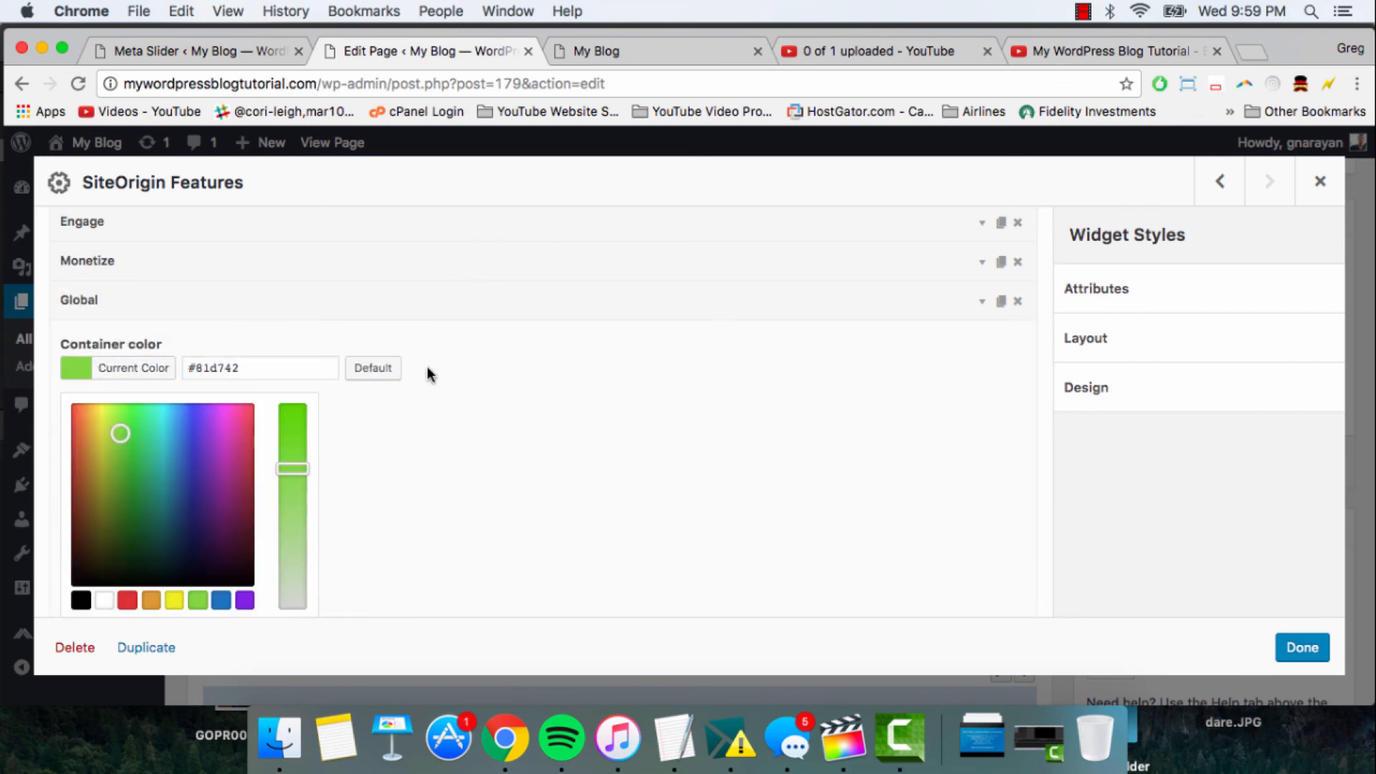
{"action": "left_click", "coordinate": [424, 305]}
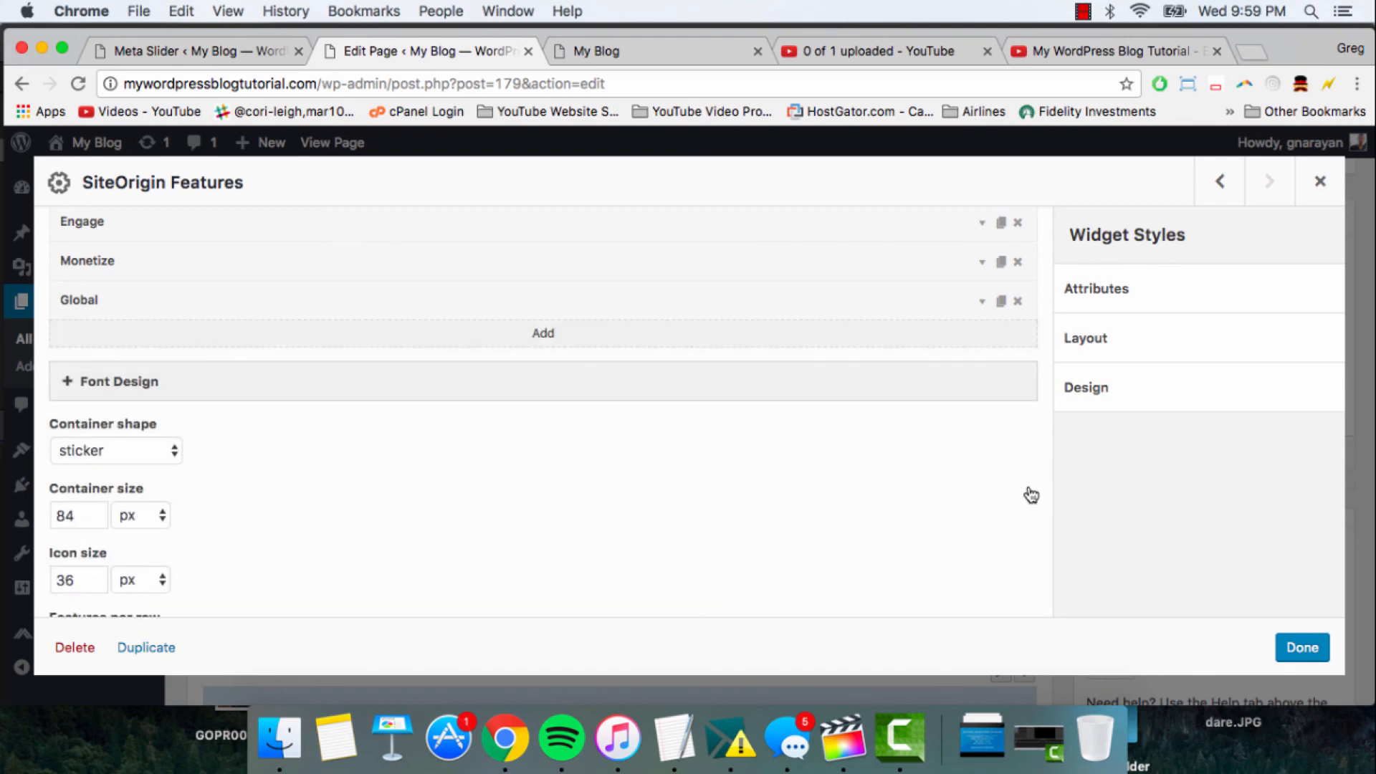
- Update the page with the widget changes applied and reload the live My Blog front page
{"action": "left_click", "coordinate": [1302, 649]}
{"action": "left_click", "coordinate": [1302, 464]}
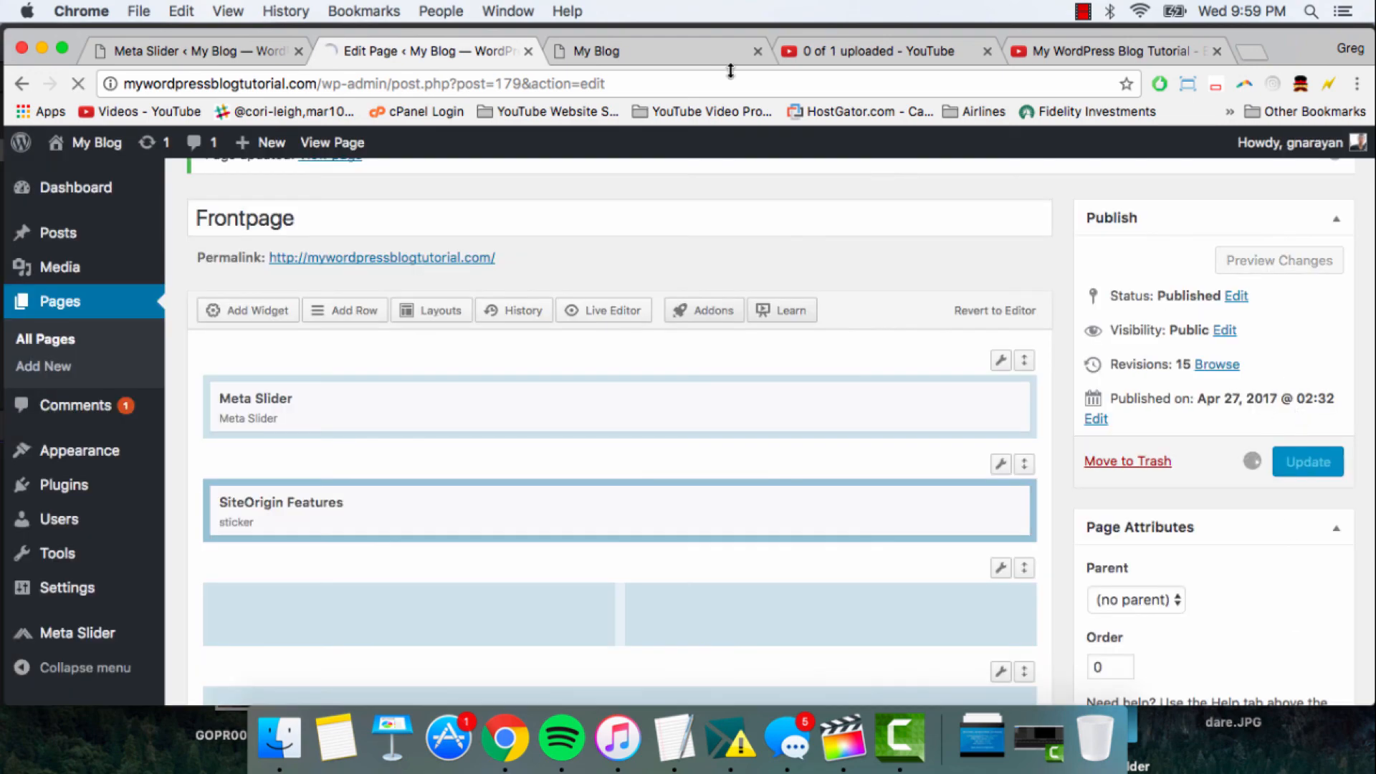
{"action": "left_click", "coordinate": [628, 51]}
{"action": "left_click", "coordinate": [542, 83]}
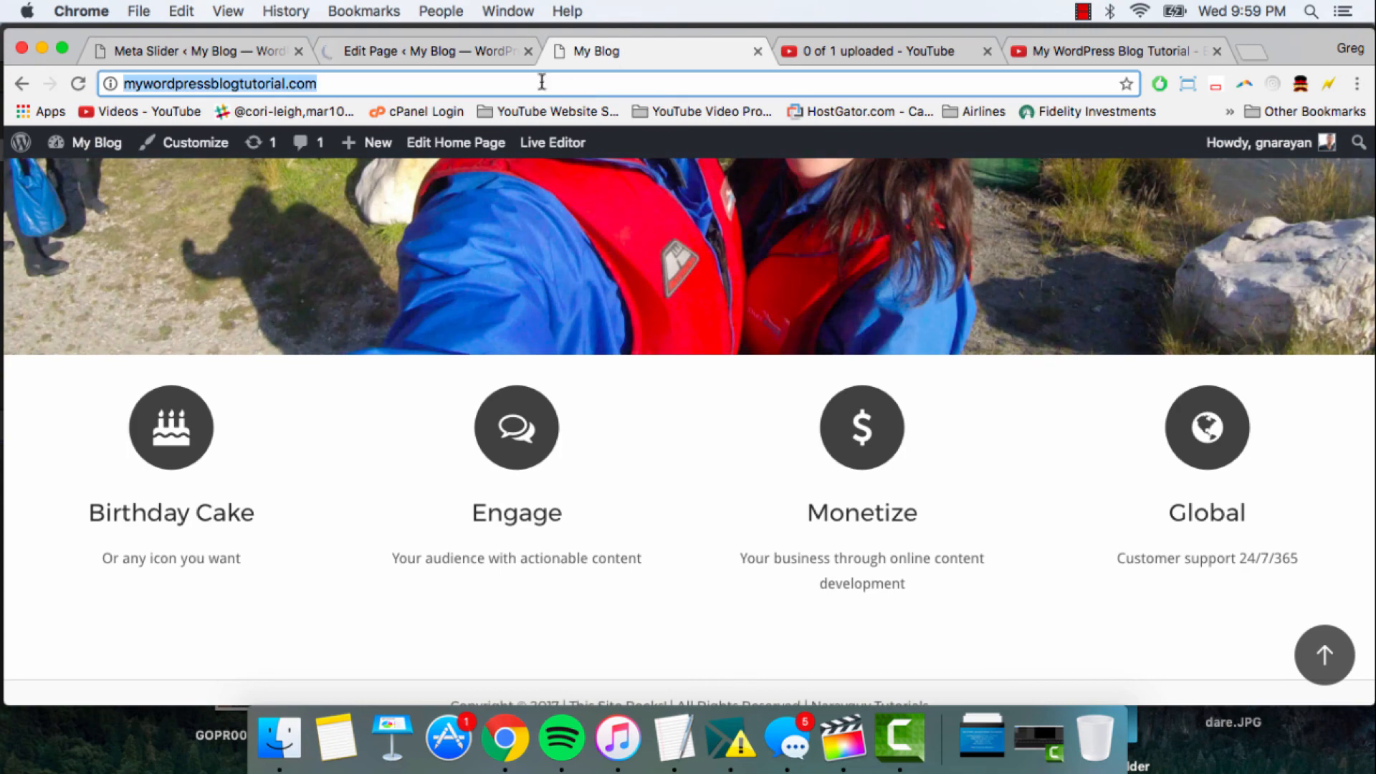
{"action": "left_click", "coordinate": [79, 85]}
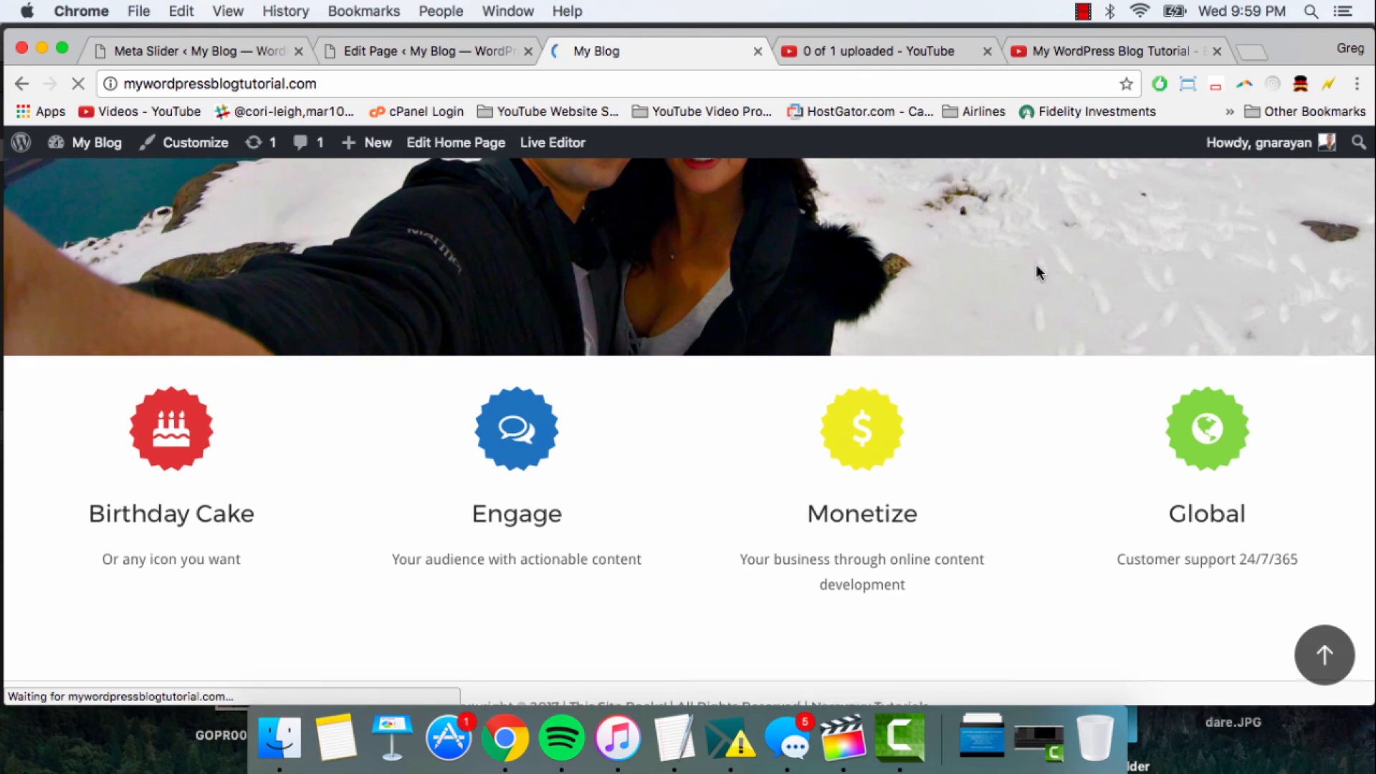
- Check the slideshow and the restyled feature icons on the live page, and return to the empty rows in the page editor
{"action": "scroll", "coordinate": [1035, 264], "scroll_direction": "up", "scroll_amount": 8}
{"action": "scroll", "coordinate": [1036, 264], "scroll_direction": "down", "scroll_amount": 4}
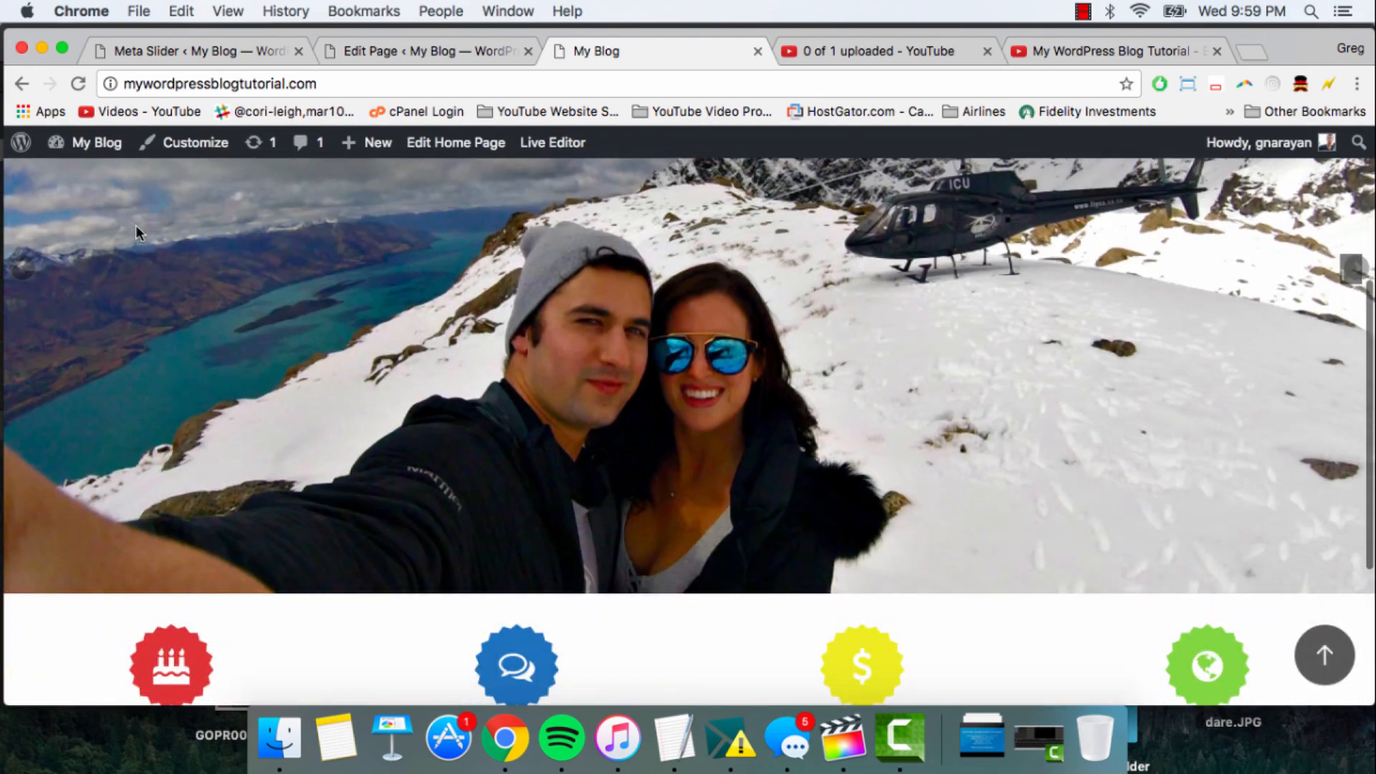
{"action": "scroll", "coordinate": [136, 228], "scroll_direction": "down", "scroll_amount": 4}
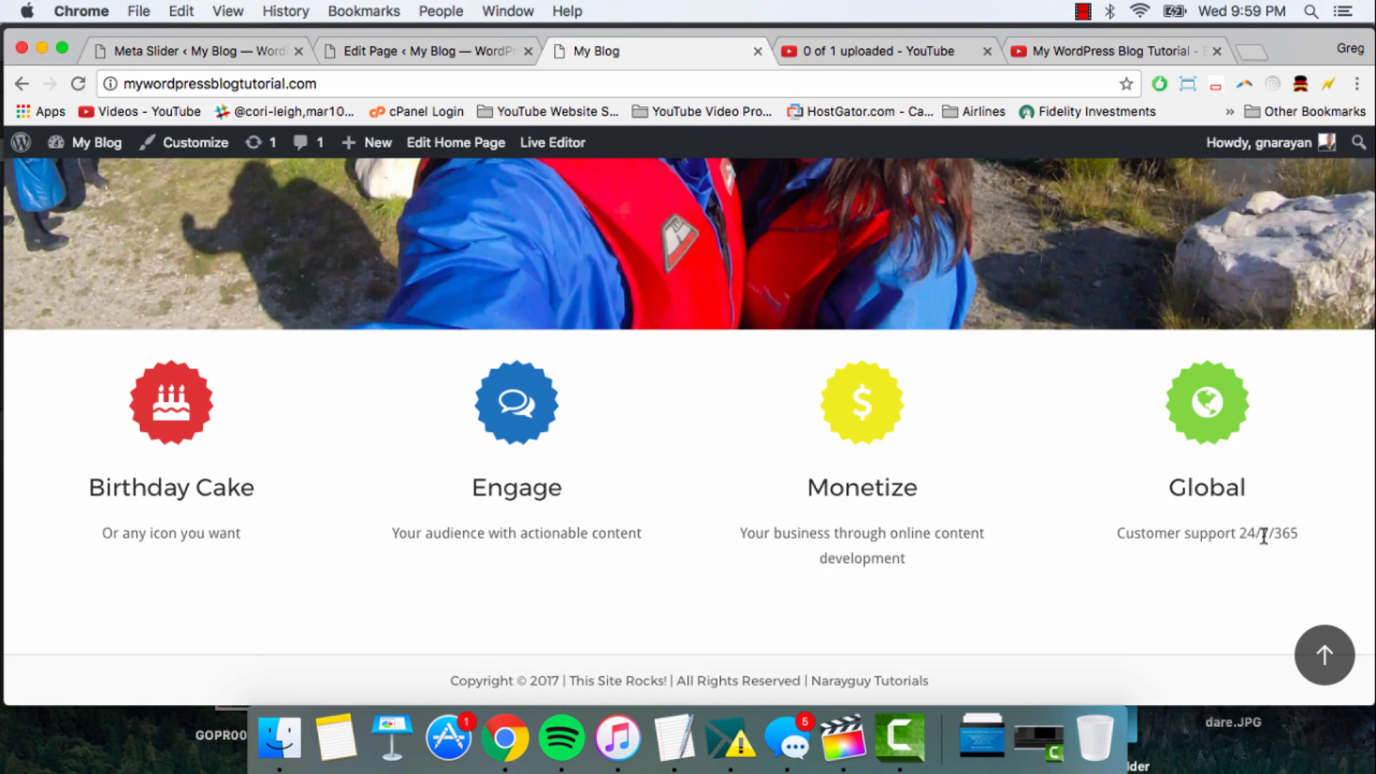
{"action": "scroll", "coordinate": [1261, 535], "scroll_direction": "up", "scroll_amount": 10}
{"action": "left_click", "coordinate": [439, 52]}
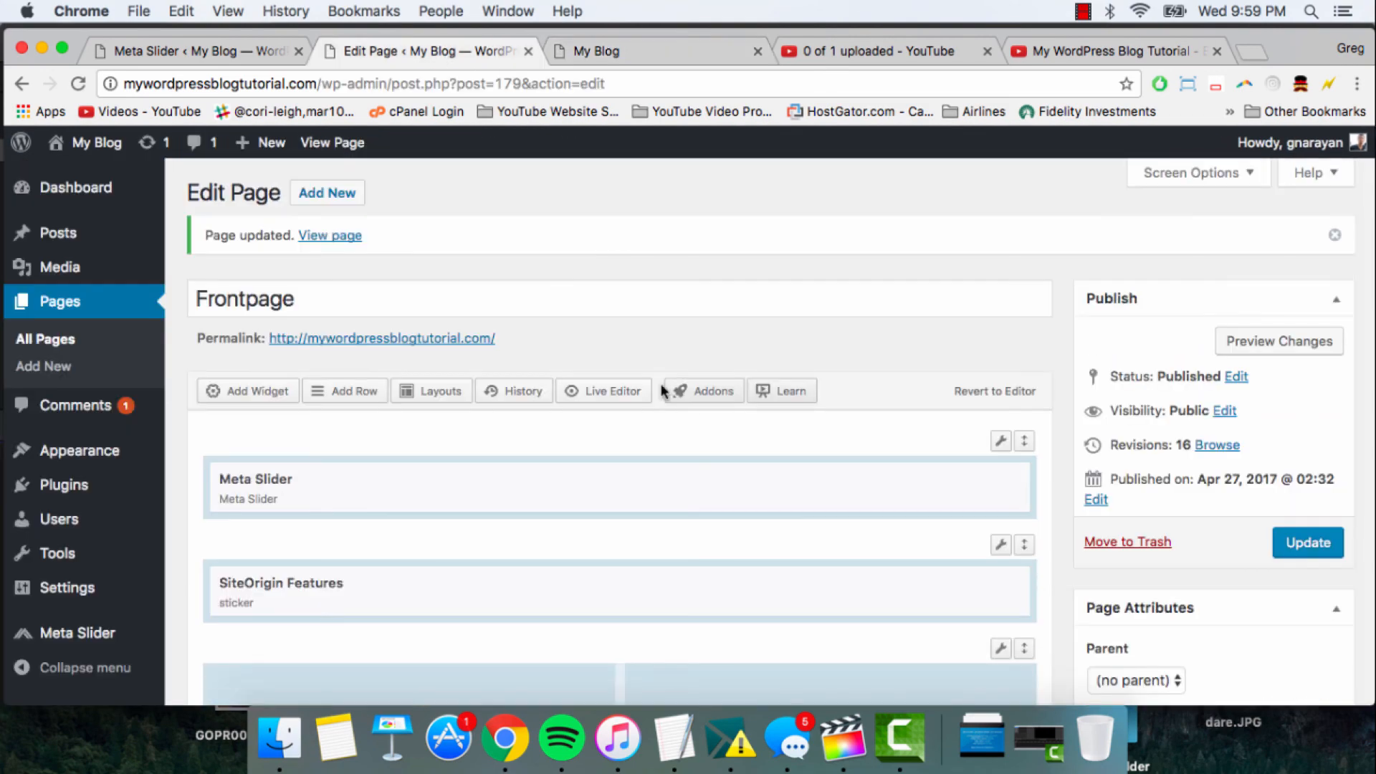
{"action": "scroll", "coordinate": [660, 387], "scroll_direction": "down", "scroll_amount": 5}
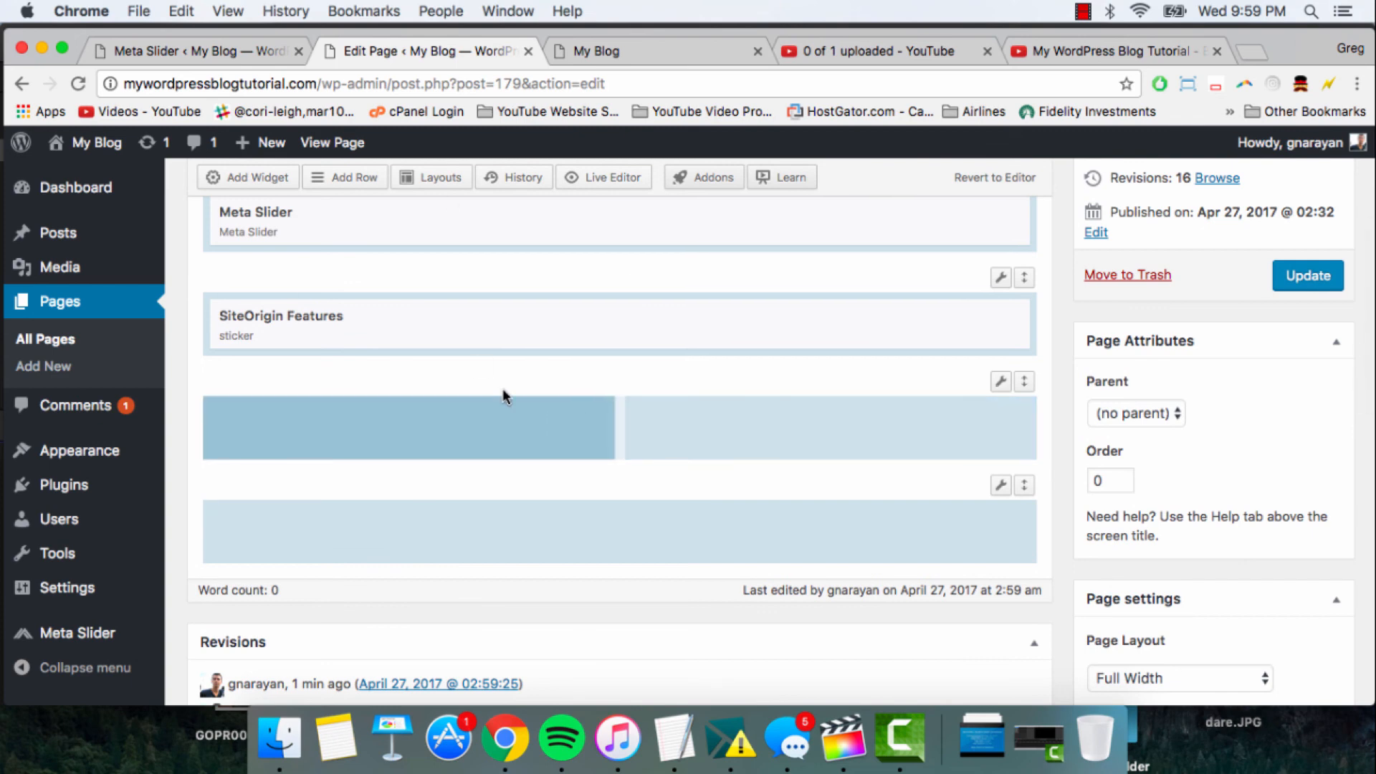
- Add a SiteOrigin Editor widget to the first cell of the empty two-column row and open it for editing
{"action": "scroll", "coordinate": [504, 392], "scroll_direction": "up", "scroll_amount": 2}
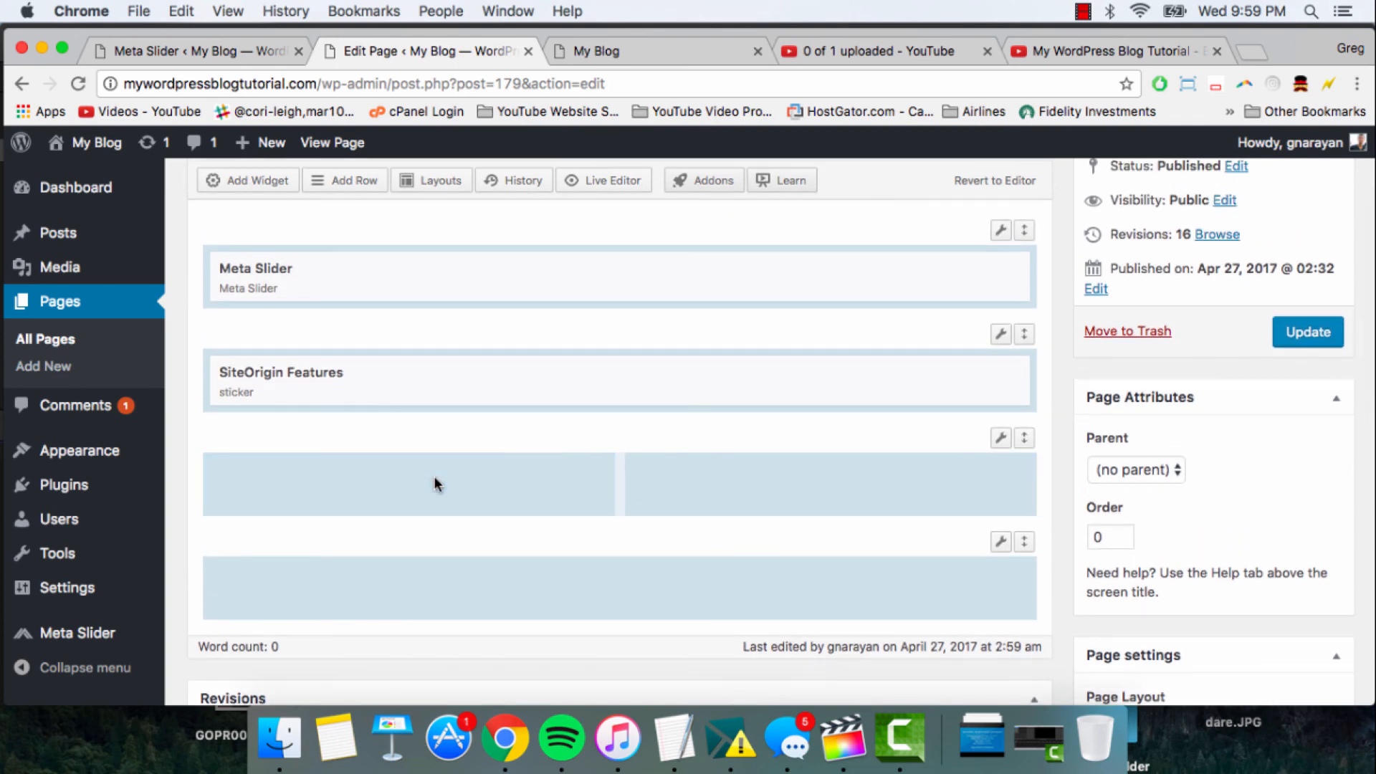
{"action": "scroll", "coordinate": [393, 313], "scroll_direction": "up", "scroll_amount": 1}
{"action": "scroll", "coordinate": [390, 306], "scroll_direction": "up", "scroll_amount": 2}
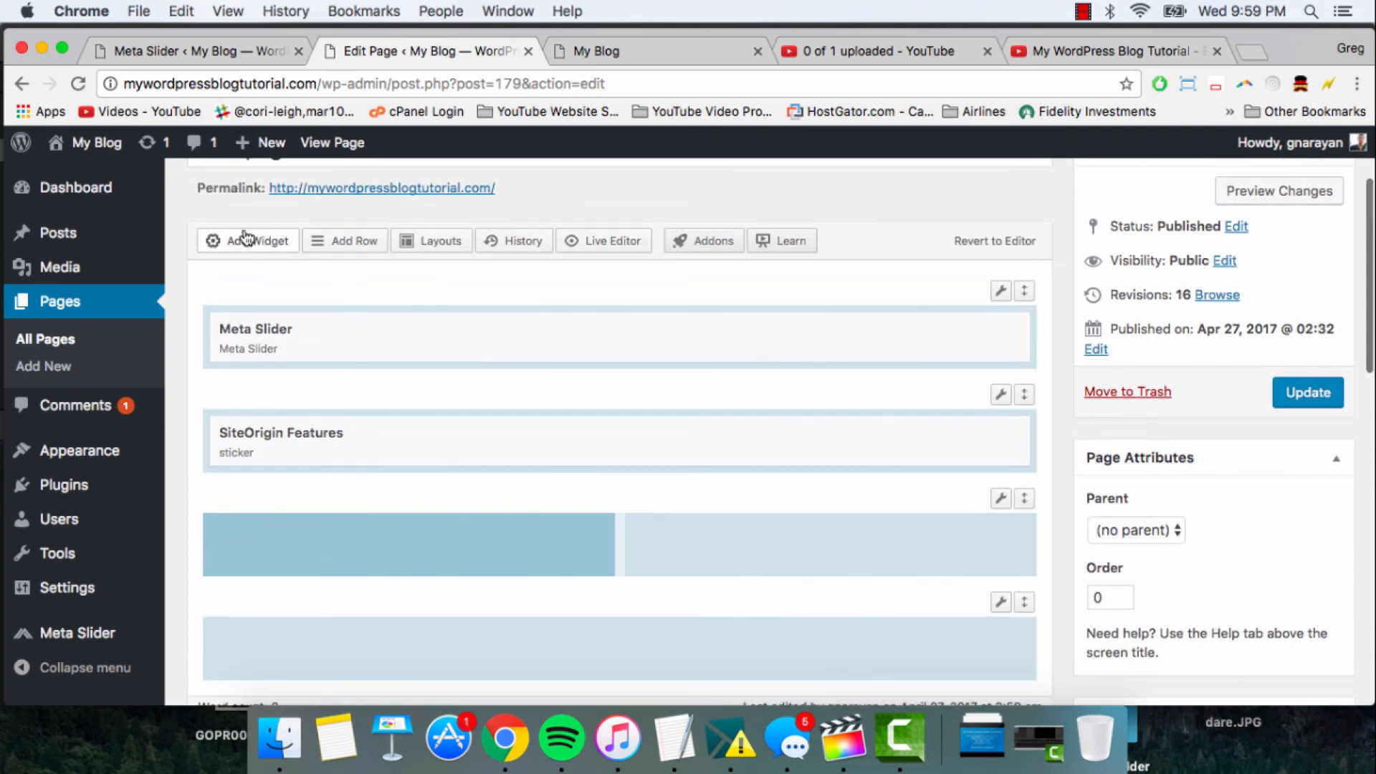
{"action": "left_click", "coordinate": [247, 238]}
{"action": "scroll", "coordinate": [566, 324], "scroll_direction": "down", "scroll_amount": 2}
{"action": "scroll", "coordinate": [566, 324], "scroll_direction": "down", "scroll_amount": 2}
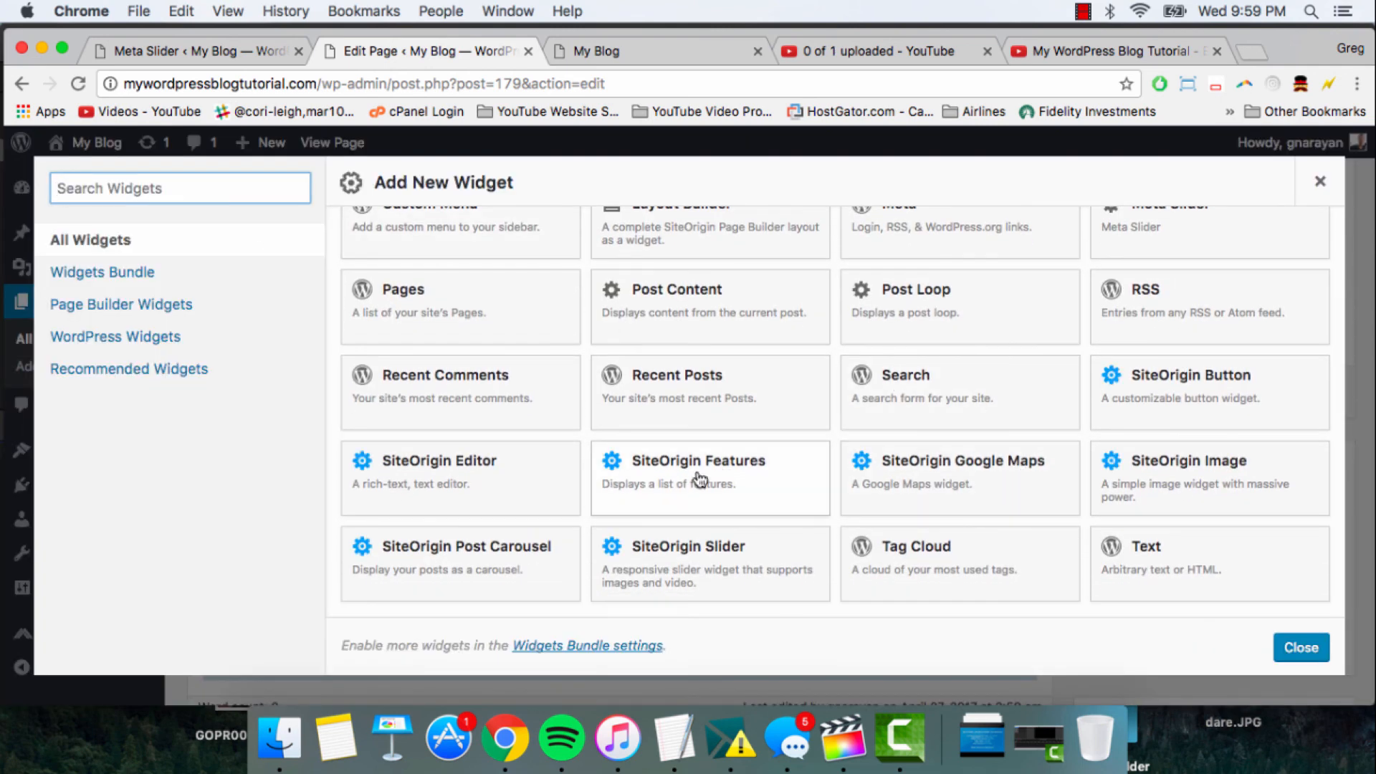
{"action": "left_click", "coordinate": [455, 485]}
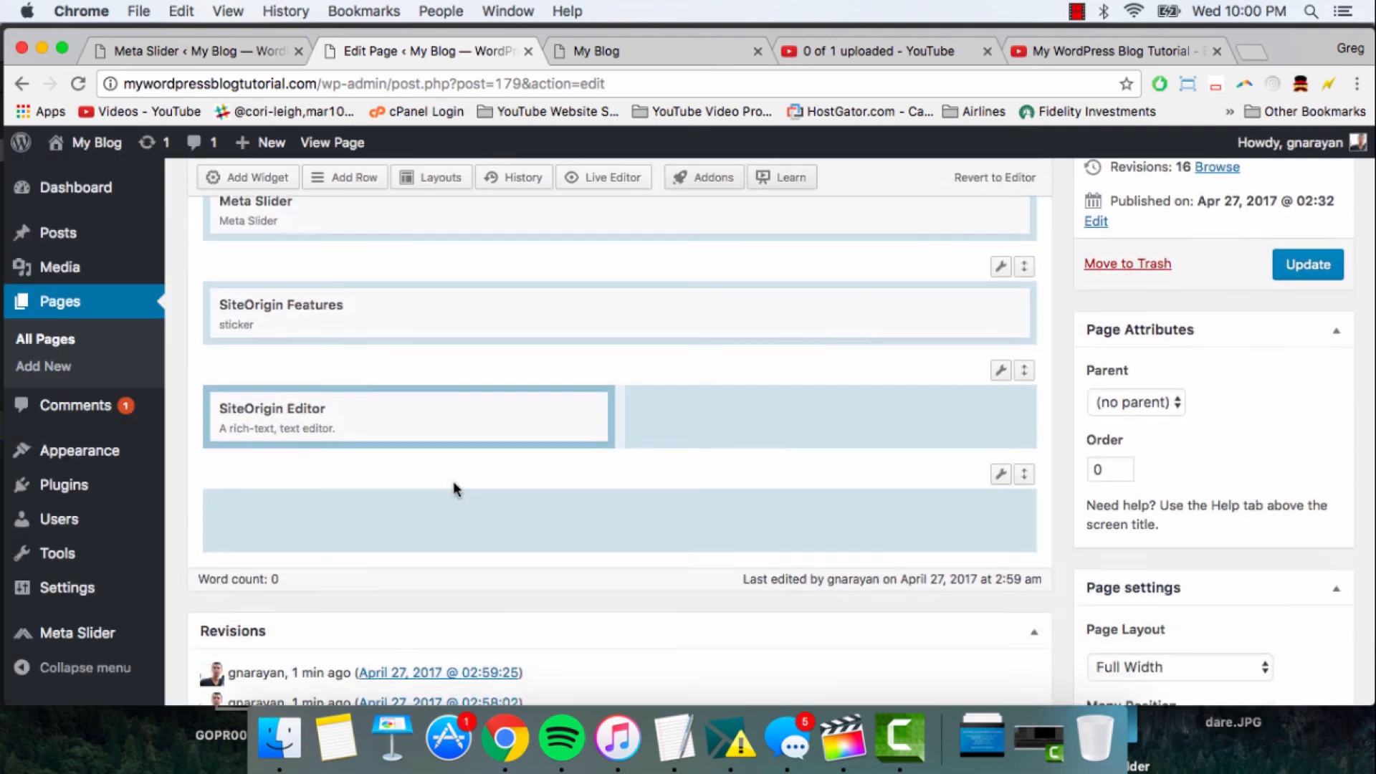
{"action": "left_click", "coordinate": [423, 399]}
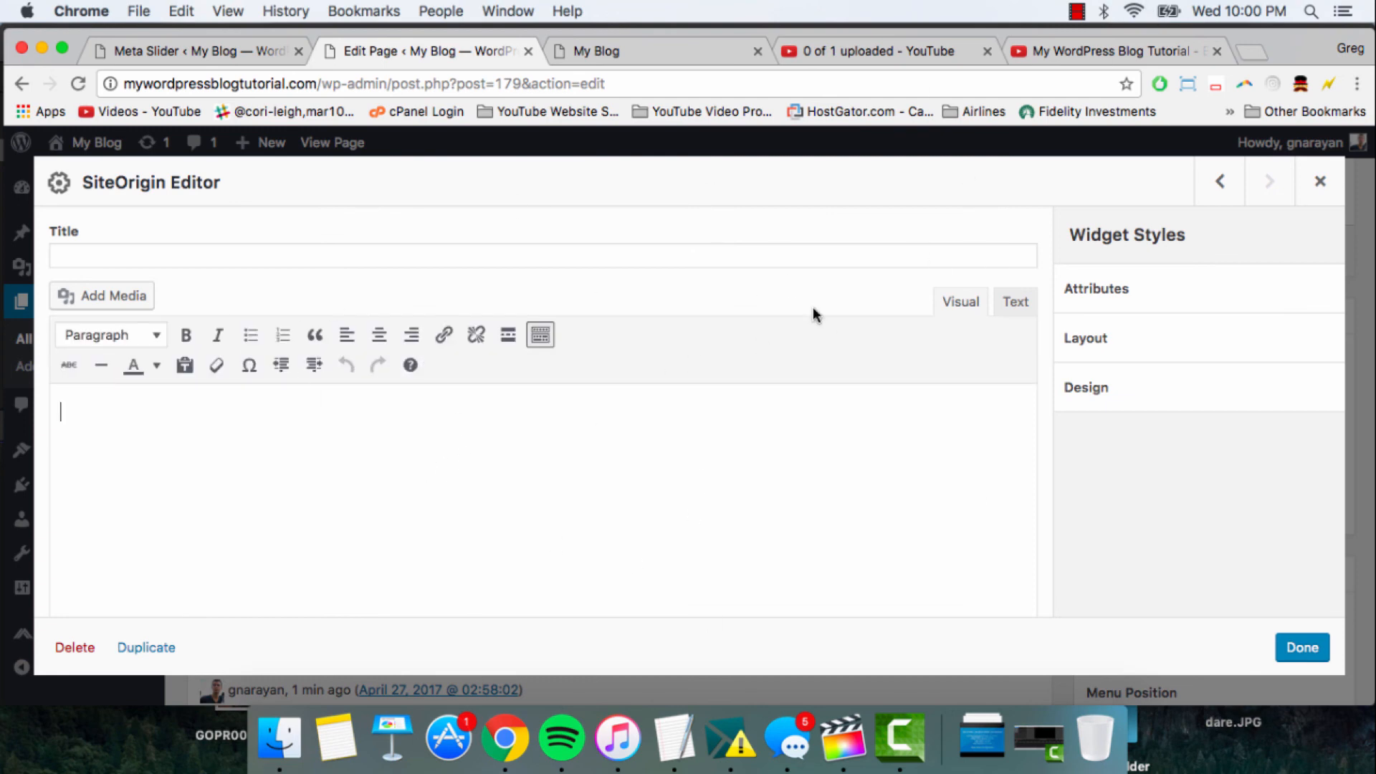
- In a new browser tab, search the web for "lorem ipsum" and open the lipsum.com result
{"action": "left_click", "coordinate": [1255, 47]}
{"action": "type", "text": "lorem i"}
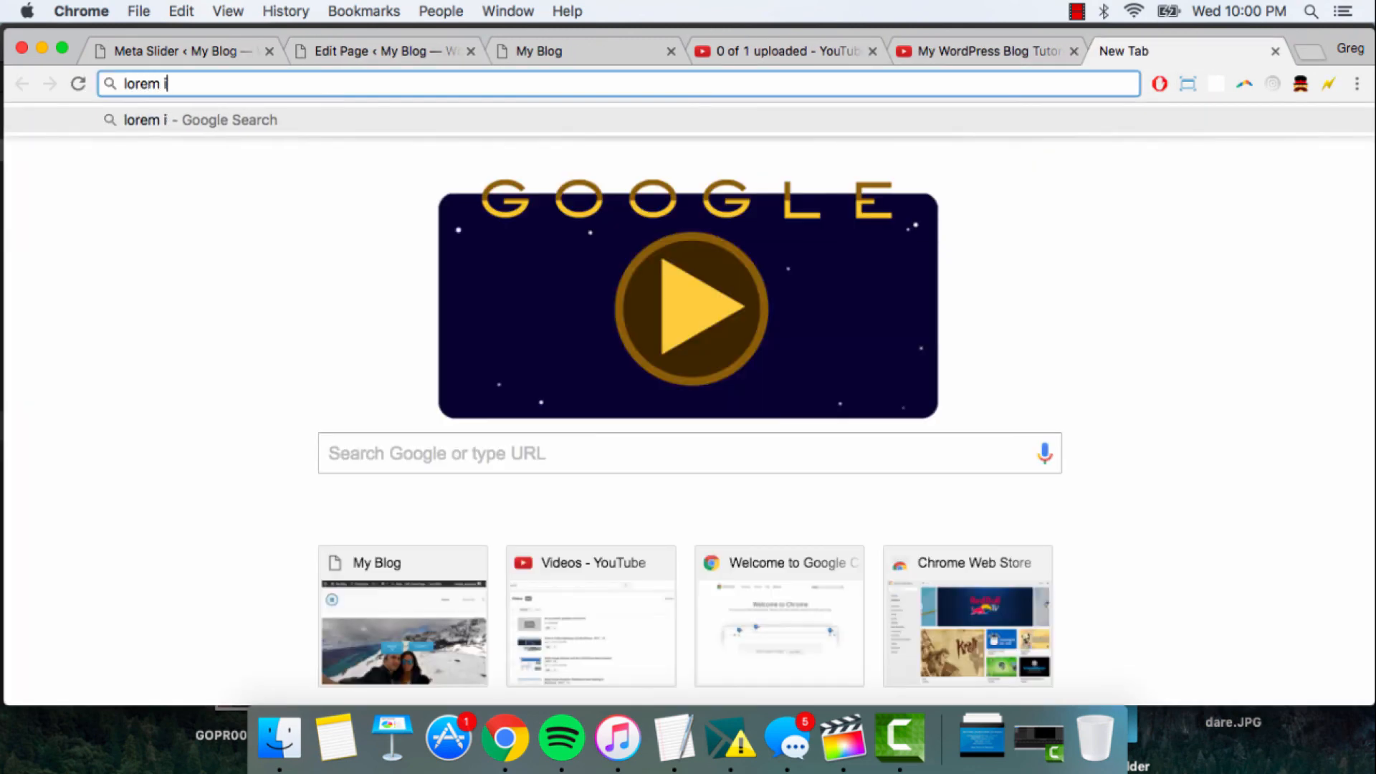
{"action": "type", "text": "psum"}
{"action": "key", "text": "Return"}
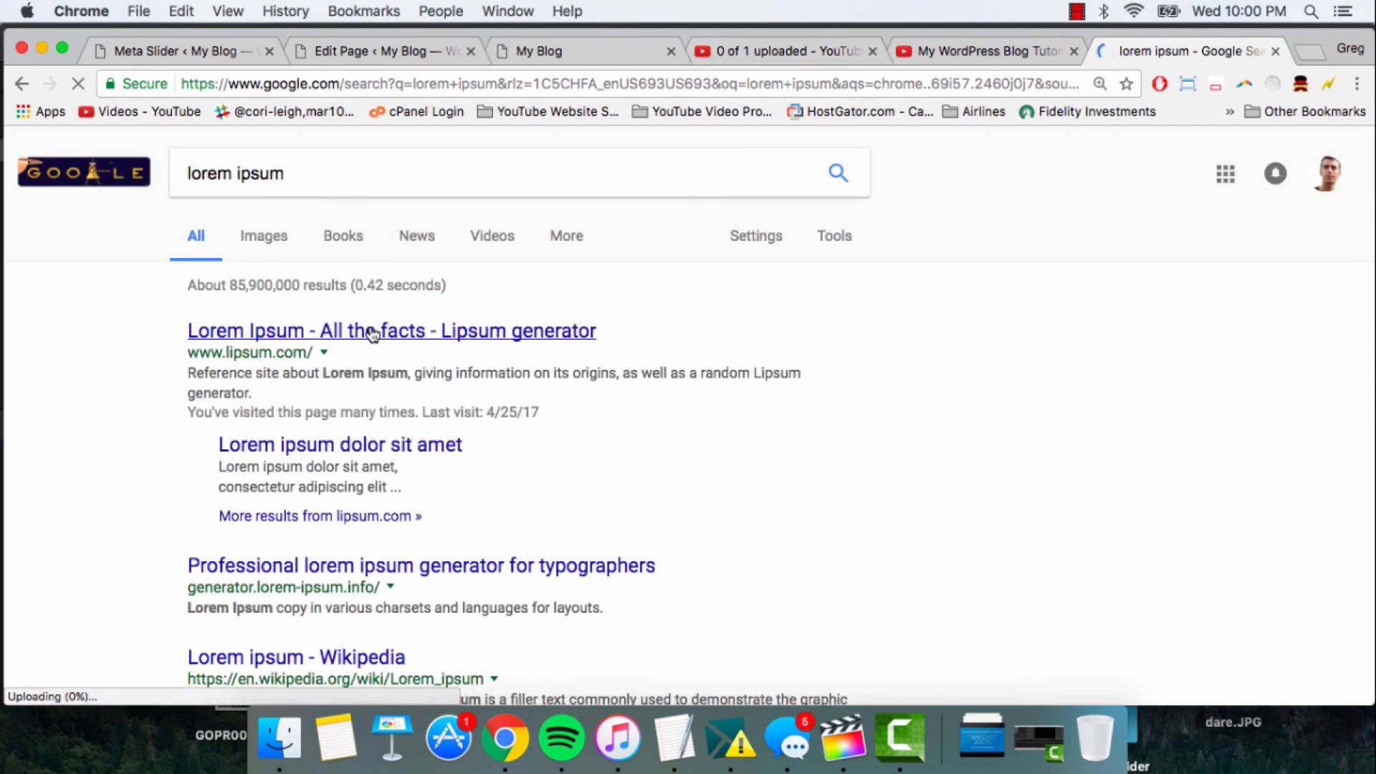
{"action": "left_click", "coordinate": [372, 334]}
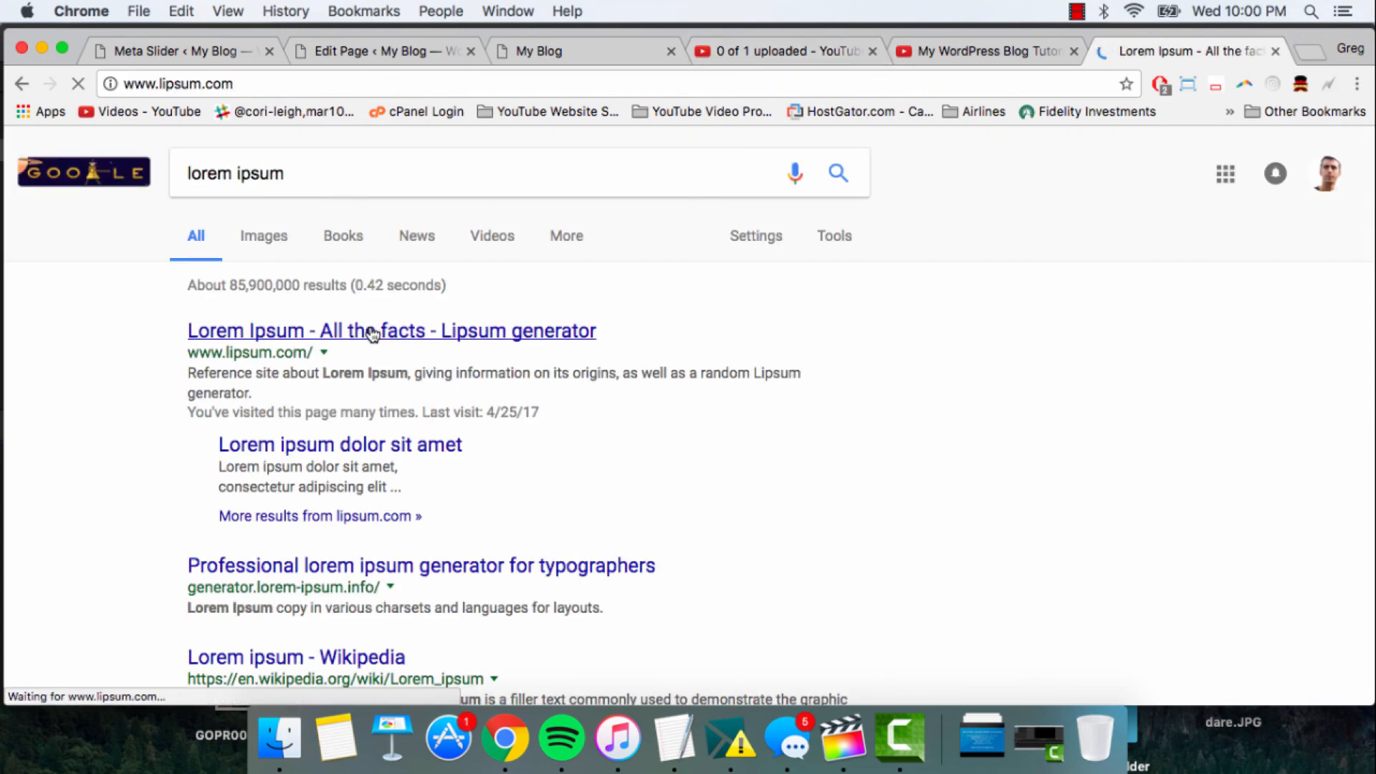
- Find and copy the standard Lorem Ipsum passage used since the 1500s on lipsum.com
{"action": "scroll", "coordinate": [476, 446], "scroll_direction": "down", "scroll_amount": 5}
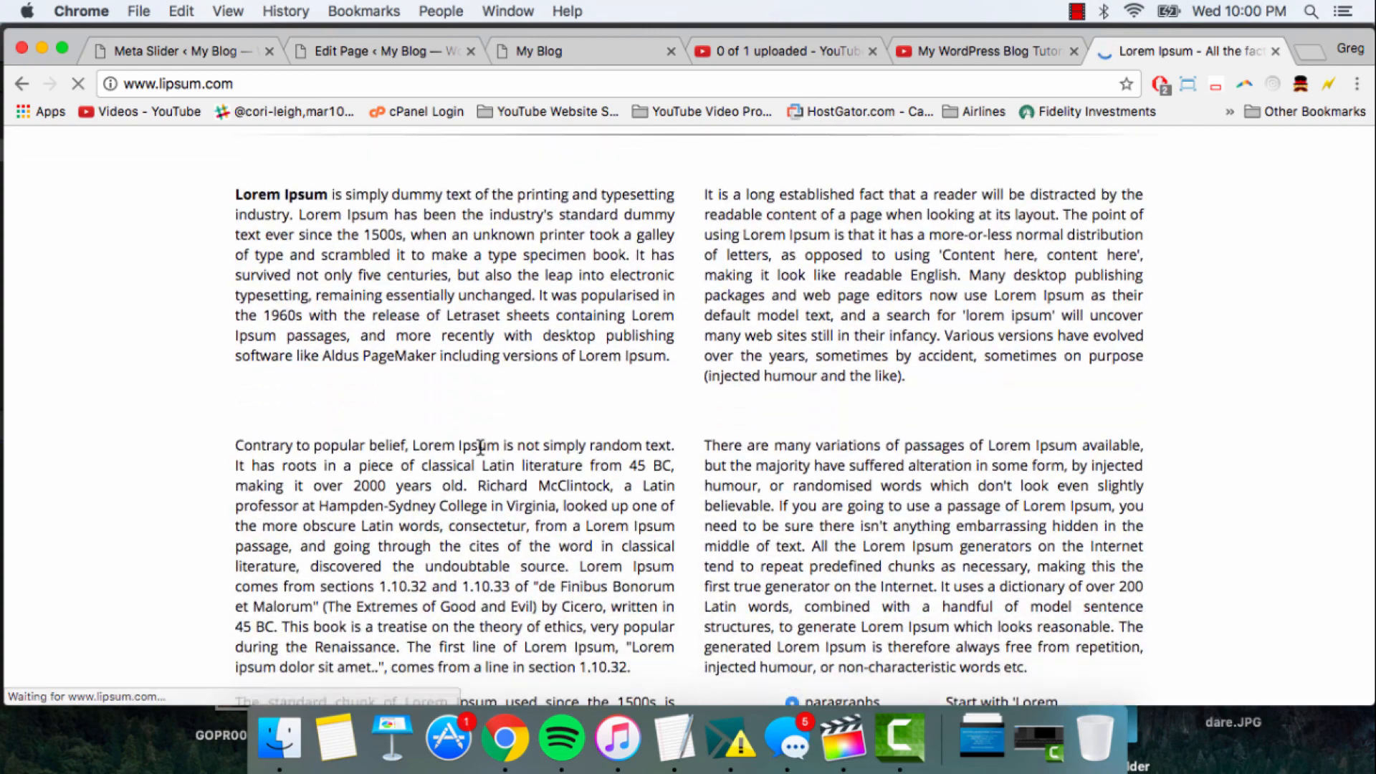
{"action": "scroll", "coordinate": [477, 401], "scroll_direction": "down", "scroll_amount": 5}
{"action": "scroll", "coordinate": [476, 448], "scroll_direction": "up", "scroll_amount": 10}
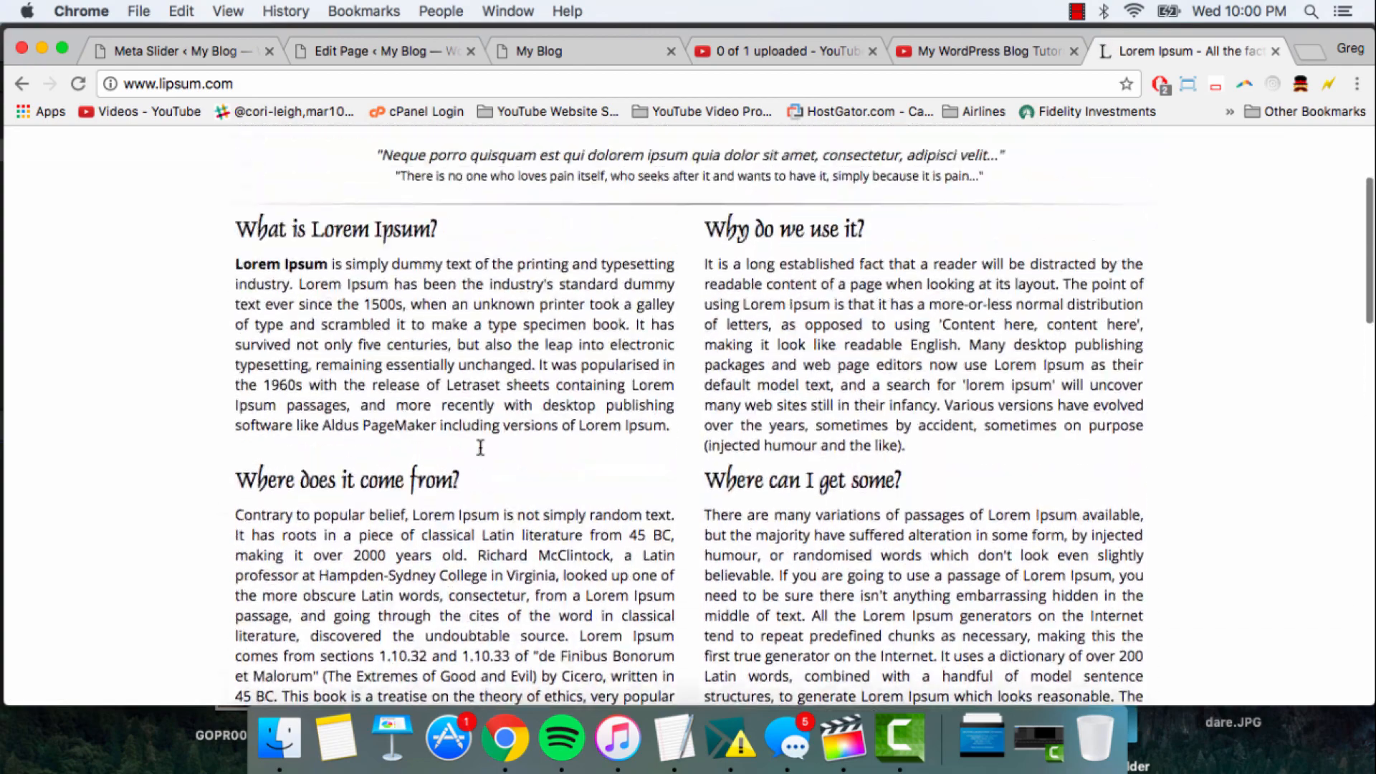
{"action": "scroll", "coordinate": [609, 465], "scroll_direction": "down", "scroll_amount": 10}
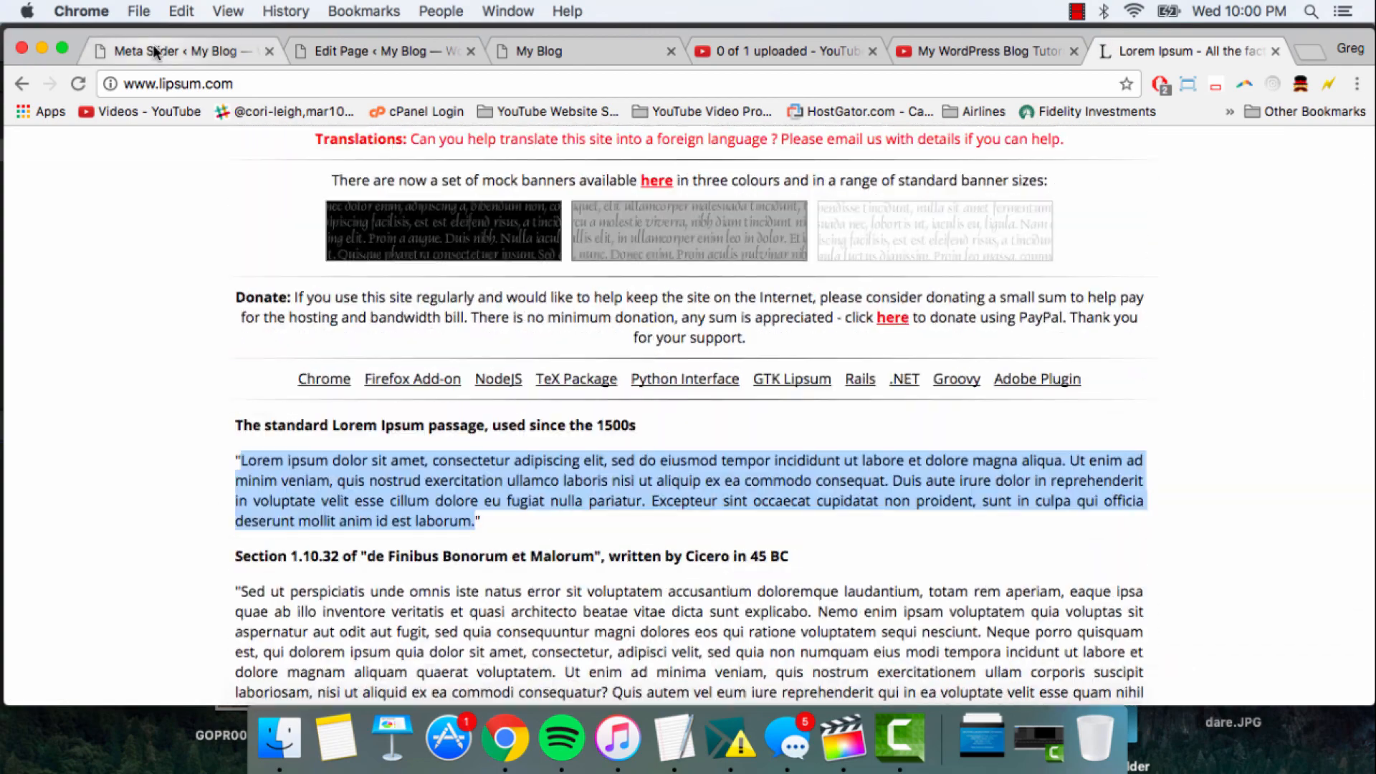
- Return to the page editor and paste the Lorem Ipsum passage into the SiteOrigin Editor widget's body
{"action": "left_click", "coordinate": [344, 51]}
{"action": "right_click", "coordinate": [265, 420]}
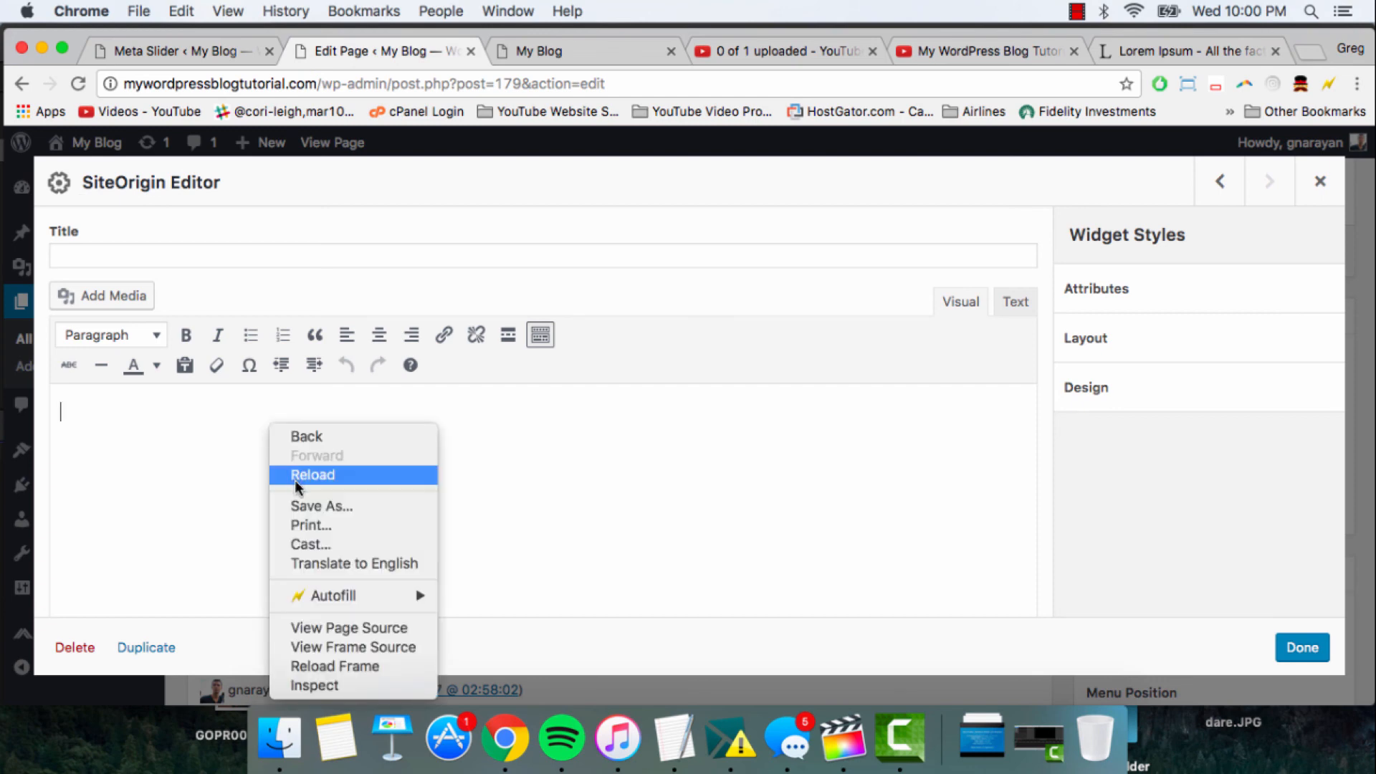
{"action": "left_click", "coordinate": [135, 412]}
{"action": "right_click", "coordinate": [135, 412]}
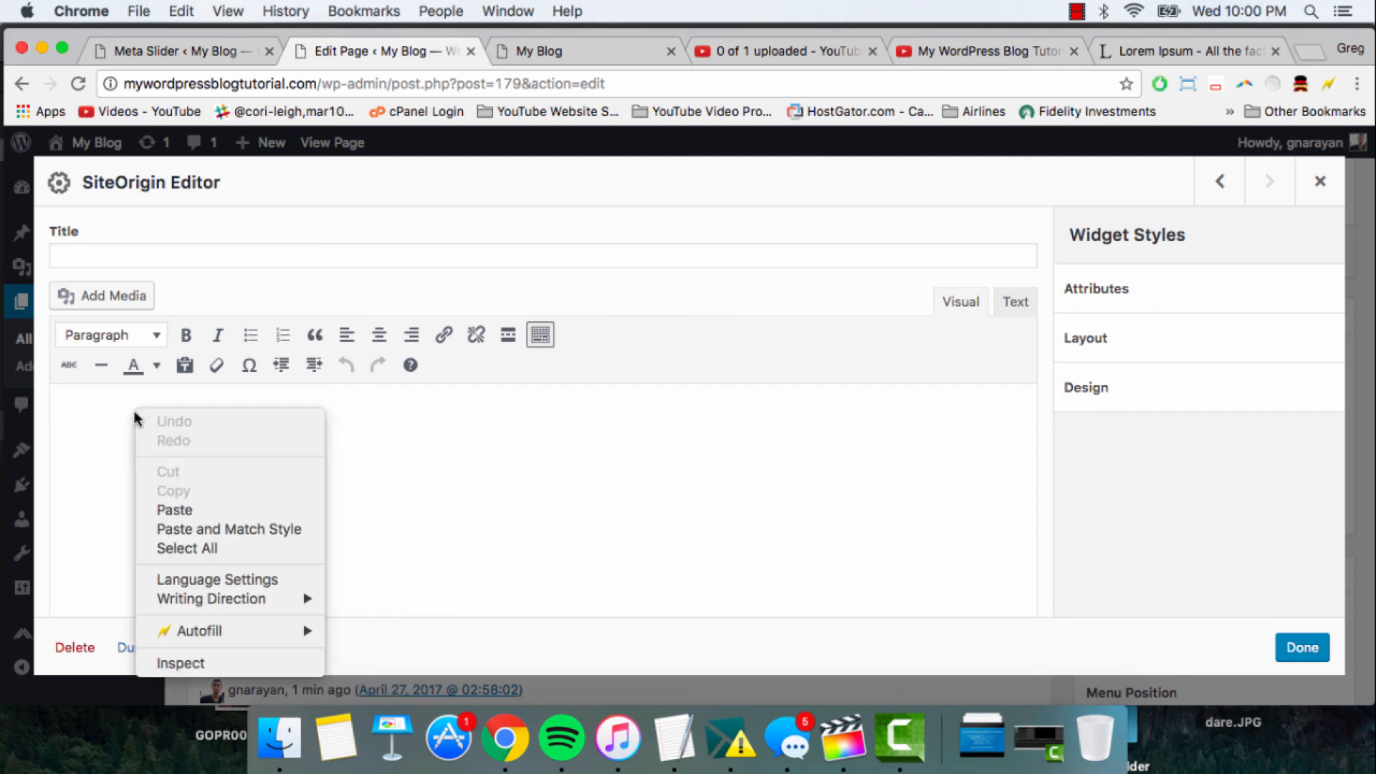
{"action": "left_click", "coordinate": [153, 507]}
- Title the text widget "The Future of Blogging and Website is Here" and finish editing it
{"action": "left_click", "coordinate": [129, 259]}
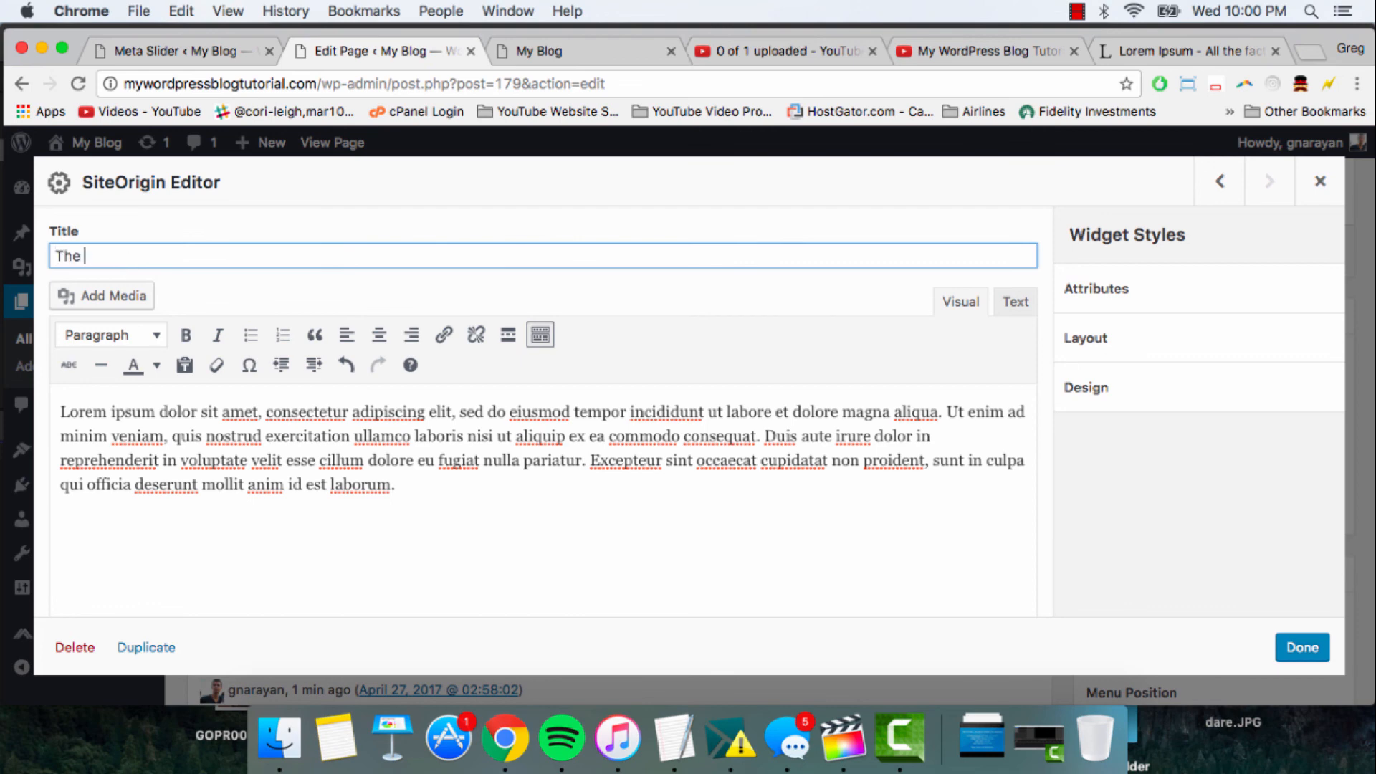
{"action": "type", "text": "The Future of Bloggin"}
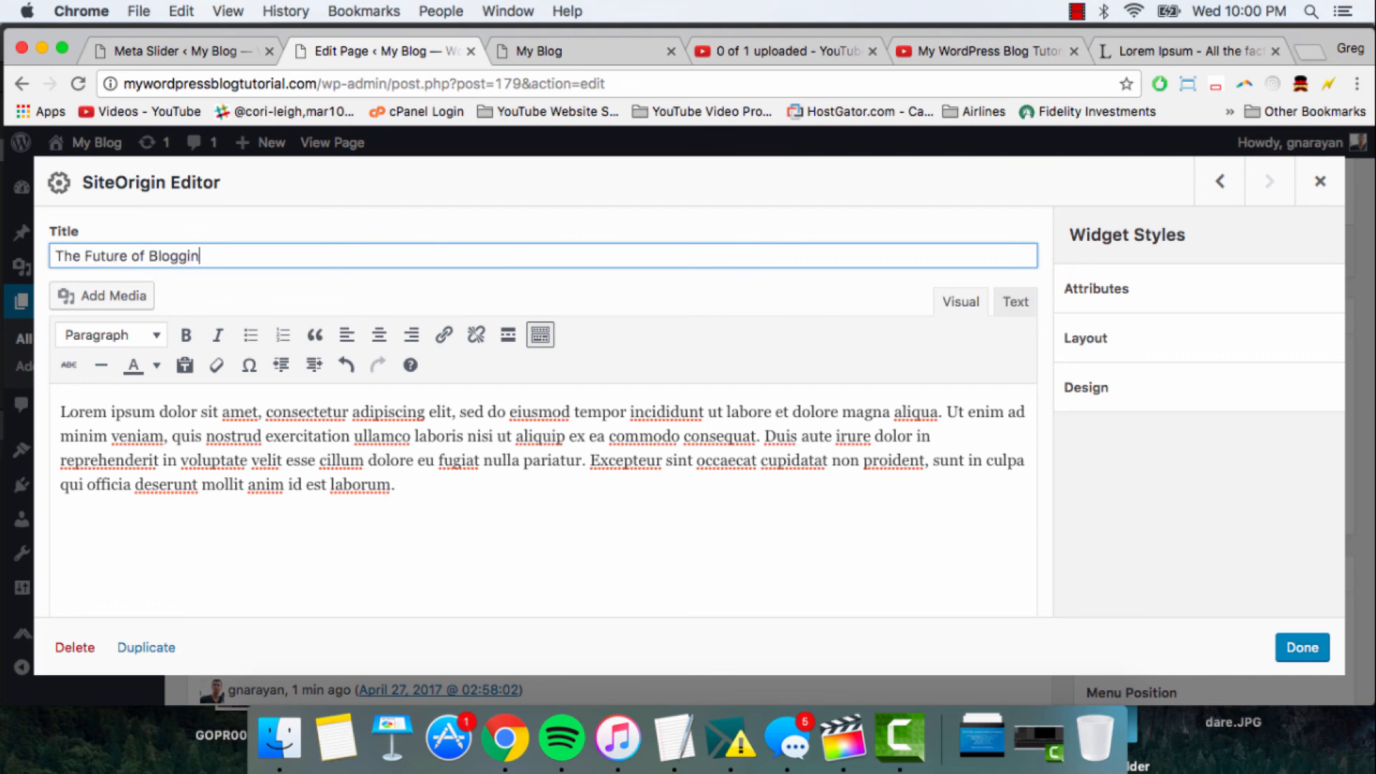
{"action": "type", "text": "a dn"}
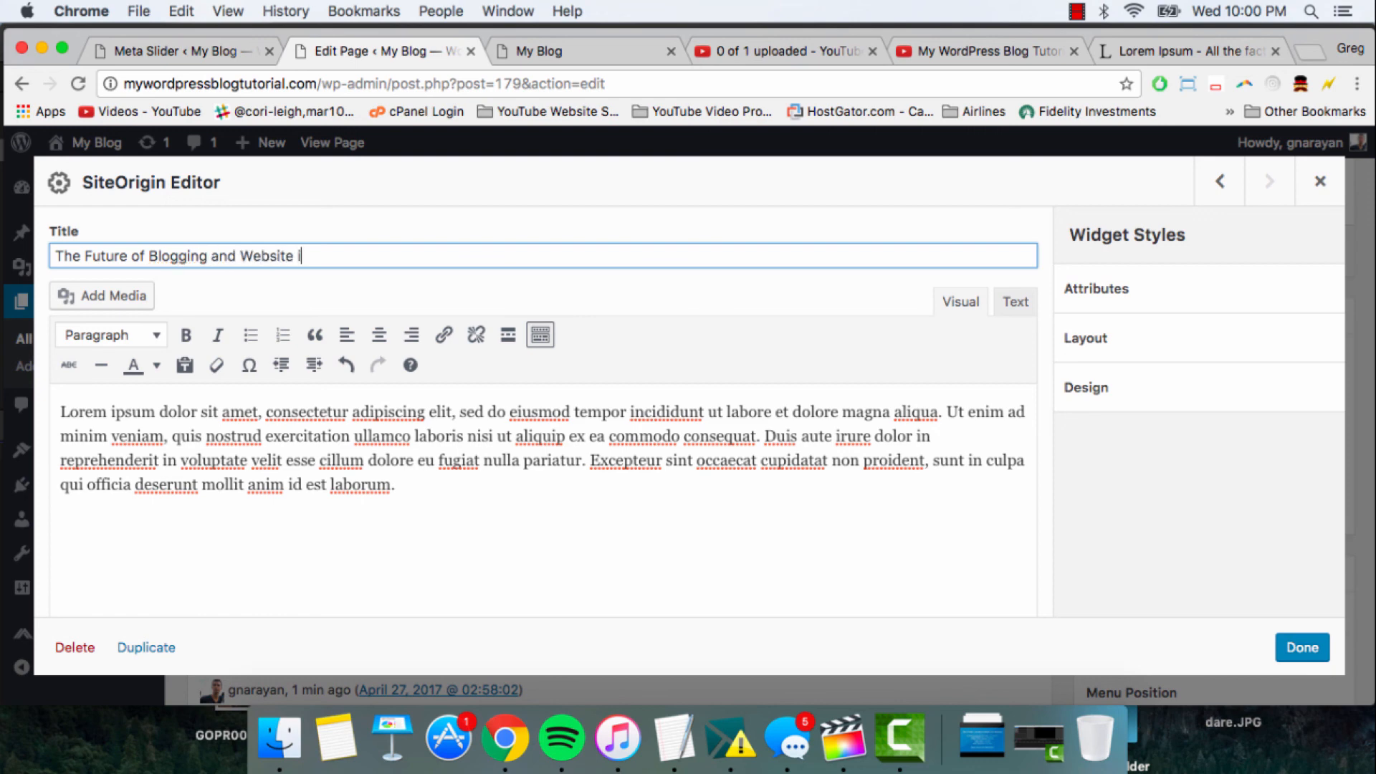
{"action": "left_click", "coordinate": [1311, 647]}
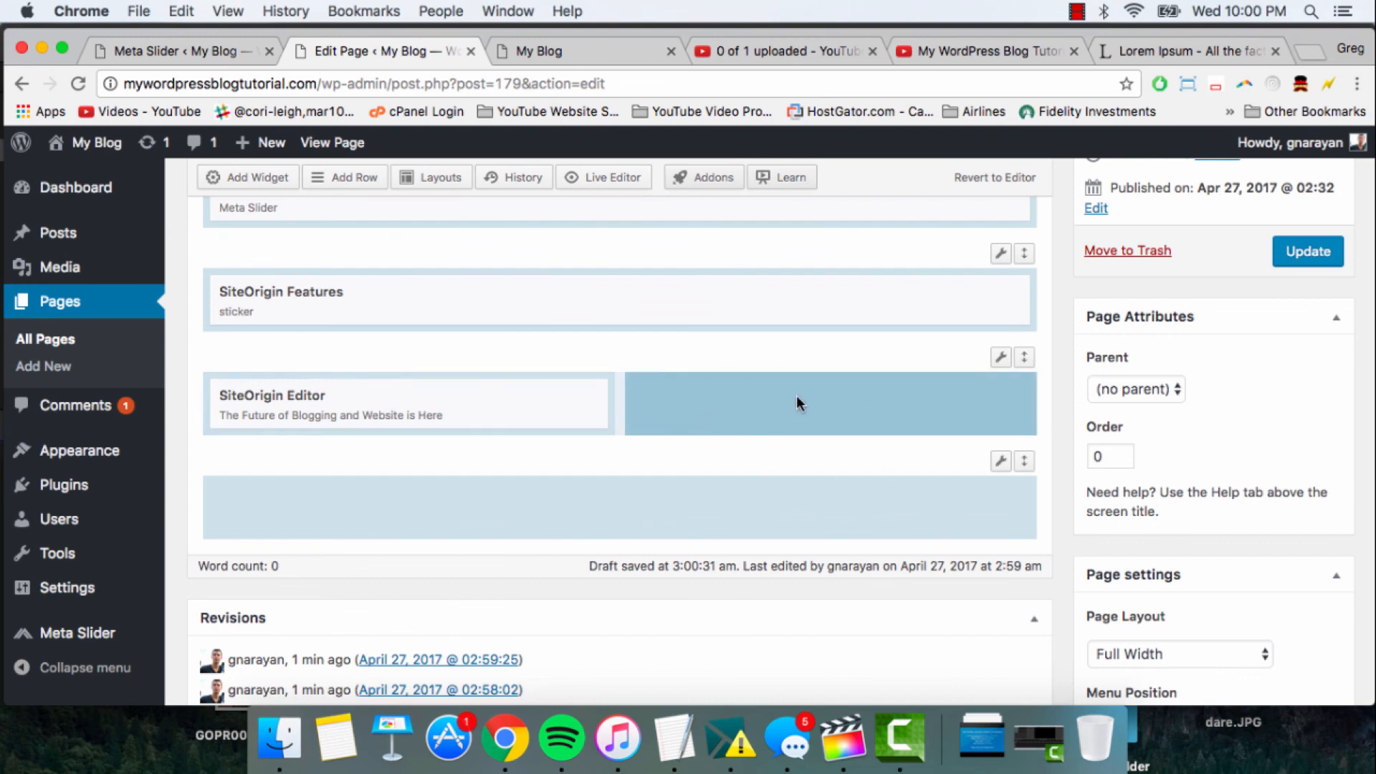
- Add another SiteOrigin Editor widget to the empty second cell of the two-column row
{"action": "scroll", "coordinate": [788, 404], "scroll_direction": "up", "scroll_amount": 3}
{"action": "left_click", "coordinate": [208, 224]}
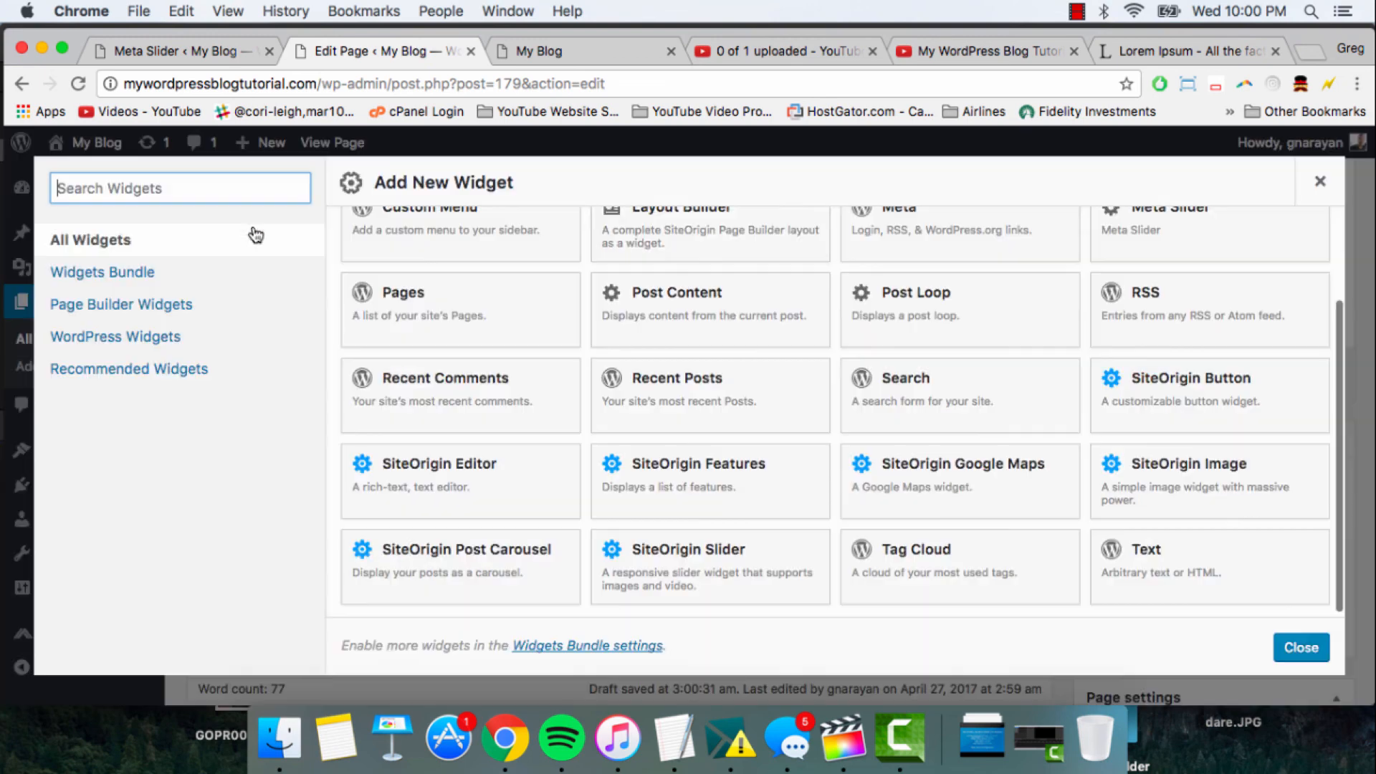
{"action": "left_click", "coordinate": [399, 473]}
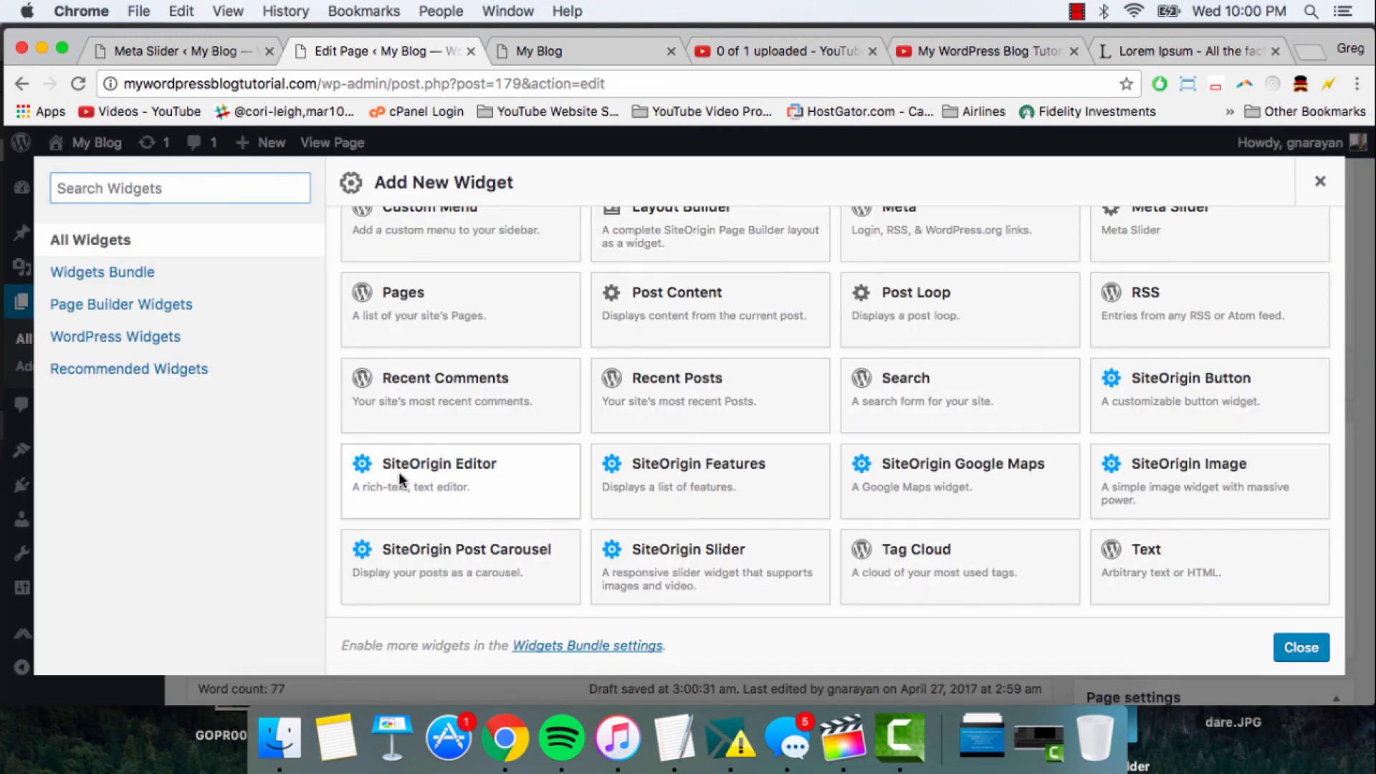
- Switch to the YouTube video "My WordPress Blog Tutorial - Blogging for Beginners in 2017!" and copy its embed code
{"action": "left_click", "coordinate": [974, 44]}
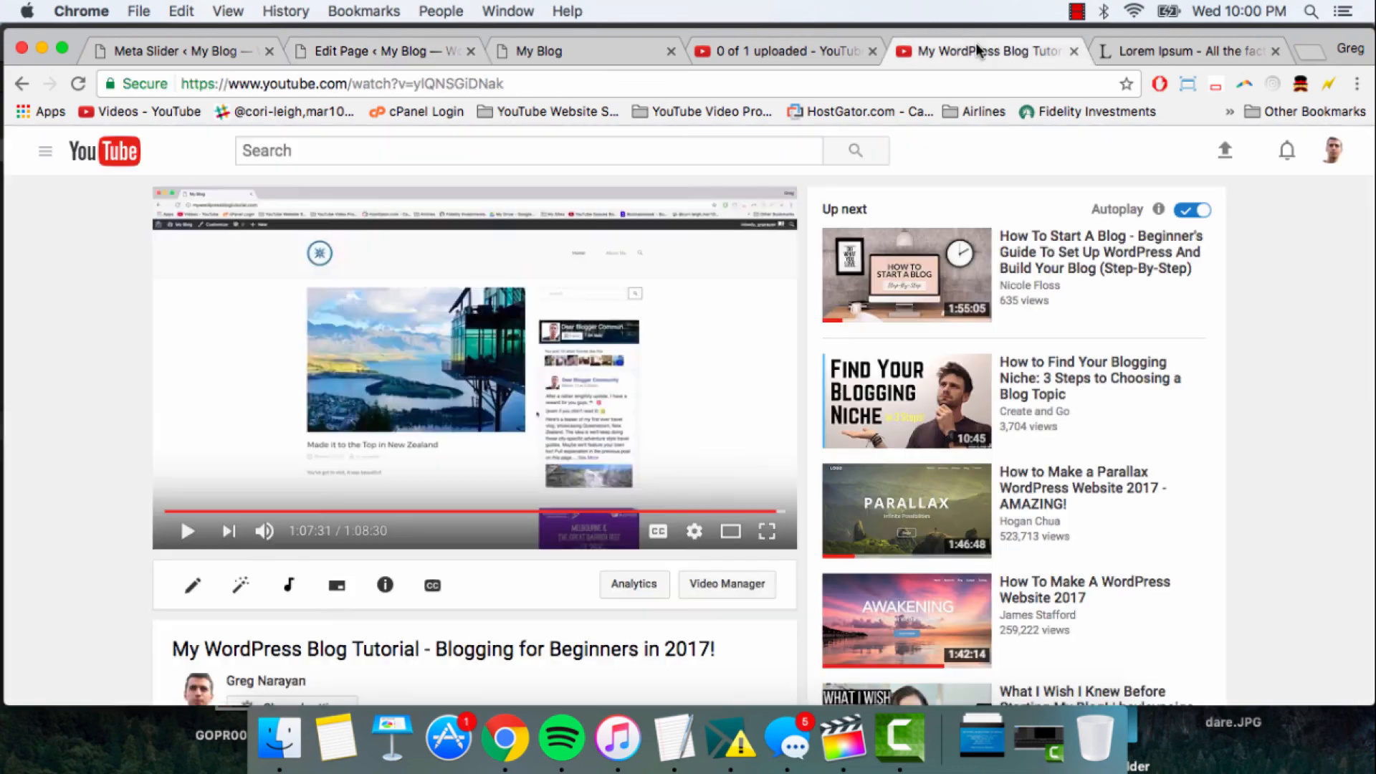
{"action": "scroll", "coordinate": [353, 304], "scroll_direction": "down", "scroll_amount": 3}
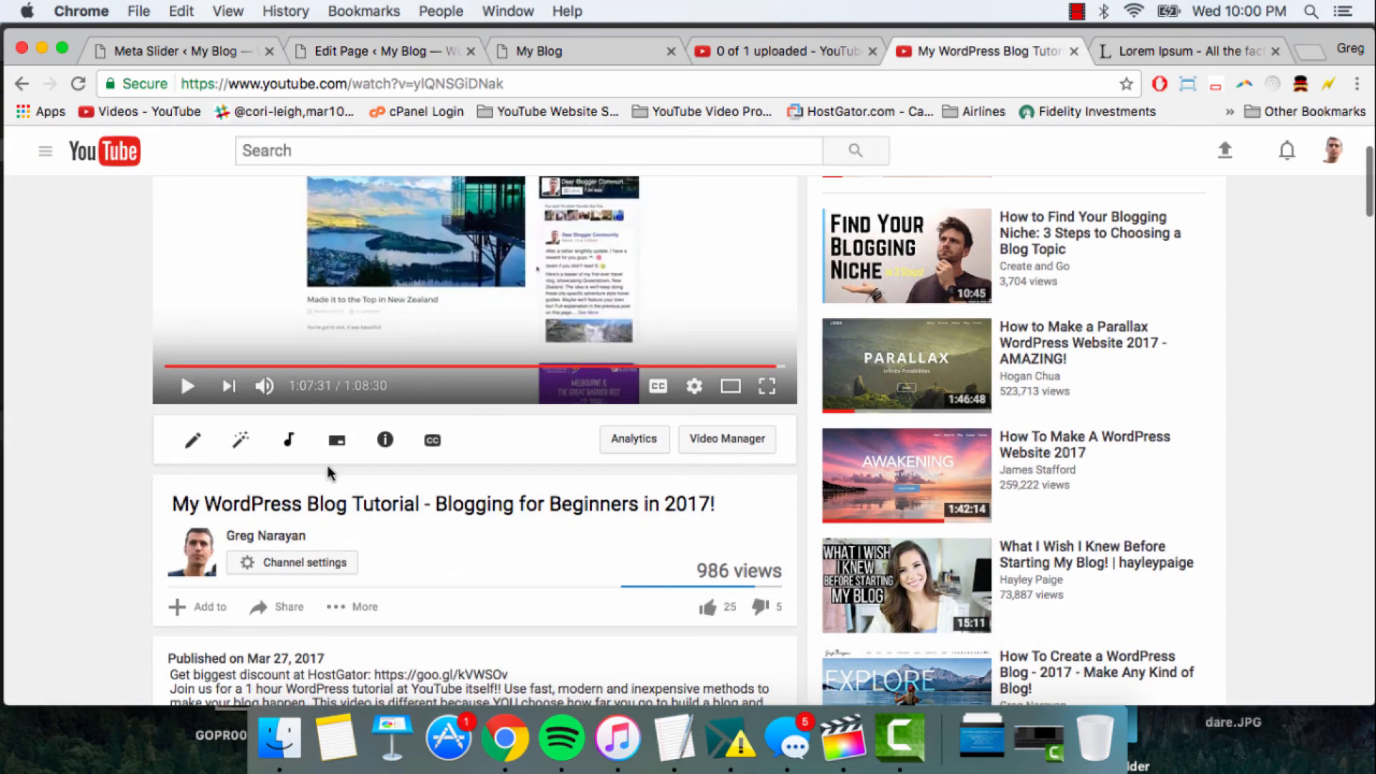
{"action": "scroll", "coordinate": [445, 509], "scroll_direction": "down", "scroll_amount": 3}
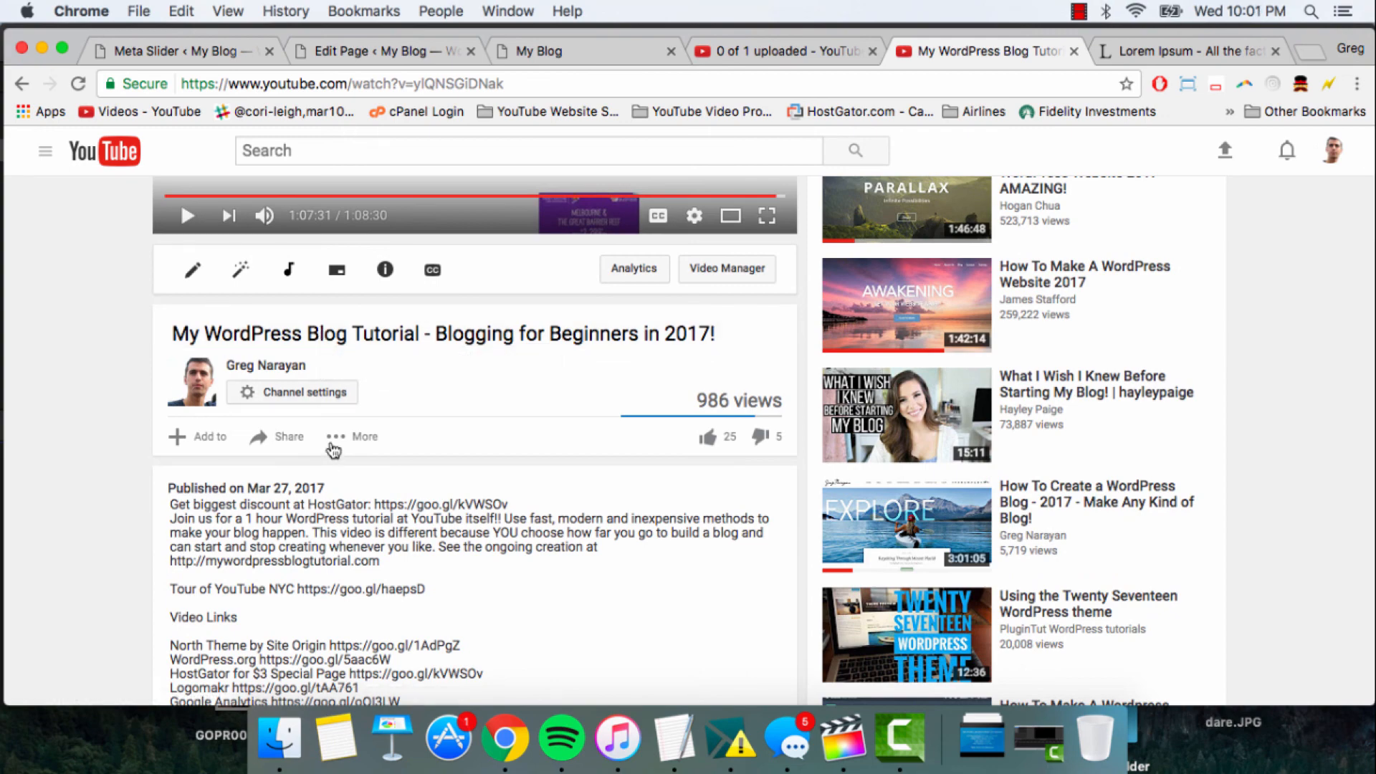
{"action": "left_click", "coordinate": [288, 440]}
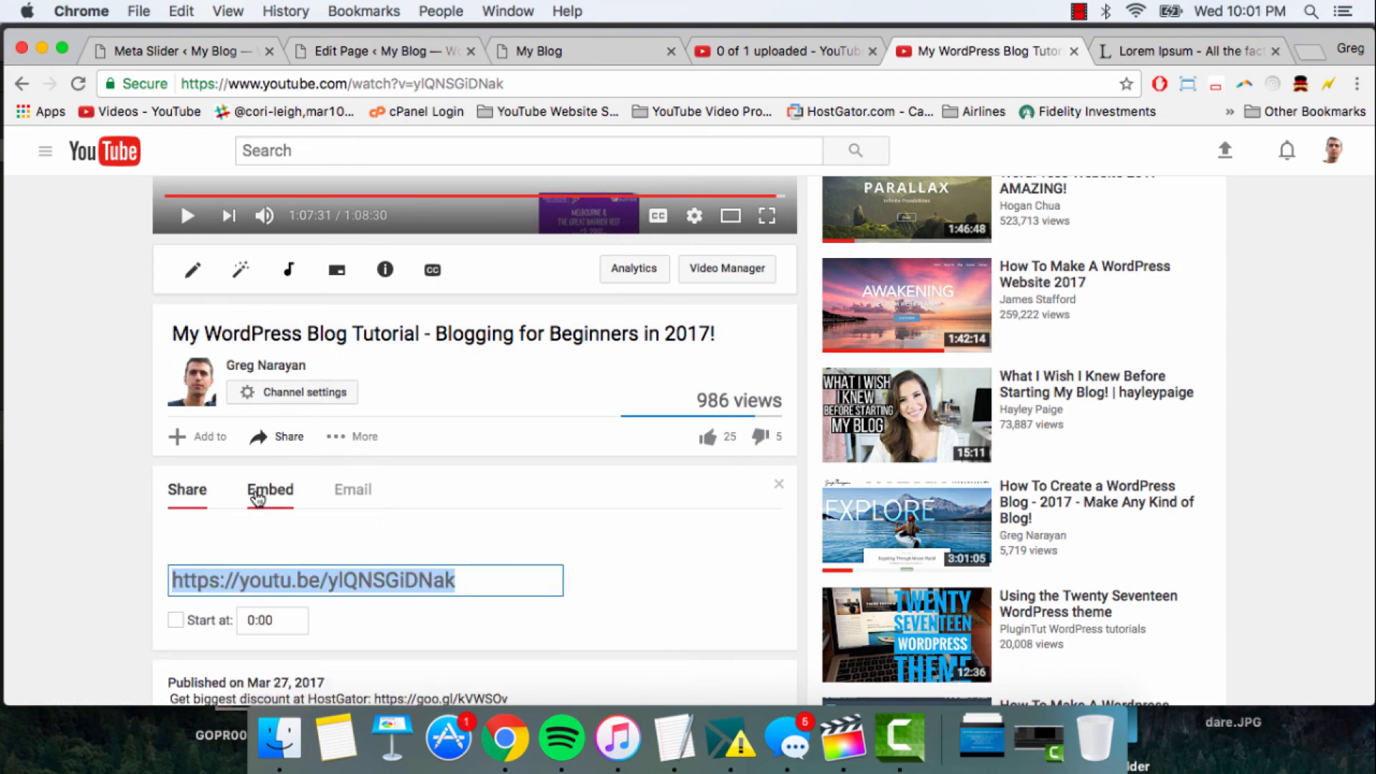
{"action": "left_click", "coordinate": [268, 493]}
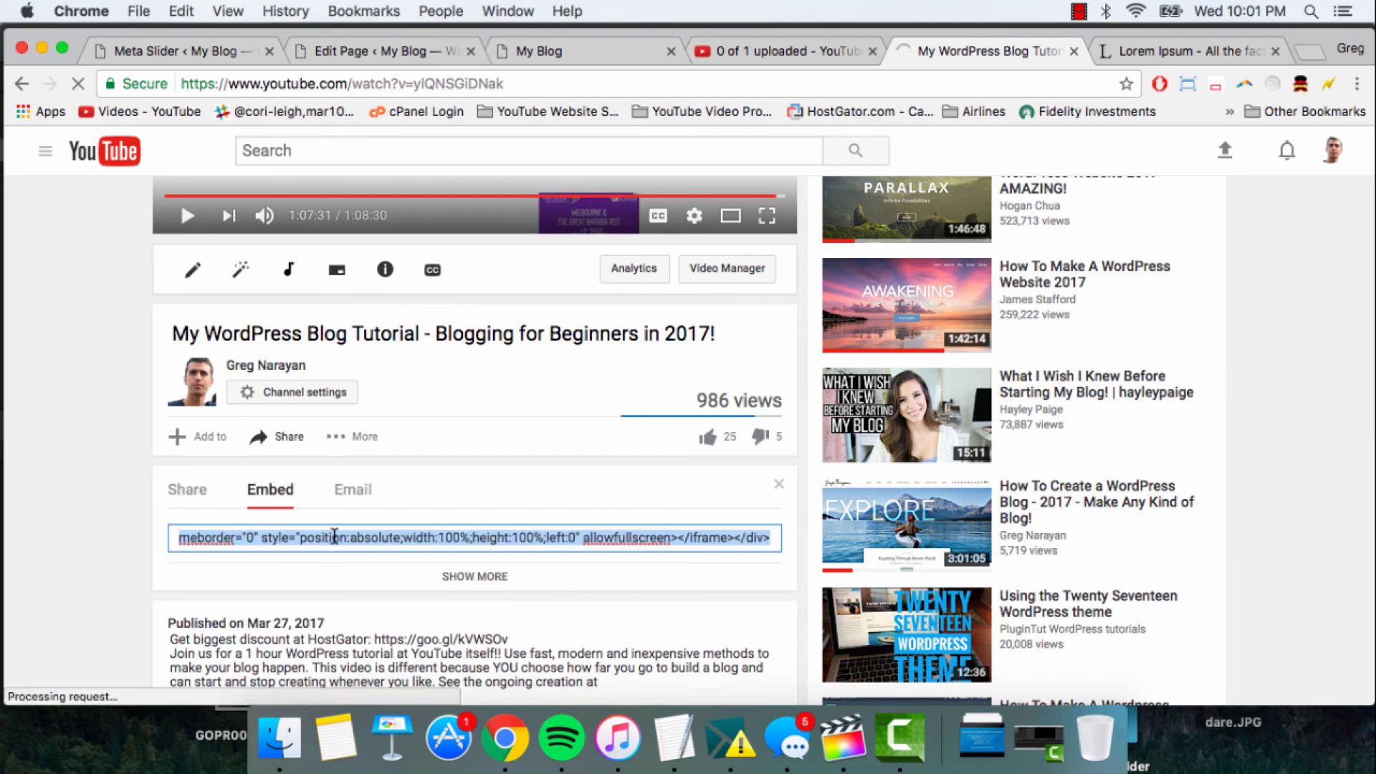
{"action": "key", "text": "super+c"}
- Back in the page editor, paste the video embed code as HTML into the second SiteOrigin Editor widget and finish editing it
{"action": "left_click", "coordinate": [394, 55]}
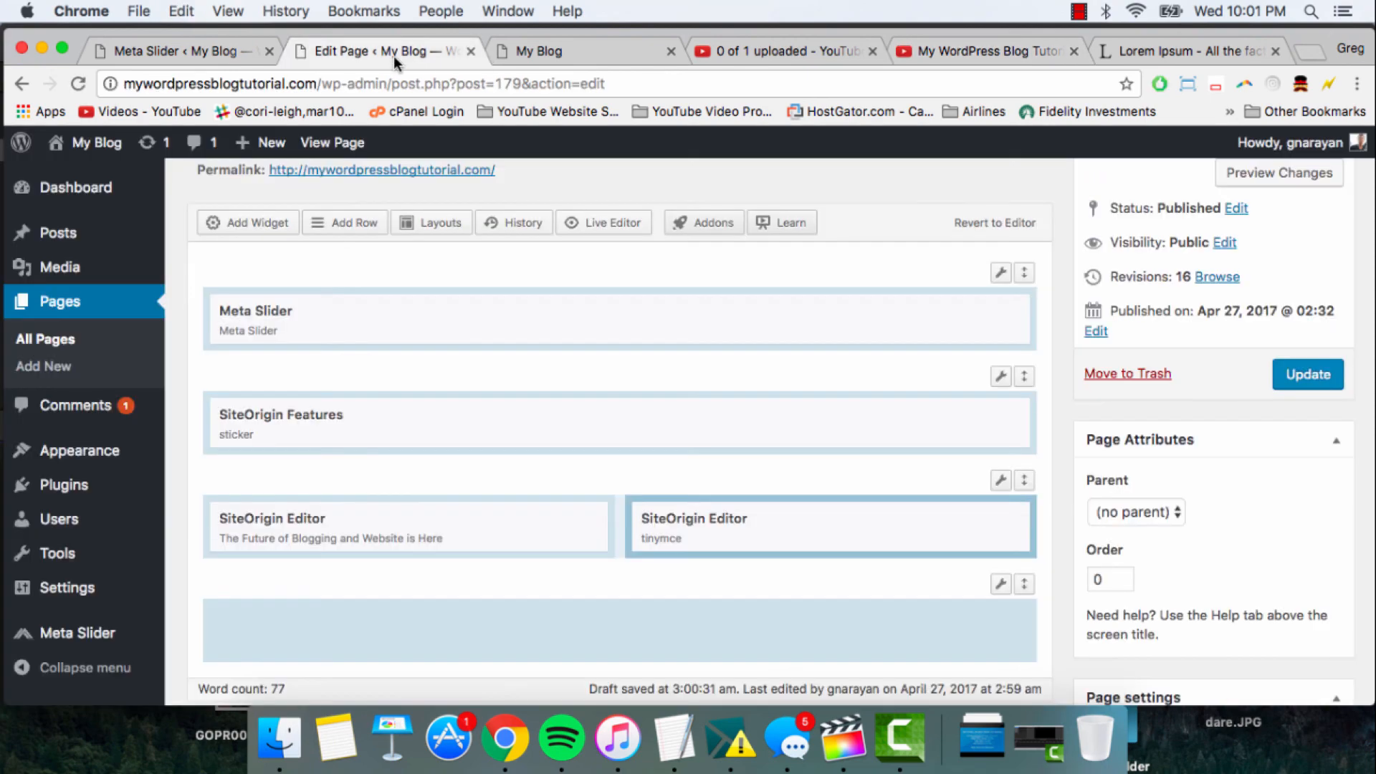
{"action": "left_click", "coordinate": [829, 524]}
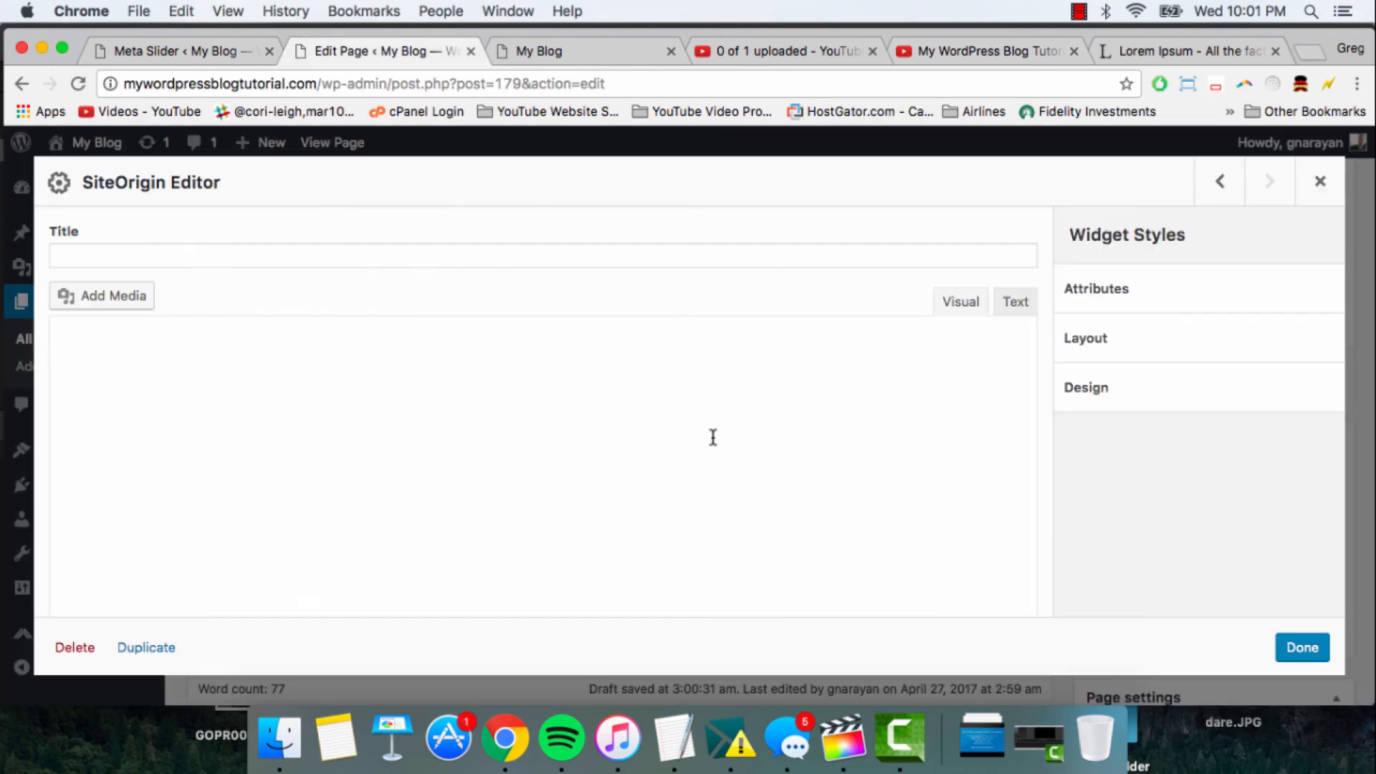
{"action": "left_click", "coordinate": [1006, 301]}
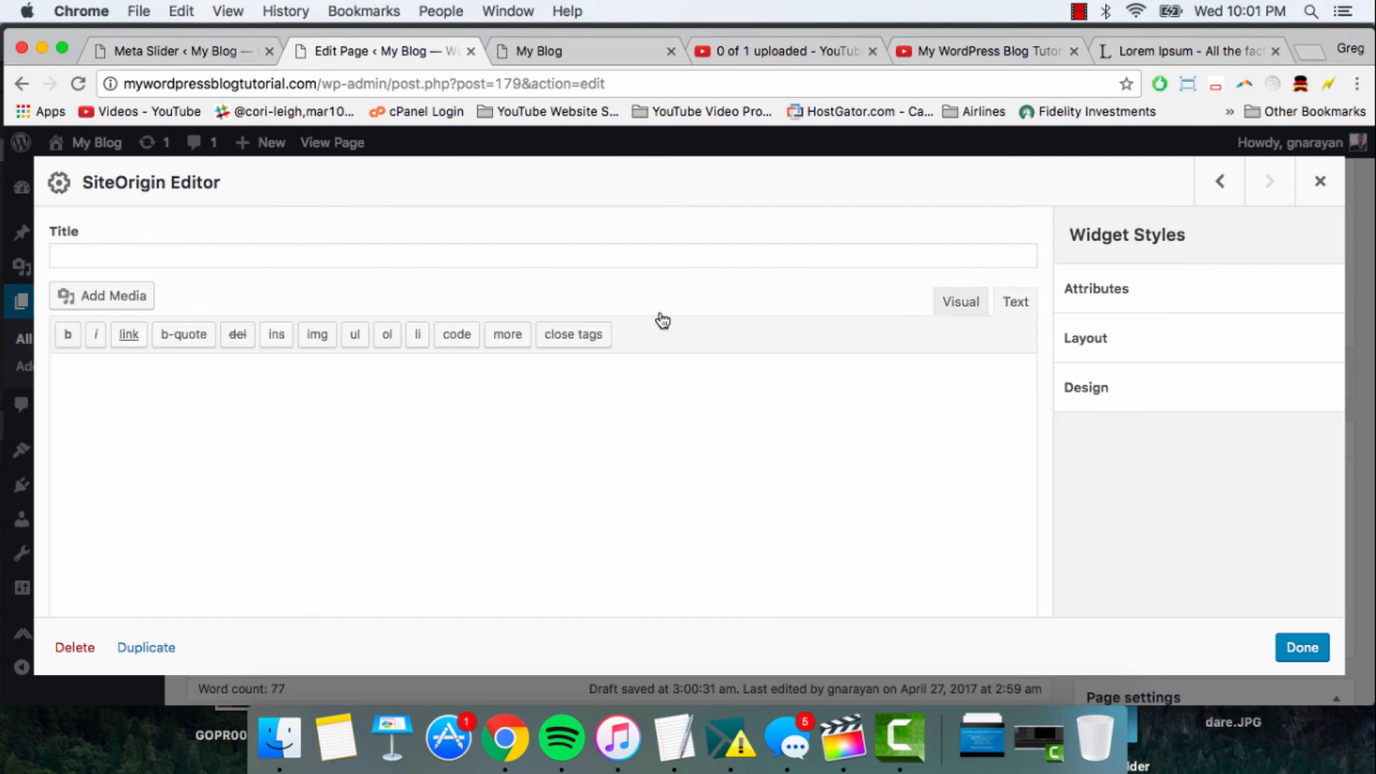
{"action": "right_click", "coordinate": [167, 395]}
{"action": "left_click", "coordinate": [196, 496]}
{"action": "left_click", "coordinate": [1302, 649]}
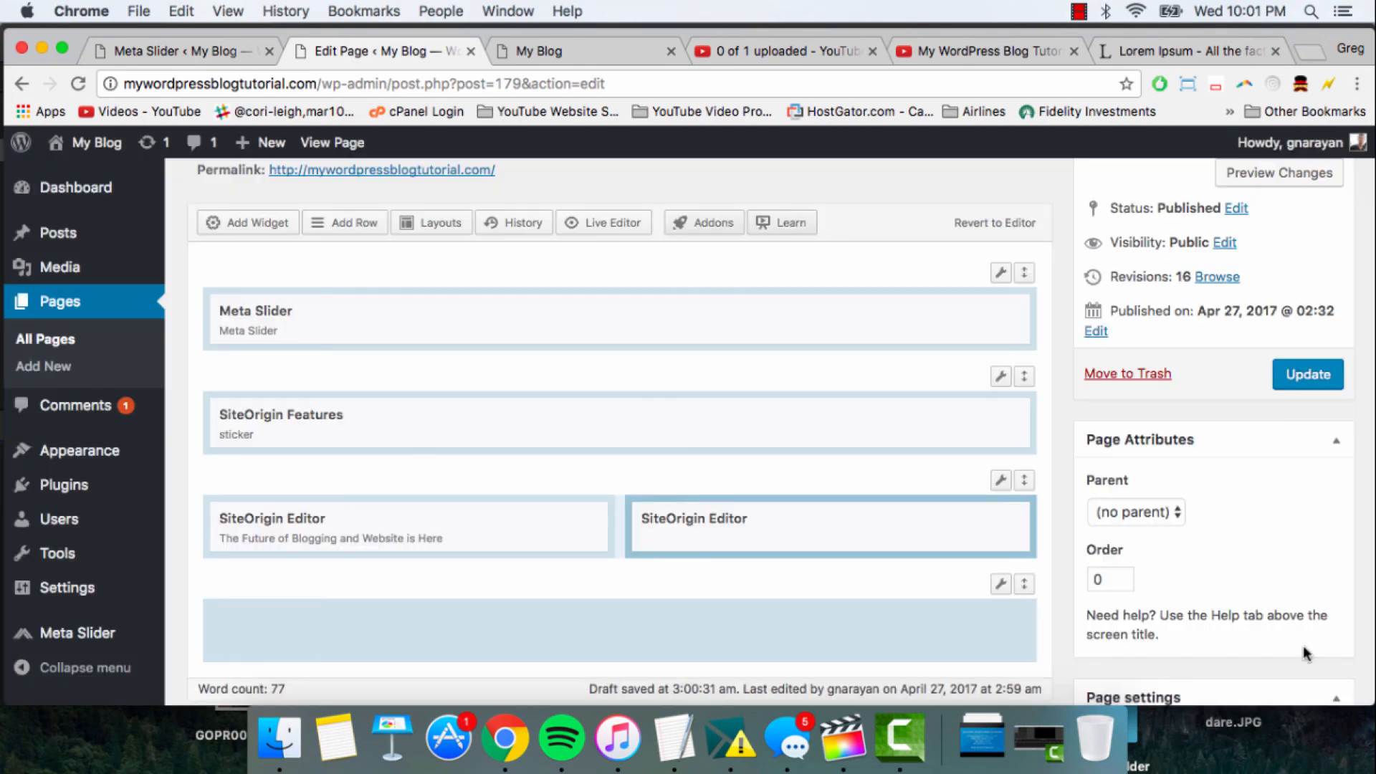
- Update the page with the new text and video widgets and reload the live My Blog front page
{"action": "left_click", "coordinate": [1323, 369]}
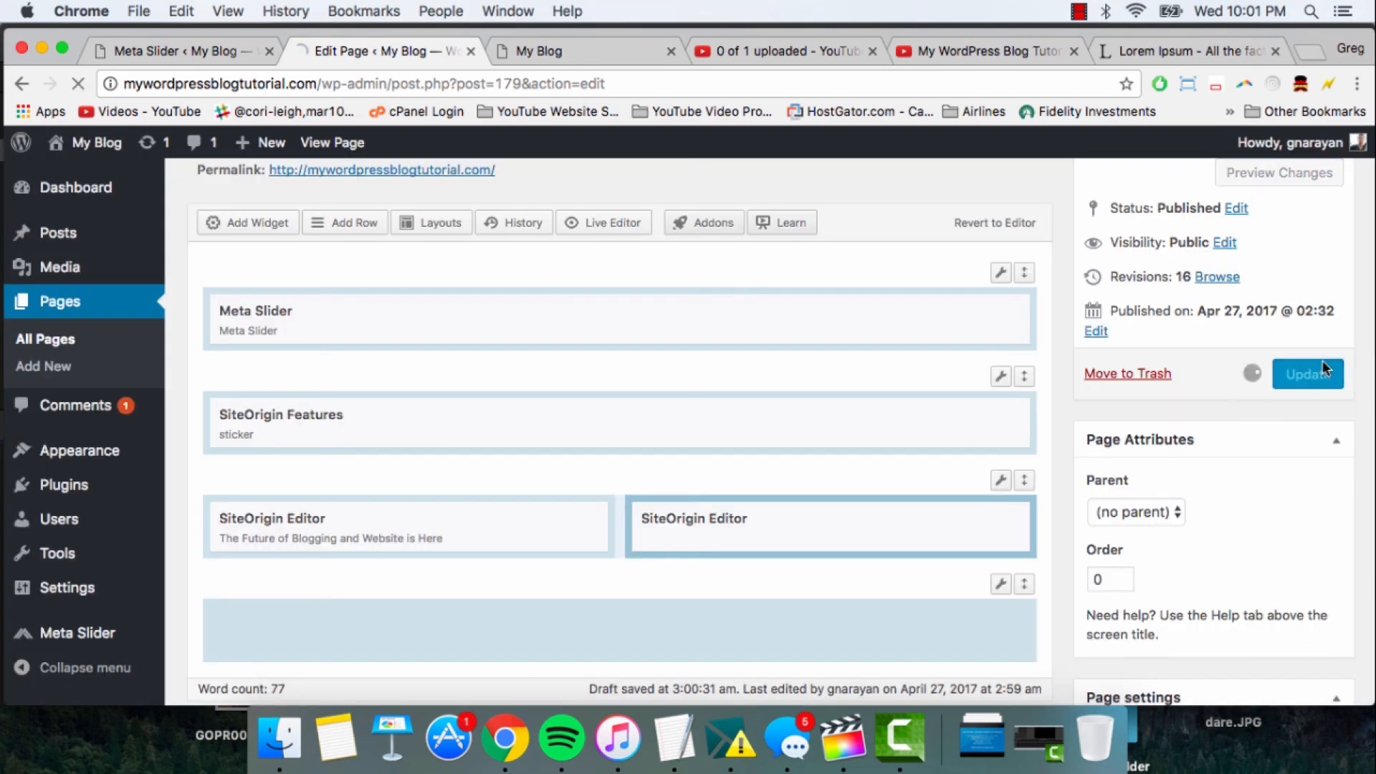
{"action": "left_click", "coordinate": [577, 63]}
{"action": "left_click", "coordinate": [554, 92]}
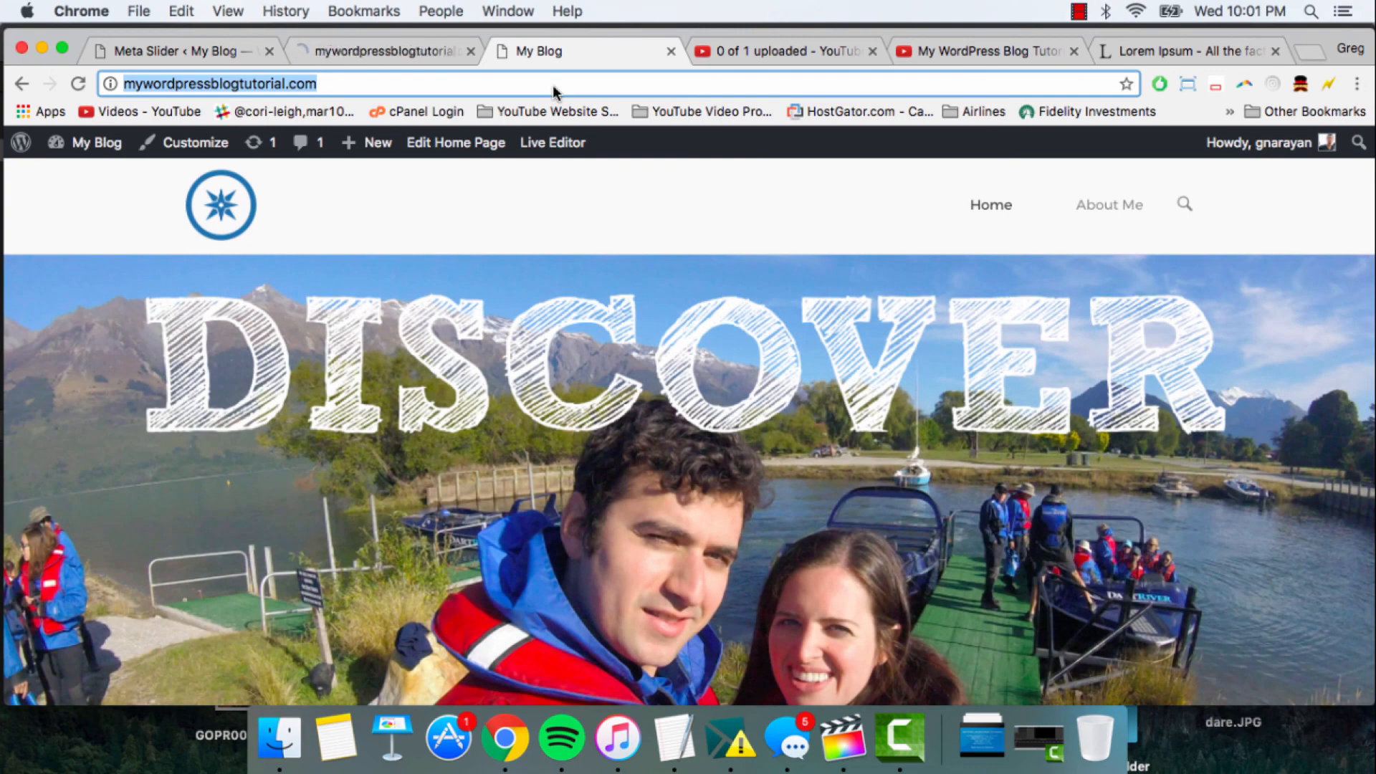
{"action": "key", "text": "Return"}
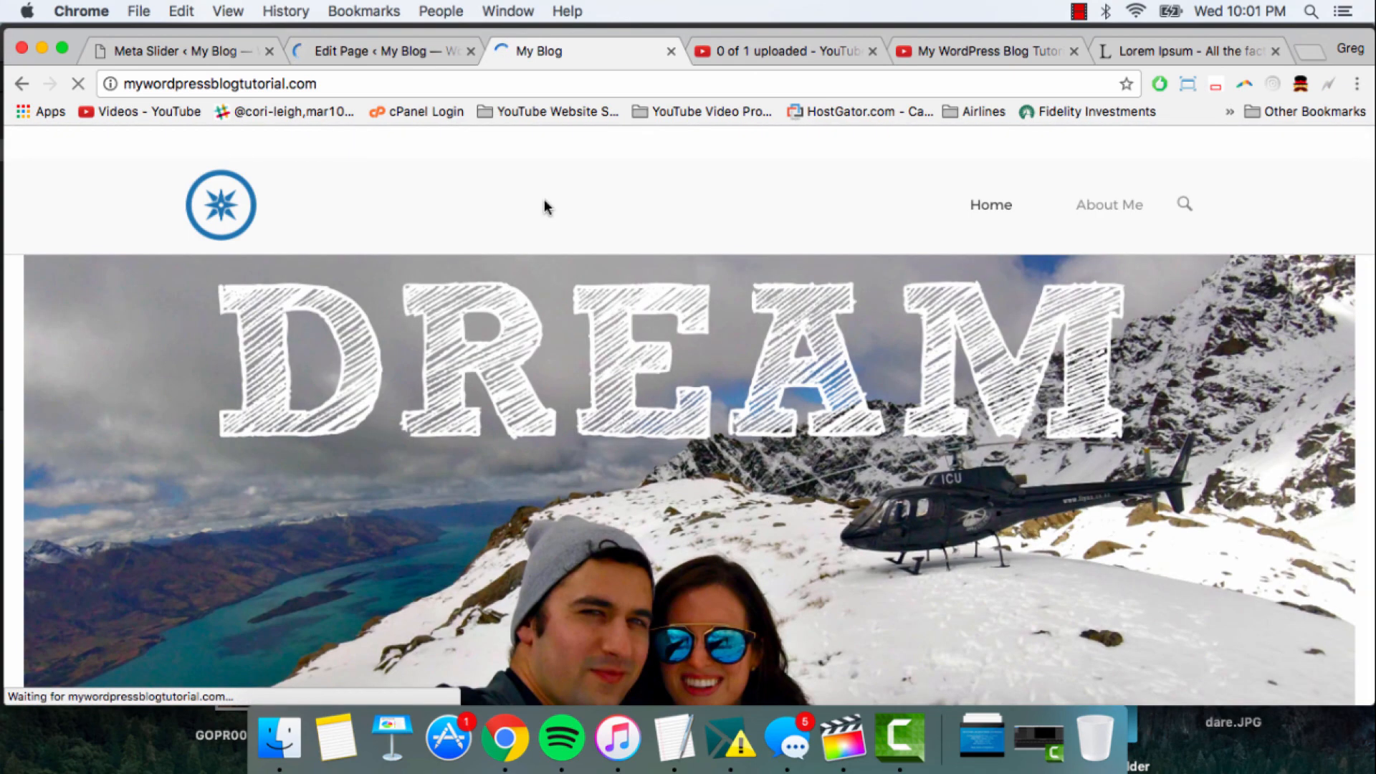
- Check the slideshow, feature icons, text block and embedded video on the live front page
{"action": "scroll", "coordinate": [544, 199], "scroll_direction": "down", "scroll_amount": 10}
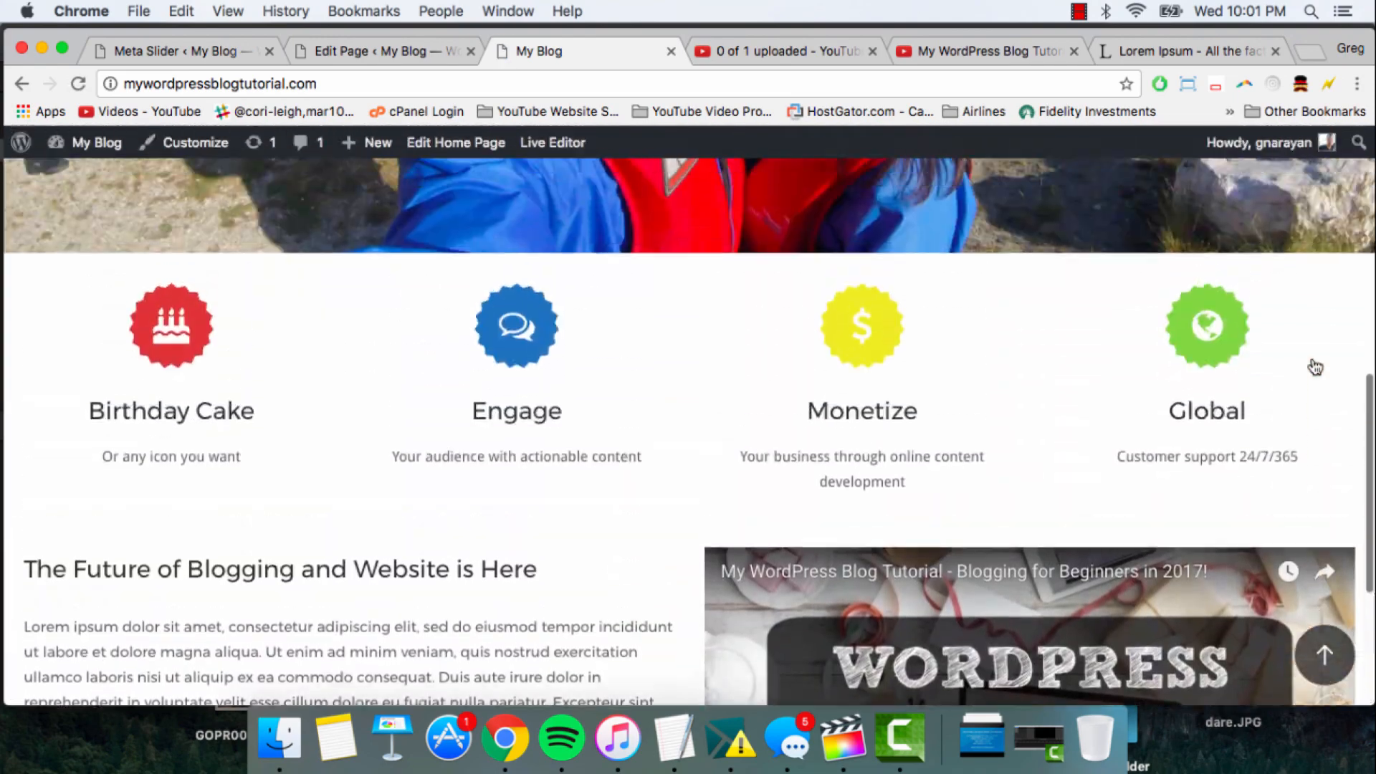
{"action": "scroll", "coordinate": [1314, 367], "scroll_direction": "up", "scroll_amount": 8}
{"action": "scroll", "coordinate": [1315, 367], "scroll_direction": "down", "scroll_amount": 12}
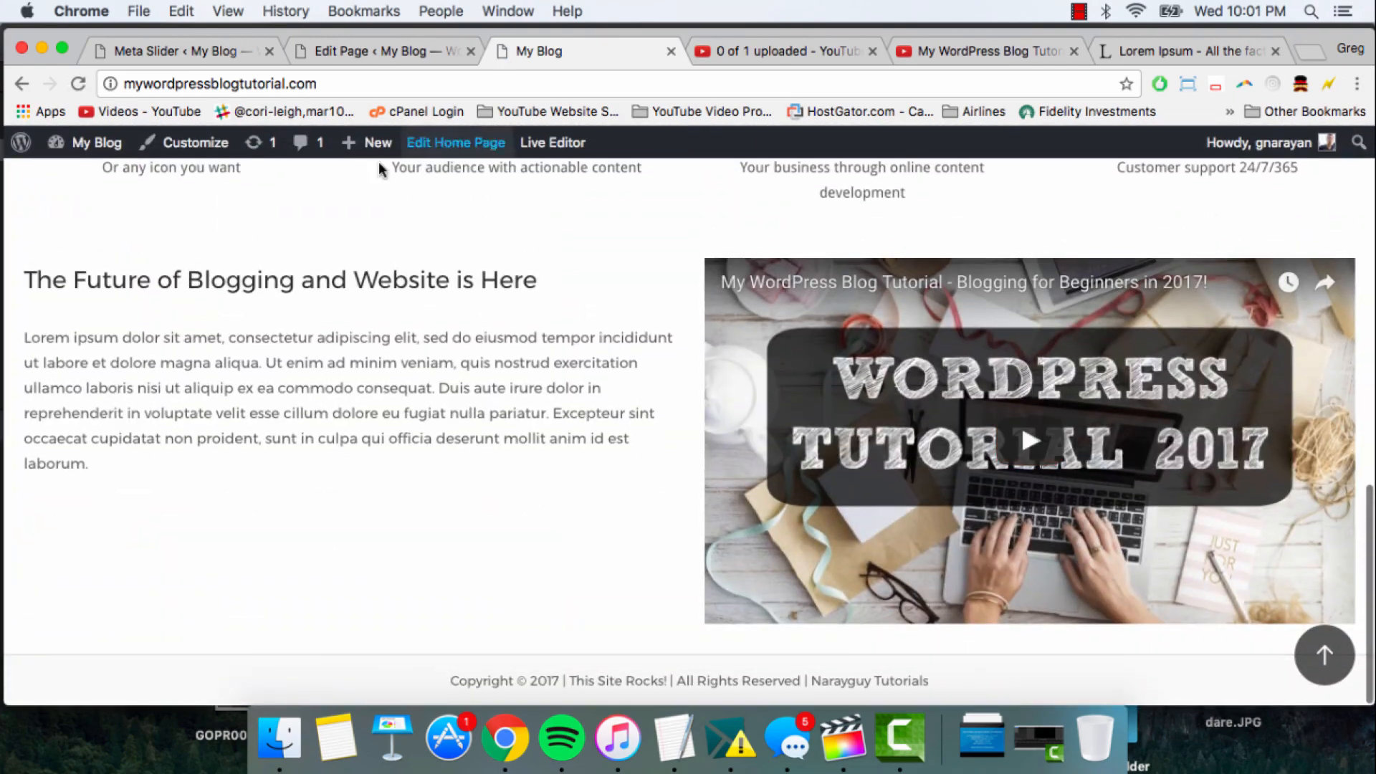
{"action": "scroll", "coordinate": [510, 423], "scroll_direction": "up", "scroll_amount": 10}
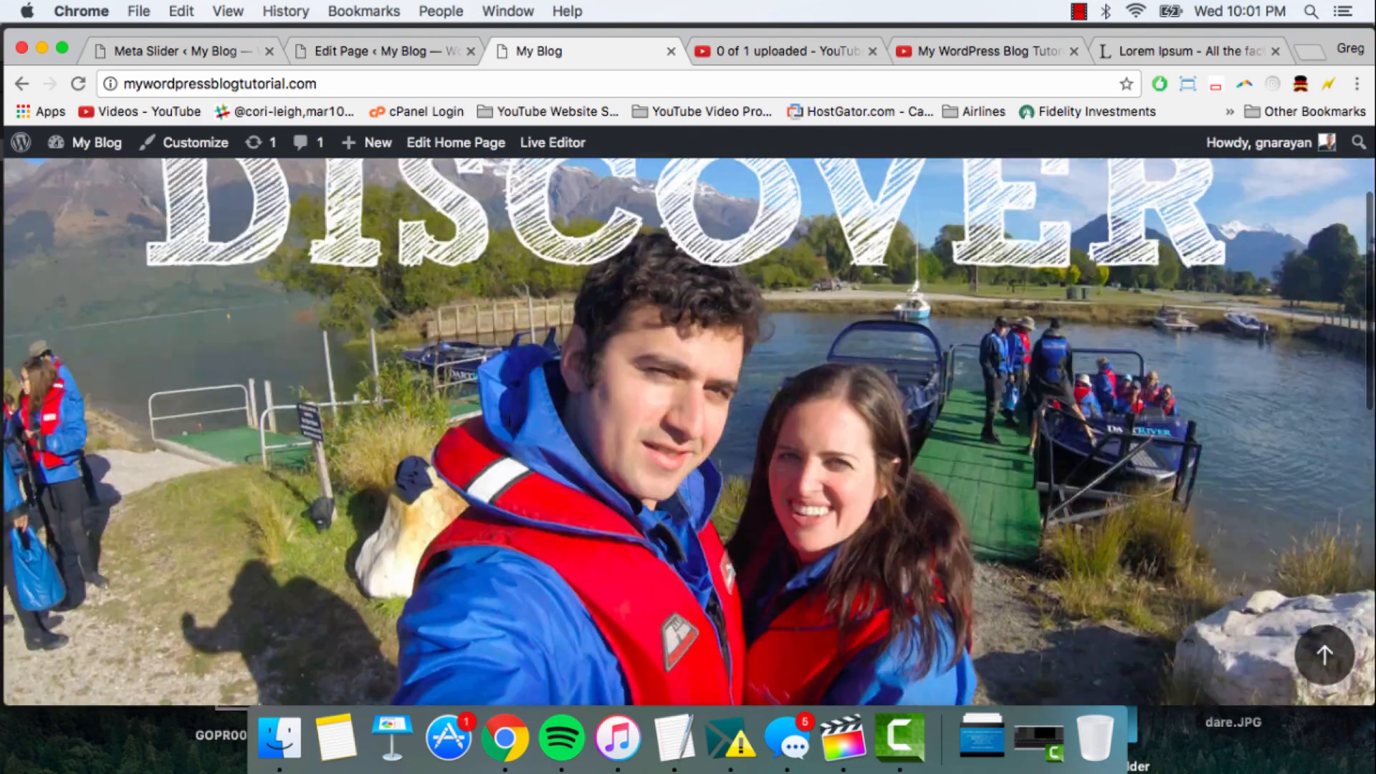
{"action": "scroll", "coordinate": [510, 421], "scroll_direction": "down", "scroll_amount": 10}
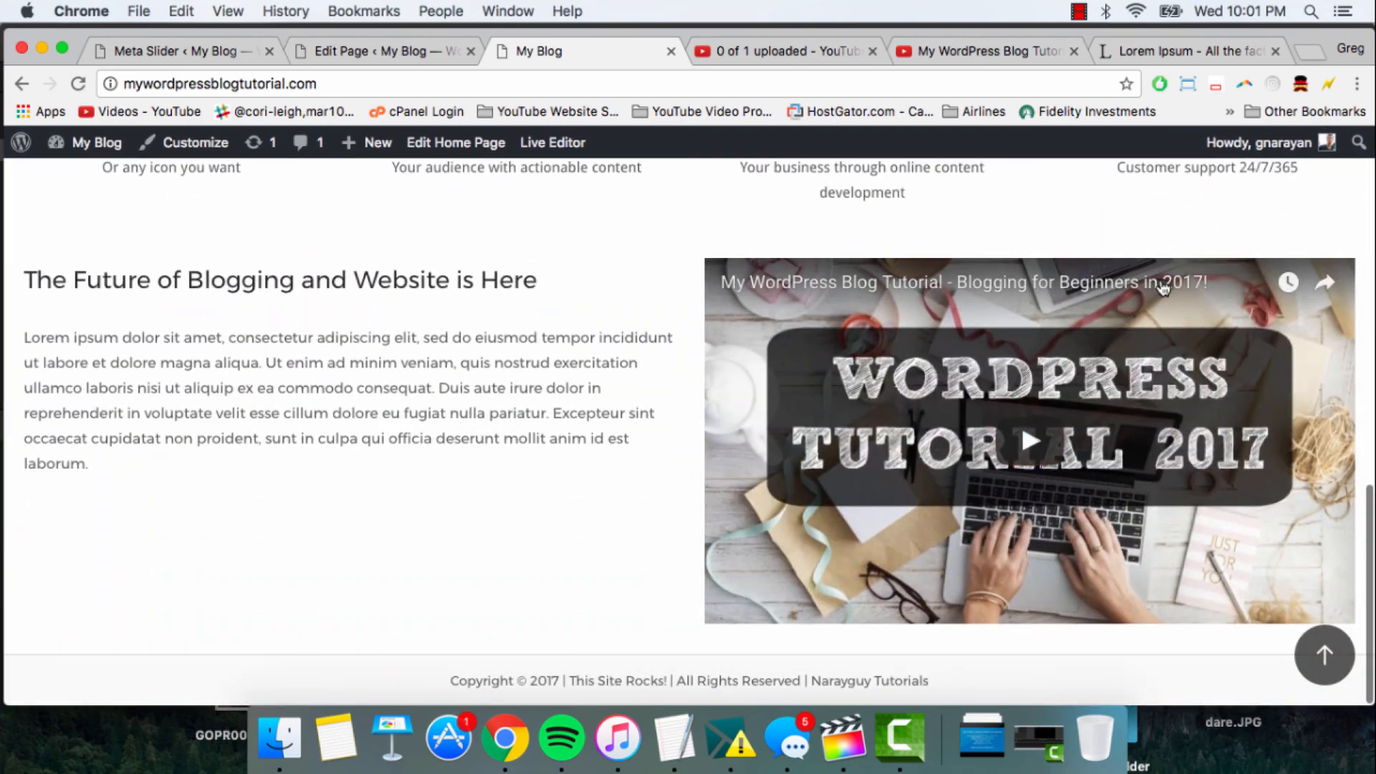
- Return to the page editor and open the layout settings of the two-column row holding the text and video widgets
{"action": "scroll", "coordinate": [1162, 286], "scroll_direction": "up", "scroll_amount": 3}
{"action": "scroll", "coordinate": [1352, 331], "scroll_direction": "down", "scroll_amount": 3}
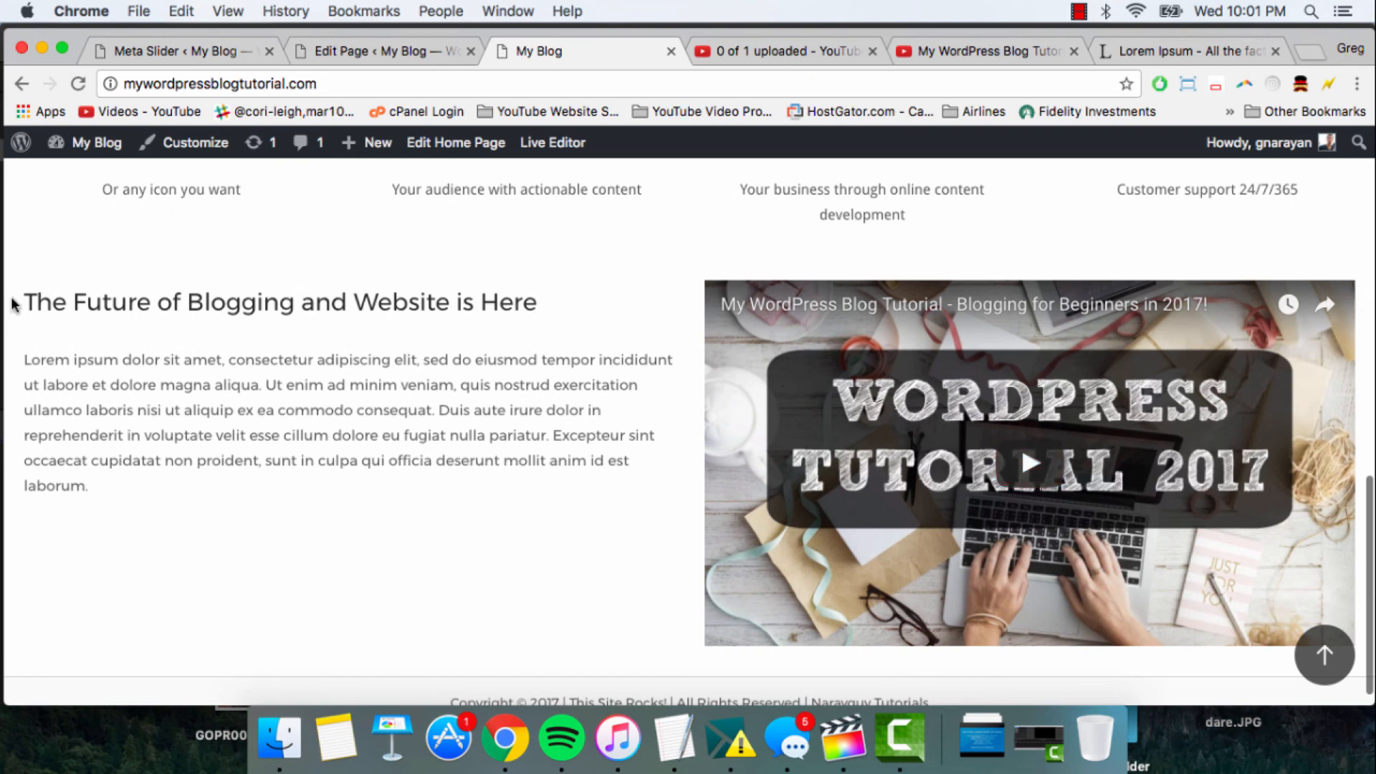
{"action": "scroll", "coordinate": [203, 375], "scroll_direction": "up", "scroll_amount": 2}
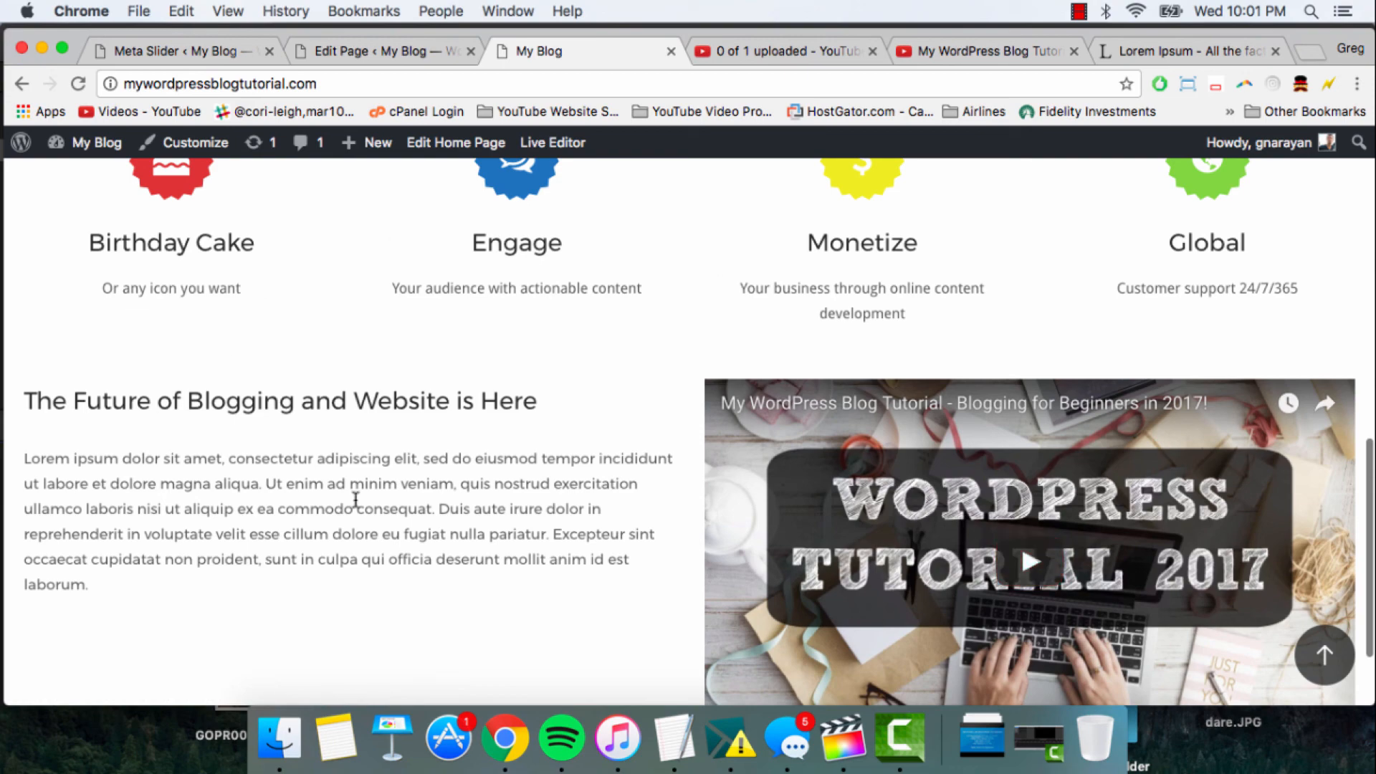
{"action": "left_click", "coordinate": [359, 52]}
{"action": "scroll", "coordinate": [783, 393], "scroll_direction": "up", "scroll_amount": 3}
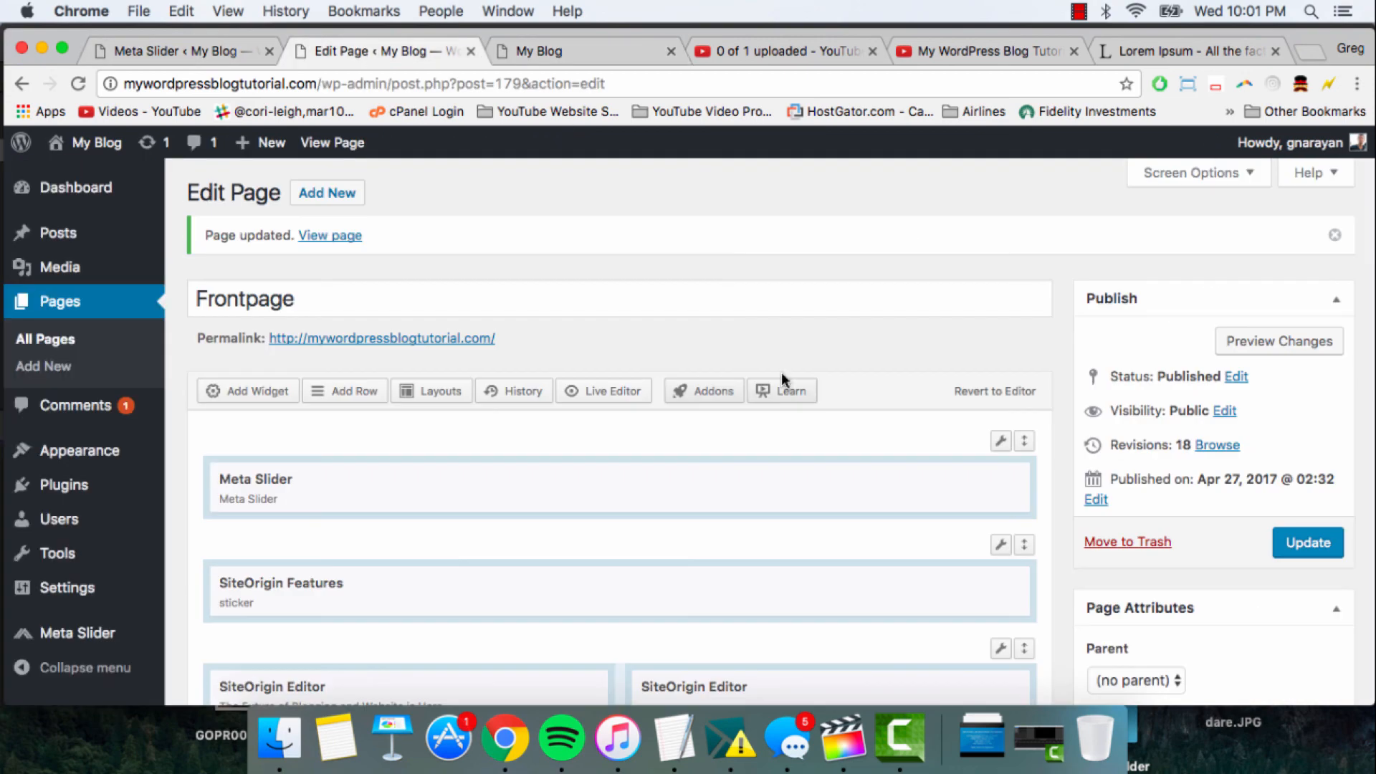
{"action": "scroll", "coordinate": [783, 387], "scroll_direction": "down", "scroll_amount": 5}
{"action": "scroll", "coordinate": [783, 379], "scroll_direction": "down", "scroll_amount": 2}
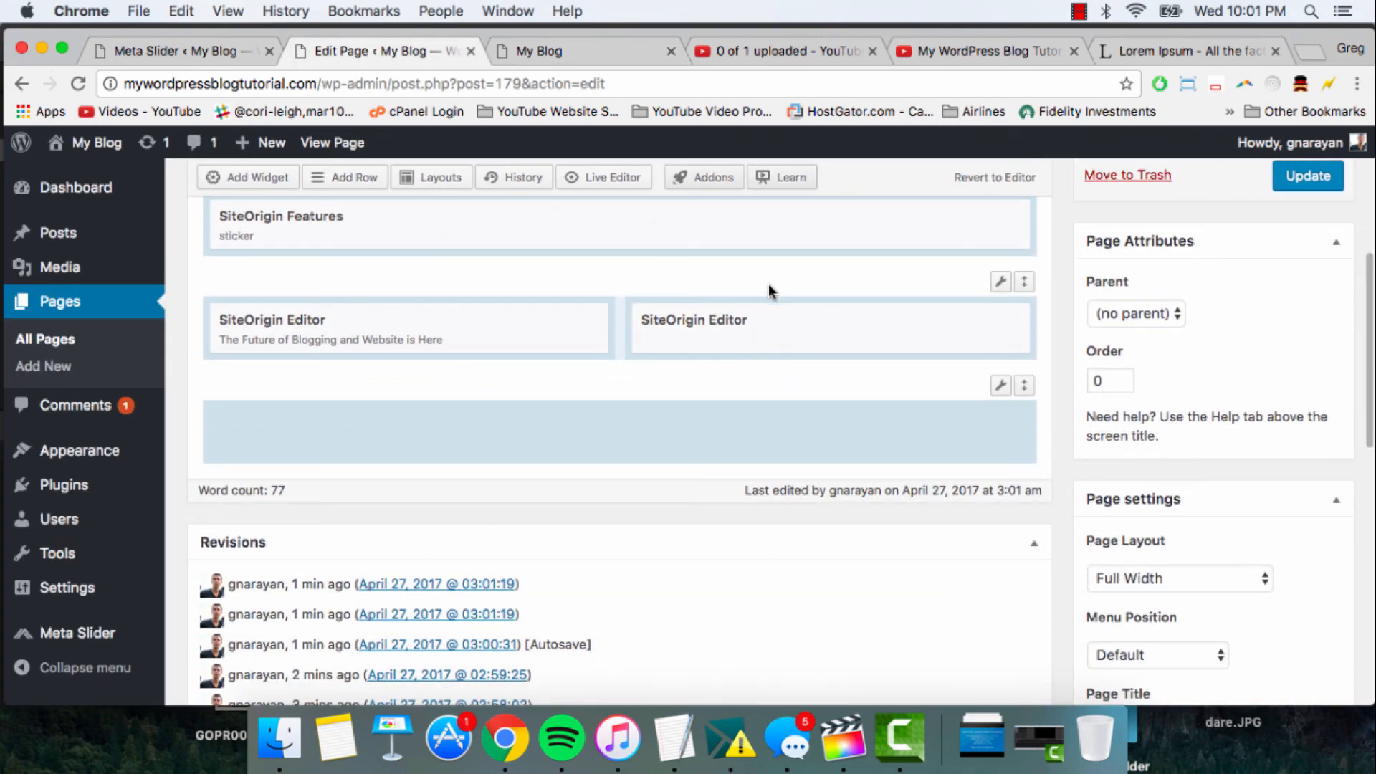
{"action": "mouse_move", "coordinate": [1000, 287]}
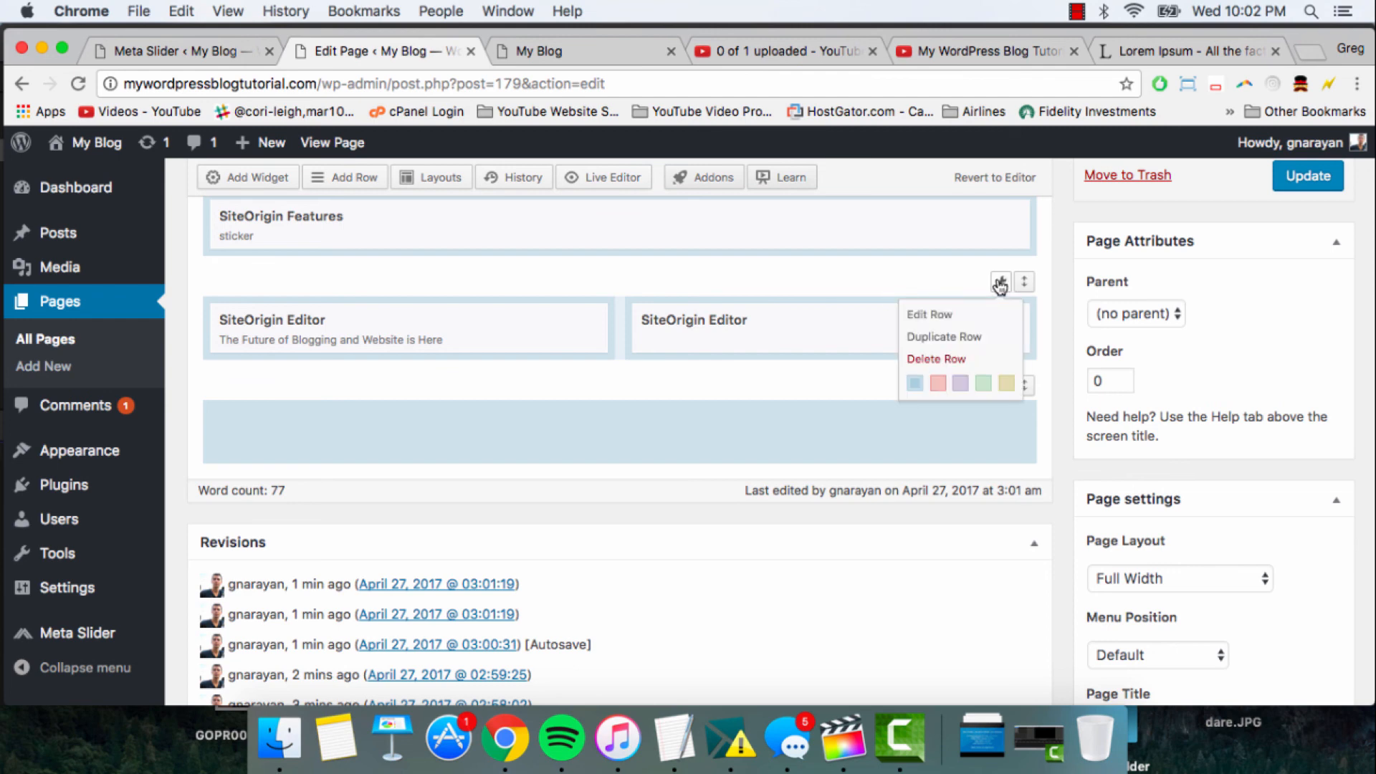
{"action": "left_click", "coordinate": [987, 316]}
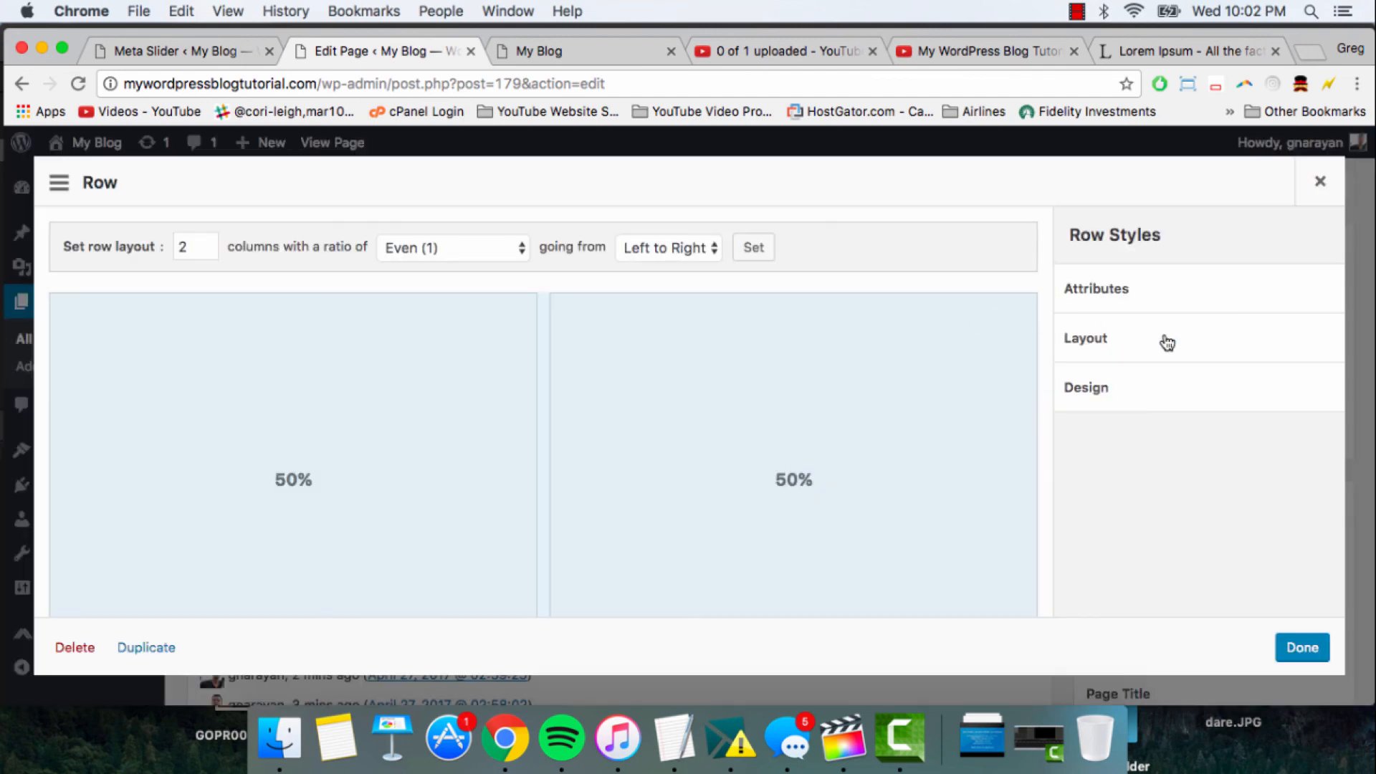
{"action": "left_click", "coordinate": [1198, 347]}
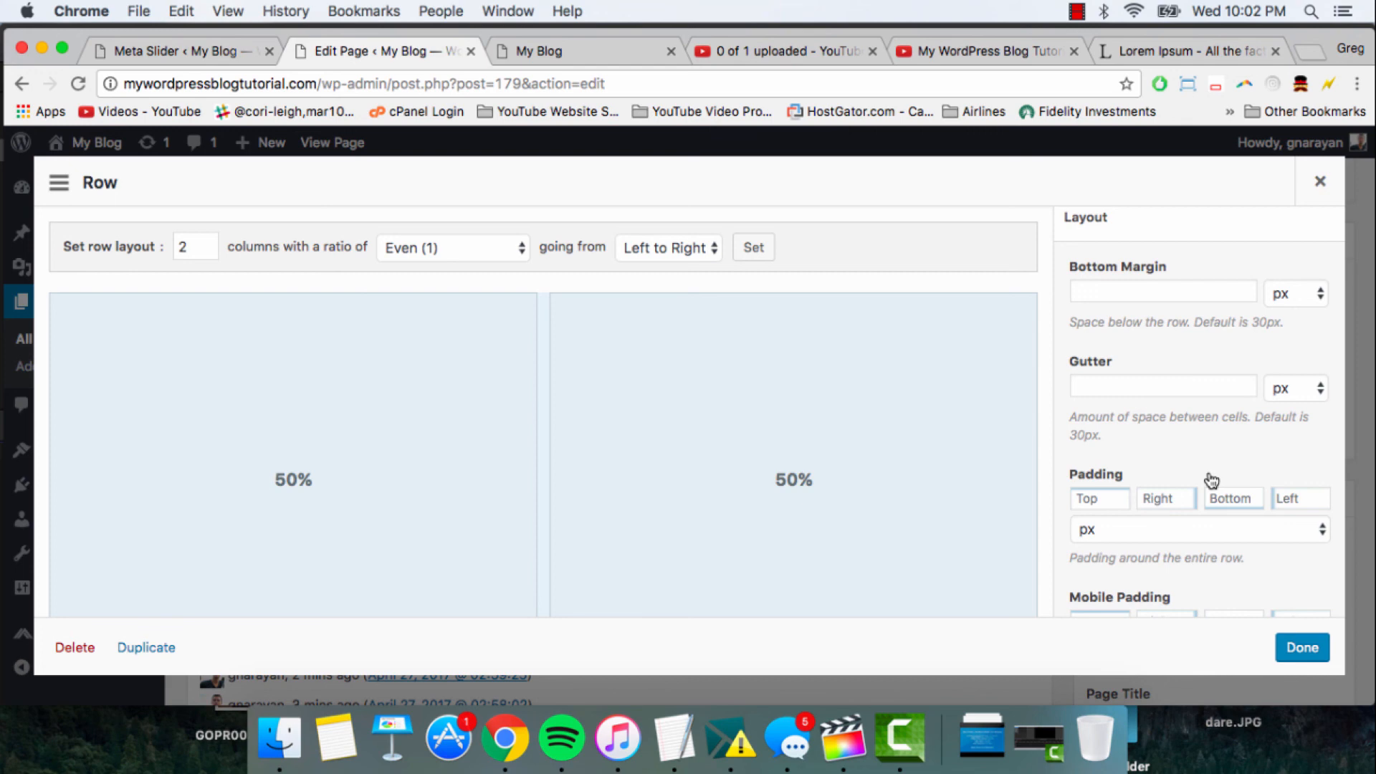
- Set the row's right and left padding to 5 em, leave top and bottom padding empty, and finish editing the row
{"action": "left_click", "coordinate": [1155, 502]}
{"action": "left_click", "coordinate": [1288, 497]}
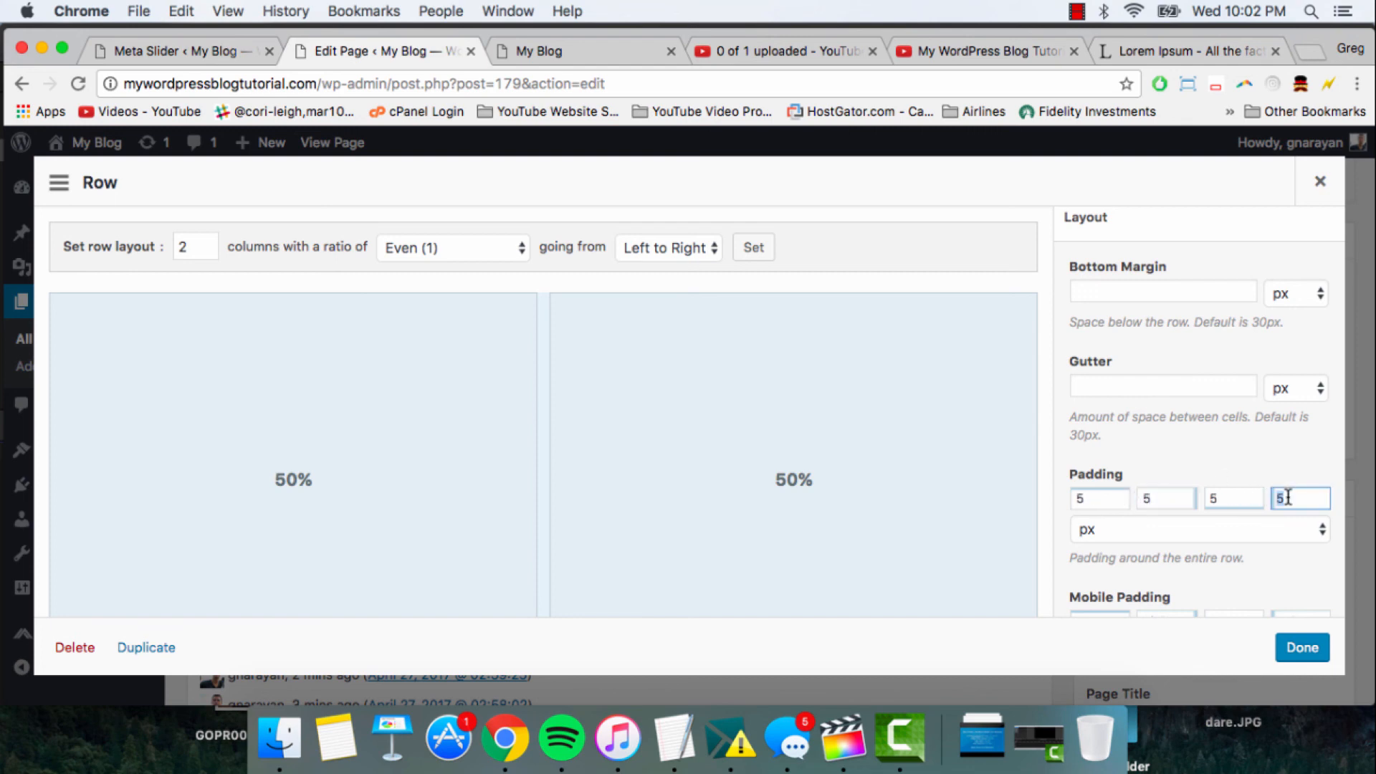
{"action": "left_click", "coordinate": [1299, 497]}
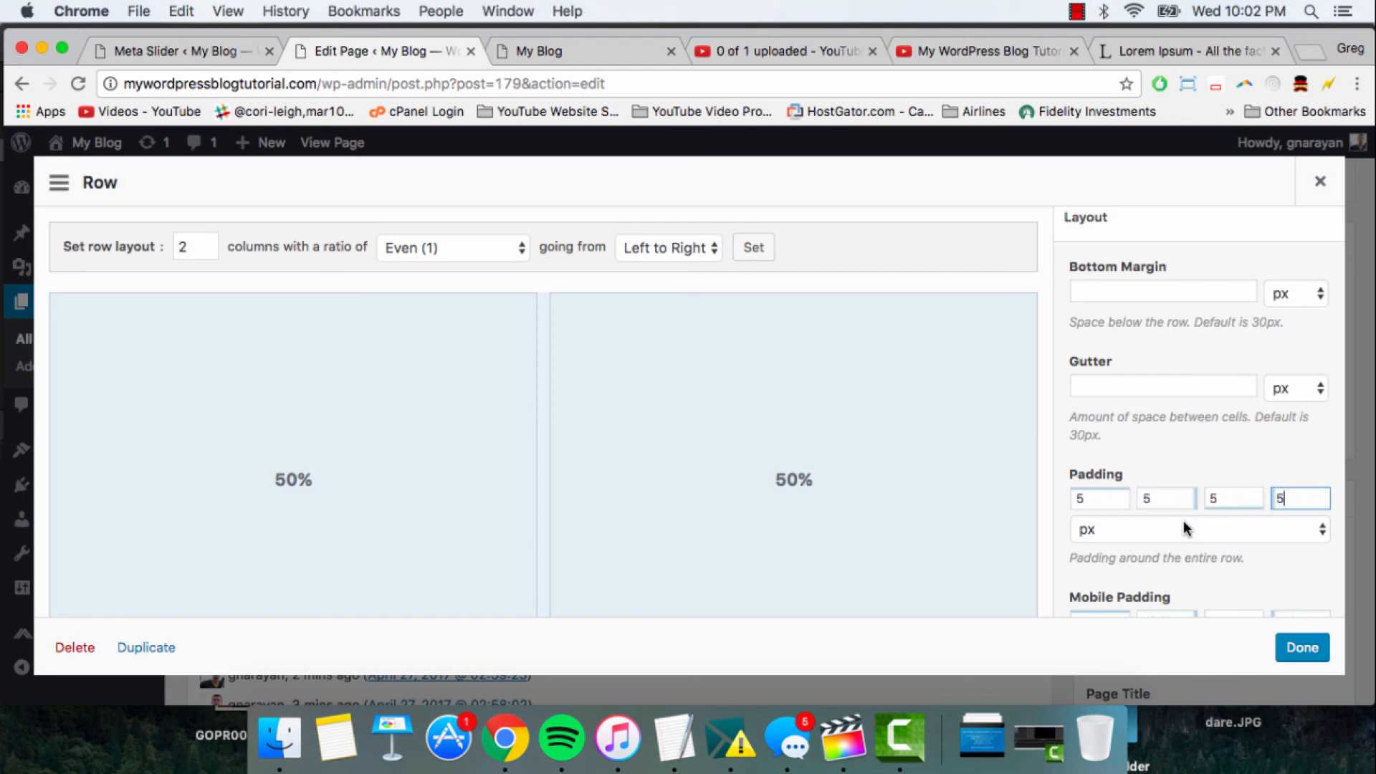
{"action": "left_click", "coordinate": [1223, 497]}
{"action": "key", "text": "BackSpace"}
{"action": "left_click", "coordinate": [1080, 498]}
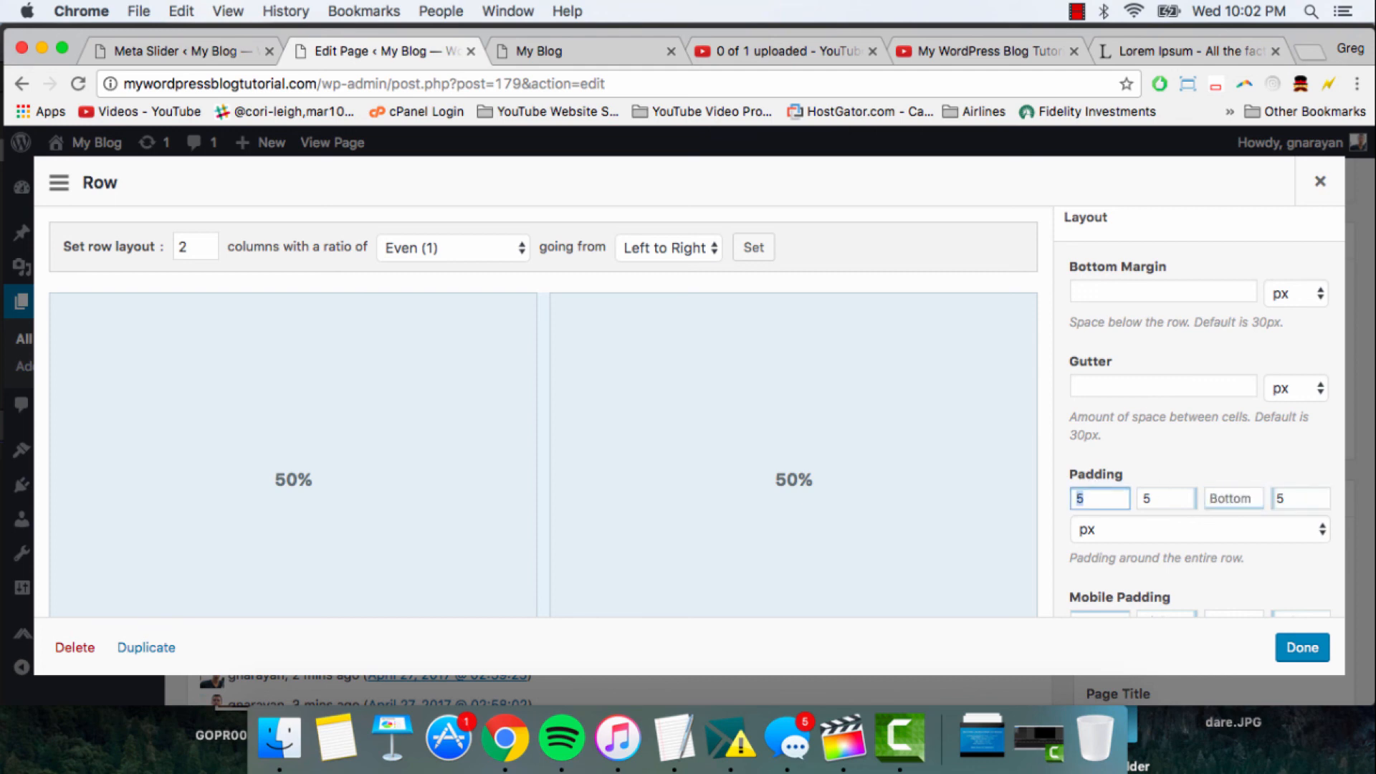
{"action": "left_click", "coordinate": [1195, 528]}
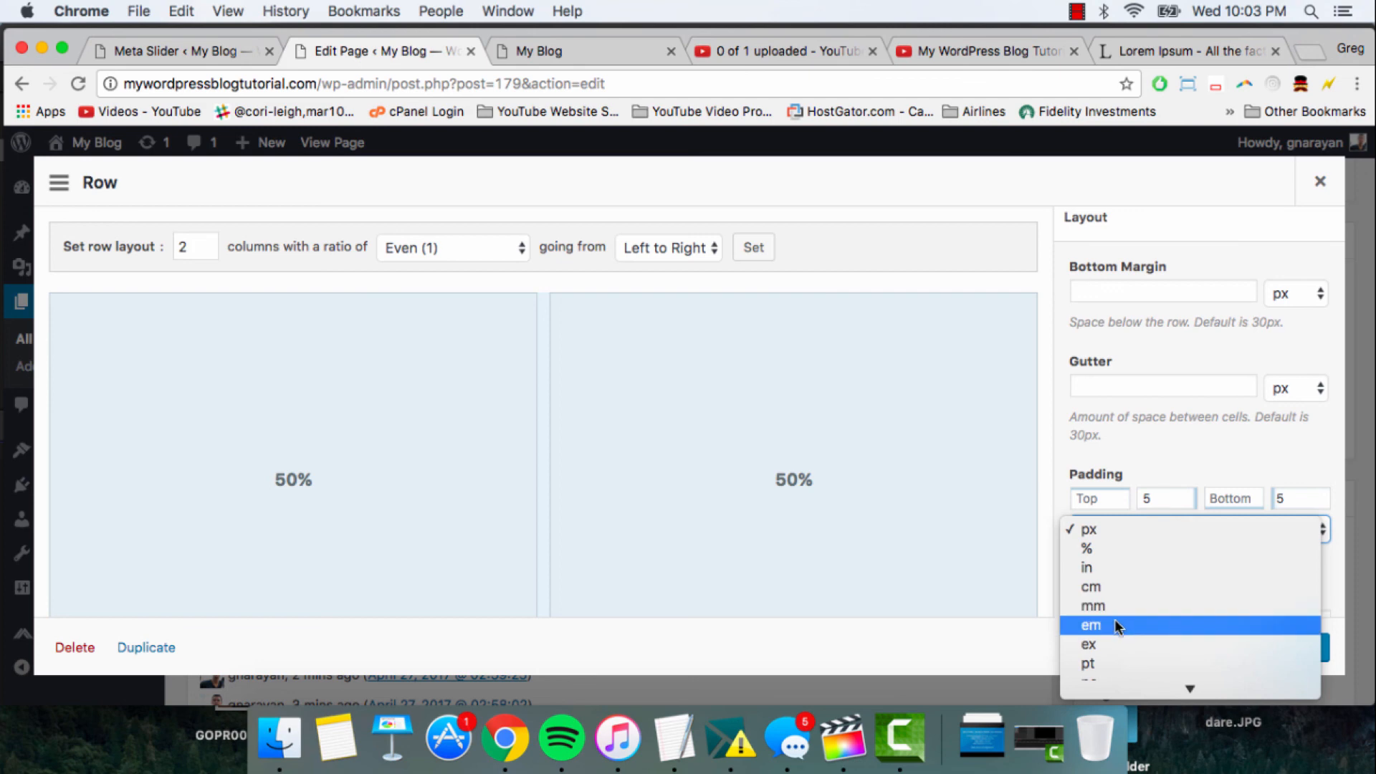
{"action": "left_click", "coordinate": [1093, 625]}
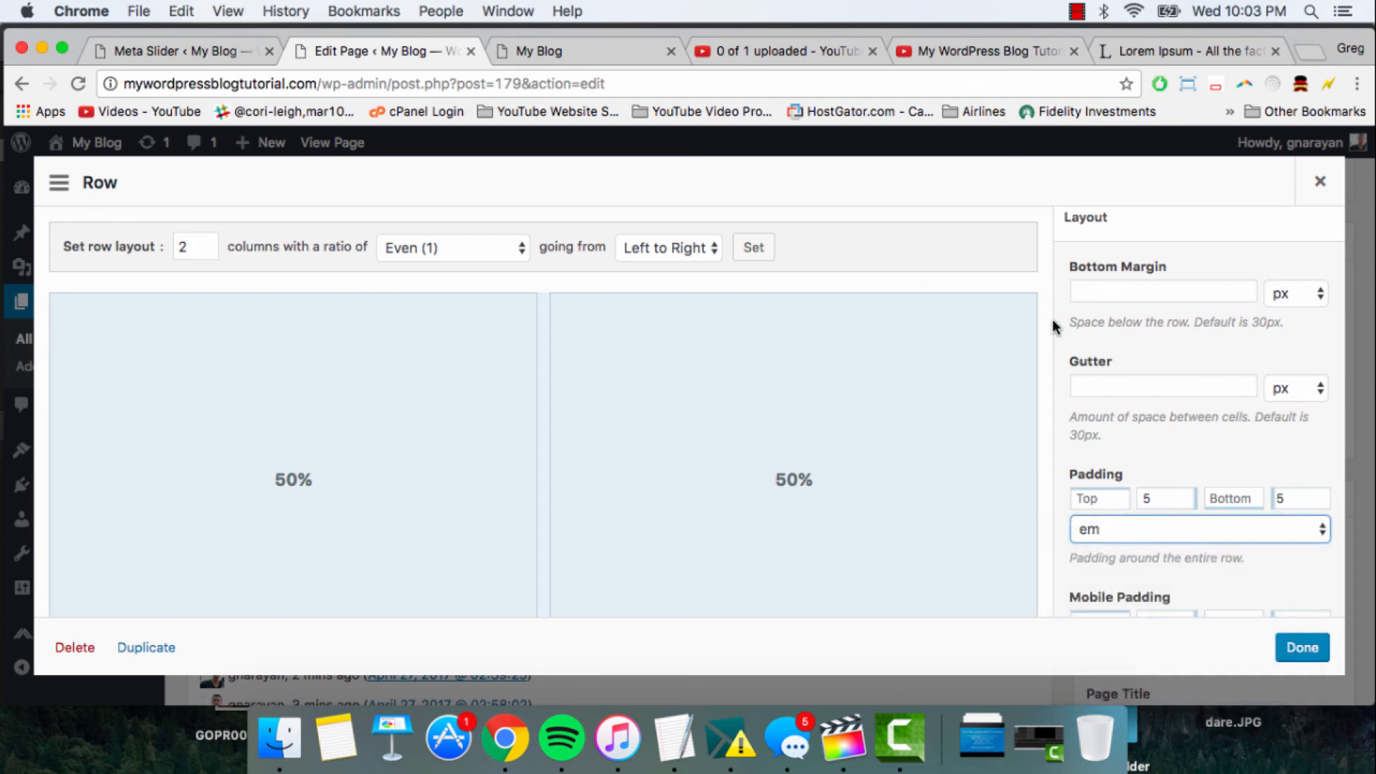
{"action": "scroll", "coordinate": [1057, 328], "scroll_direction": "down", "scroll_amount": 5}
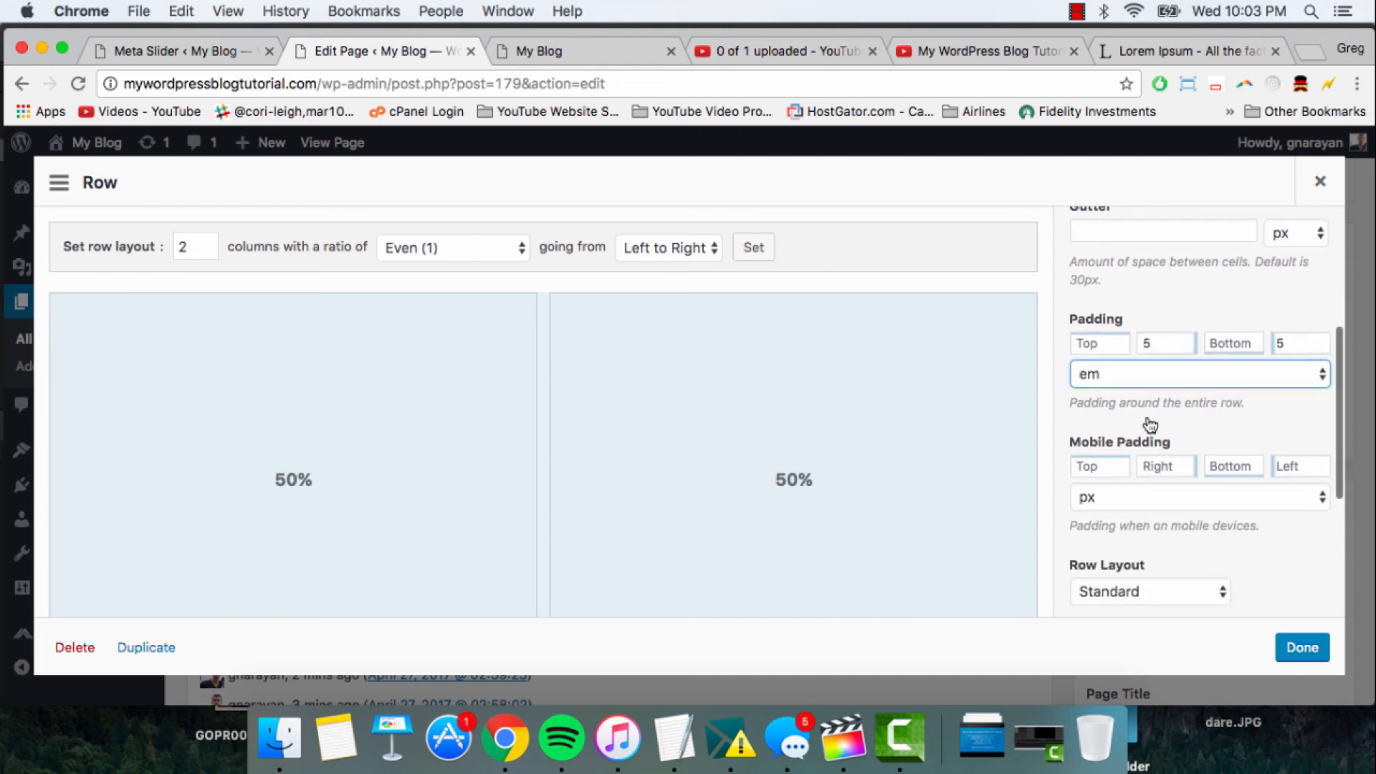
{"action": "scroll", "coordinate": [1132, 470], "scroll_direction": "down", "scroll_amount": 1}
{"action": "left_click", "coordinate": [1302, 647]}
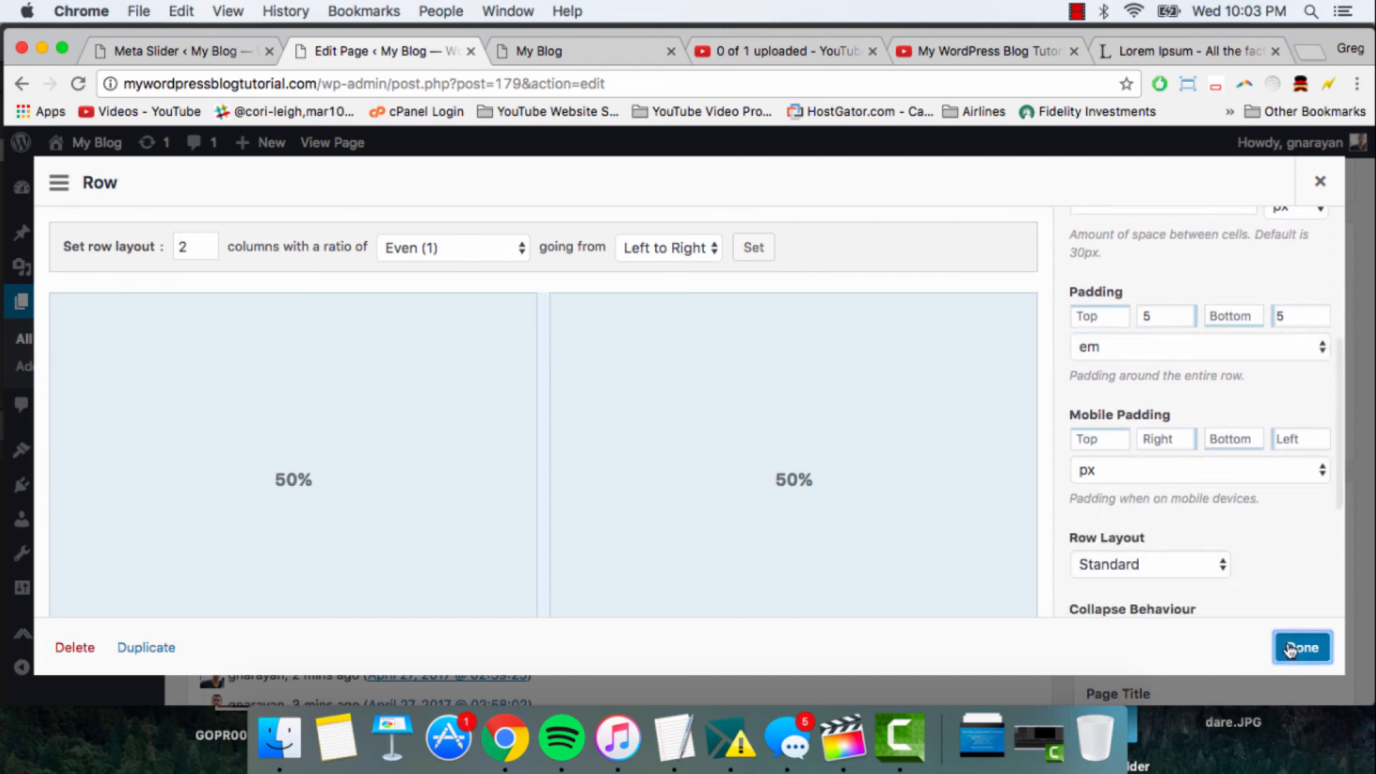
- Update the page, reload the live My Blog front page and check the side padding around the text-and-video row
{"action": "left_click", "coordinate": [1308, 175]}
{"action": "left_click", "coordinate": [545, 50]}
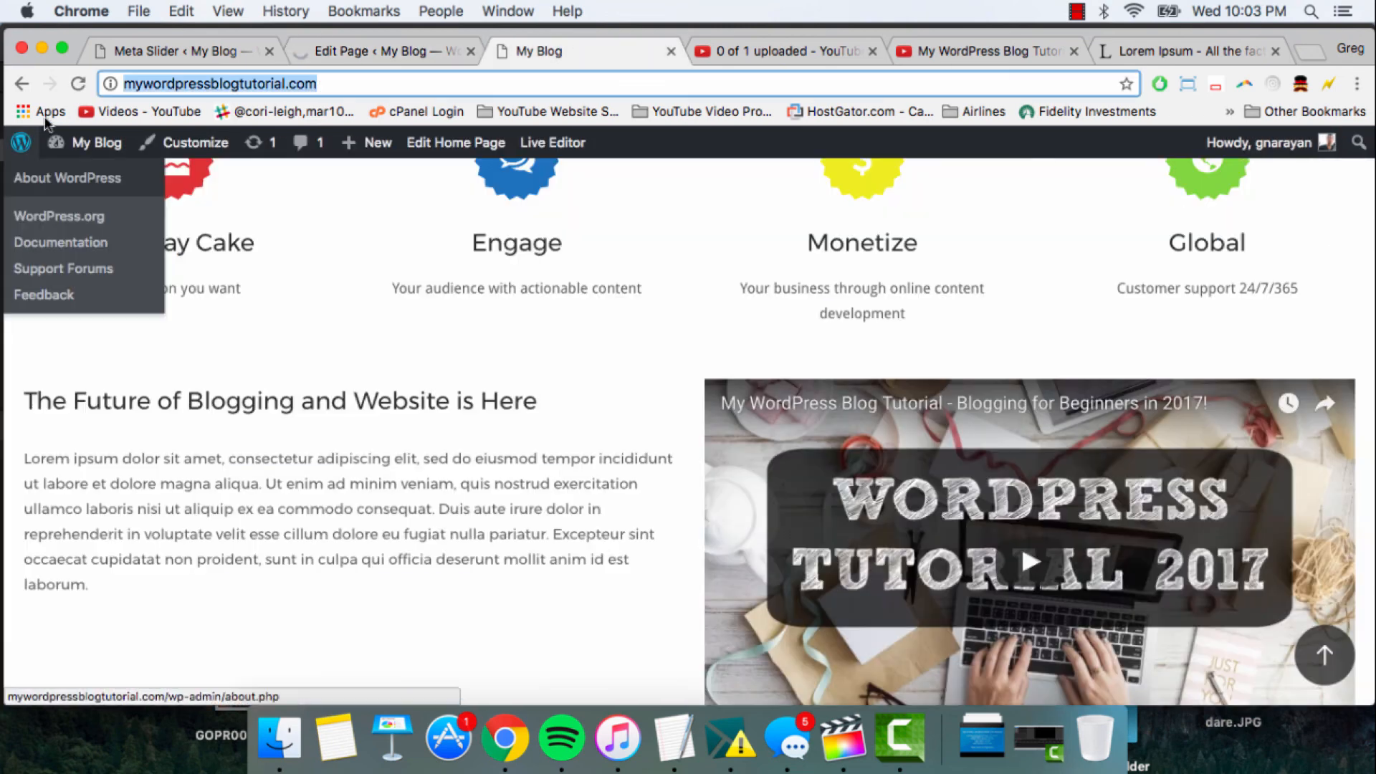
{"action": "key", "text": "Right"}
{"action": "key", "text": "shift+Left"}
{"action": "key", "text": "shift+Left"}
{"action": "key", "text": "shift+Left"}
{"action": "key", "text": "shift+Left"}
{"action": "left_click", "coordinate": [77, 85]}
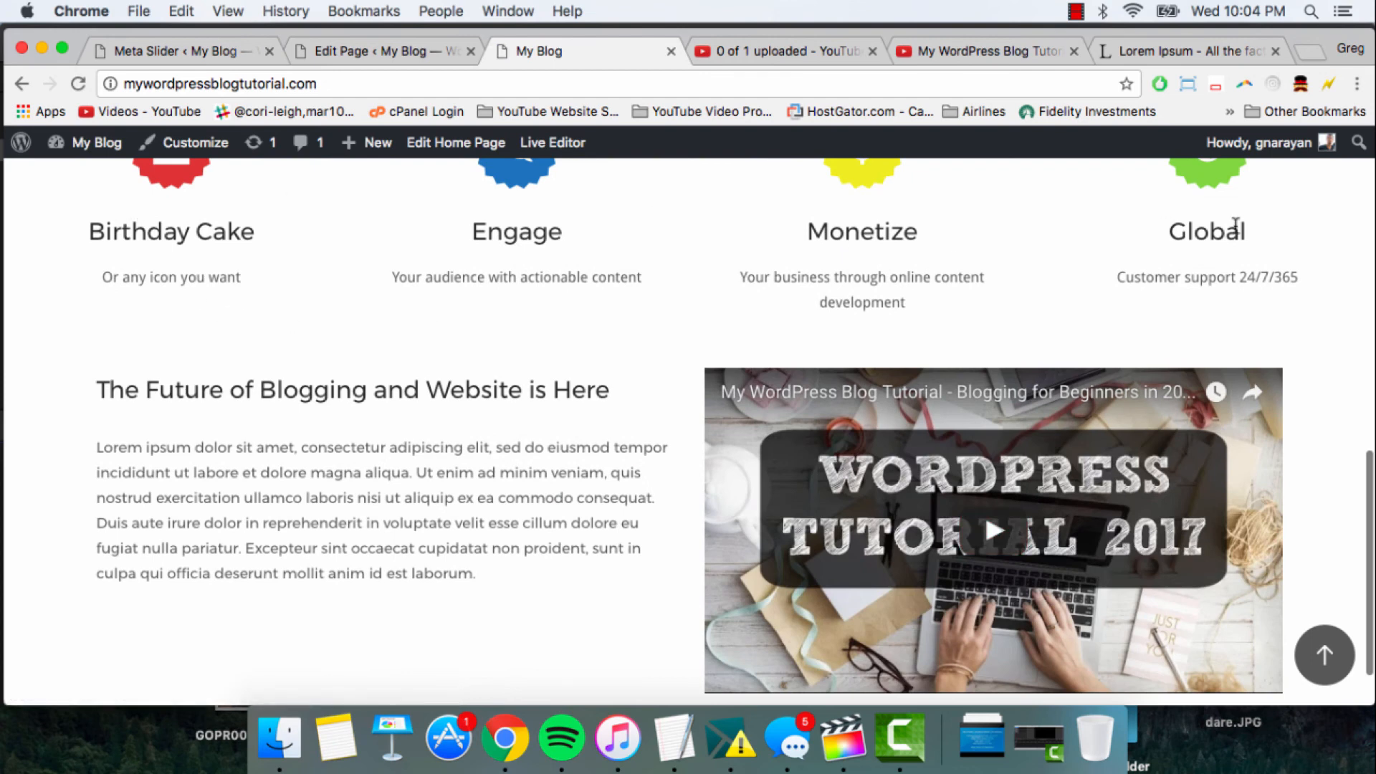
{"action": "scroll", "coordinate": [462, 244], "scroll_direction": "down", "scroll_amount": 2}
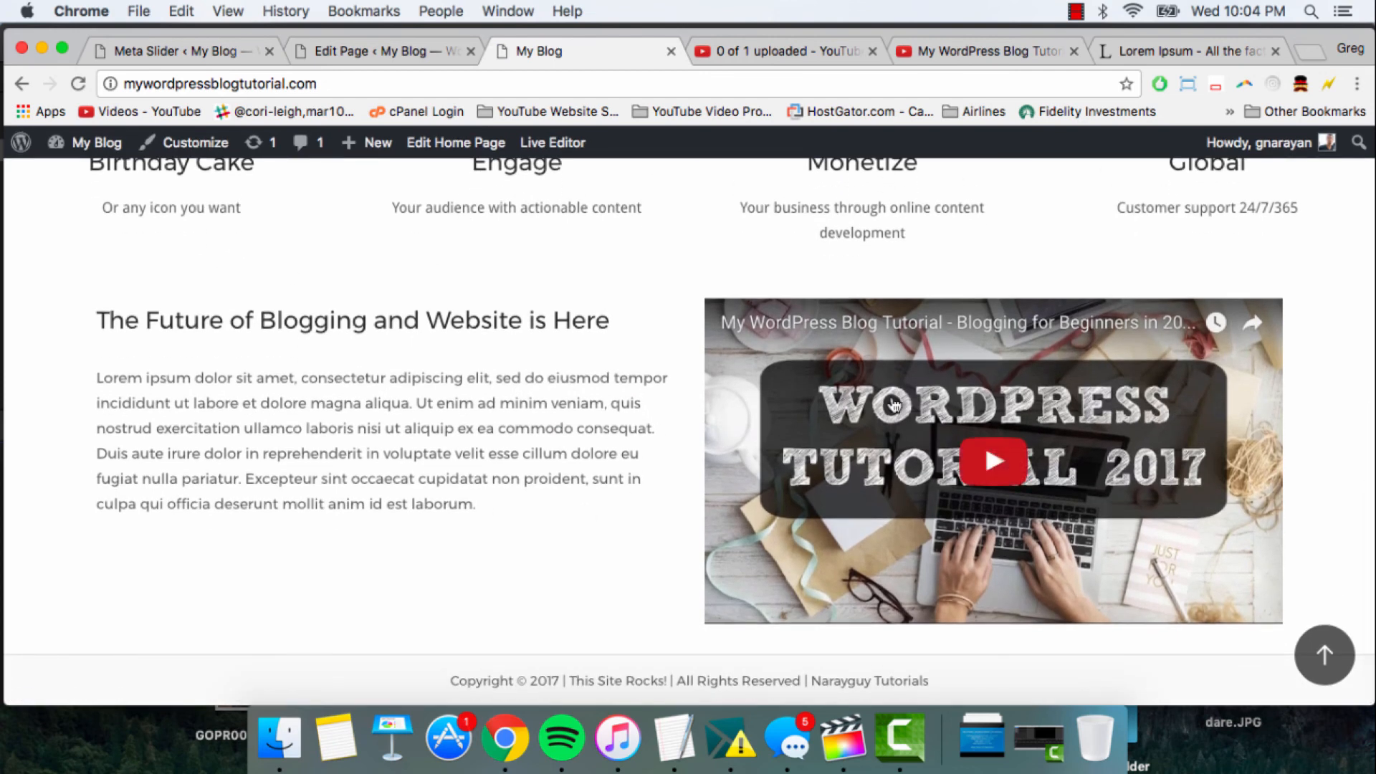
- Back in the page editor, add a SiteOrigin Editor widget to the empty row below the text-and-video row
{"action": "left_click", "coordinate": [406, 39]}
{"action": "scroll", "coordinate": [647, 442], "scroll_direction": "down", "scroll_amount": 3}
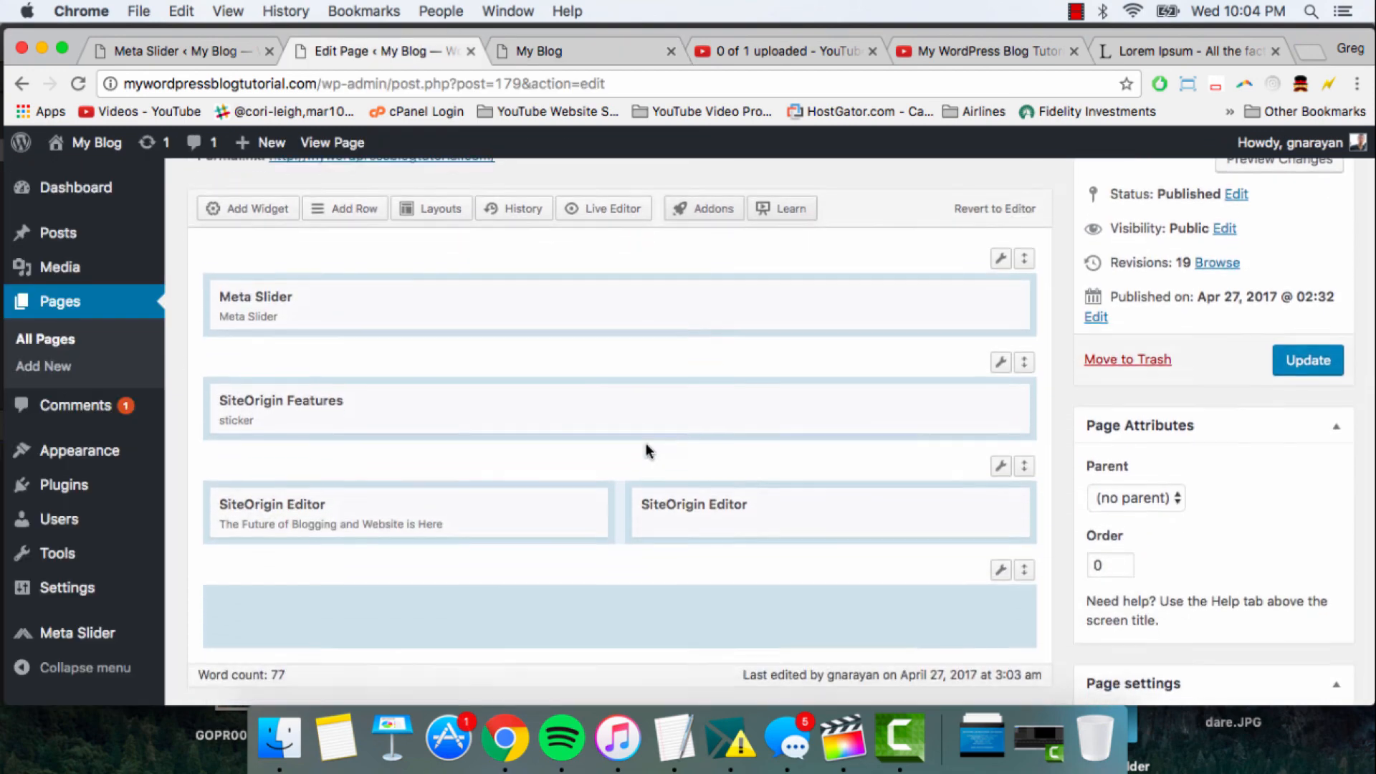
{"action": "scroll", "coordinate": [646, 443], "scroll_direction": "down", "scroll_amount": 1}
{"action": "left_click", "coordinate": [622, 578]}
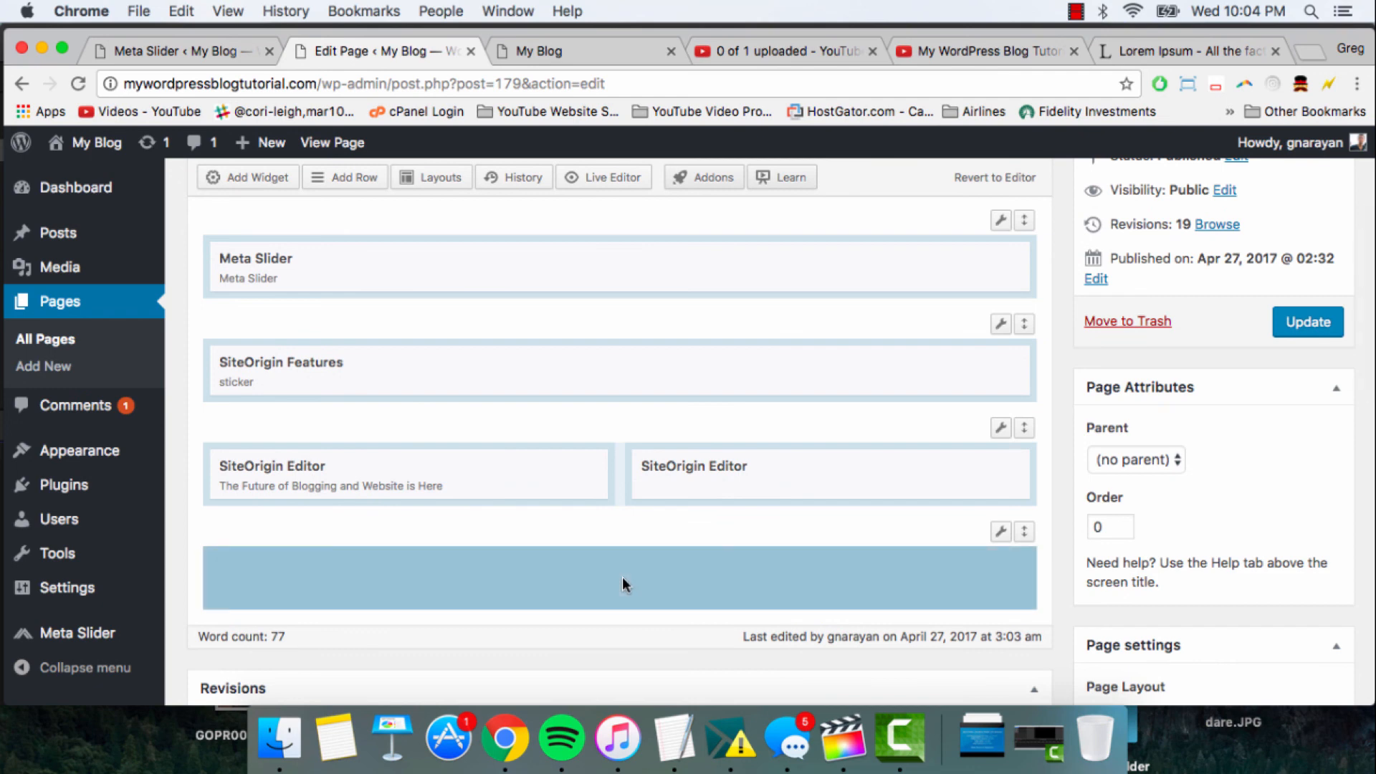
{"action": "scroll", "coordinate": [622, 578], "scroll_direction": "up", "scroll_amount": 1}
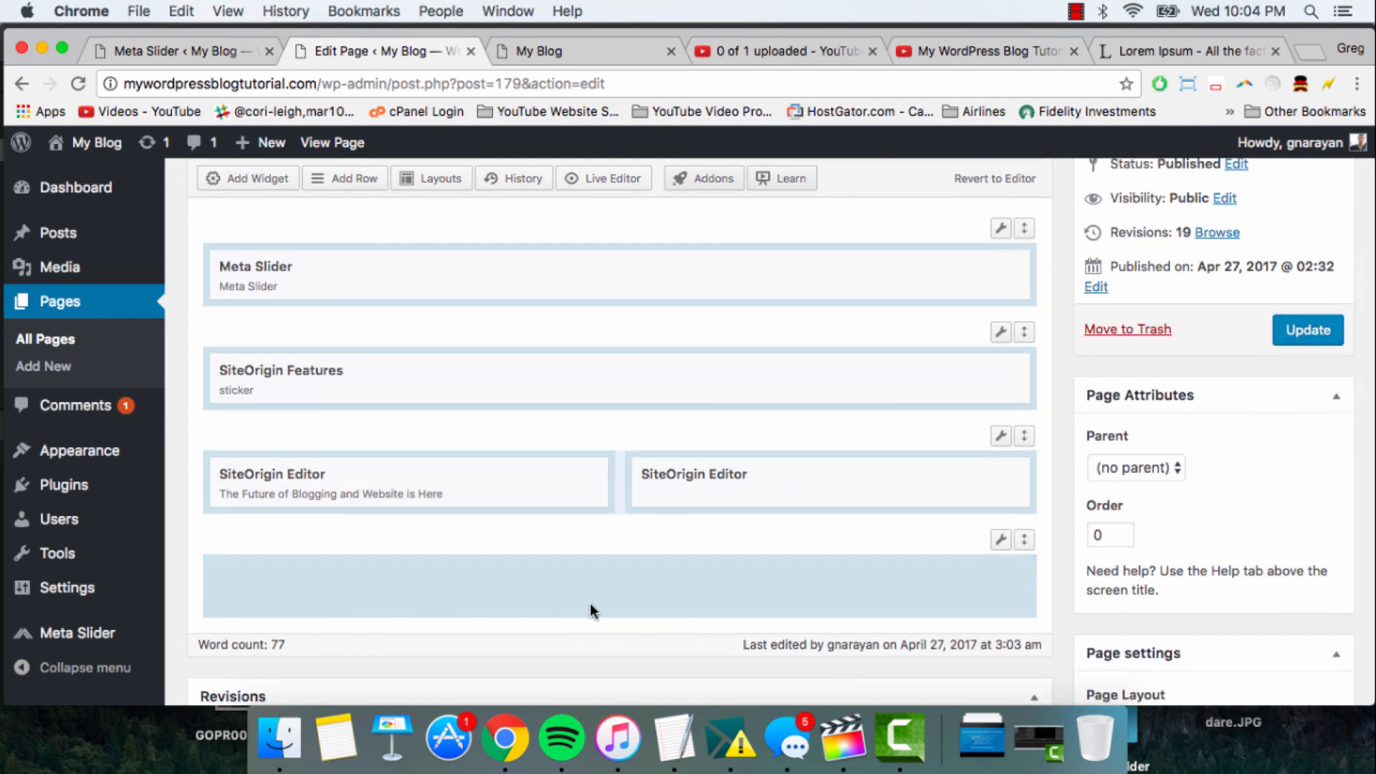
{"action": "left_click", "coordinate": [261, 178]}
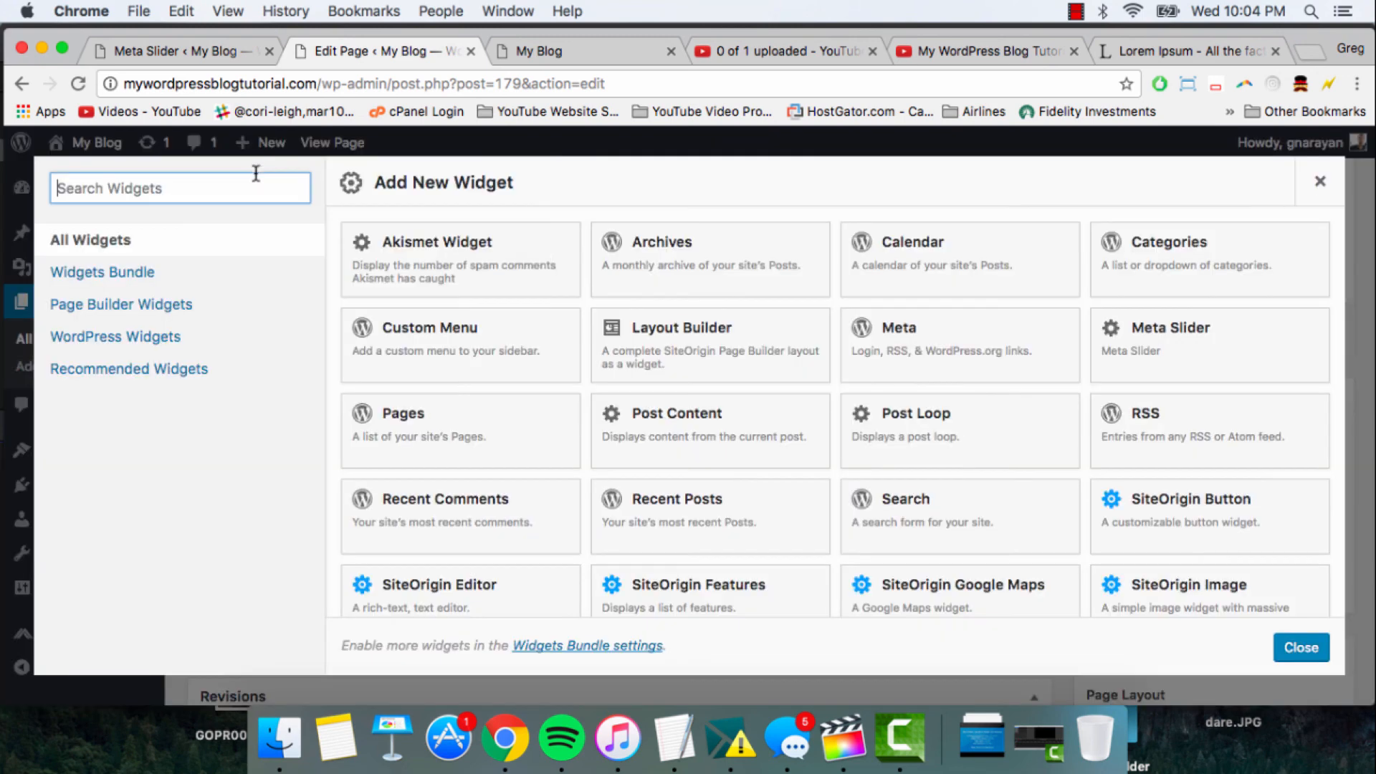
{"action": "scroll", "coordinate": [683, 411], "scroll_direction": "down", "scroll_amount": 3}
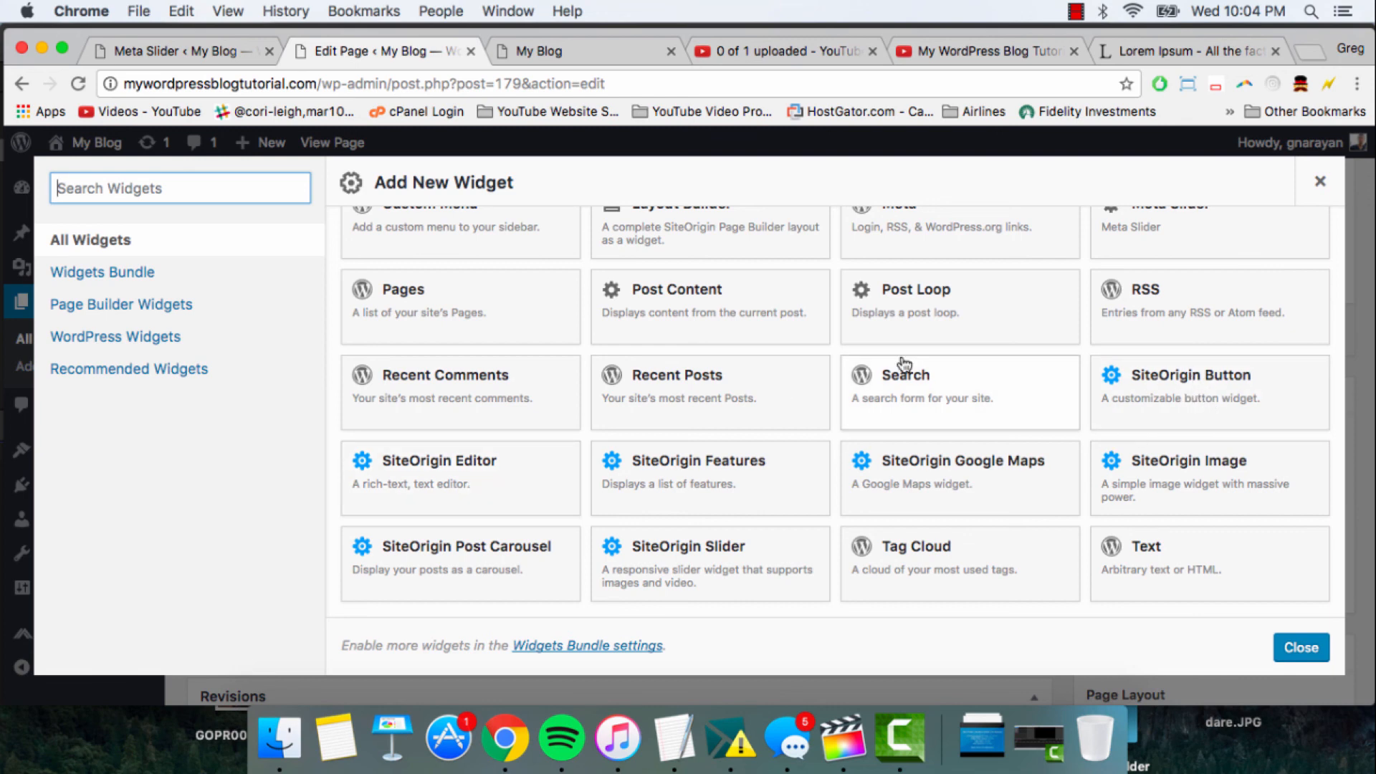
{"action": "scroll", "coordinate": [904, 364], "scroll_direction": "up", "scroll_amount": 3}
{"action": "scroll", "coordinate": [1047, 418], "scroll_direction": "down", "scroll_amount": 2}
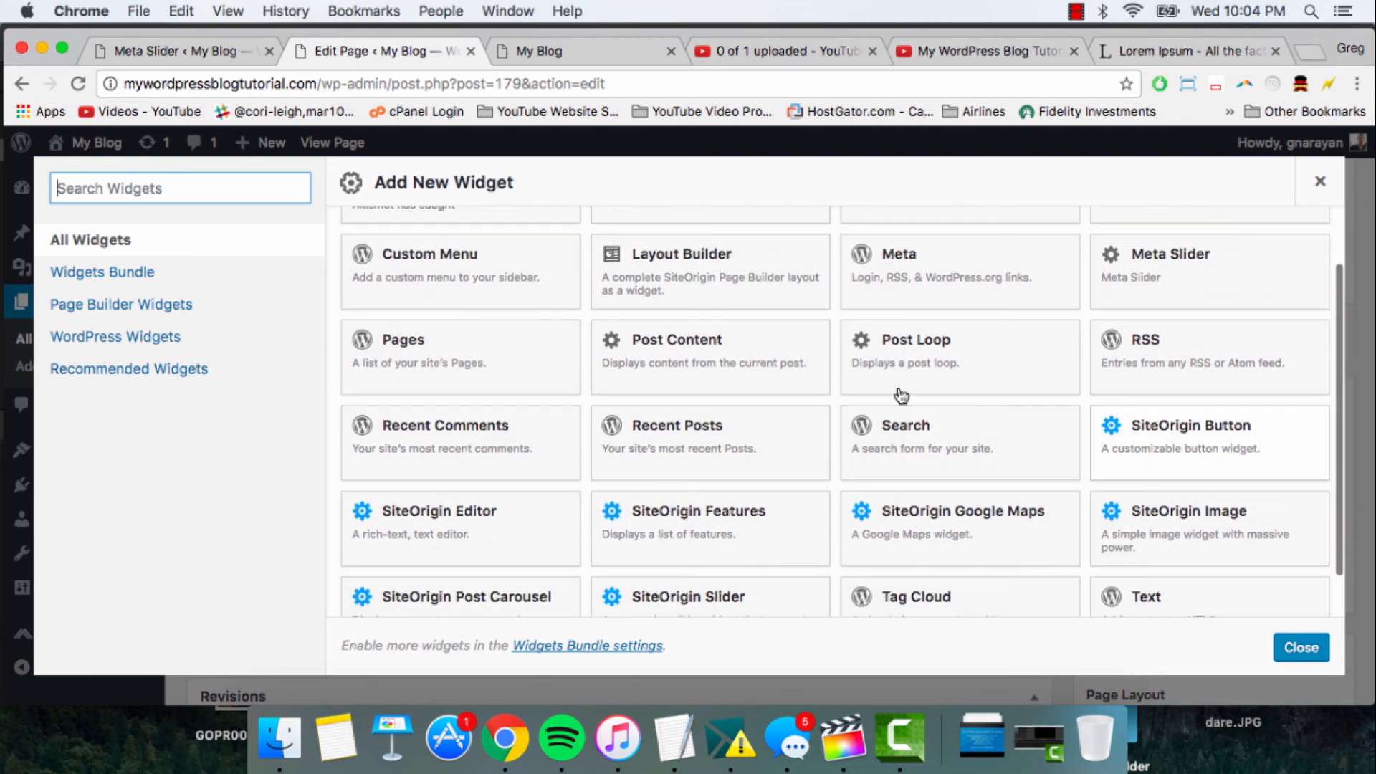
{"action": "left_click", "coordinate": [515, 529]}
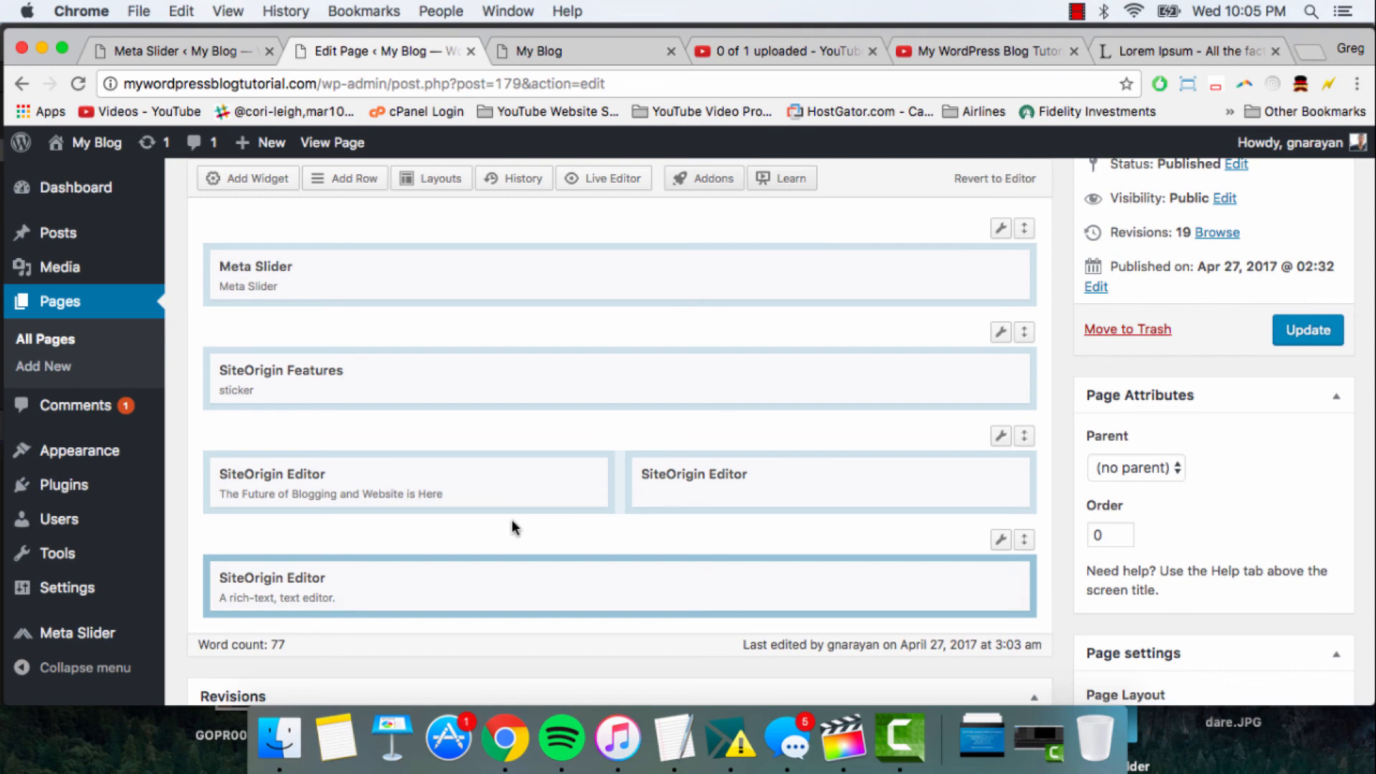
- Edit the new SiteOrigin Editor widget and enter the text "Thanks for checking out our website! Feel free to contact us."
{"action": "left_click", "coordinate": [620, 580]}
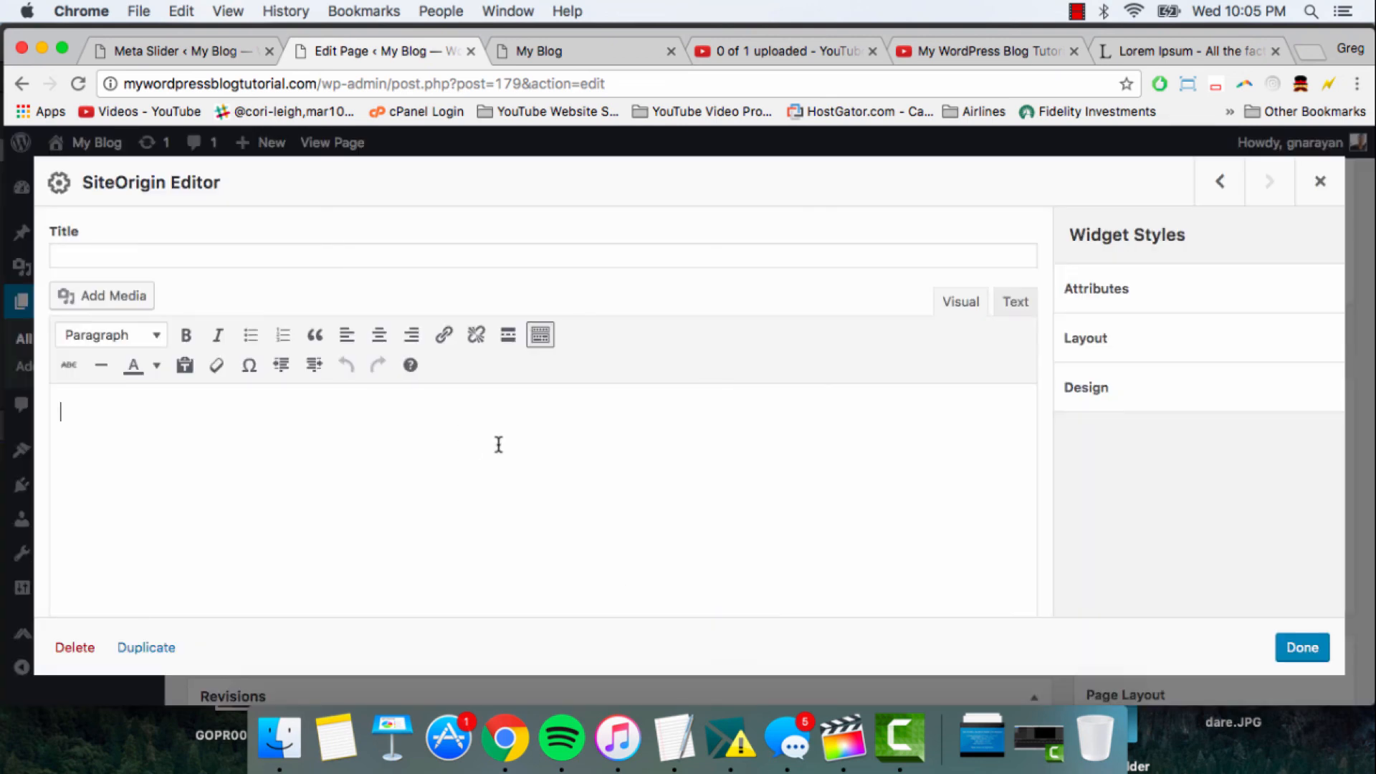
{"action": "type", "text": "Thanks for"}
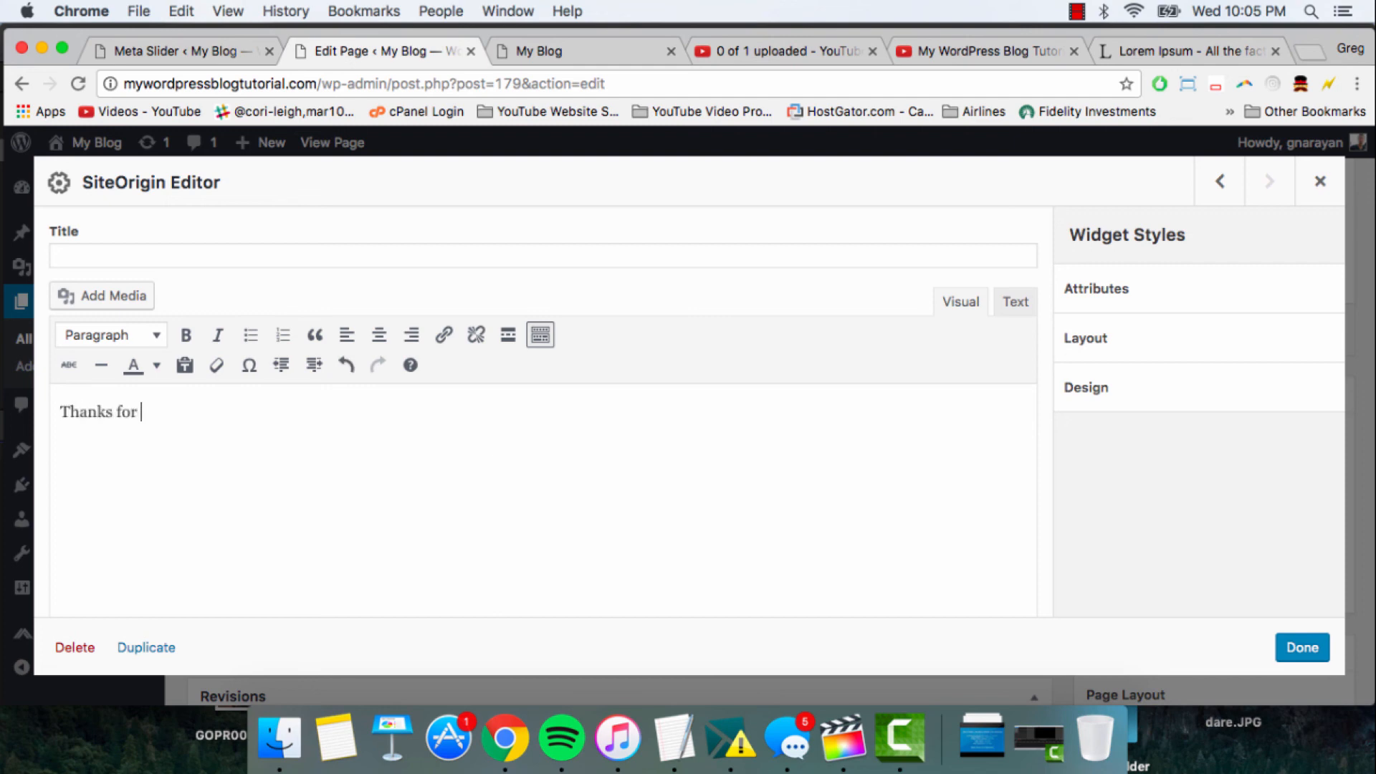
{"action": "type", "text": " checking out our"}
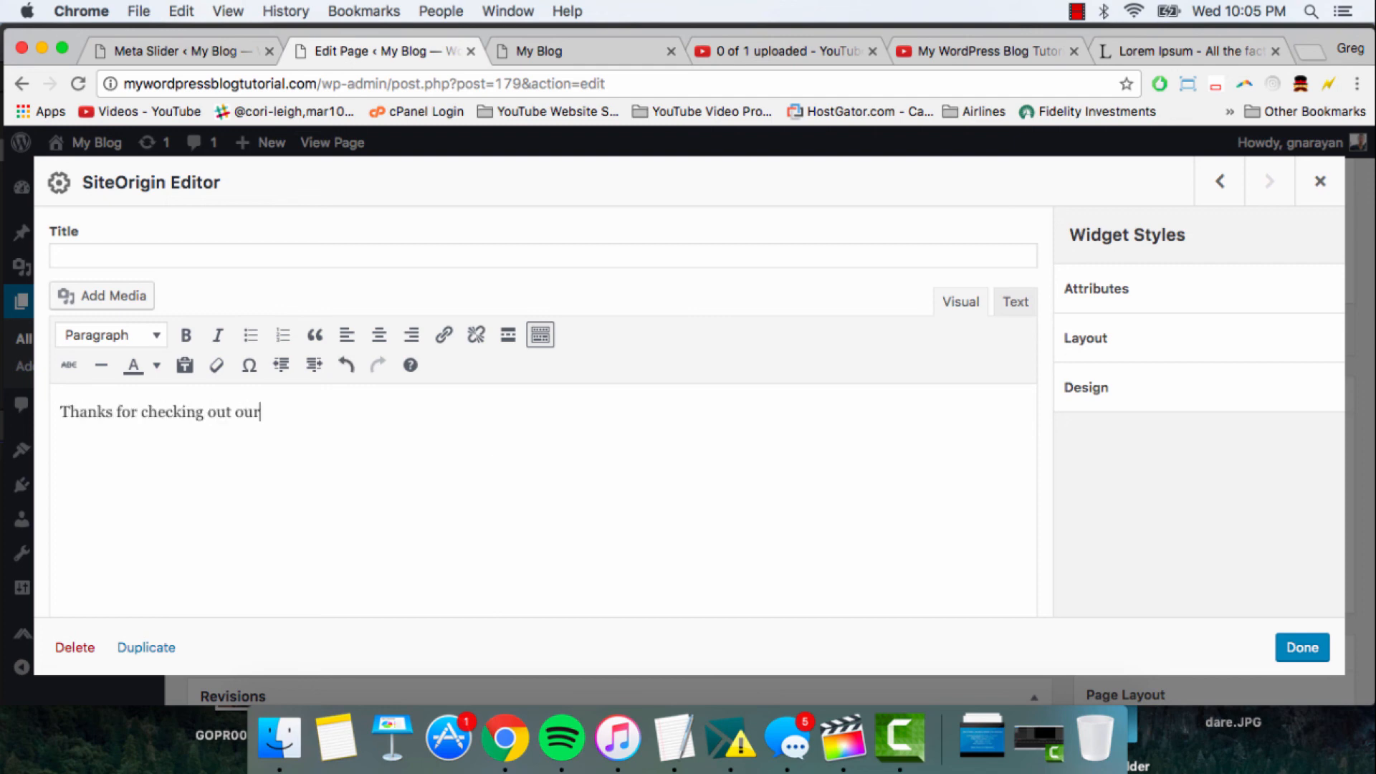
{"action": "type", "text": " website! Feel free to contact us."}
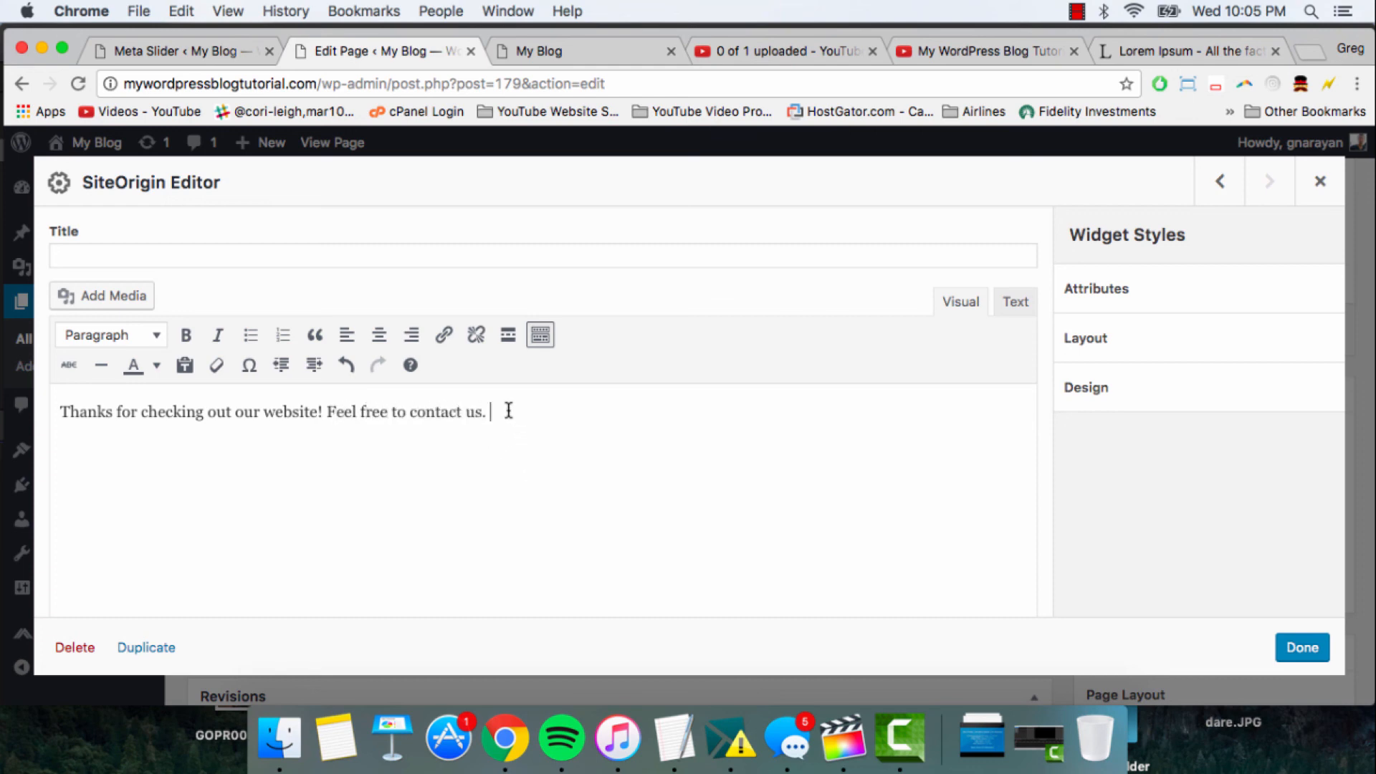
- Center the thank-you text, format it as Heading 2 in white, and finish editing the widget
{"action": "left_click_drag", "start_coordinate": [502, 410], "coordinate": [33, 372]}
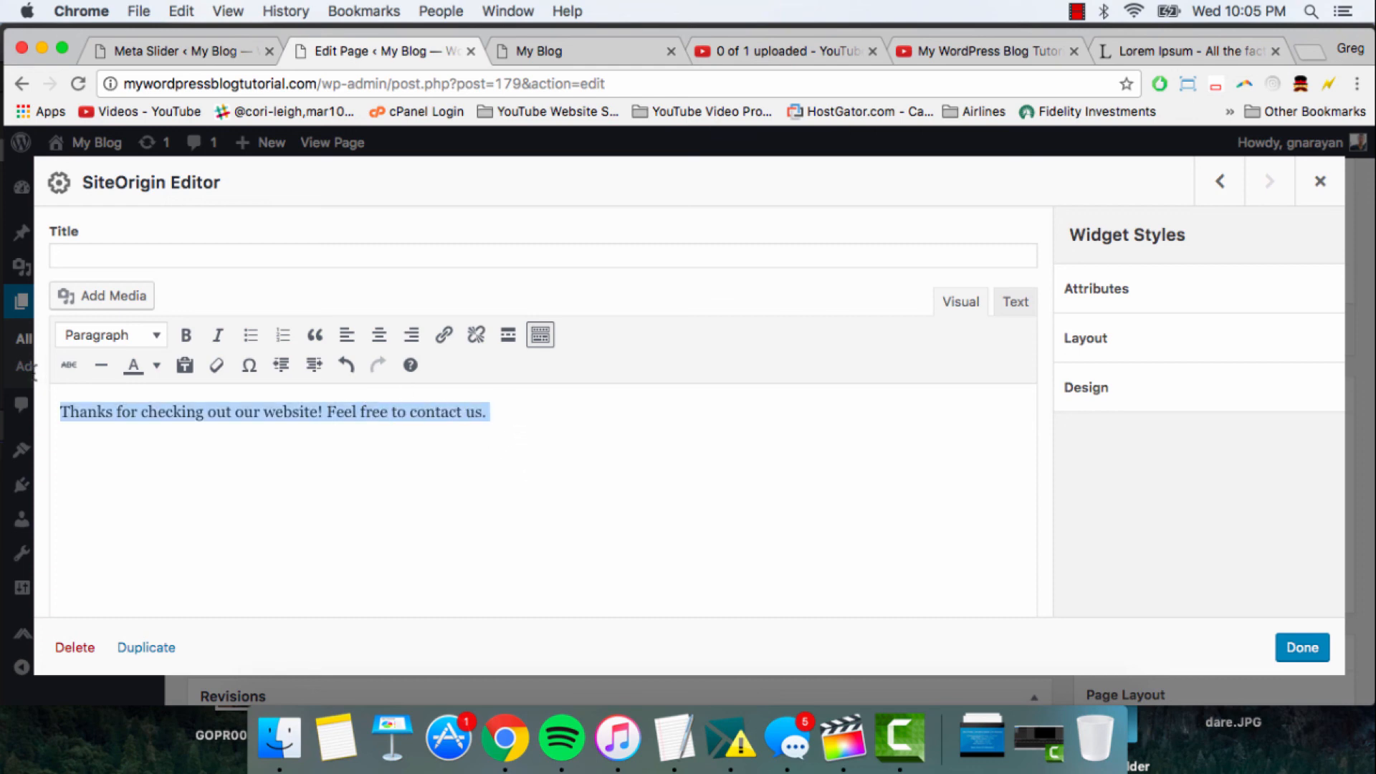
{"action": "left_click", "coordinate": [379, 335]}
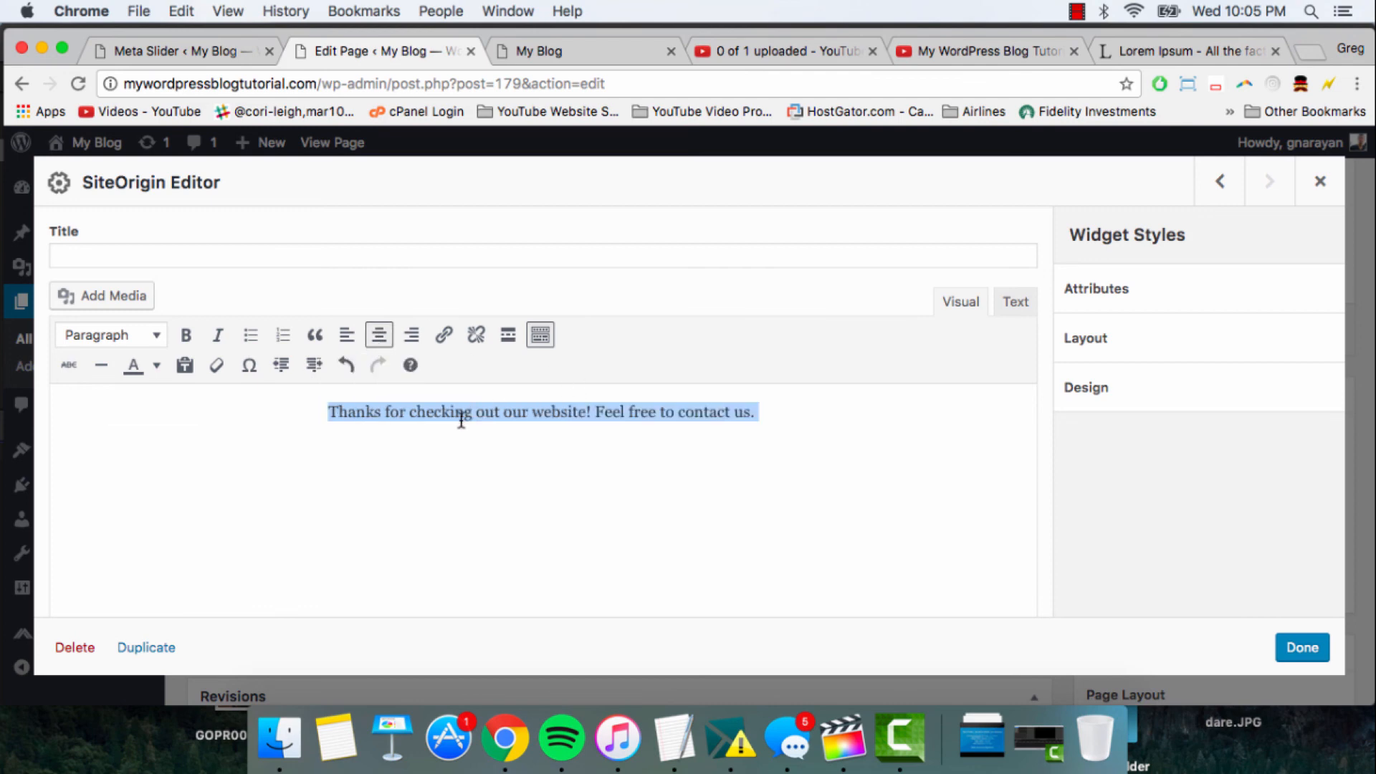
{"action": "left_click", "coordinate": [115, 335]}
{"action": "left_click", "coordinate": [137, 447]}
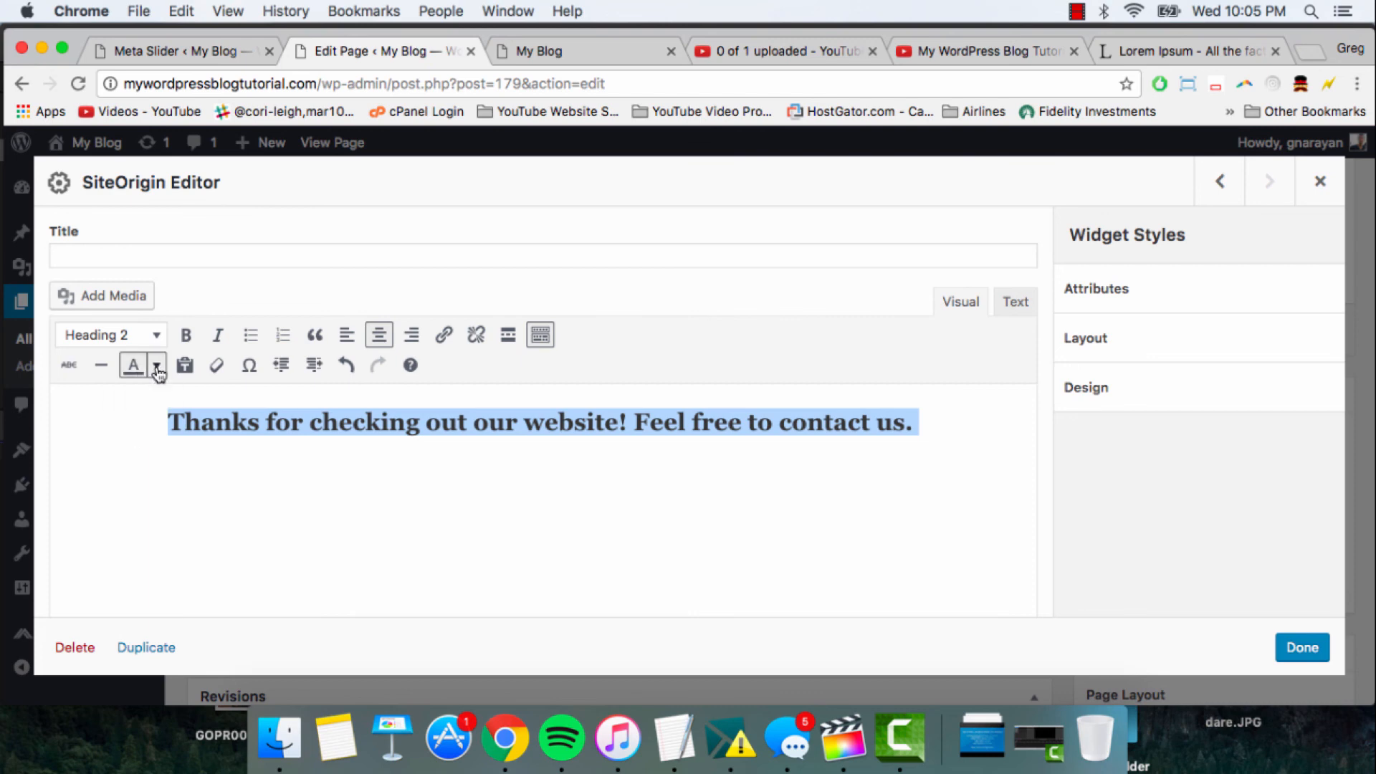
{"action": "left_click", "coordinate": [135, 366]}
{"action": "left_click", "coordinate": [270, 454]}
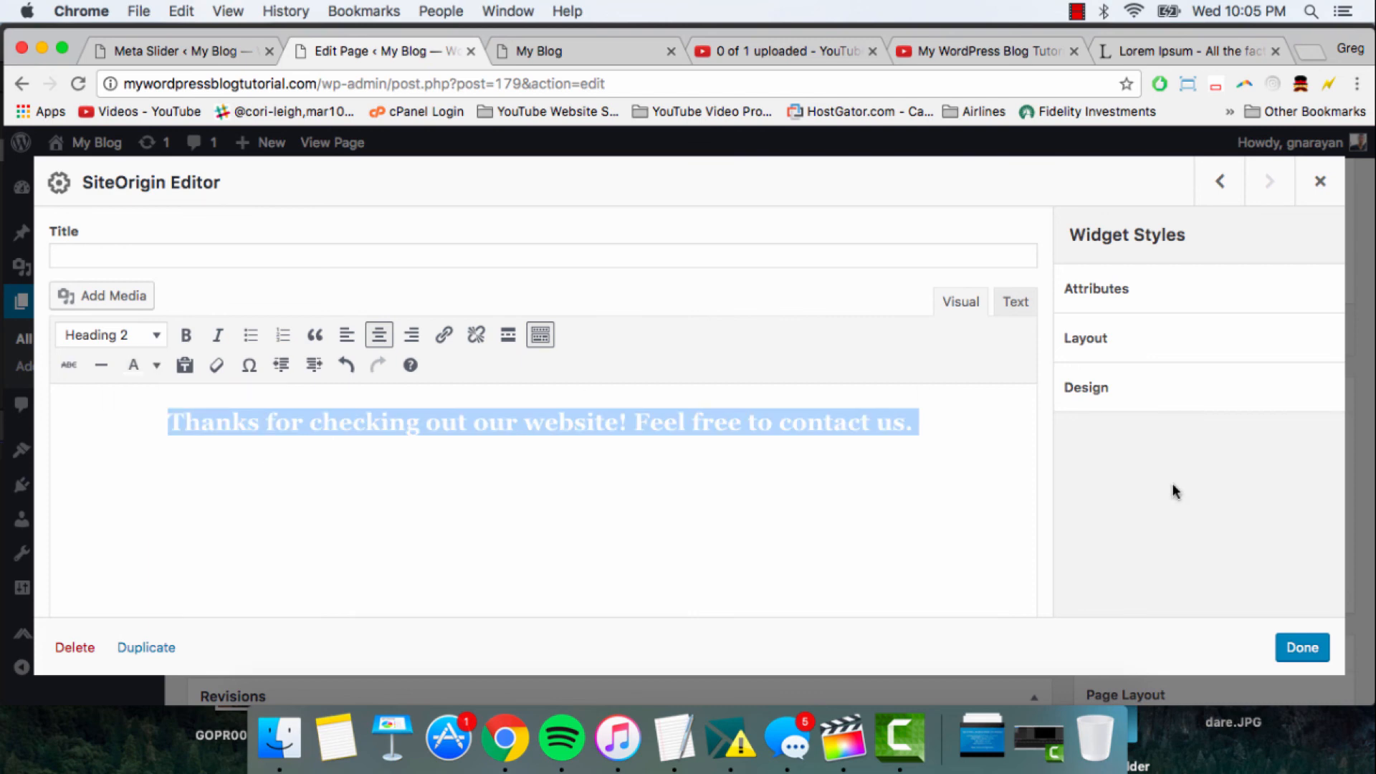
{"action": "left_click", "coordinate": [1302, 649]}
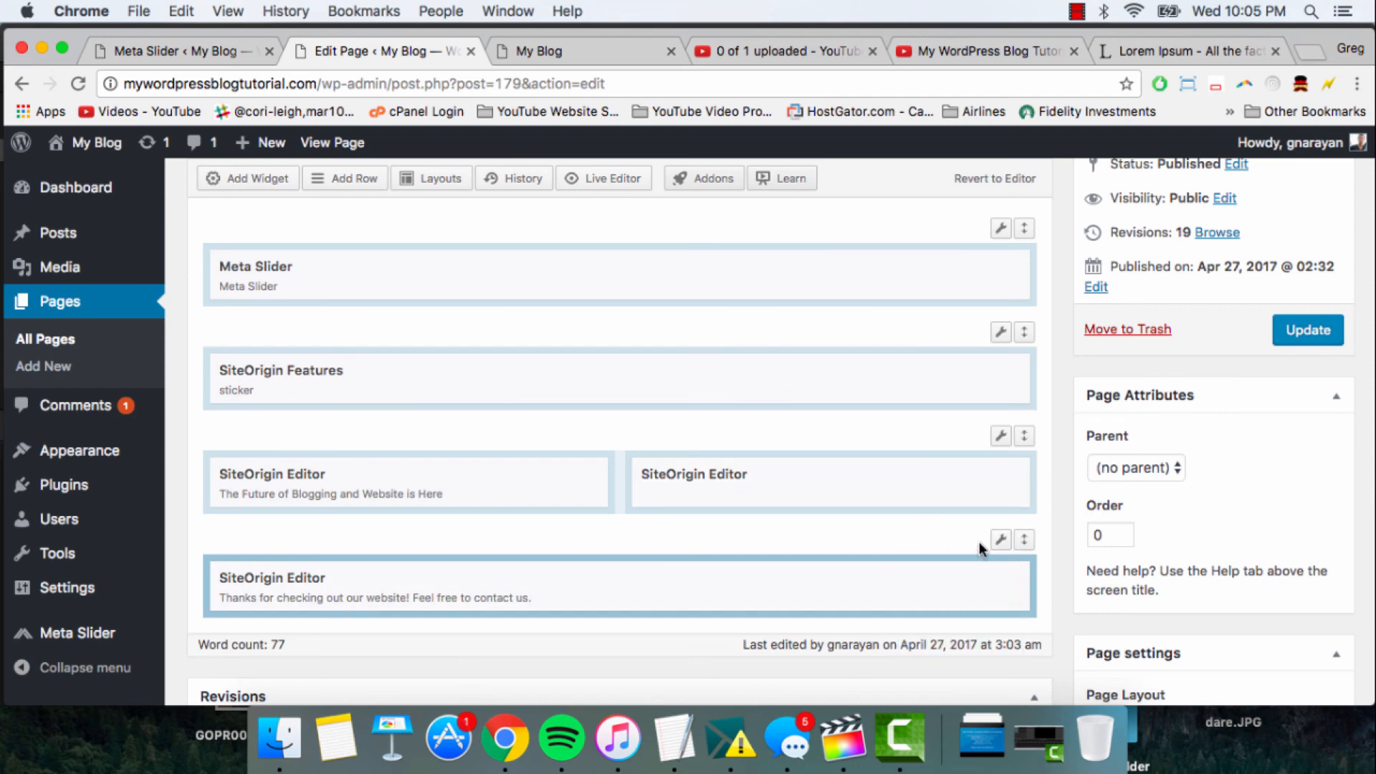
- Edit the row holding the thank-you message and set its row layout to Full Width
{"action": "mouse_move", "coordinate": [1001, 545]}
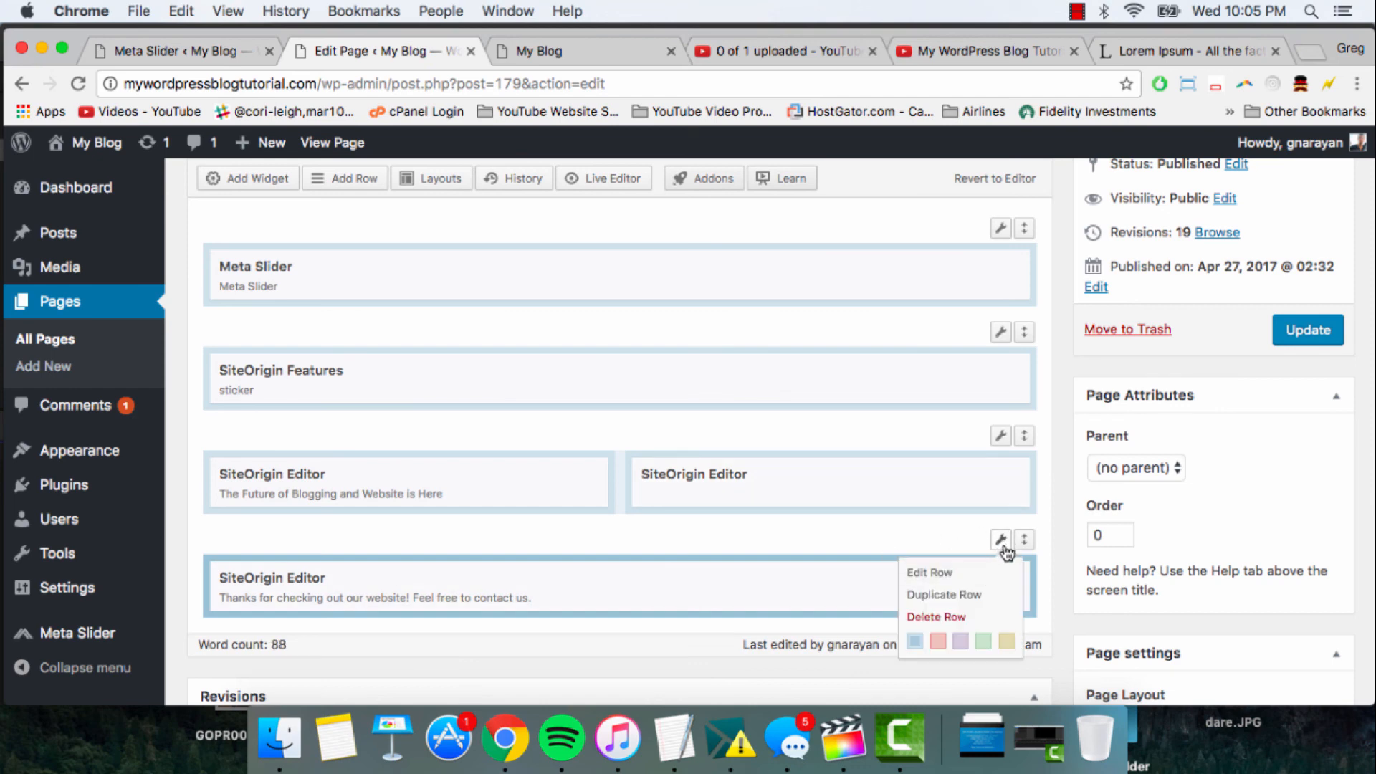
{"action": "left_click", "coordinate": [998, 543]}
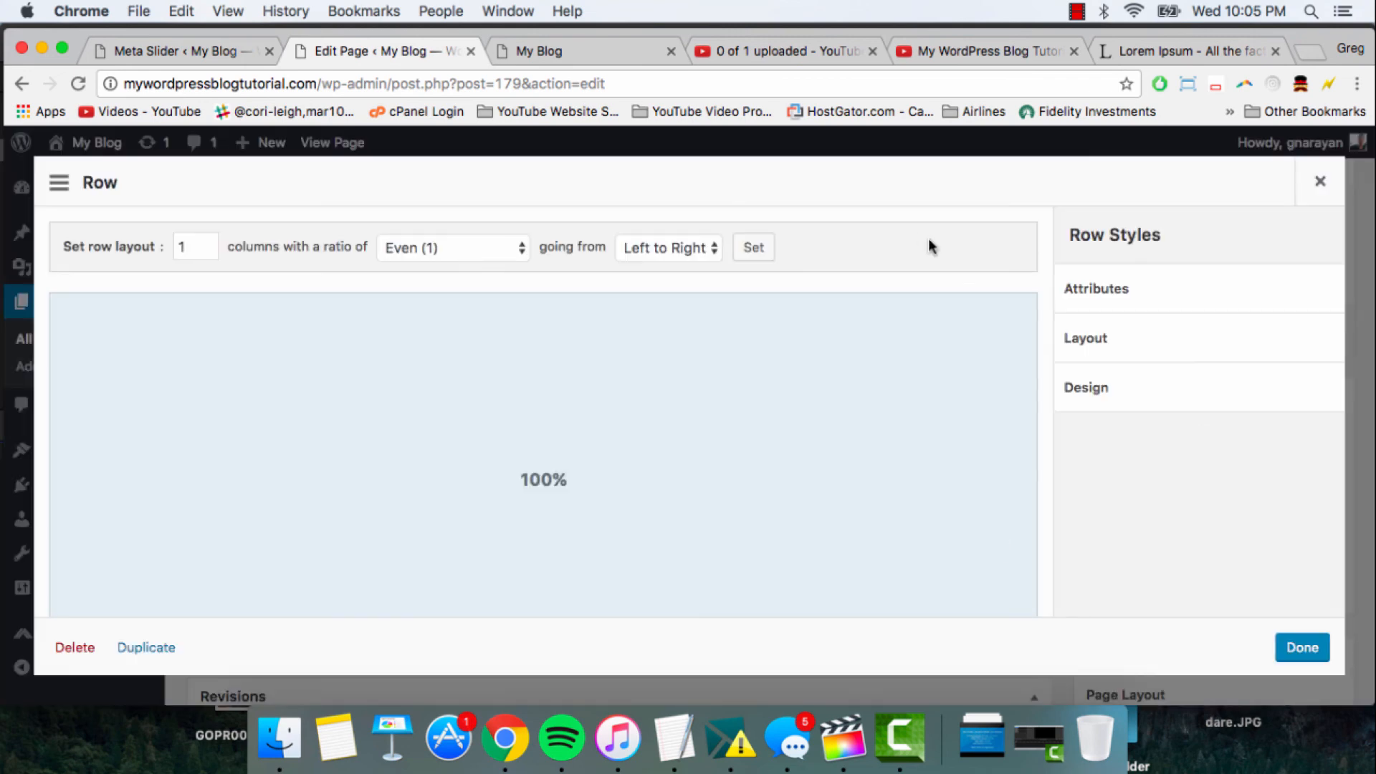
{"action": "left_click", "coordinate": [1166, 345]}
{"action": "scroll", "coordinate": [1168, 392], "scroll_direction": "down", "scroll_amount": 5}
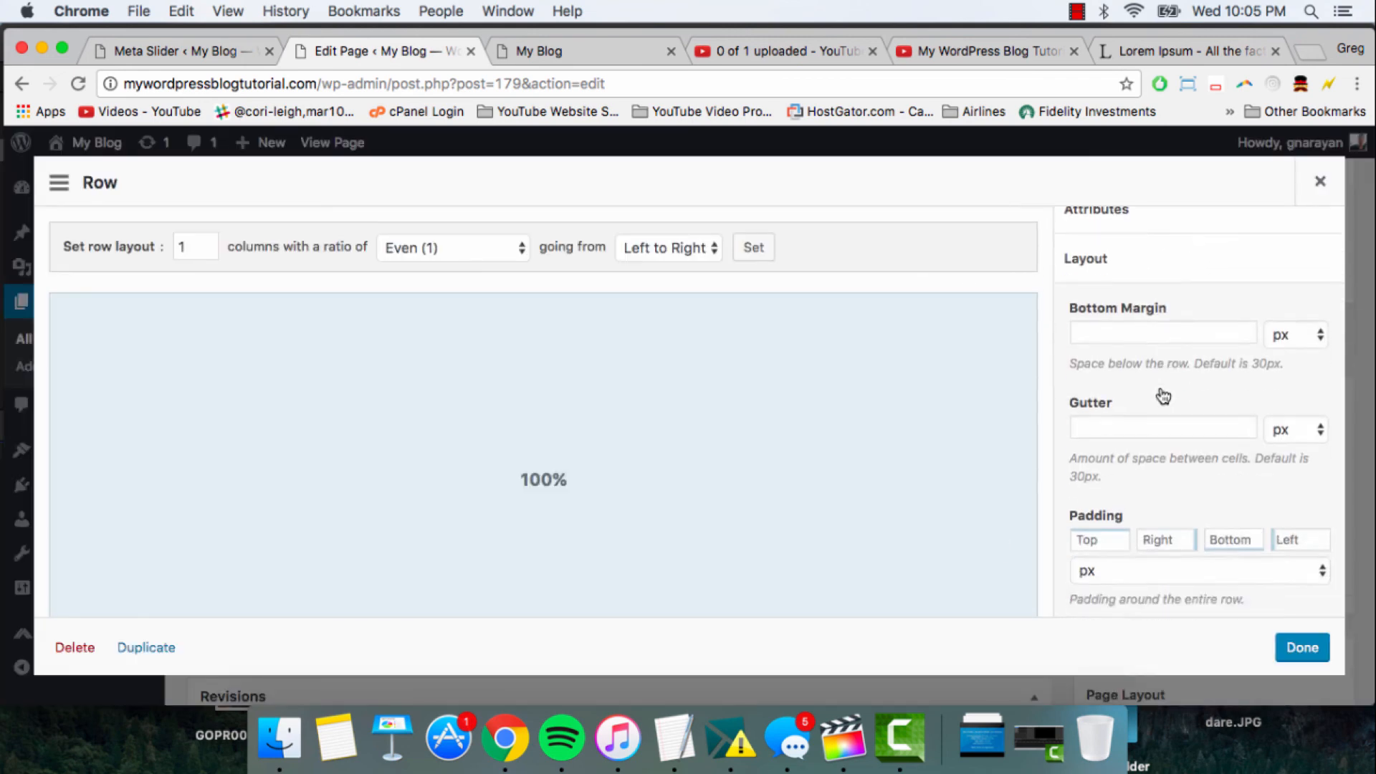
{"action": "scroll", "coordinate": [1162, 394], "scroll_direction": "down", "scroll_amount": 4}
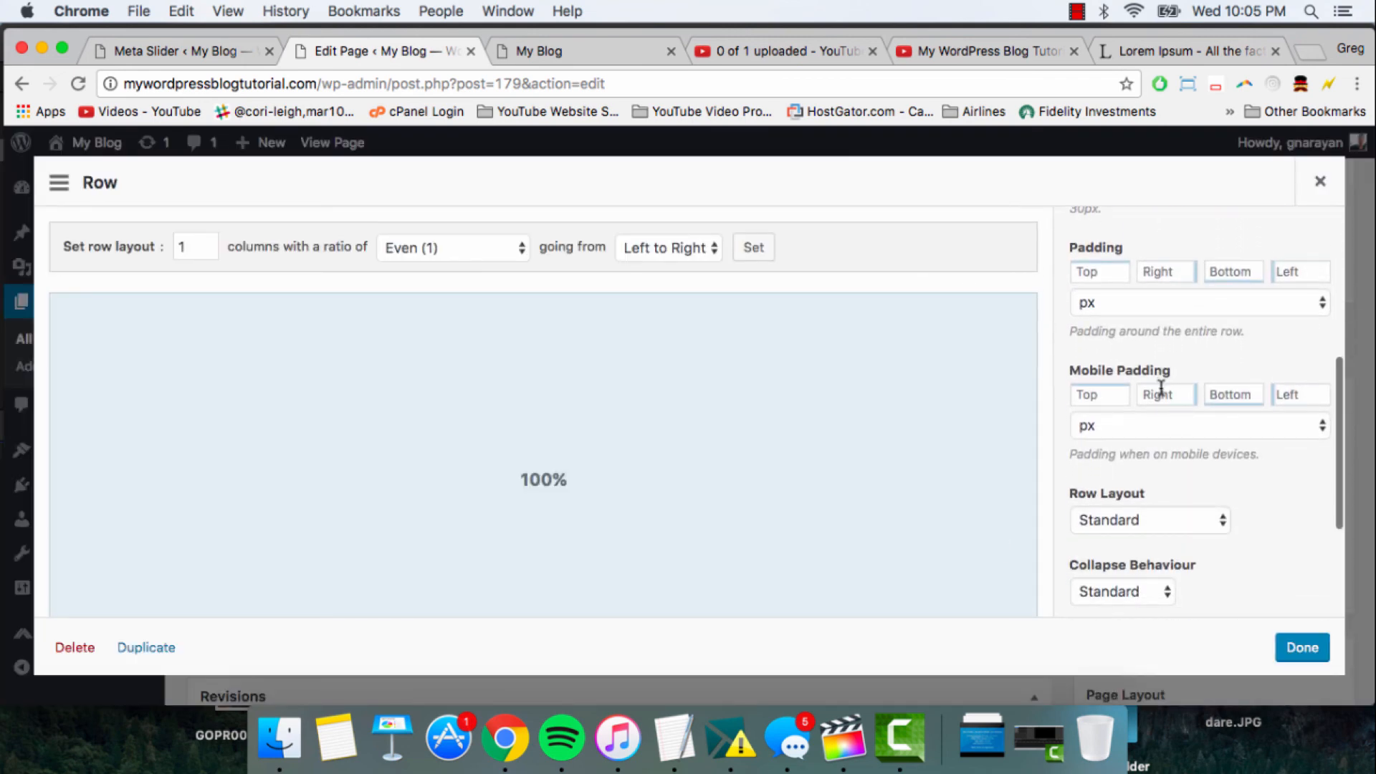
{"action": "left_click", "coordinate": [1182, 521]}
{"action": "left_click", "coordinate": [1172, 539]}
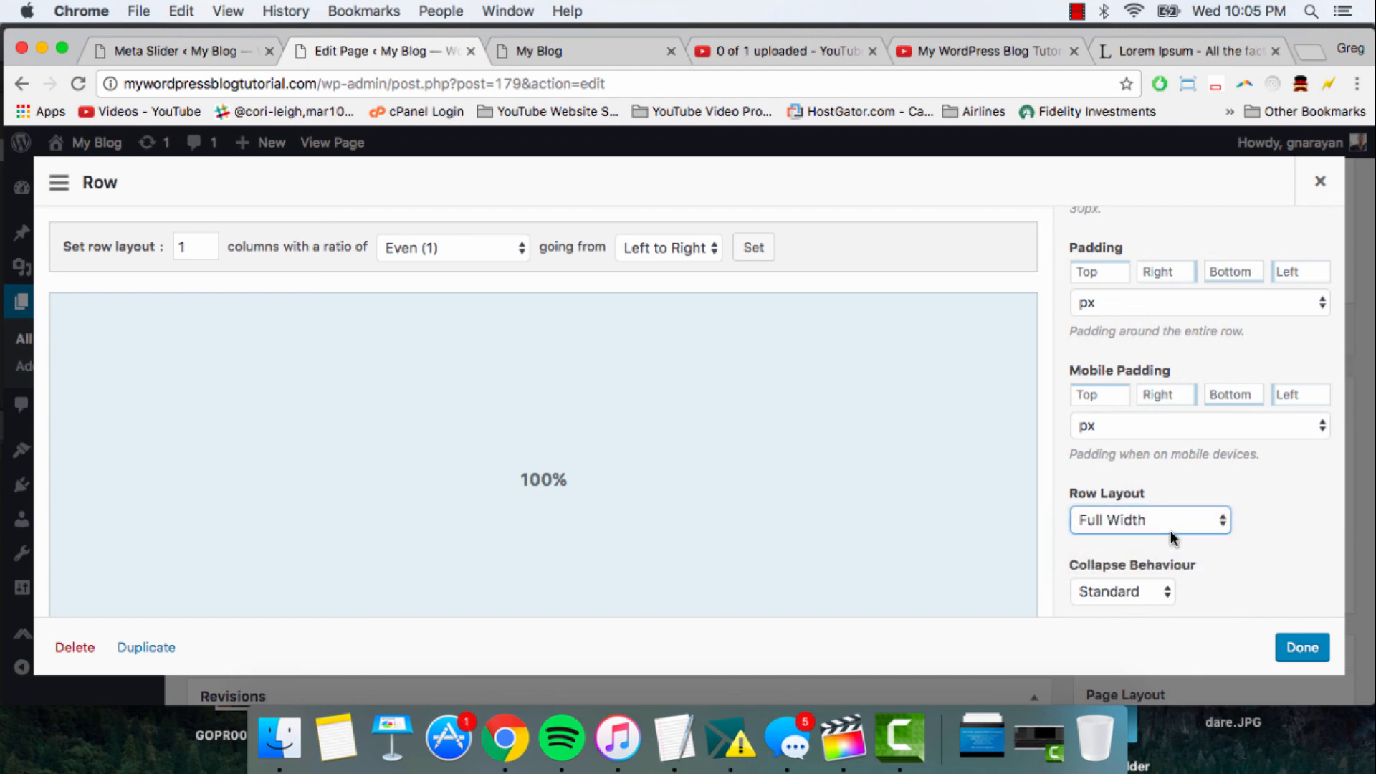
{"action": "scroll", "coordinate": [1244, 556], "scroll_direction": "up", "scroll_amount": 10}
{"action": "left_click", "coordinate": [1155, 343]}
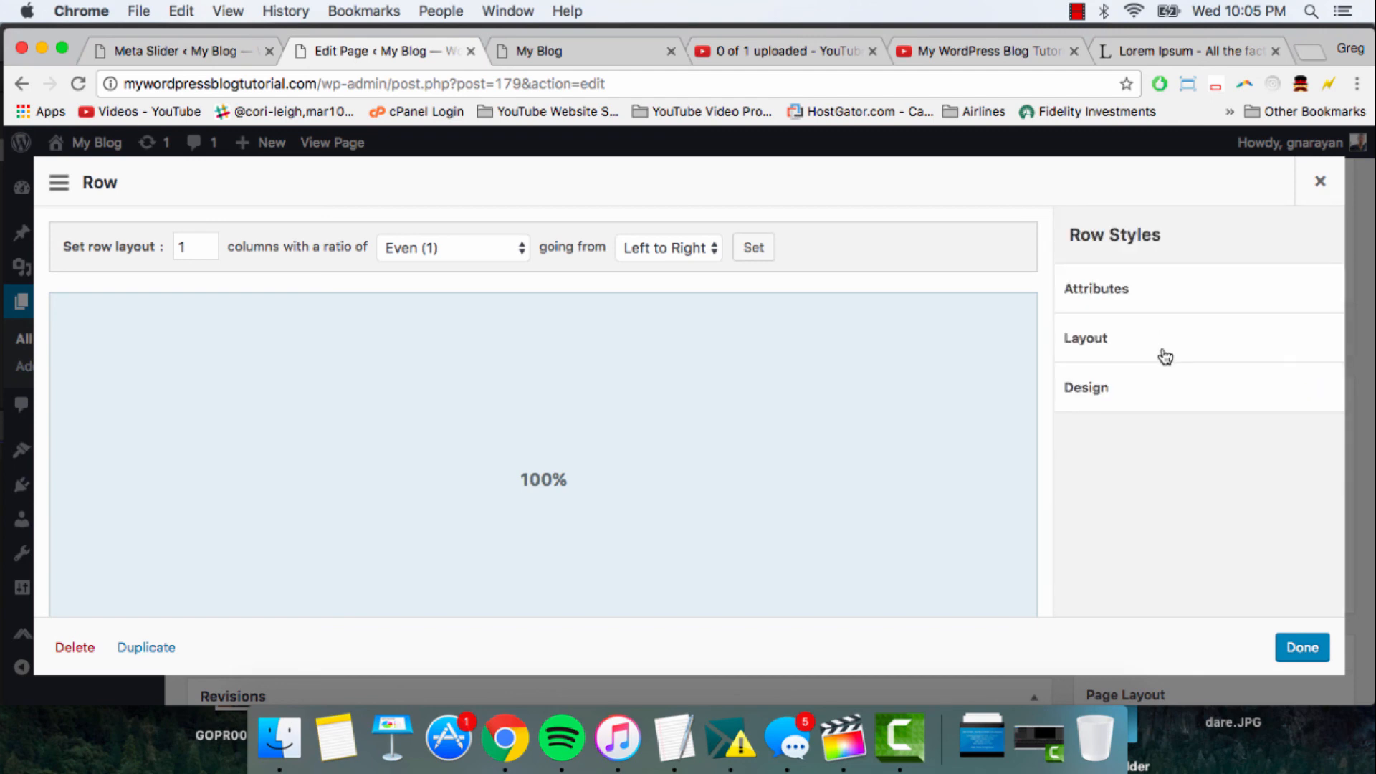
- Give the thank-you row a mid-grey background colour, #7f7f7f, and finish editing the row
{"action": "left_click", "coordinate": [1169, 390]}
{"action": "left_click", "coordinate": [1118, 385]}
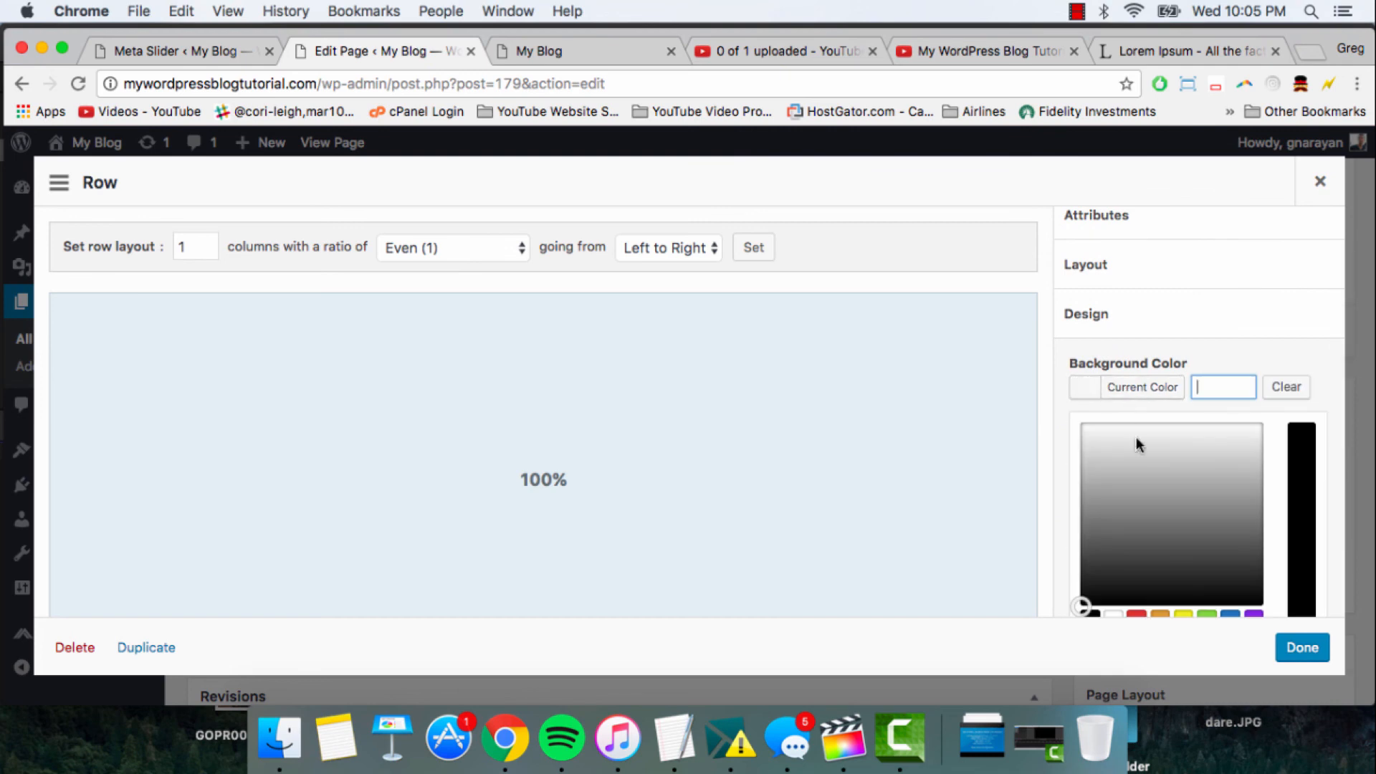
{"action": "mouse_move", "coordinate": [1128, 511]}
{"action": "left_mouse_down"}
{"action": "mouse_move", "coordinate": [1175, 513]}
{"action": "mouse_move", "coordinate": [1148, 484]}
{"action": "mouse_move", "coordinate": [1138, 514]}
{"action": "left_mouse_up"}
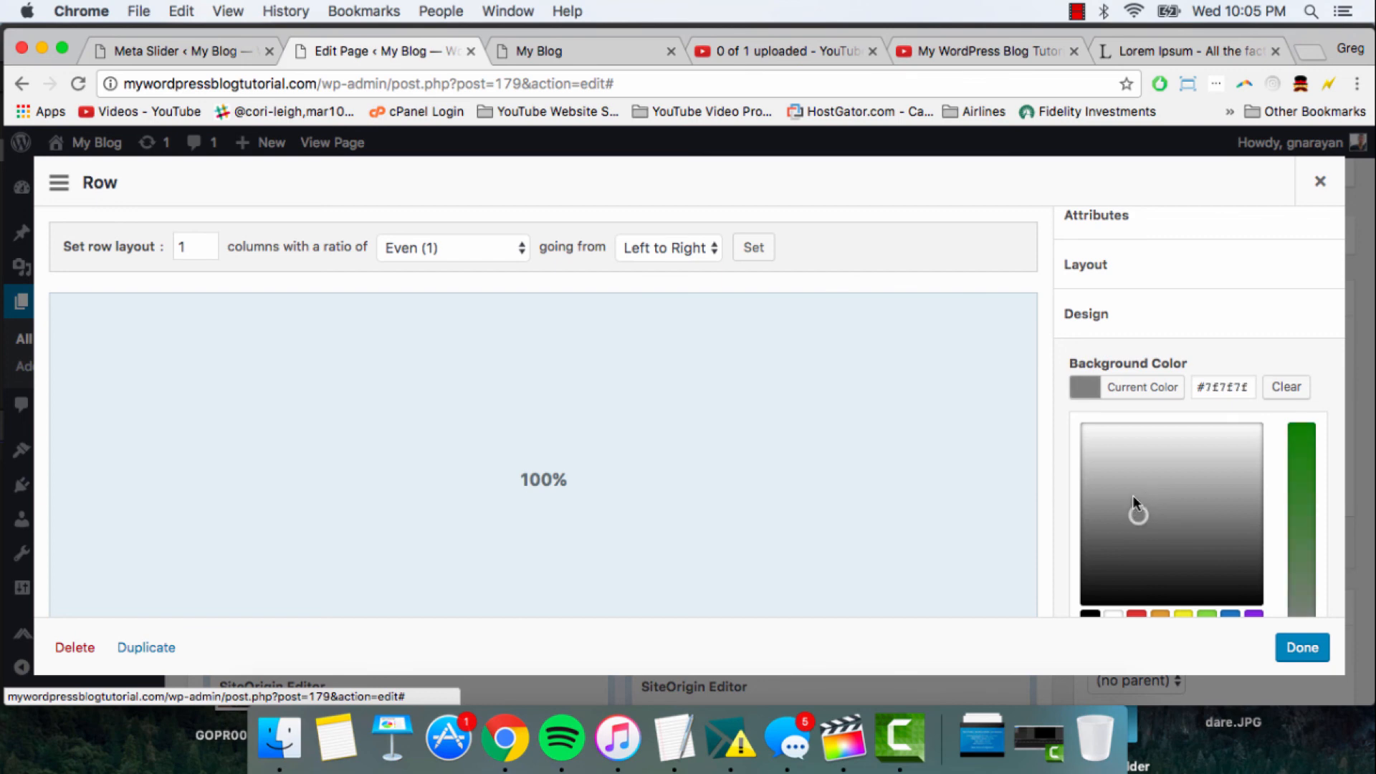
{"action": "left_click", "coordinate": [1302, 648]}
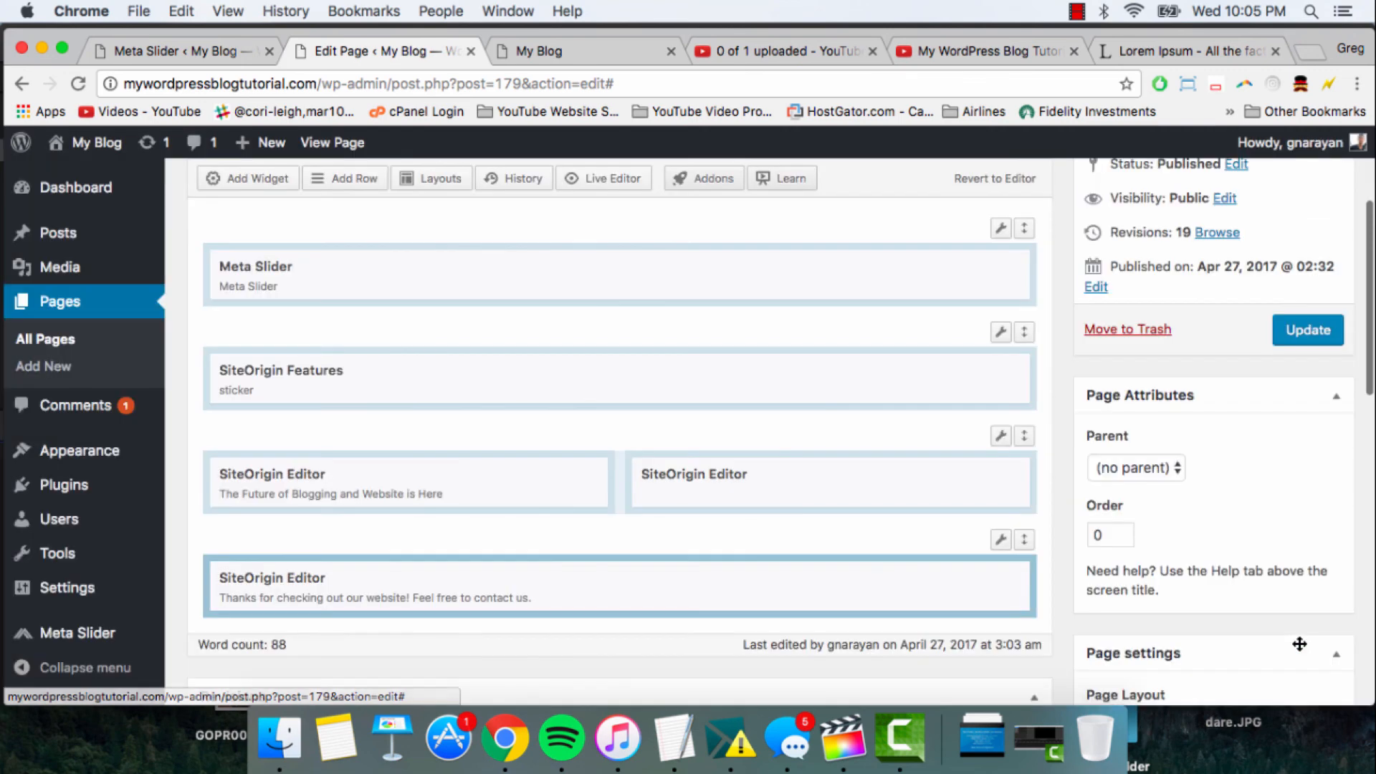
- Update the page, reload the live My Blog front page and check the closing thank-you row and the top of the page
{"action": "left_click", "coordinate": [1322, 328]}
{"action": "left_click", "coordinate": [609, 55]}
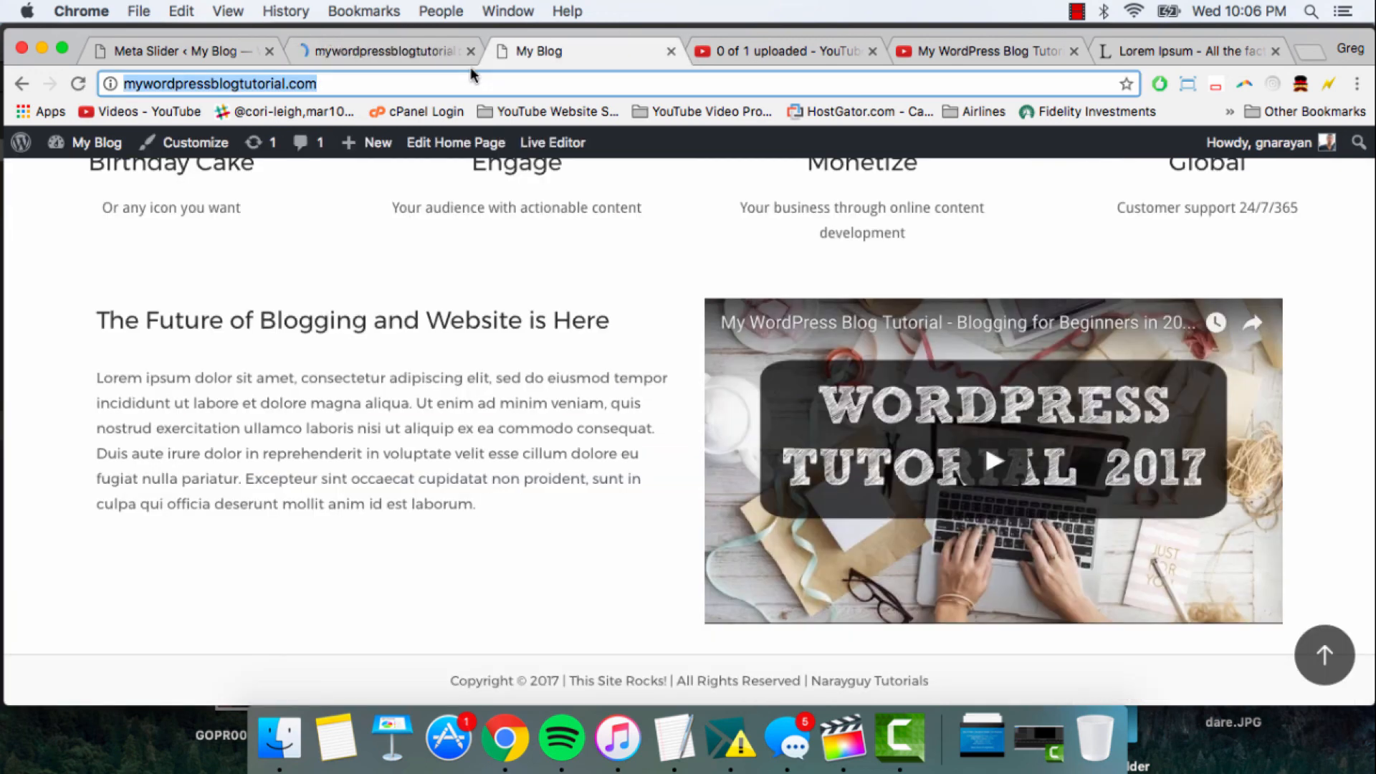
{"action": "key", "text": "Return"}
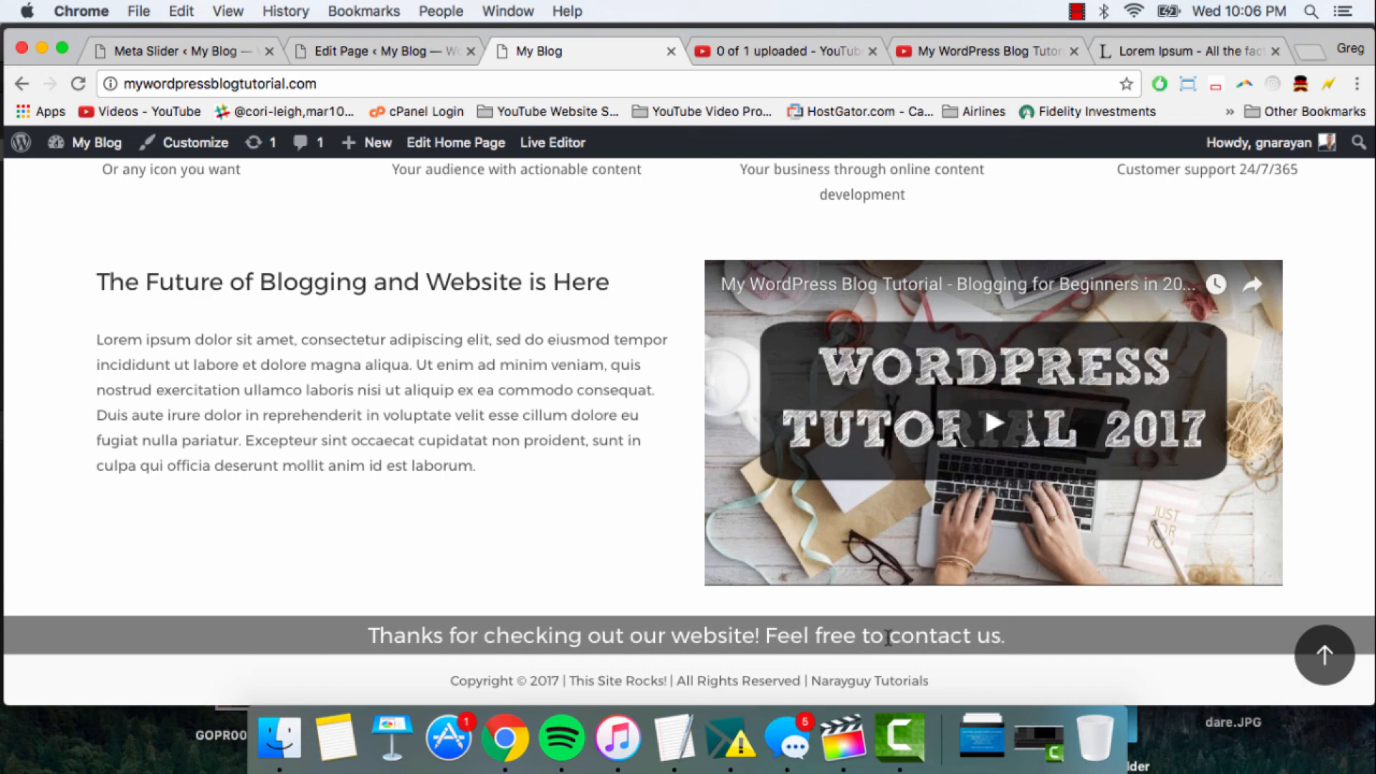
{"action": "left_click_drag", "start_coordinate": [887, 637], "coordinate": [1009, 638]}
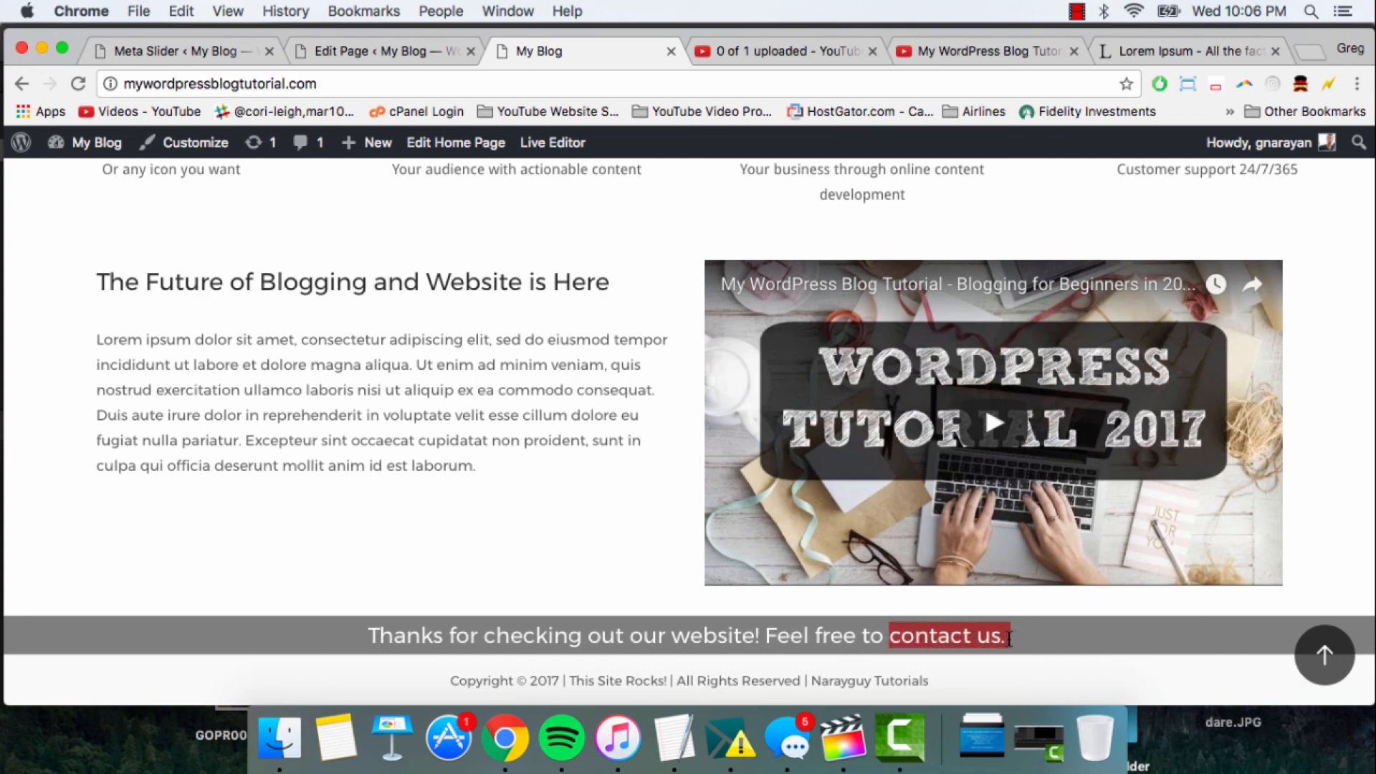
{"action": "left_click", "coordinate": [1008, 638]}
{"action": "left_click", "coordinate": [1322, 655]}
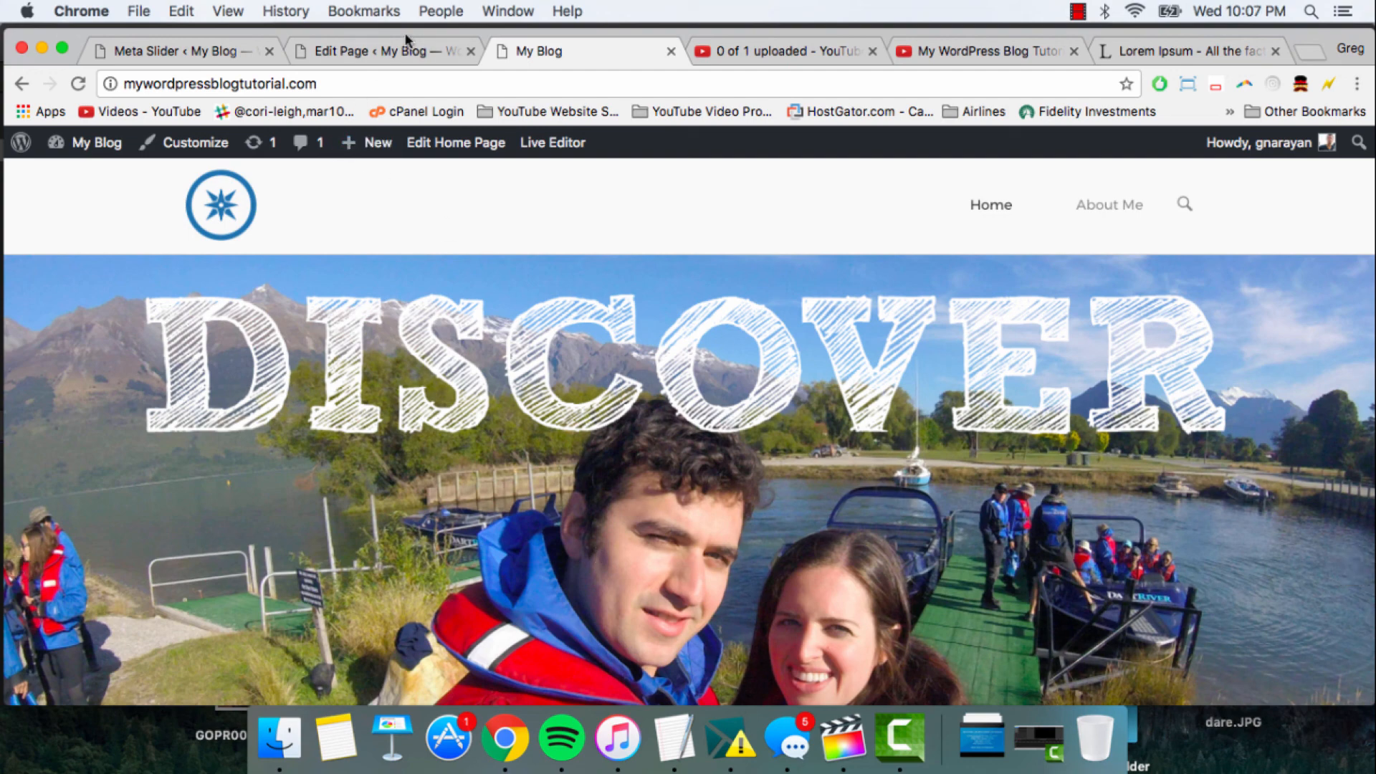
- From the Meta Slider admin page, go to the site's pages, add a new page titled "Contact" and publish it
{"action": "left_click", "coordinate": [205, 45]}
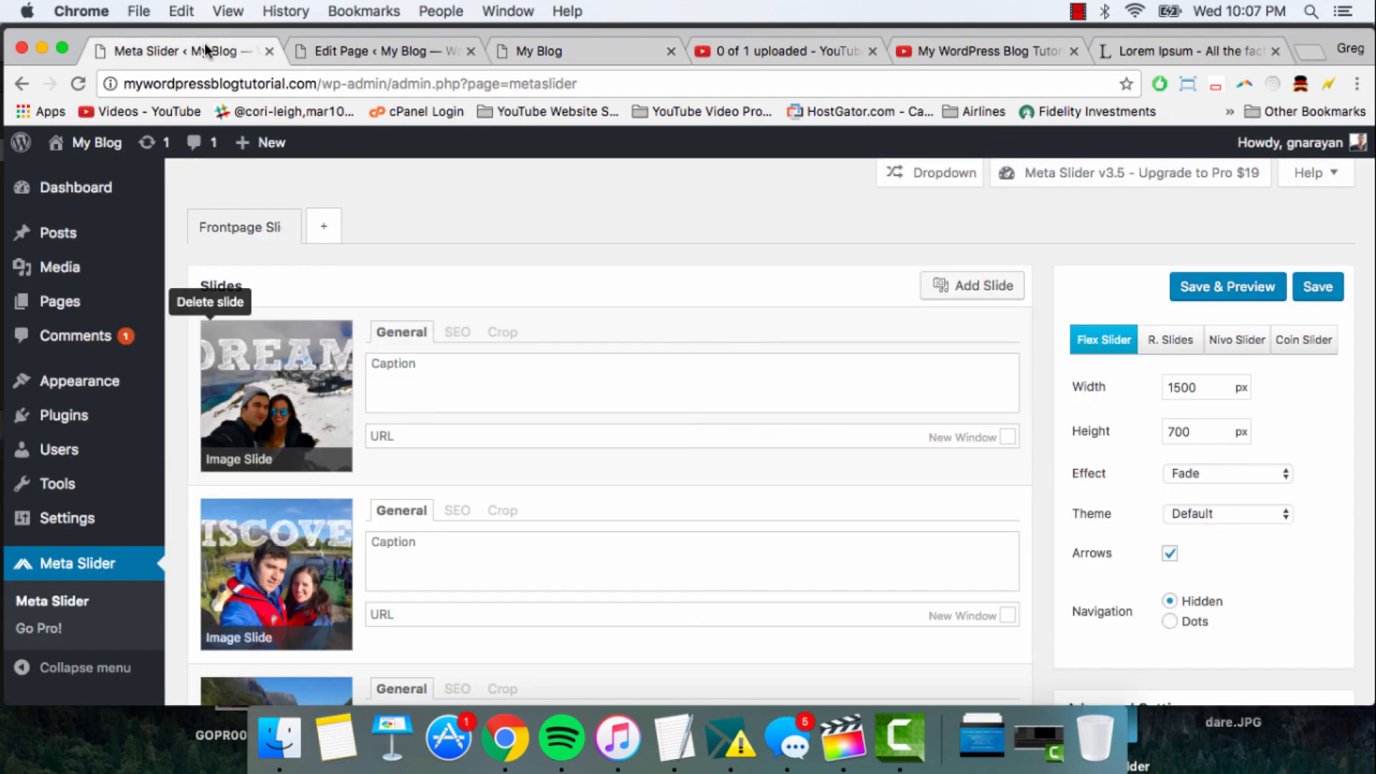
{"action": "left_click", "coordinate": [106, 302]}
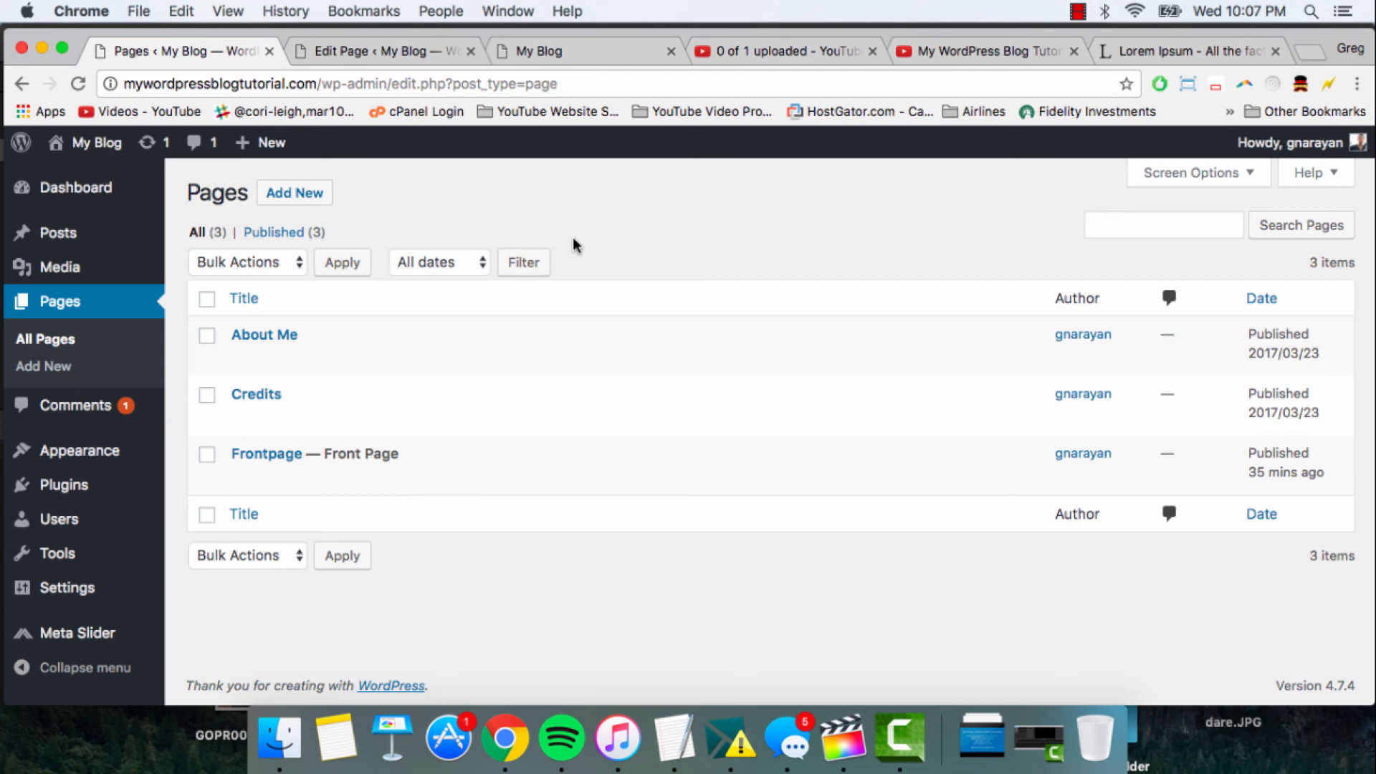
{"action": "left_click", "coordinate": [301, 201]}
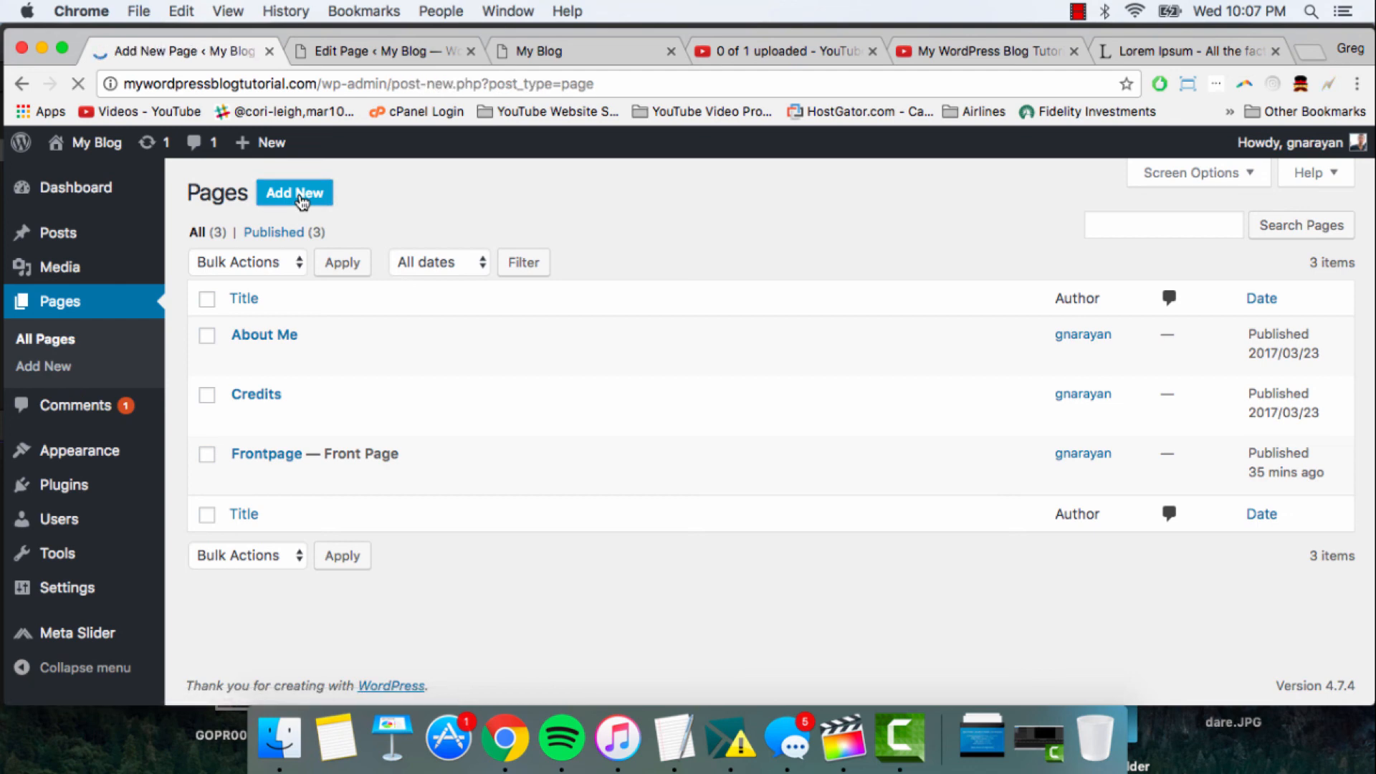
{"action": "type", "text": "CON"}
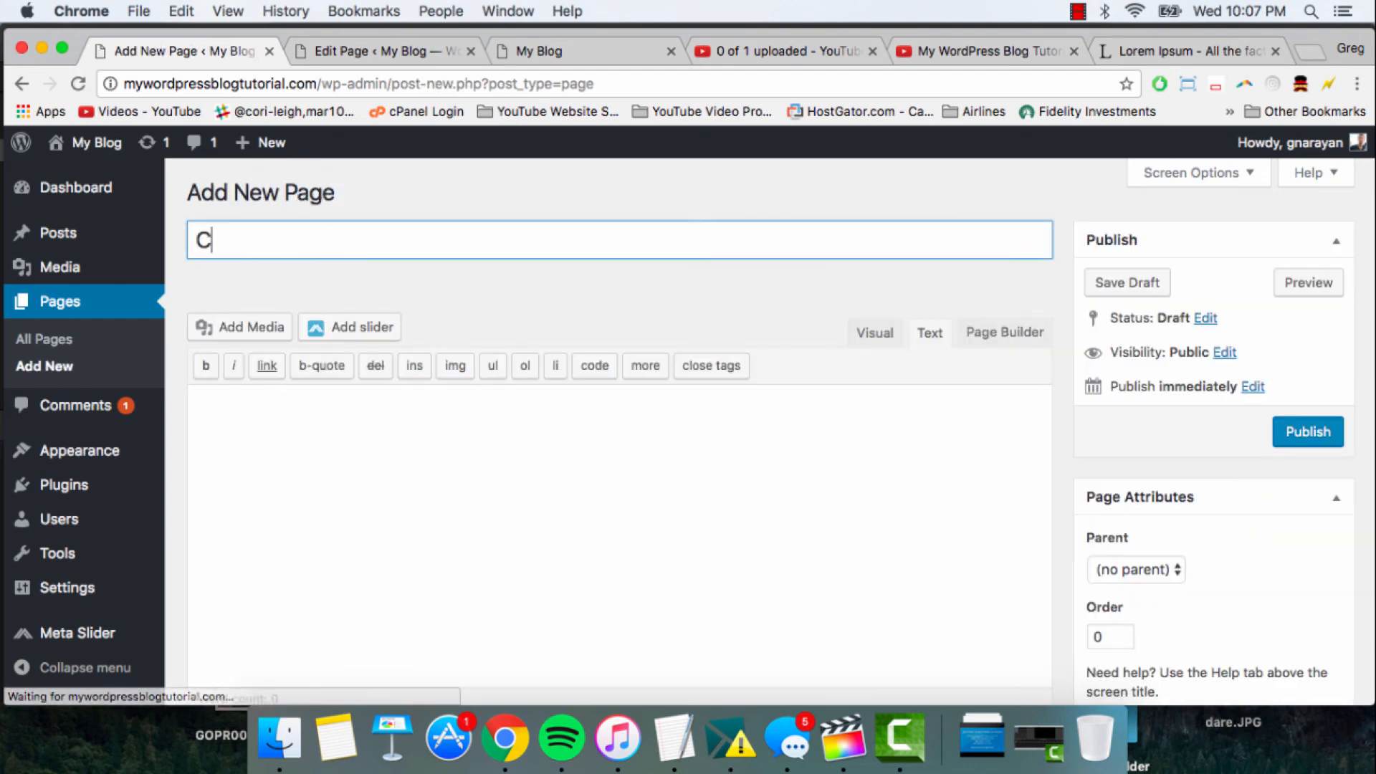
{"action": "key", "text": "BackSpace"}
{"action": "key", "text": "BackSpace"}
{"action": "type", "text": "ontact"}
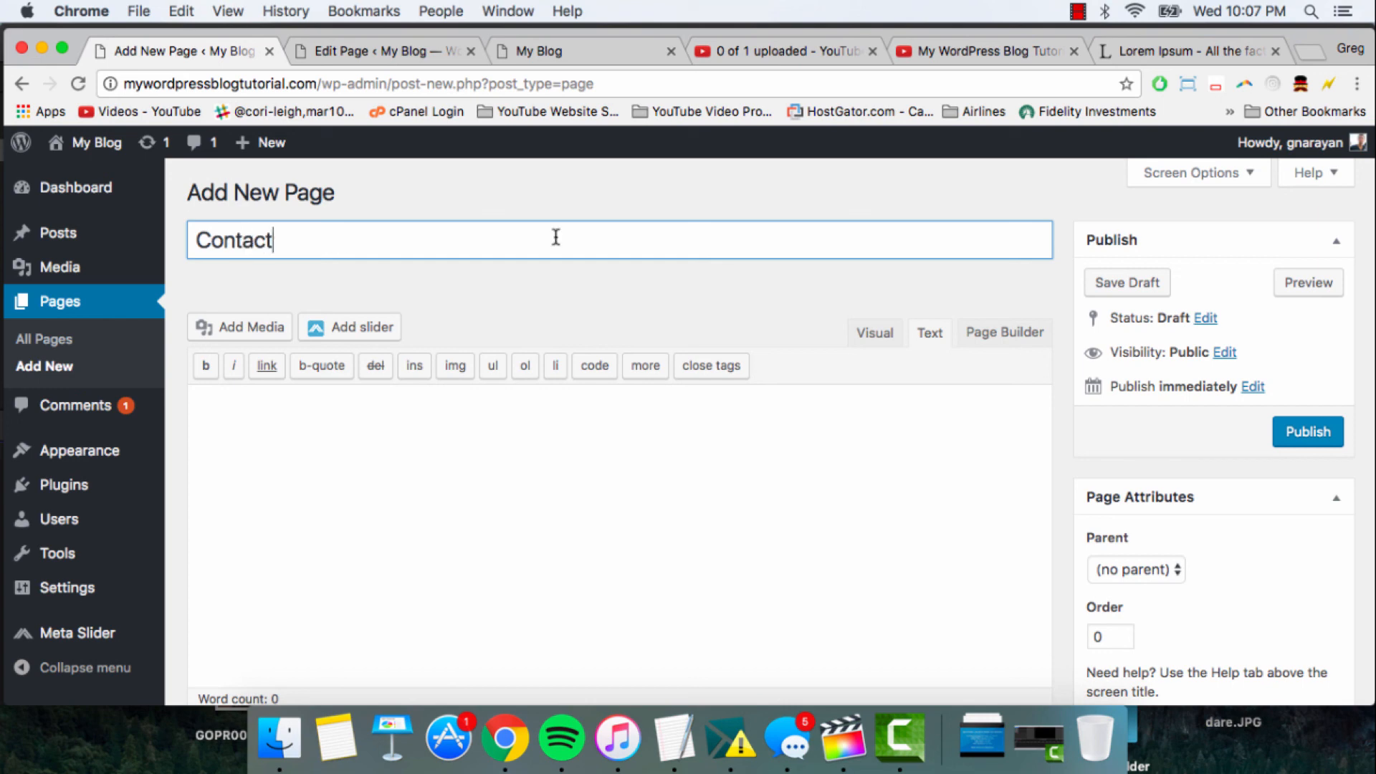
{"action": "left_click", "coordinate": [1295, 426]}
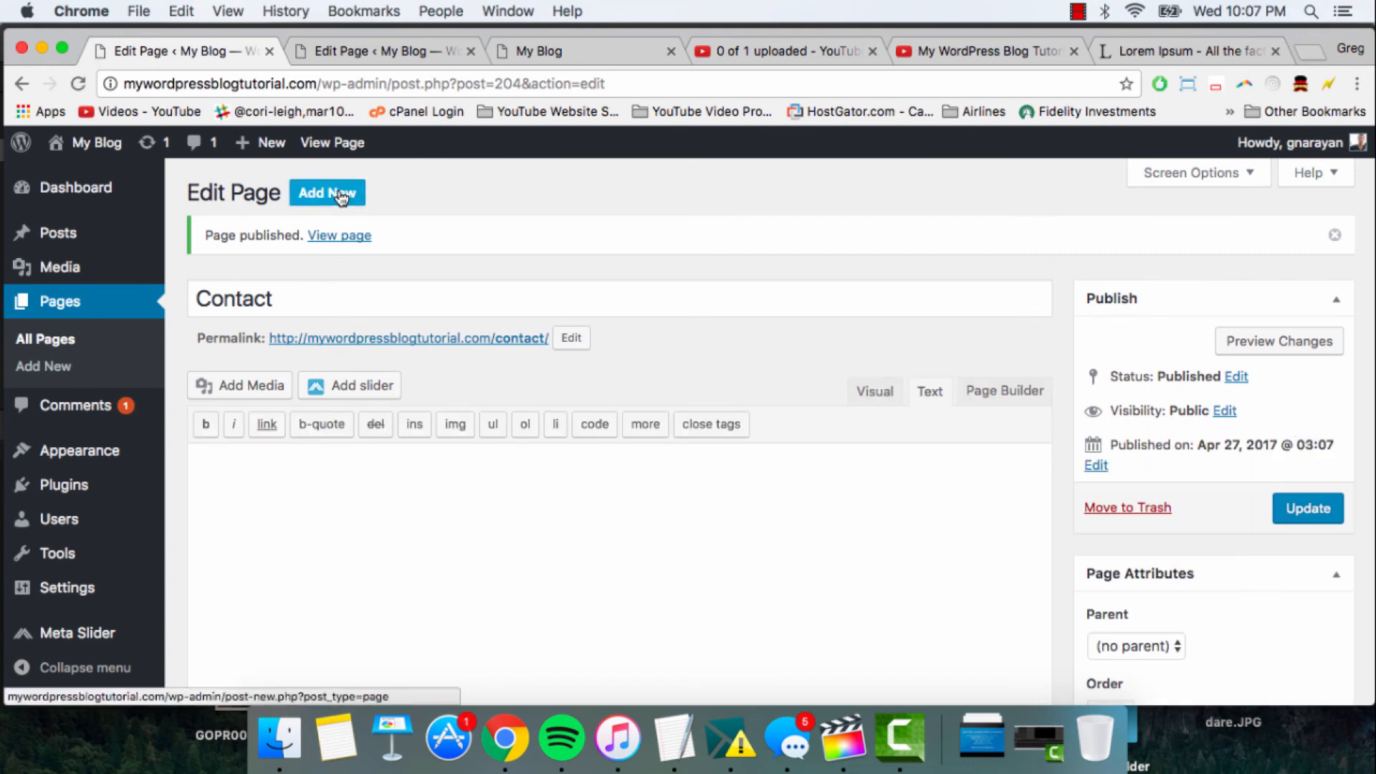
- Add another new page titled "Blog" and publish it with an empty body
{"action": "left_click", "coordinate": [344, 190]}
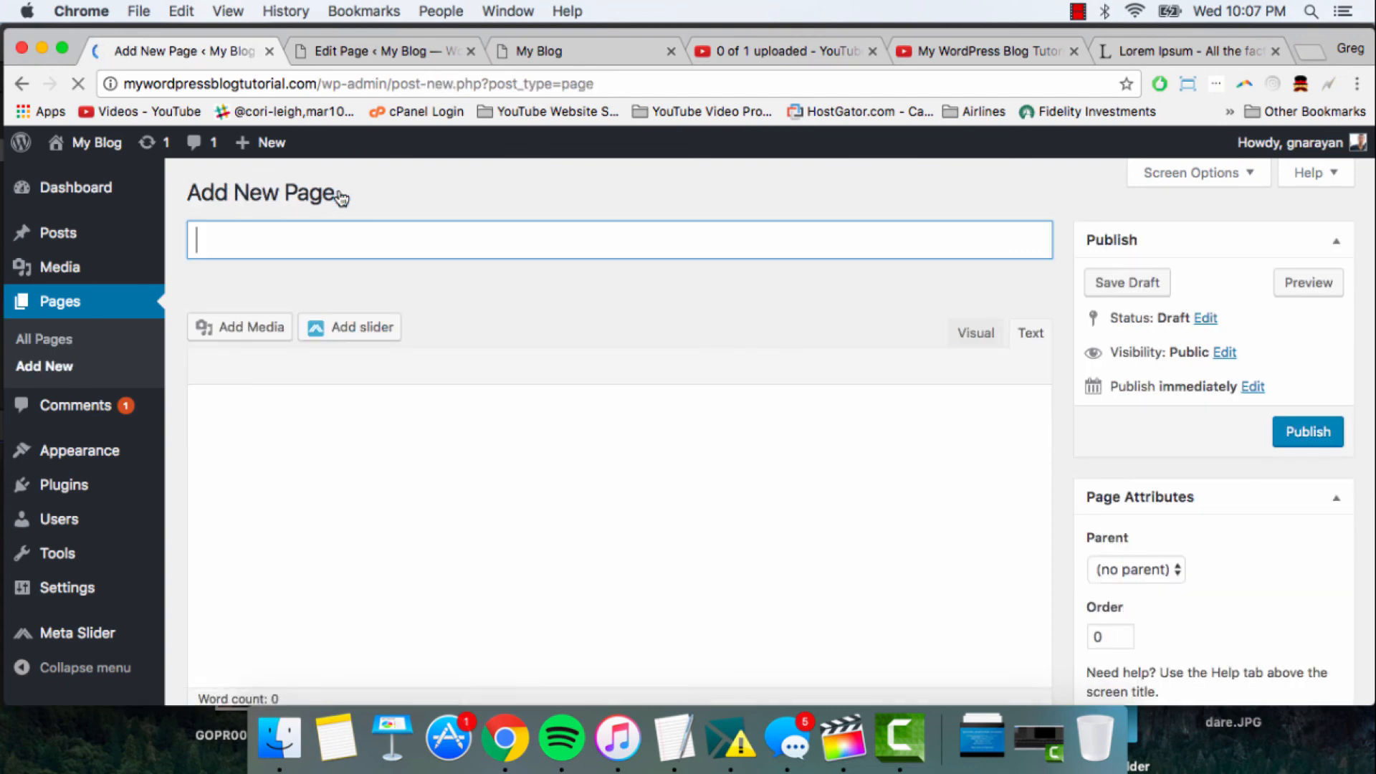
{"action": "type", "text": "Blog"}
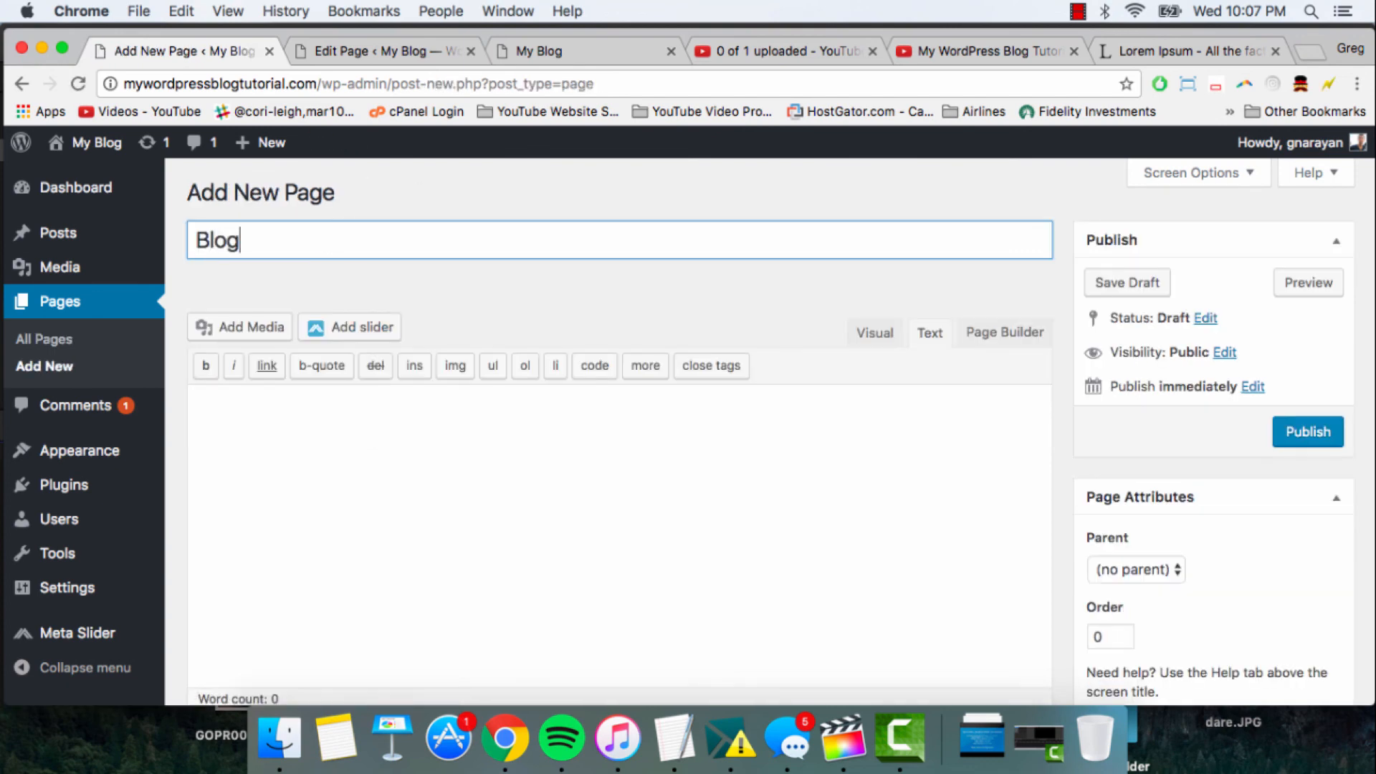
{"action": "left_click", "coordinate": [427, 423]}
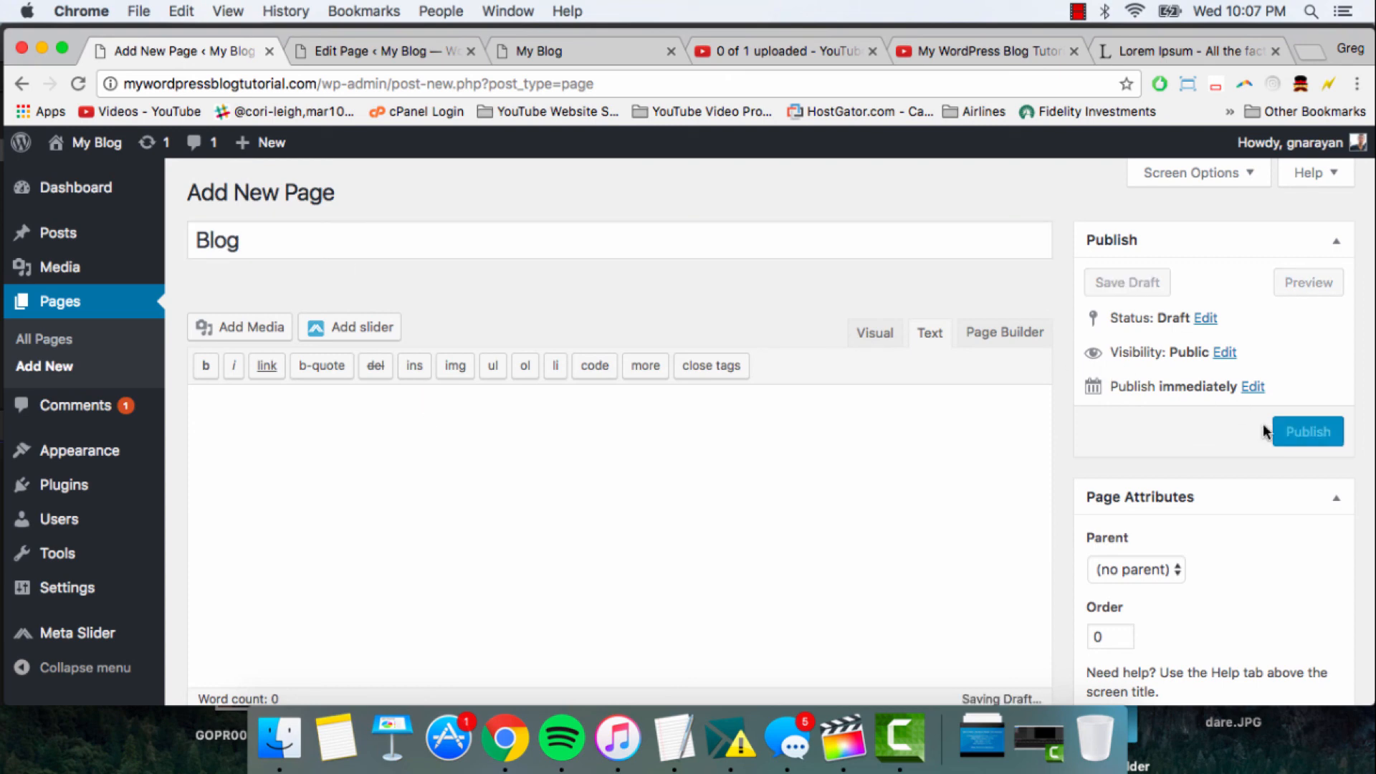
{"action": "left_click", "coordinate": [1290, 433]}
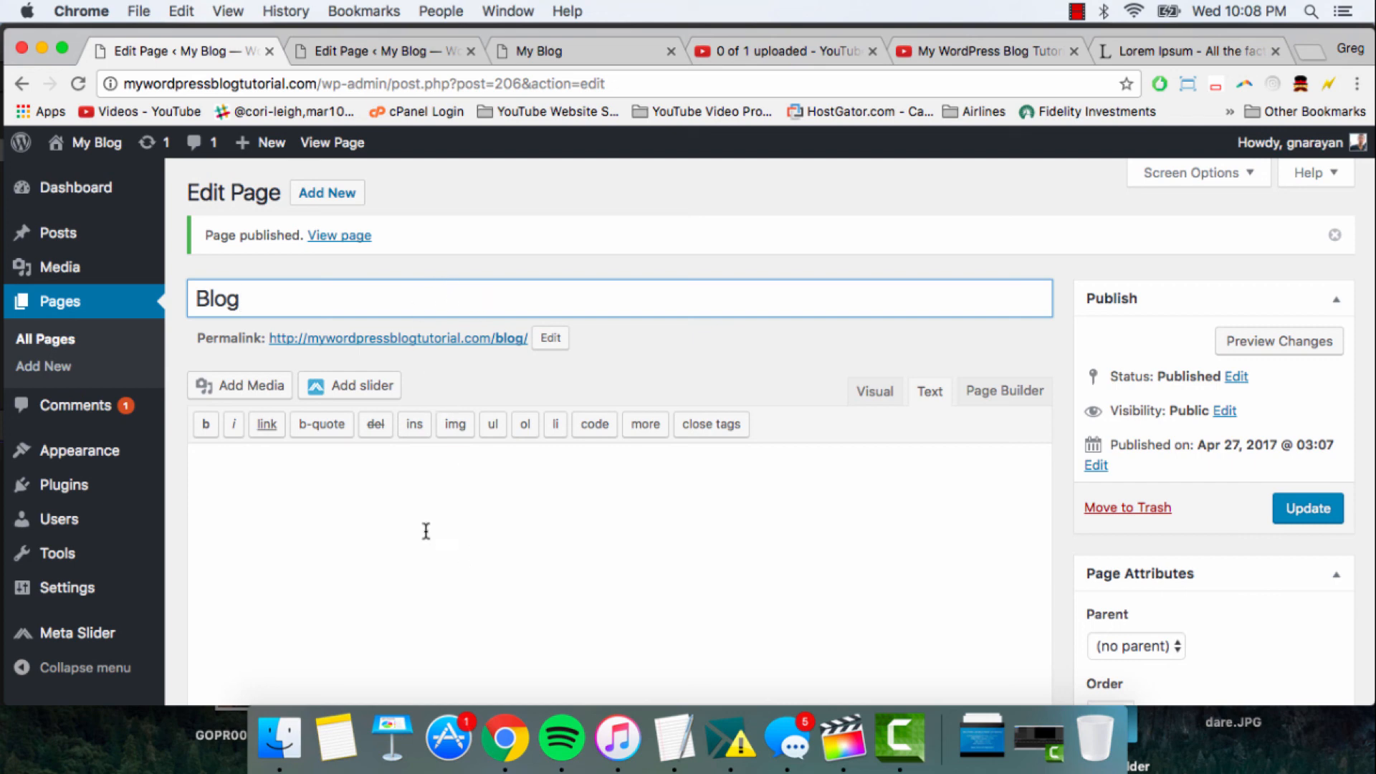
{"action": "left_click", "coordinate": [326, 499]}
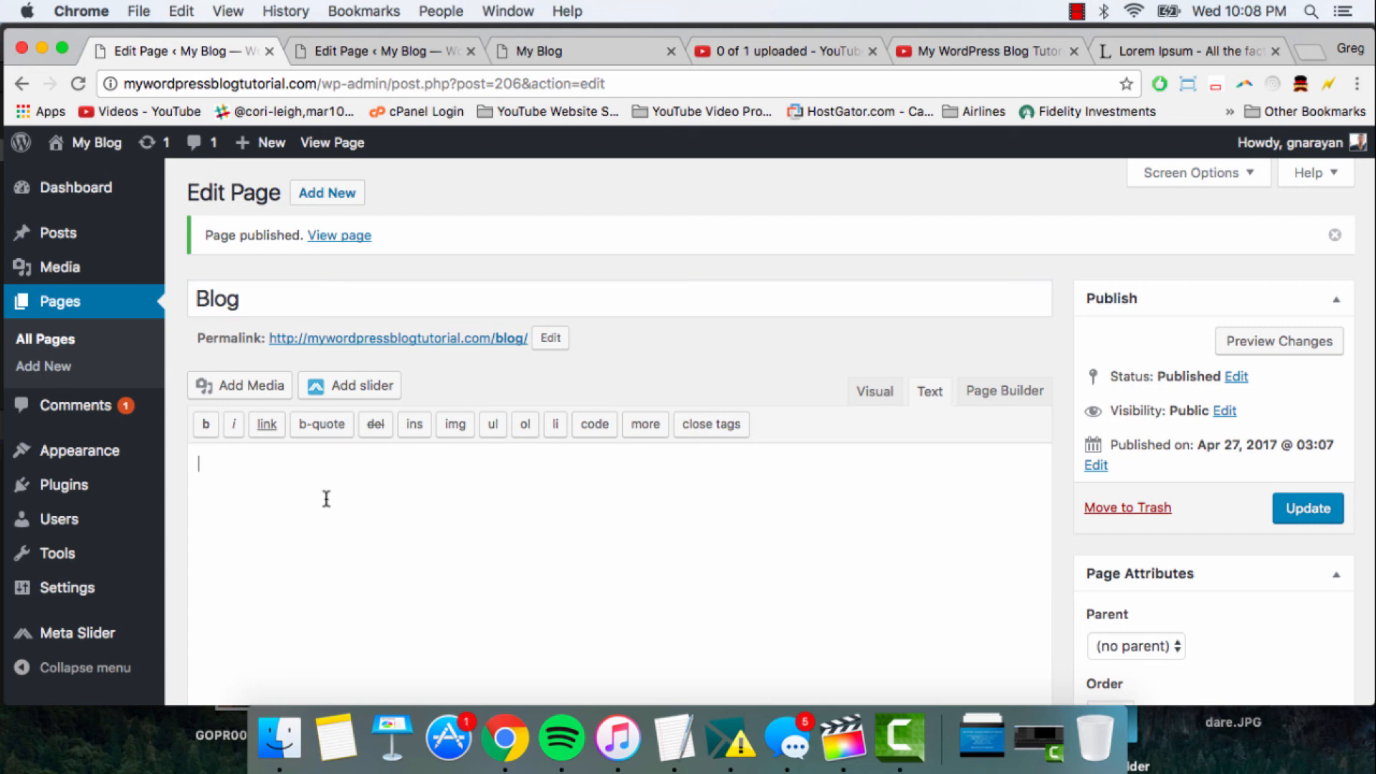
{"action": "left_click", "coordinate": [268, 312]}
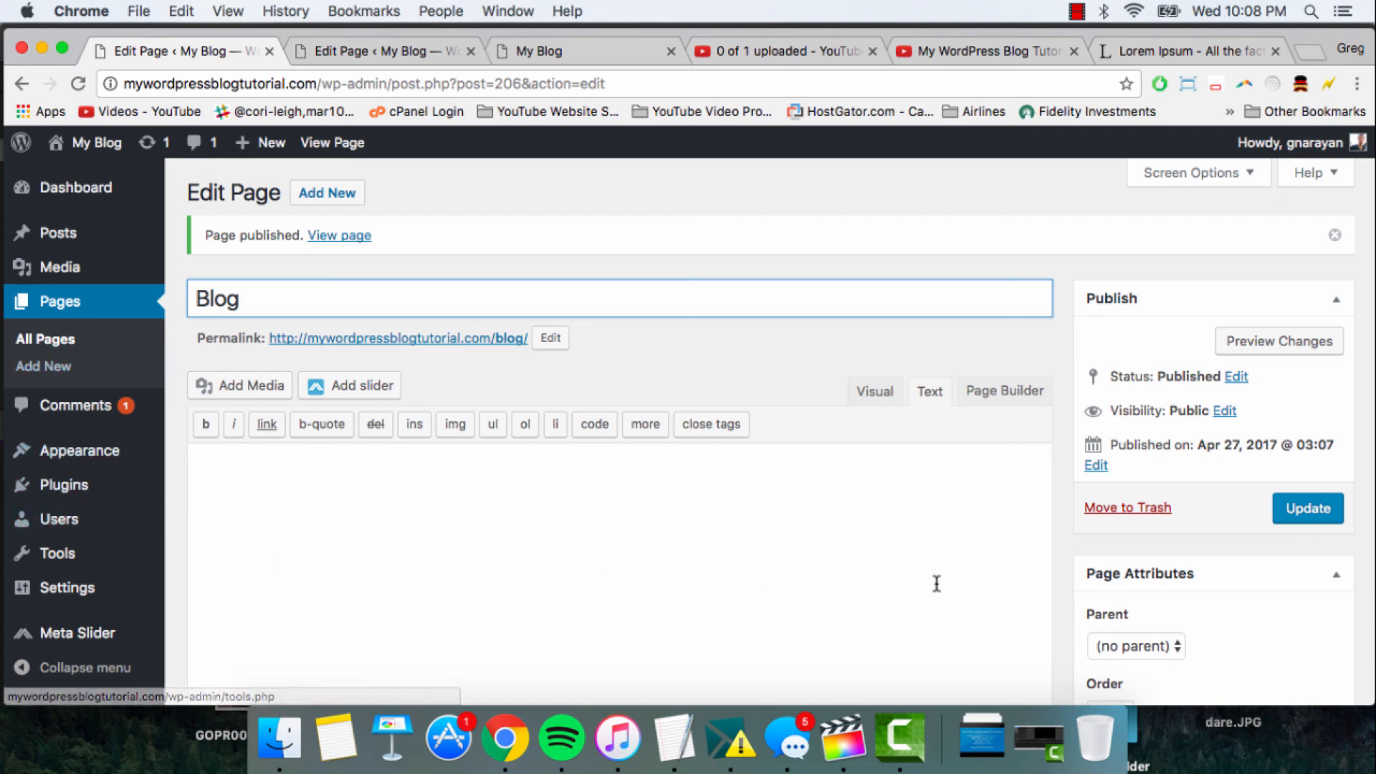
- In the site's Reading Settings, set the posts page to Blog and save the changes
{"action": "left_click", "coordinate": [93, 589]}
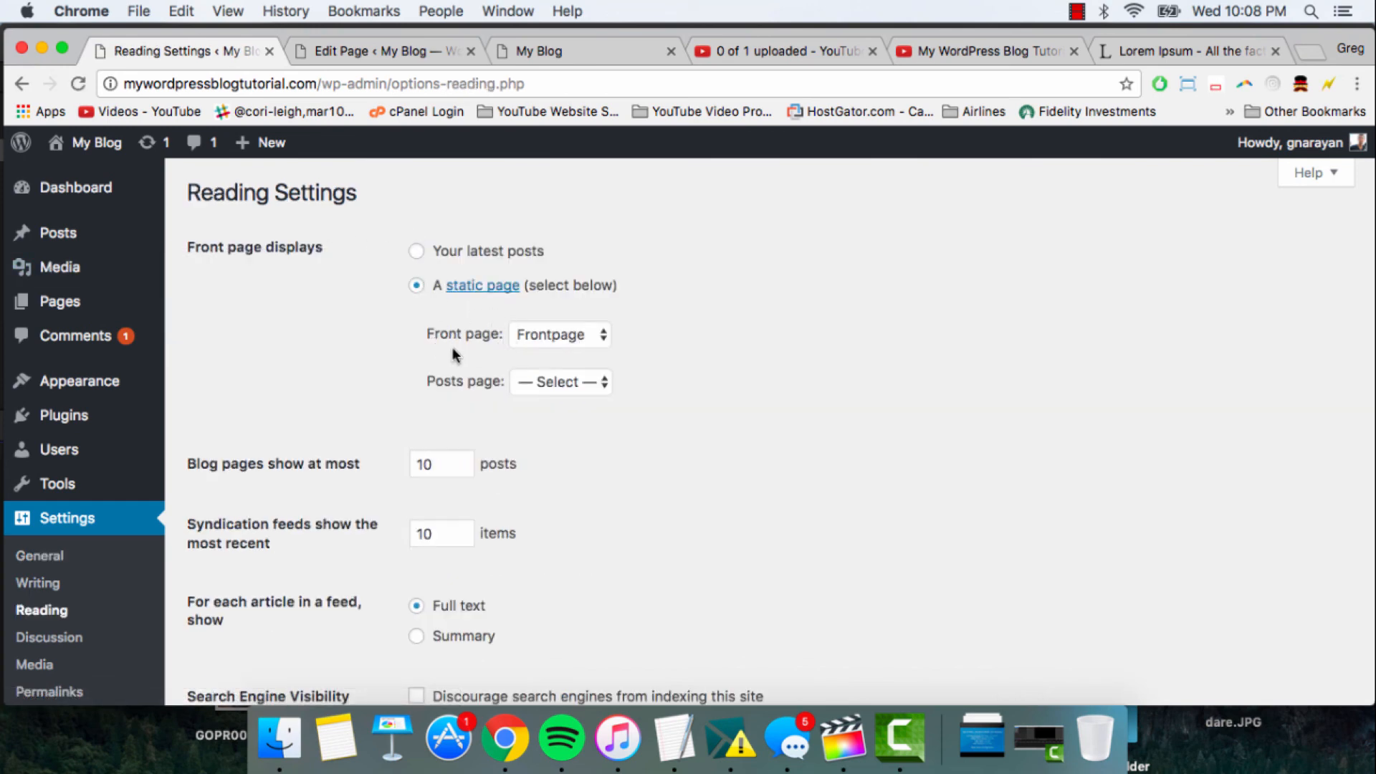
{"action": "left_click", "coordinate": [551, 386]}
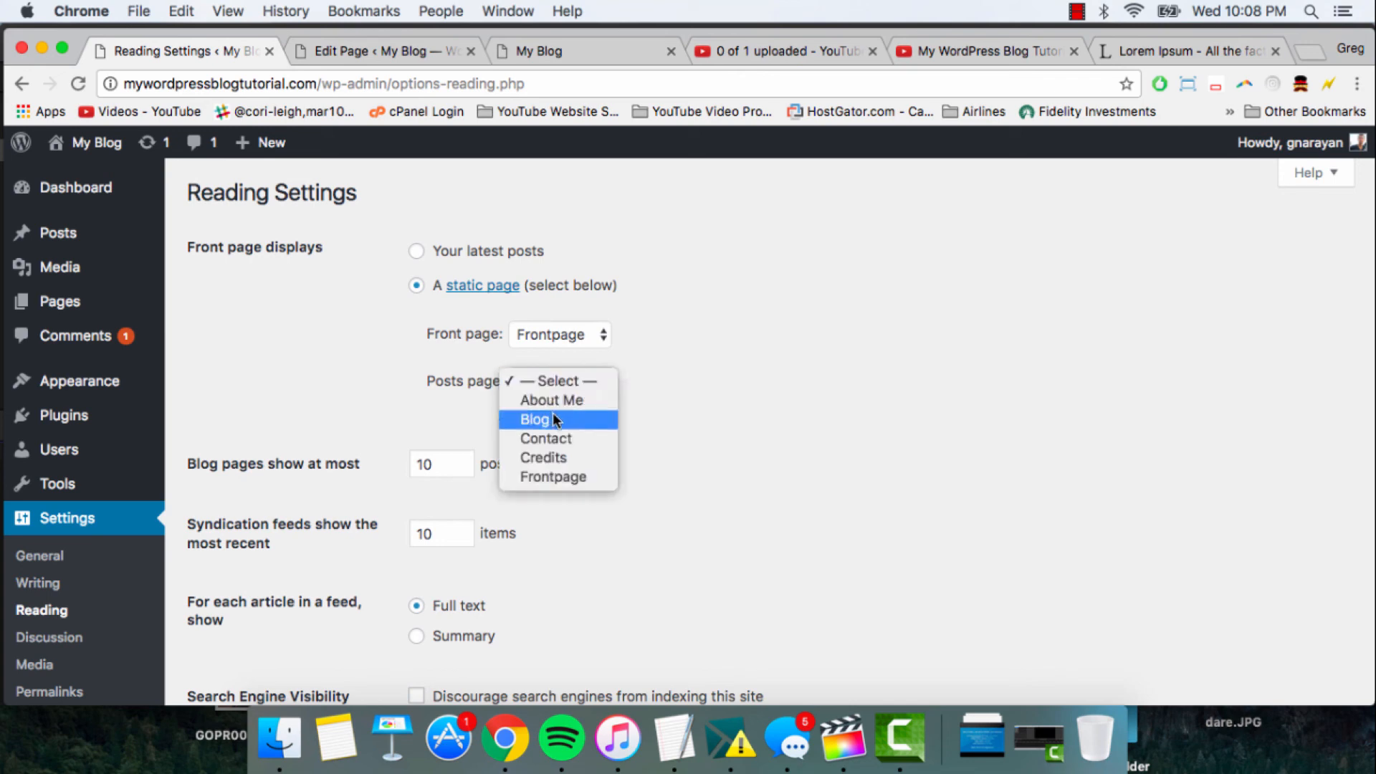
{"action": "left_click", "coordinate": [553, 414]}
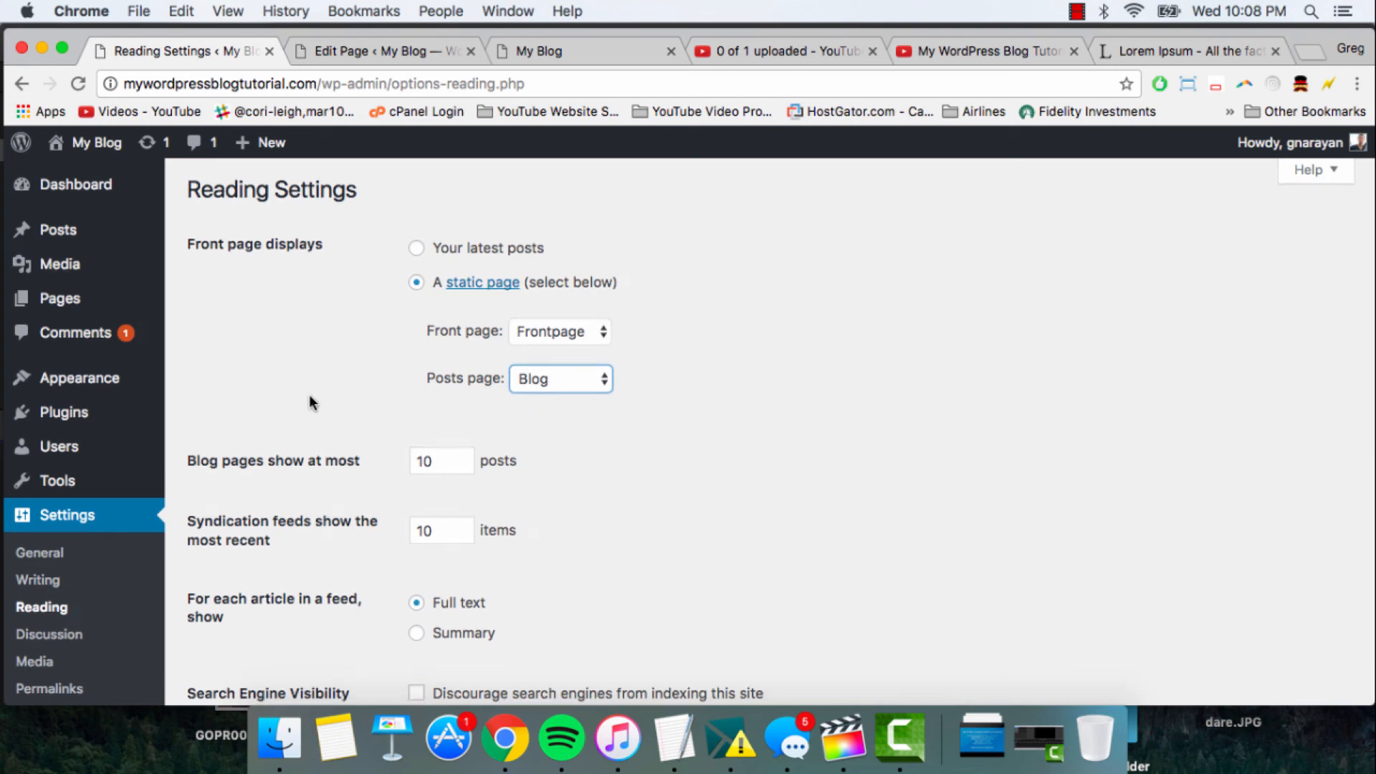
{"action": "scroll", "coordinate": [308, 407], "scroll_direction": "down", "scroll_amount": 5}
{"action": "left_click", "coordinate": [263, 602]}
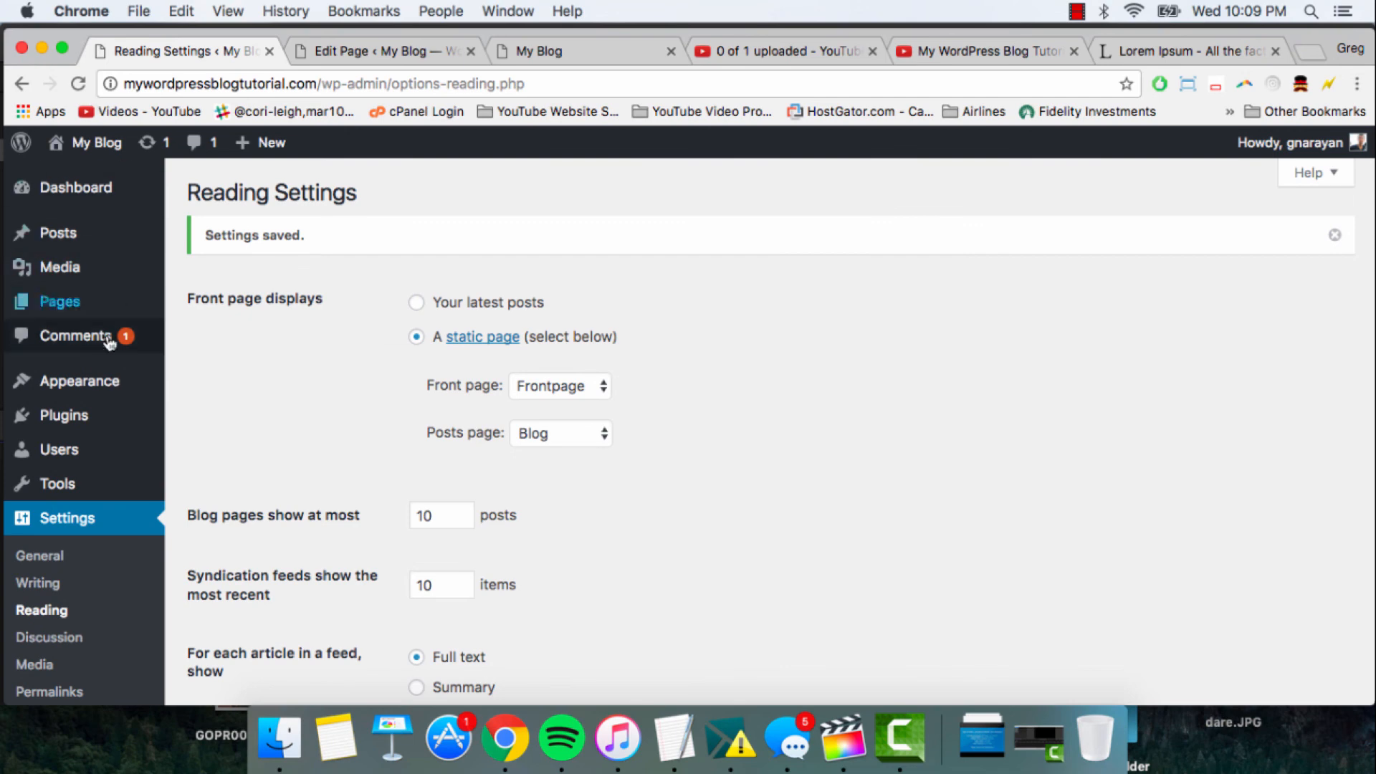
- Open the menu editor and add the Blog and Contact pages to Main Menu
{"action": "mouse_move", "coordinate": [78, 380]}
{"action": "left_click", "coordinate": [201, 465]}
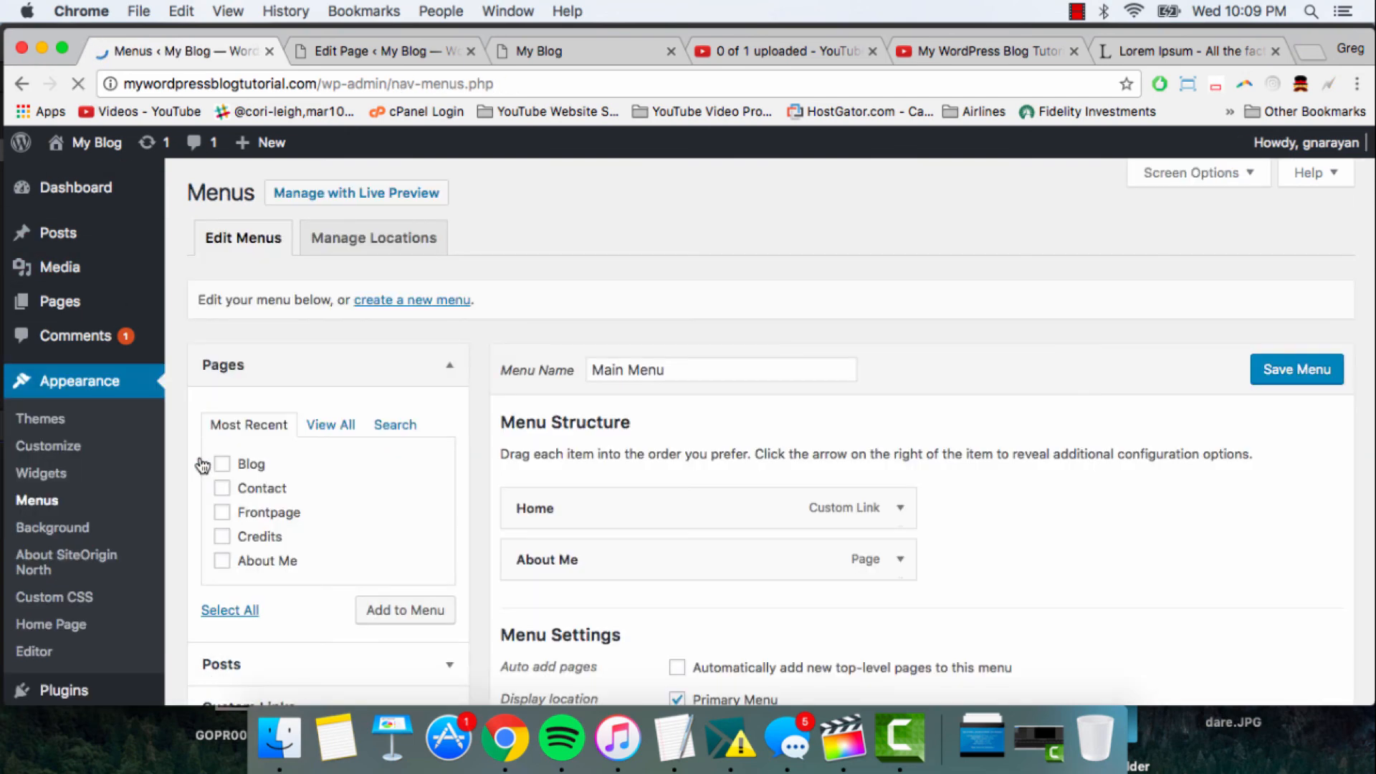
{"action": "scroll", "coordinate": [473, 451], "scroll_direction": "down", "scroll_amount": 3}
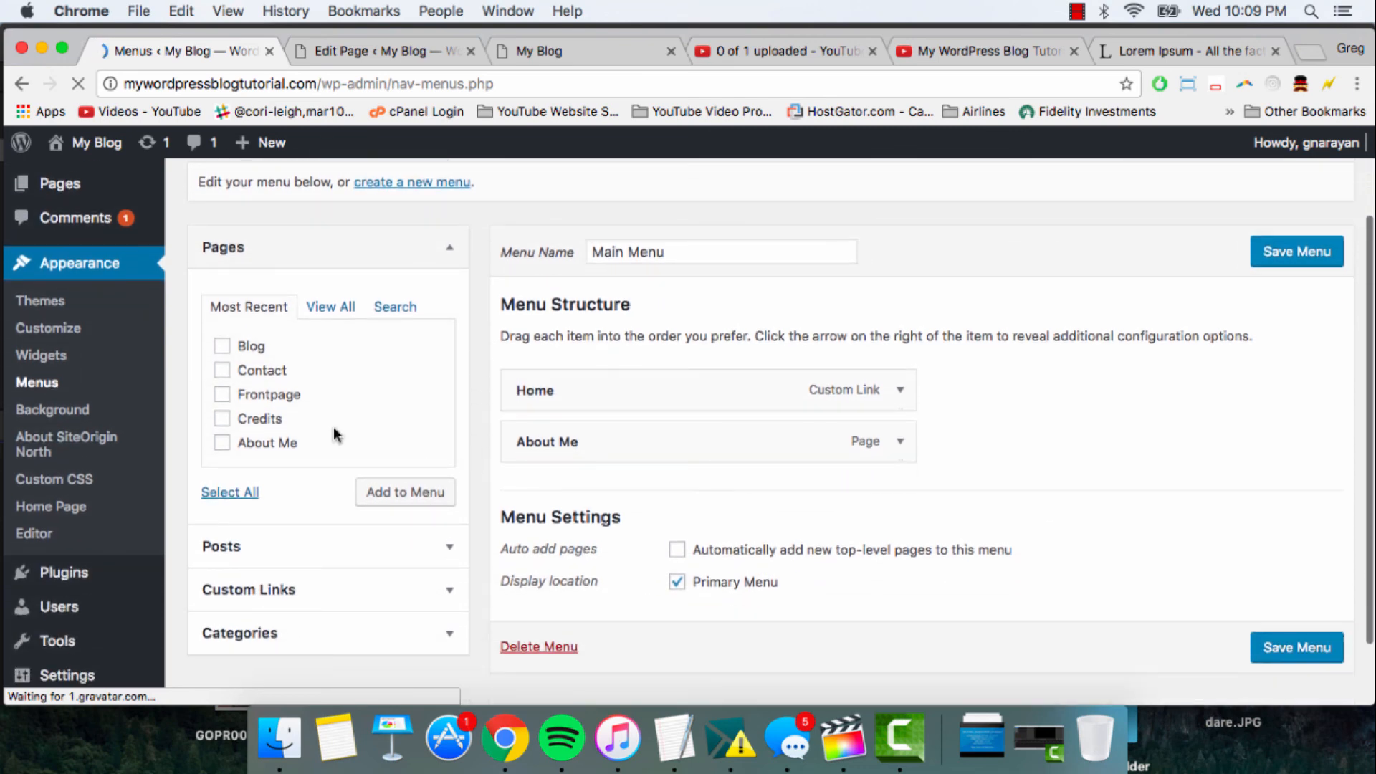
{"action": "left_click", "coordinate": [222, 346]}
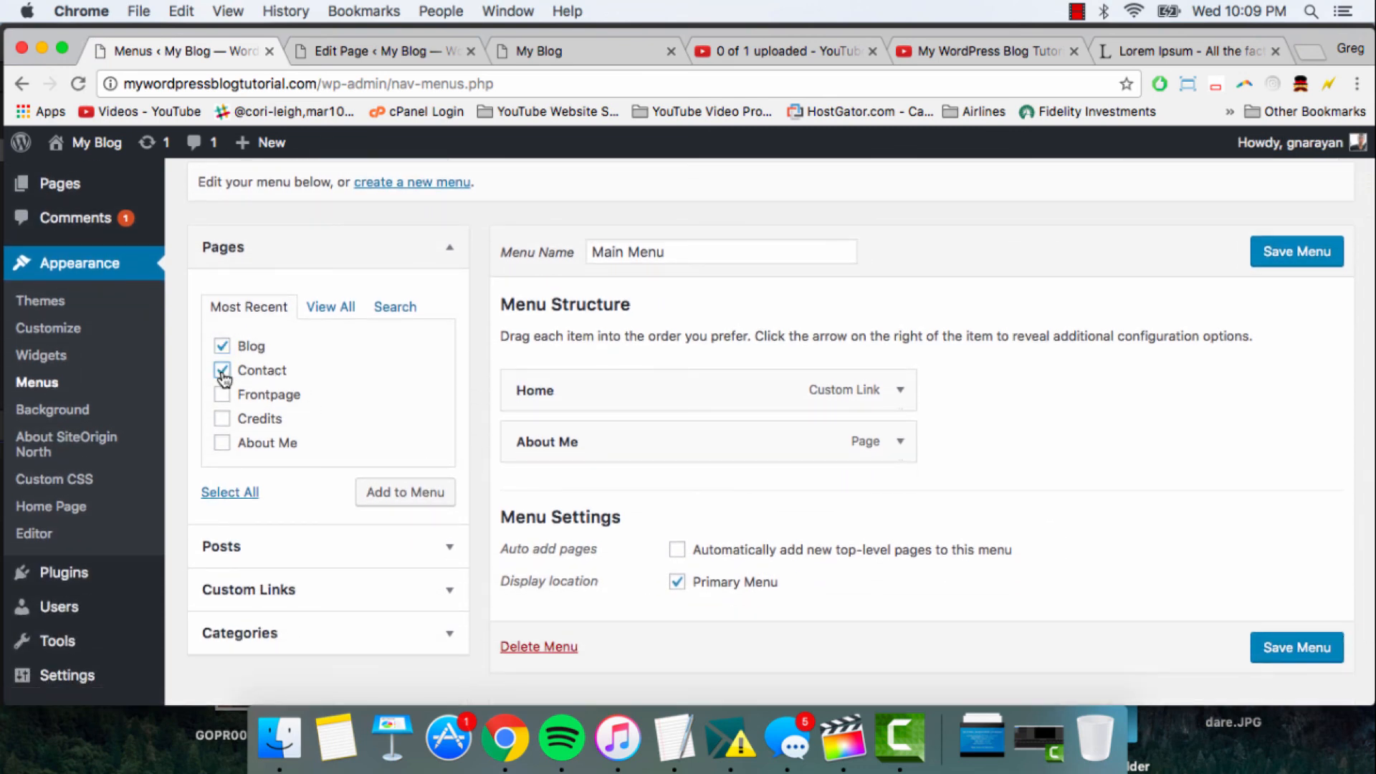
{"action": "left_click", "coordinate": [405, 500]}
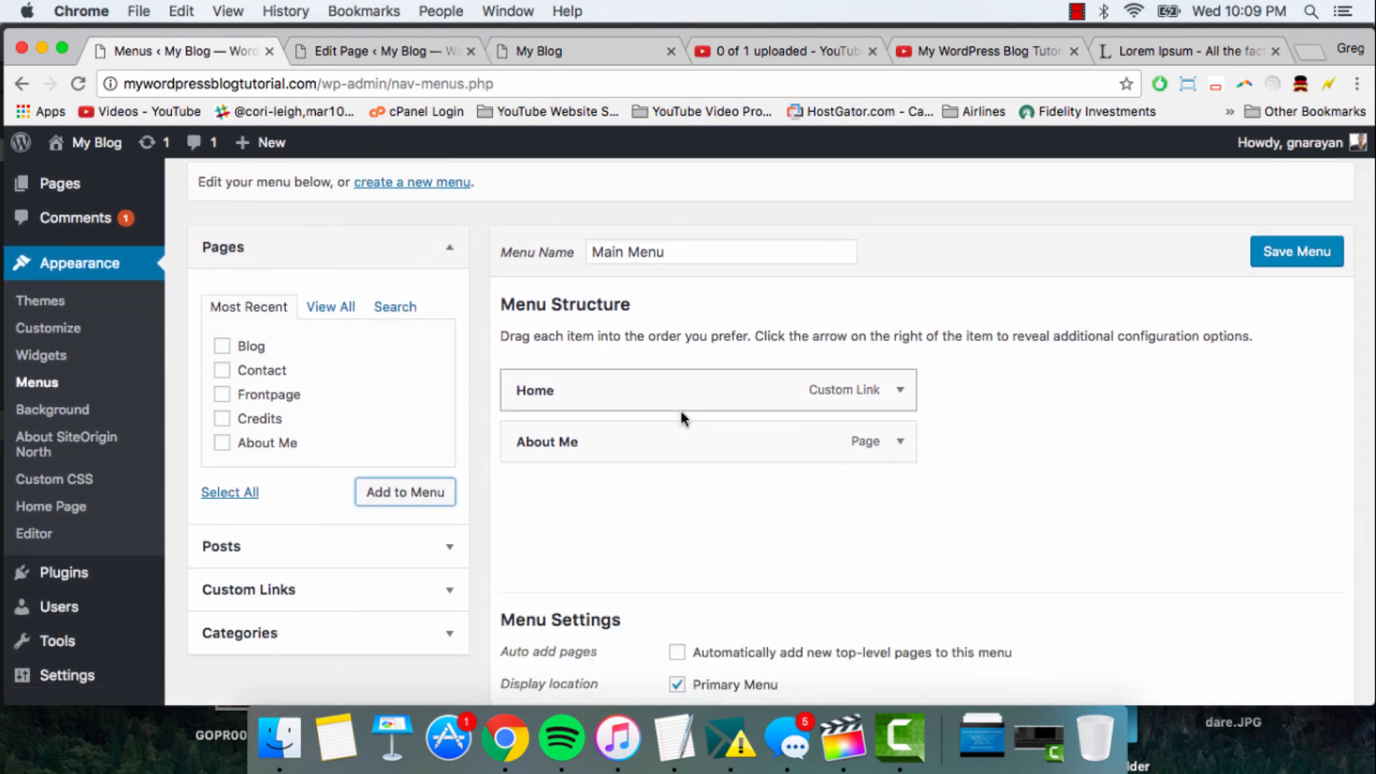
- Reorder Main Menu so Contact comes before Blog, and save the menu
{"action": "left_click_drag", "start_coordinate": [661, 502], "coordinate": [657, 553]}
{"action": "scroll", "coordinate": [981, 519], "scroll_direction": "down", "scroll_amount": 5}
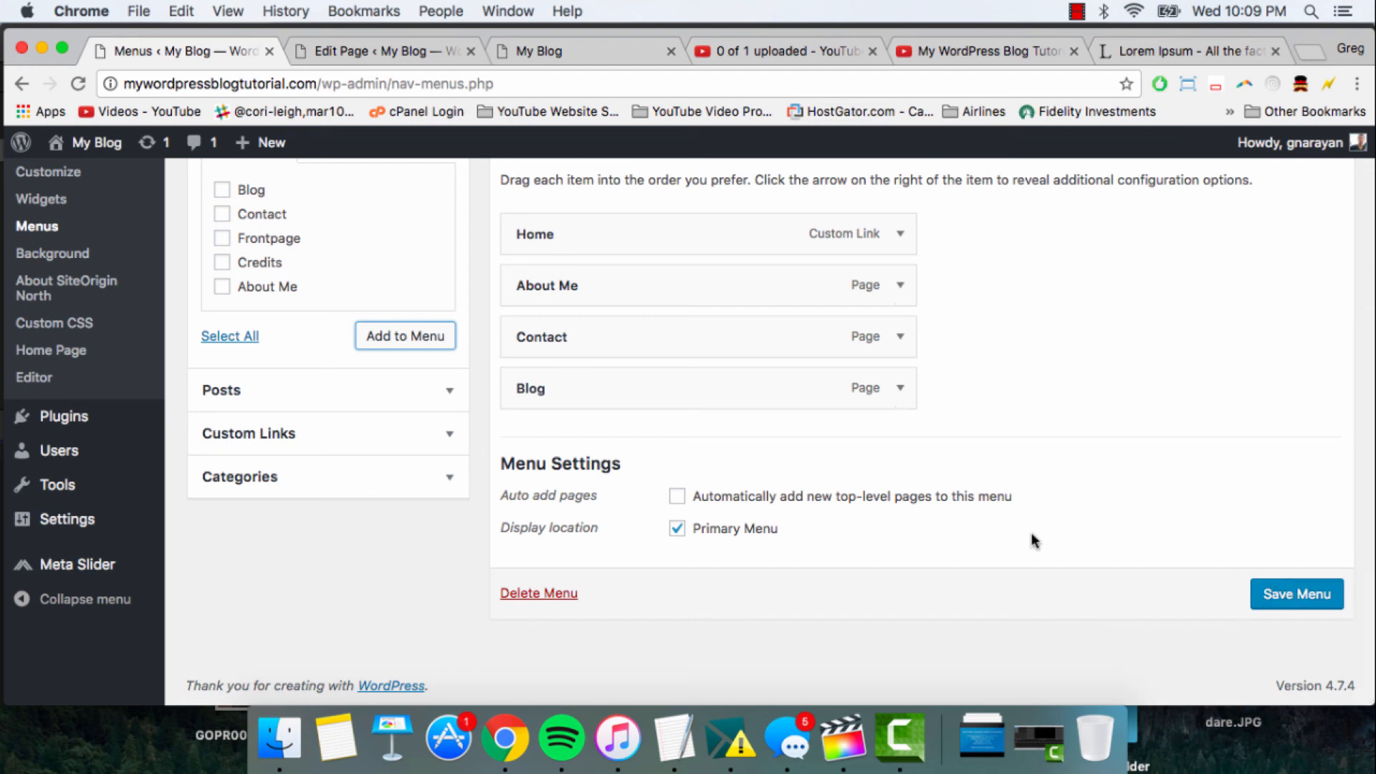
{"action": "left_click", "coordinate": [1300, 596]}
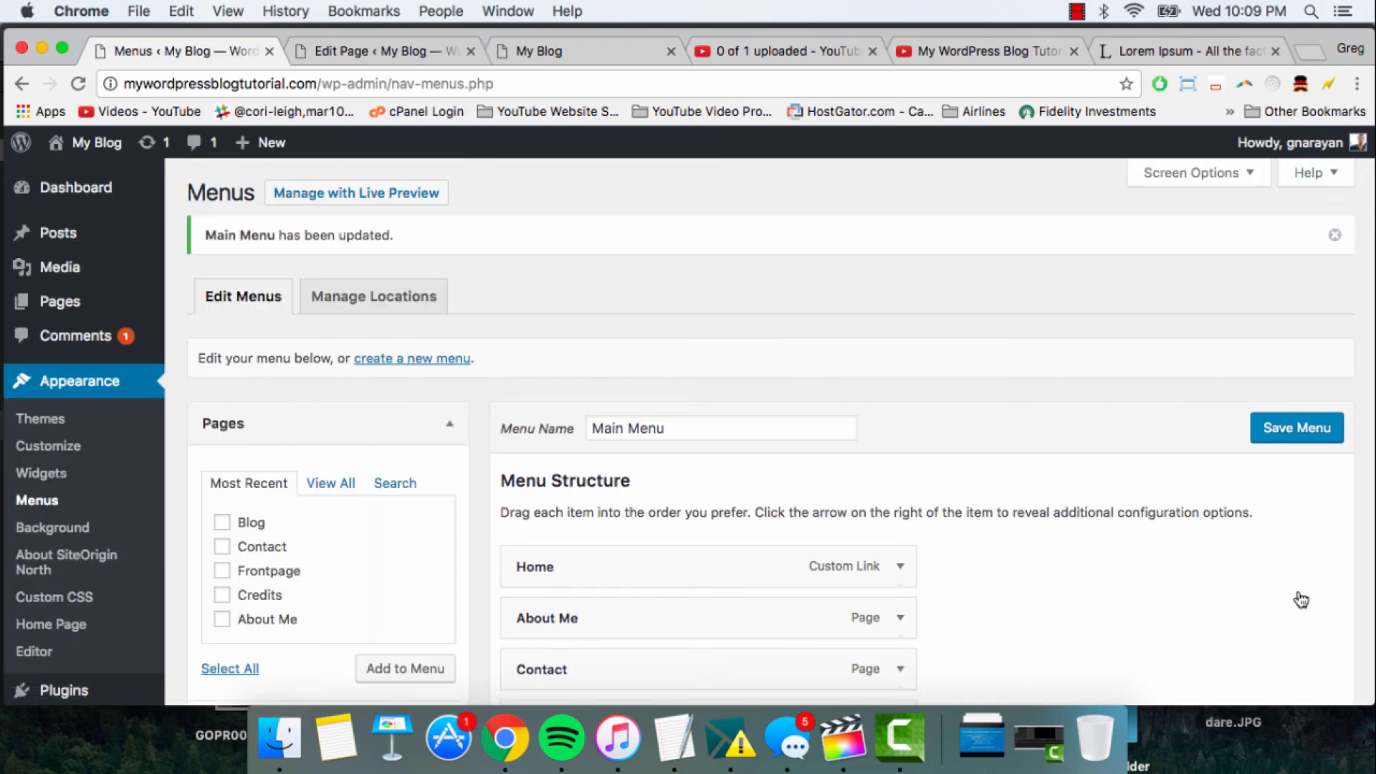
- Reload the live home page and check its navigation menu and page sections
{"action": "left_click", "coordinate": [570, 52]}
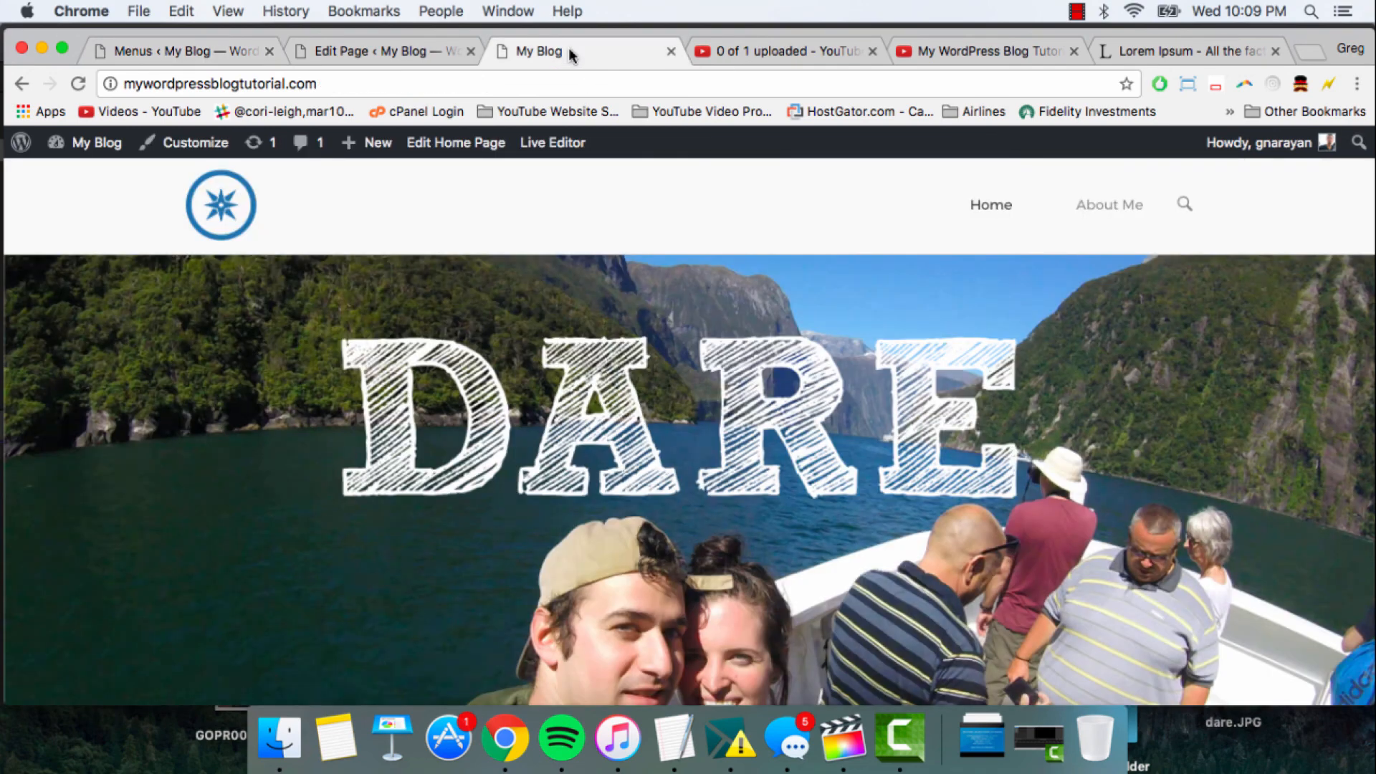
{"action": "left_click", "coordinate": [539, 84]}
{"action": "left_click", "coordinate": [79, 84]}
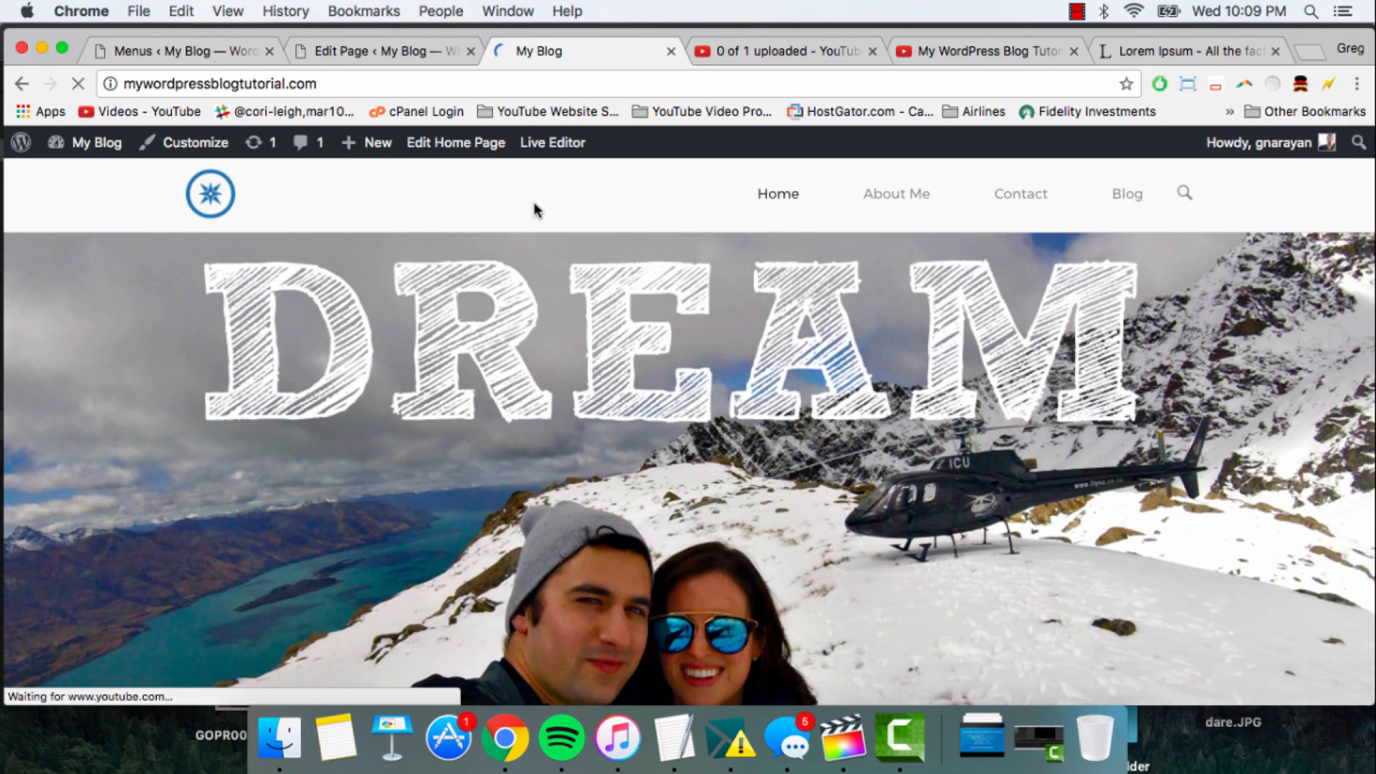
{"action": "scroll", "coordinate": [617, 379], "scroll_direction": "down", "scroll_amount": 13}
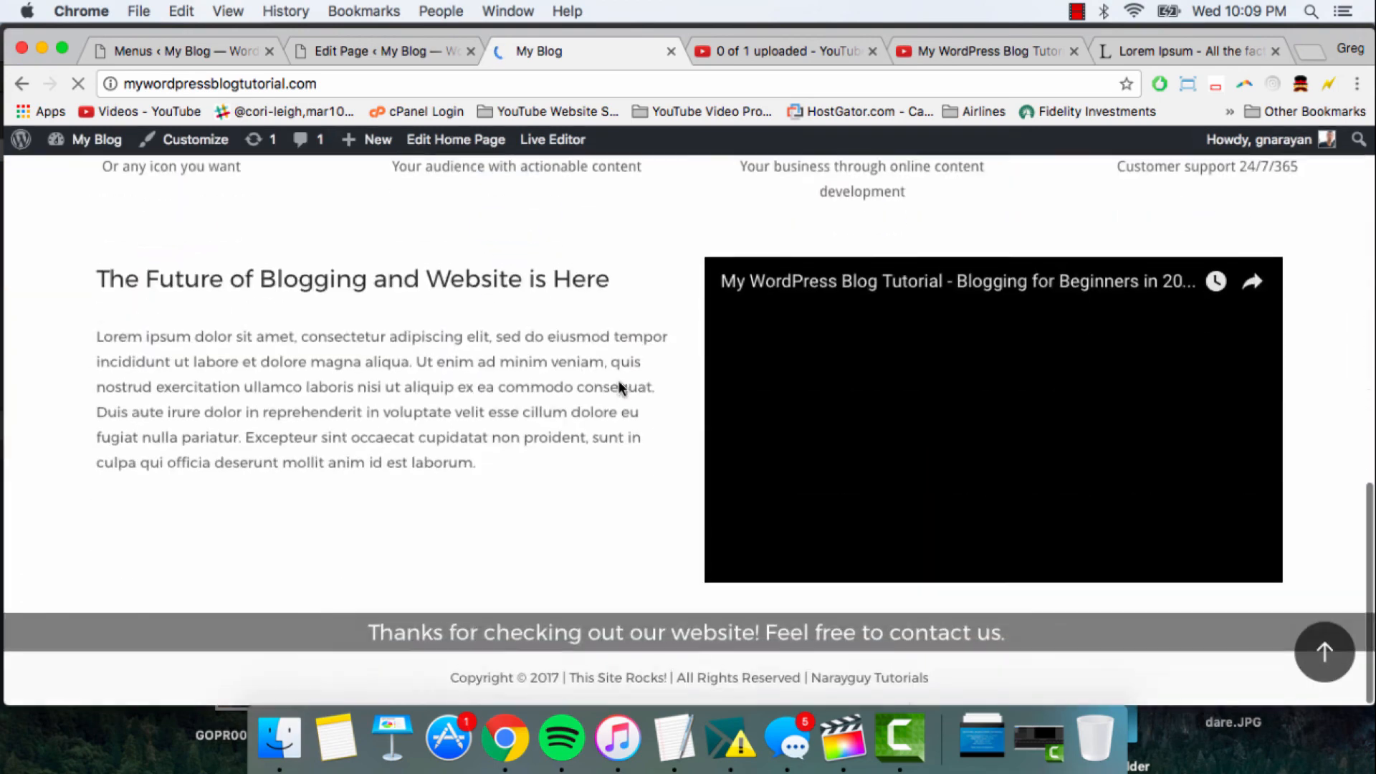
{"action": "scroll", "coordinate": [618, 380], "scroll_direction": "up", "scroll_amount": 13}
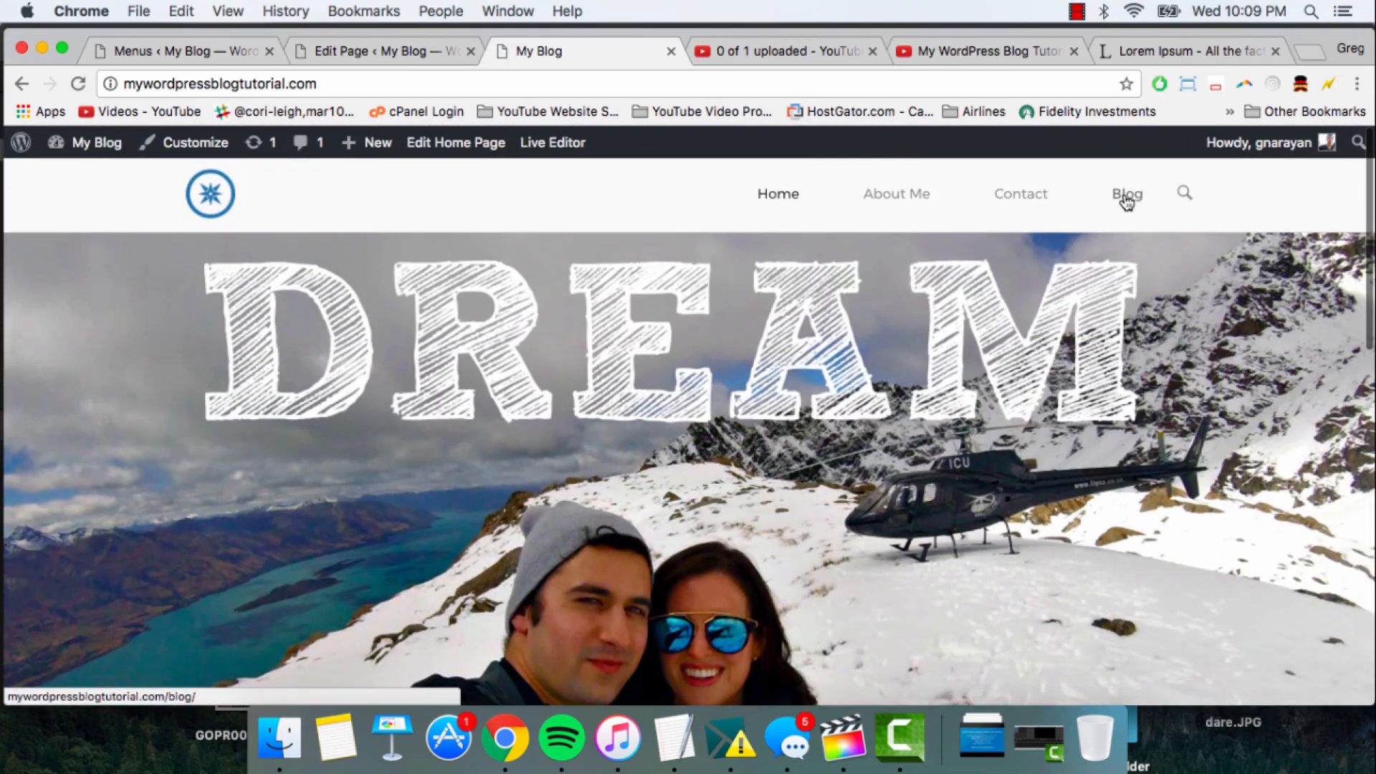
- Open the Blog page from the site's navigation menu and look through its posts
{"action": "left_click", "coordinate": [1126, 195]}
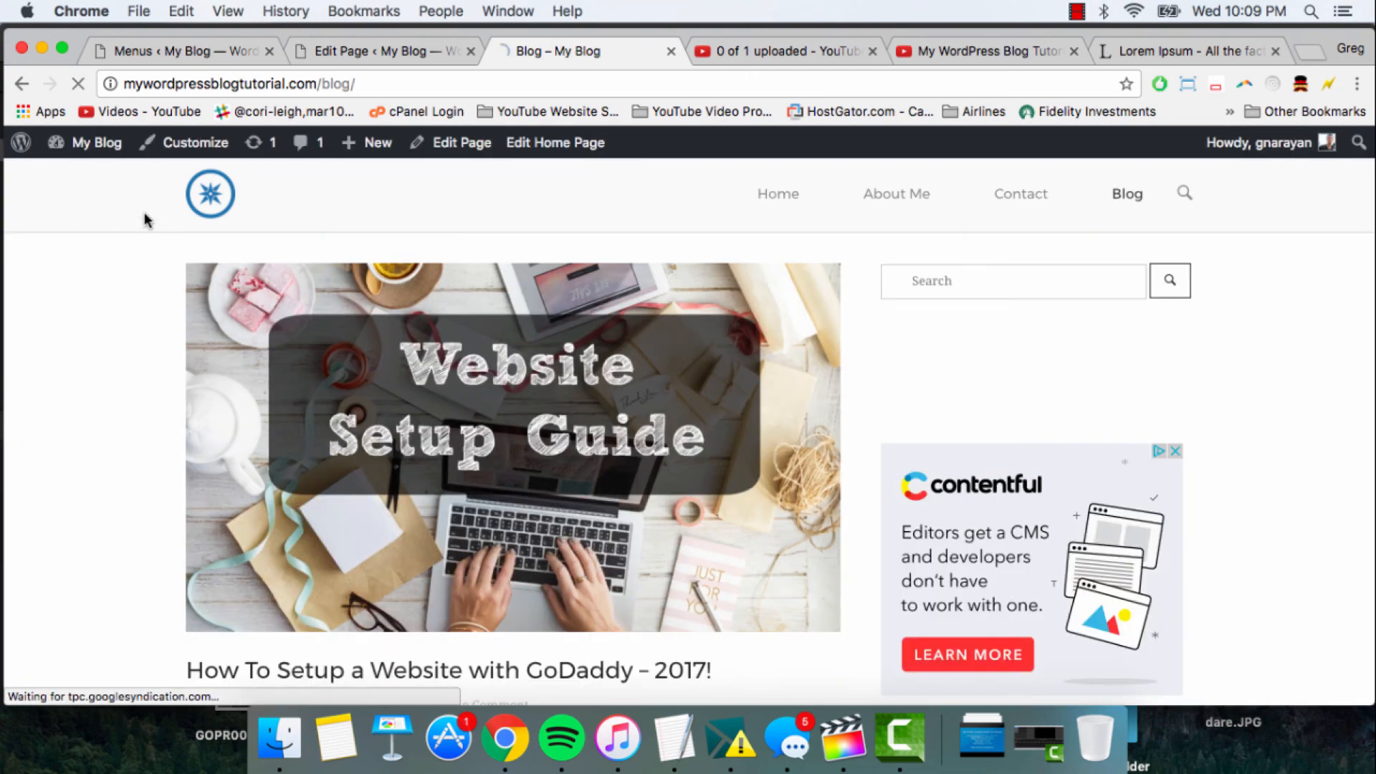
{"action": "scroll", "coordinate": [144, 214], "scroll_direction": "down", "scroll_amount": 4}
{"action": "scroll", "coordinate": [144, 220], "scroll_direction": "down", "scroll_amount": 10}
{"action": "scroll", "coordinate": [144, 220], "scroll_direction": "up", "scroll_amount": 14}
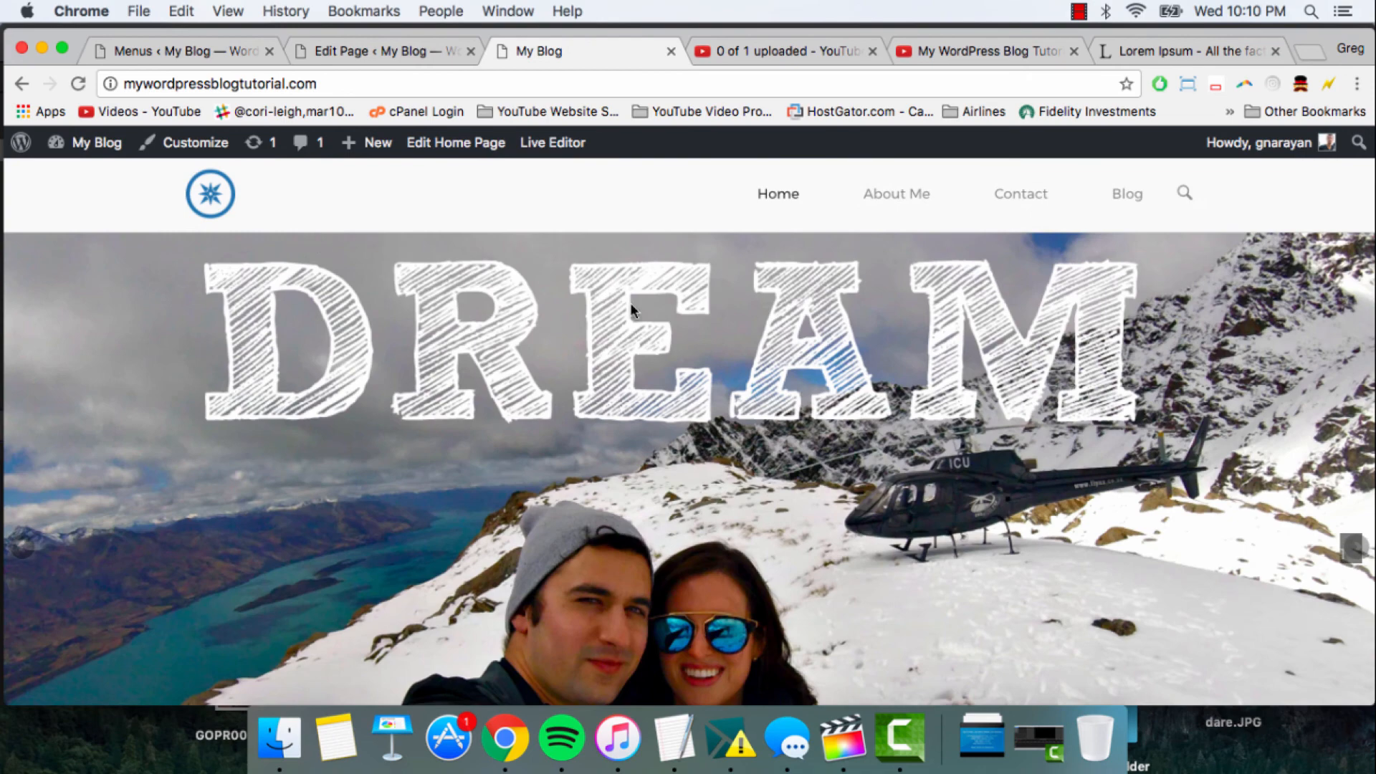
- In the Frontpage page builder, open the SiteOrigin Editor widget that holds the "Thanks for checking out our website!" message
{"action": "left_click", "coordinate": [333, 49]}
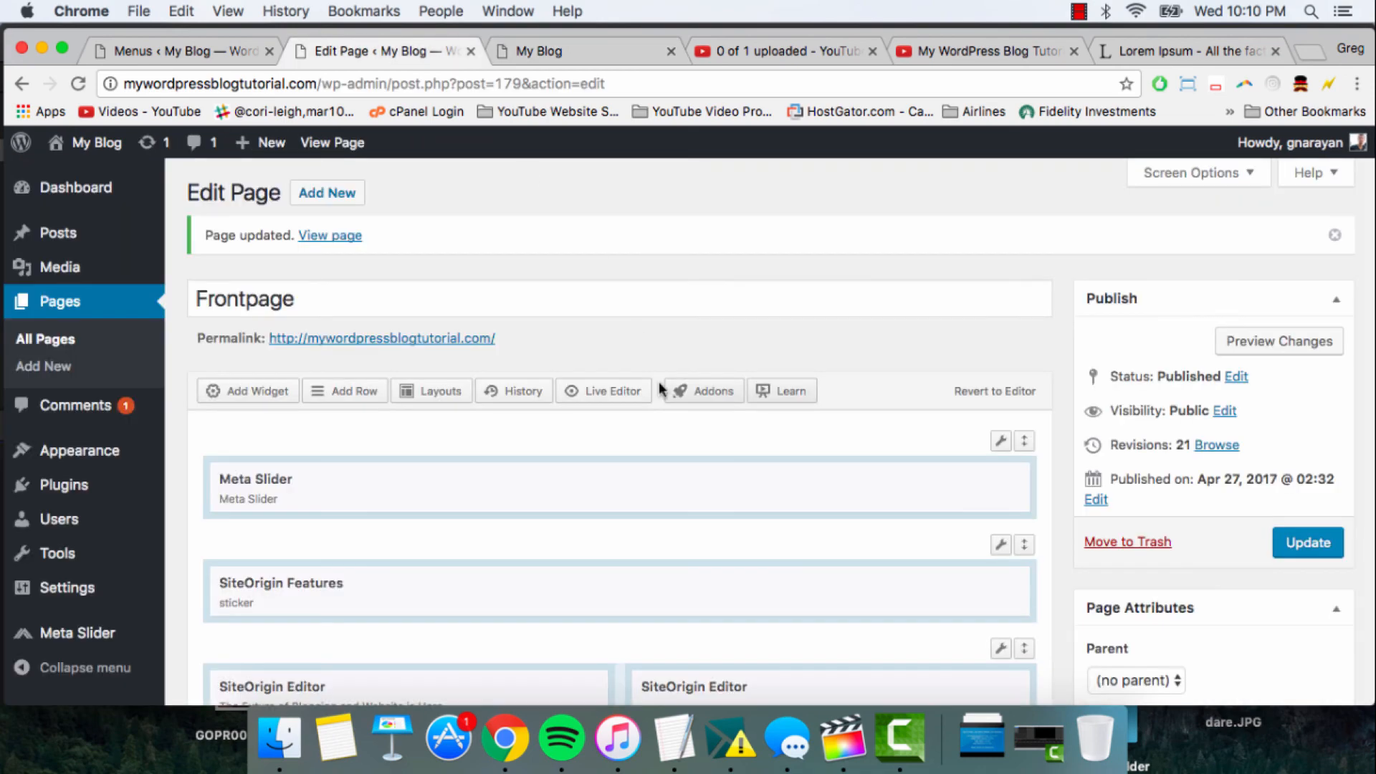
{"action": "scroll", "coordinate": [660, 389], "scroll_direction": "down", "scroll_amount": 3}
{"action": "scroll", "coordinate": [659, 389], "scroll_direction": "down", "scroll_amount": 3}
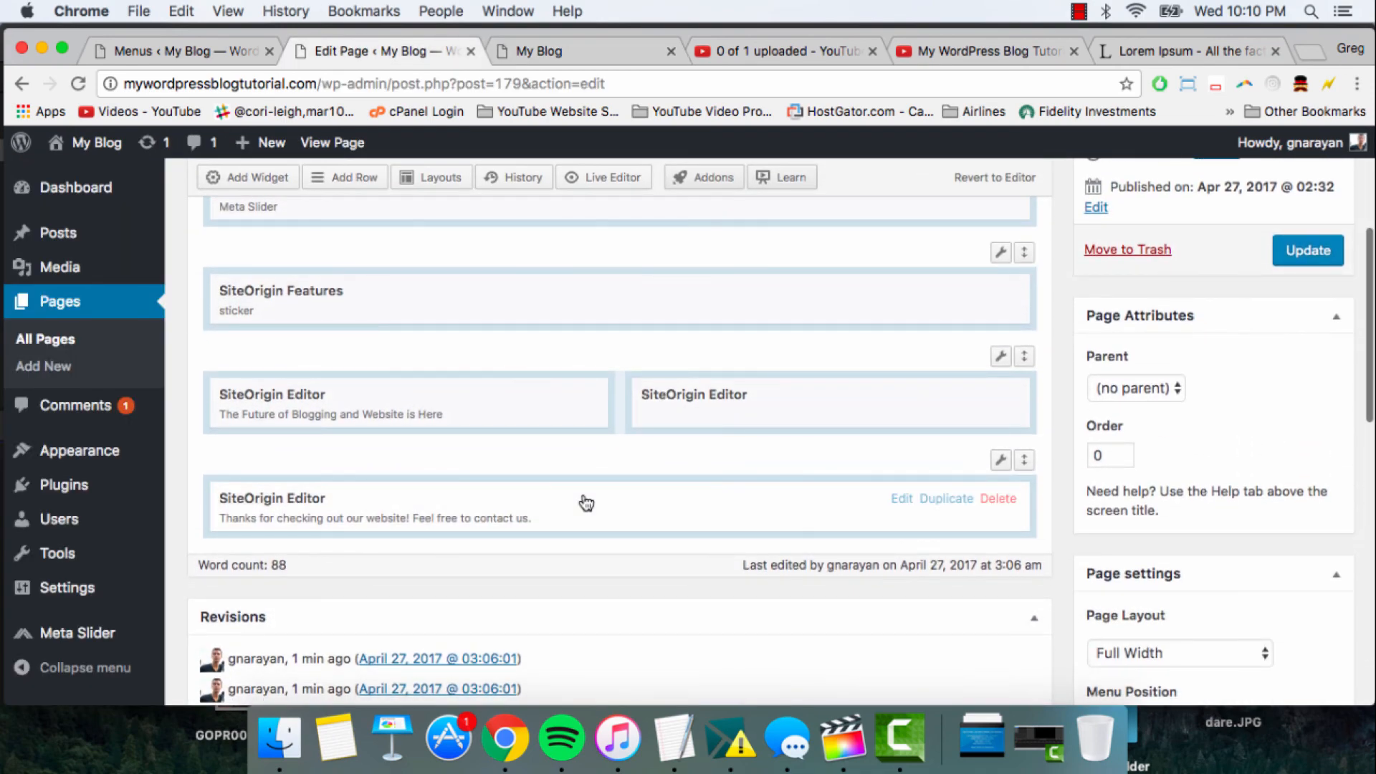
{"action": "left_click", "coordinate": [608, 503]}
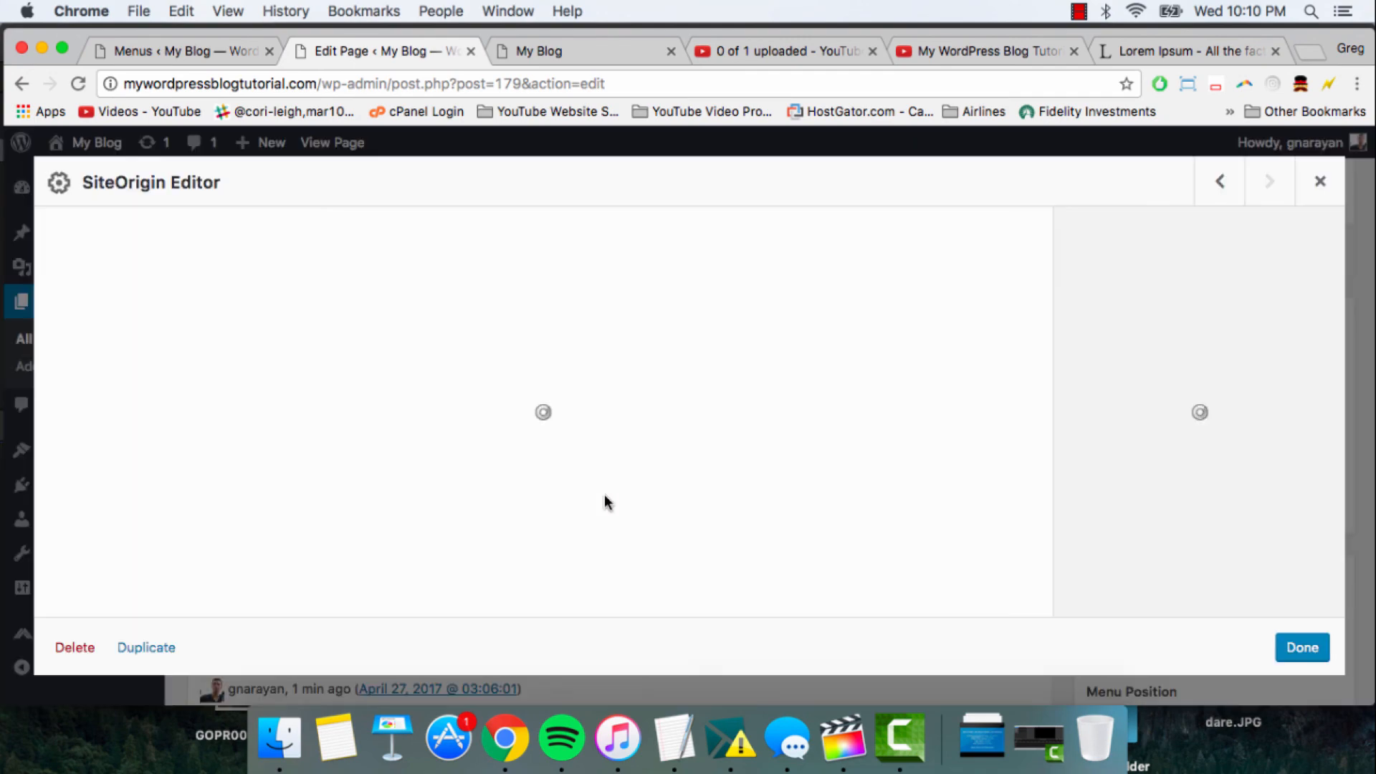
- Copy the link address of the Contact item in the live site's navigation menu
{"action": "left_click", "coordinate": [561, 49]}
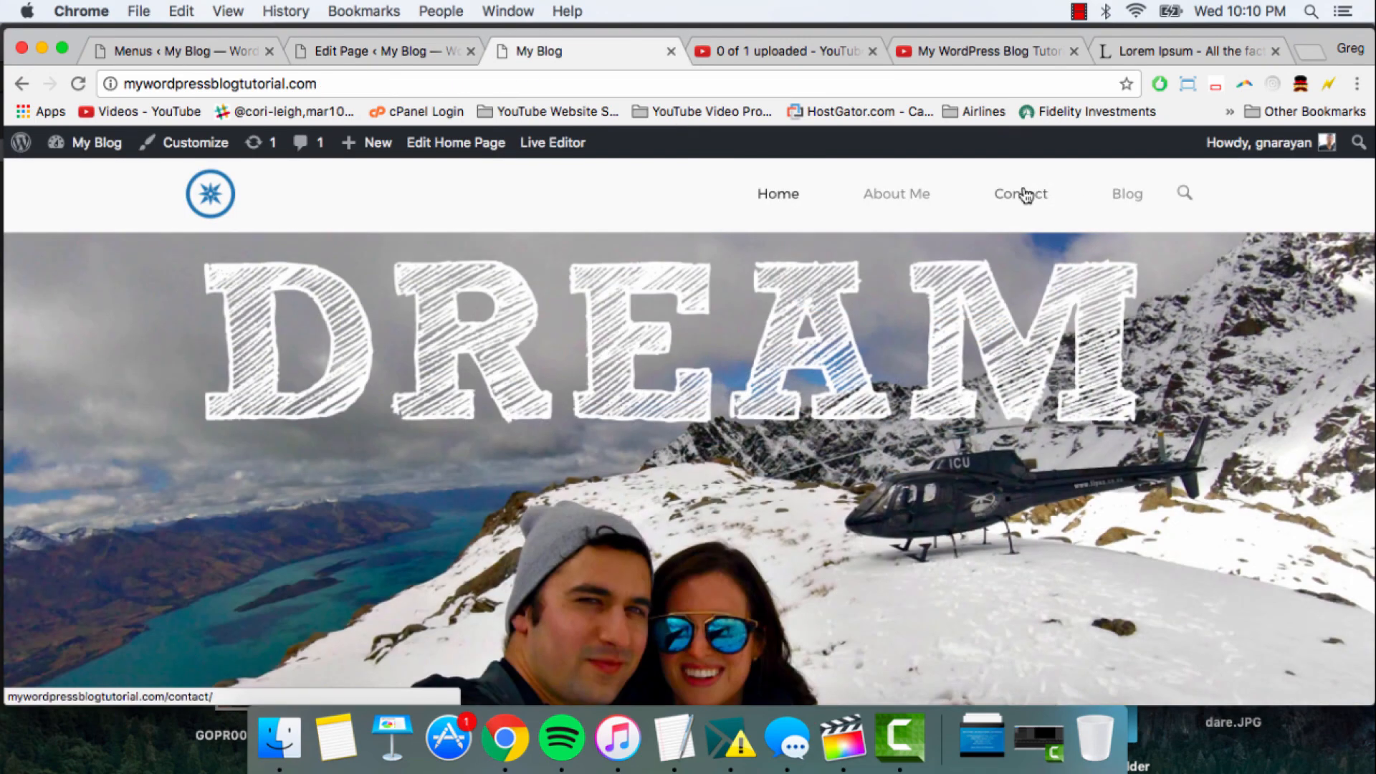
{"action": "right_click", "coordinate": [1023, 190]}
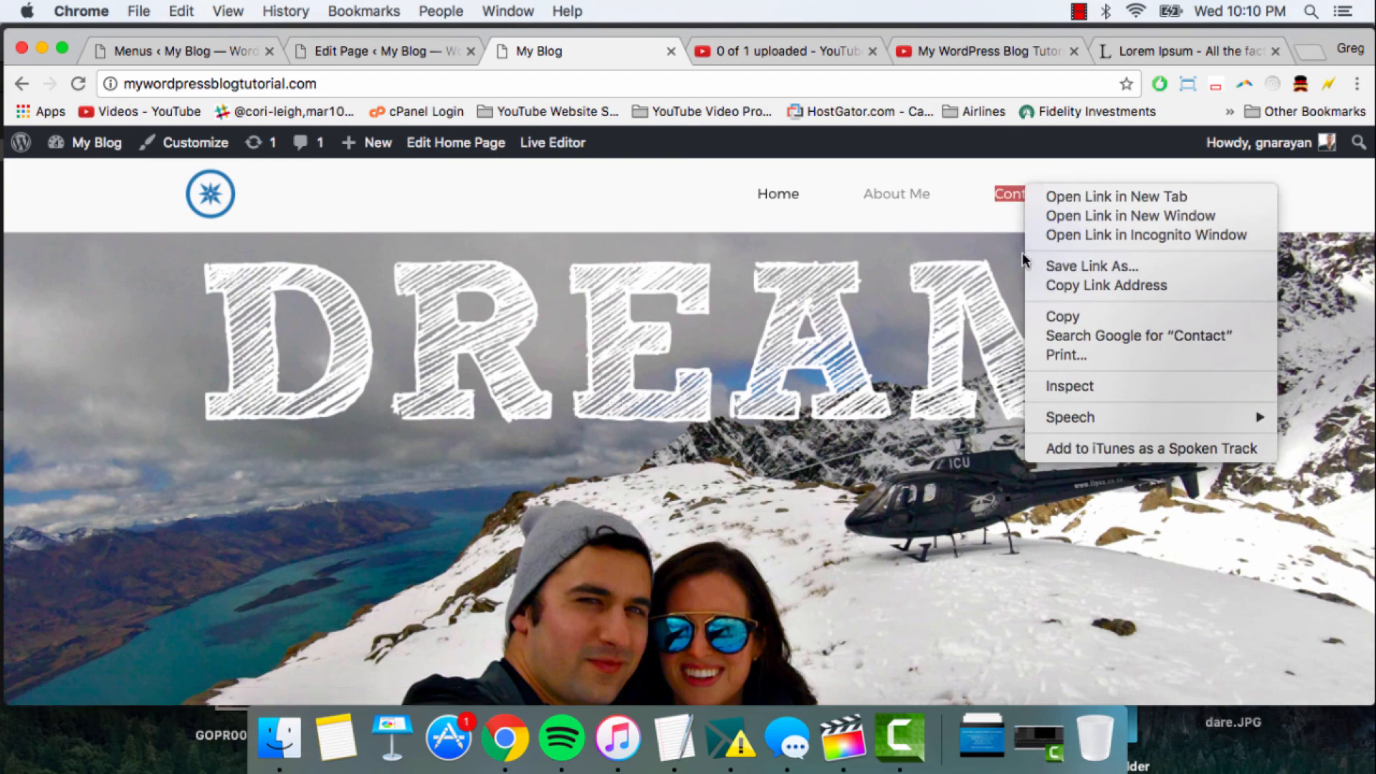
{"action": "left_click", "coordinate": [1072, 284]}
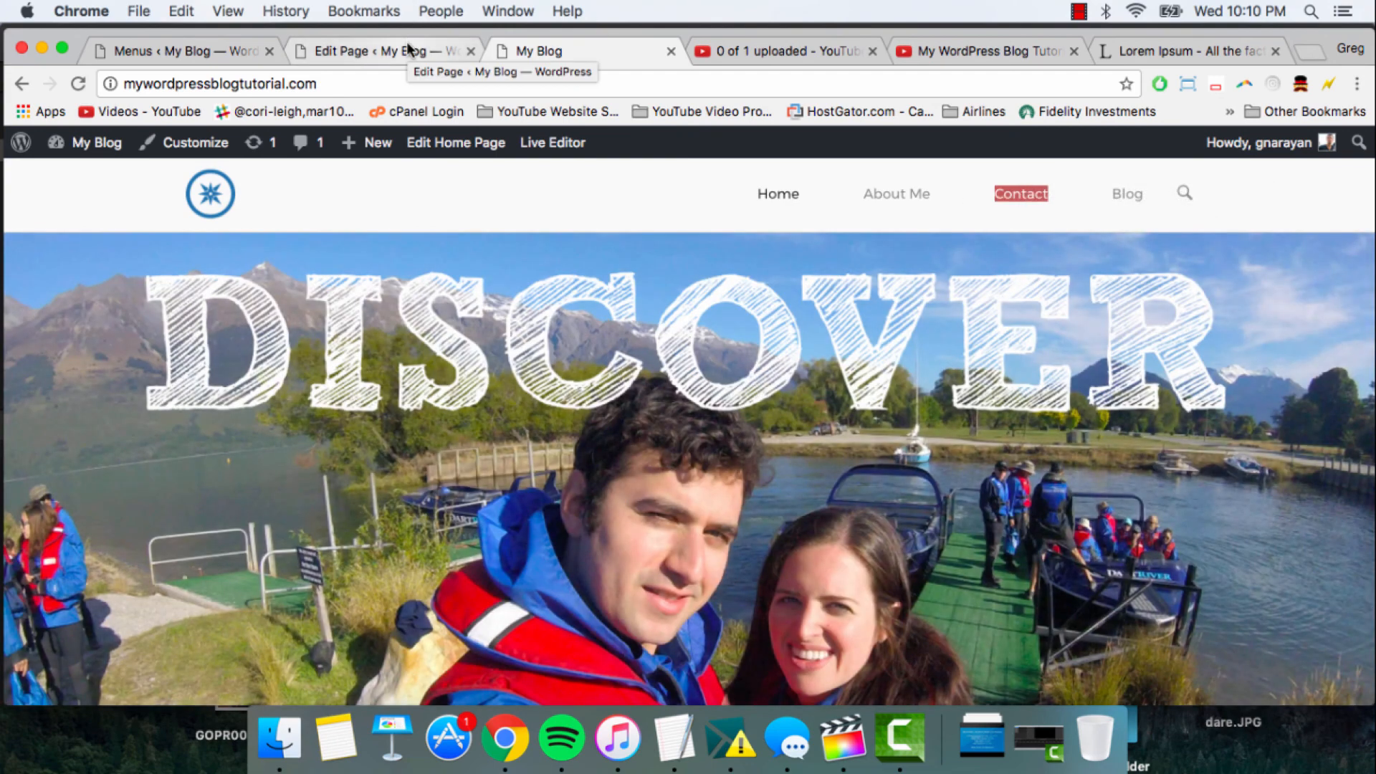
{"action": "left_click", "coordinate": [409, 48]}
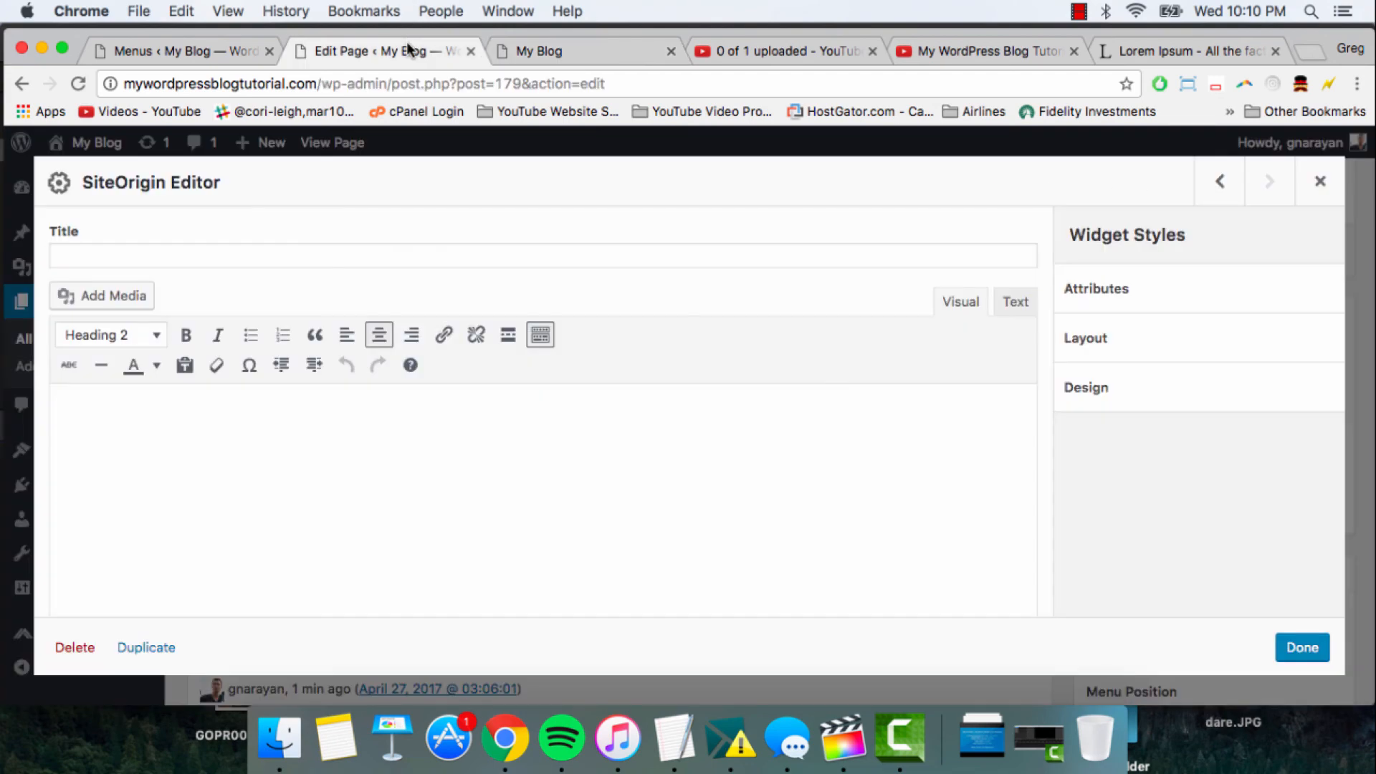
{"action": "left_click", "coordinate": [1015, 301]}
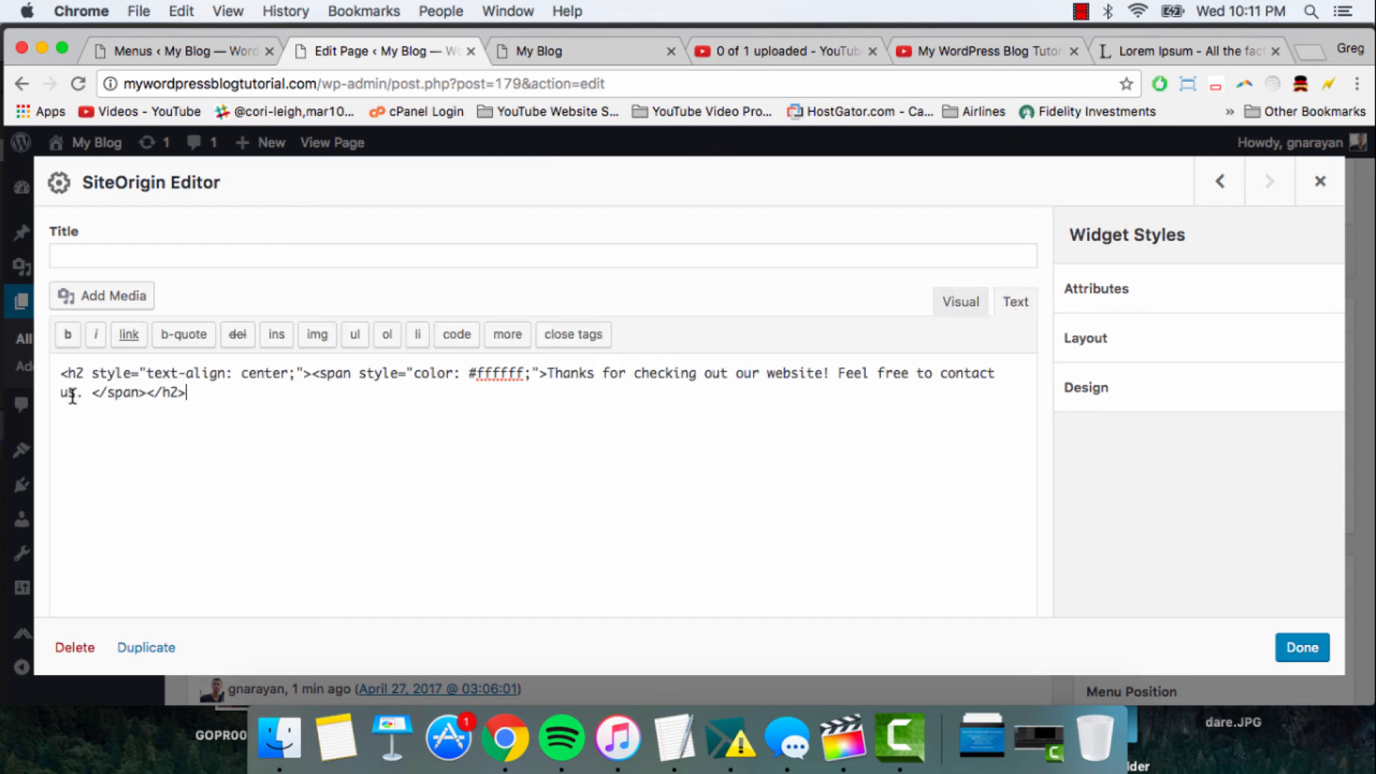
{"action": "left_click_drag", "start_coordinate": [79, 394], "coordinate": [288, 347]}
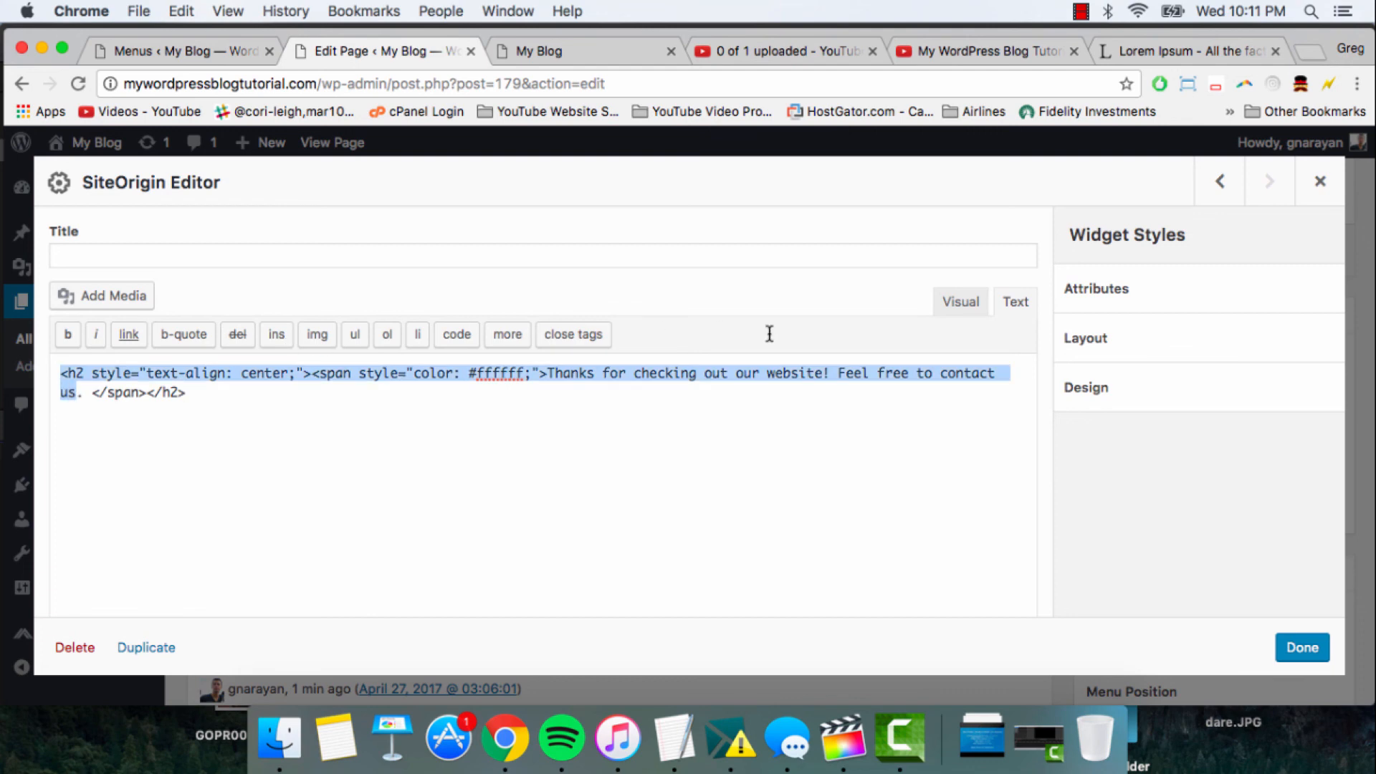
{"action": "left_click_drag", "start_coordinate": [769, 333], "coordinate": [935, 378]}
{"action": "left_click", "coordinate": [138, 337]}
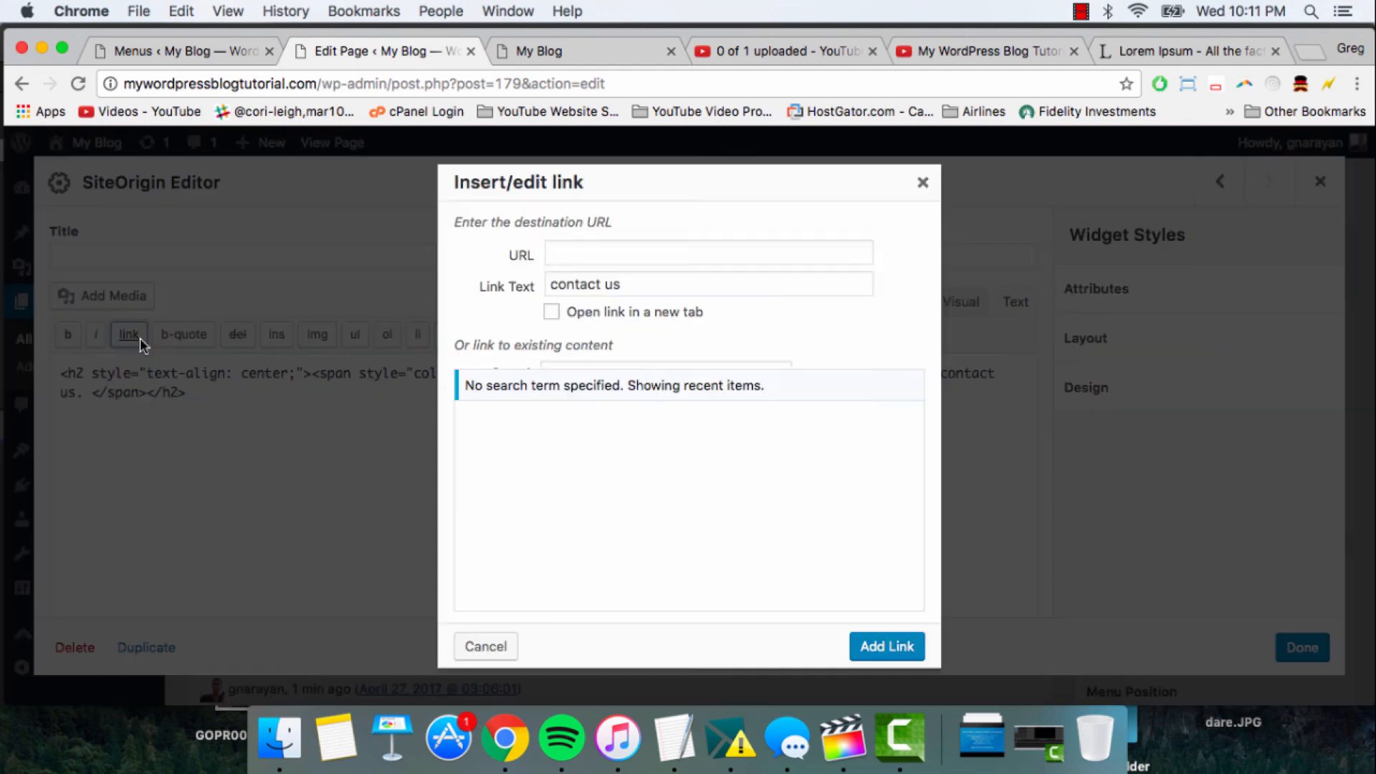
{"action": "right_click", "coordinate": [601, 253]}
{"action": "left_click", "coordinate": [634, 347]}
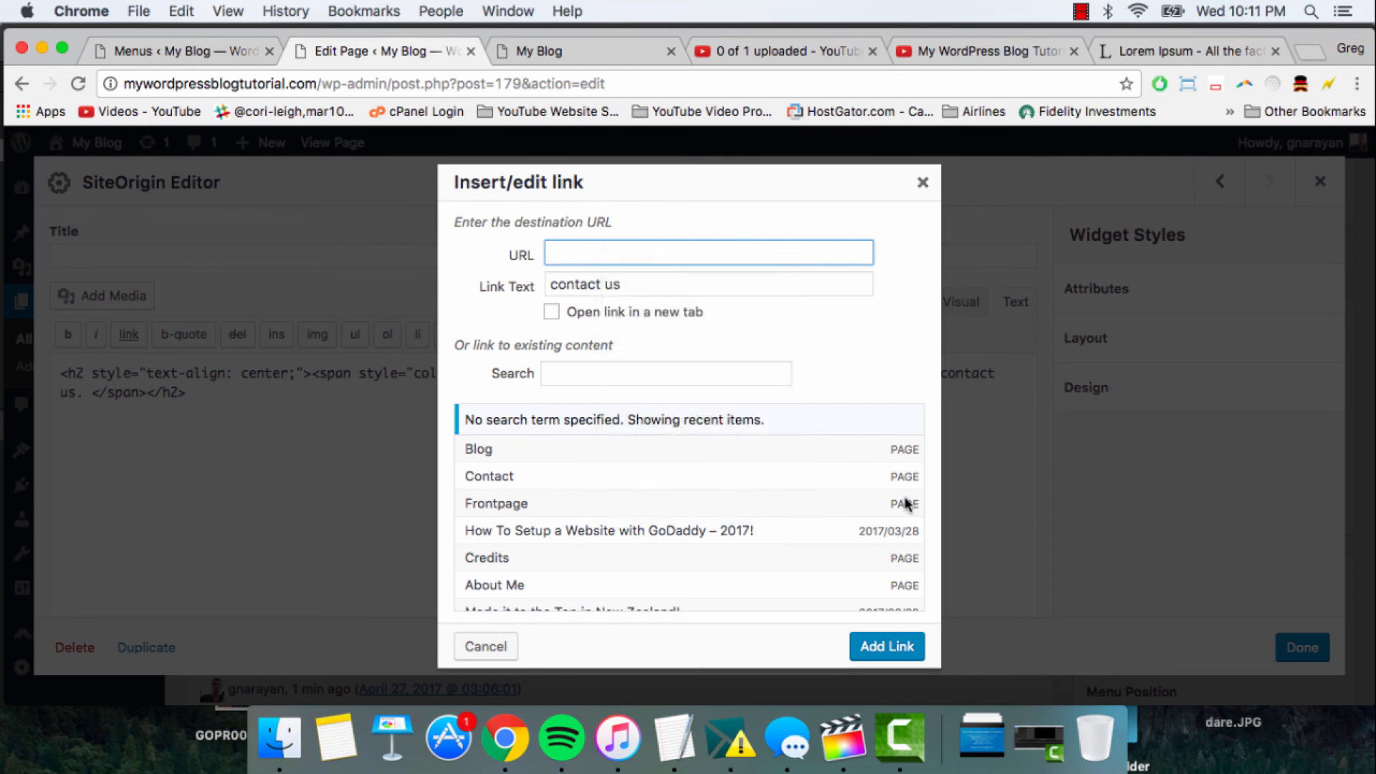
{"action": "left_click", "coordinate": [885, 643]}
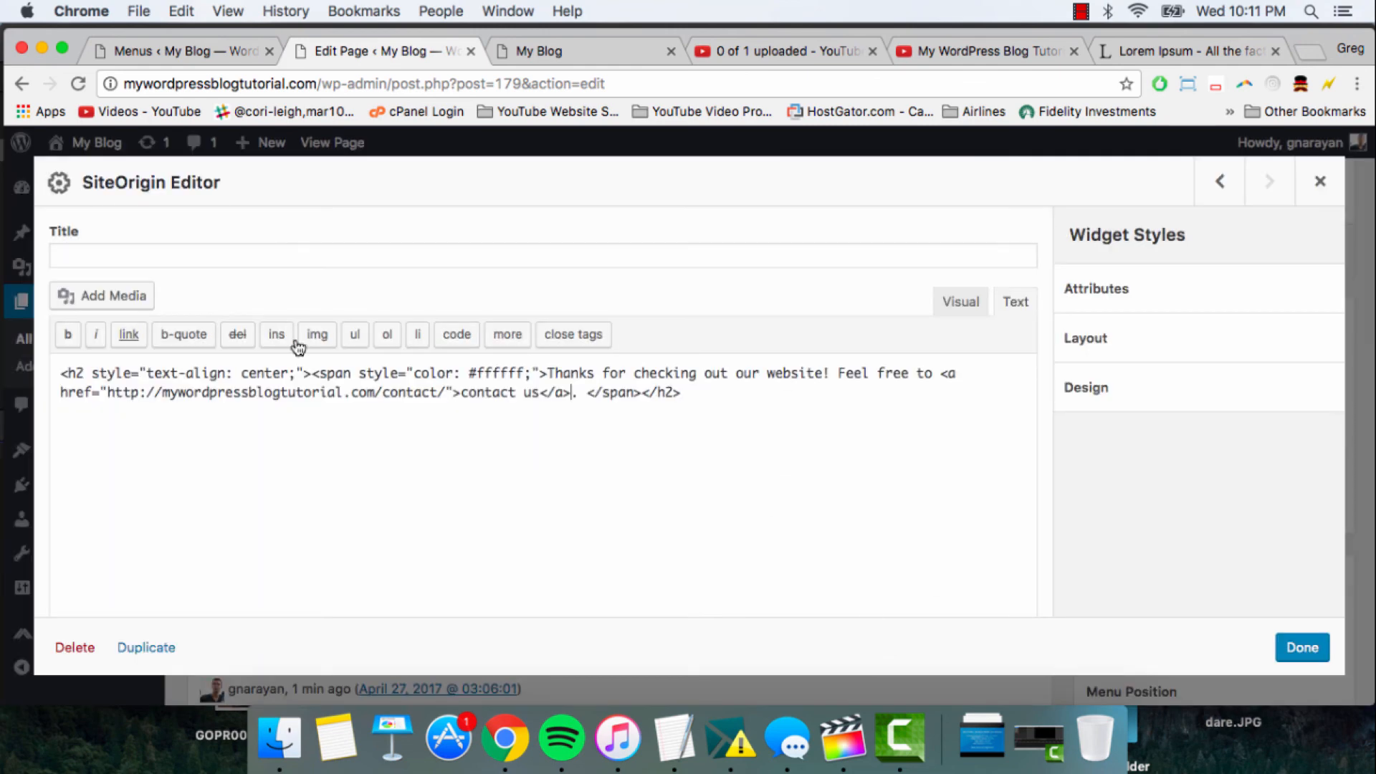
- Delete the space after the message's final period, apply the widget changes and update the Frontpage page
{"action": "left_click", "coordinate": [585, 400]}
{"action": "key", "text": "BackSpace"}
{"action": "left_click", "coordinate": [1302, 647]}
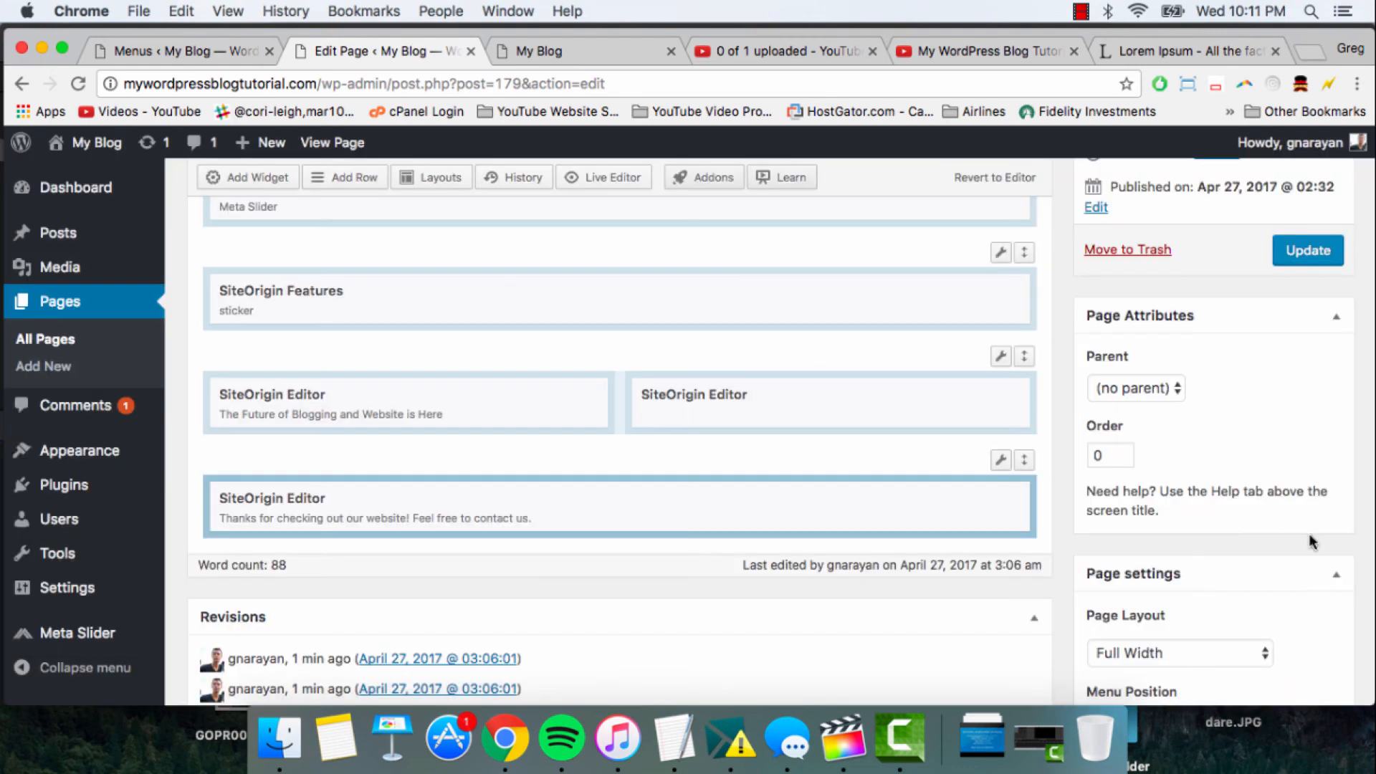
{"action": "left_click", "coordinate": [1307, 252]}
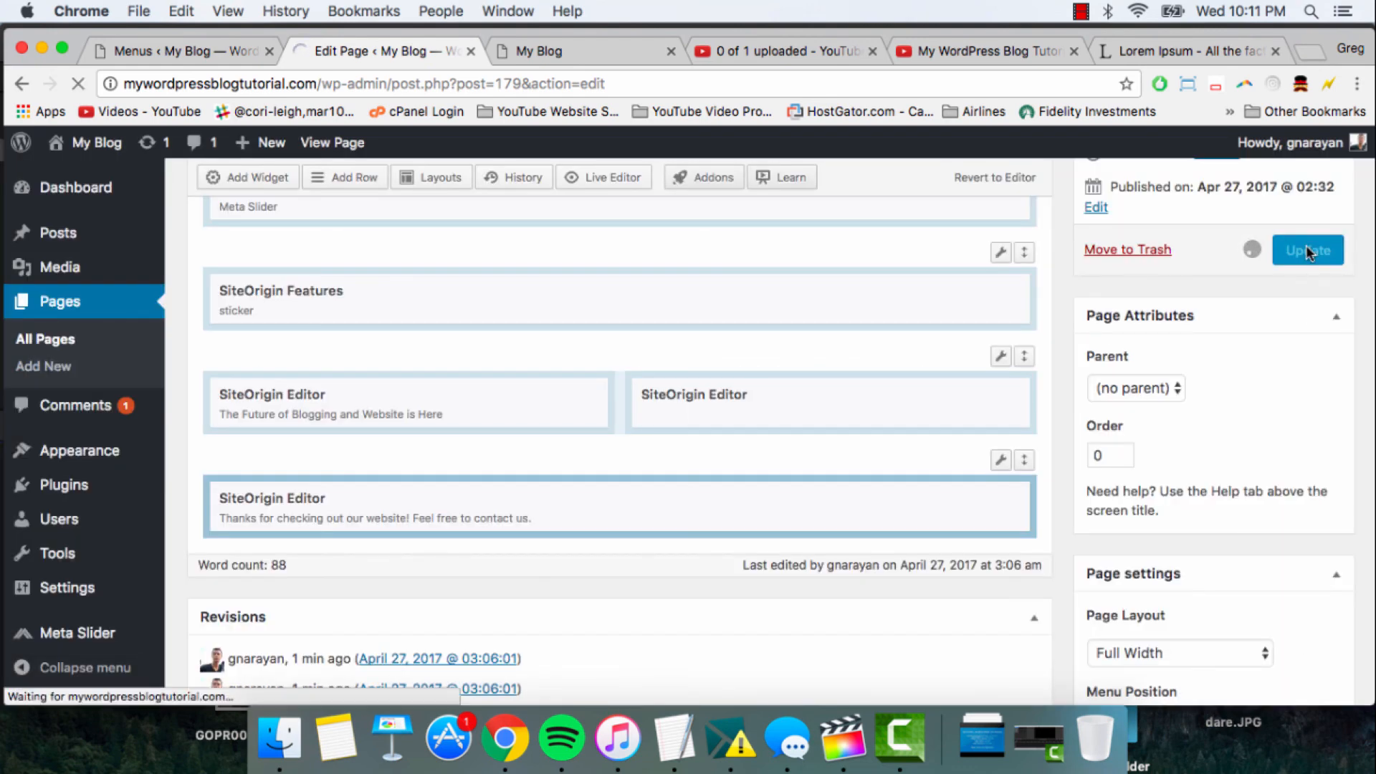
- Reload the live home page and test the "contact us" link in the closing message
{"action": "left_click", "coordinate": [560, 54]}
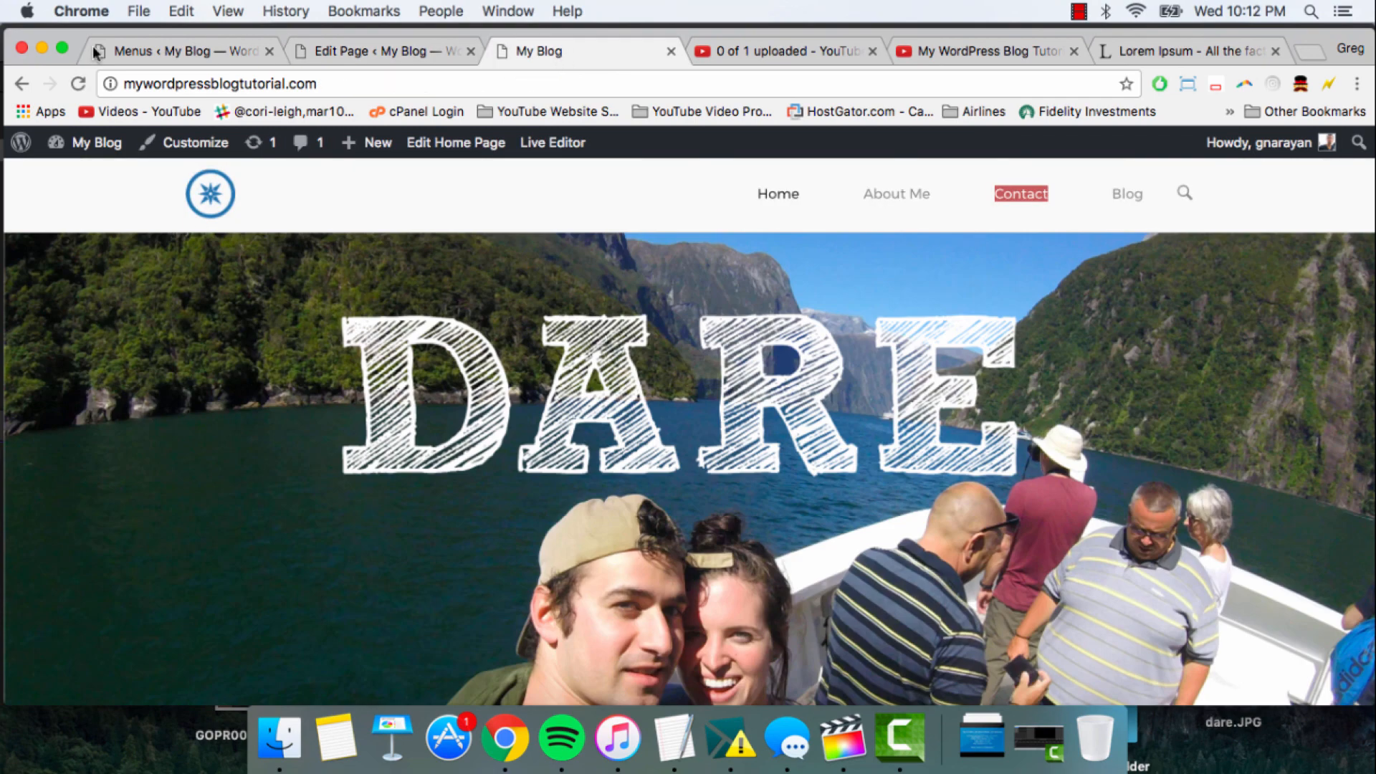
{"action": "key", "text": "super+r"}
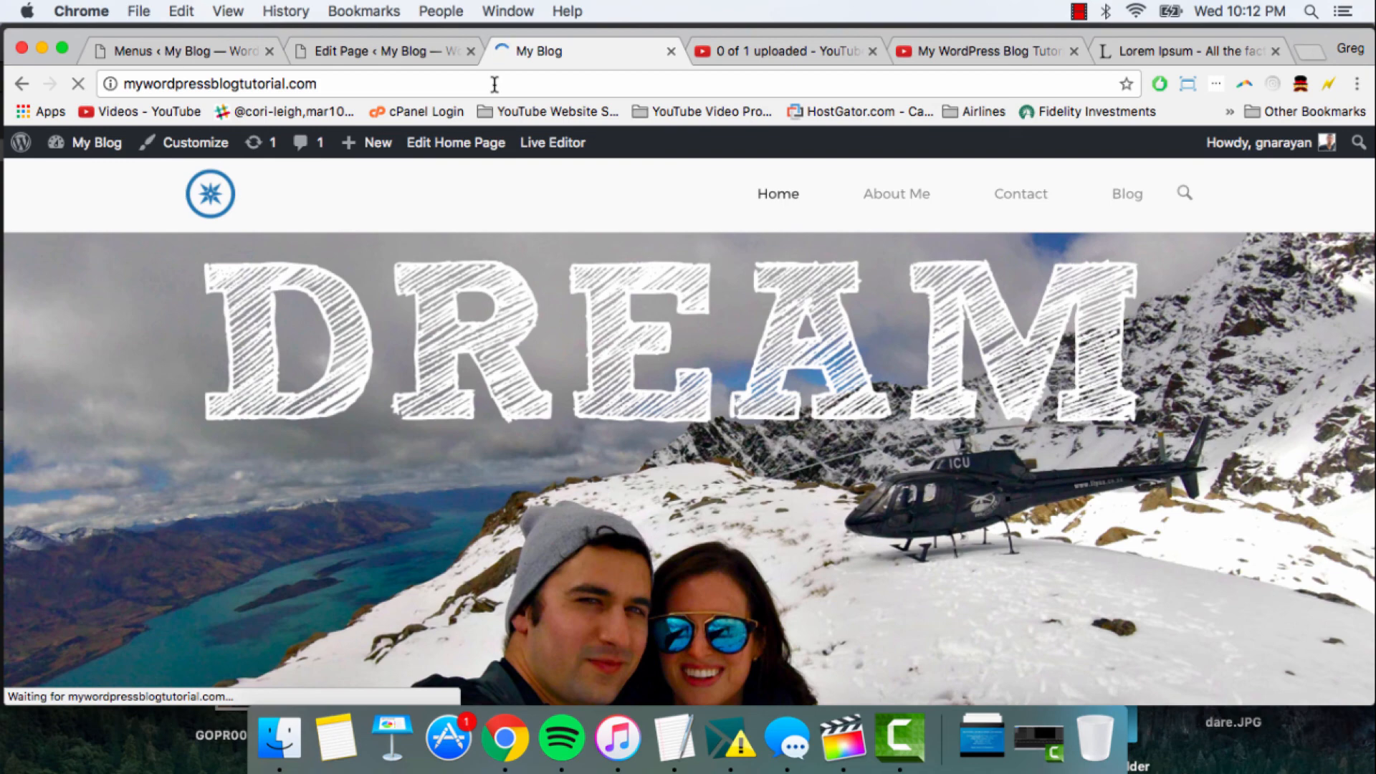
{"action": "scroll", "coordinate": [548, 208], "scroll_direction": "down", "scroll_amount": 3}
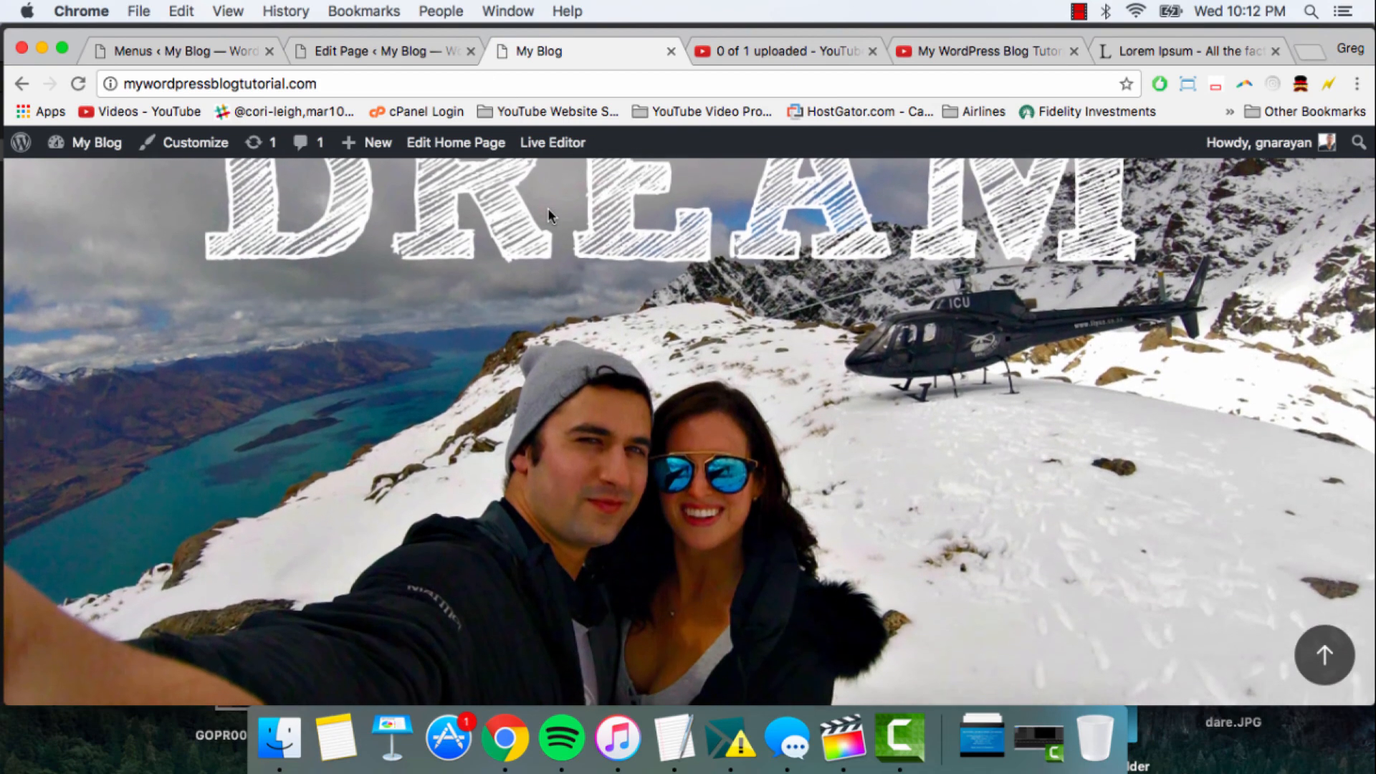
{"action": "scroll", "coordinate": [549, 215], "scroll_direction": "down", "scroll_amount": 10}
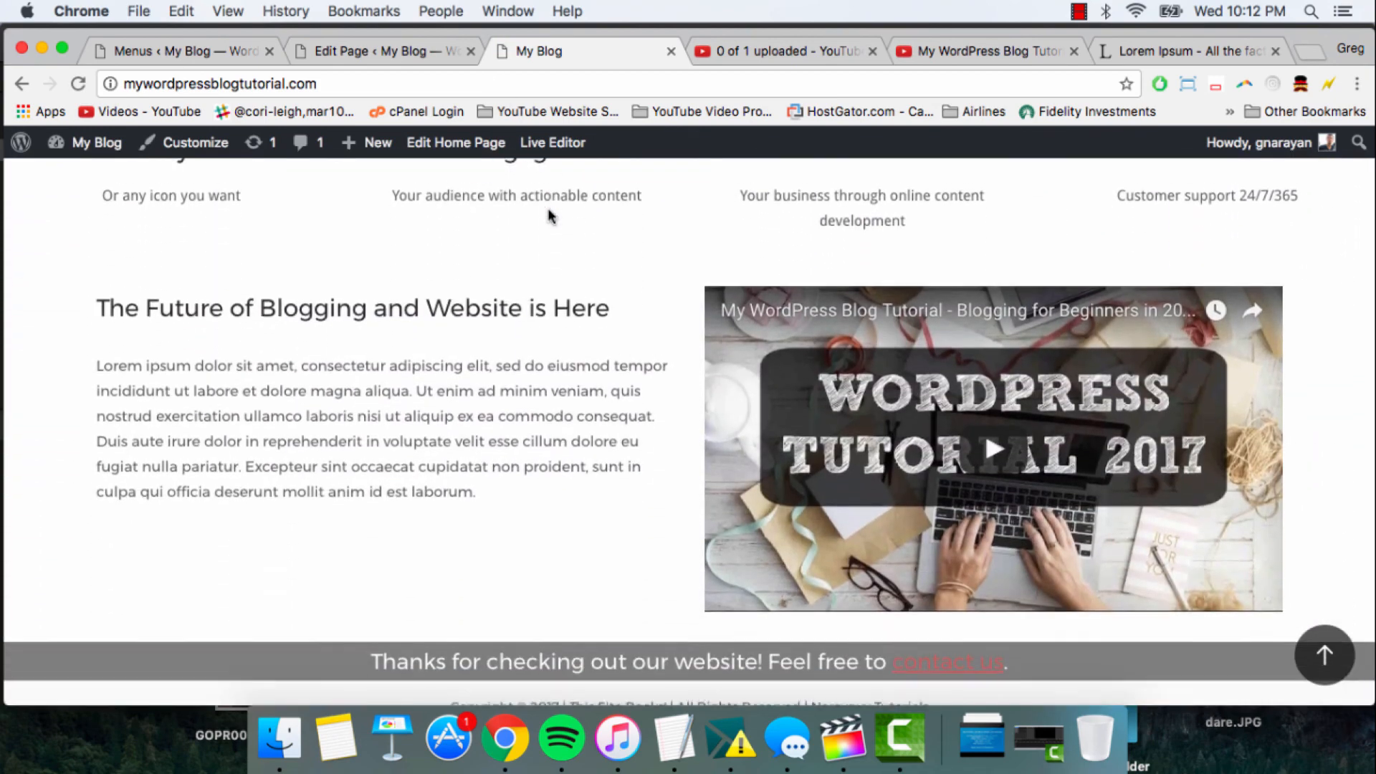
{"action": "scroll", "coordinate": [548, 215], "scroll_direction": "down", "scroll_amount": 1}
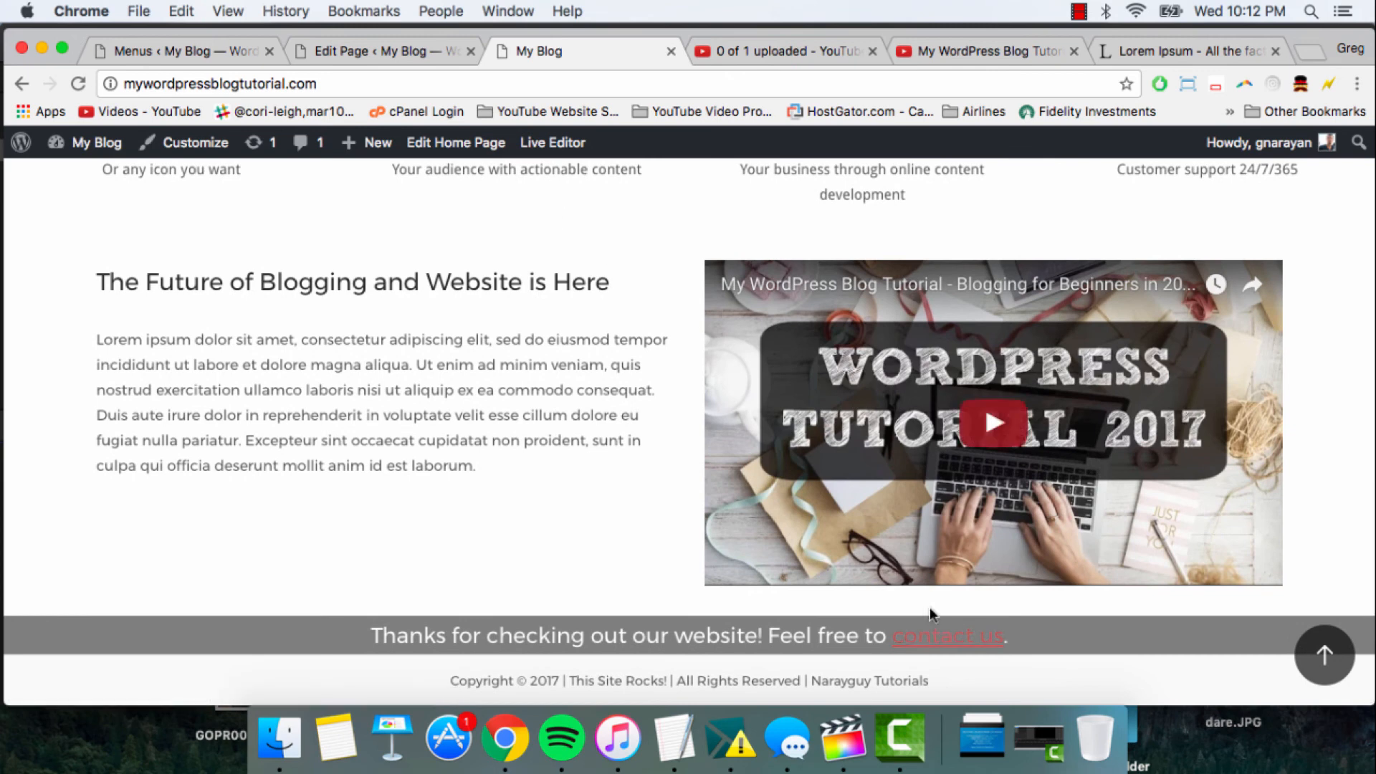
{"action": "left_click", "coordinate": [937, 647]}
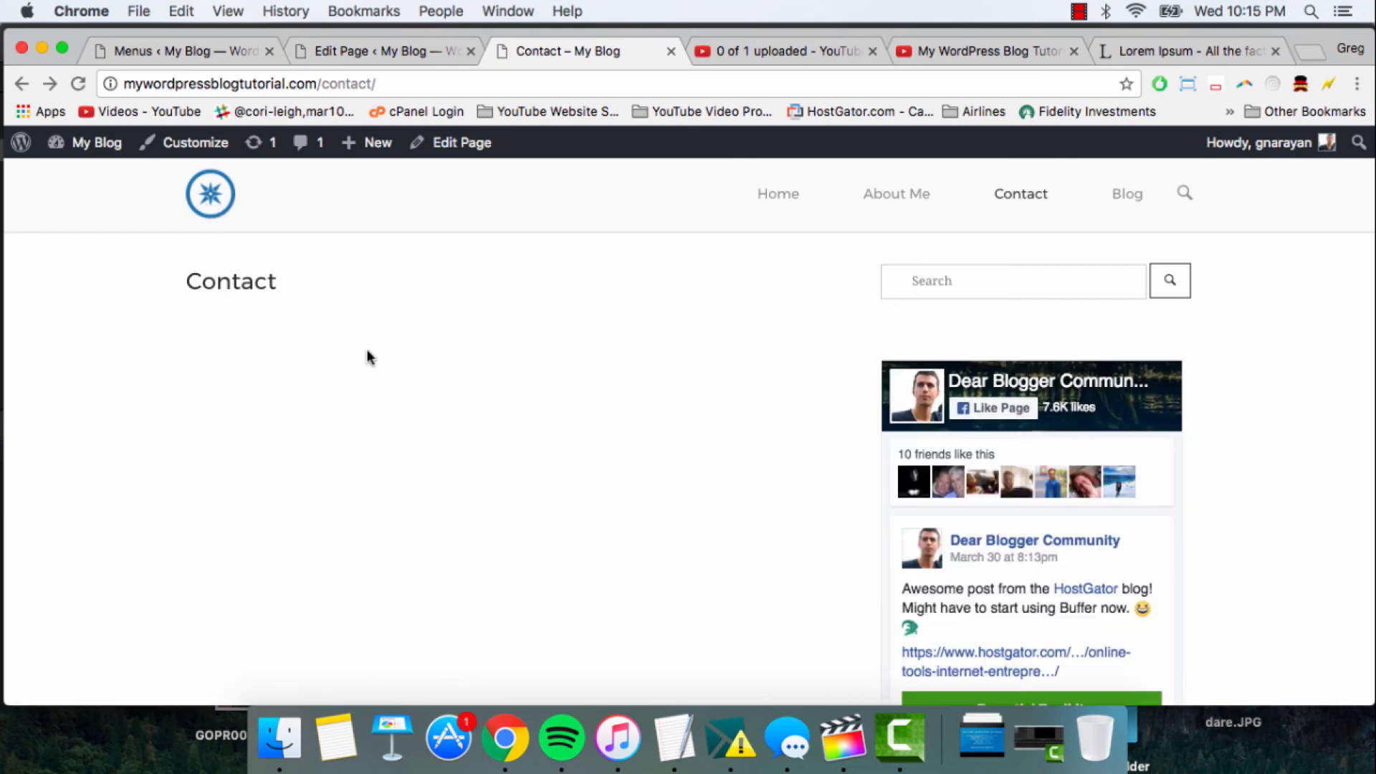
- Return to the live home page and review the slider, feature icons, text and video sections
{"action": "left_click", "coordinate": [223, 196]}
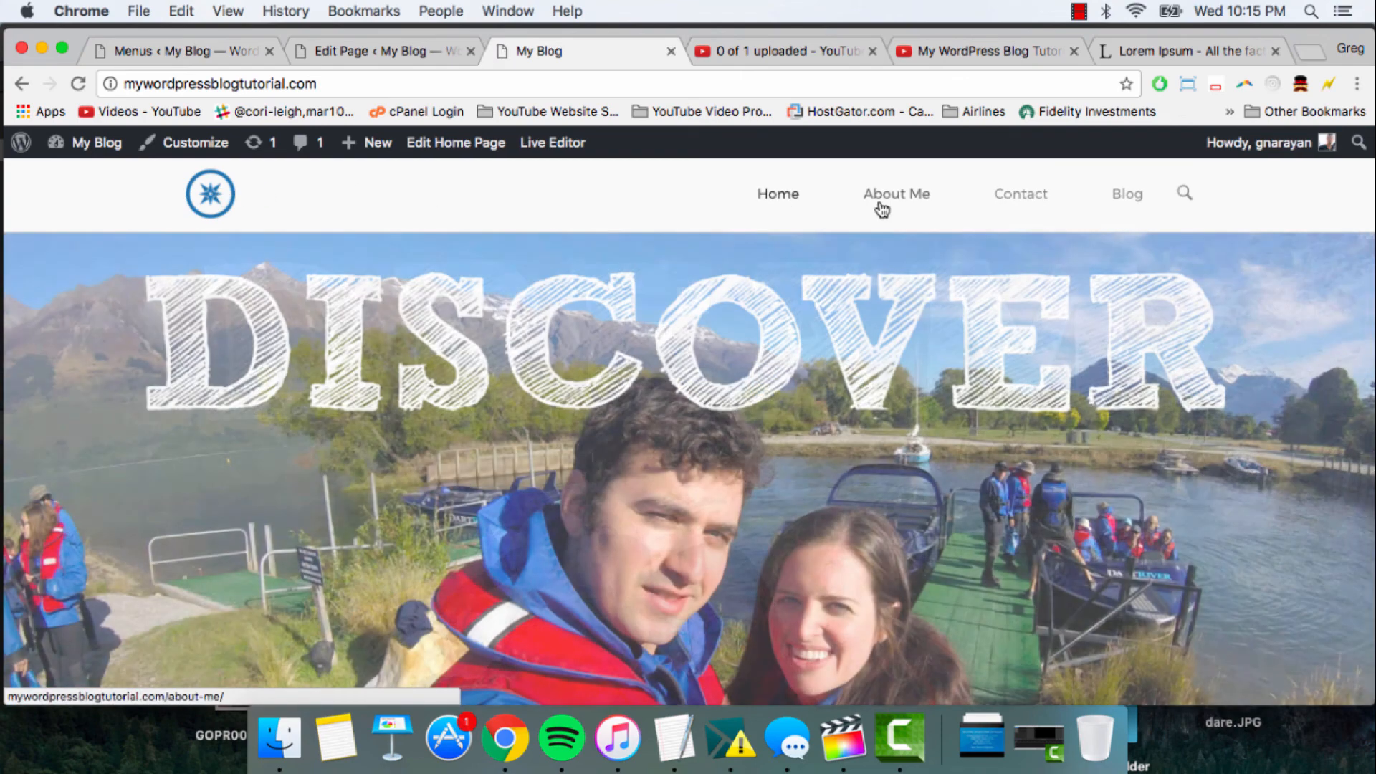
{"action": "scroll", "coordinate": [880, 207], "scroll_direction": "down", "scroll_amount": 10}
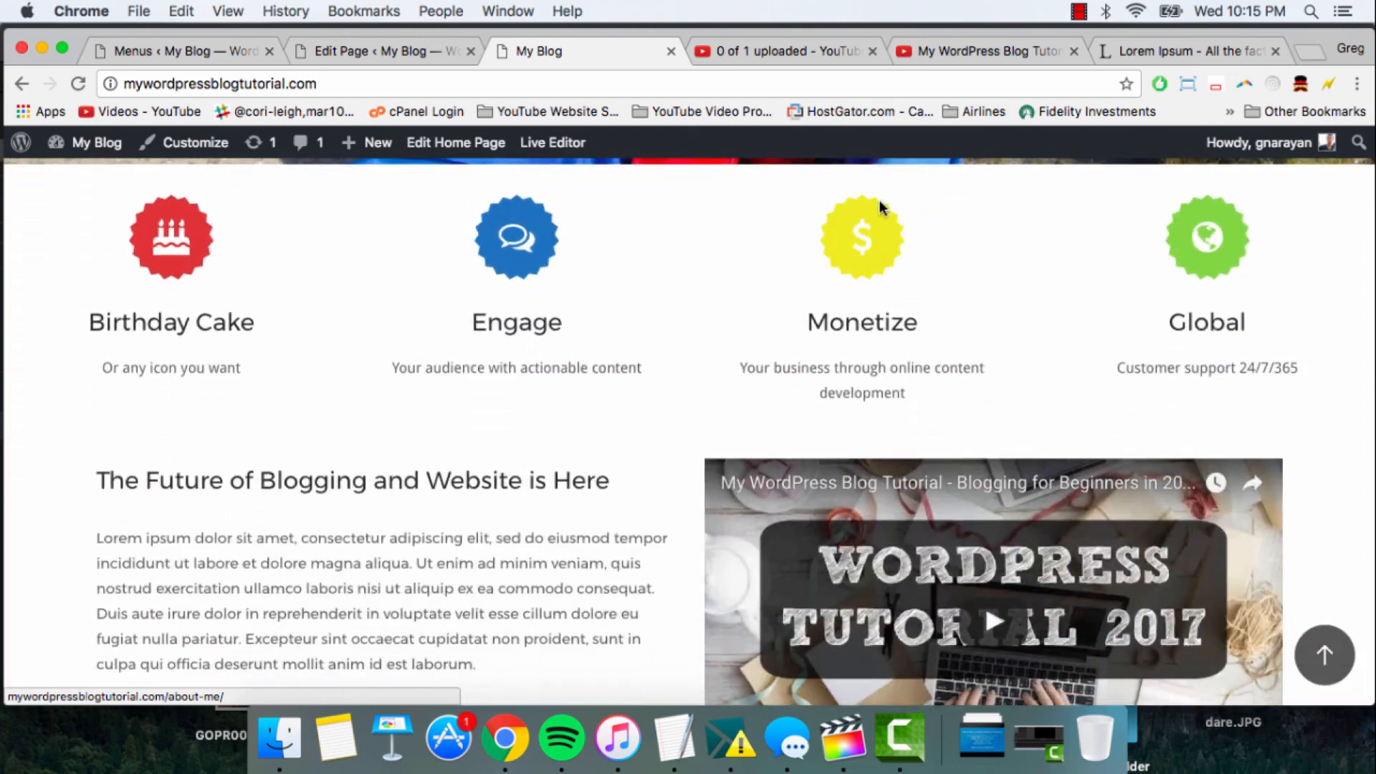
{"action": "scroll", "coordinate": [879, 200], "scroll_direction": "down", "scroll_amount": 5}
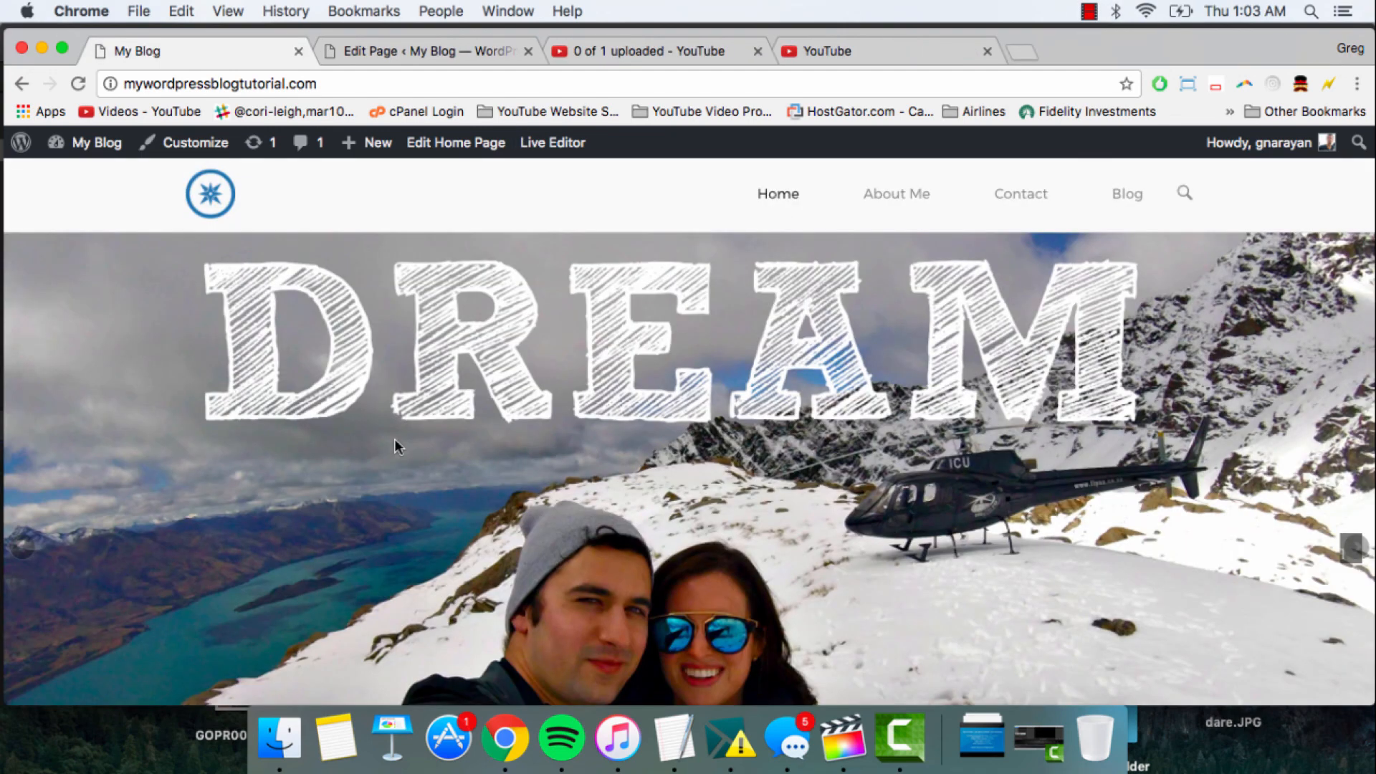
{"action": "scroll", "coordinate": [395, 439], "scroll_direction": "down", "scroll_amount": 10}
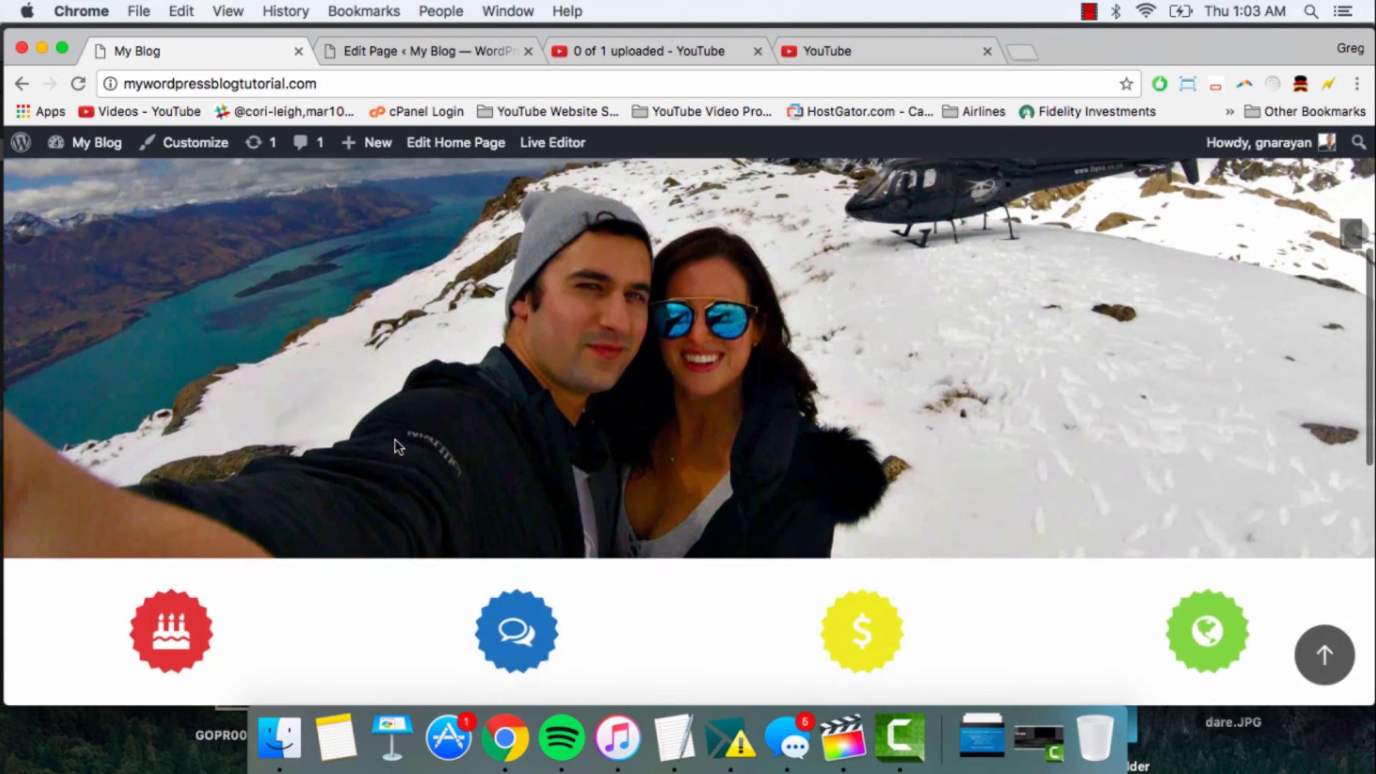
{"action": "scroll", "coordinate": [394, 446], "scroll_direction": "down", "scroll_amount": 4}
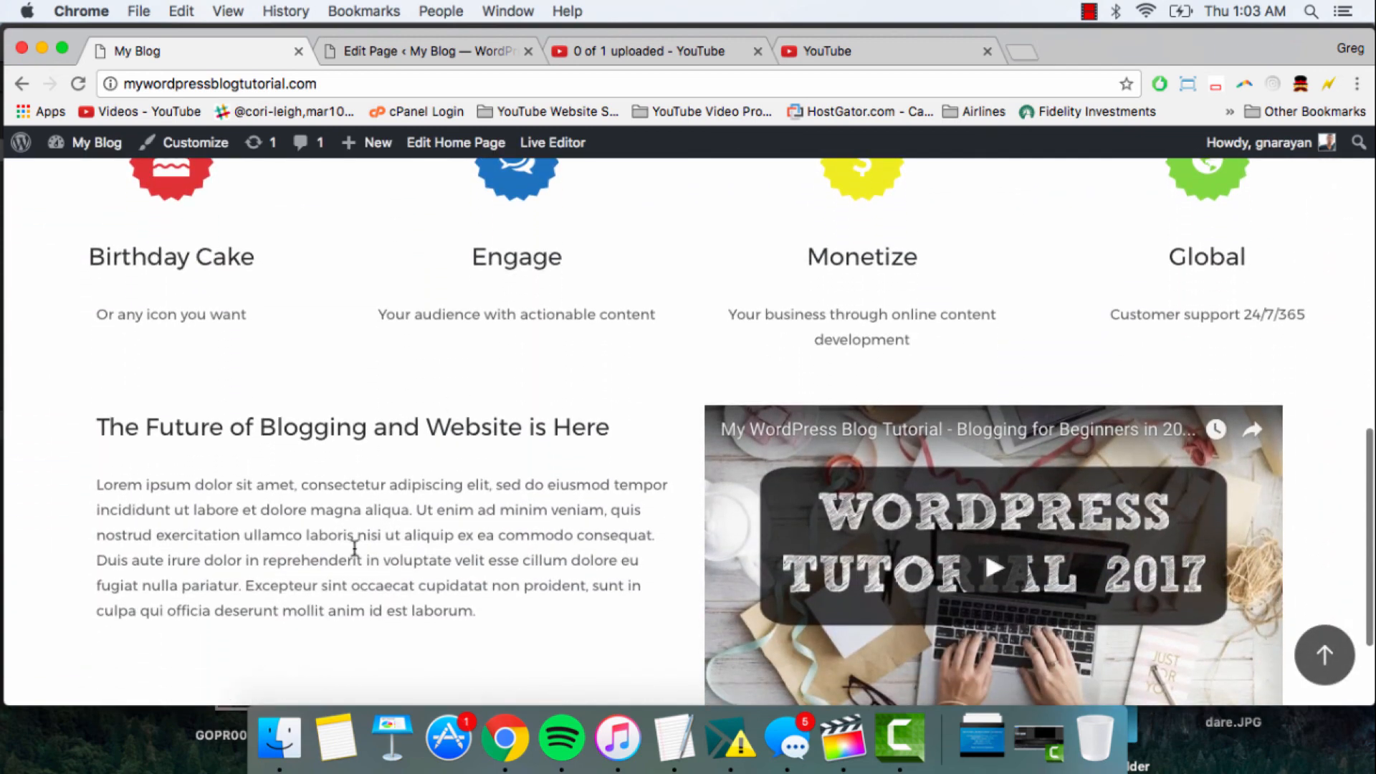
{"action": "scroll", "coordinate": [479, 495], "scroll_direction": "down", "scroll_amount": 3}
{"action": "scroll", "coordinate": [480, 495], "scroll_direction": "up", "scroll_amount": 6}
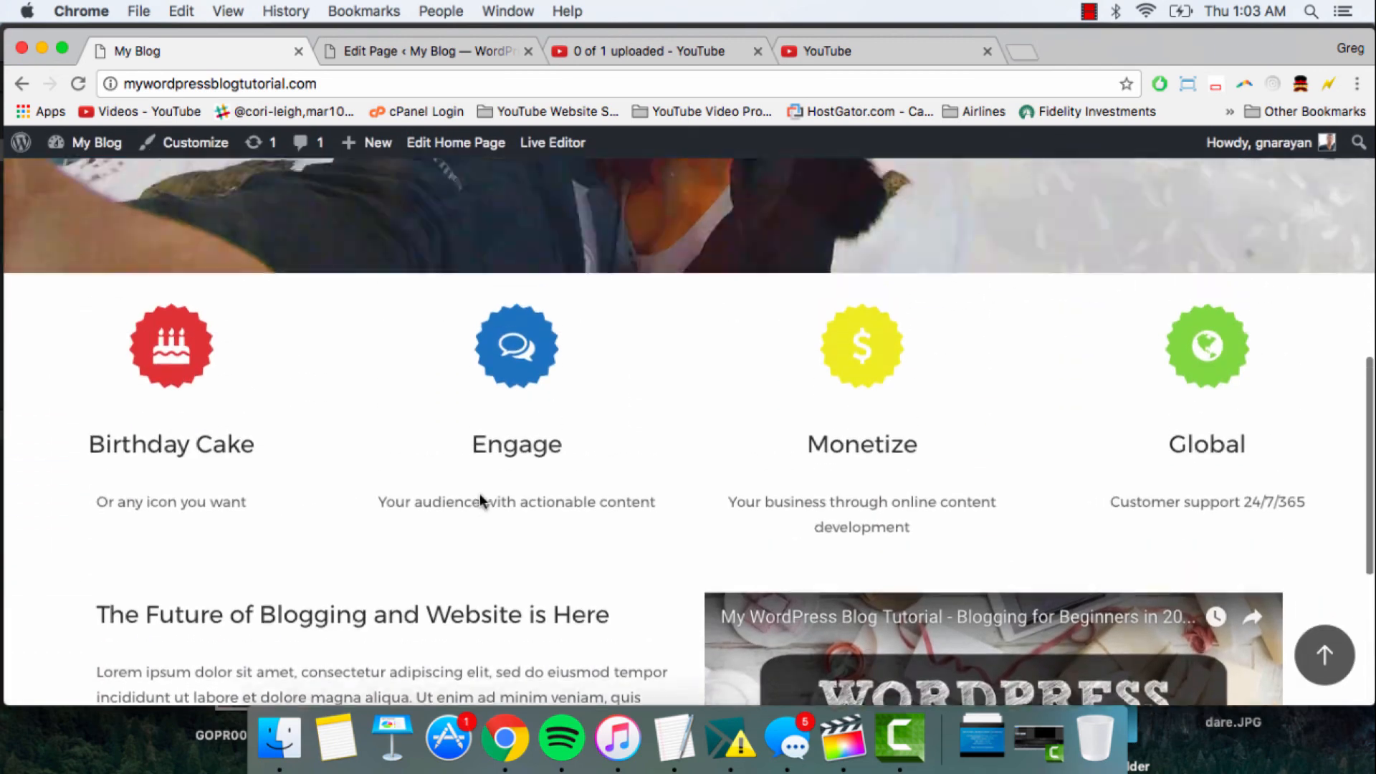
{"action": "scroll", "coordinate": [479, 495], "scroll_direction": "up", "scroll_amount": 6}
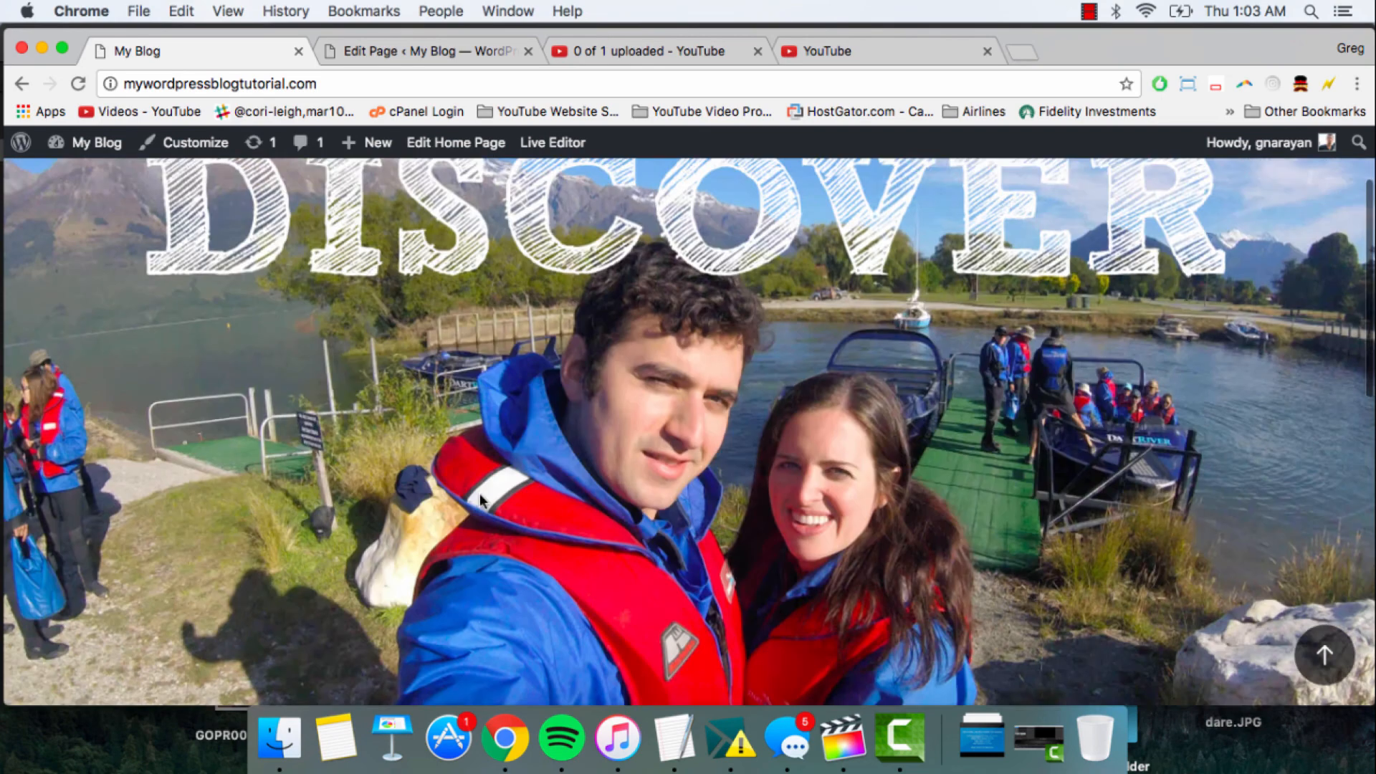
- Open the site's SiteOrigin Custom CSS editor and look through the existing font rules
{"action": "mouse_move", "coordinate": [93, 148]}
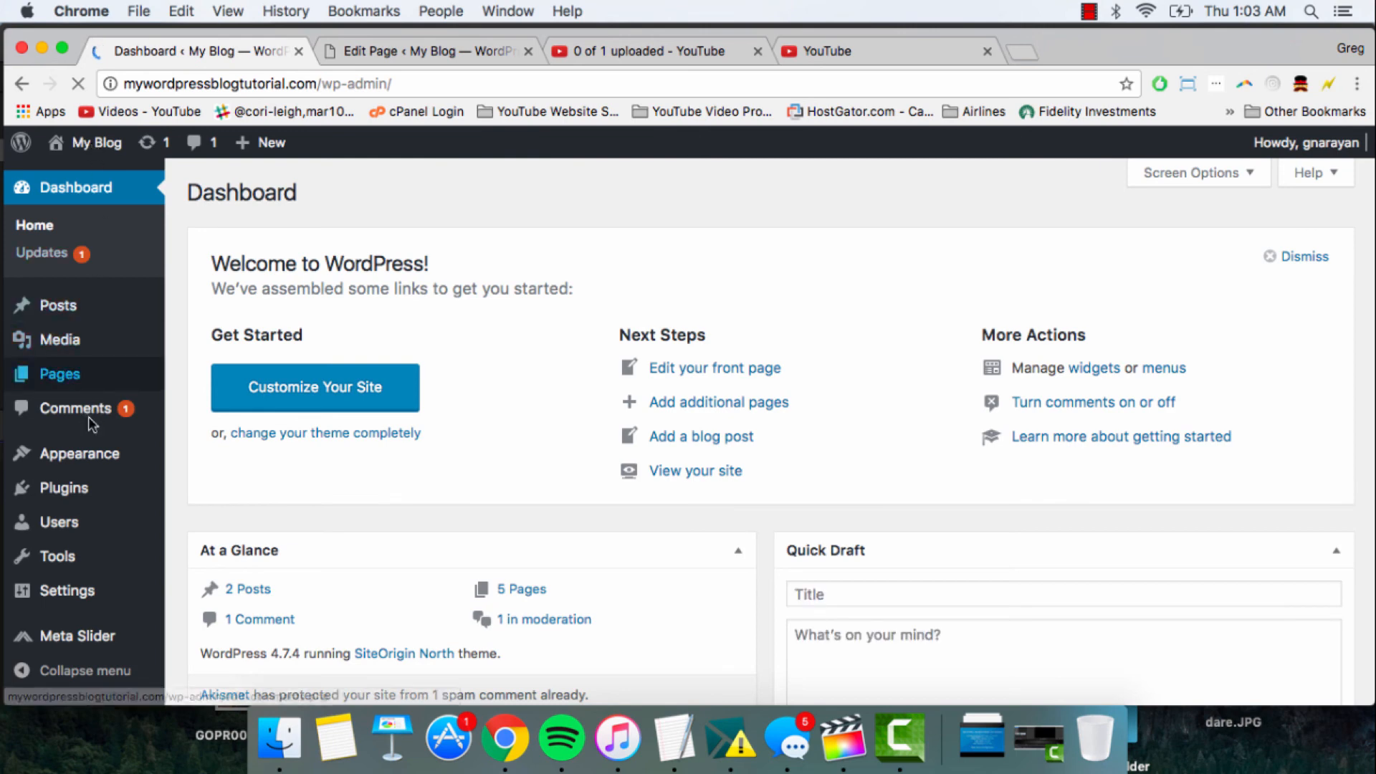
{"action": "mouse_move", "coordinate": [87, 464]}
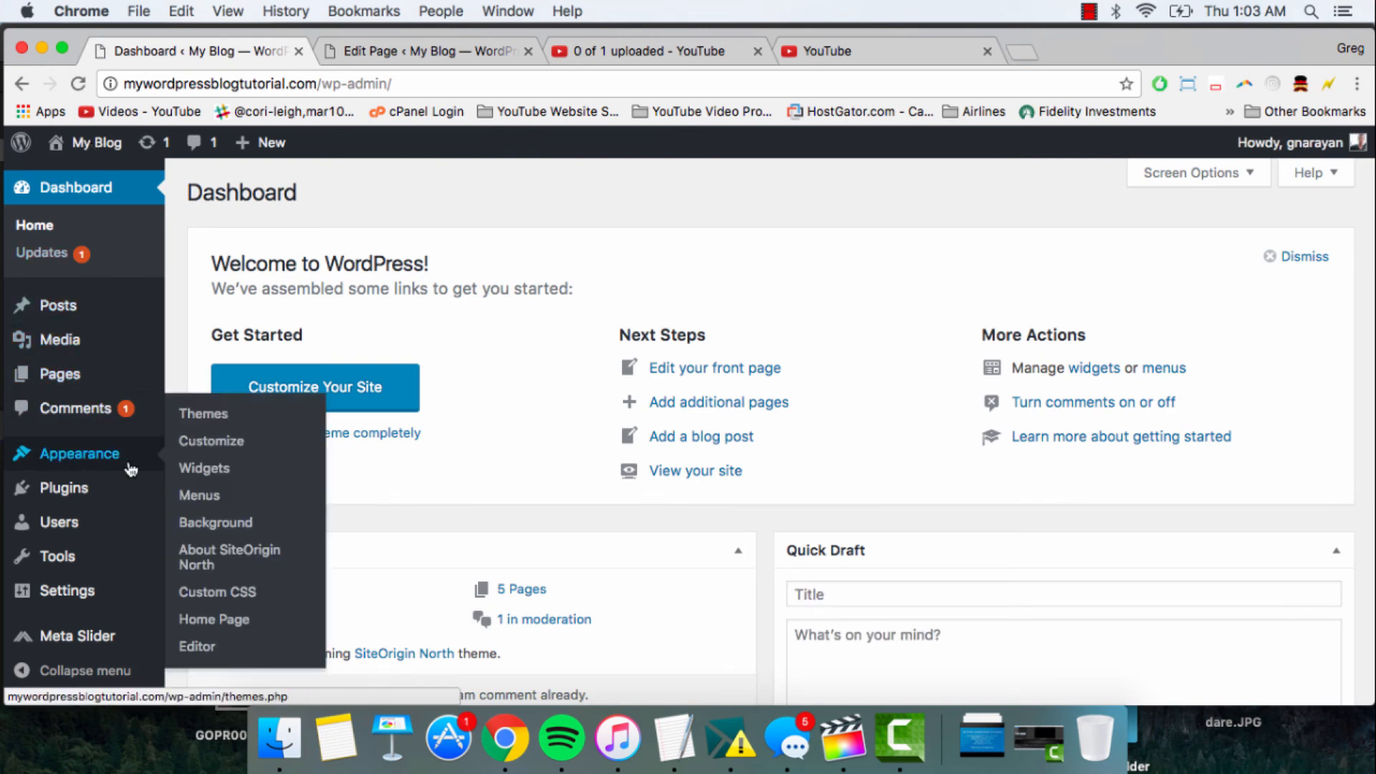
{"action": "left_click", "coordinate": [210, 592]}
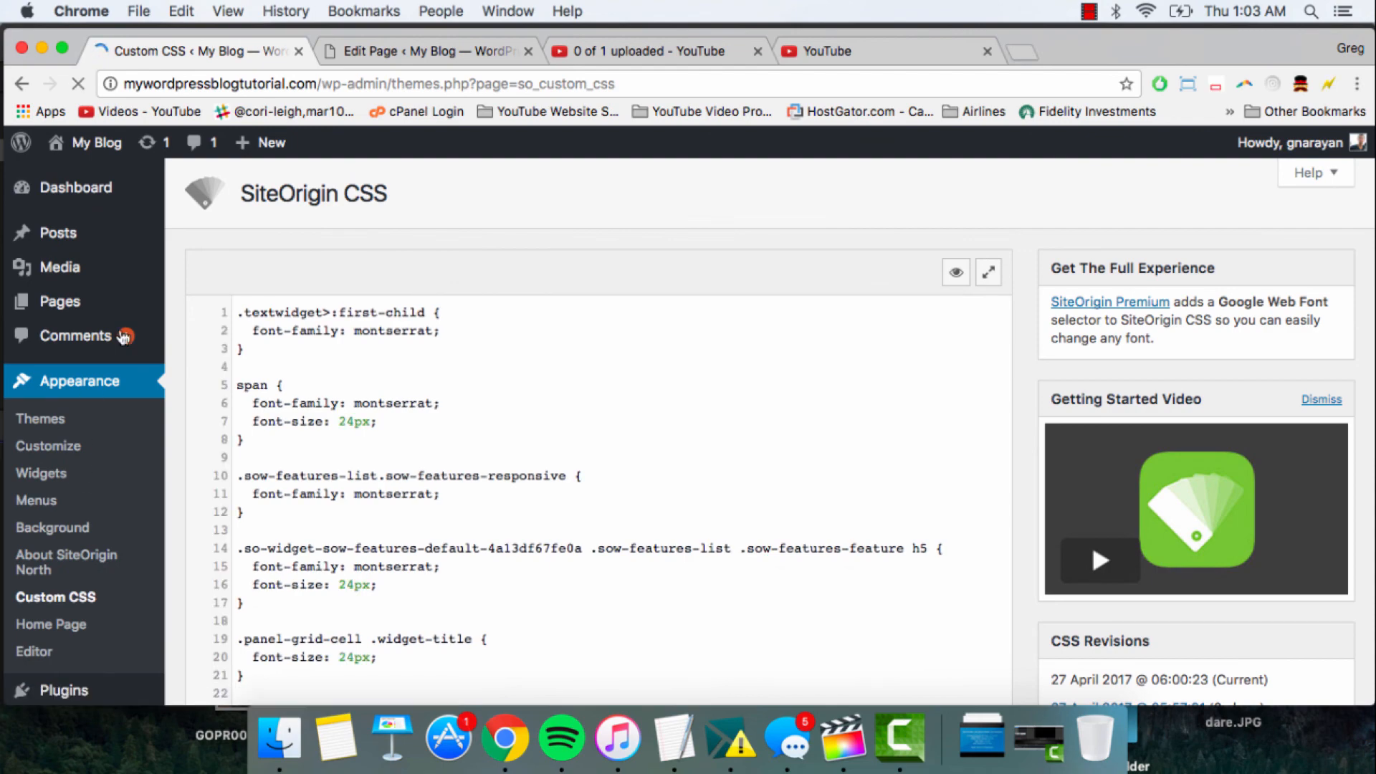
{"action": "scroll", "coordinate": [444, 404], "scroll_direction": "down", "scroll_amount": 5}
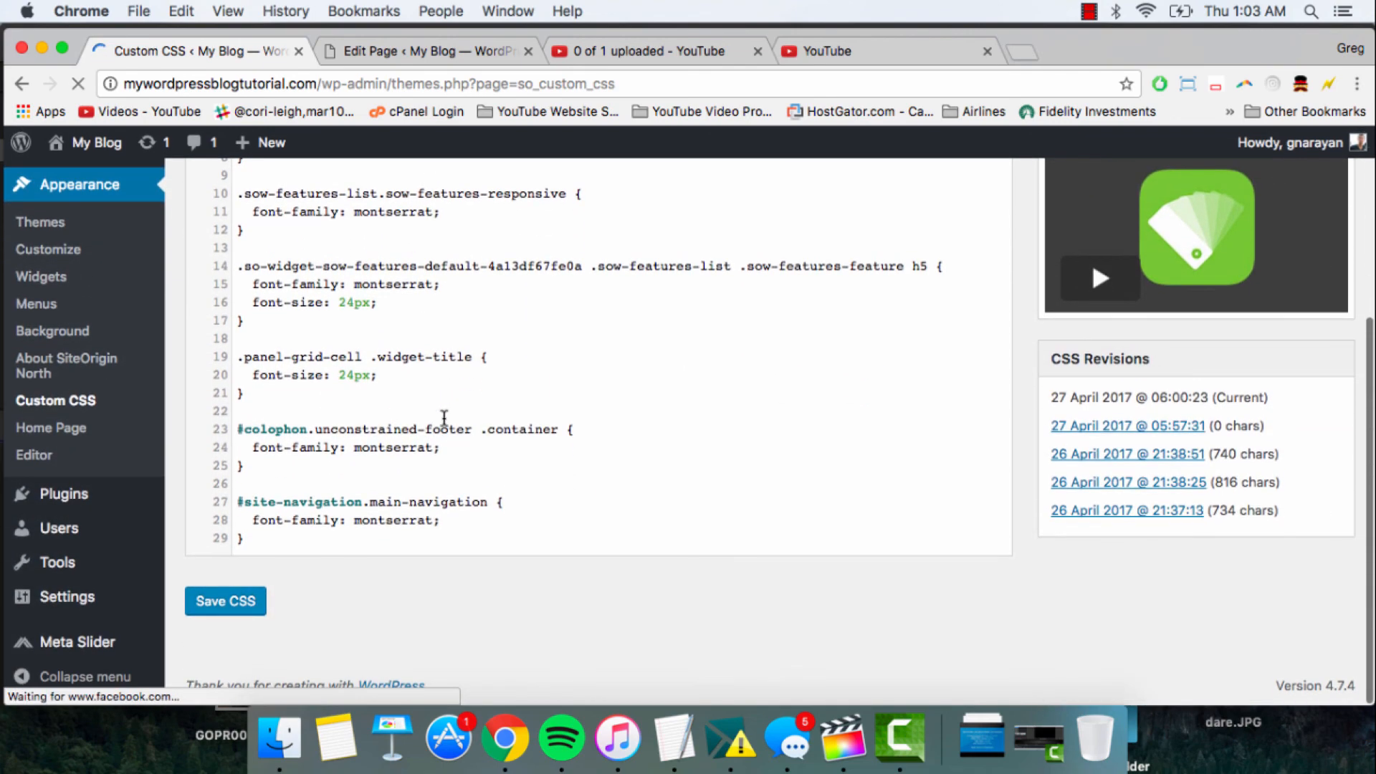
{"action": "scroll", "coordinate": [445, 421], "scroll_direction": "up", "scroll_amount": 5}
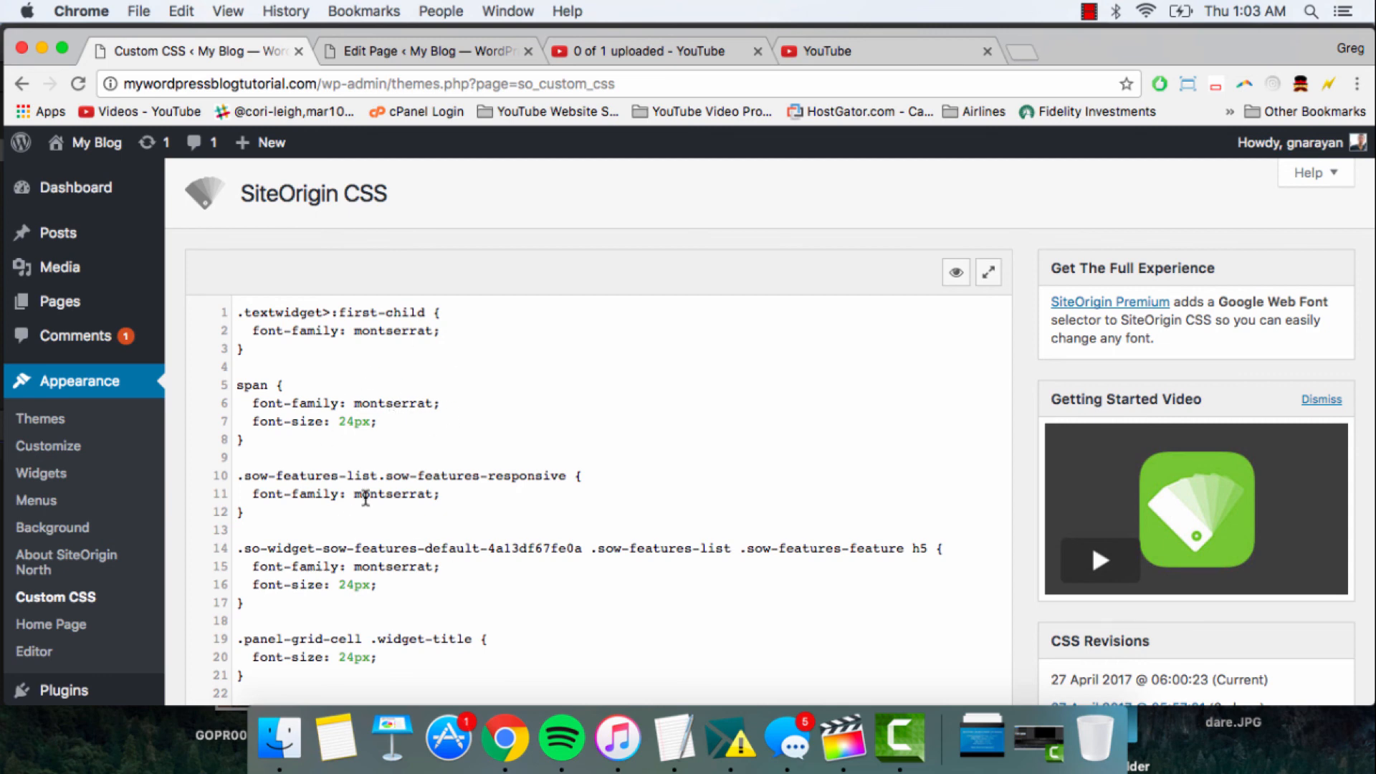
{"action": "scroll", "coordinate": [362, 496], "scroll_direction": "down", "scroll_amount": 3}
{"action": "scroll", "coordinate": [393, 457], "scroll_direction": "up", "scroll_amount": 3}
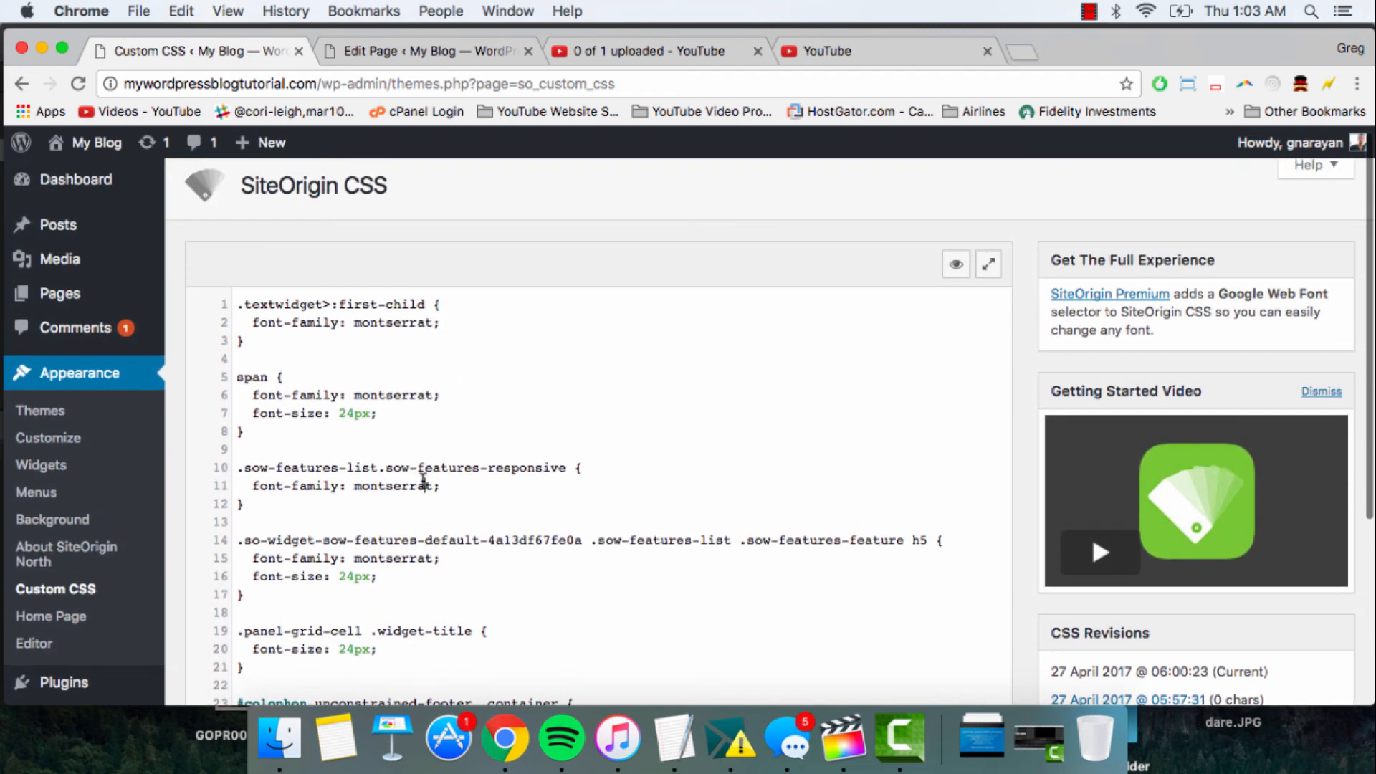
- Delete all of the existing custom CSS and save the empty stylesheet
{"action": "key", "text": "super+a"}
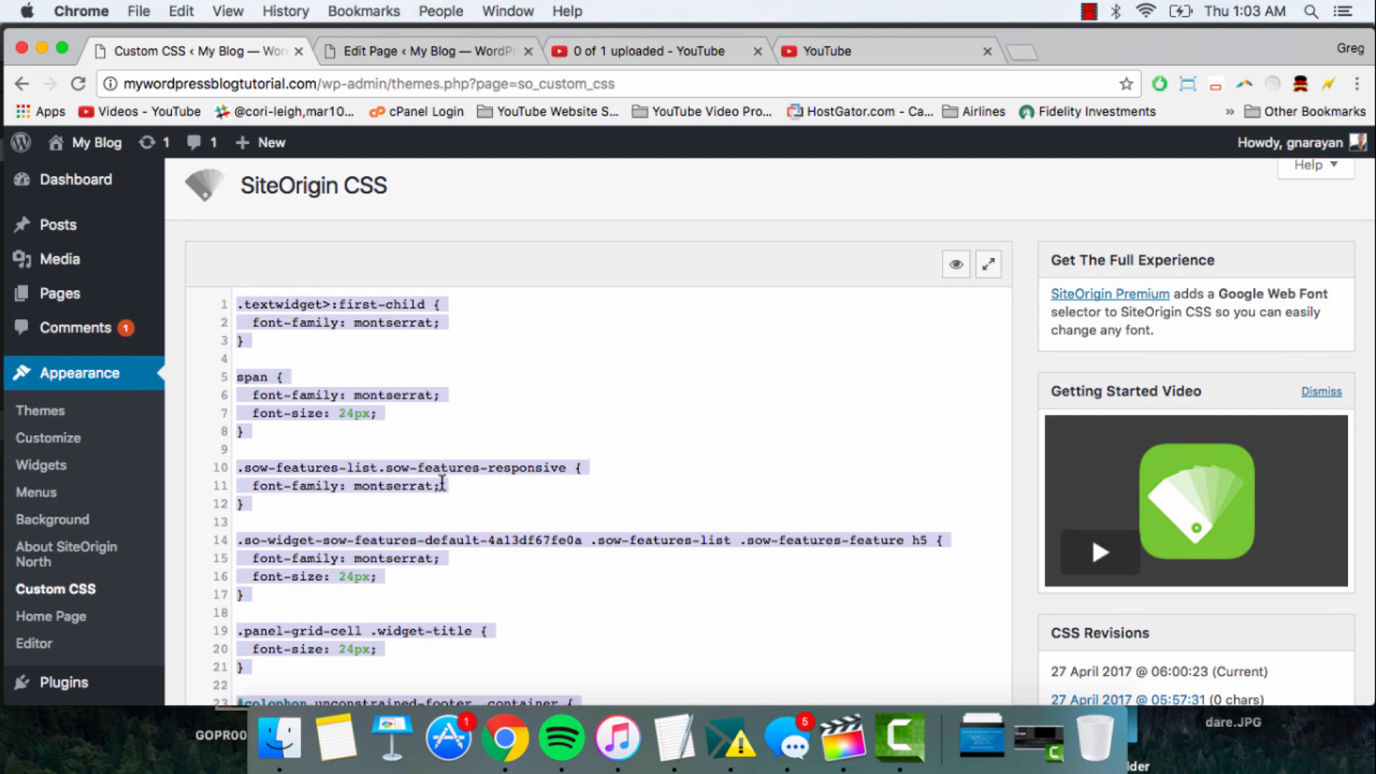
{"action": "key", "text": "BackSpace"}
{"action": "left_click", "coordinate": [236, 638]}
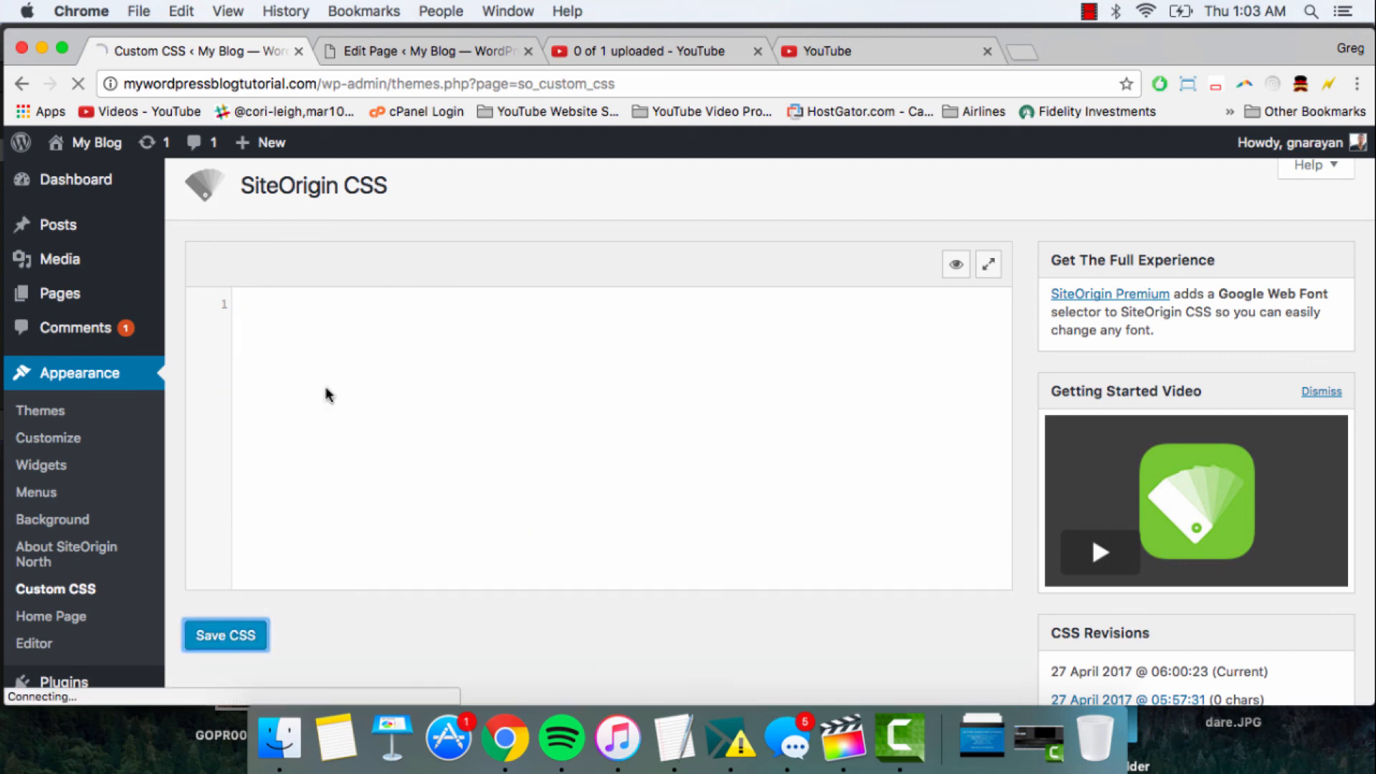
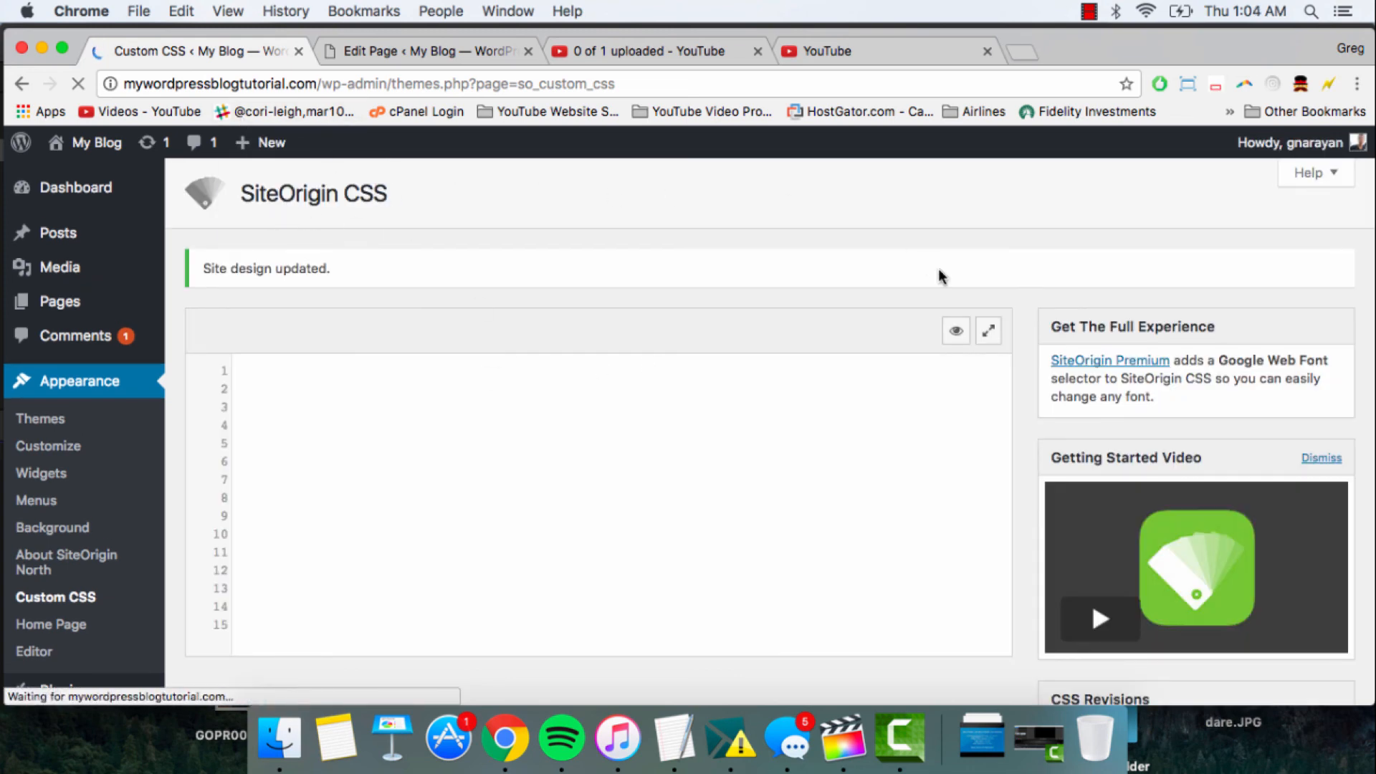
- Open the visual CSS editor and look over the home page preview down to the blogging text and video section
{"action": "left_click", "coordinate": [955, 334]}
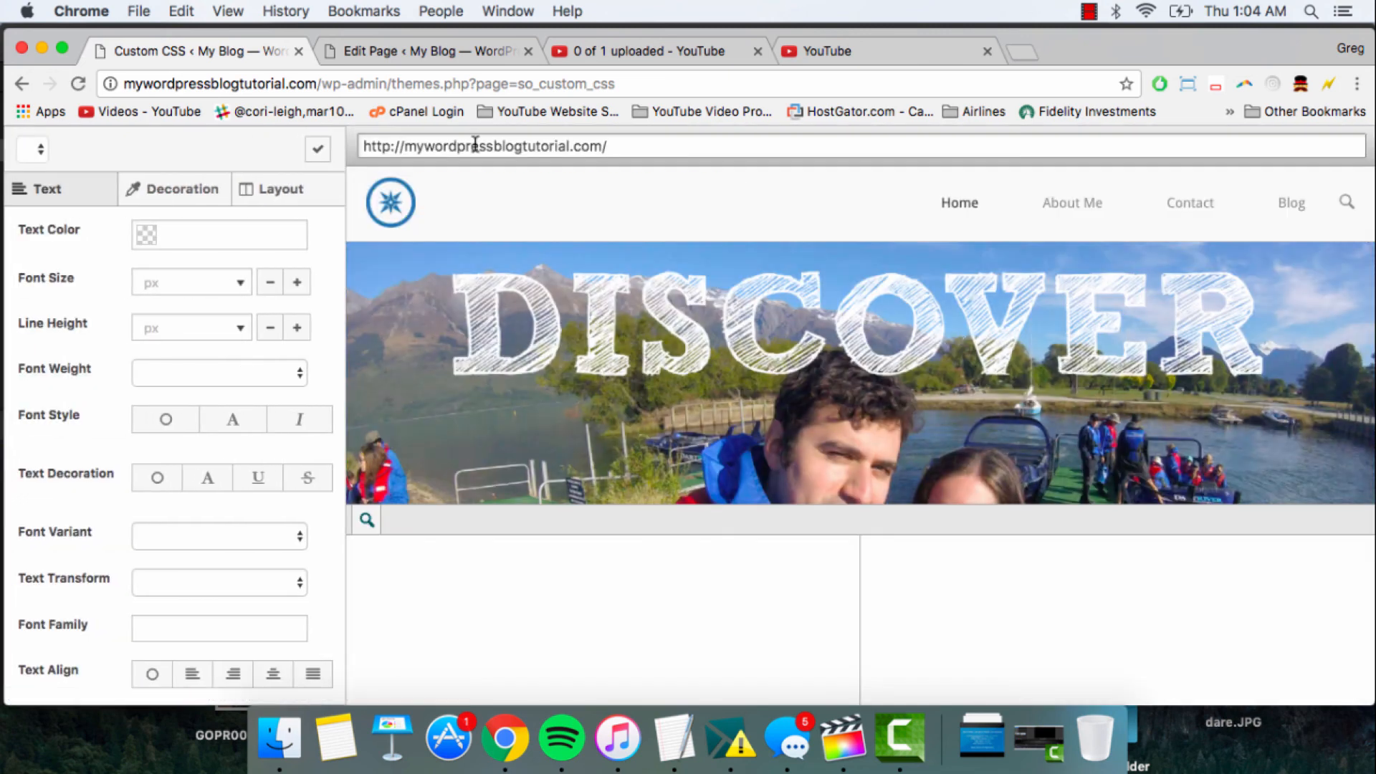
{"action": "scroll", "coordinate": [607, 356], "scroll_direction": "down", "scroll_amount": 10}
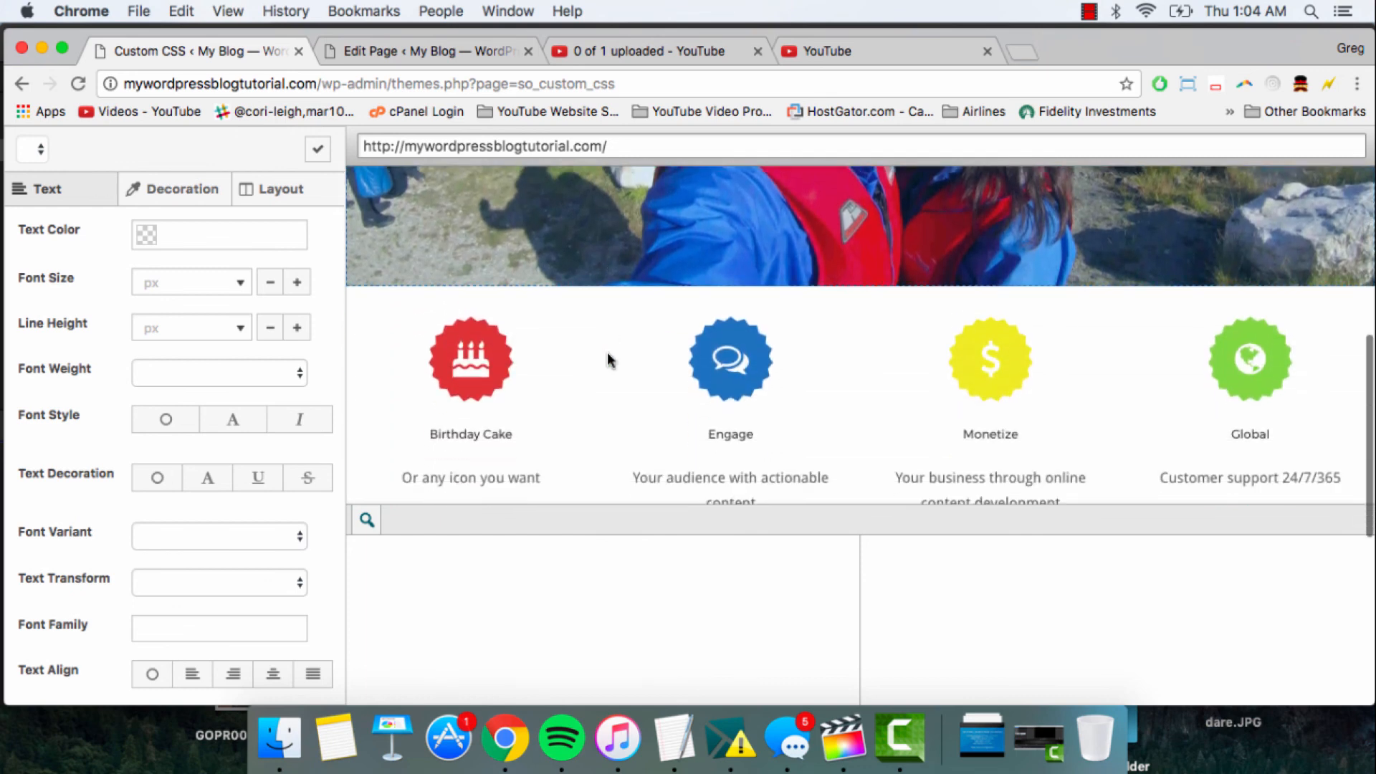
{"action": "scroll", "coordinate": [607, 351], "scroll_direction": "down", "scroll_amount": 1}
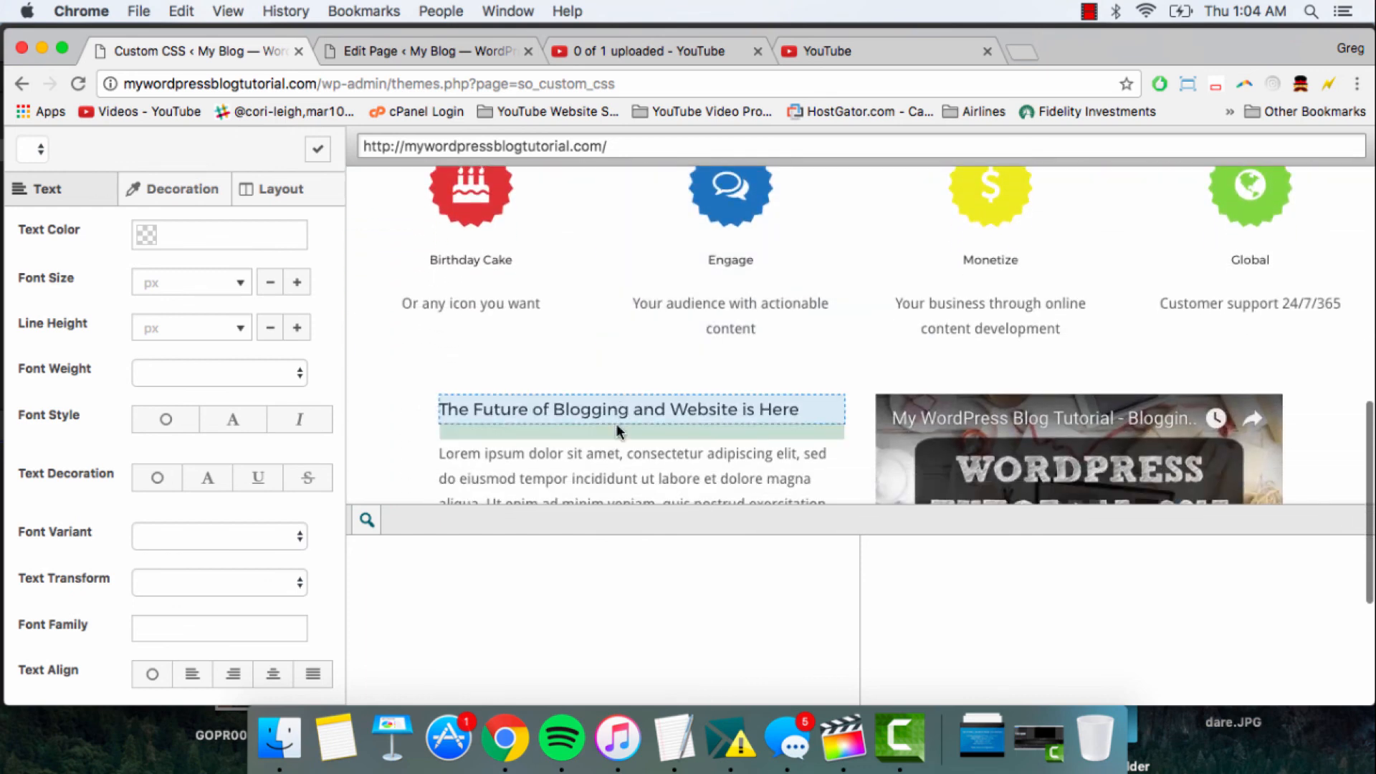
{"action": "scroll", "coordinate": [616, 425], "scroll_direction": "down", "scroll_amount": 4}
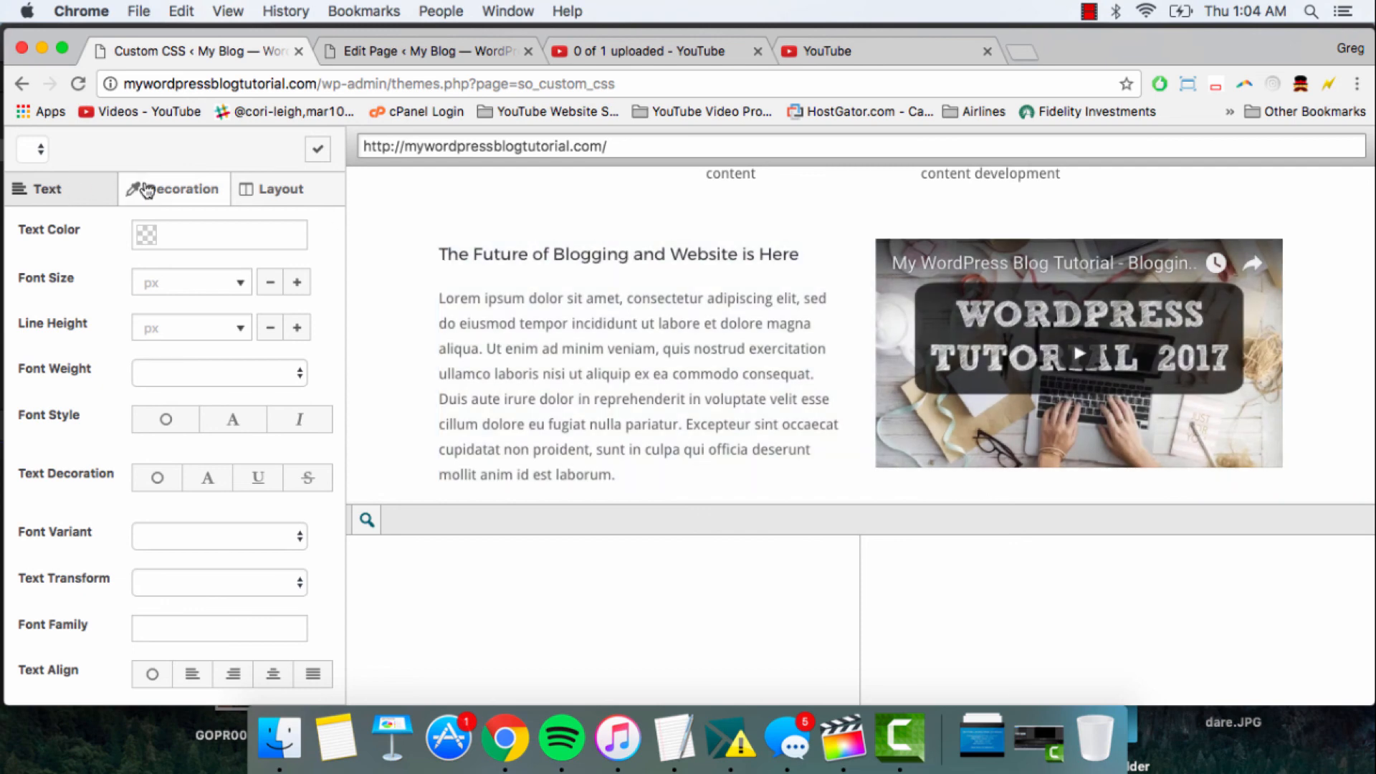
- Look through the layout, decoration and text styling options available in the visual editor
{"action": "left_click", "coordinate": [147, 189]}
{"action": "left_click", "coordinate": [271, 190]}
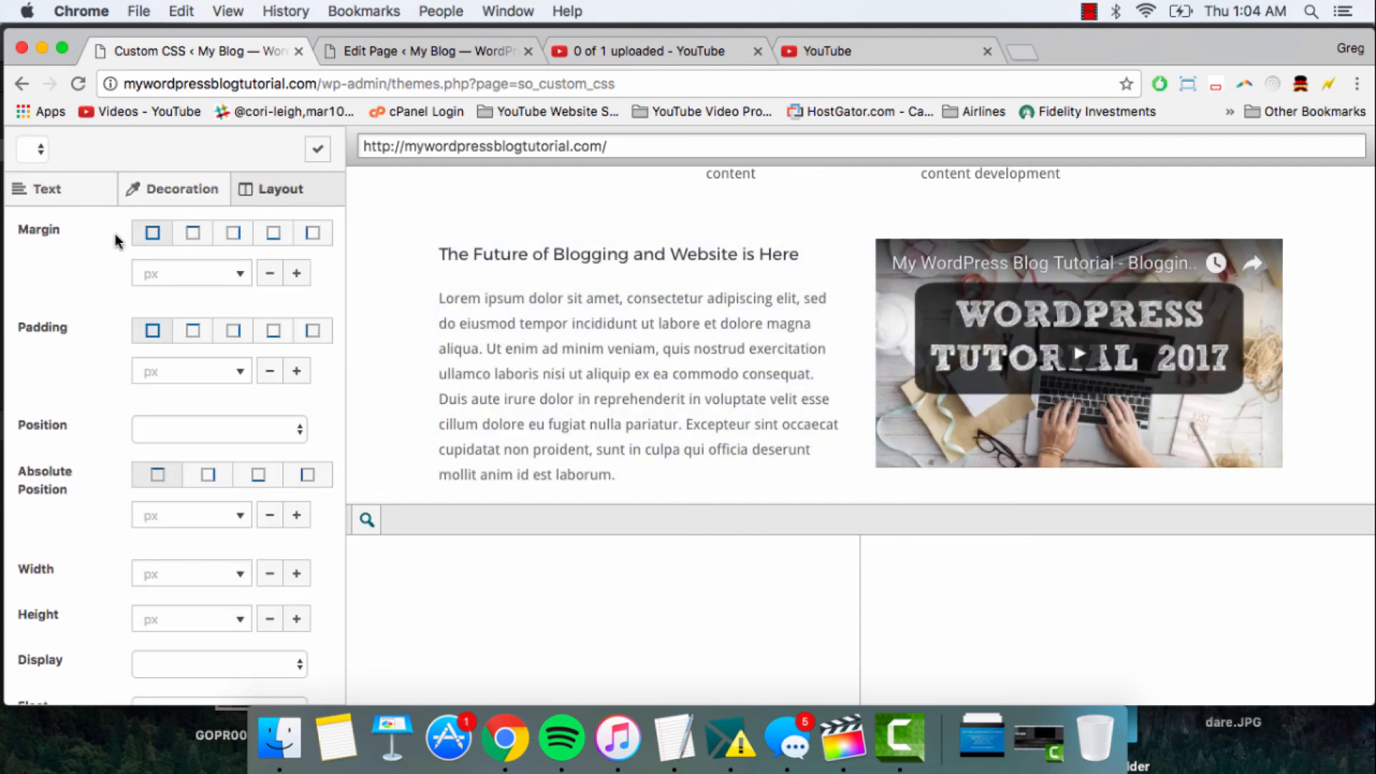
{"action": "scroll", "coordinate": [116, 238], "scroll_direction": "down", "scroll_amount": 2}
{"action": "scroll", "coordinate": [117, 240], "scroll_direction": "down", "scroll_amount": 2}
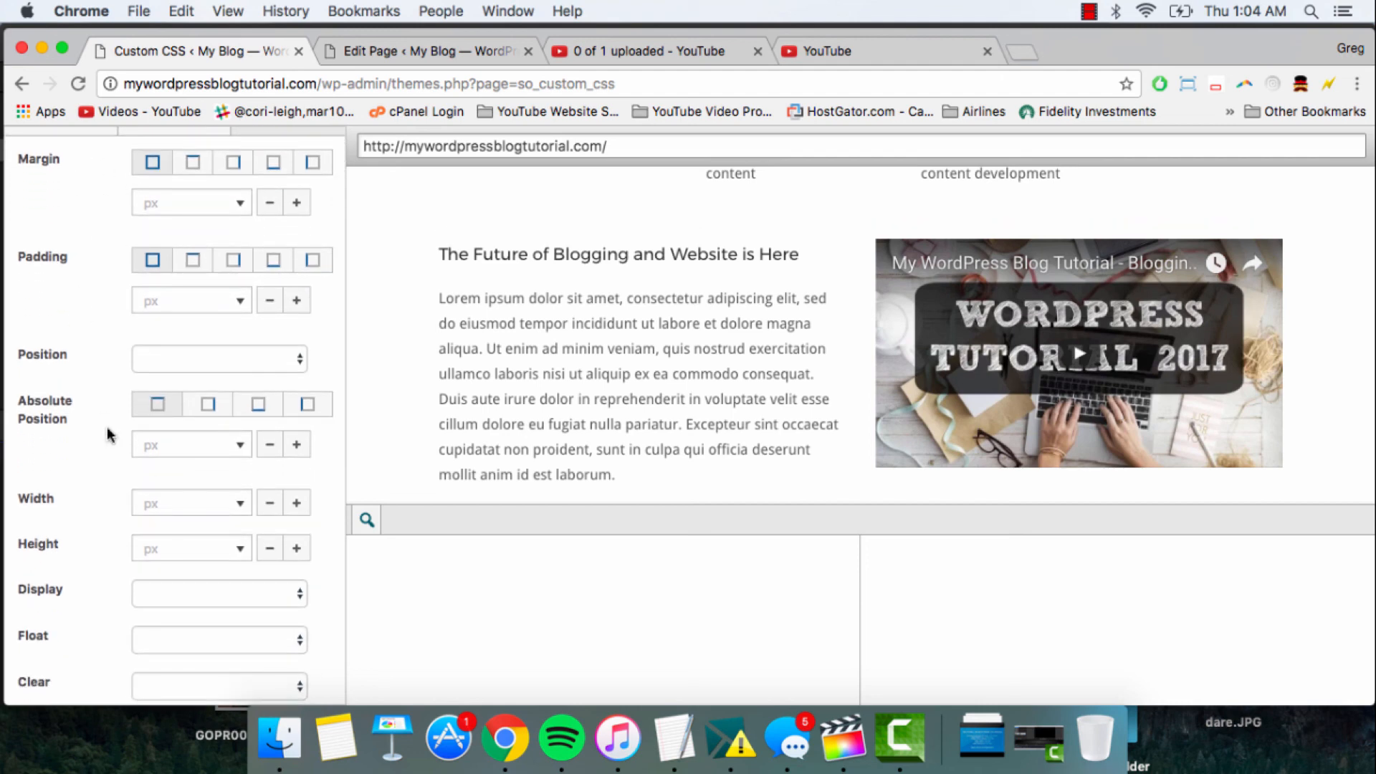
{"action": "scroll", "coordinate": [109, 434], "scroll_direction": "up", "scroll_amount": 4}
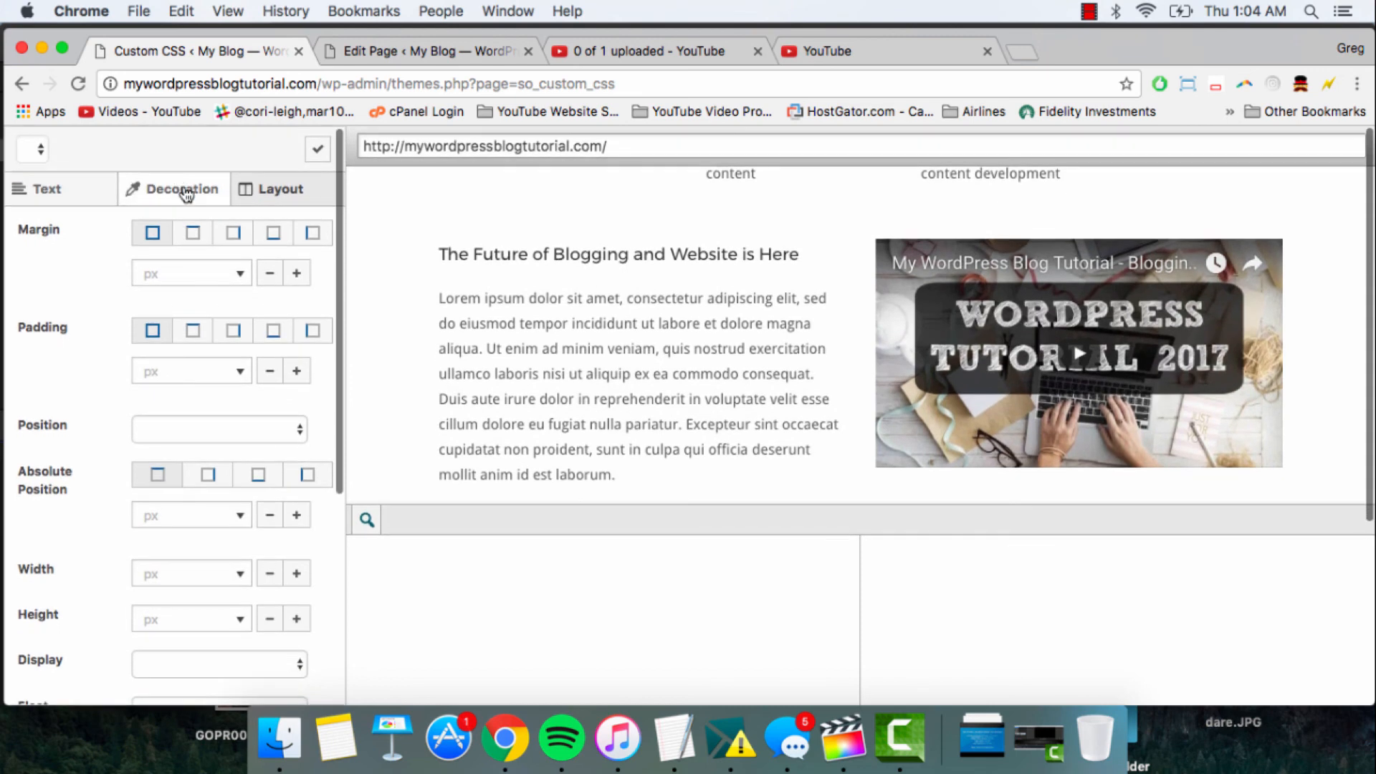
{"action": "left_click", "coordinate": [185, 191]}
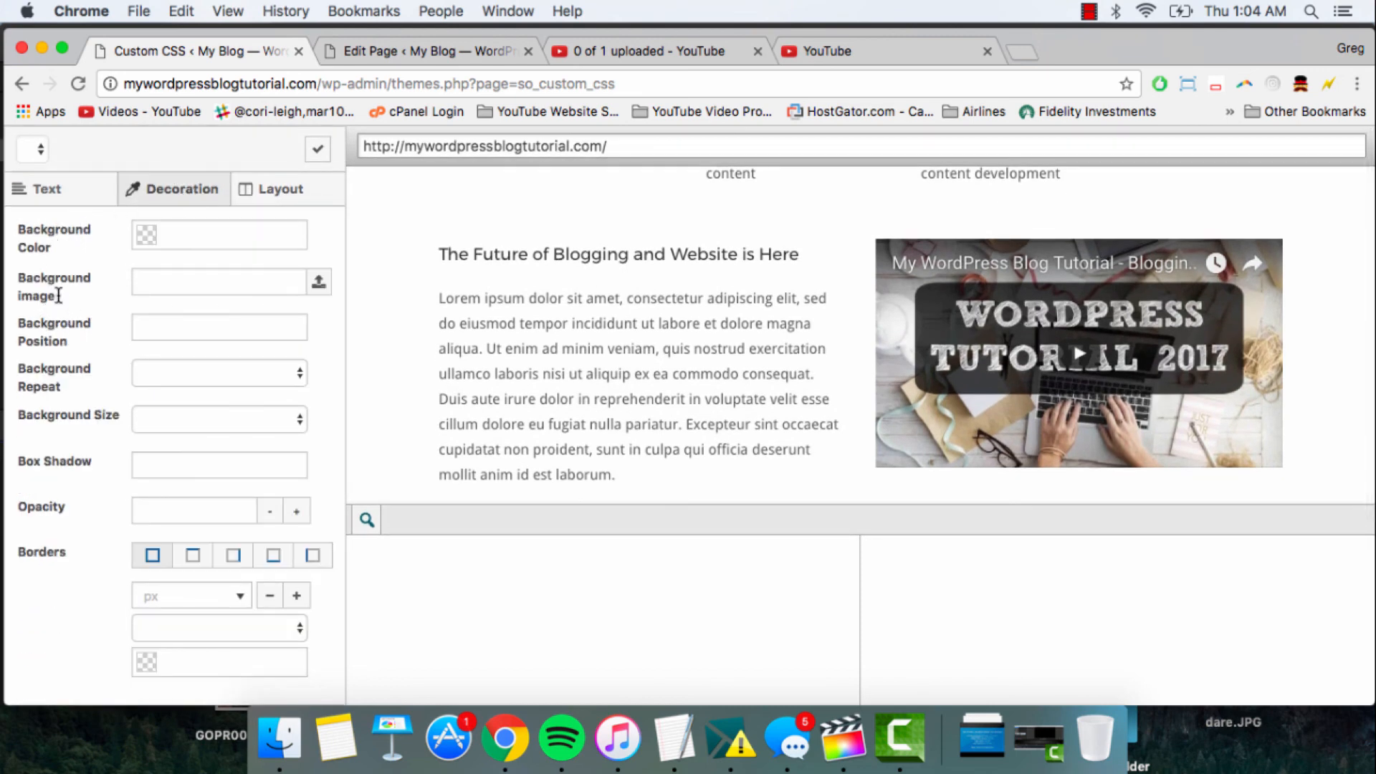
{"action": "left_click", "coordinate": [60, 192]}
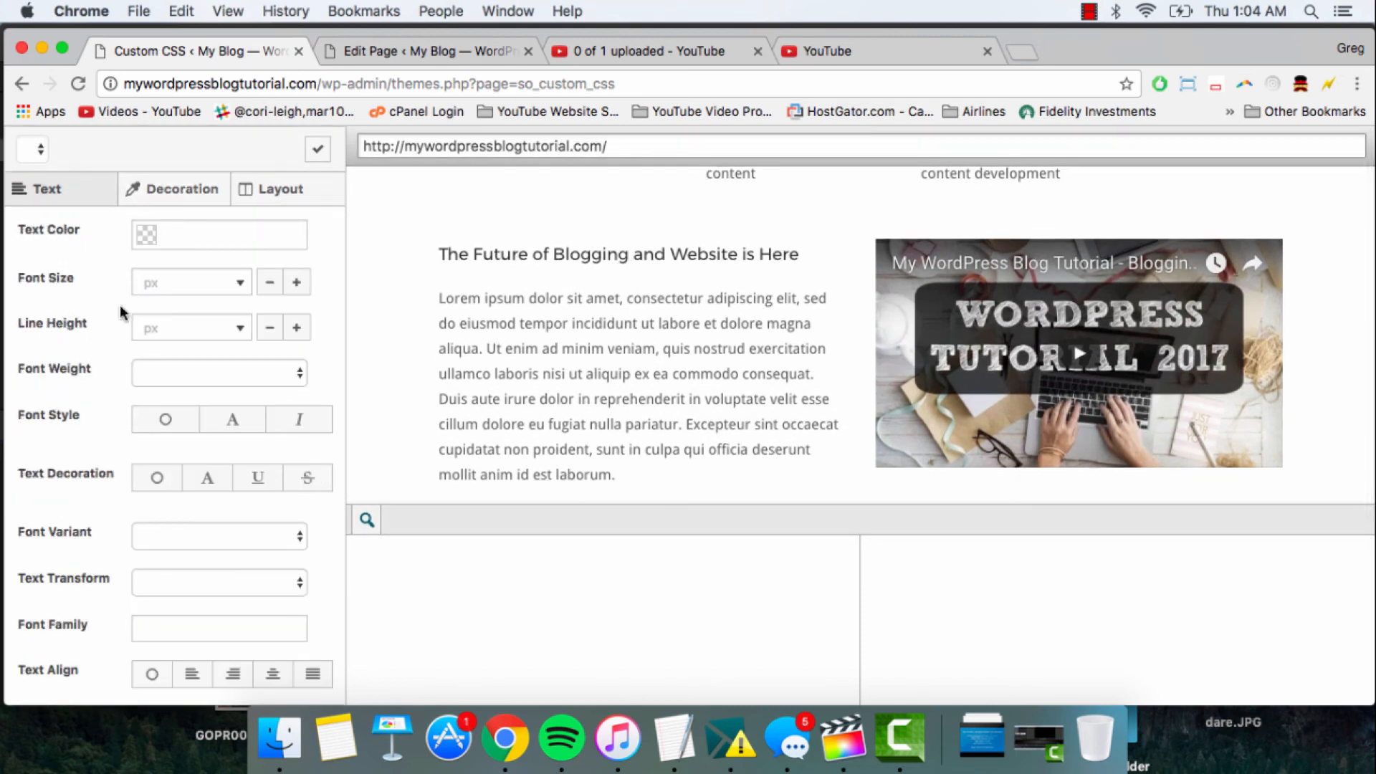
- Select the Lorem ipsum paragraph in the preview and try georgia and tahoma as its font family
{"action": "scroll", "coordinate": [488, 334], "scroll_direction": "up", "scroll_amount": 2}
{"action": "scroll", "coordinate": [488, 334], "scroll_direction": "down", "scroll_amount": 4}
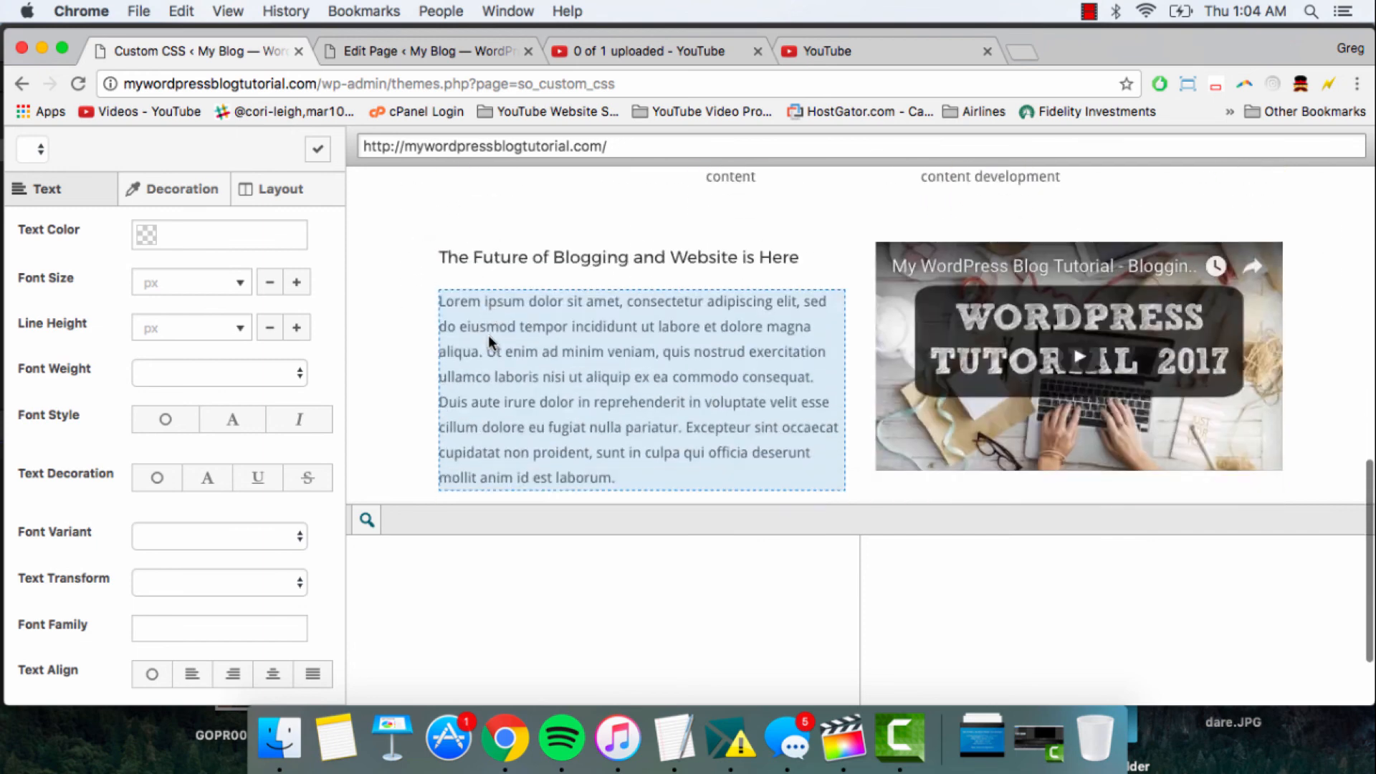
{"action": "left_click", "coordinate": [534, 282]}
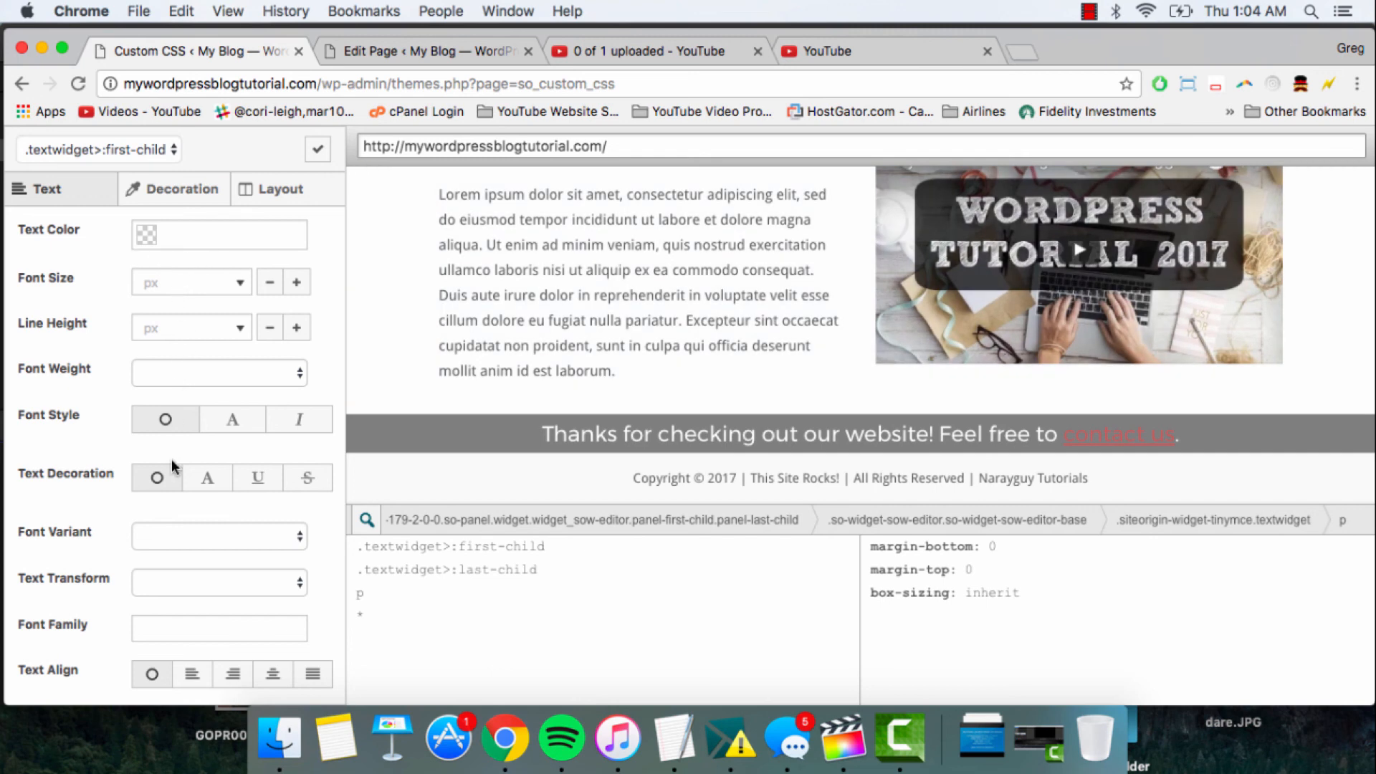
{"action": "scroll", "coordinate": [170, 459], "scroll_direction": "down", "scroll_amount": 1}
{"action": "left_click", "coordinate": [161, 599]}
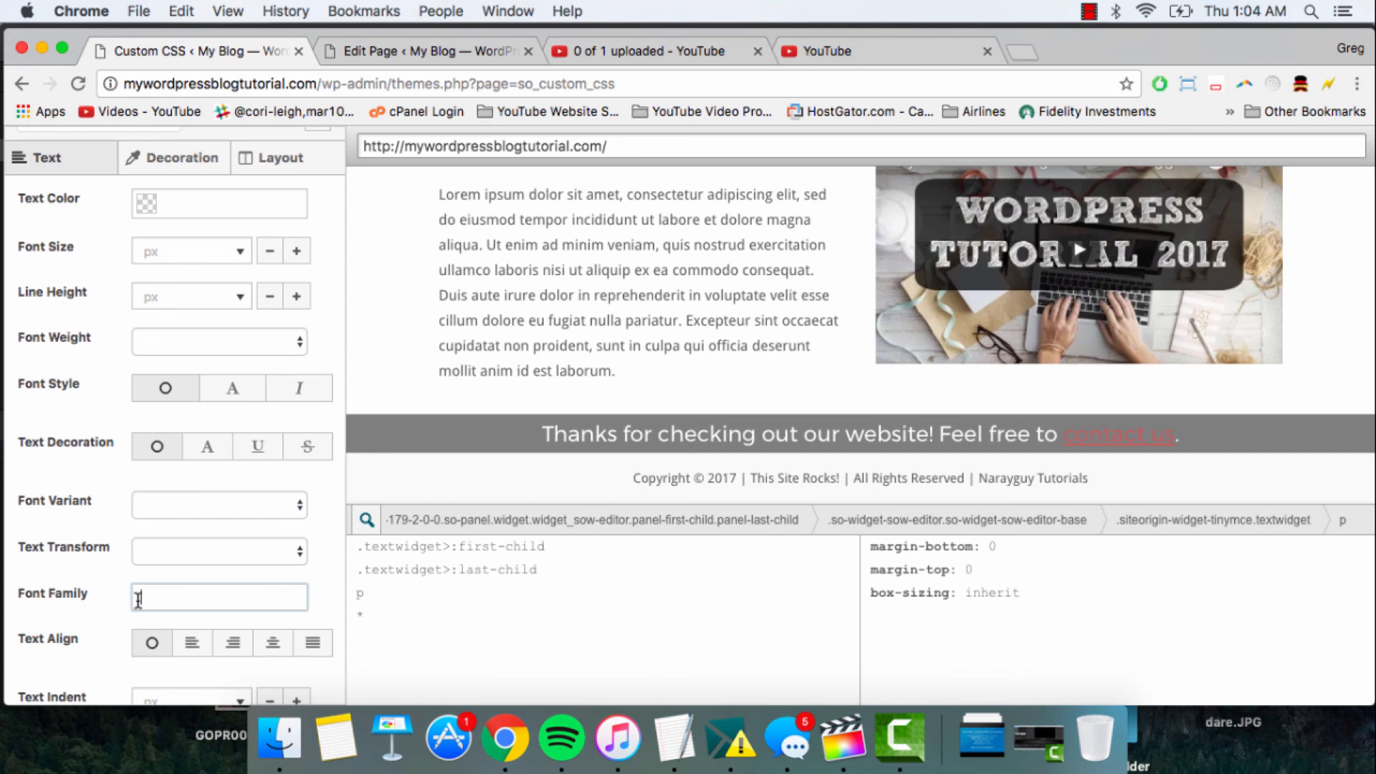
{"action": "type", "text": "ge"}
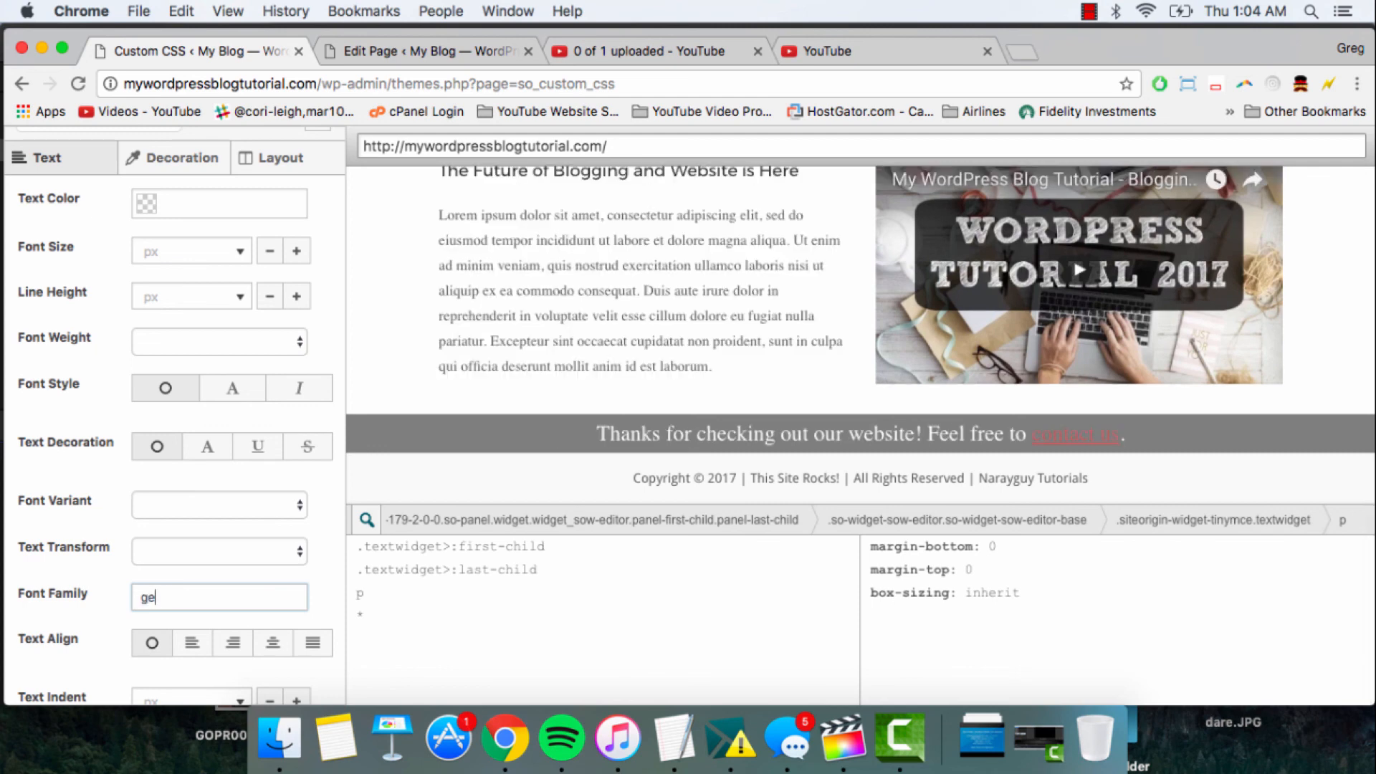
{"action": "type", "text": "rogia"}
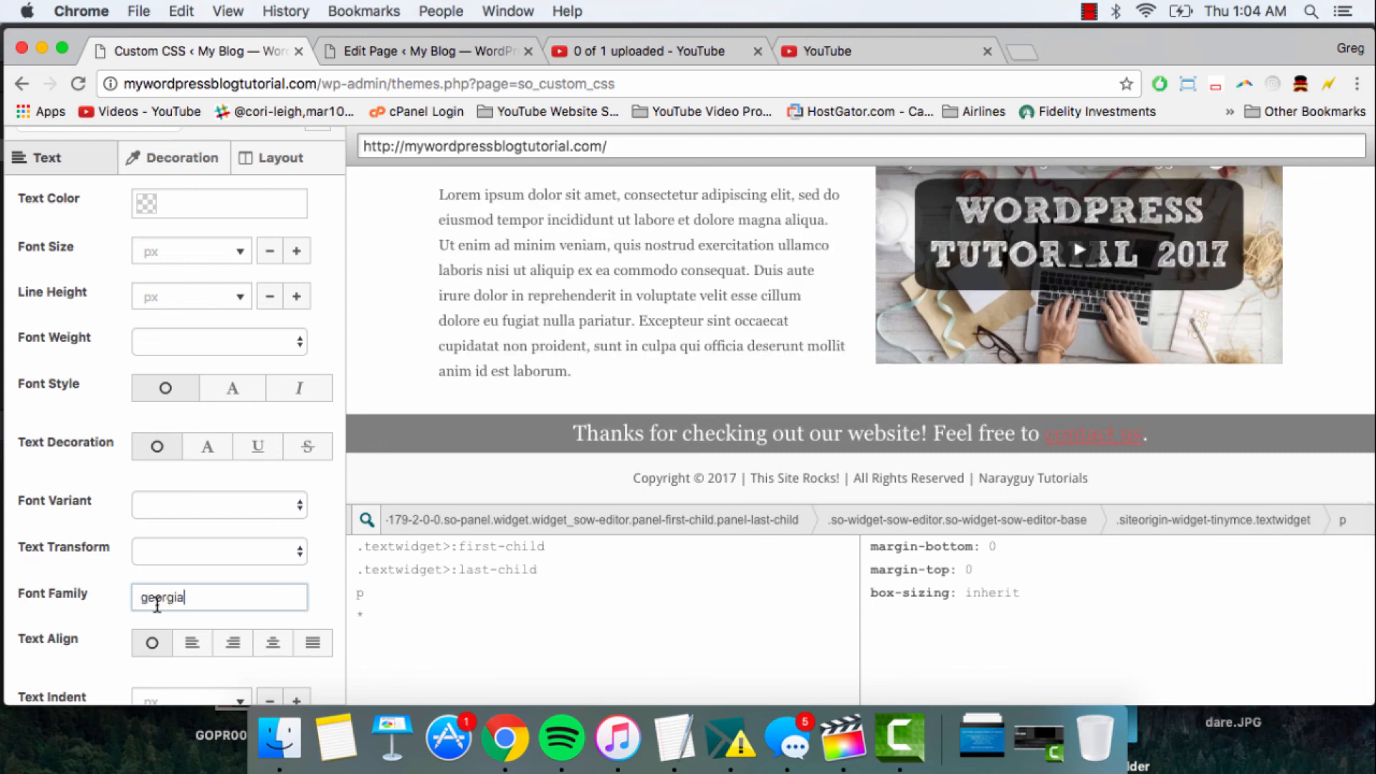
{"action": "double_click", "coordinate": [157, 604]}
{"action": "type", "text": "tahoma"}
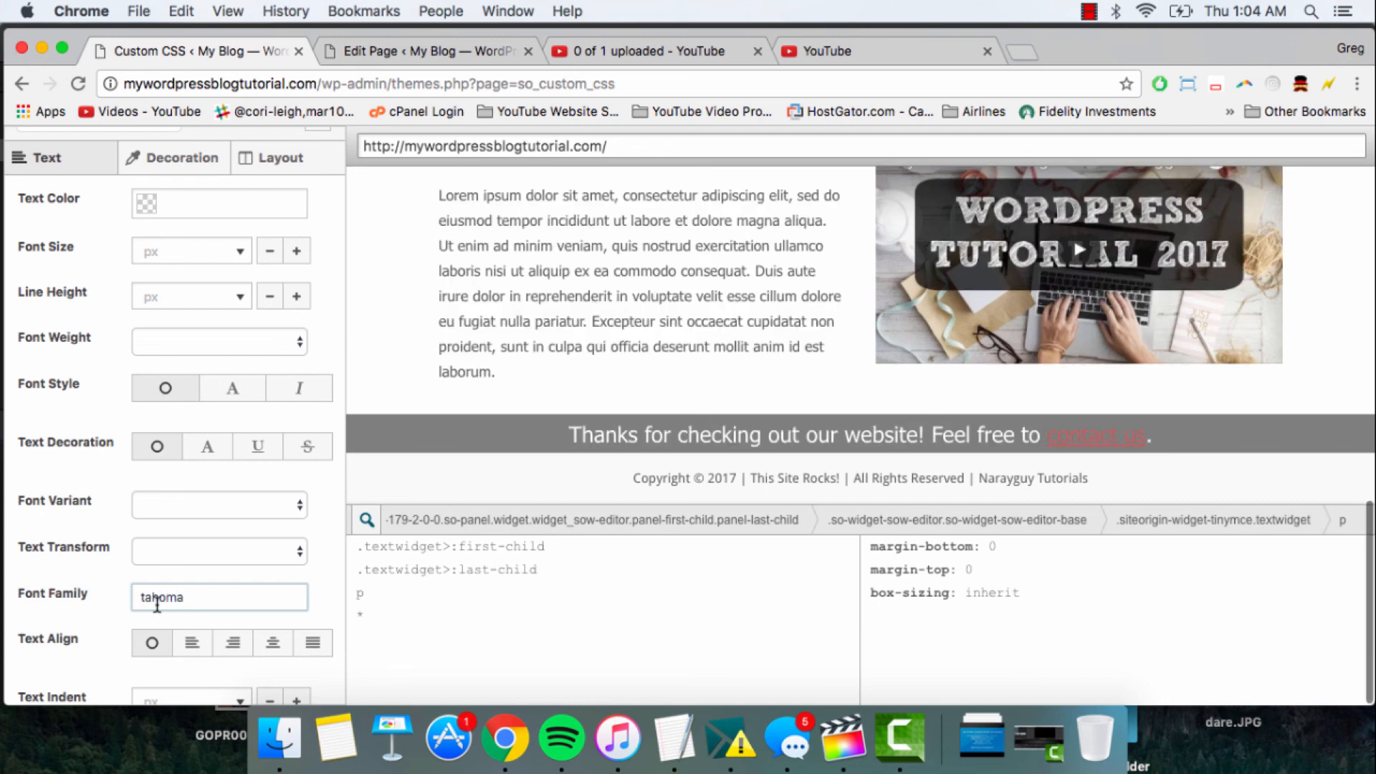
- Set the font family of the Lorem ipsum paragraph to montserrat and check it in the preview
{"action": "scroll", "coordinate": [157, 604], "scroll_direction": "up", "scroll_amount": 2}
{"action": "double_click", "coordinate": [185, 620]}
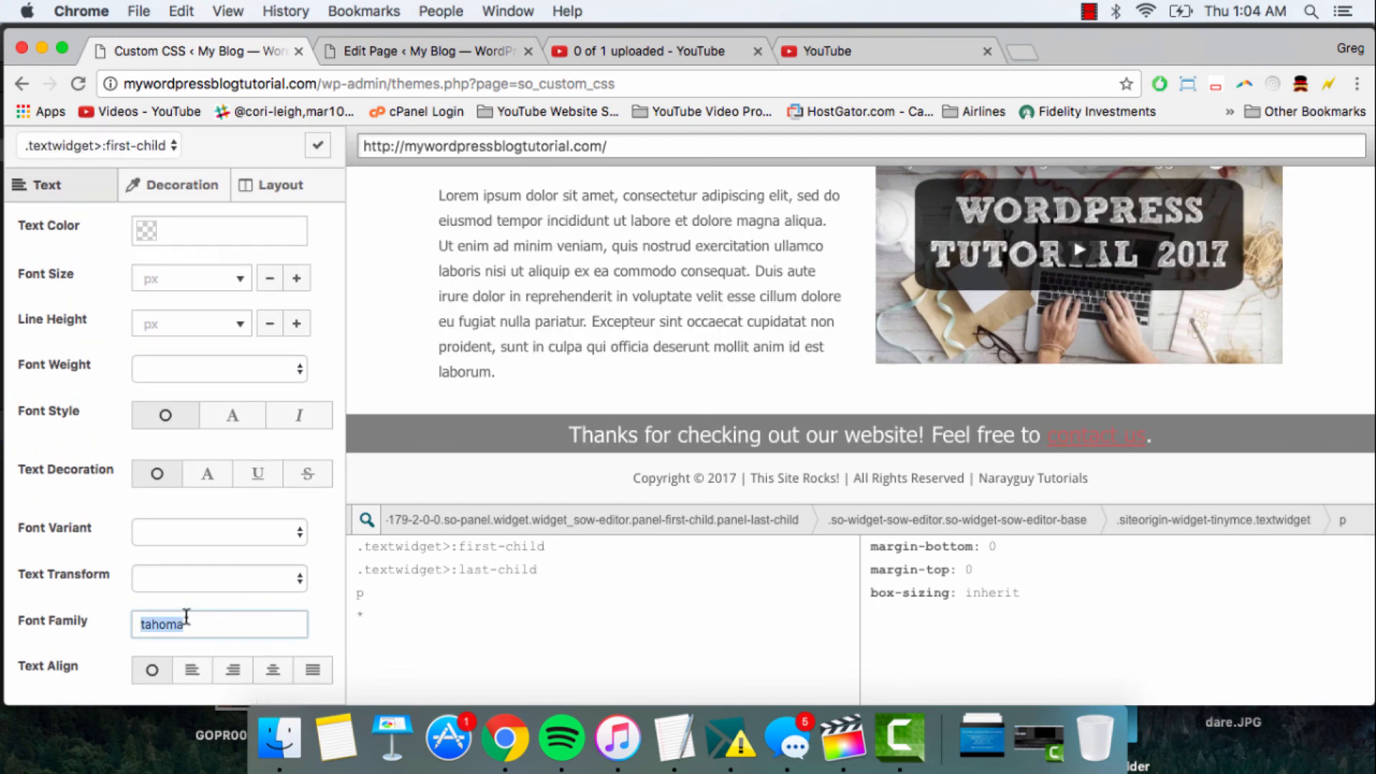
{"action": "type", "text": "montserrat"}
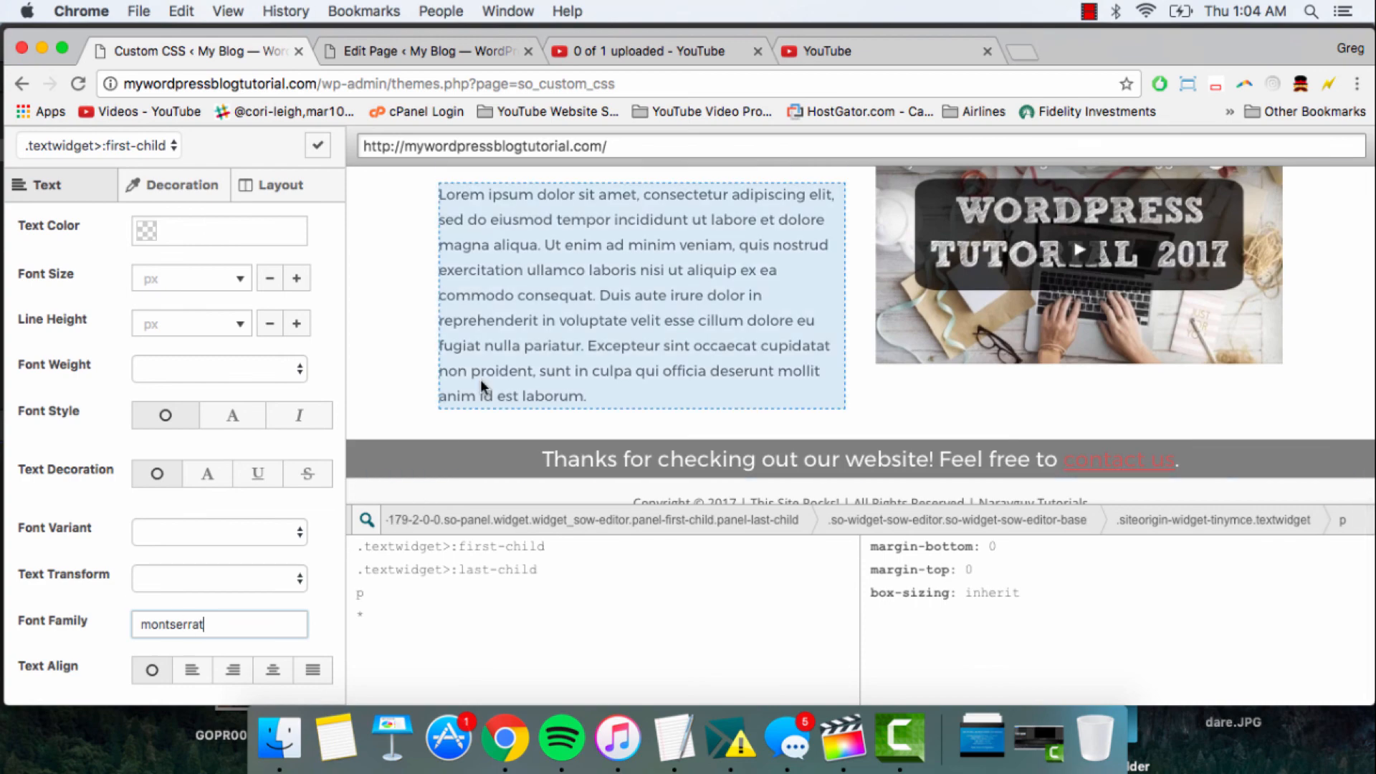
{"action": "scroll", "coordinate": [480, 380], "scroll_direction": "up", "scroll_amount": 3}
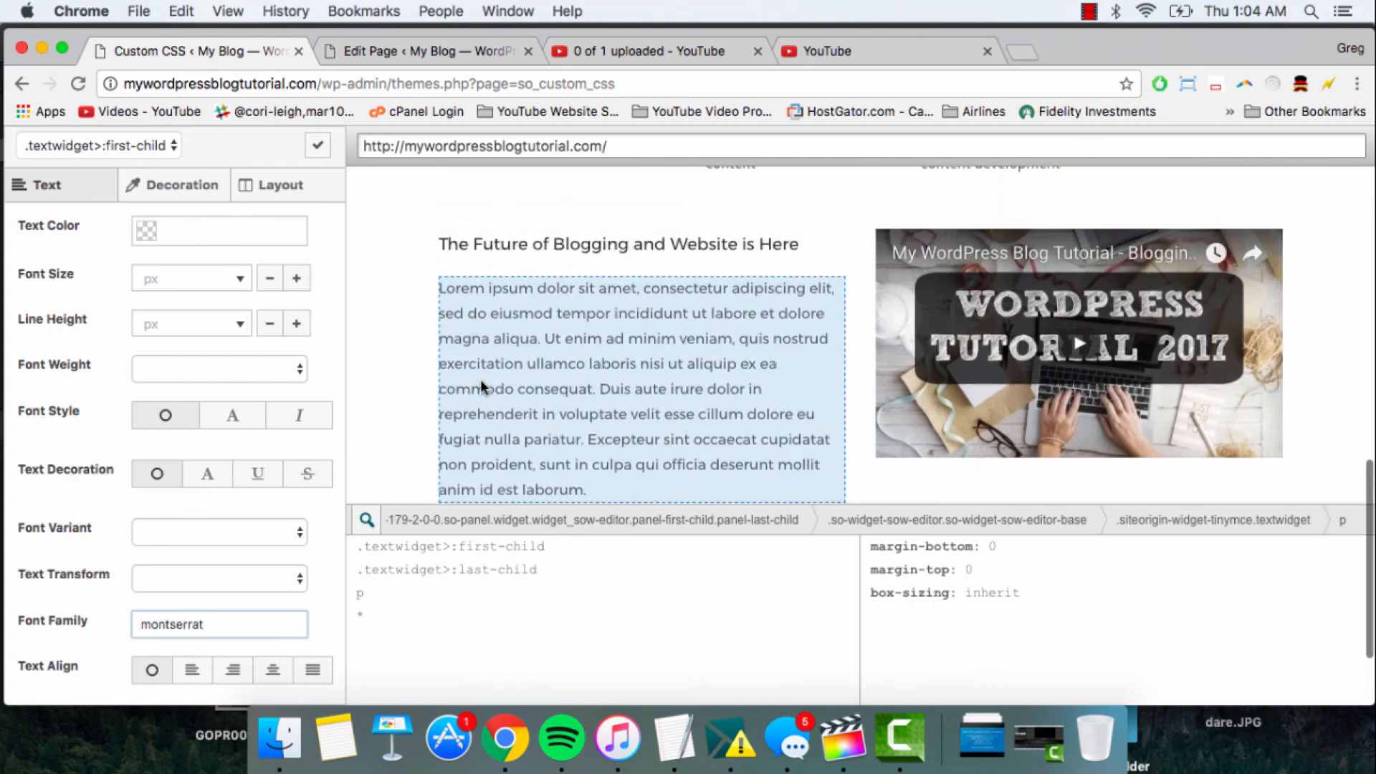
{"action": "scroll", "coordinate": [442, 423], "scroll_direction": "up", "scroll_amount": 5}
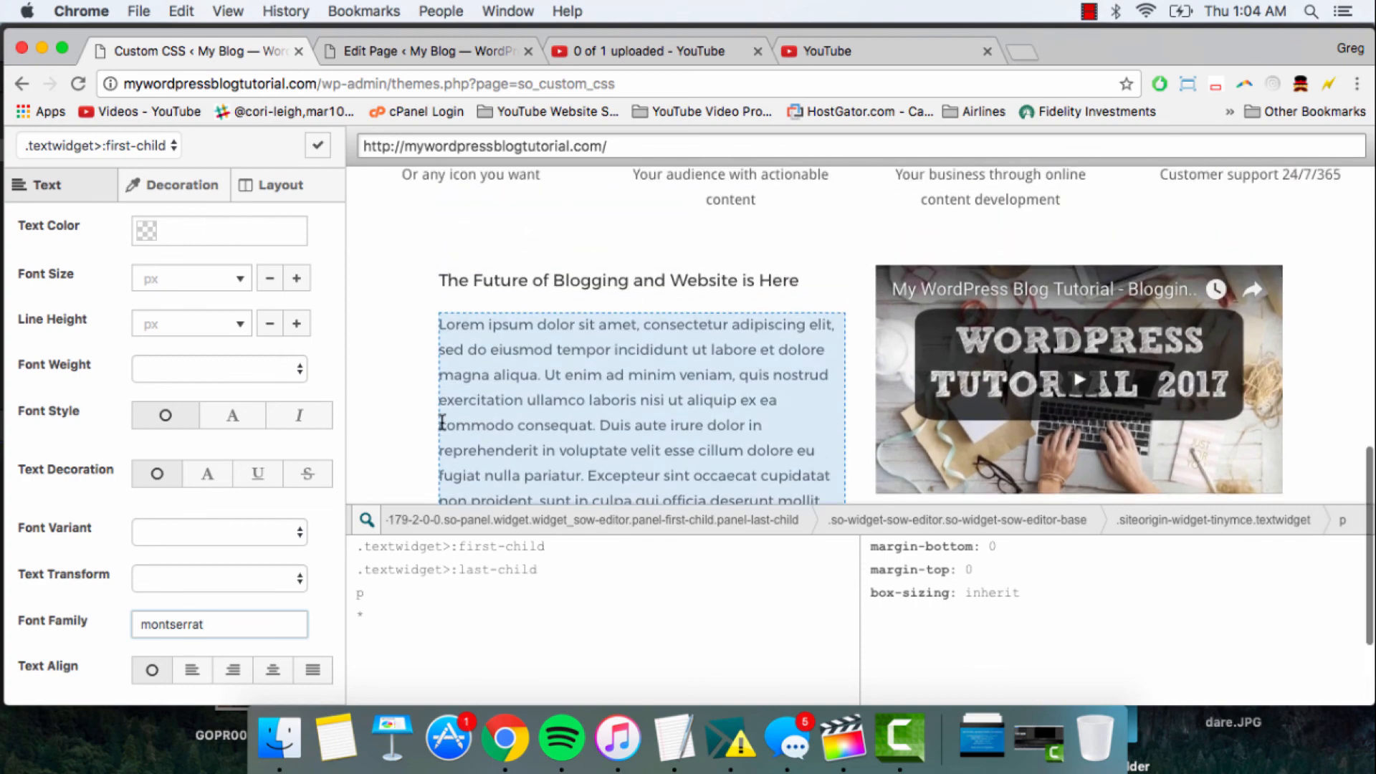
- Select the footer's copyright line in the preview and set its font family to montserrat
{"action": "scroll", "coordinate": [442, 423], "scroll_direction": "down", "scroll_amount": 8}
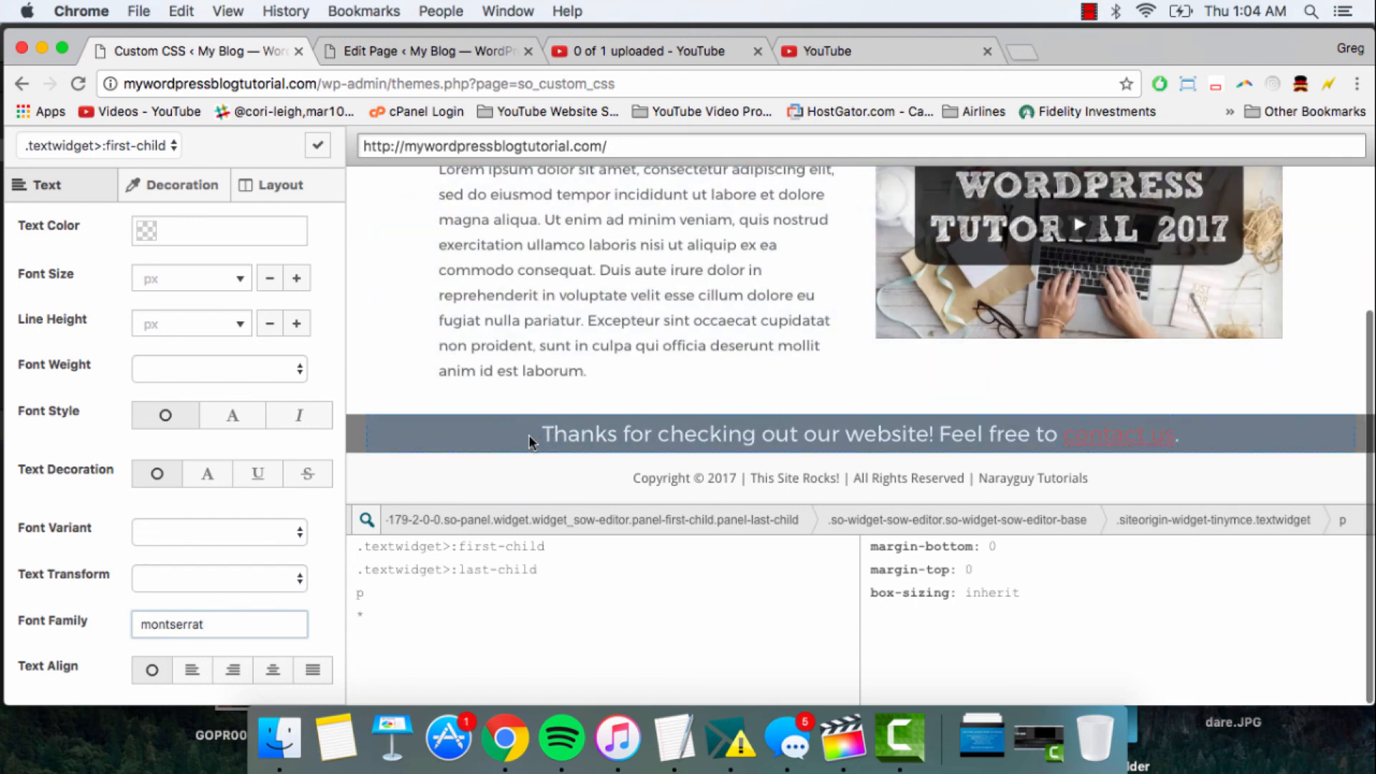
{"action": "left_click", "coordinate": [635, 476]}
{"action": "left_click", "coordinate": [185, 610]}
{"action": "type", "text": "m"}
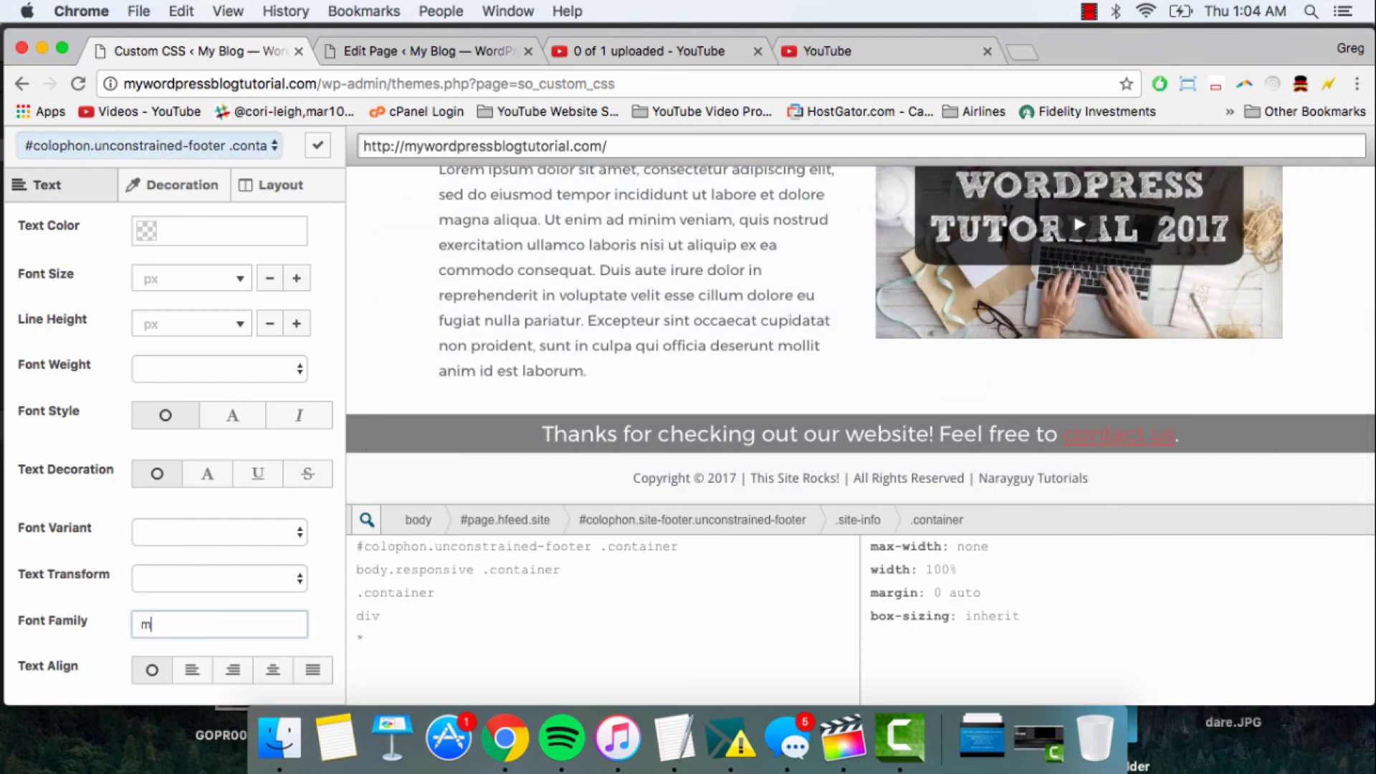
{"action": "type", "text": "ontserrat"}
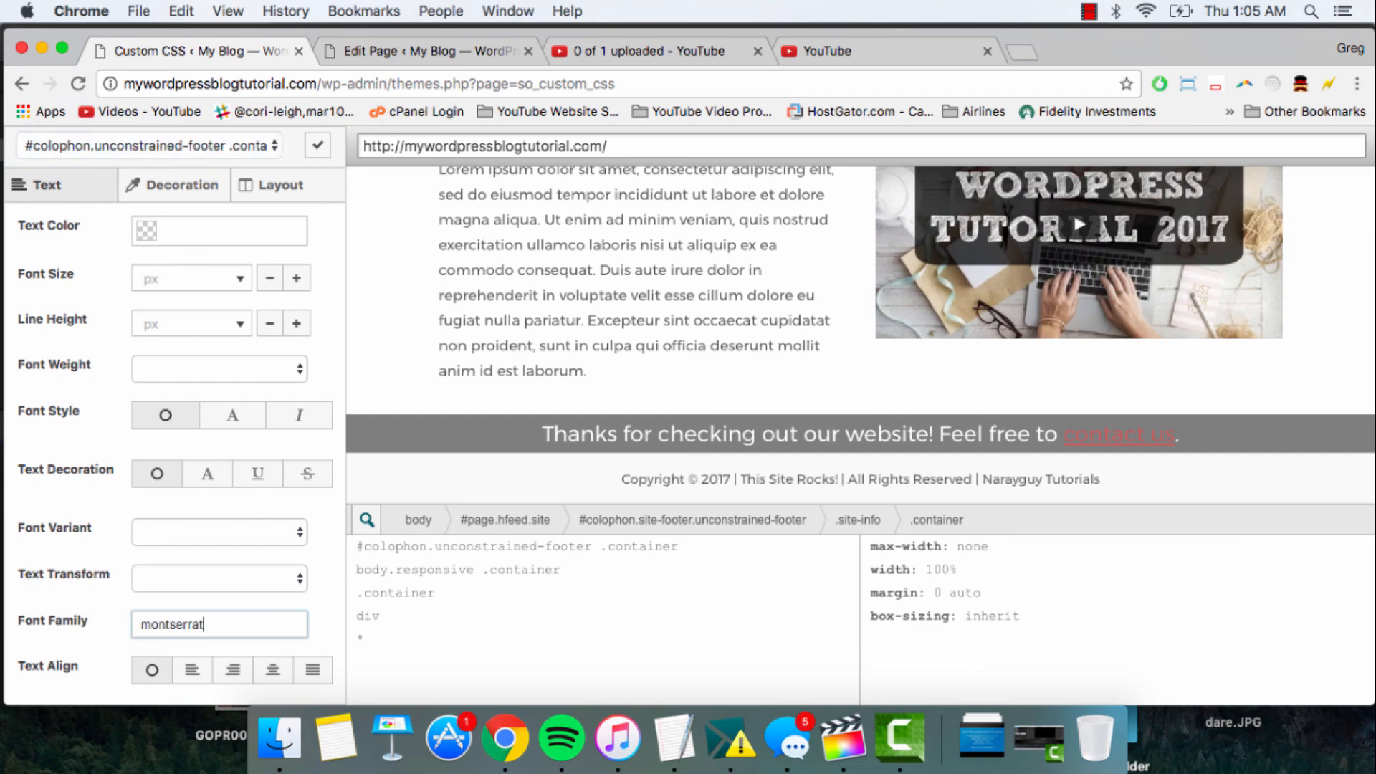
- Select the "Thanks for checking out our website!" message and set its font family to montserrat
{"action": "left_click", "coordinate": [548, 435]}
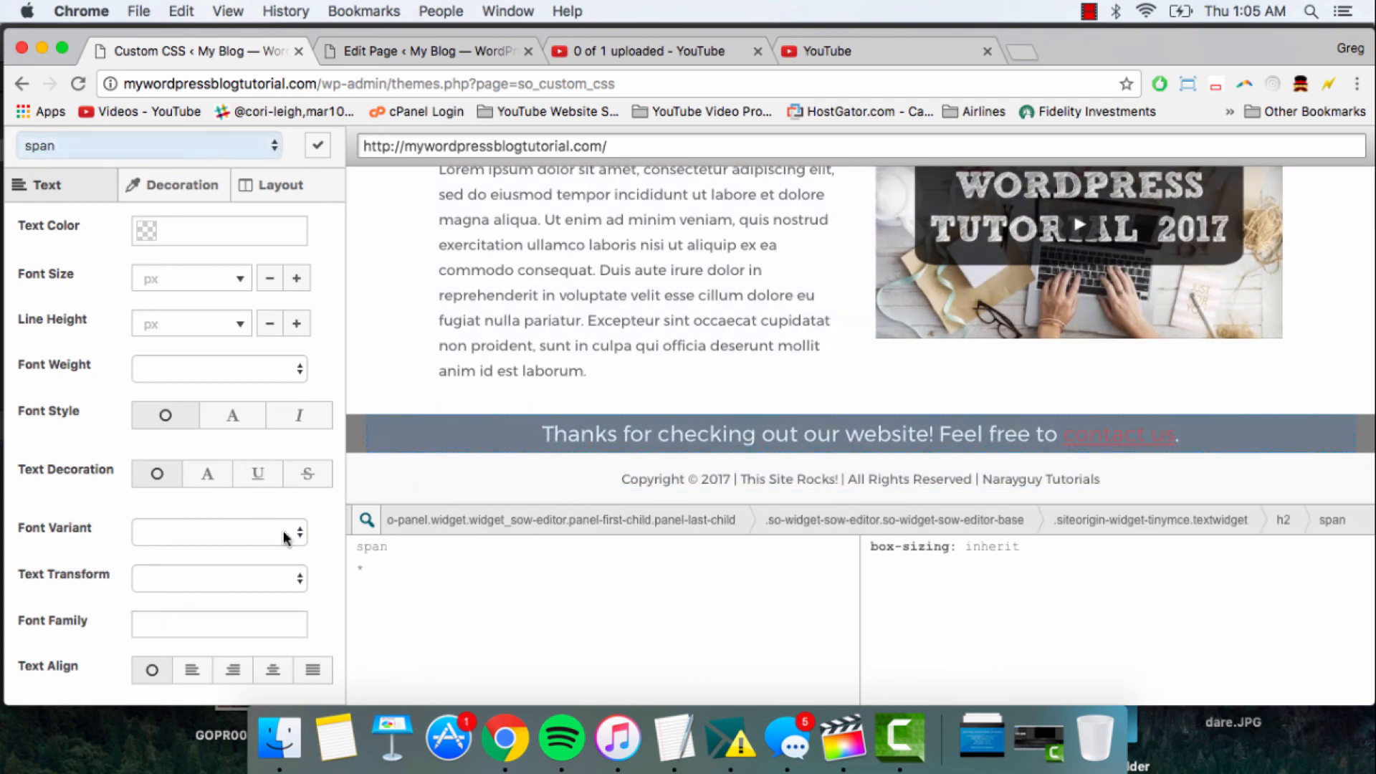
{"action": "left_click", "coordinate": [187, 624]}
{"action": "type", "text": "montserrat"}
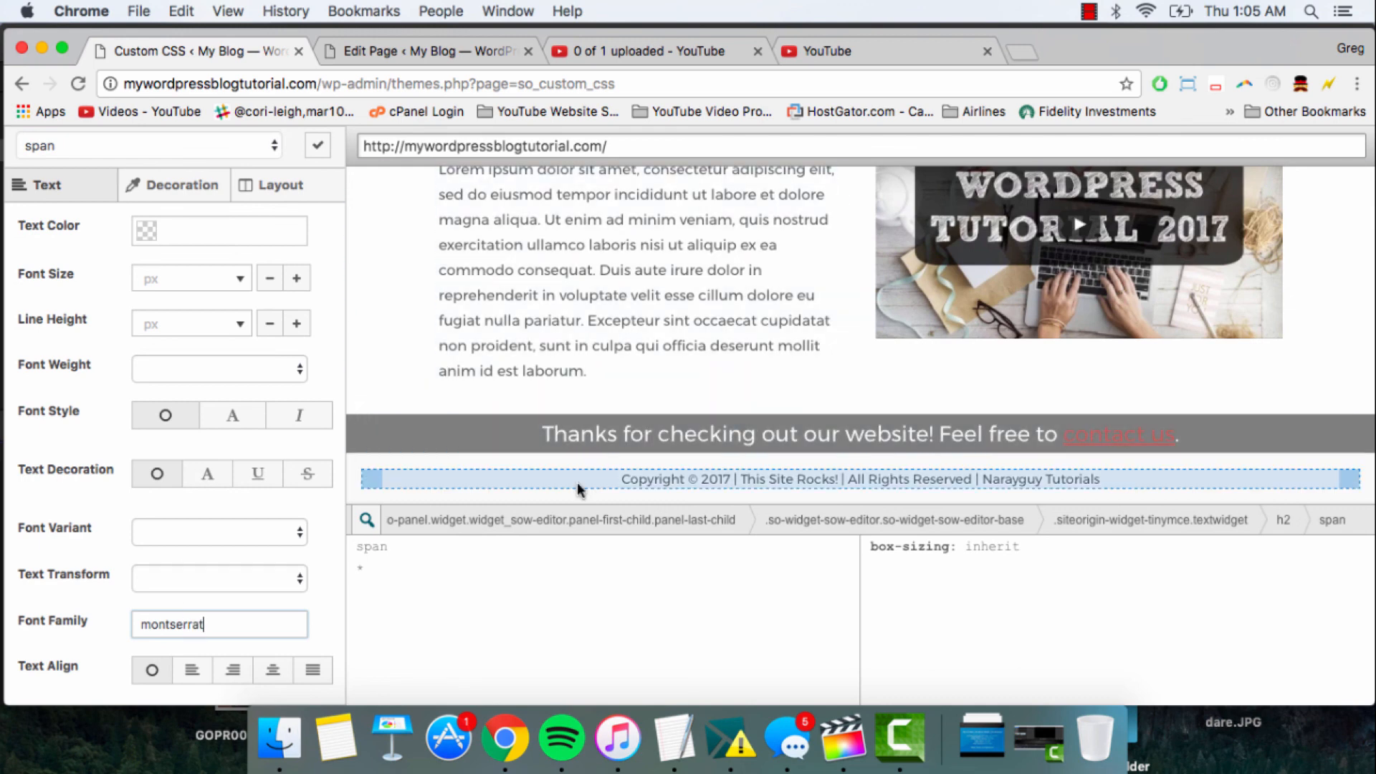
- Select the whole feature icons list in the preview and set its font family to montserrat
{"action": "scroll", "coordinate": [578, 482], "scroll_direction": "up", "scroll_amount": 5}
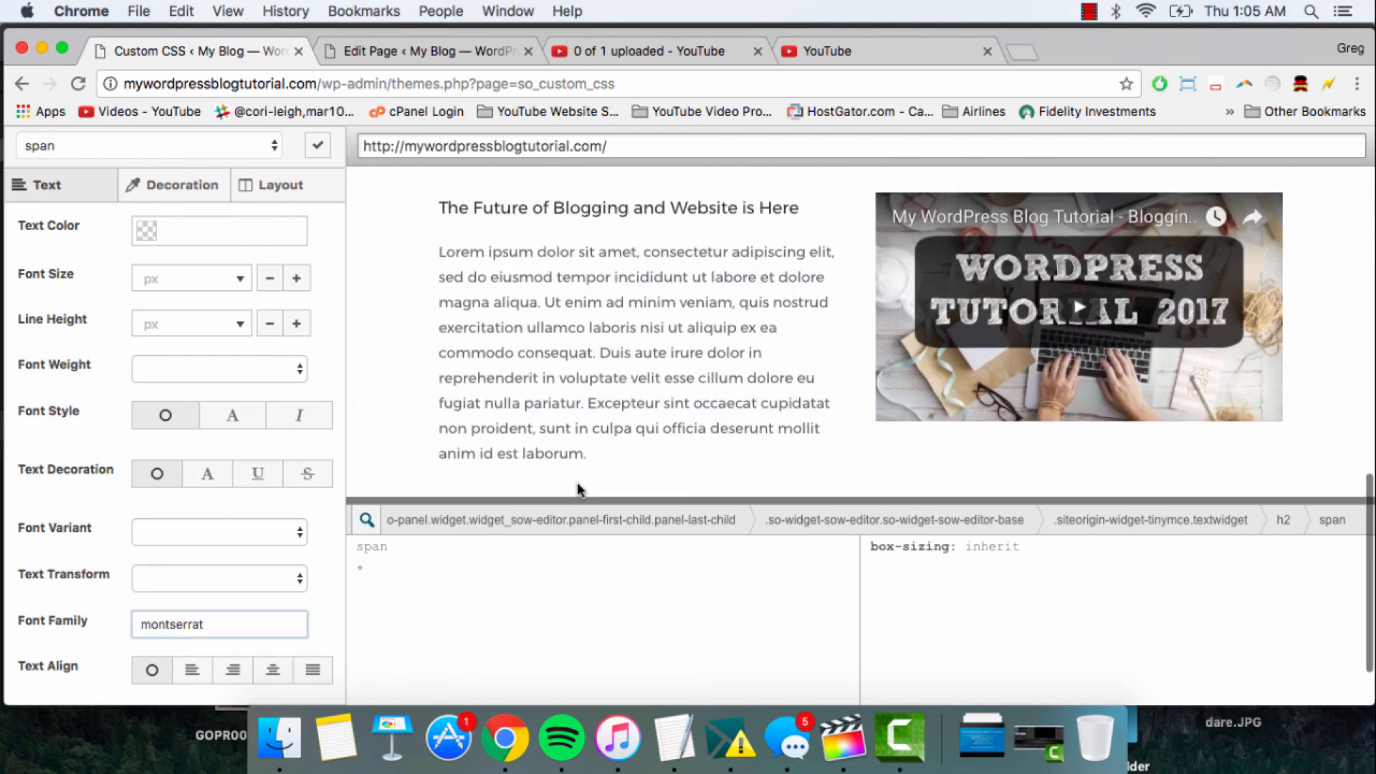
{"action": "scroll", "coordinate": [475, 286], "scroll_direction": "up", "scroll_amount": 2}
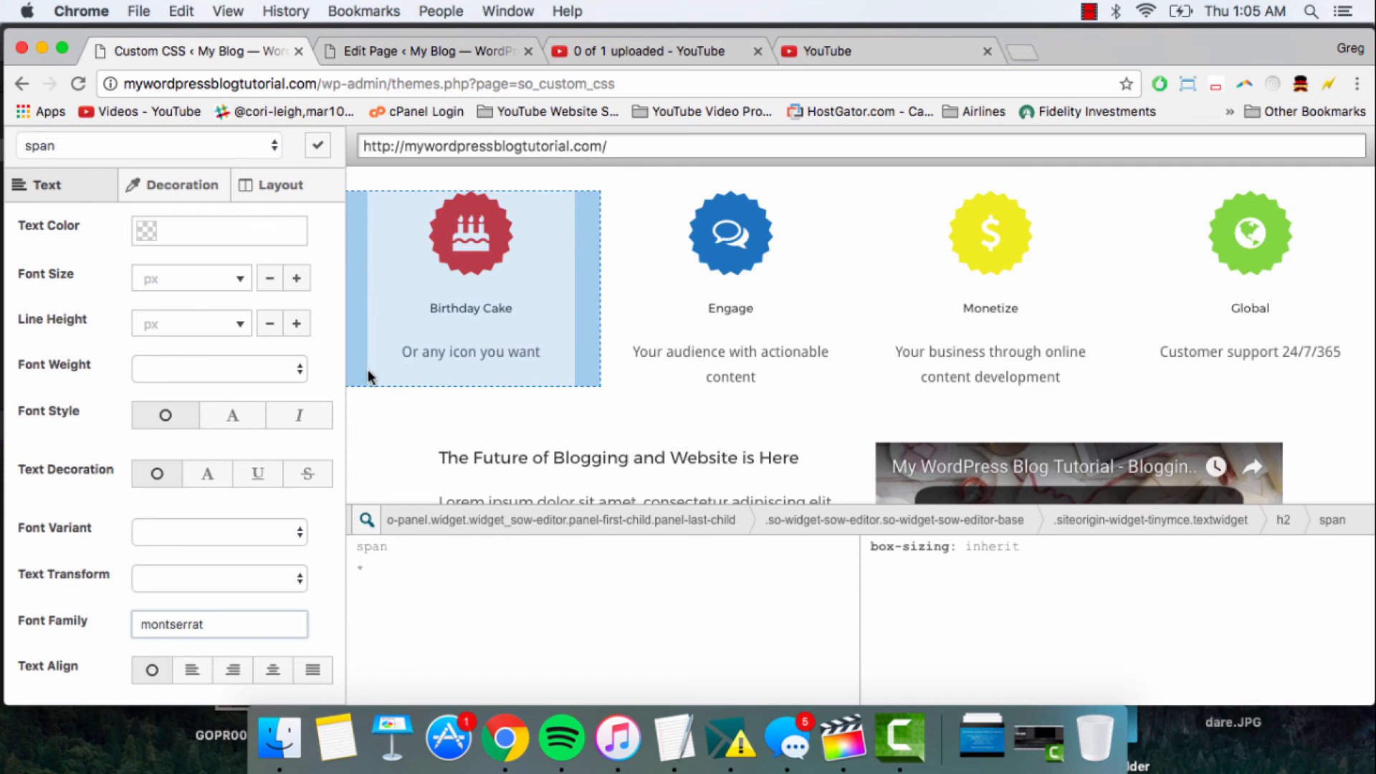
{"action": "scroll", "coordinate": [445, 328], "scroll_direction": "up", "scroll_amount": 2}
{"action": "scroll", "coordinate": [444, 328], "scroll_direction": "down", "scroll_amount": 1}
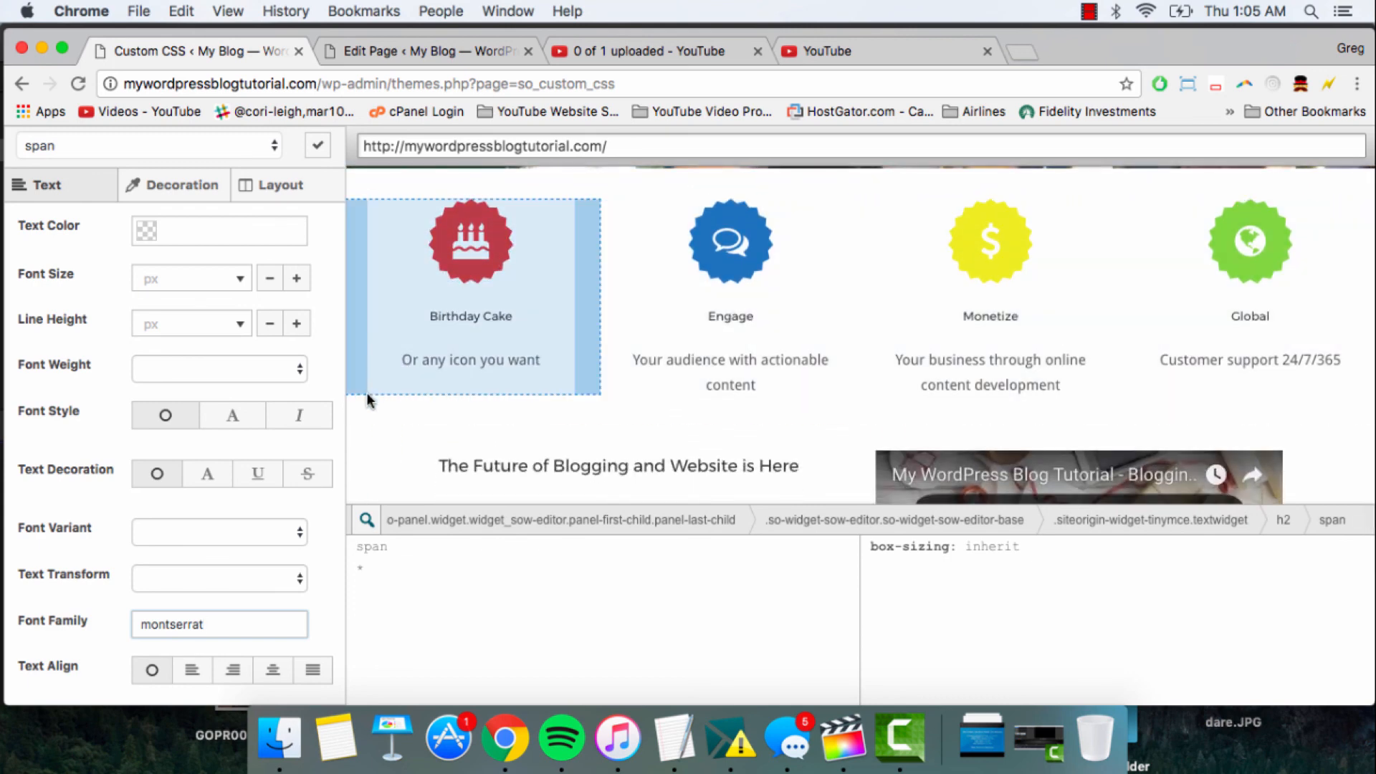
{"action": "left_click", "coordinate": [363, 411]}
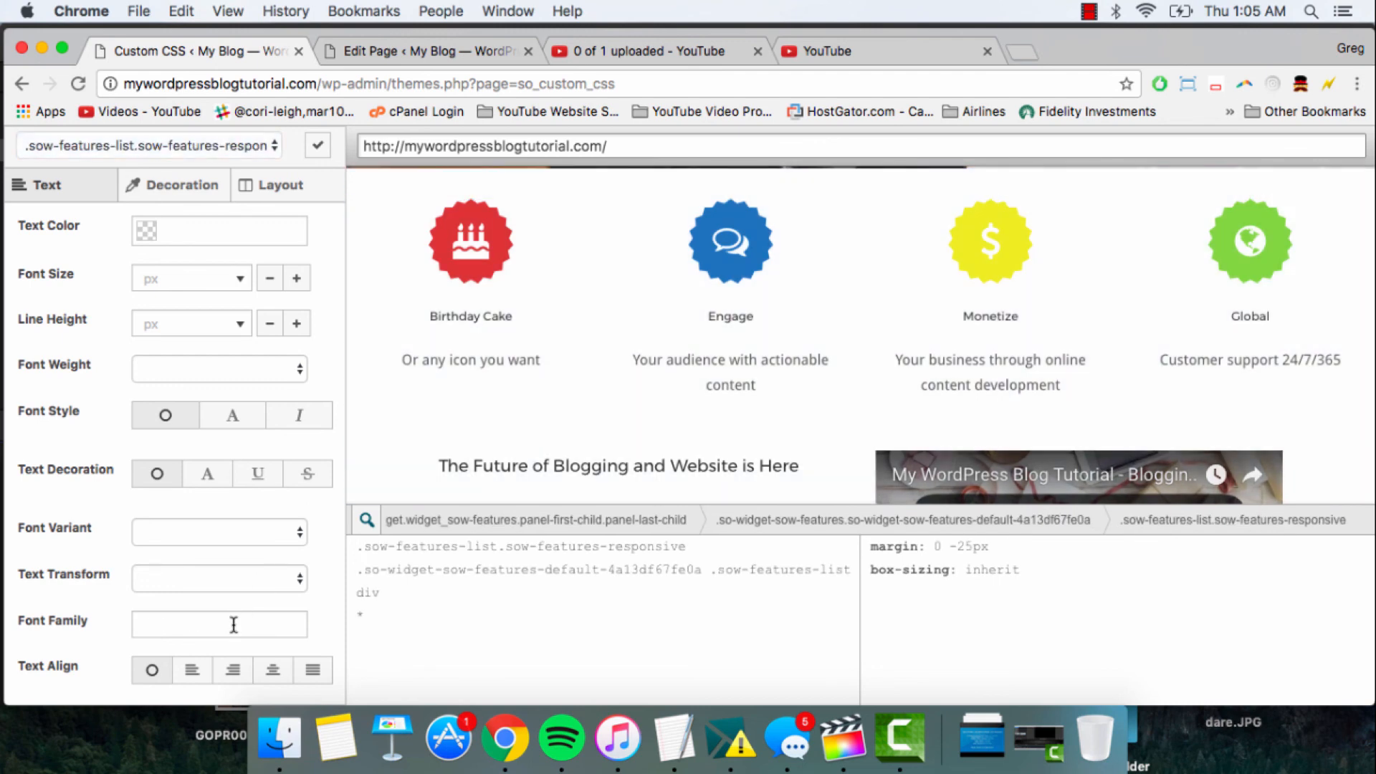
{"action": "left_click", "coordinate": [234, 625]}
{"action": "type", "text": "fonts"}
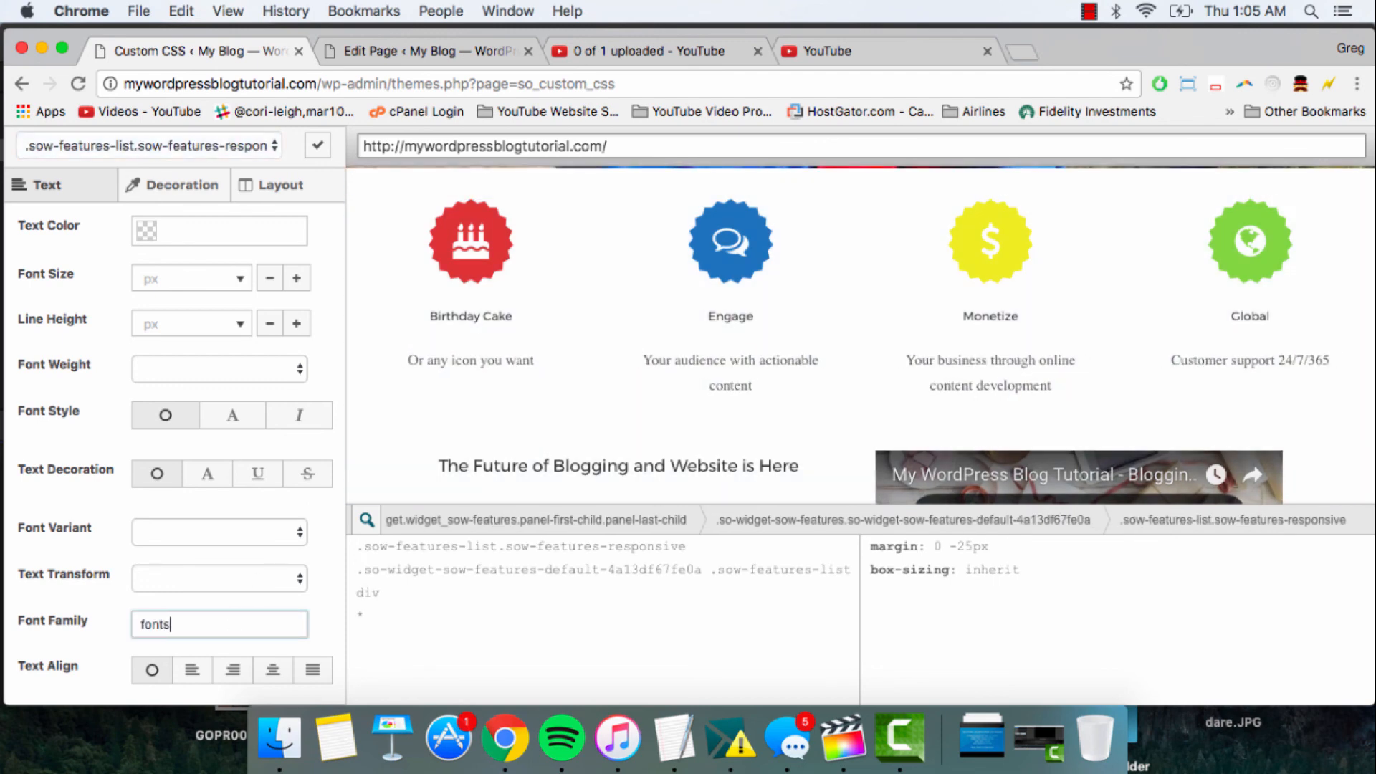
{"action": "key", "text": "BackSpace"}
{"action": "type", "text": "m"}
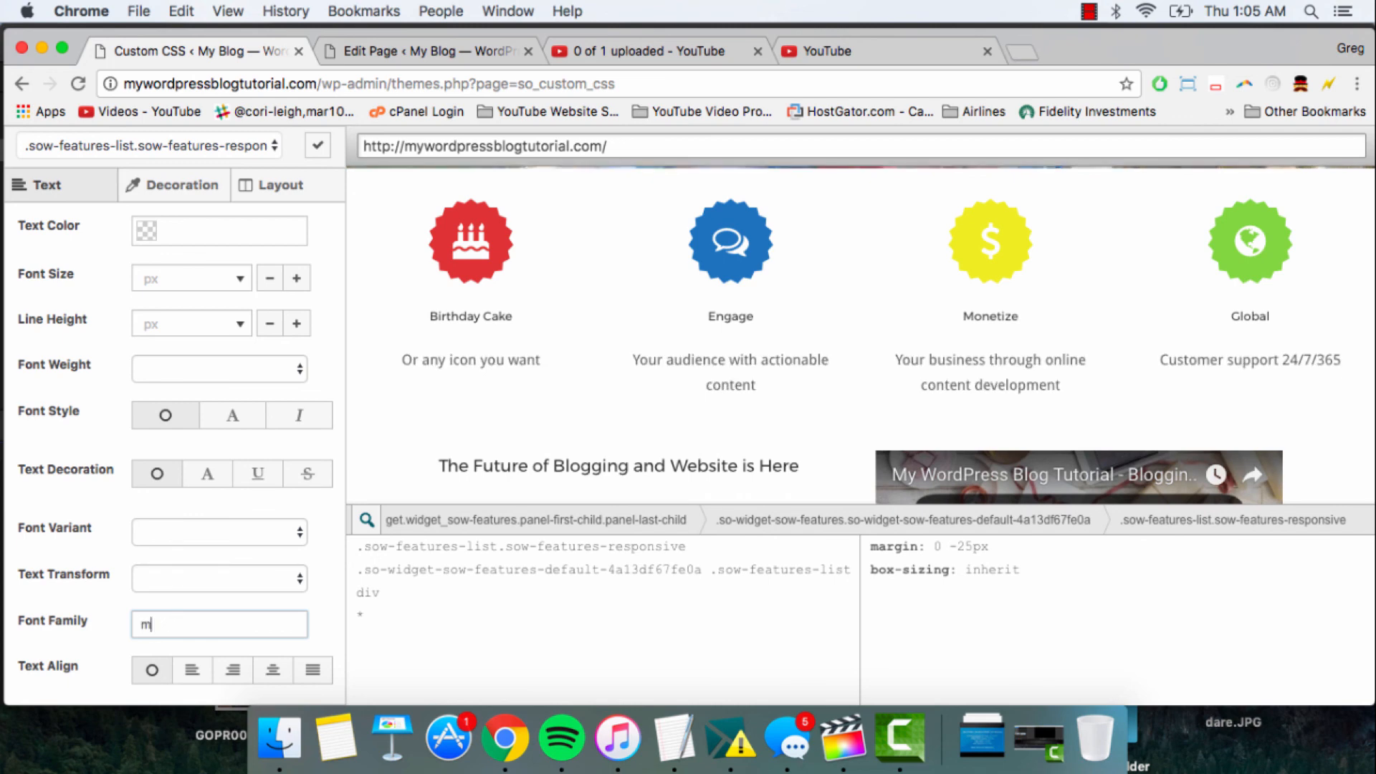
{"action": "type", "text": "ontserrat"}
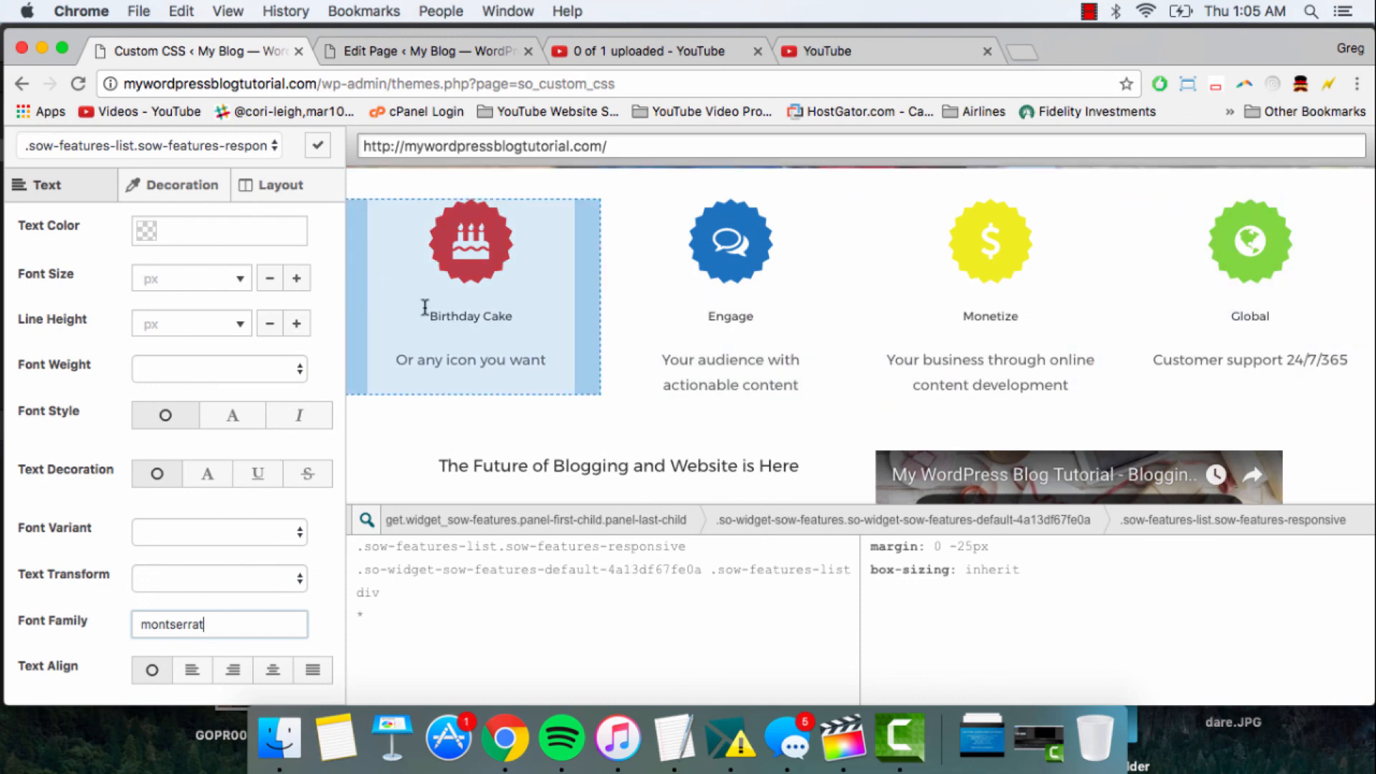
- Select the "Birthday Cake" feature heading and set the font family of the feature headings to montserrat
{"action": "left_click", "coordinate": [452, 316]}
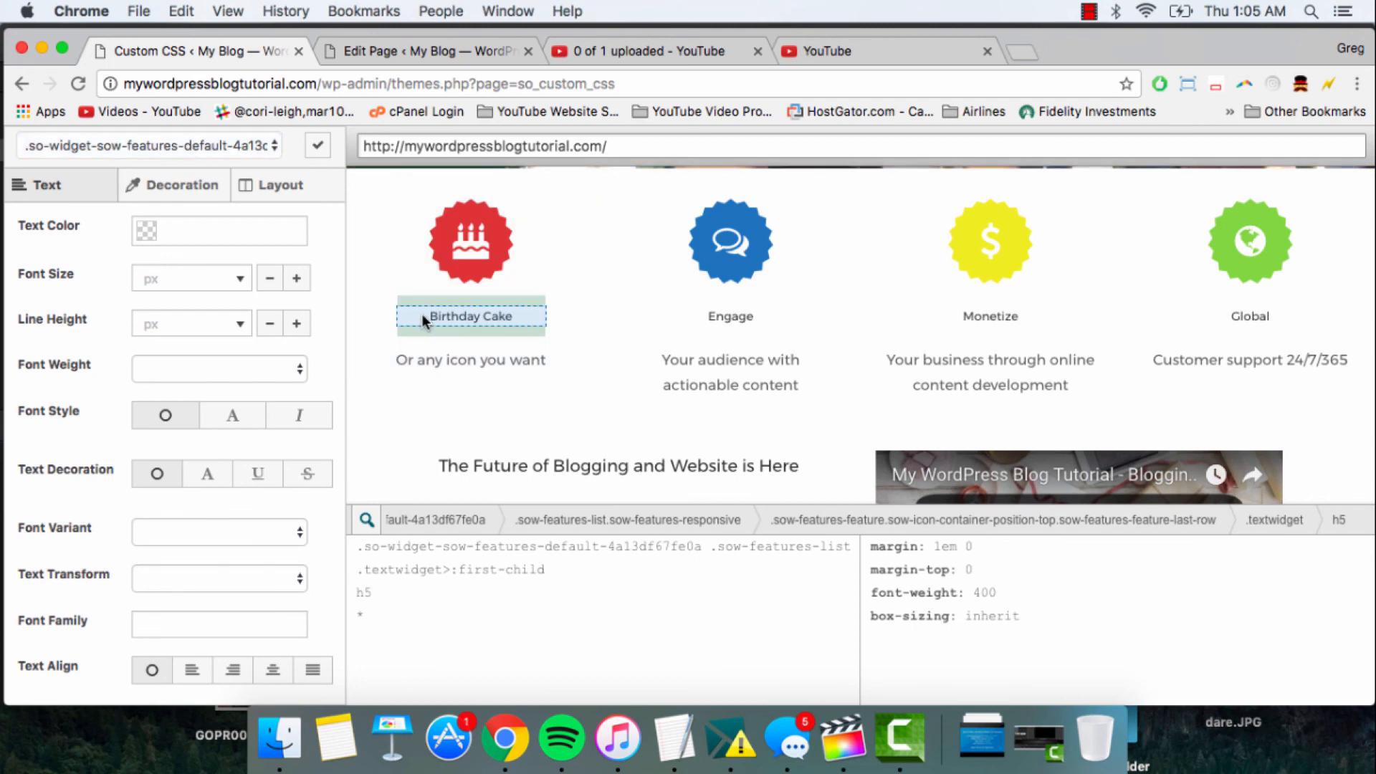
{"action": "left_click", "coordinate": [184, 620]}
{"action": "type", "text": "mon"}
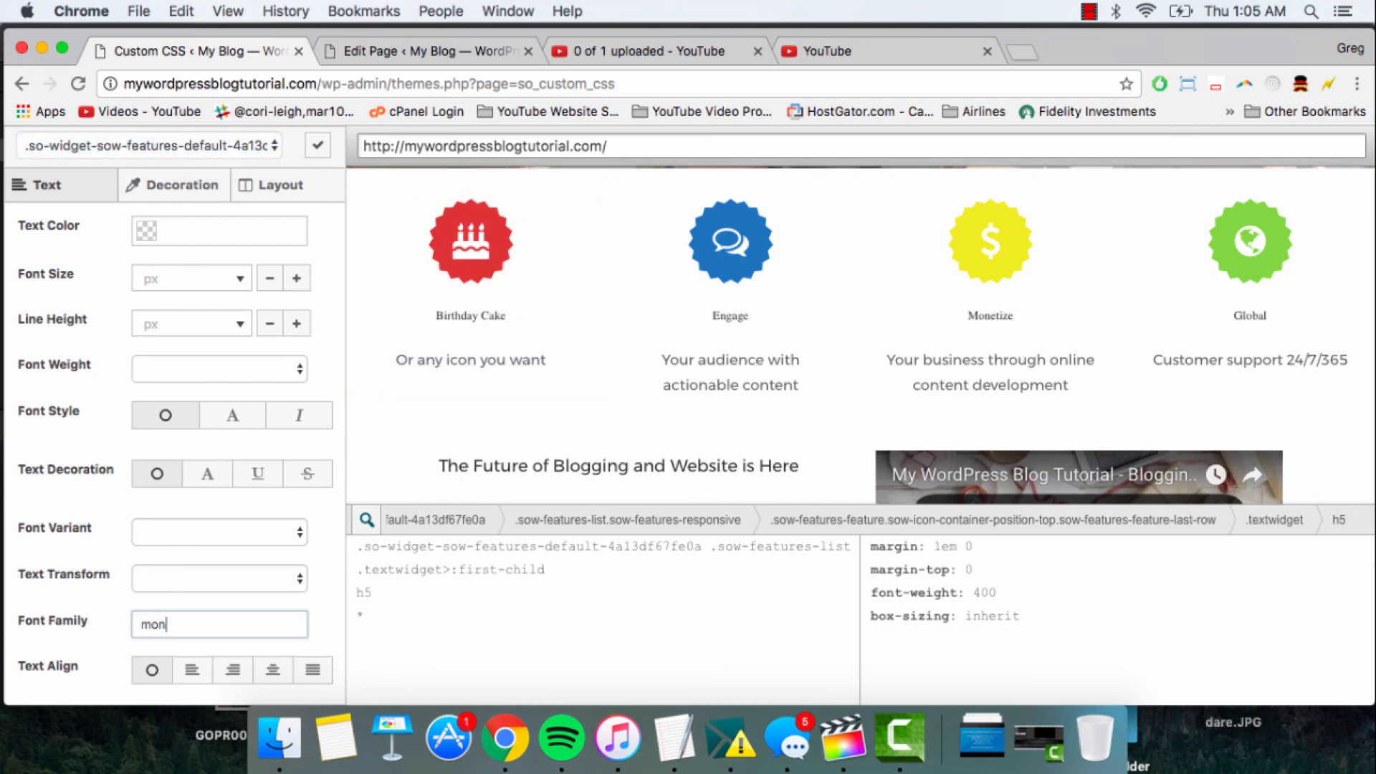
{"action": "type", "text": "tserrat"}
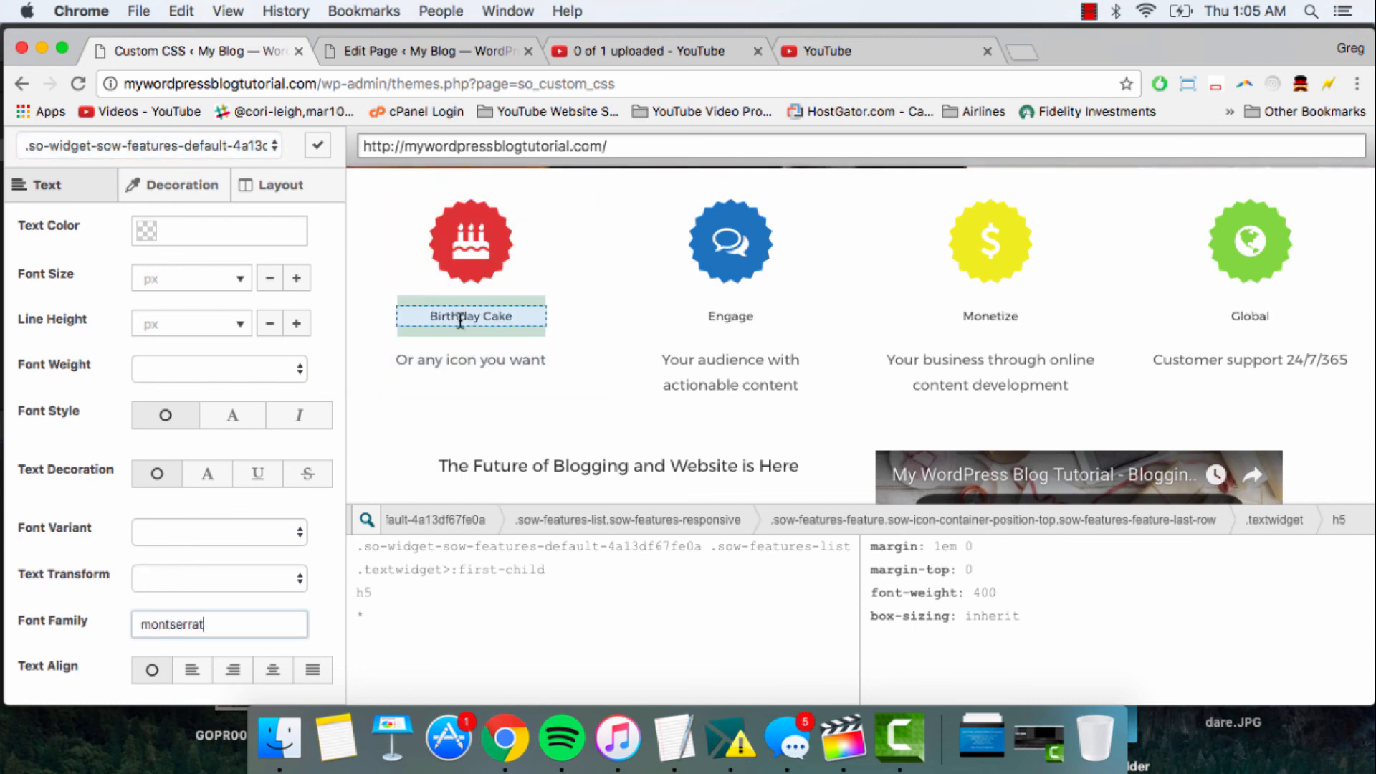
{"action": "scroll", "coordinate": [503, 400], "scroll_direction": "up", "scroll_amount": 10}
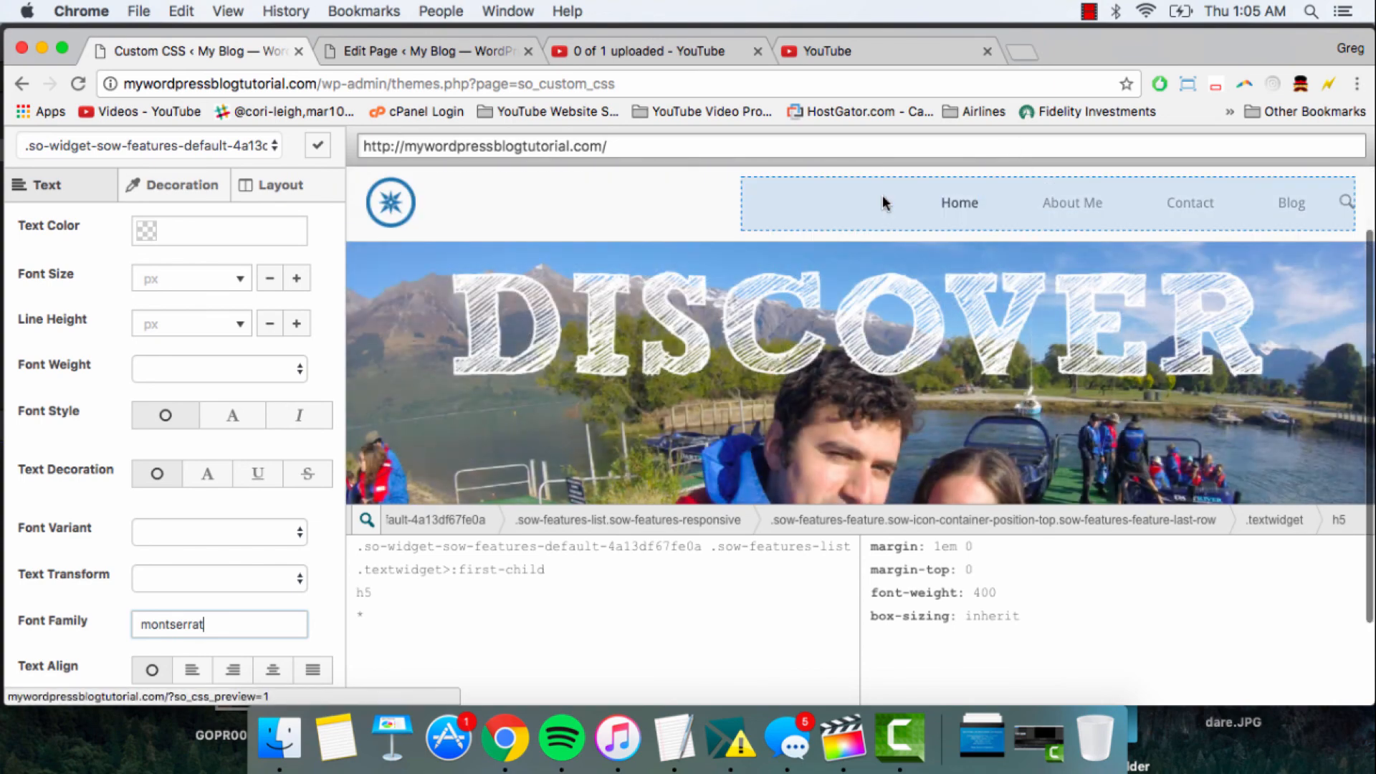
- Select the header's main navigation menu in the preview and set its font family to montserrat
{"action": "left_click", "coordinate": [840, 200]}
{"action": "left_click", "coordinate": [186, 620]}
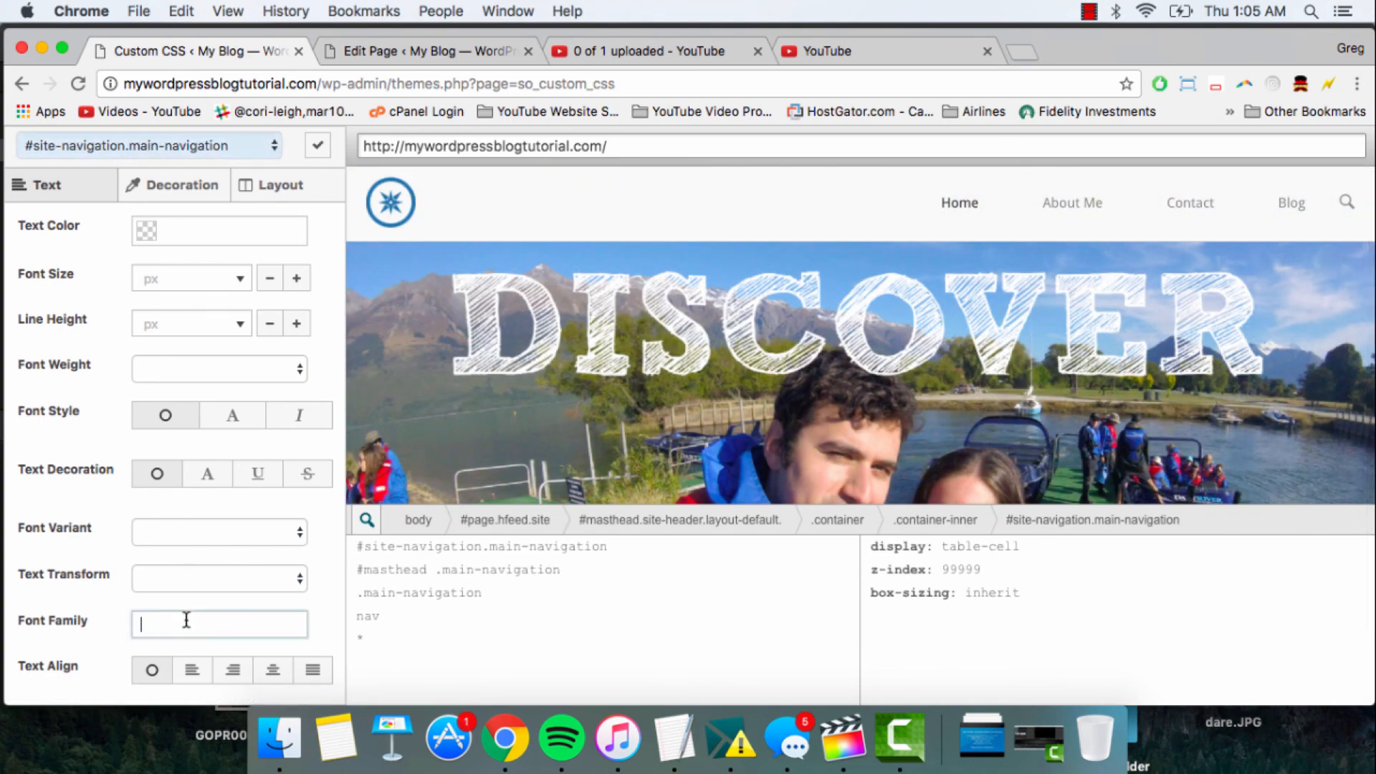
{"action": "type", "text": "montserrat"}
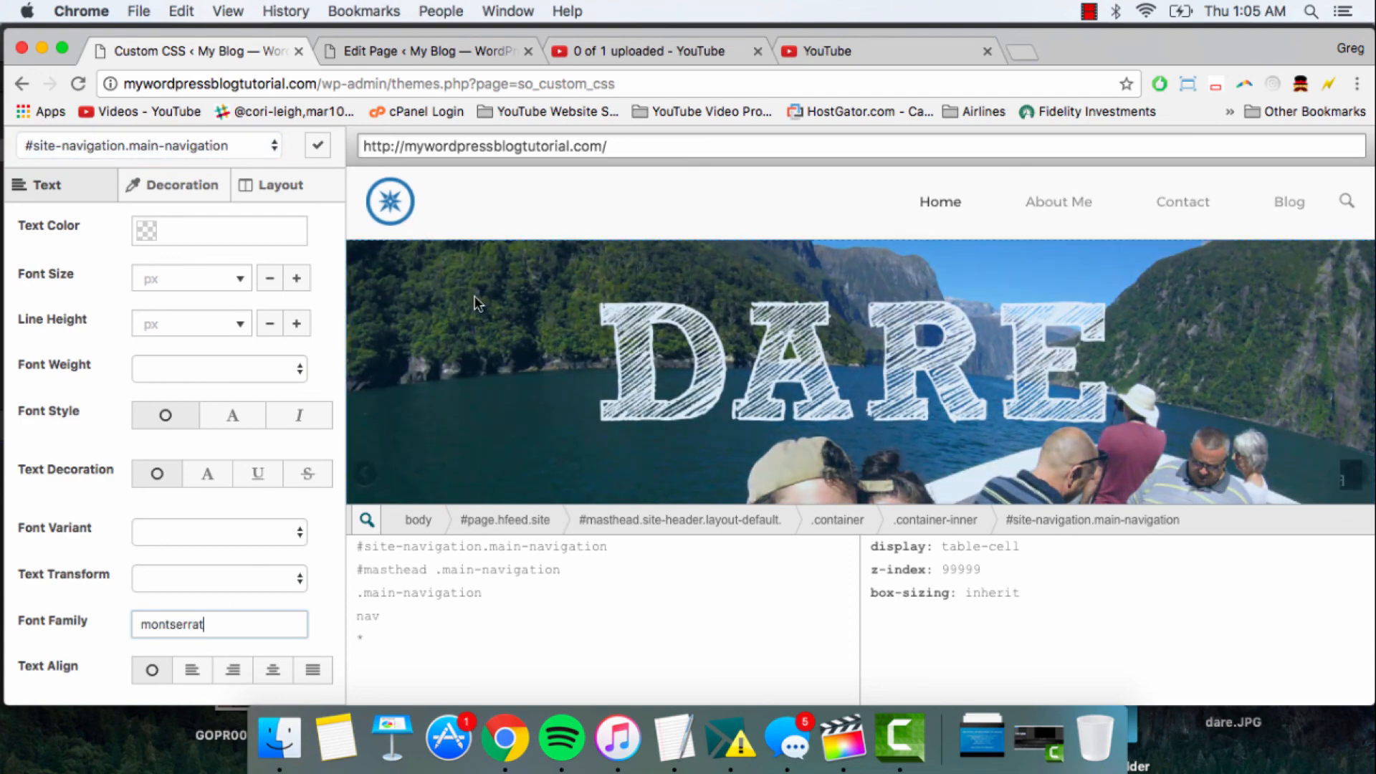
- Select the "Birthday Cake" heading in the preview and set the feature headings' font size to 24 px
{"action": "scroll", "coordinate": [475, 295], "scroll_direction": "down", "scroll_amount": 15}
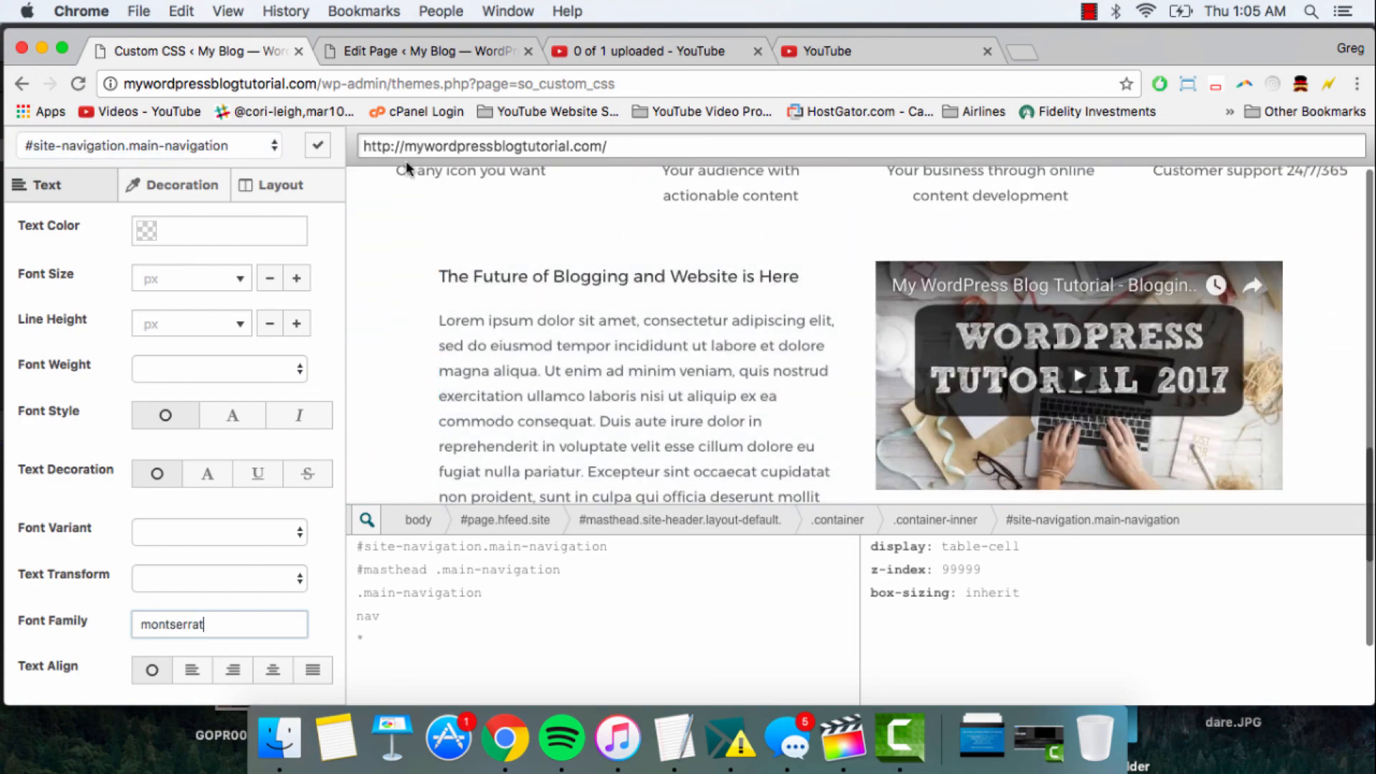
{"action": "scroll", "coordinate": [458, 298], "scroll_direction": "up", "scroll_amount": 5}
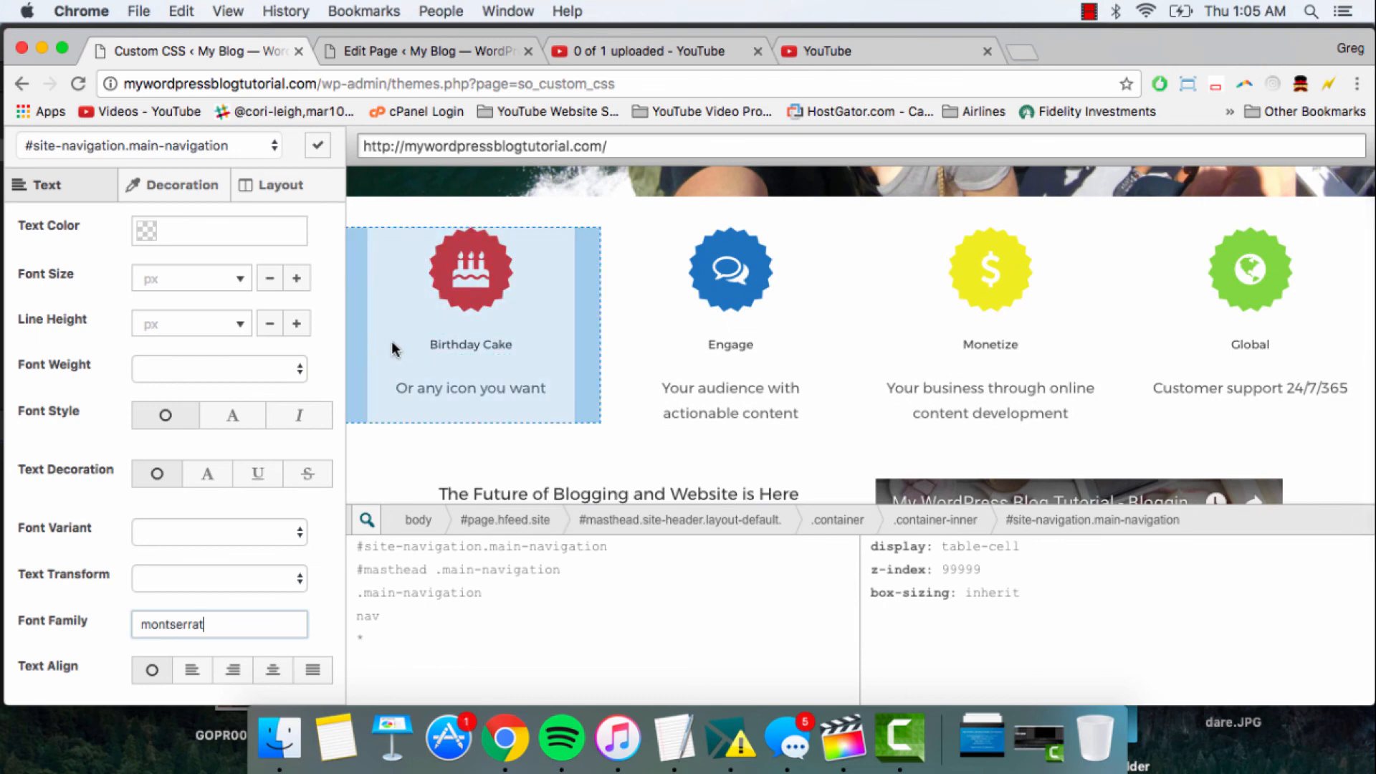
{"action": "left_click", "coordinate": [420, 343]}
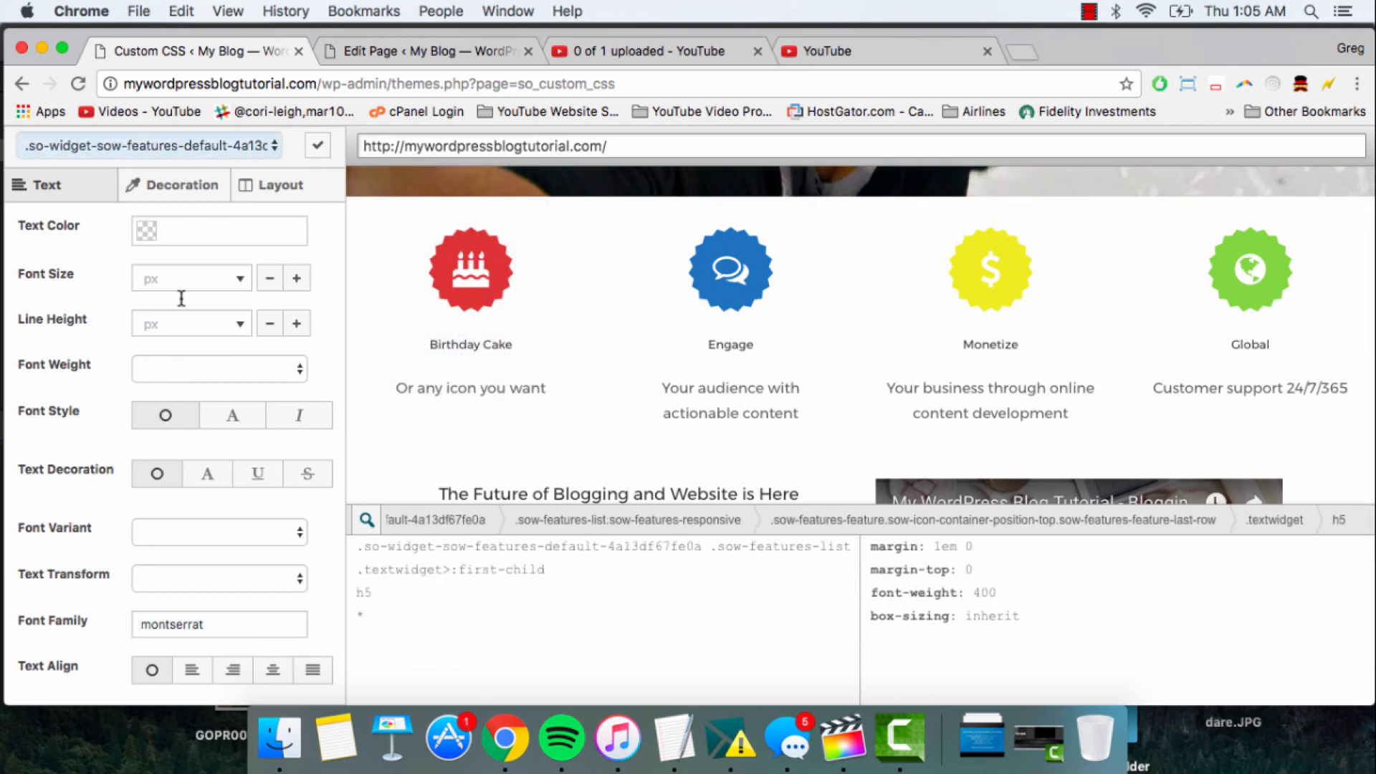
{"action": "left_click", "coordinate": [196, 278]}
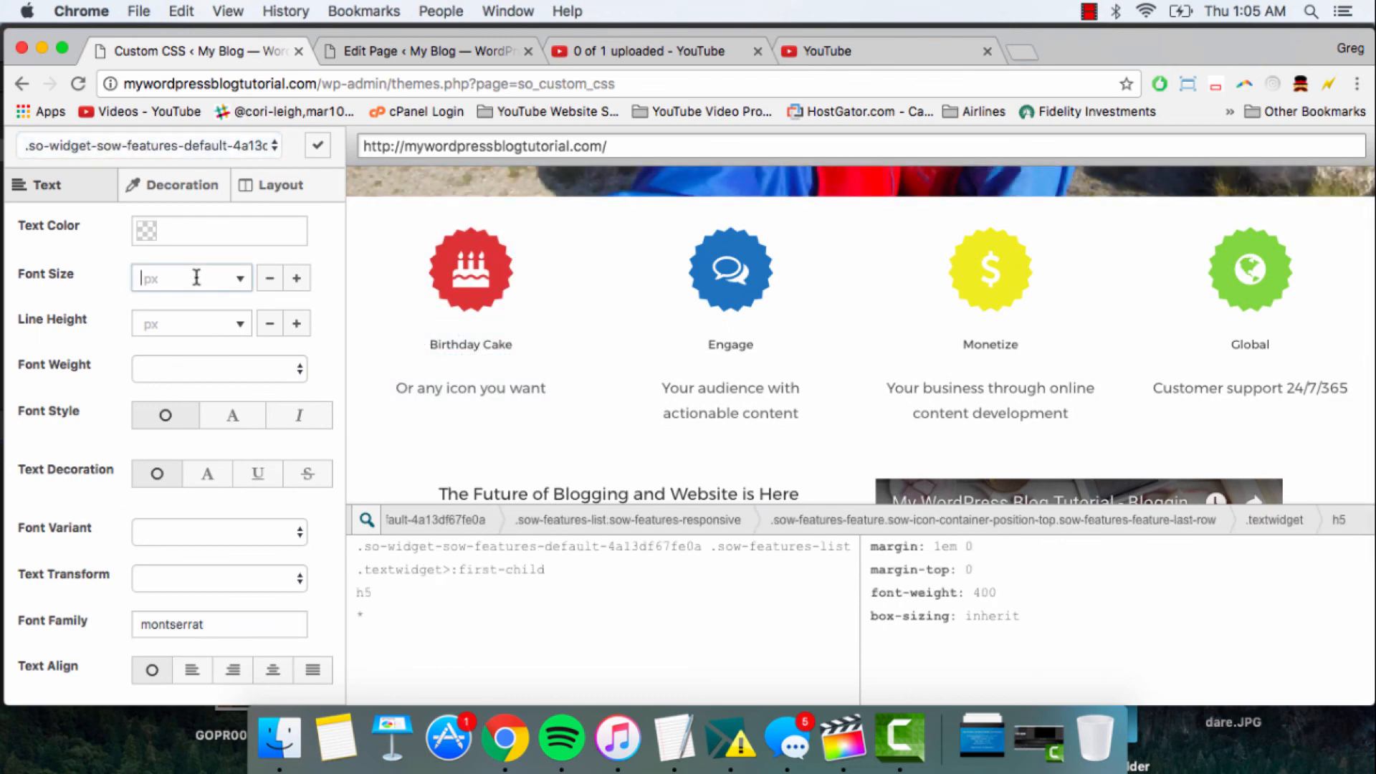
{"action": "type", "text": "24"}
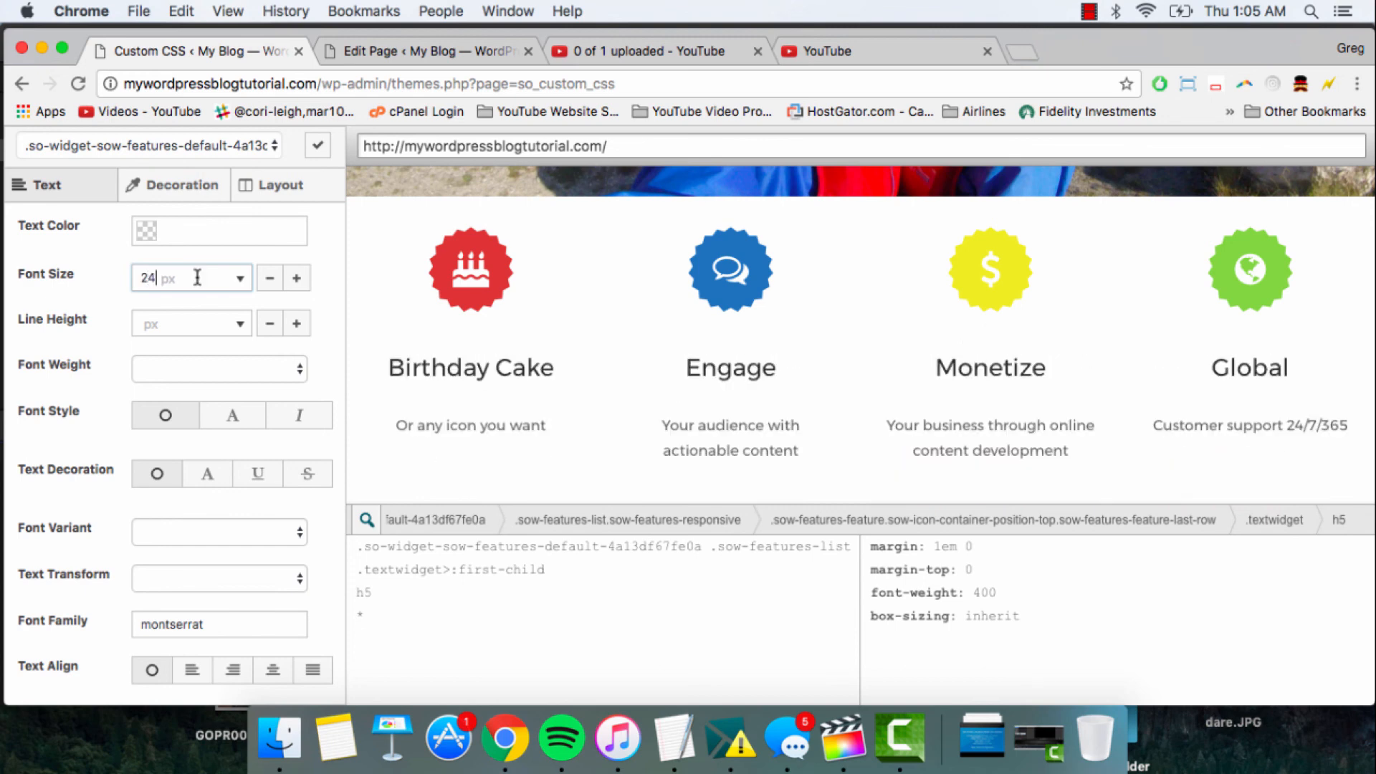
- Select the "The Future of Blogging and Website is Here" title and set its font size to 24 px
{"action": "scroll", "coordinate": [488, 282], "scroll_direction": "down", "scroll_amount": 5}
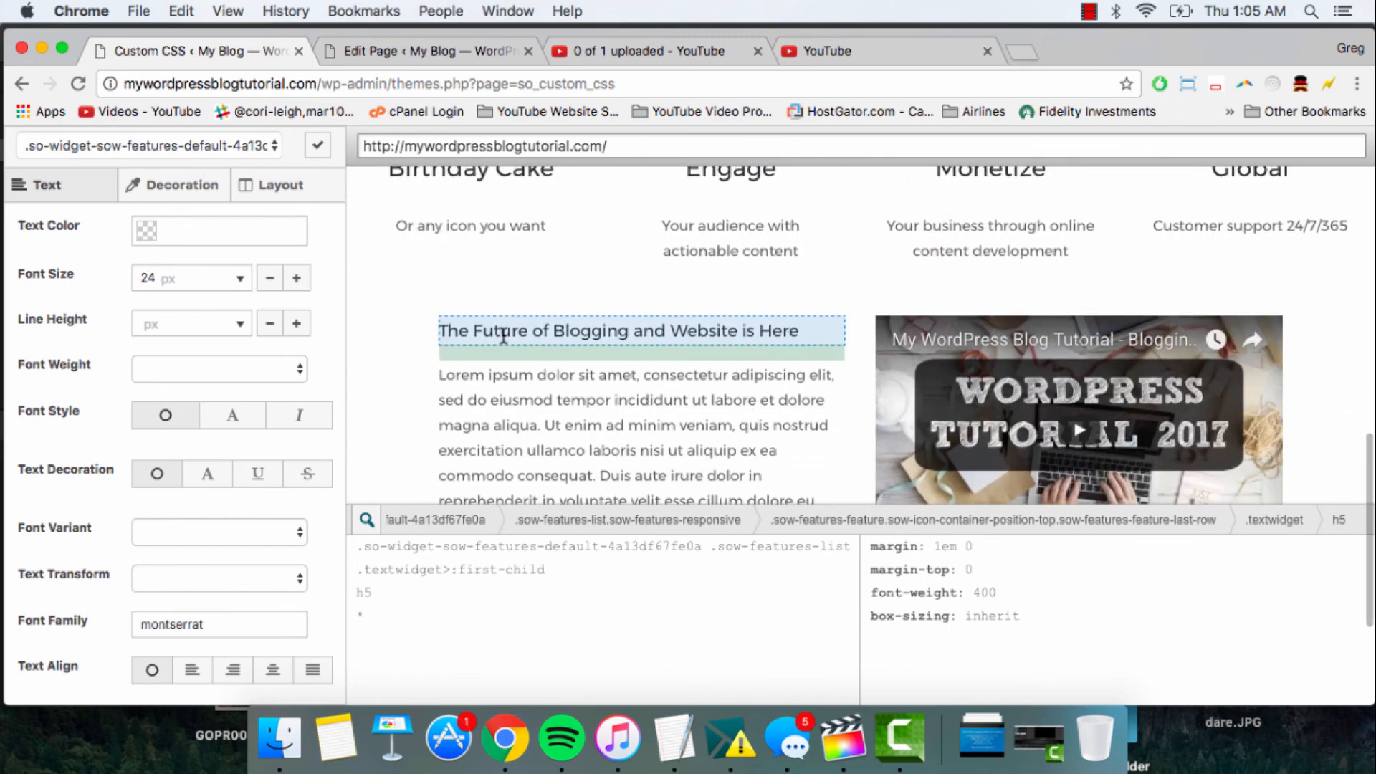
{"action": "left_click", "coordinate": [495, 330]}
{"action": "left_click", "coordinate": [173, 278]}
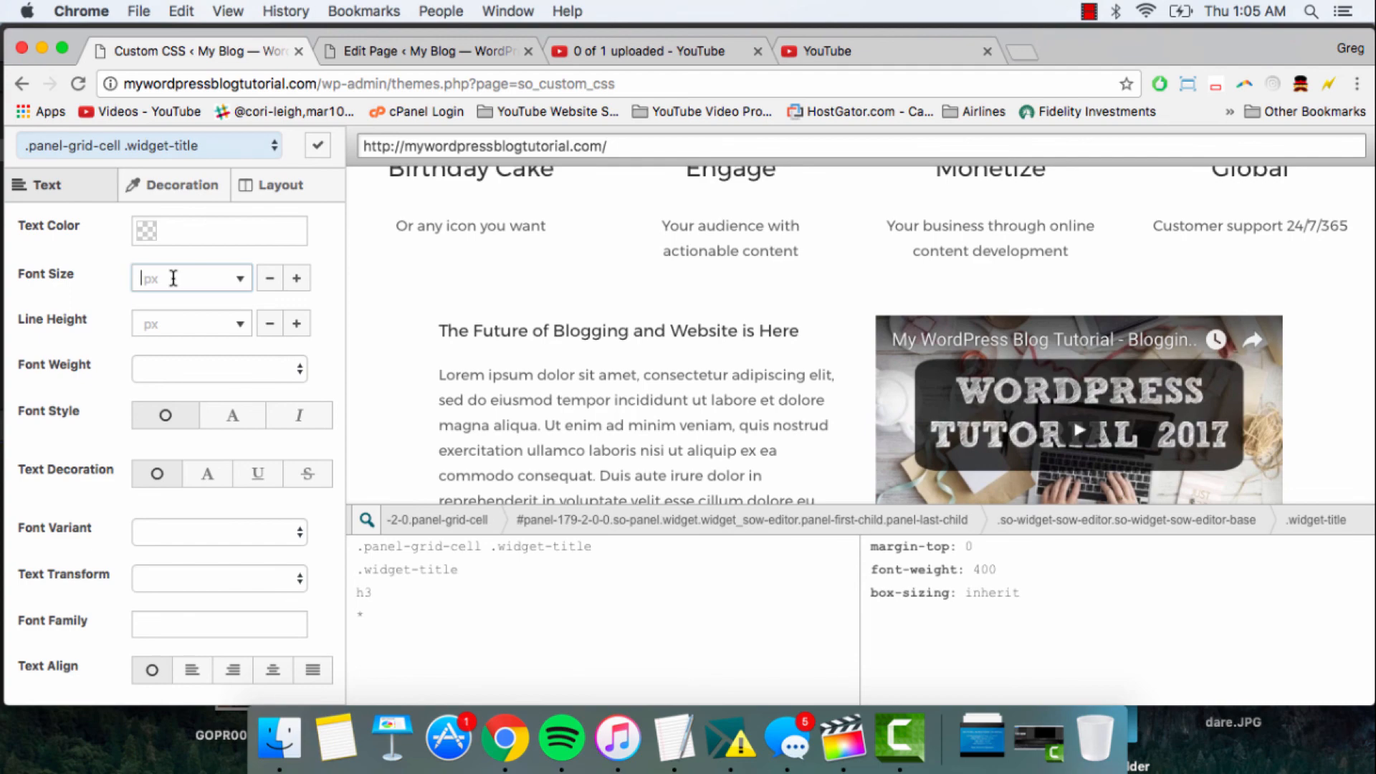
{"action": "type", "text": "24"}
- Select the "Thanks for checking out our website!" message and set its font size to 24 px
{"action": "scroll", "coordinate": [547, 369], "scroll_direction": "down", "scroll_amount": 5}
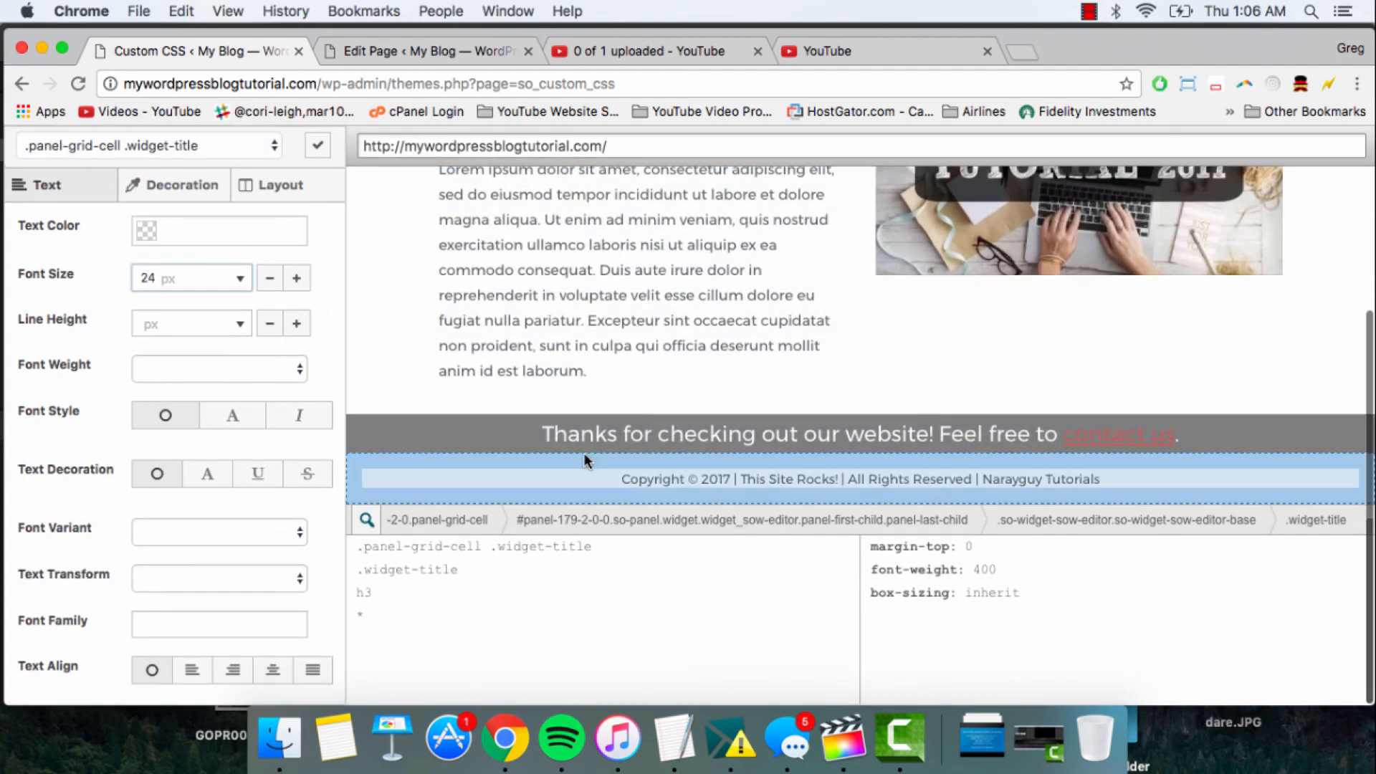
{"action": "left_click", "coordinate": [583, 434]}
{"action": "left_click", "coordinate": [187, 279]}
{"action": "type", "text": "2"}
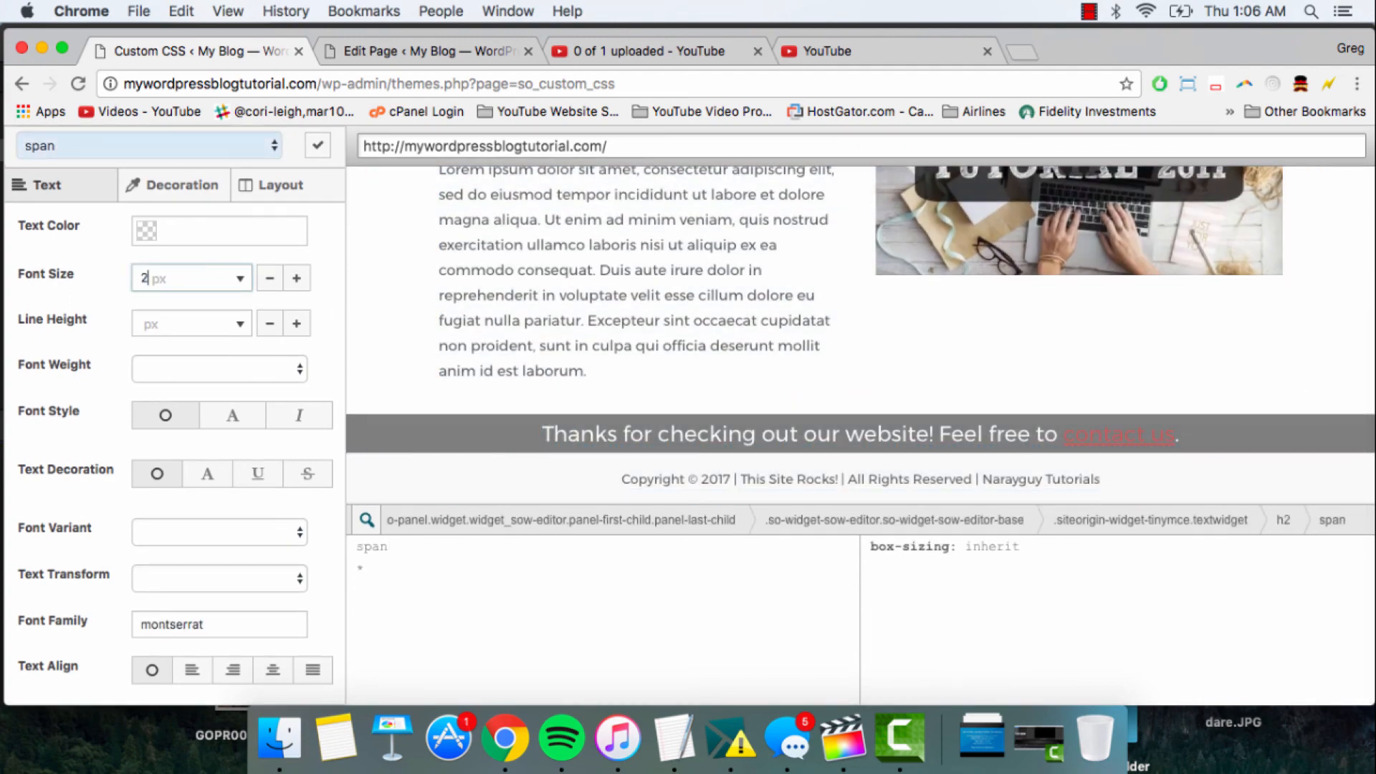
{"action": "type", "text": "4"}
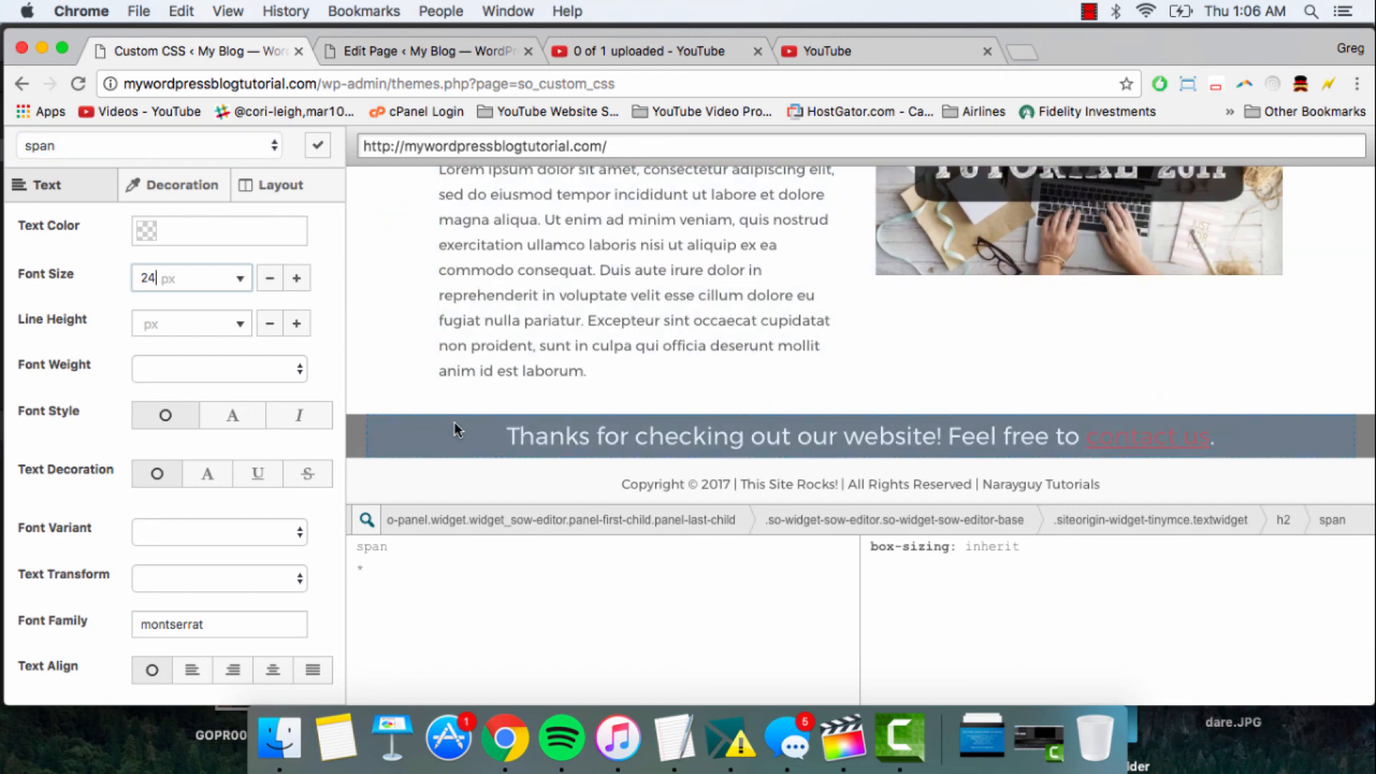
{"action": "left_click", "coordinate": [162, 329]}
{"action": "left_click", "coordinate": [154, 279]}
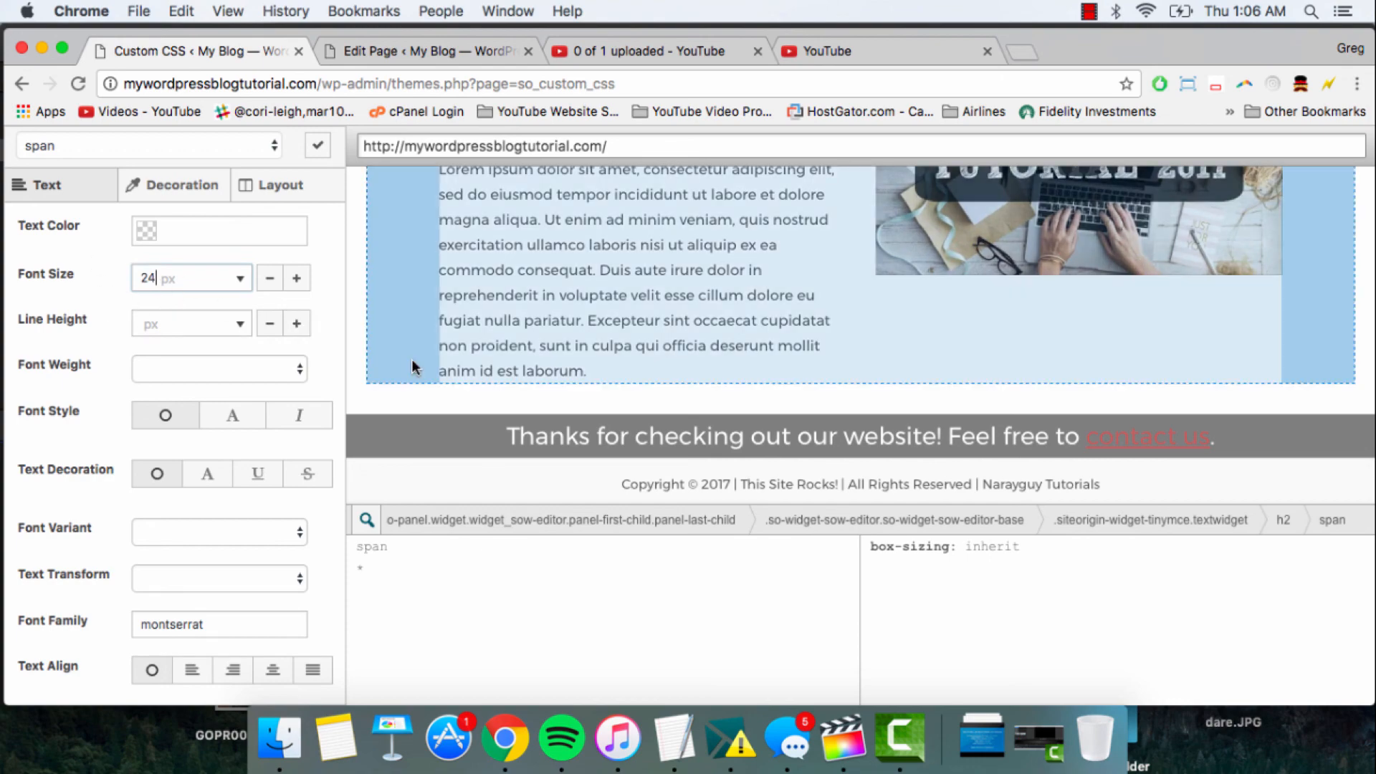
- Review the restyled front page in the preview and the available text styling options
{"action": "scroll", "coordinate": [411, 359], "scroll_direction": "up", "scroll_amount": 1}
{"action": "scroll", "coordinate": [411, 359], "scroll_direction": "up", "scroll_amount": 5}
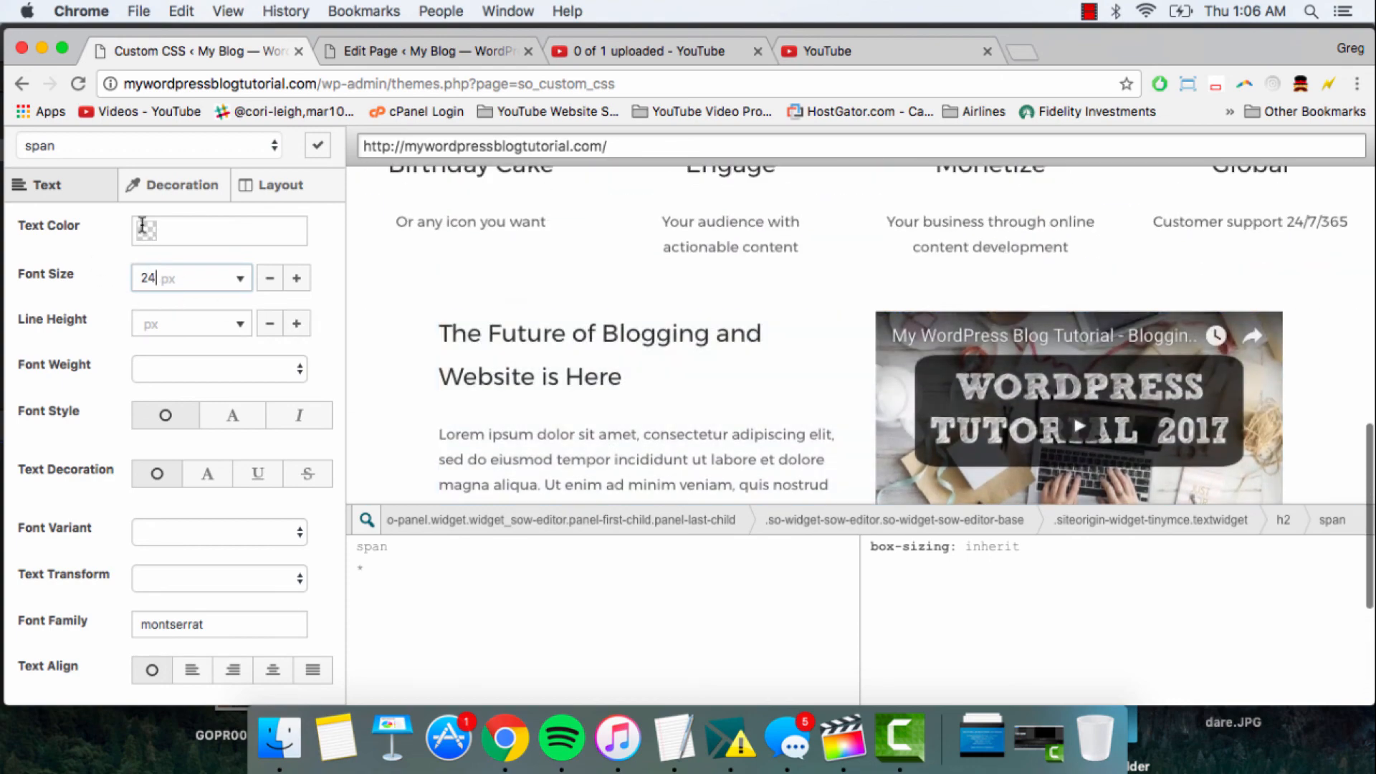
{"action": "scroll", "coordinate": [436, 385], "scroll_direction": "up", "scroll_amount": 5}
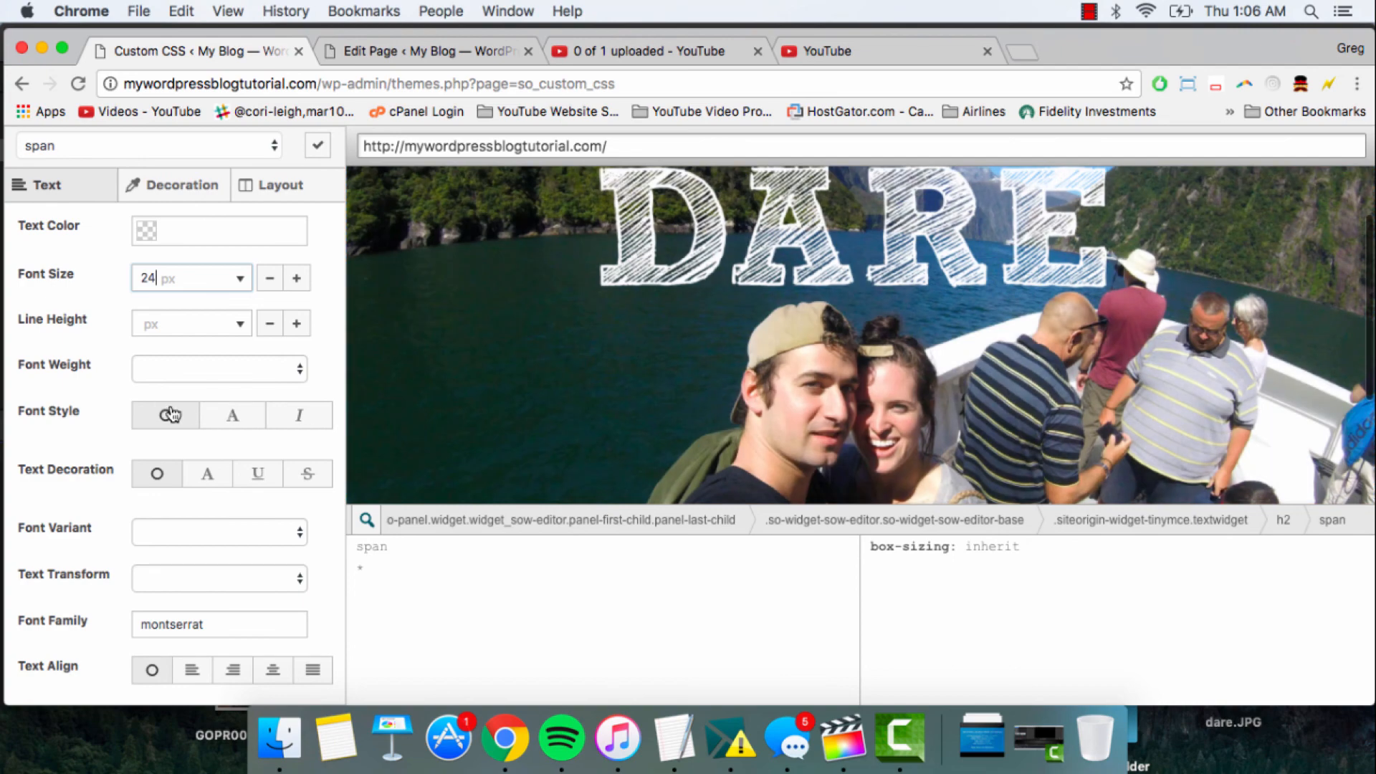
{"action": "scroll", "coordinate": [169, 414], "scroll_direction": "down", "scroll_amount": 4}
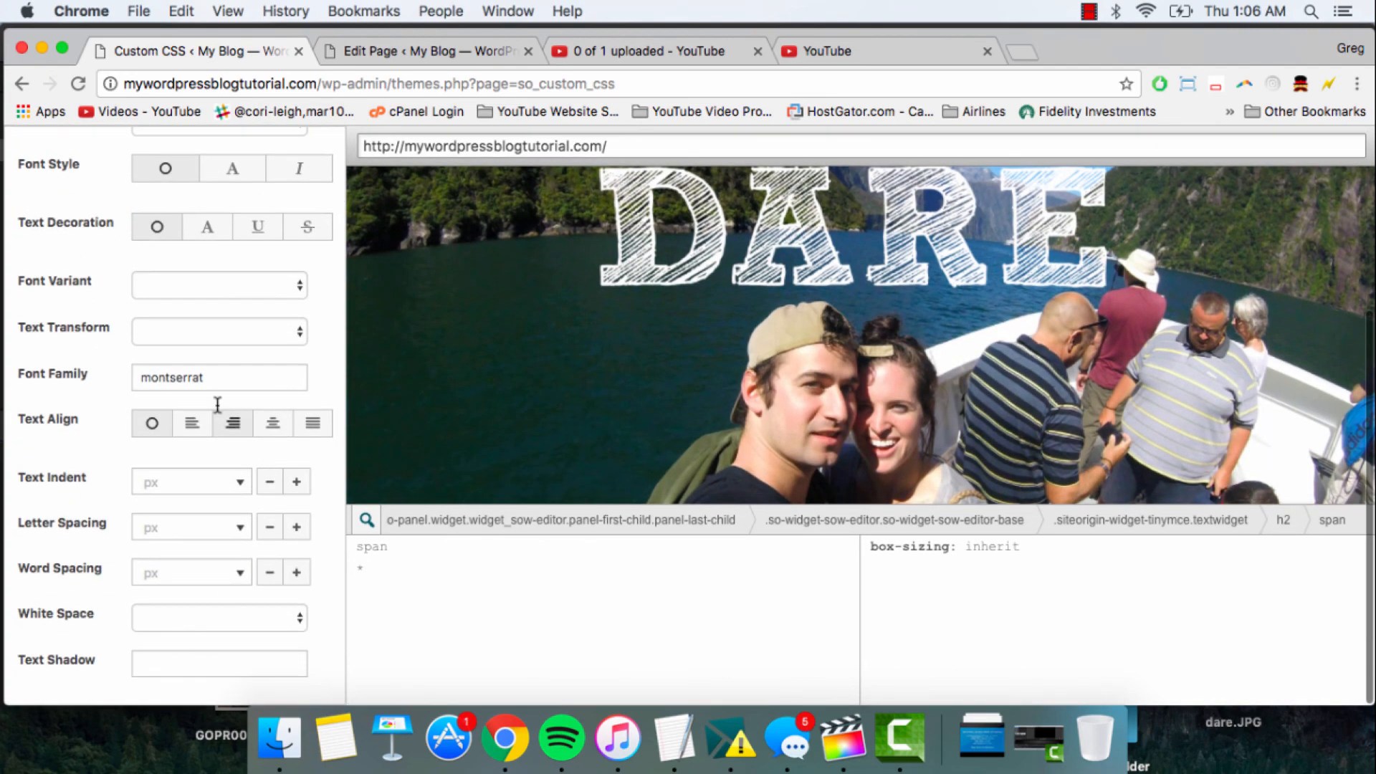
{"action": "scroll", "coordinate": [214, 403], "scroll_direction": "up", "scroll_amount": 4}
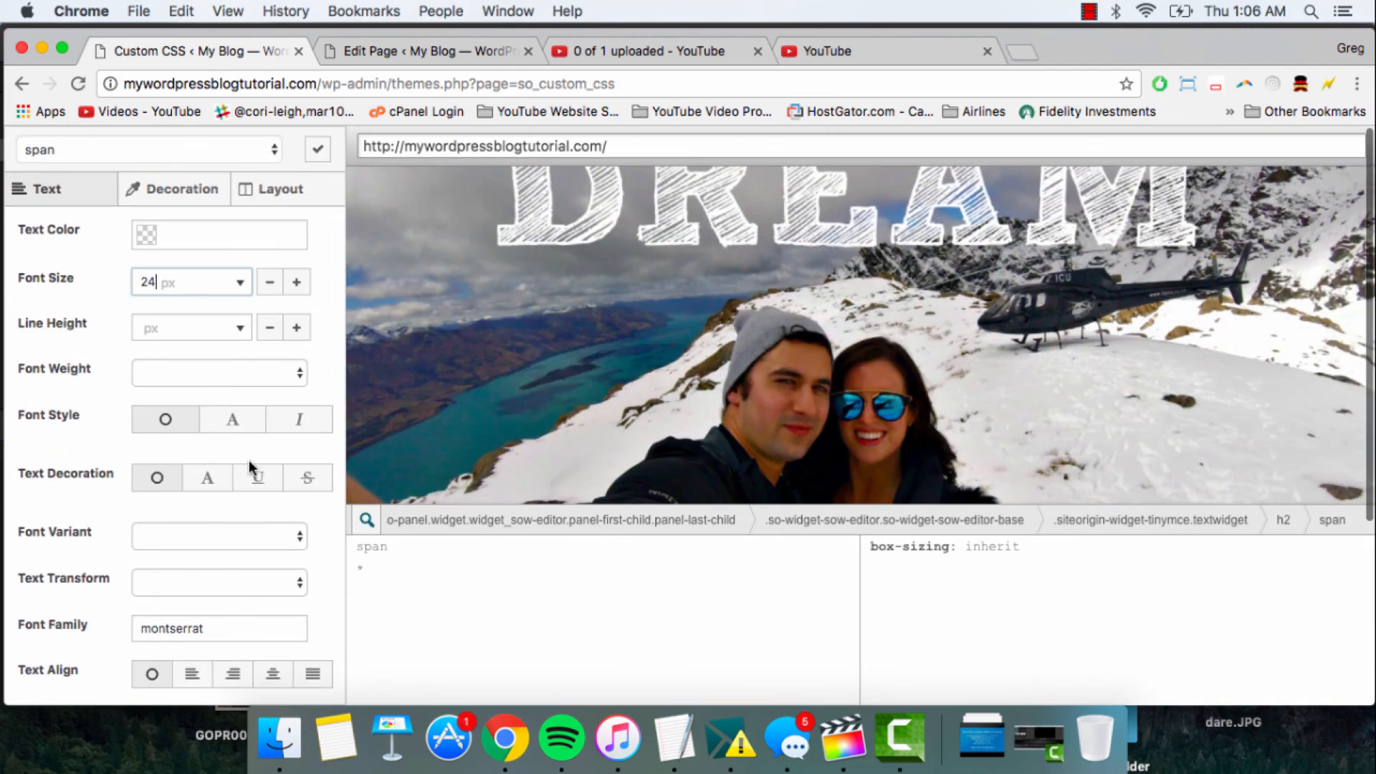
{"action": "scroll", "coordinate": [248, 460], "scroll_direction": "down", "scroll_amount": 4}
{"action": "scroll", "coordinate": [248, 460], "scroll_direction": "up", "scroll_amount": 4}
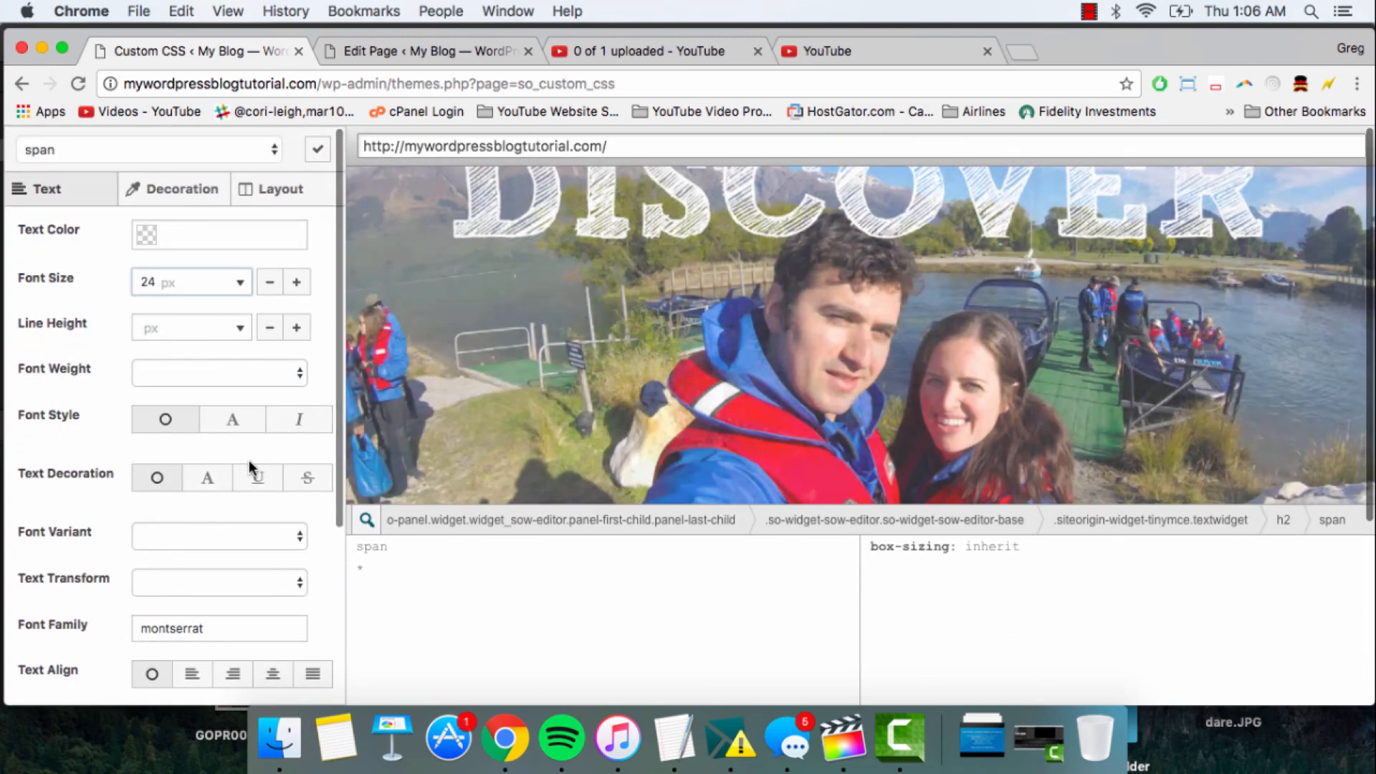
{"action": "scroll", "coordinate": [476, 479], "scroll_direction": "up", "scroll_amount": 3}
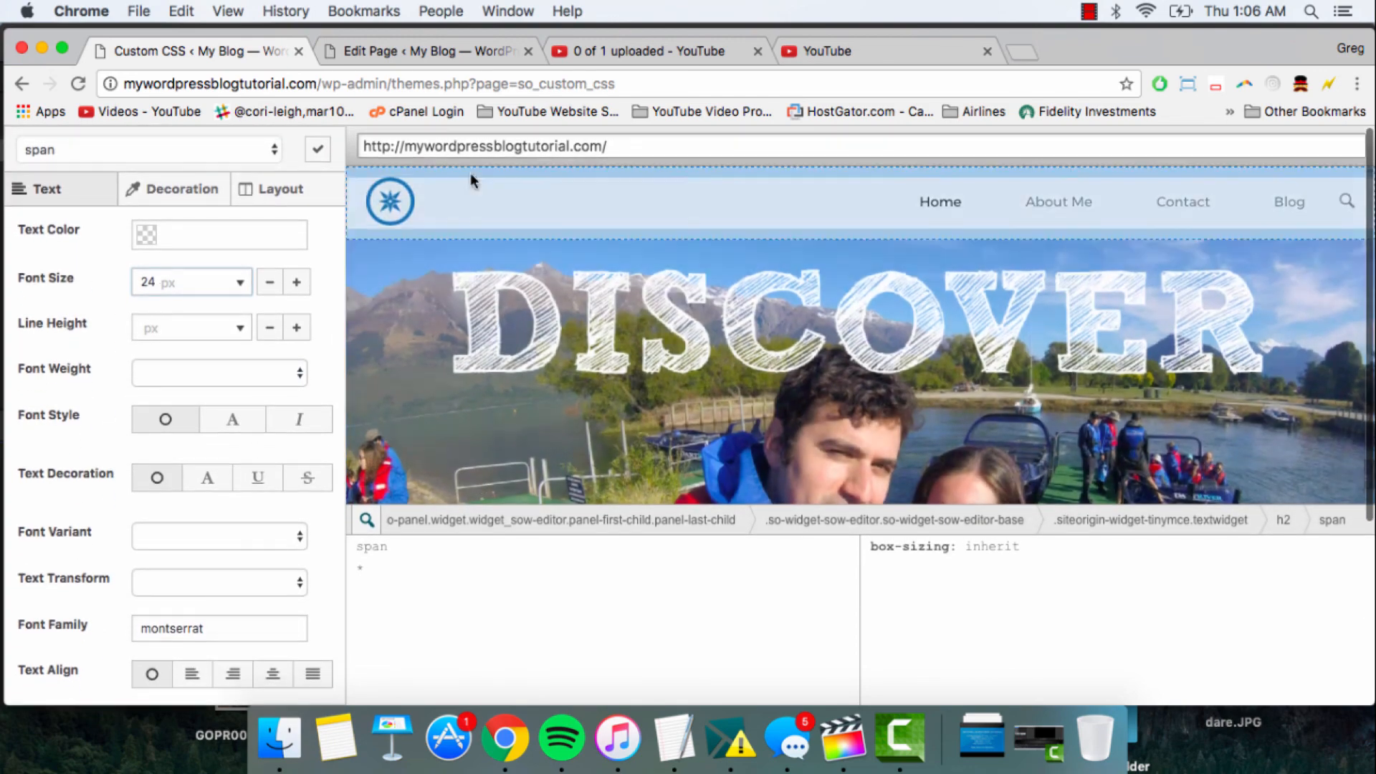
{"action": "scroll", "coordinate": [505, 401], "scroll_direction": "down", "scroll_amount": 6}
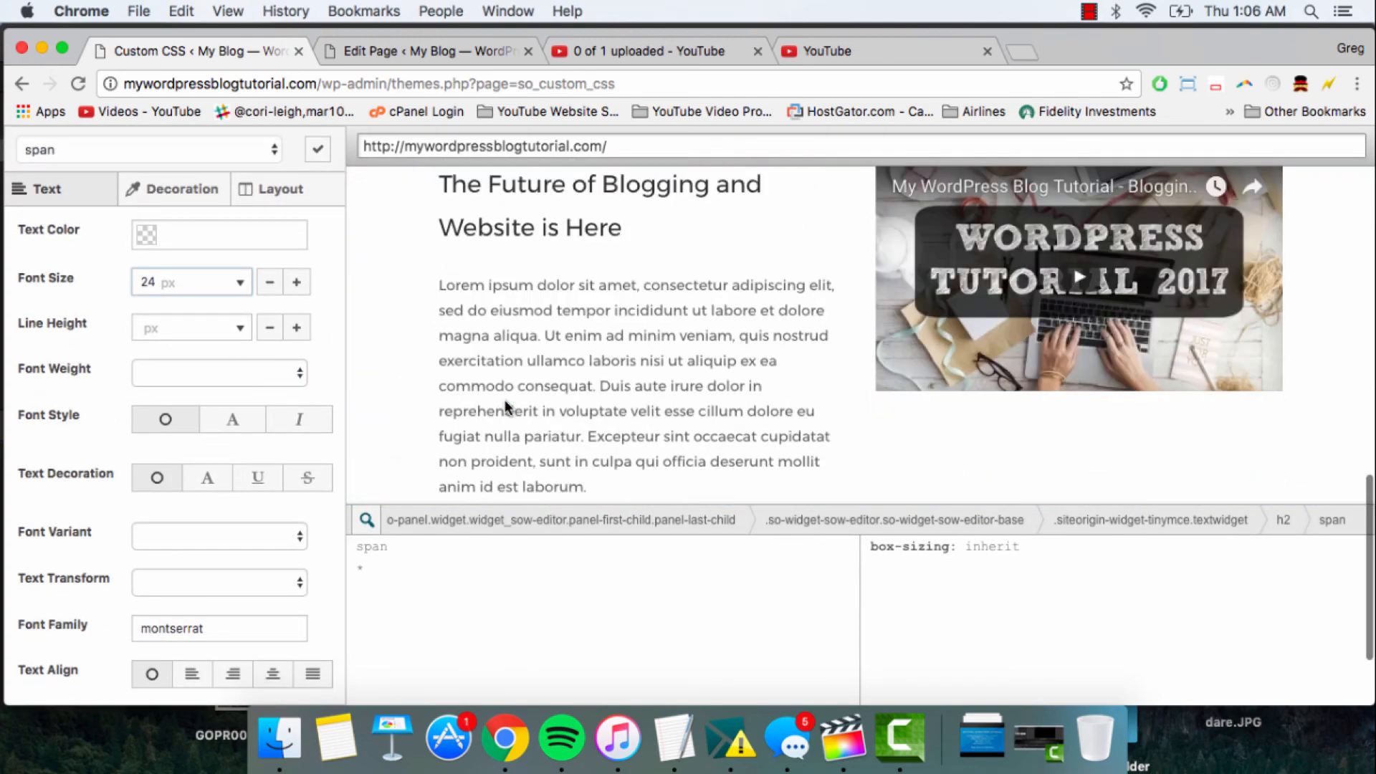
{"action": "scroll", "coordinate": [505, 405], "scroll_direction": "down", "scroll_amount": 2}
{"action": "scroll", "coordinate": [504, 405], "scroll_direction": "up", "scroll_amount": 8}
{"action": "scroll", "coordinate": [507, 407], "scroll_direction": "down", "scroll_amount": 4}
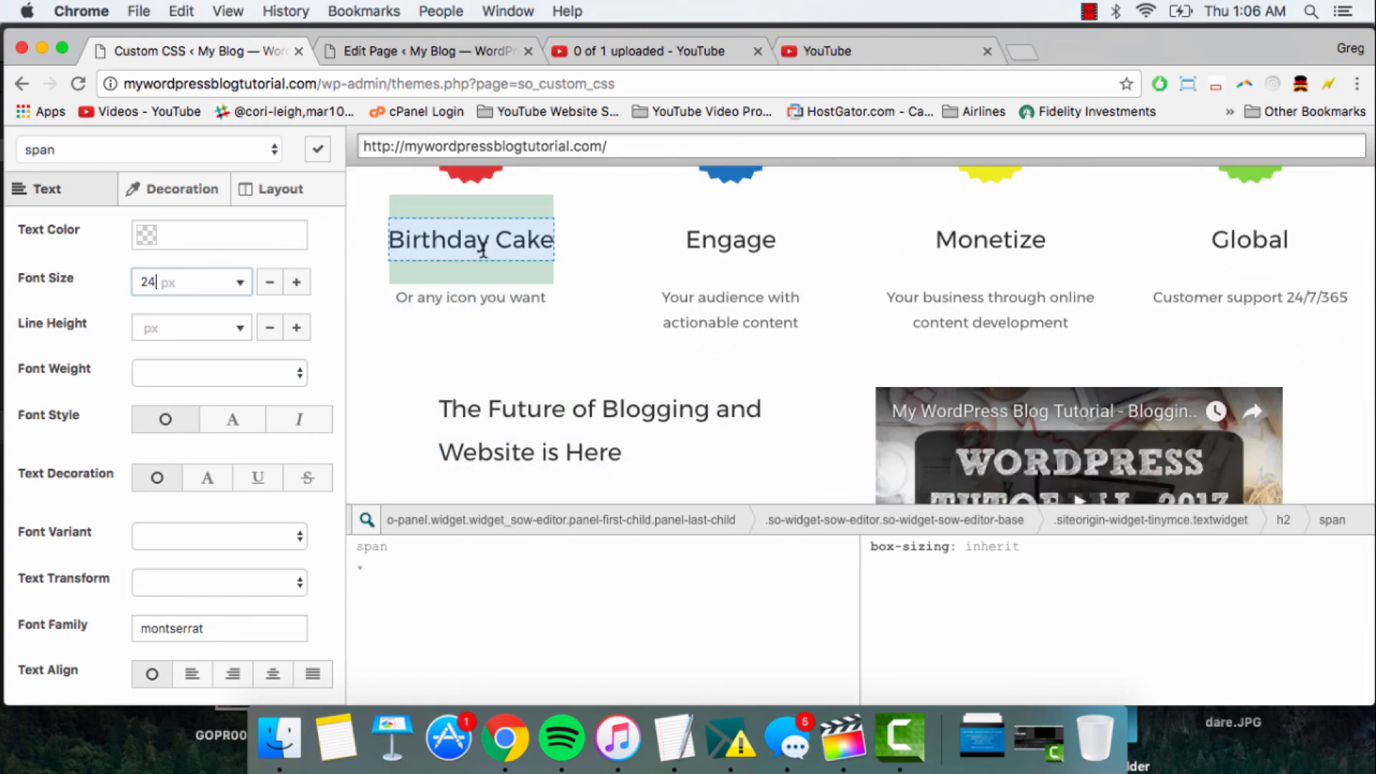
{"action": "scroll", "coordinate": [473, 244], "scroll_direction": "up", "scroll_amount": 5}
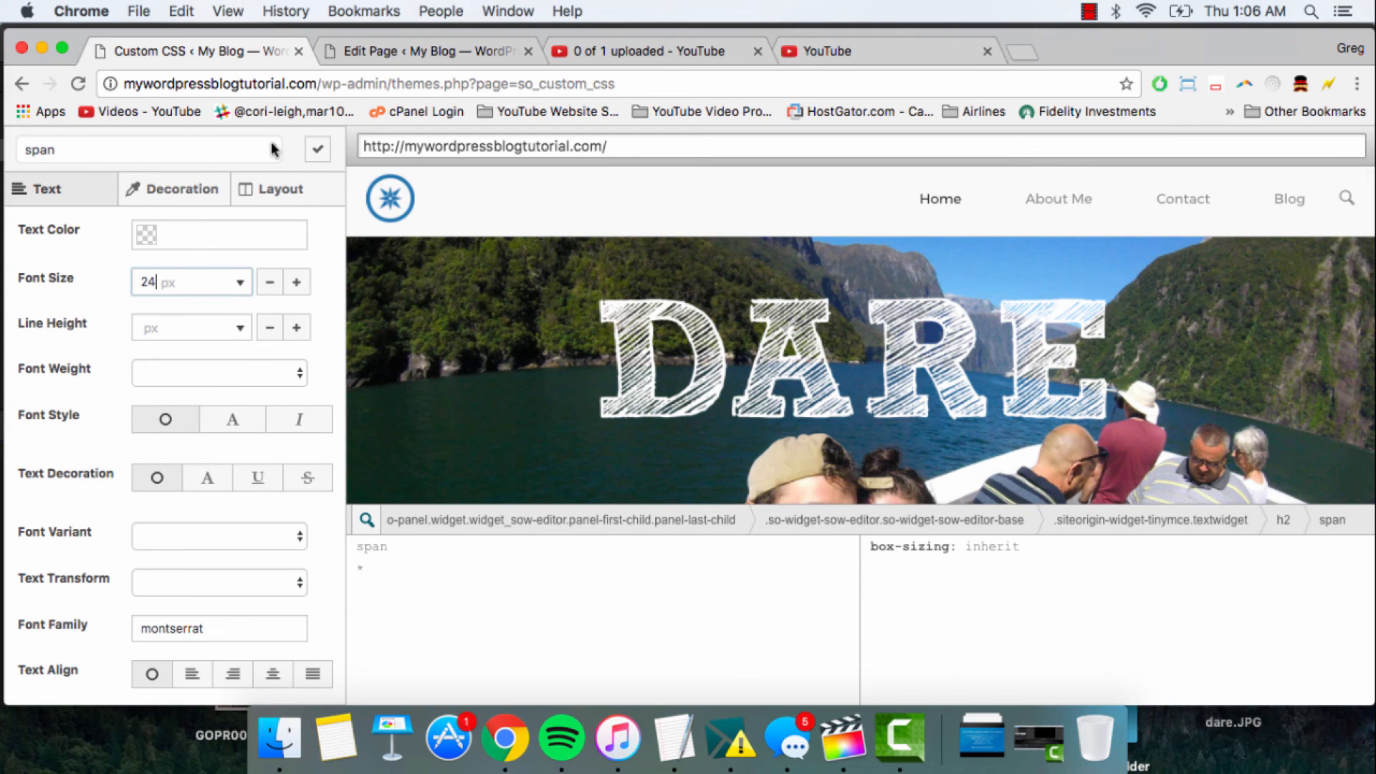
- Finish the visual editing, check the generated rules in the custom CSS code, and save the CSS
{"action": "left_click", "coordinate": [318, 152]}
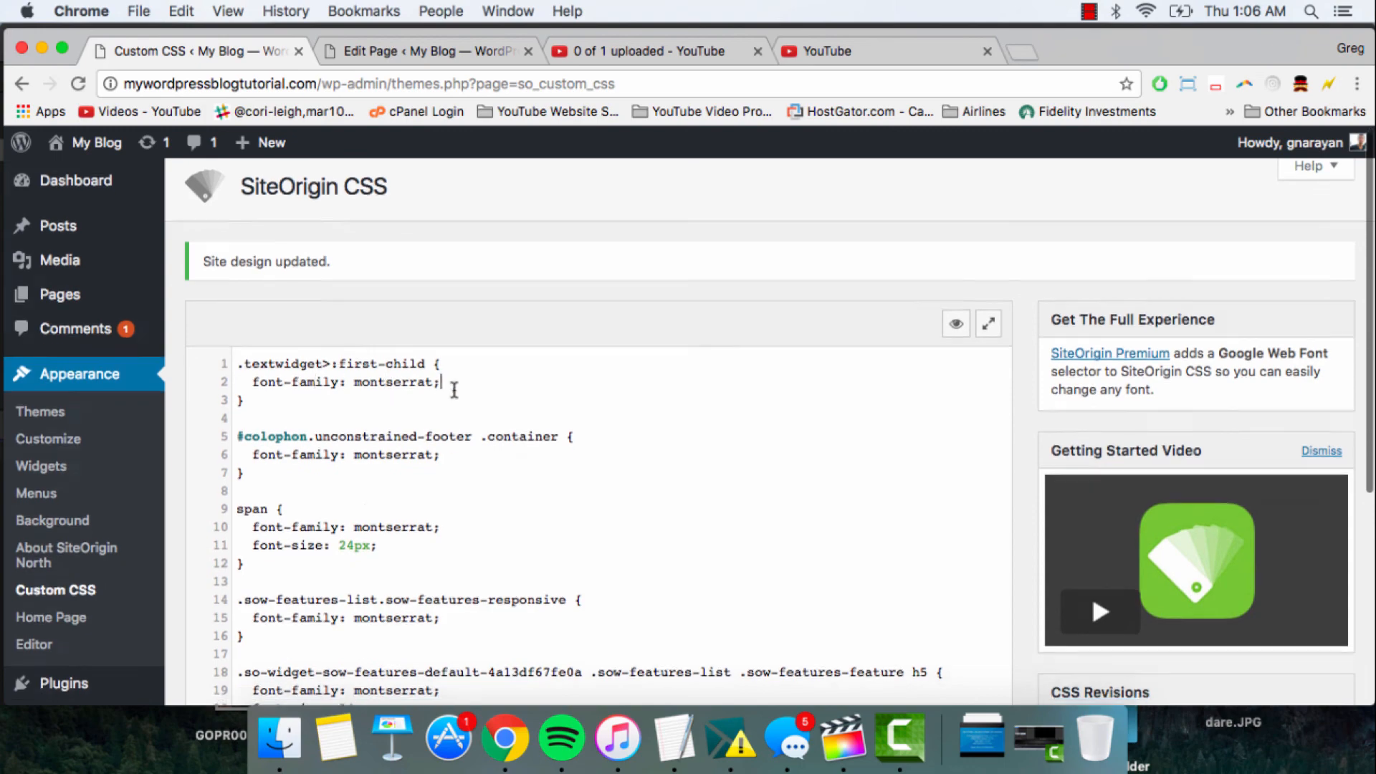
{"action": "scroll", "coordinate": [451, 358], "scroll_direction": "down", "scroll_amount": 8}
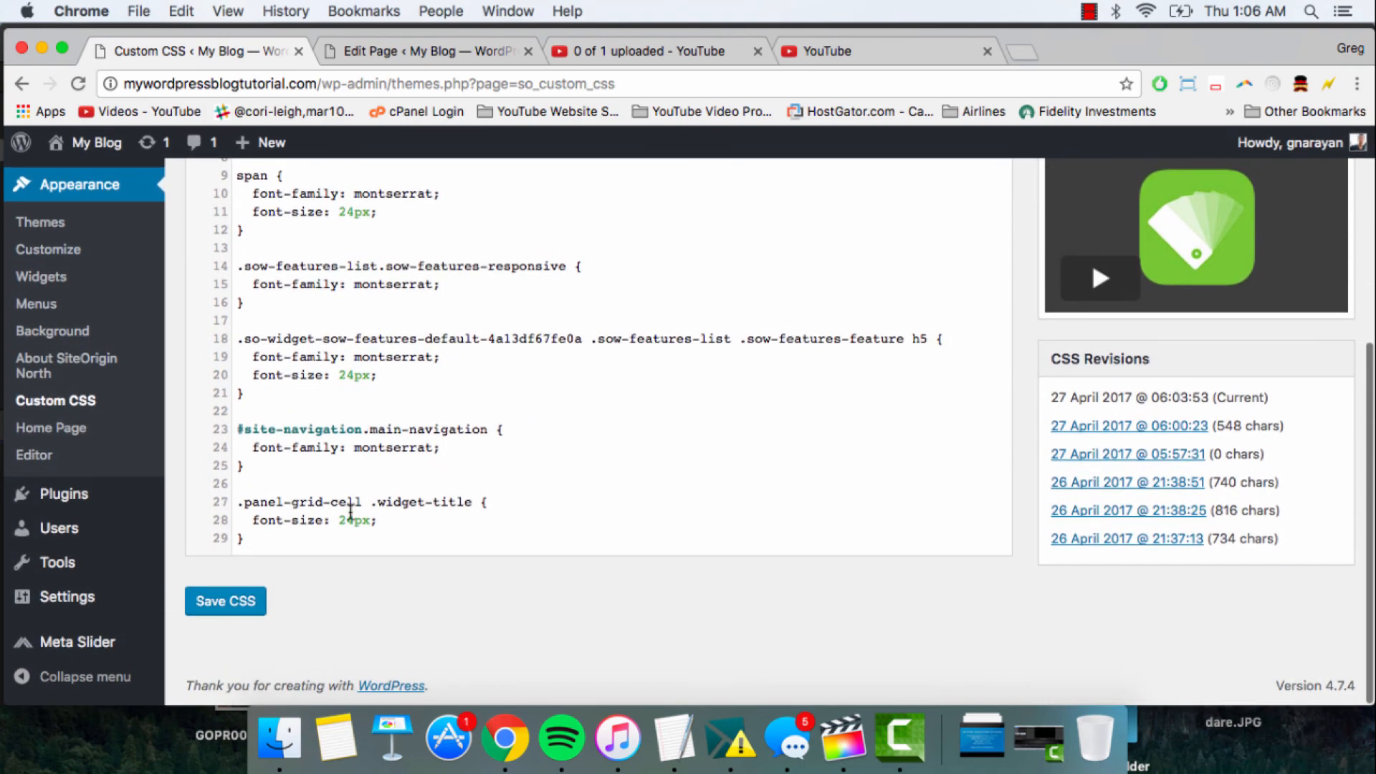
{"action": "scroll", "coordinate": [350, 513], "scroll_direction": "up", "scroll_amount": 8}
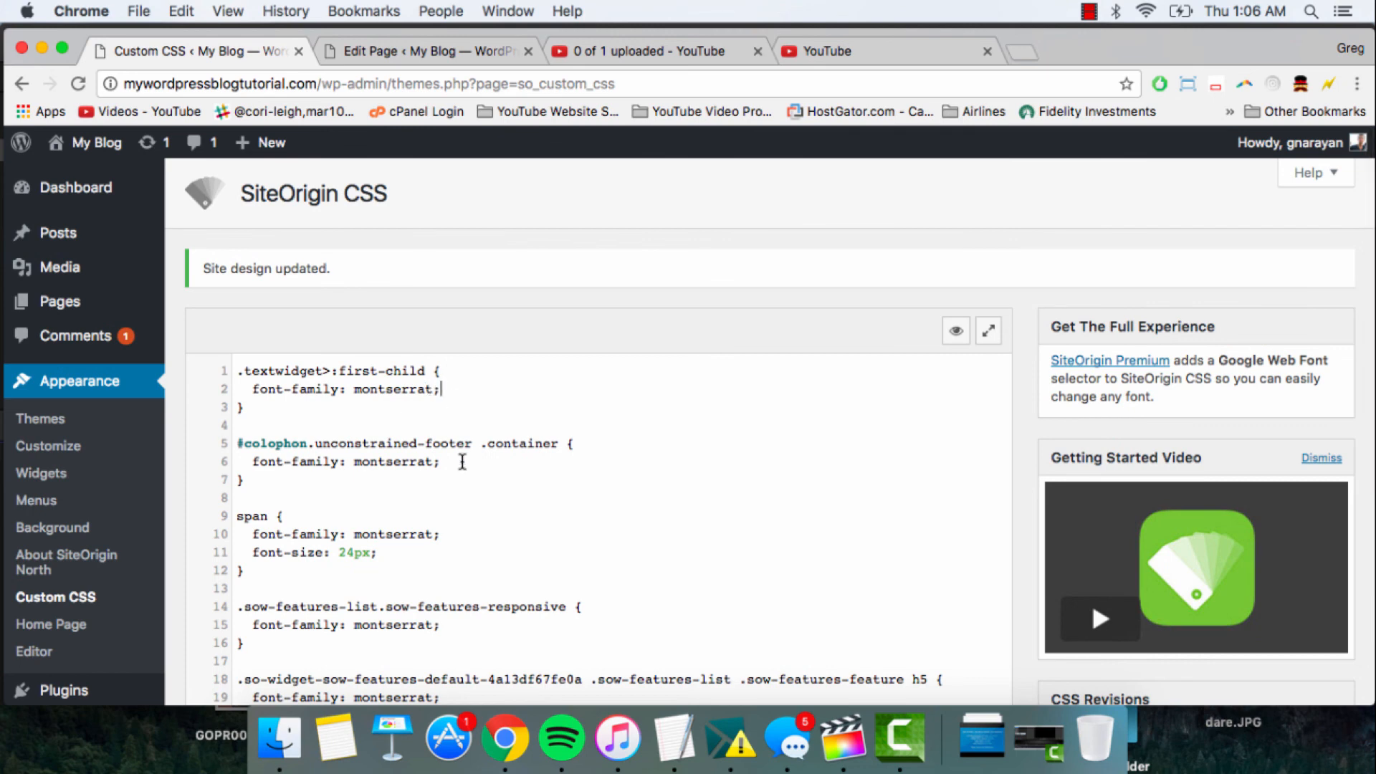
{"action": "scroll", "coordinate": [423, 537], "scroll_direction": "down", "scroll_amount": 3}
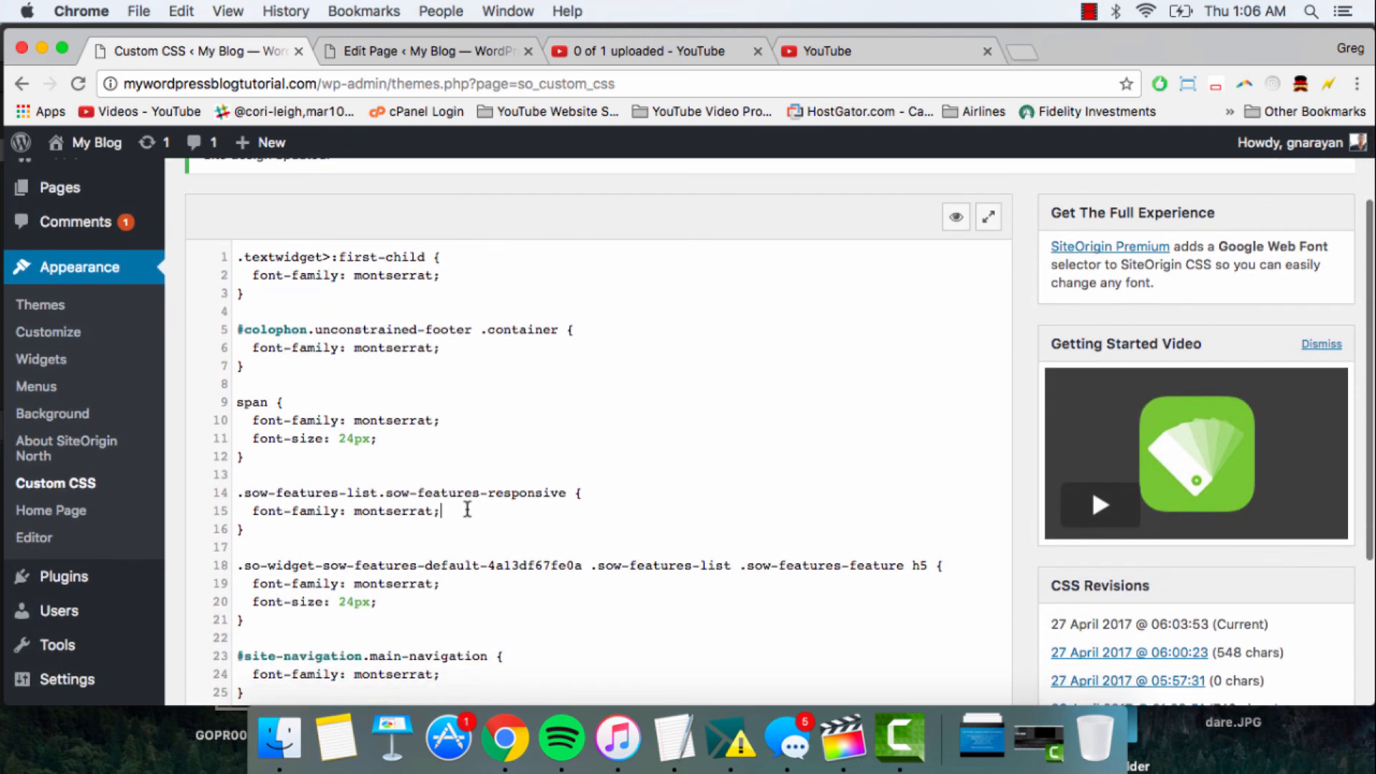
{"action": "scroll", "coordinate": [467, 508], "scroll_direction": "down", "scroll_amount": 6}
{"action": "left_click", "coordinate": [250, 607]}
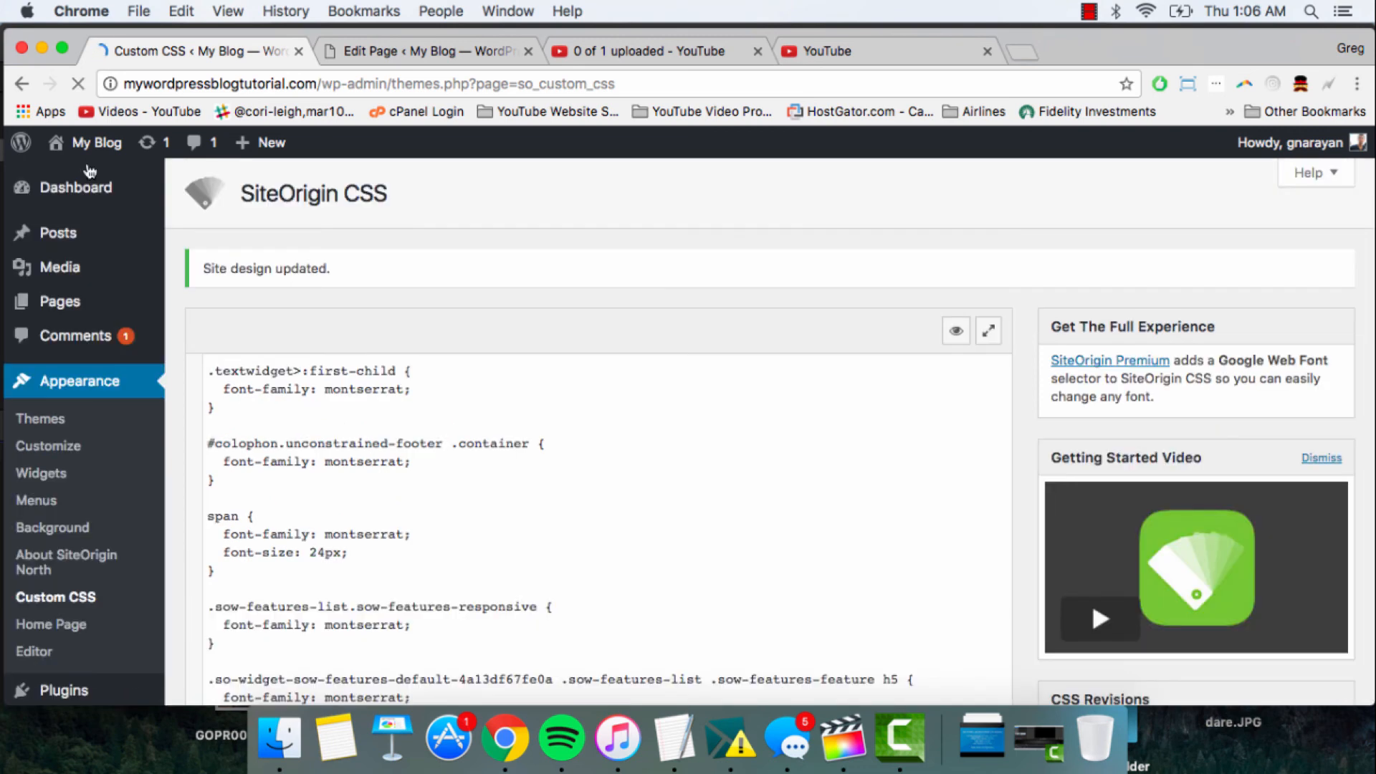
- Open the live site and examine the fonts and heading sizes across the front page
{"action": "left_click", "coordinate": [91, 146]}
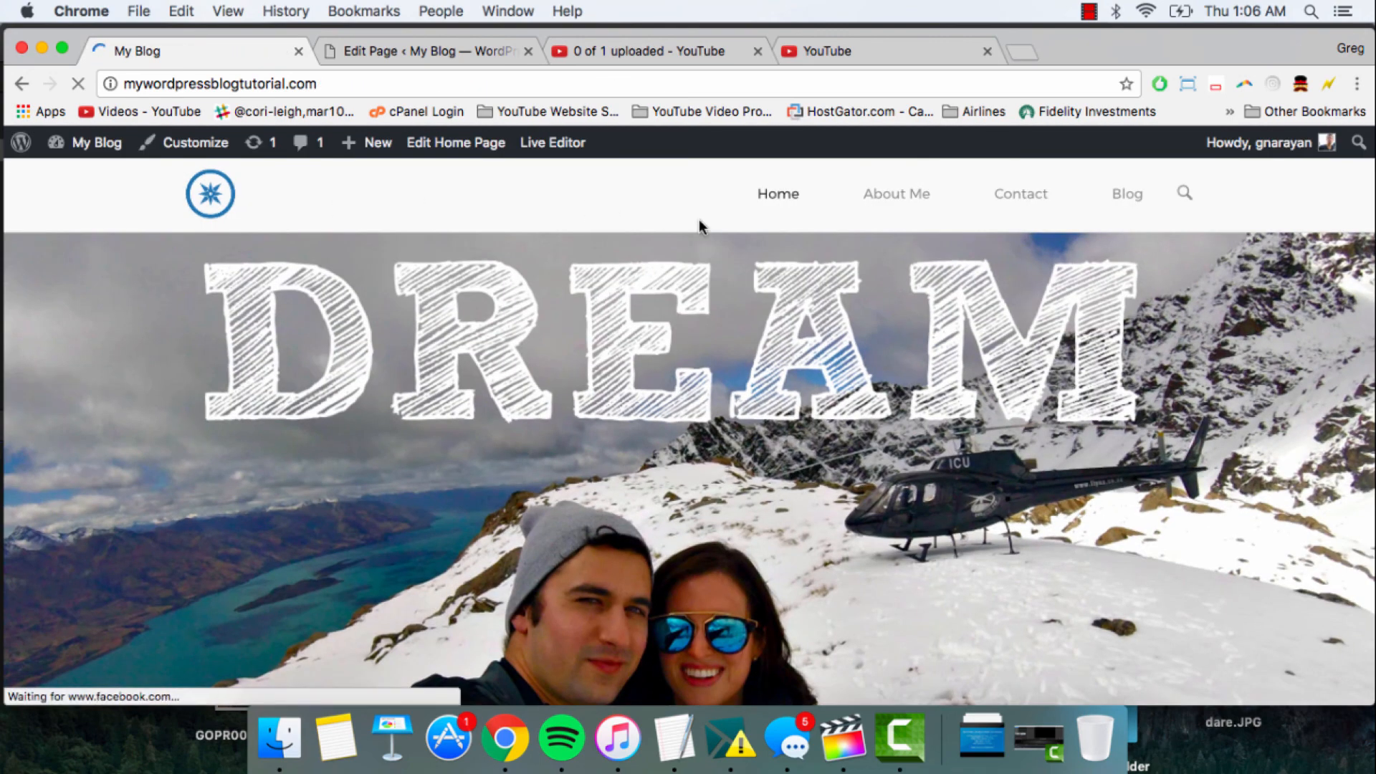
{"action": "scroll", "coordinate": [699, 218], "scroll_direction": "down", "scroll_amount": 6}
{"action": "scroll", "coordinate": [698, 218], "scroll_direction": "down", "scroll_amount": 5}
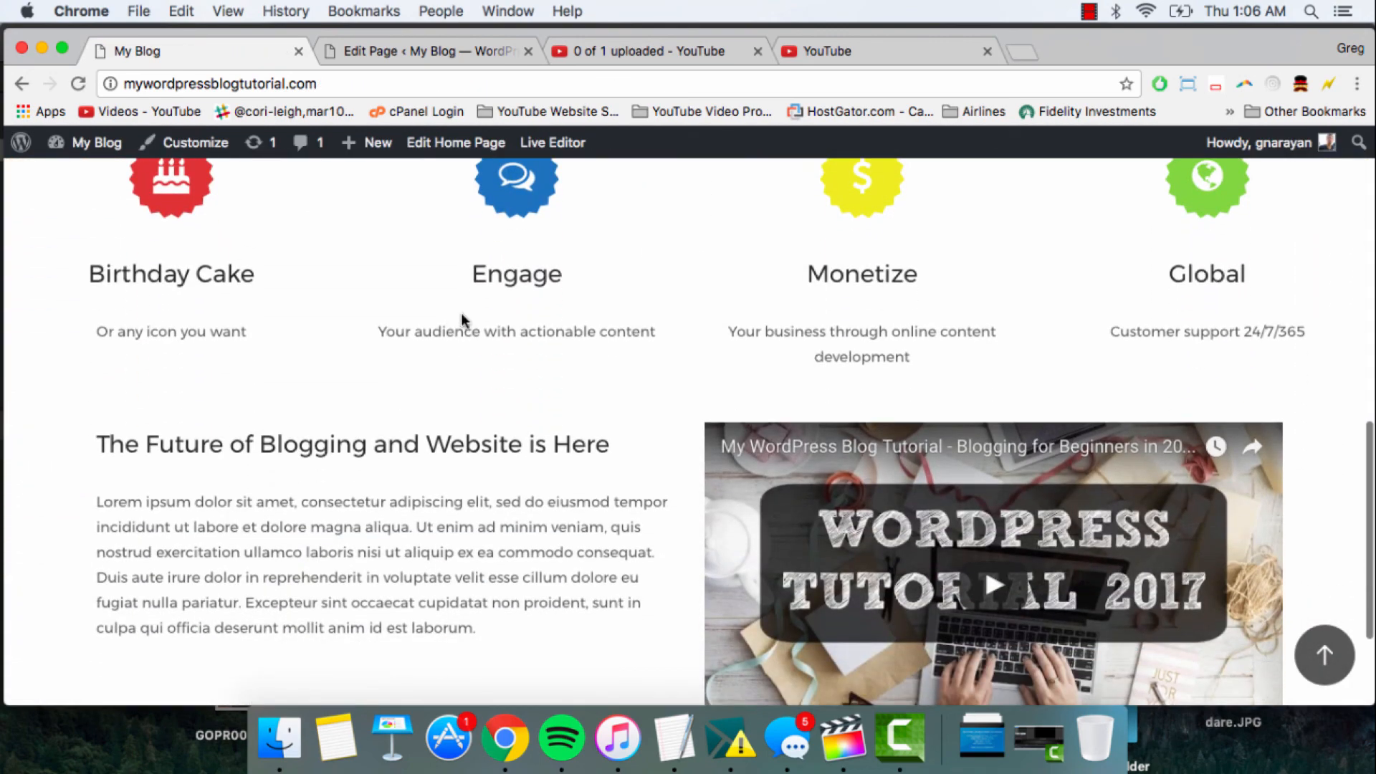
{"action": "left_click_drag", "start_coordinate": [467, 279], "coordinate": [569, 284]}
{"action": "left_click", "coordinate": [230, 273]}
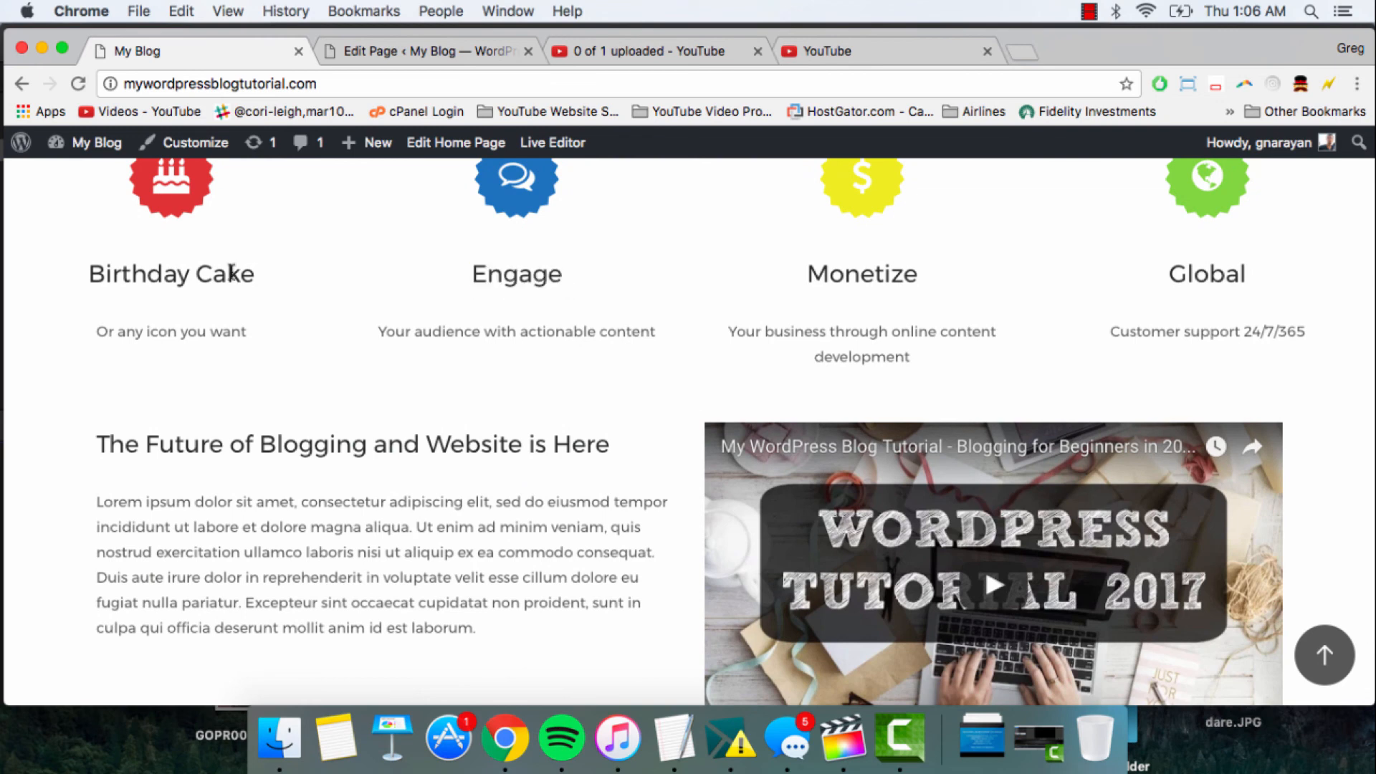
{"action": "left_click_drag", "start_coordinate": [254, 275], "coordinate": [83, 273]}
{"action": "left_click", "coordinate": [163, 351]}
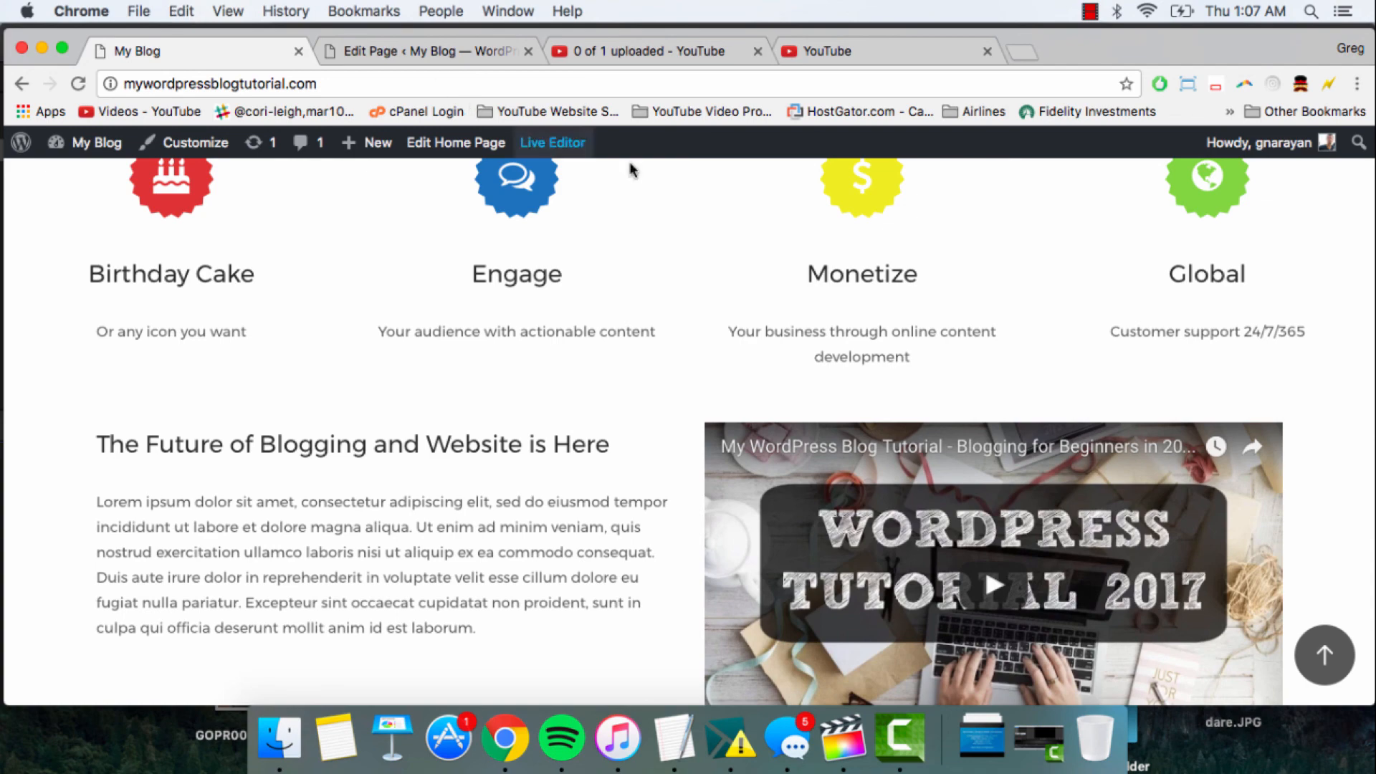
{"action": "scroll", "coordinate": [783, 316], "scroll_direction": "up", "scroll_amount": 7}
{"action": "scroll", "coordinate": [860, 344], "scroll_direction": "down", "scroll_amount": 4}
{"action": "scroll", "coordinate": [900, 380], "scroll_direction": "down", "scroll_amount": 5}
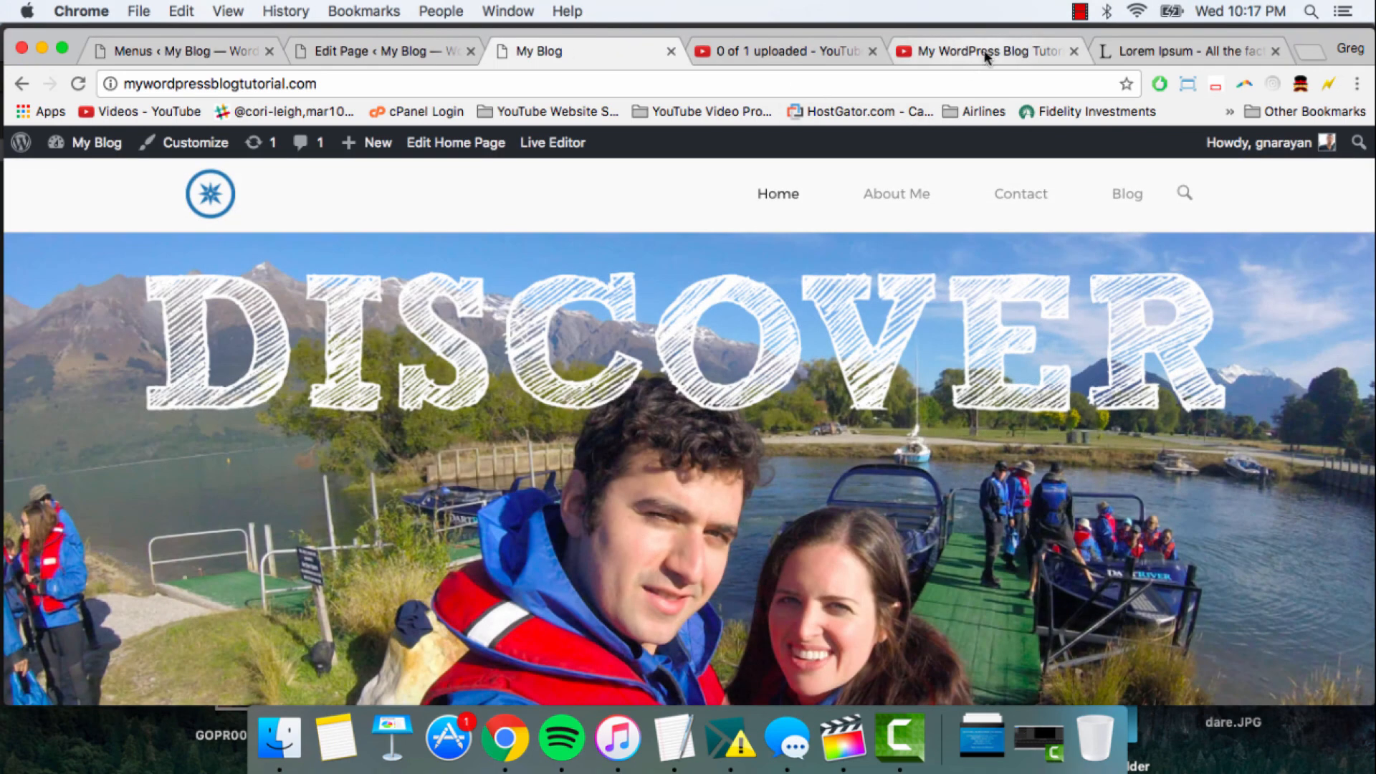
- Check the WordPress tutorial video and the ongoing video upload on YouTube, and return to the blog's front page
{"action": "left_click", "coordinate": [987, 57]}
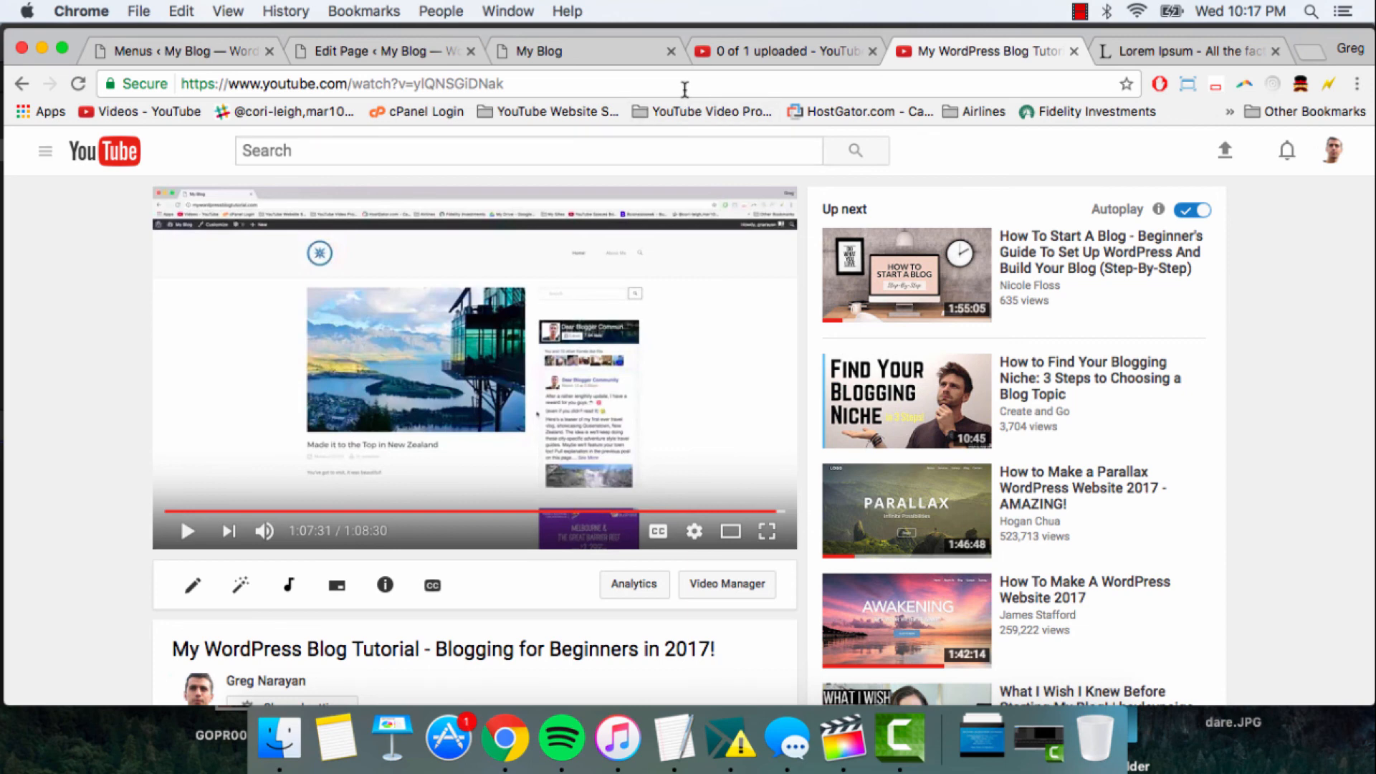
{"action": "left_click", "coordinate": [752, 51]}
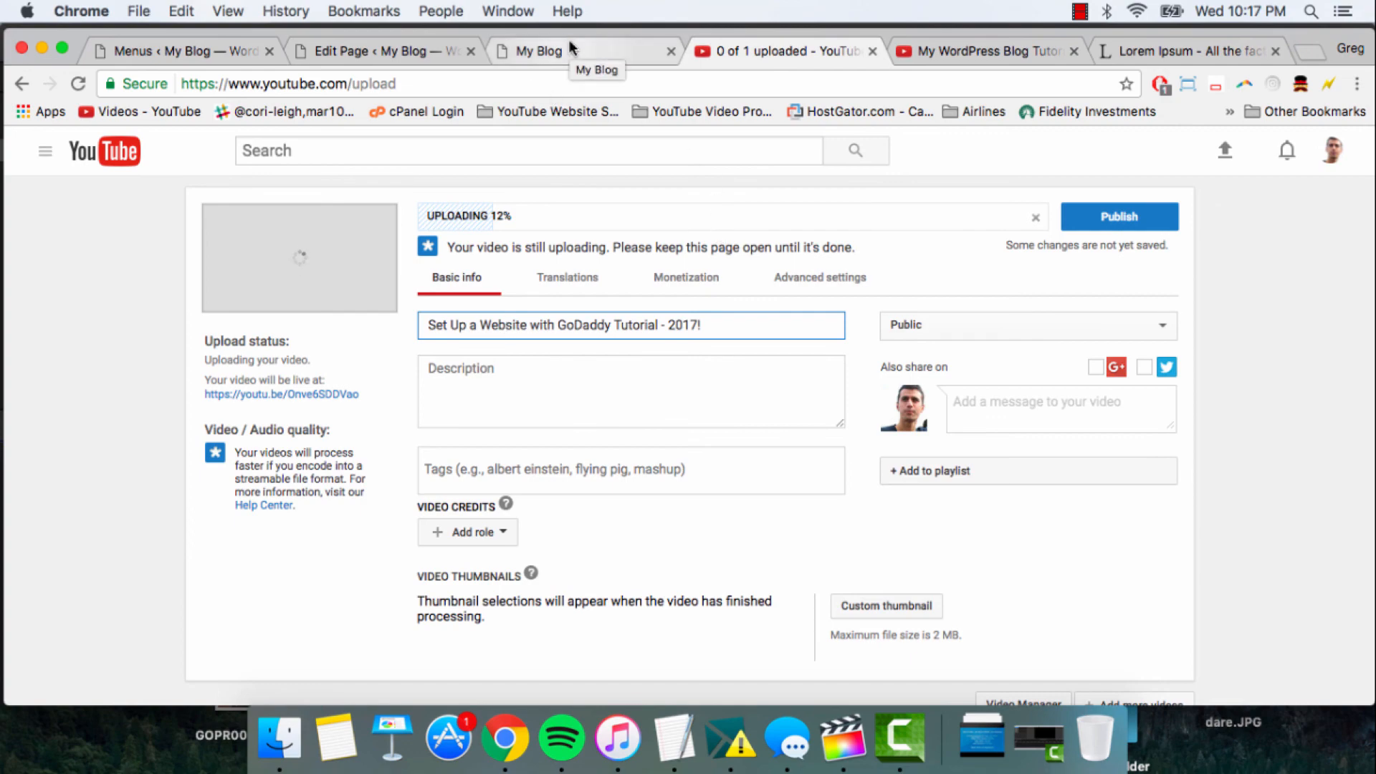
{"action": "left_click", "coordinate": [588, 54]}
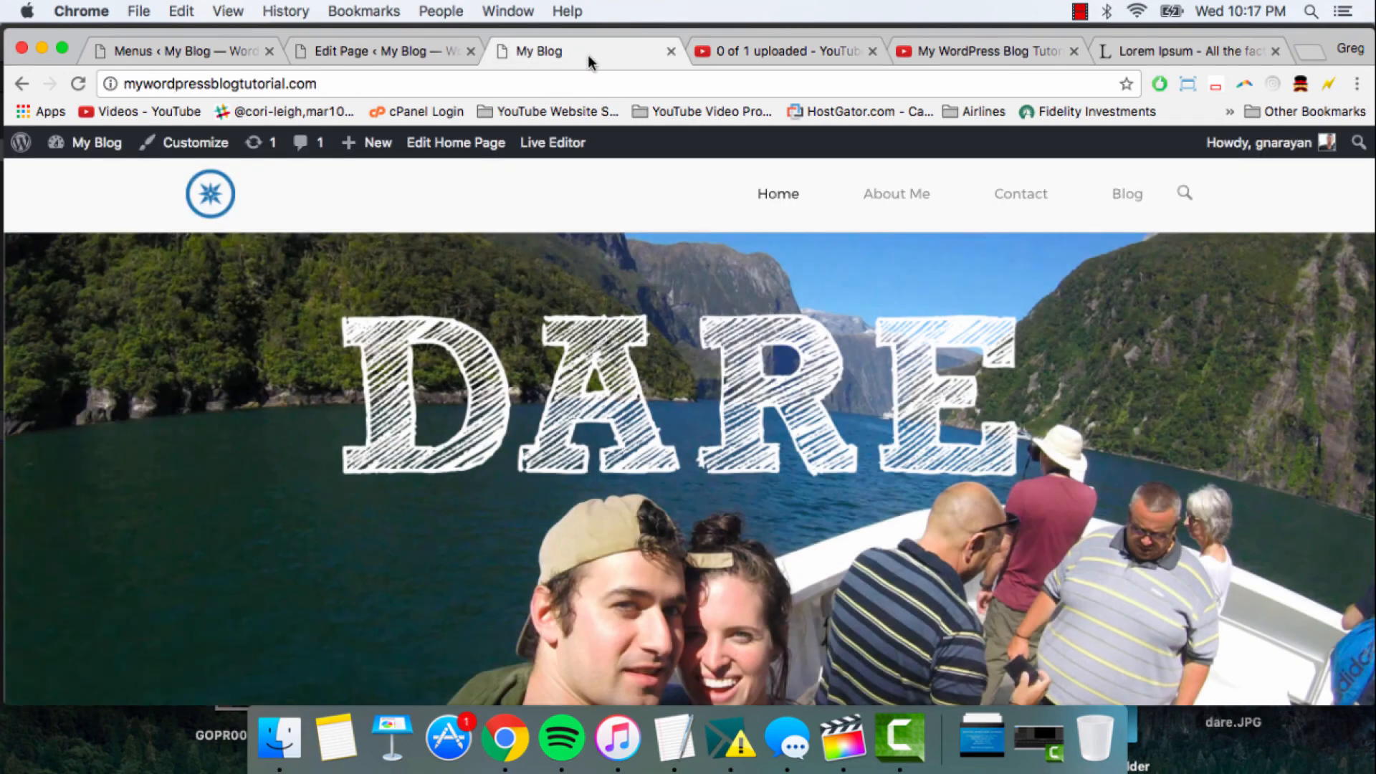
- Go back through the front page slider to the DREAM slide and examine the feature icons below it
{"action": "scroll", "coordinate": [578, 252], "scroll_direction": "down", "scroll_amount": 4}
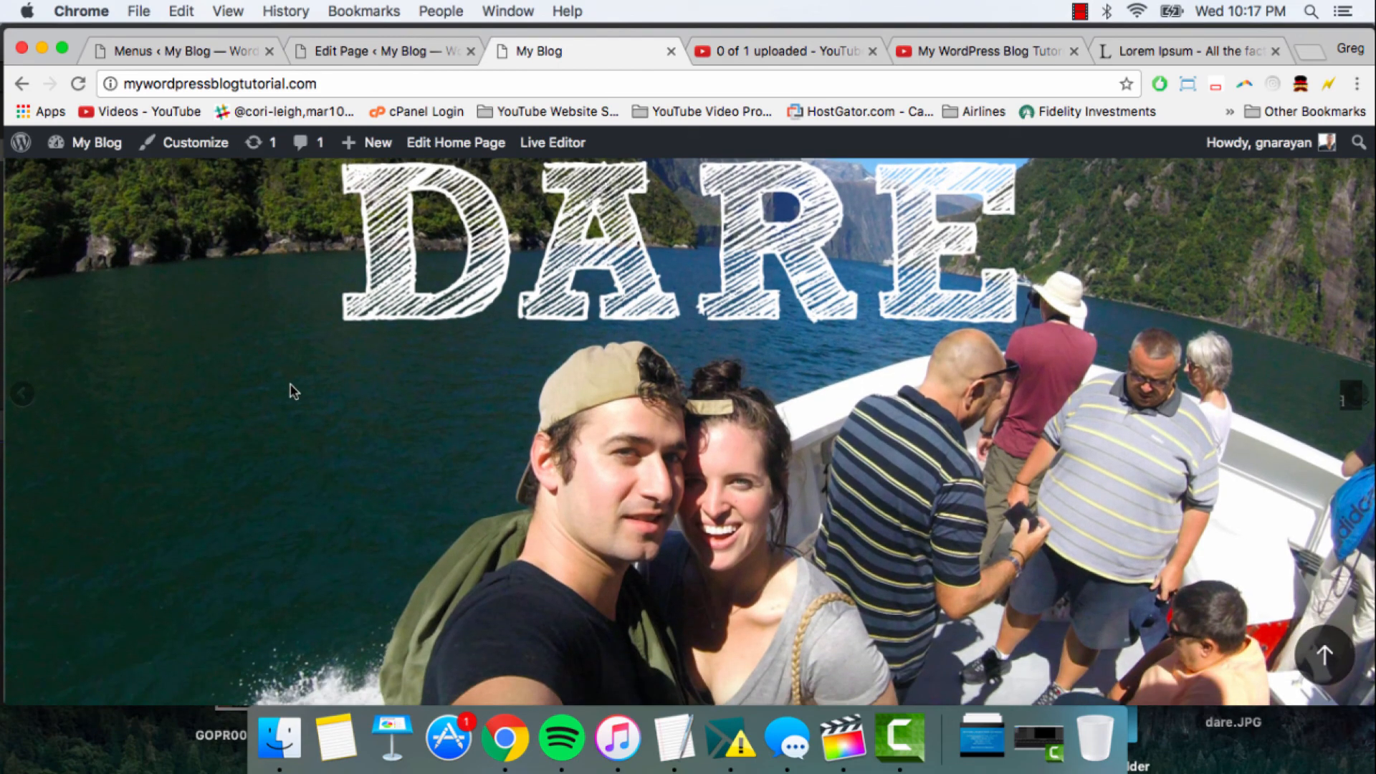
{"action": "left_click", "coordinate": [32, 399]}
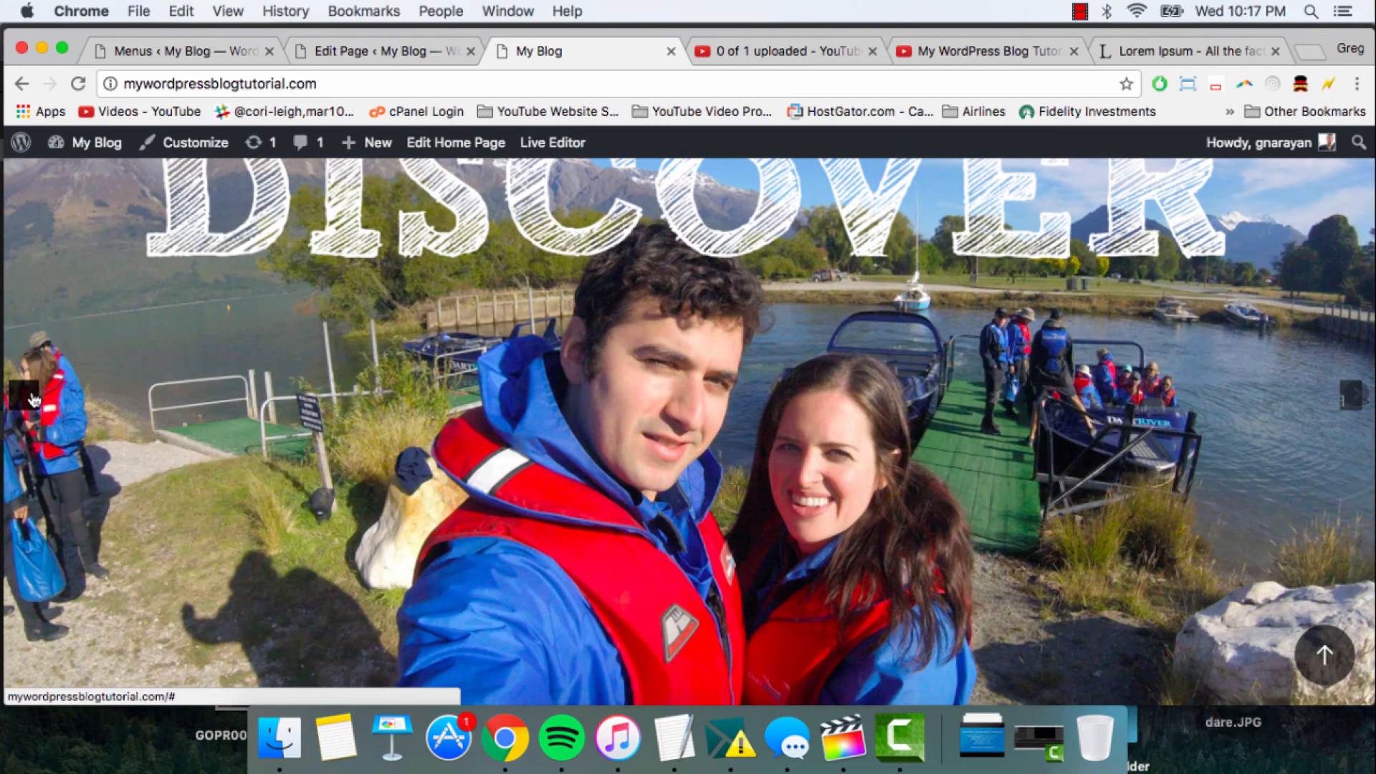
{"action": "left_click", "coordinate": [32, 398]}
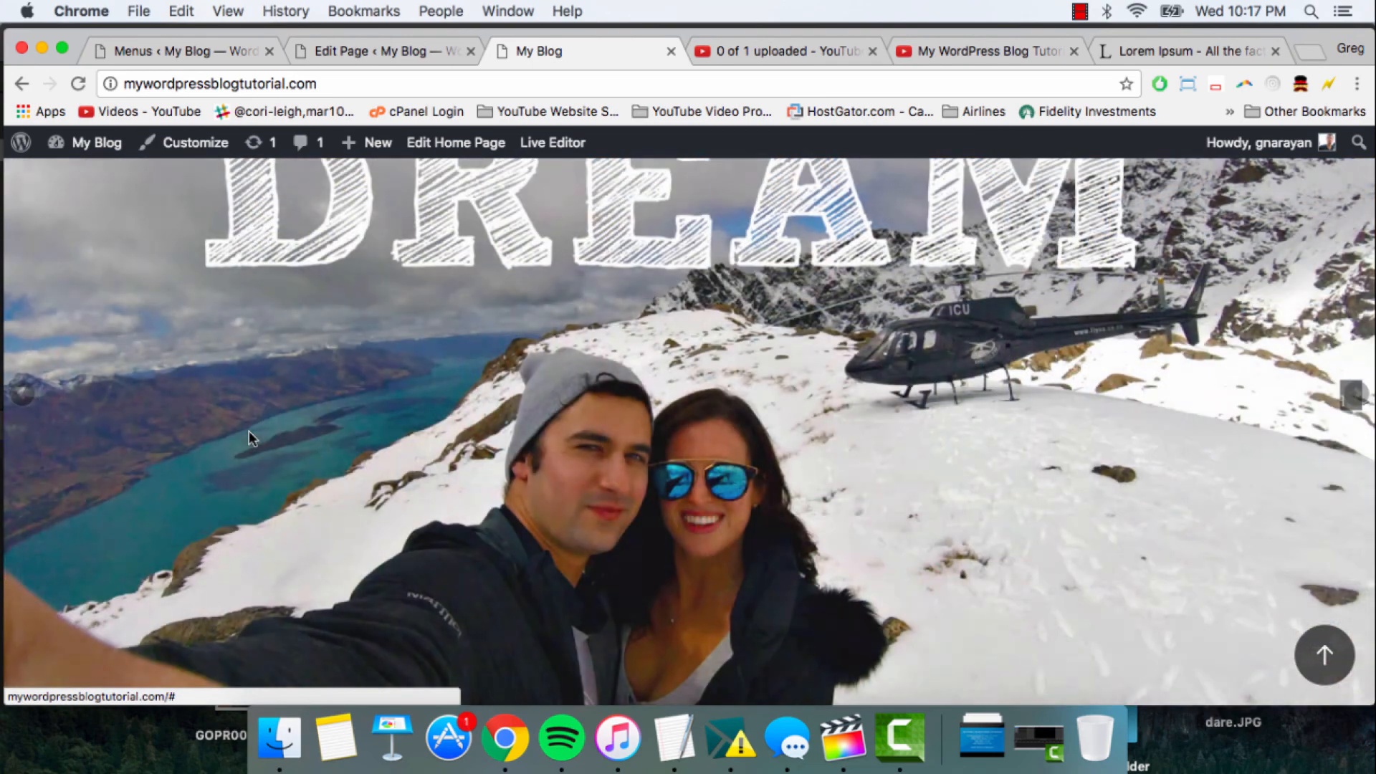
{"action": "scroll", "coordinate": [248, 433], "scroll_direction": "down", "scroll_amount": 5}
{"action": "scroll", "coordinate": [248, 437], "scroll_direction": "up", "scroll_amount": 4}
{"action": "scroll", "coordinate": [248, 438], "scroll_direction": "down", "scroll_amount": 12}
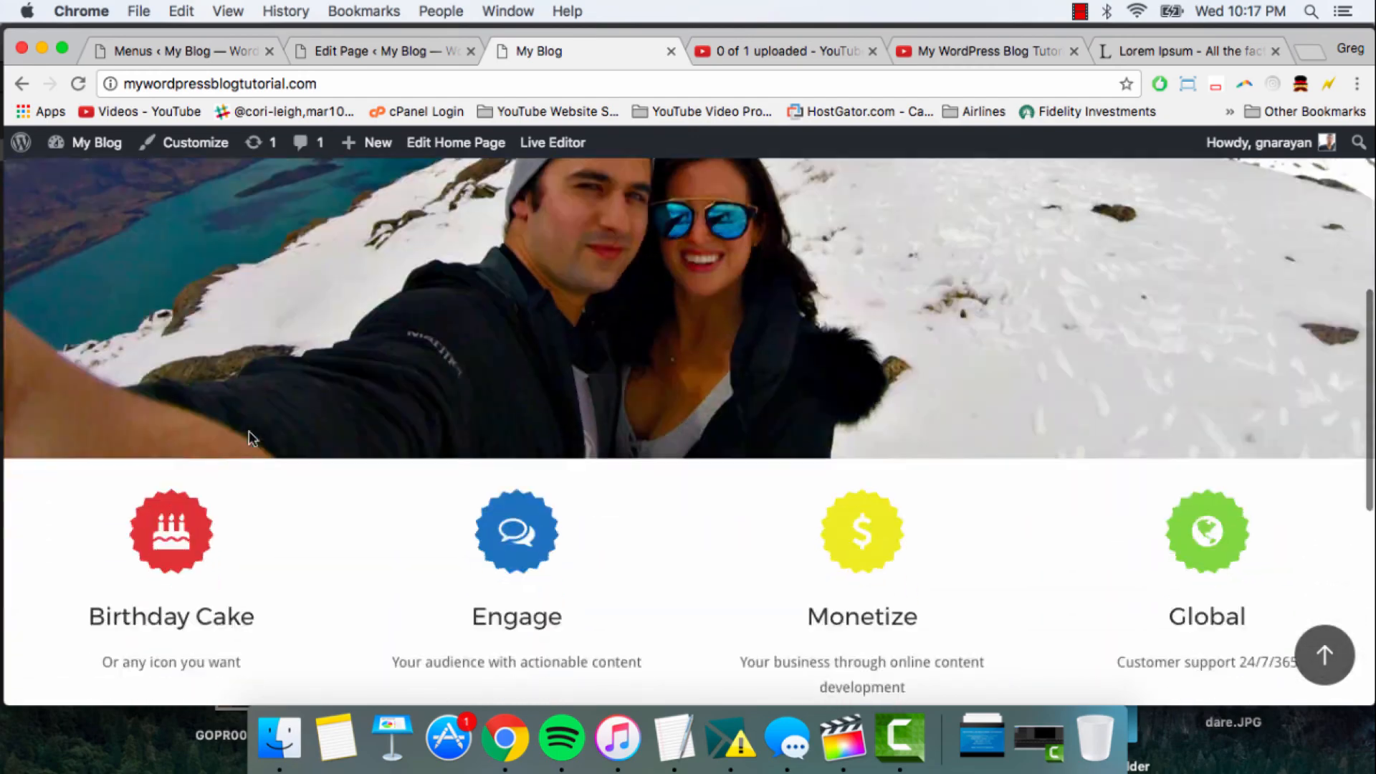
{"action": "scroll", "coordinate": [250, 437], "scroll_direction": "up", "scroll_amount": 15}
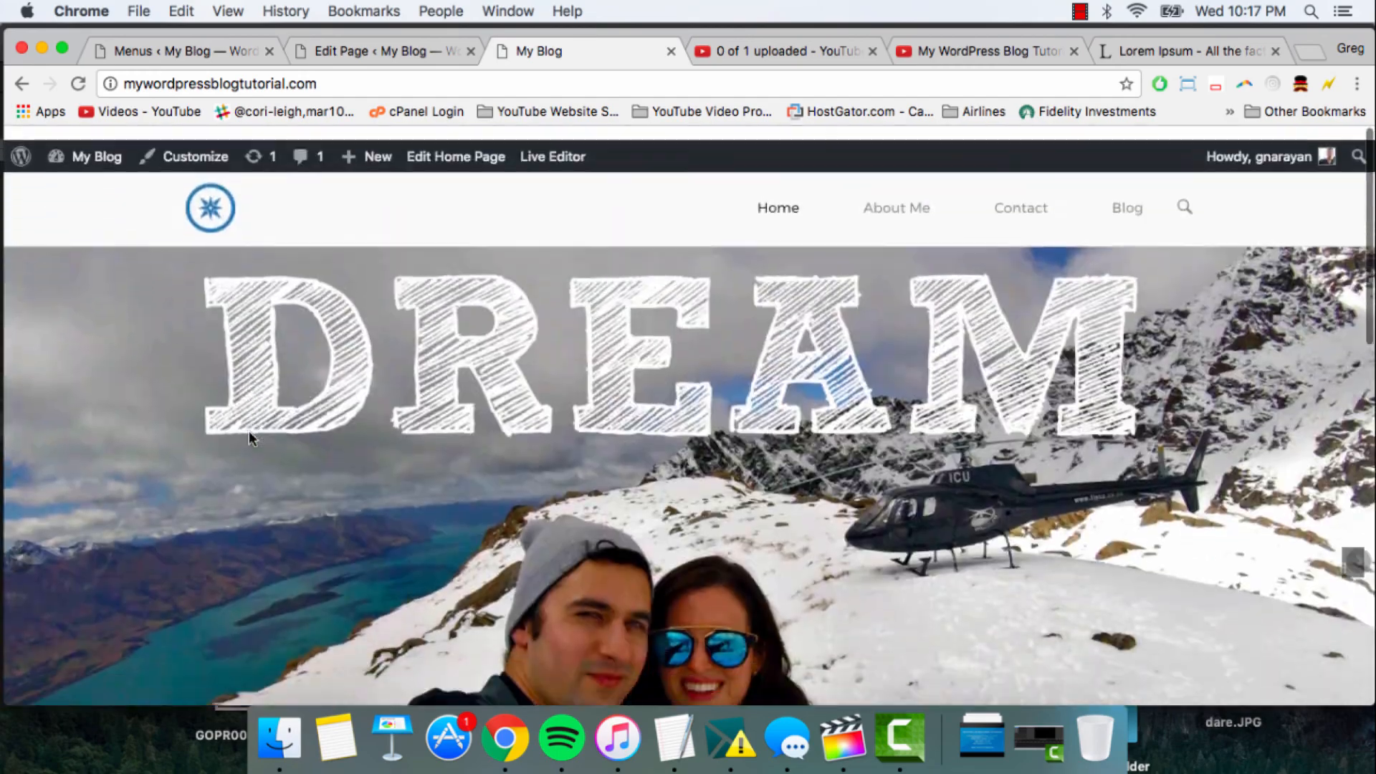